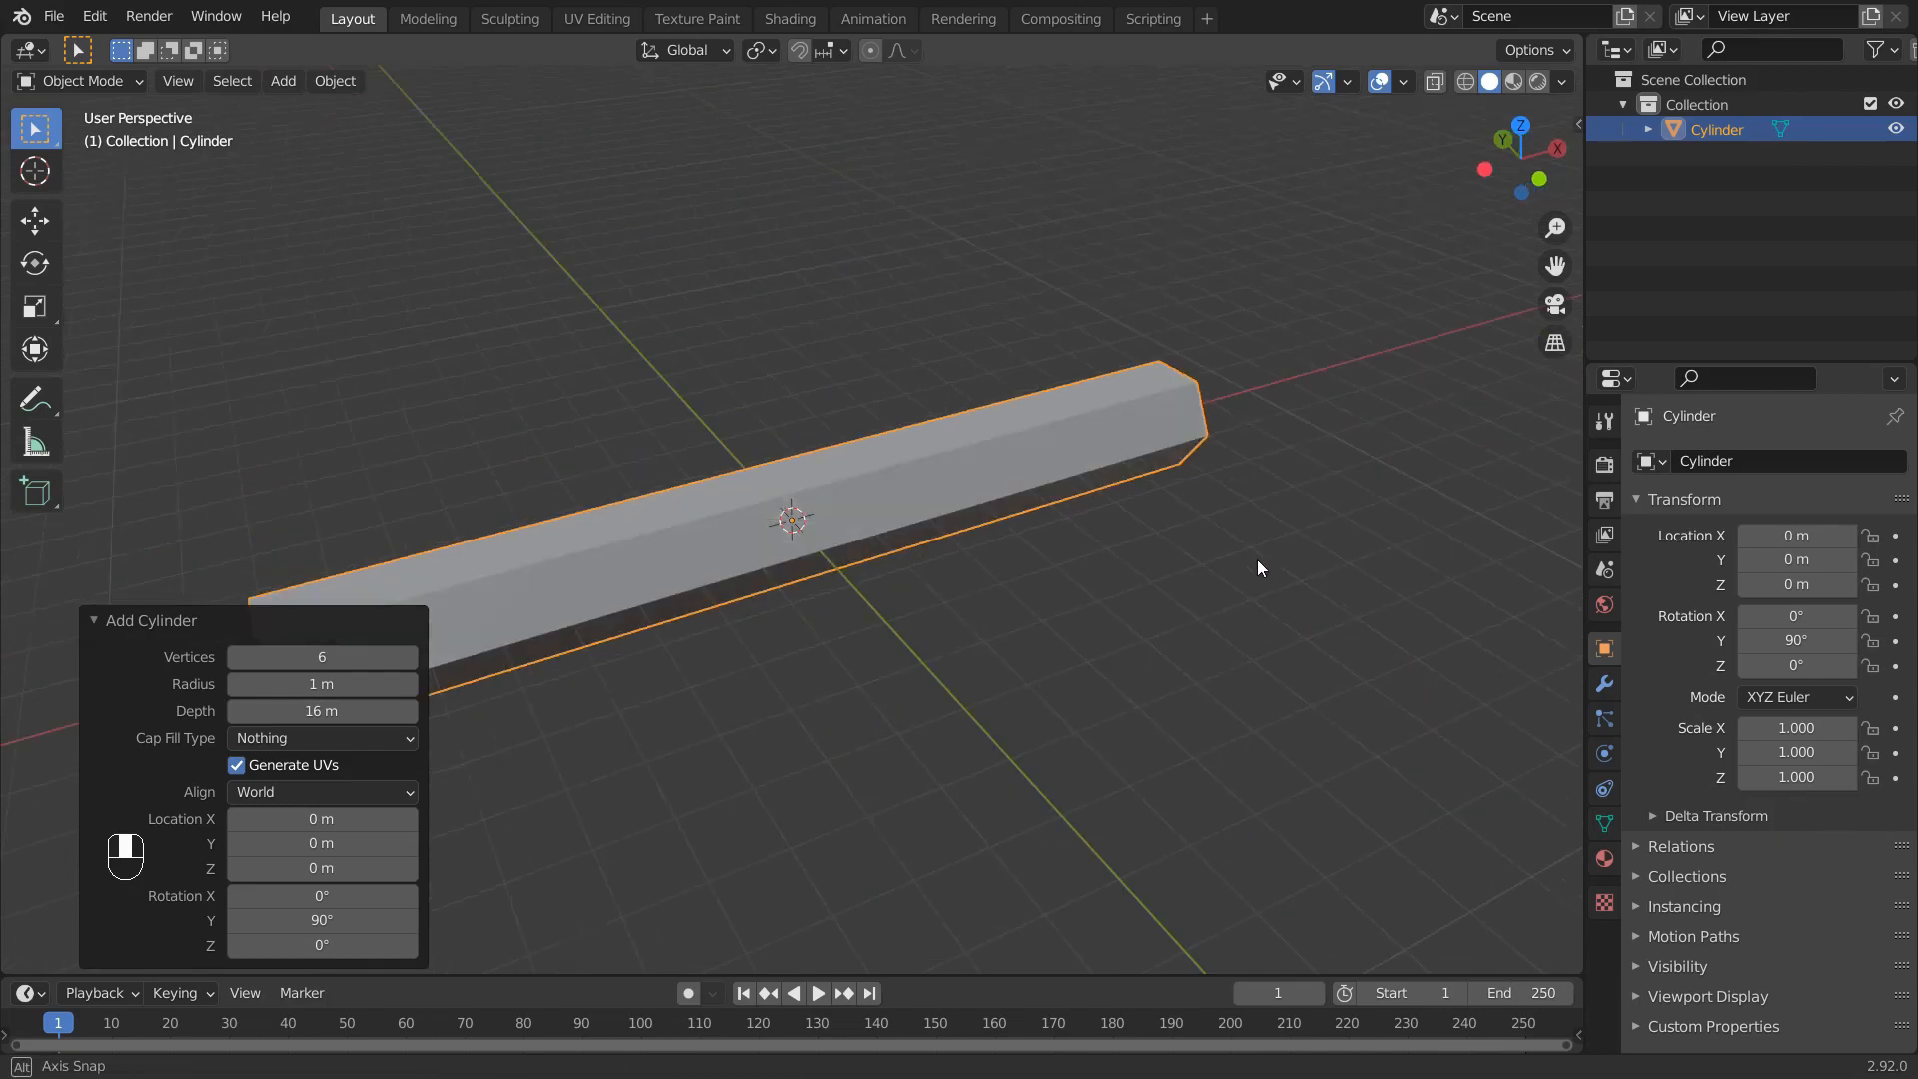
Add a Build modifier to the cylinder, enlarge the timeline area and turn off the modifier's viewport display
click(312, 624)
middle_drag(385, 626, 1212, 663)
click(1607, 683)
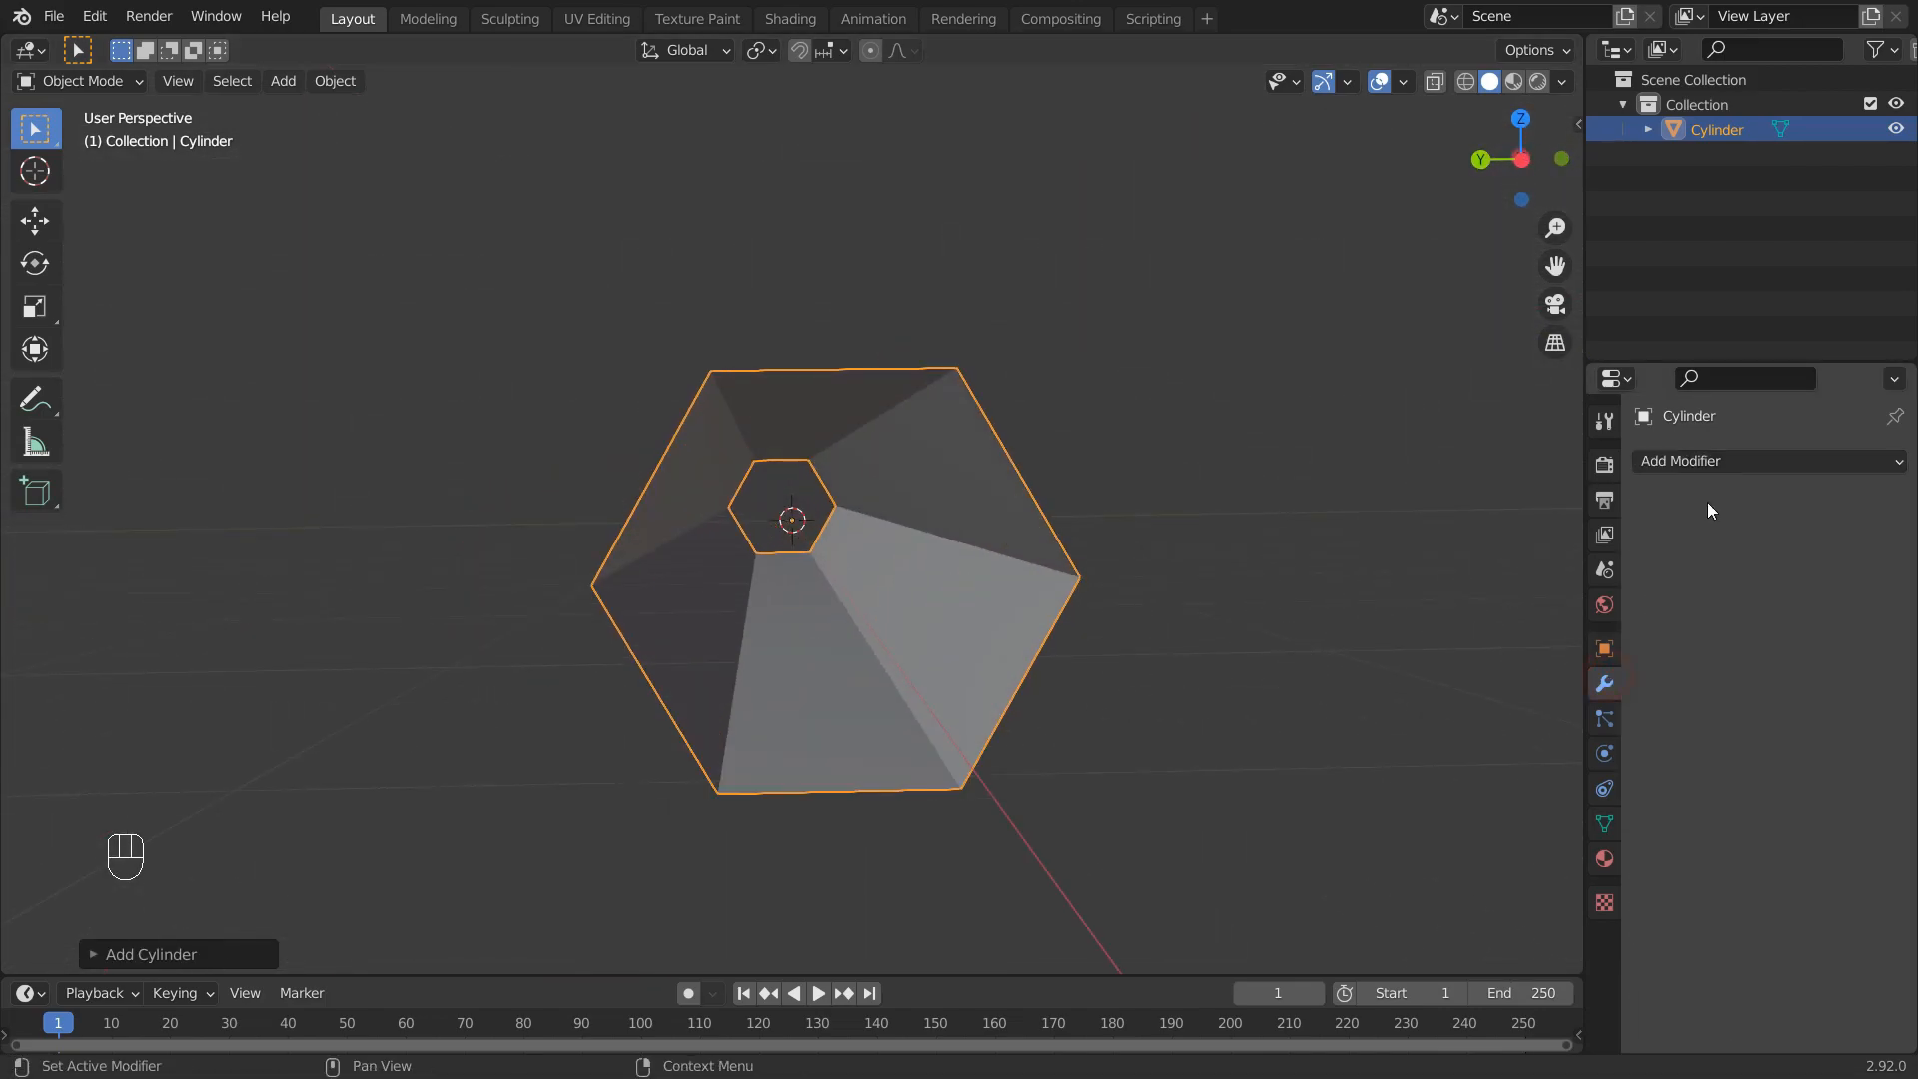
click(1718, 464)
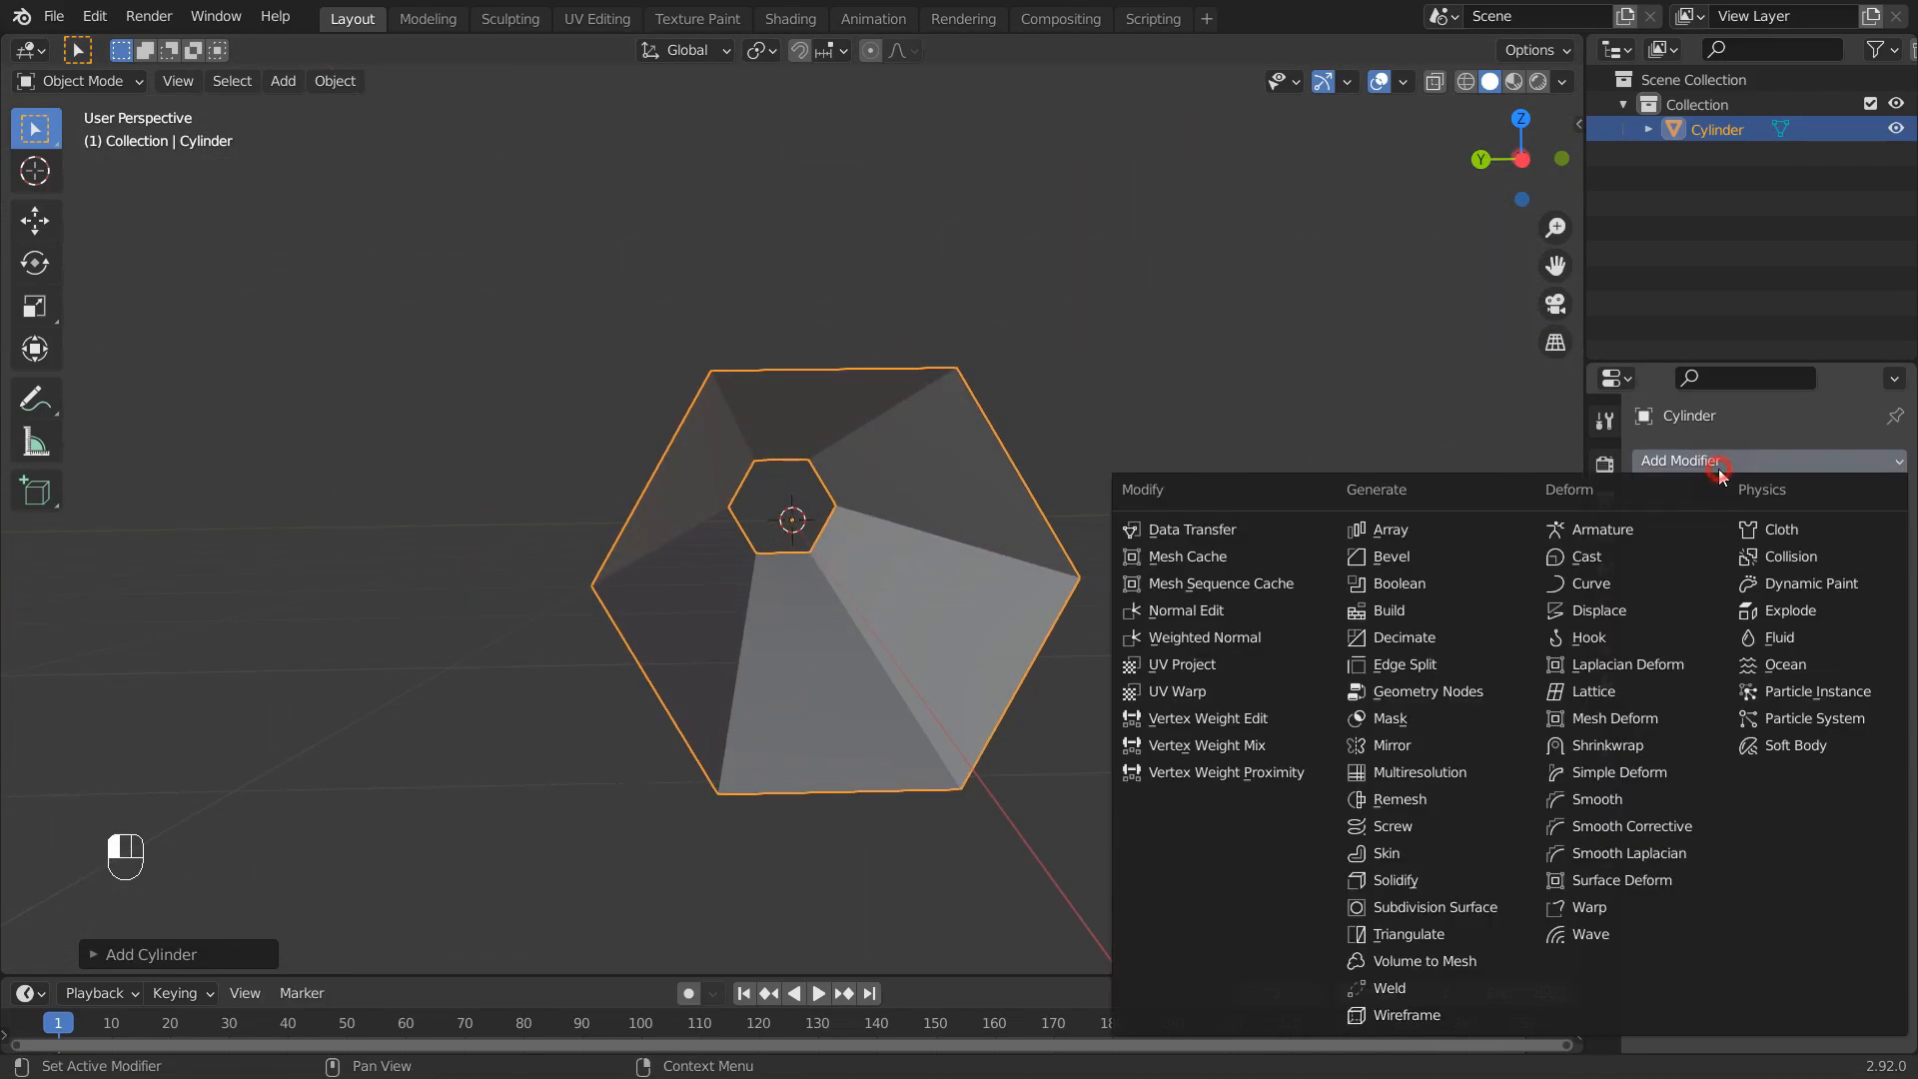
click(1446, 613)
drag(709, 975, 751, 829)
click(1786, 508)
middle_drag(1379, 549, 811, 352)
Subdivide the whole cylinder mesh once in Edit Mode
key(Tab)
key(ctrl+r)
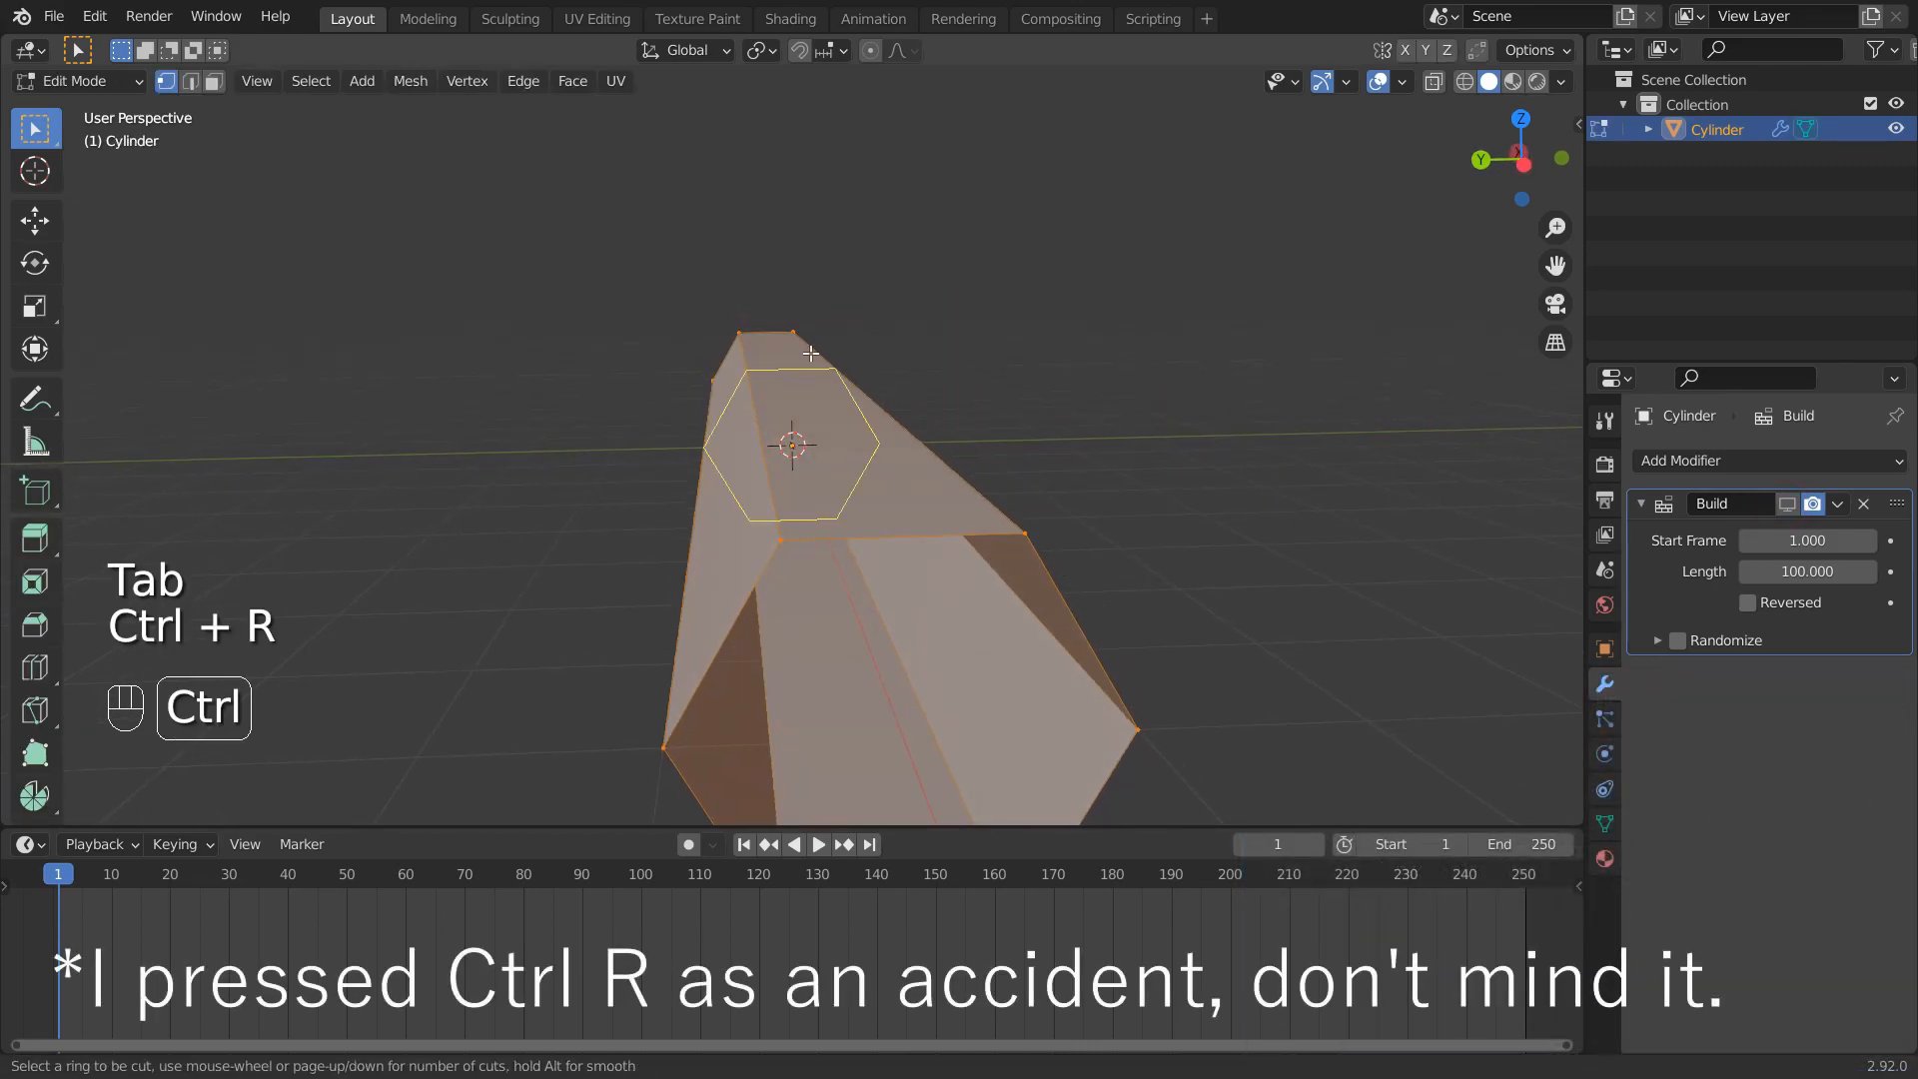
right_click(779, 329)
right_click(849, 429)
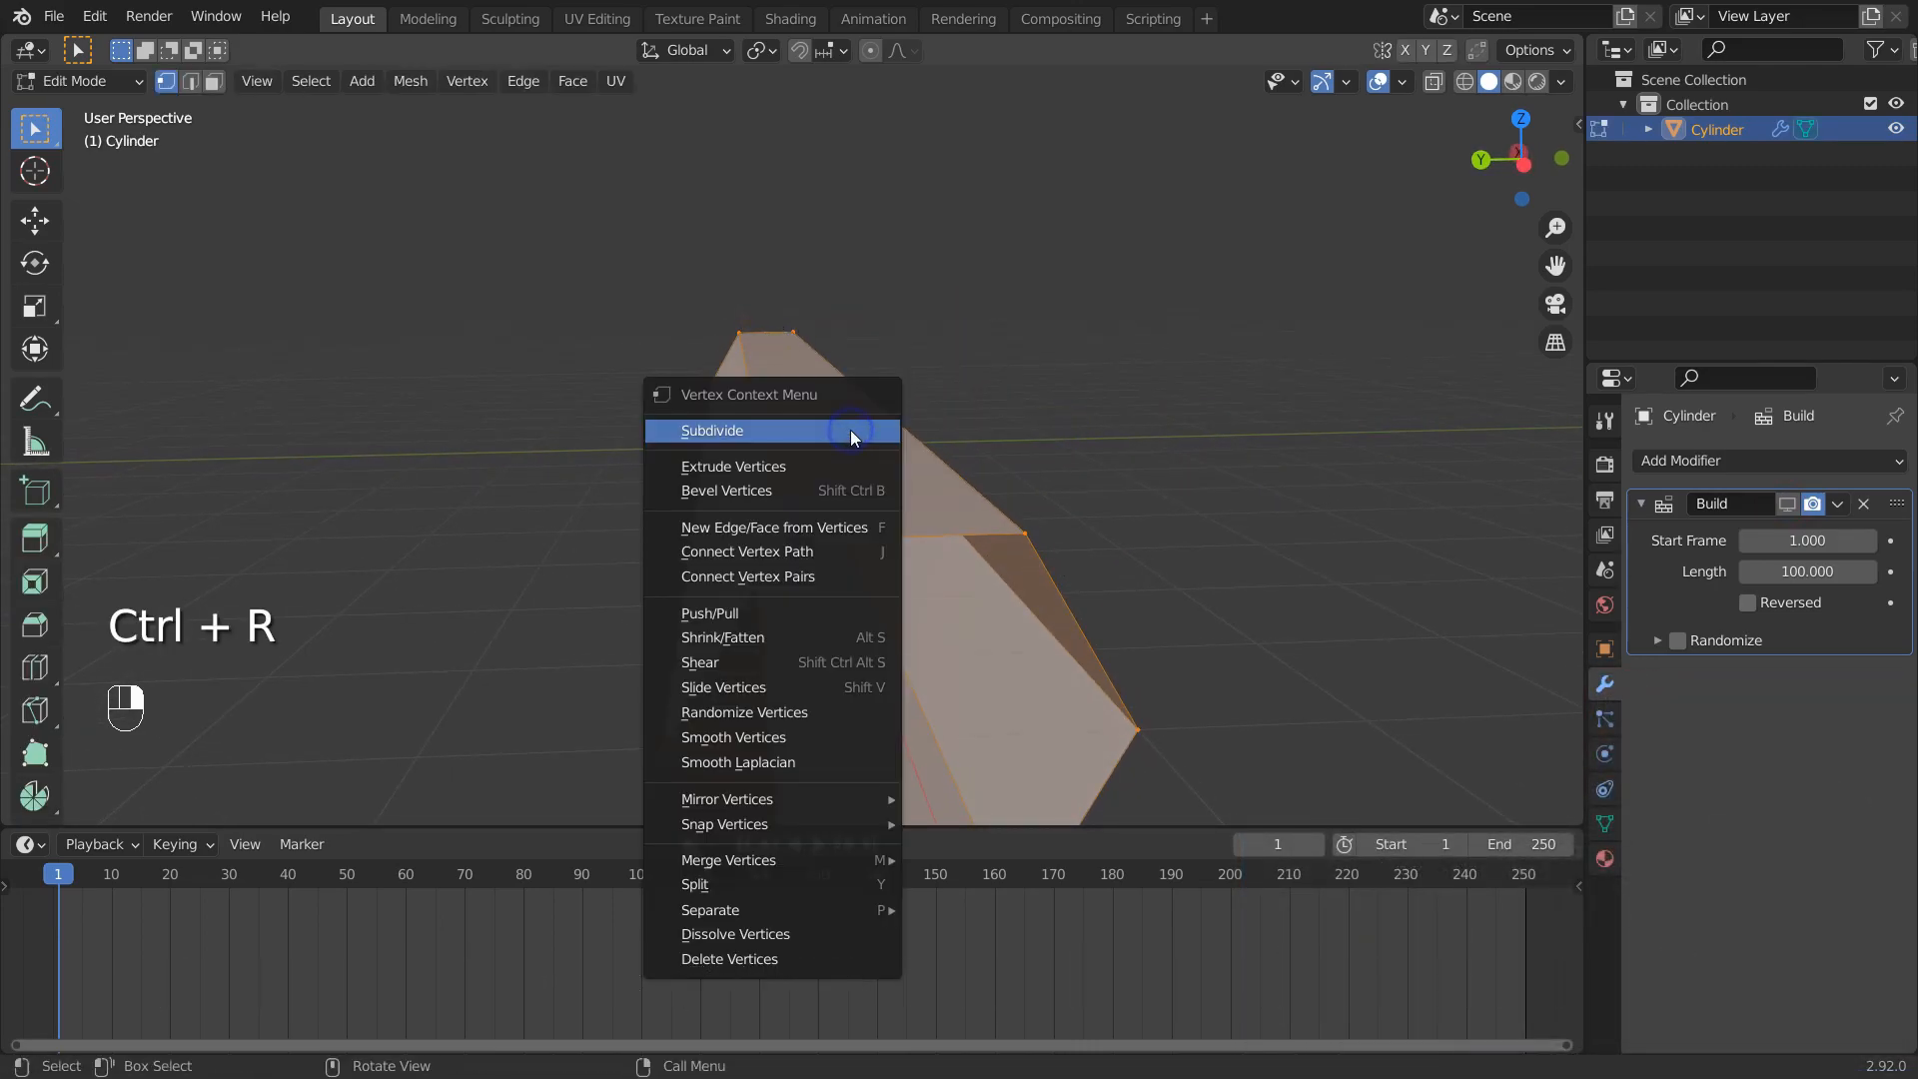
click(849, 429)
Remove the edge ring around the middle of the cylinder with Limited Dissolve, keeping the lengthwise edges
middle_drag(857, 451, 974, 458)
click(849, 330)
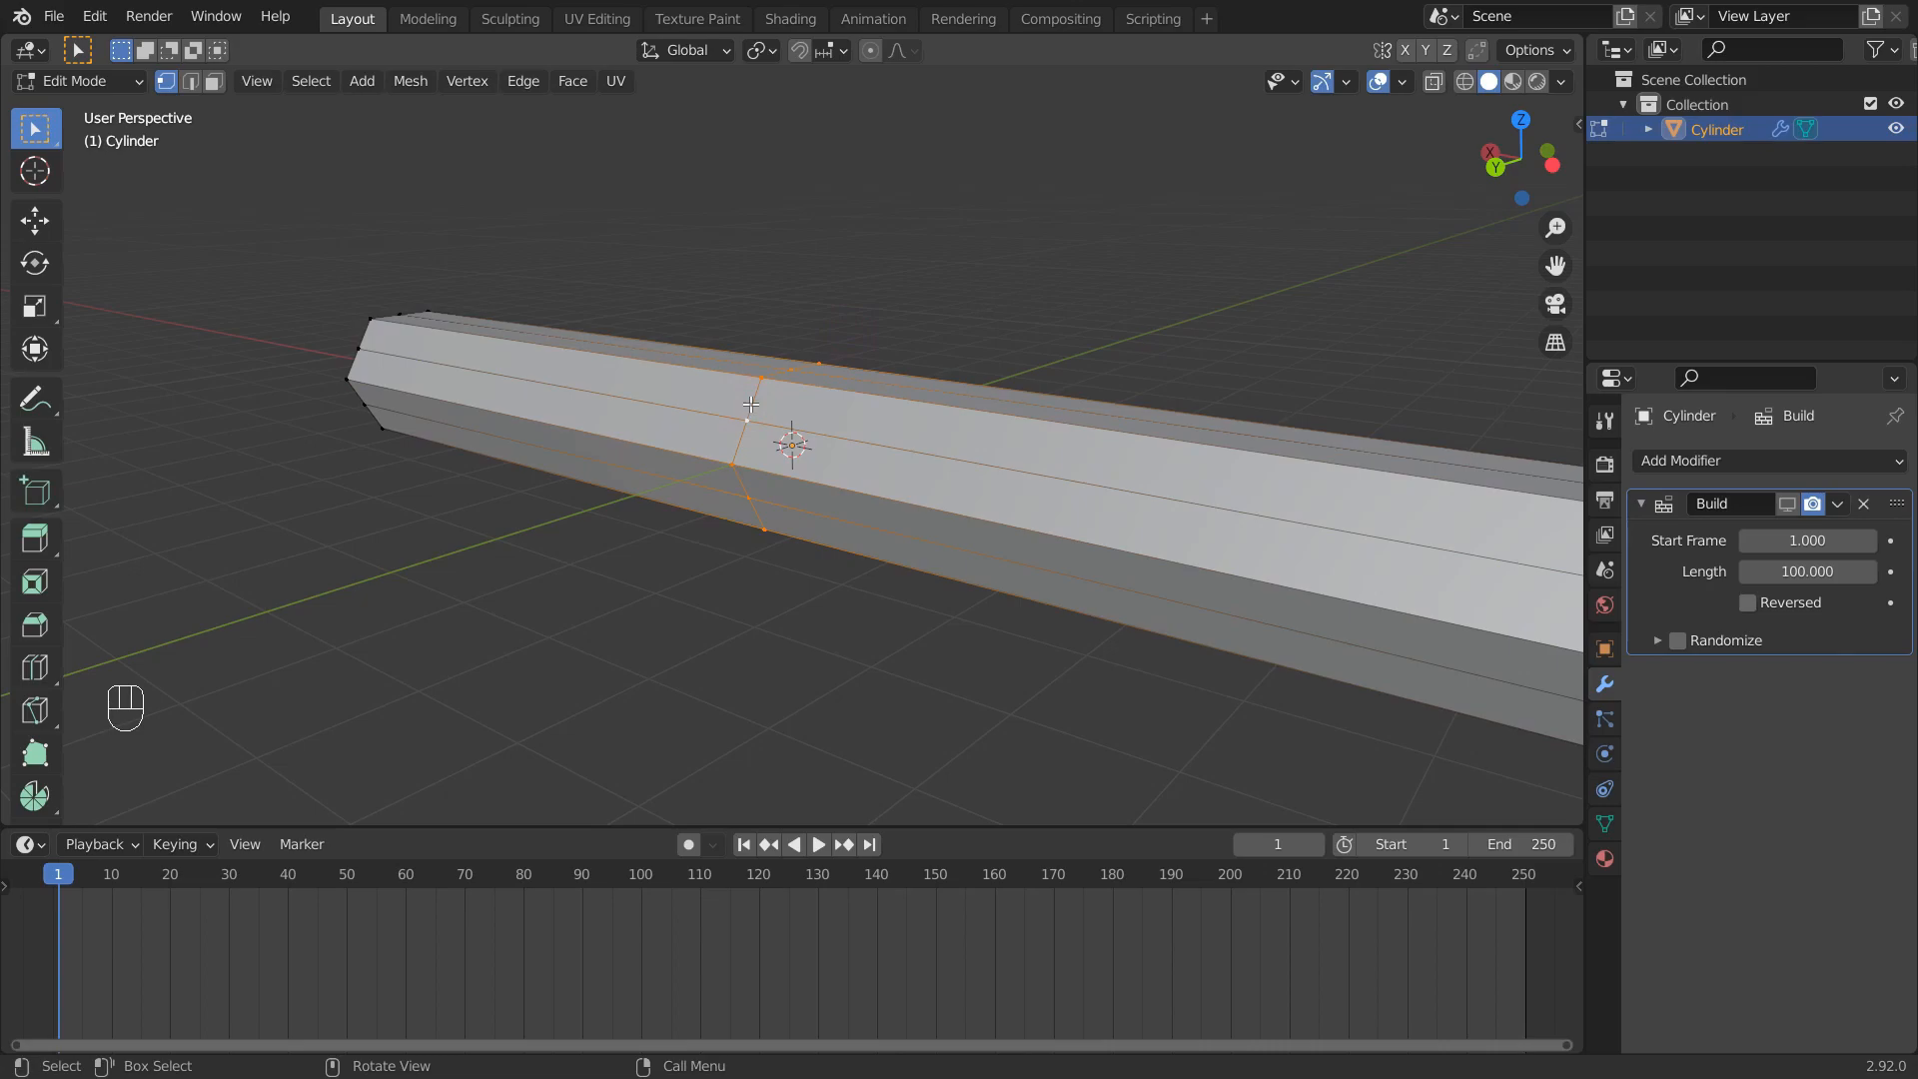
key(x)
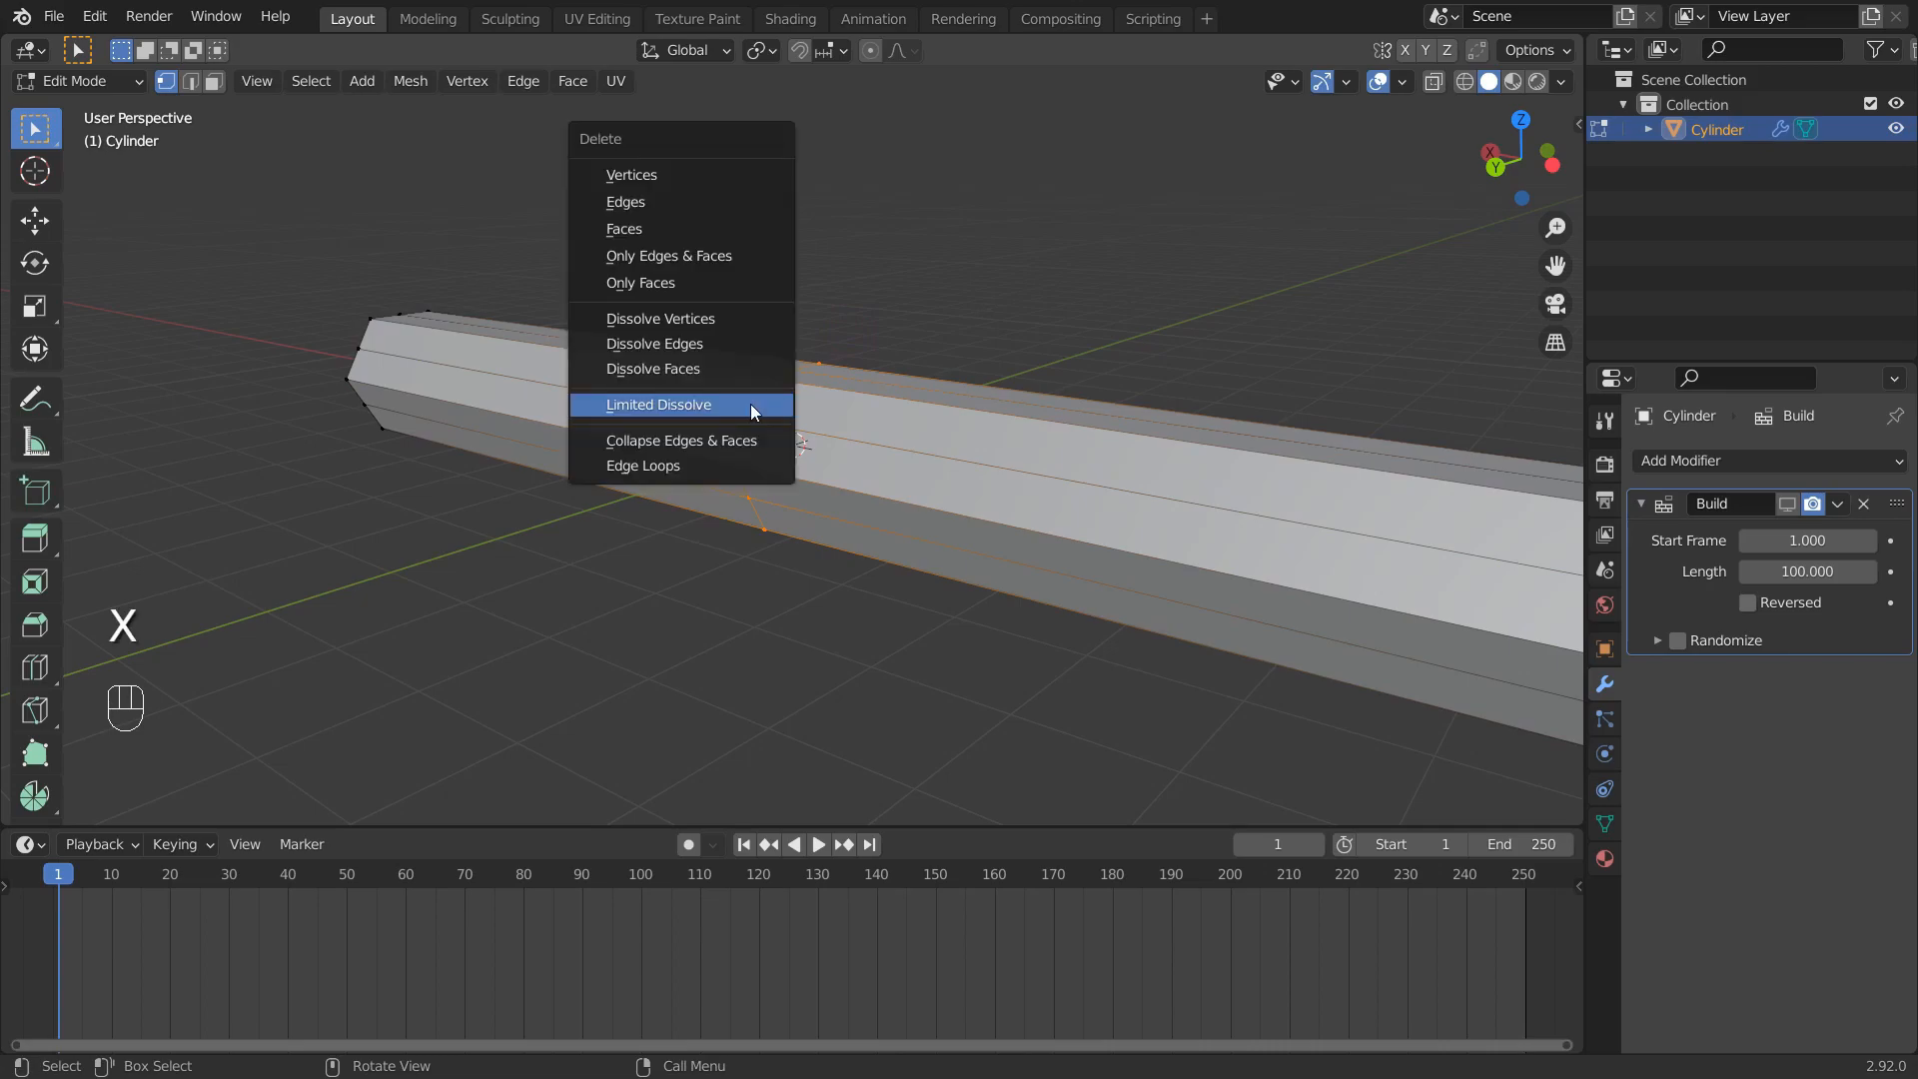
click(751, 404)
middle_drag(751, 404, 719, 428)
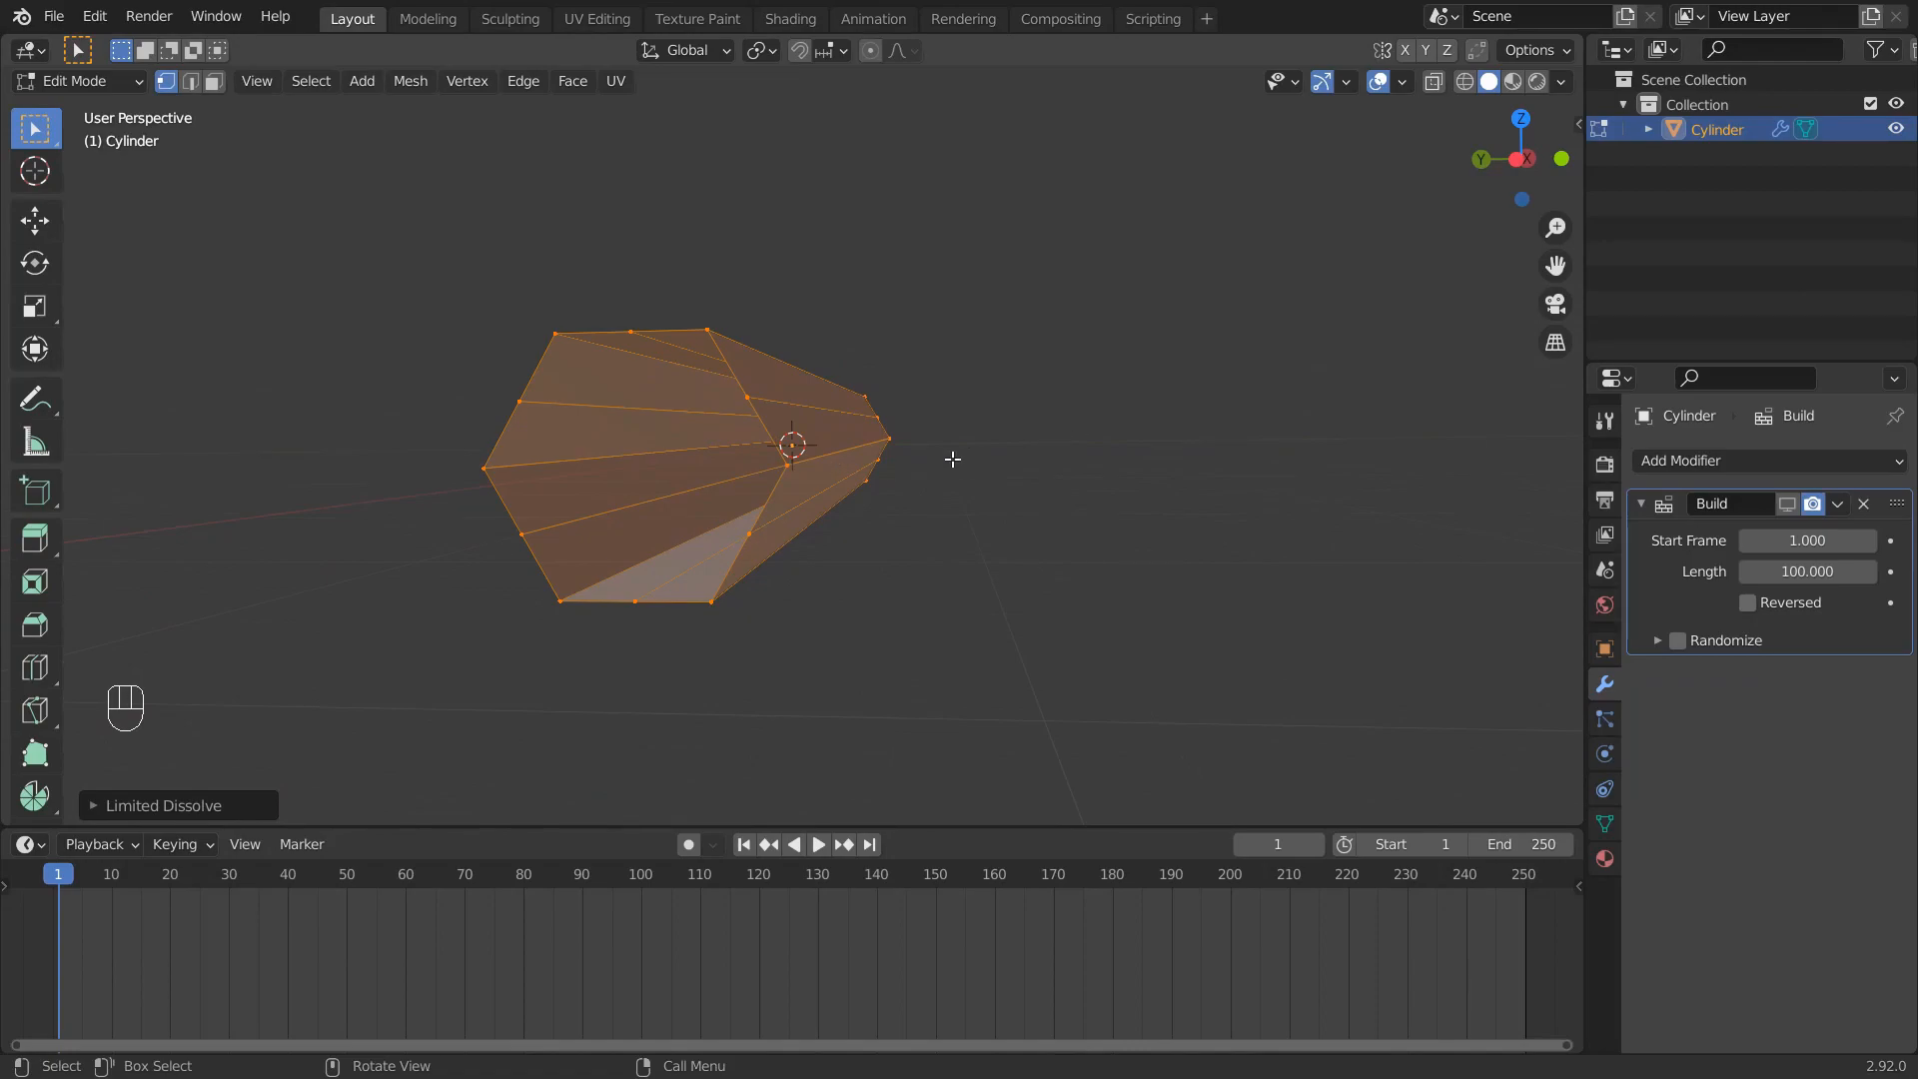
Add 20 evenly spaced loop cuts around the cylinder along its length, deselect everything and return to Object Mode
key(ctrl+r)
key(equal)
text(20)
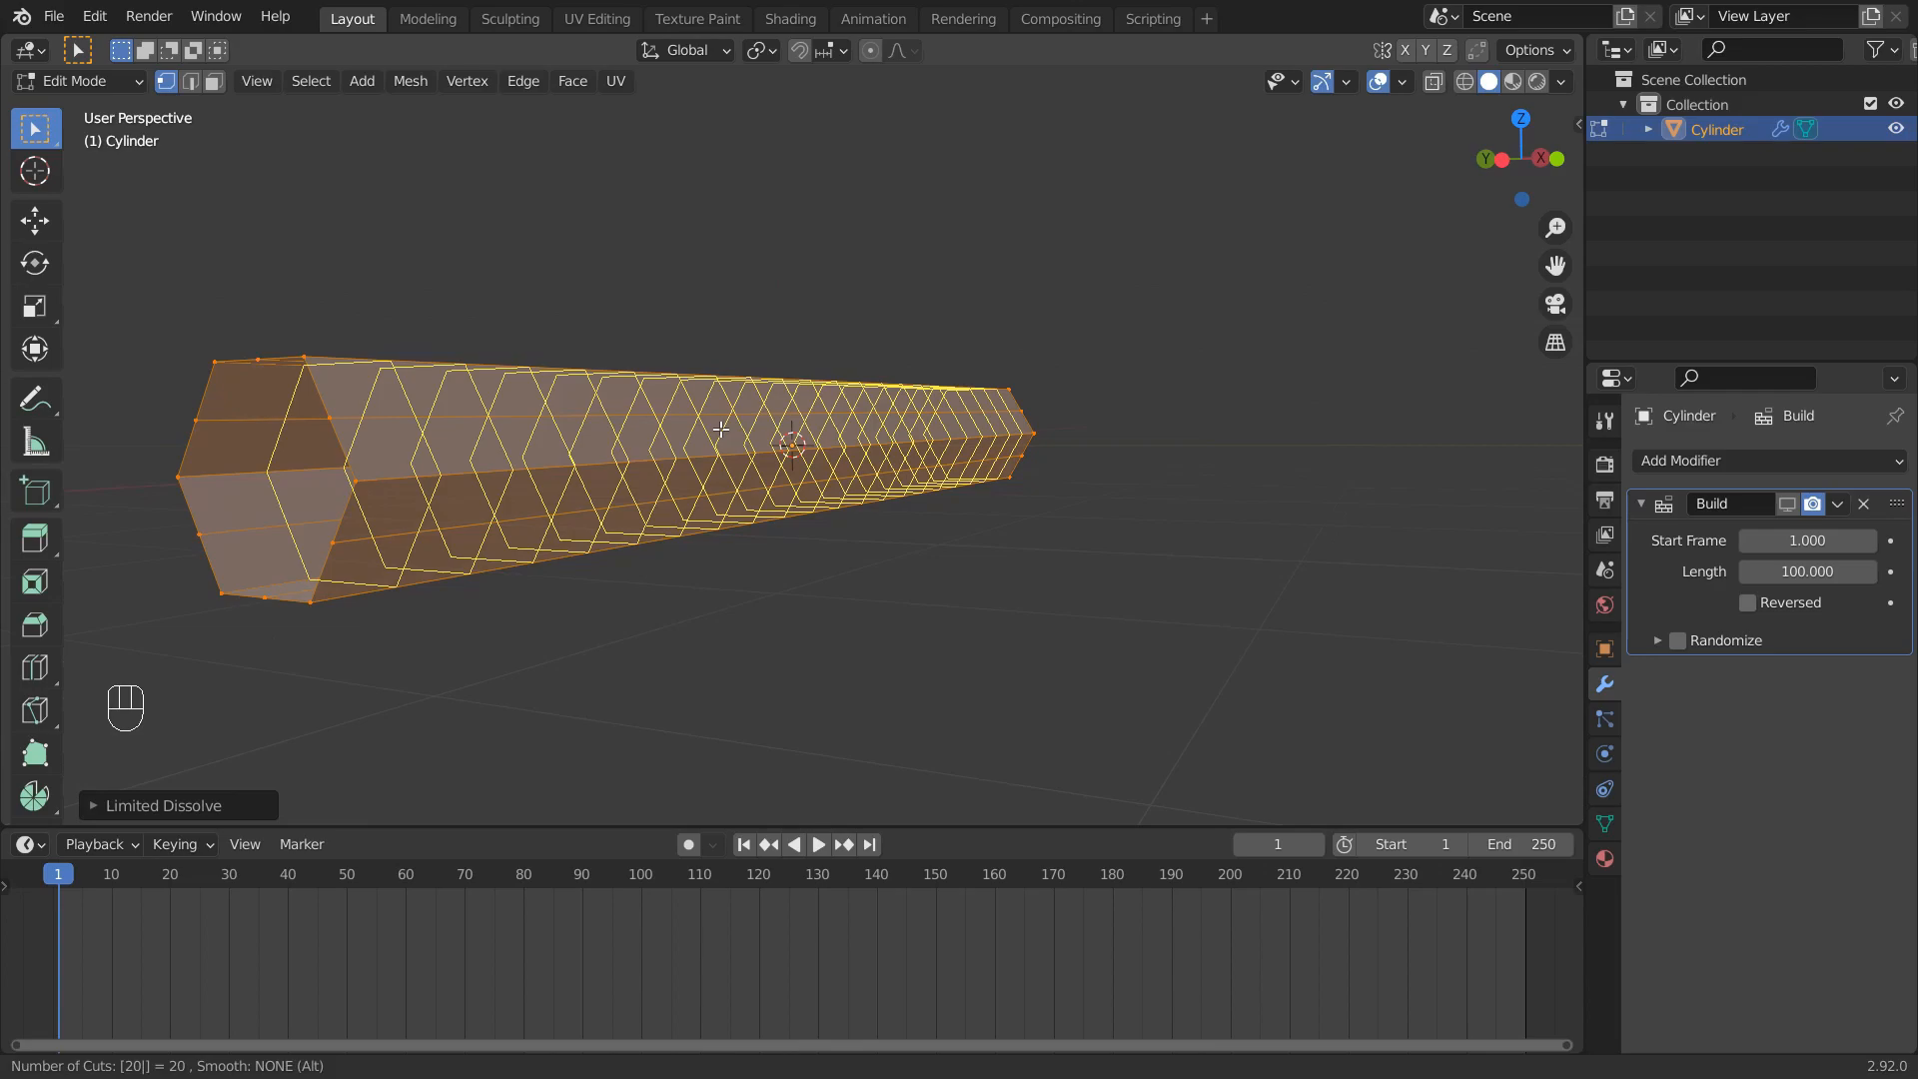
key(Return)
click(720, 429)
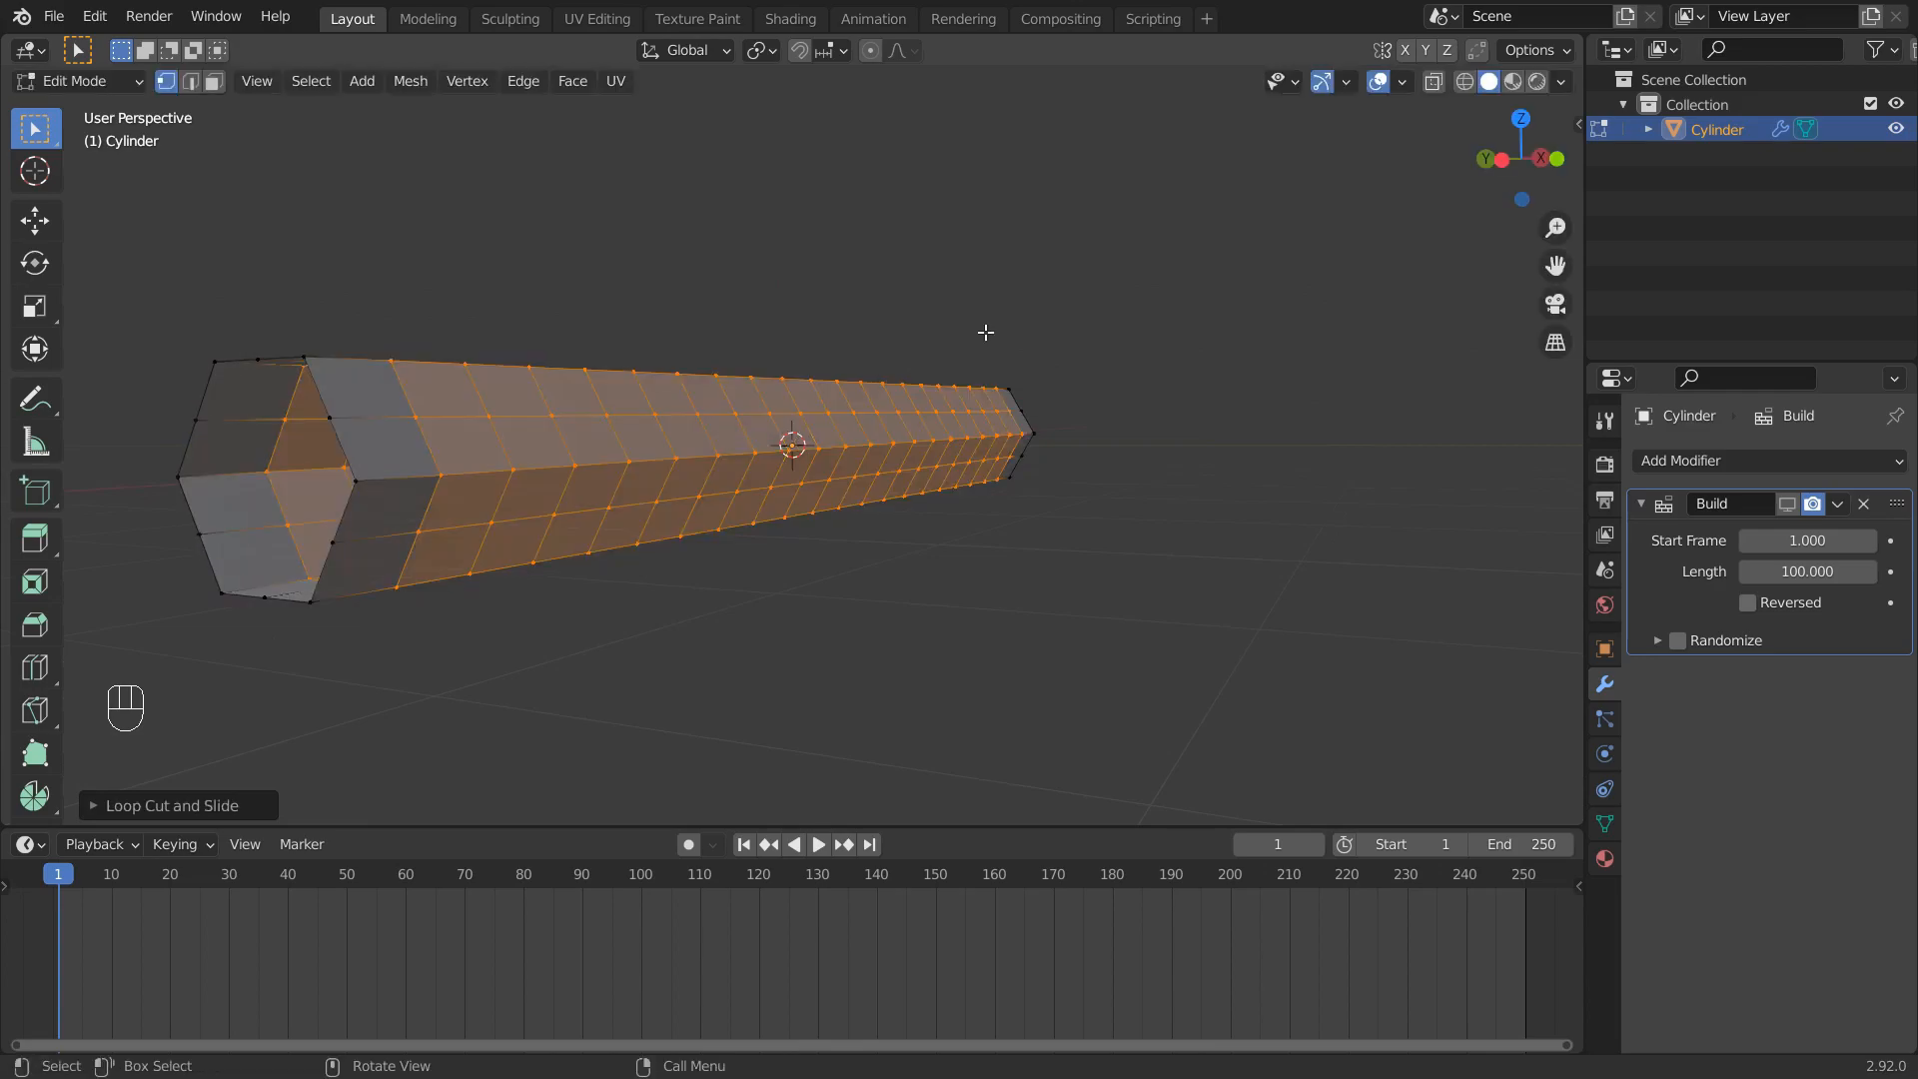
key(alt+a)
middle_drag(1116, 309, 1071, 398)
key(Tab)
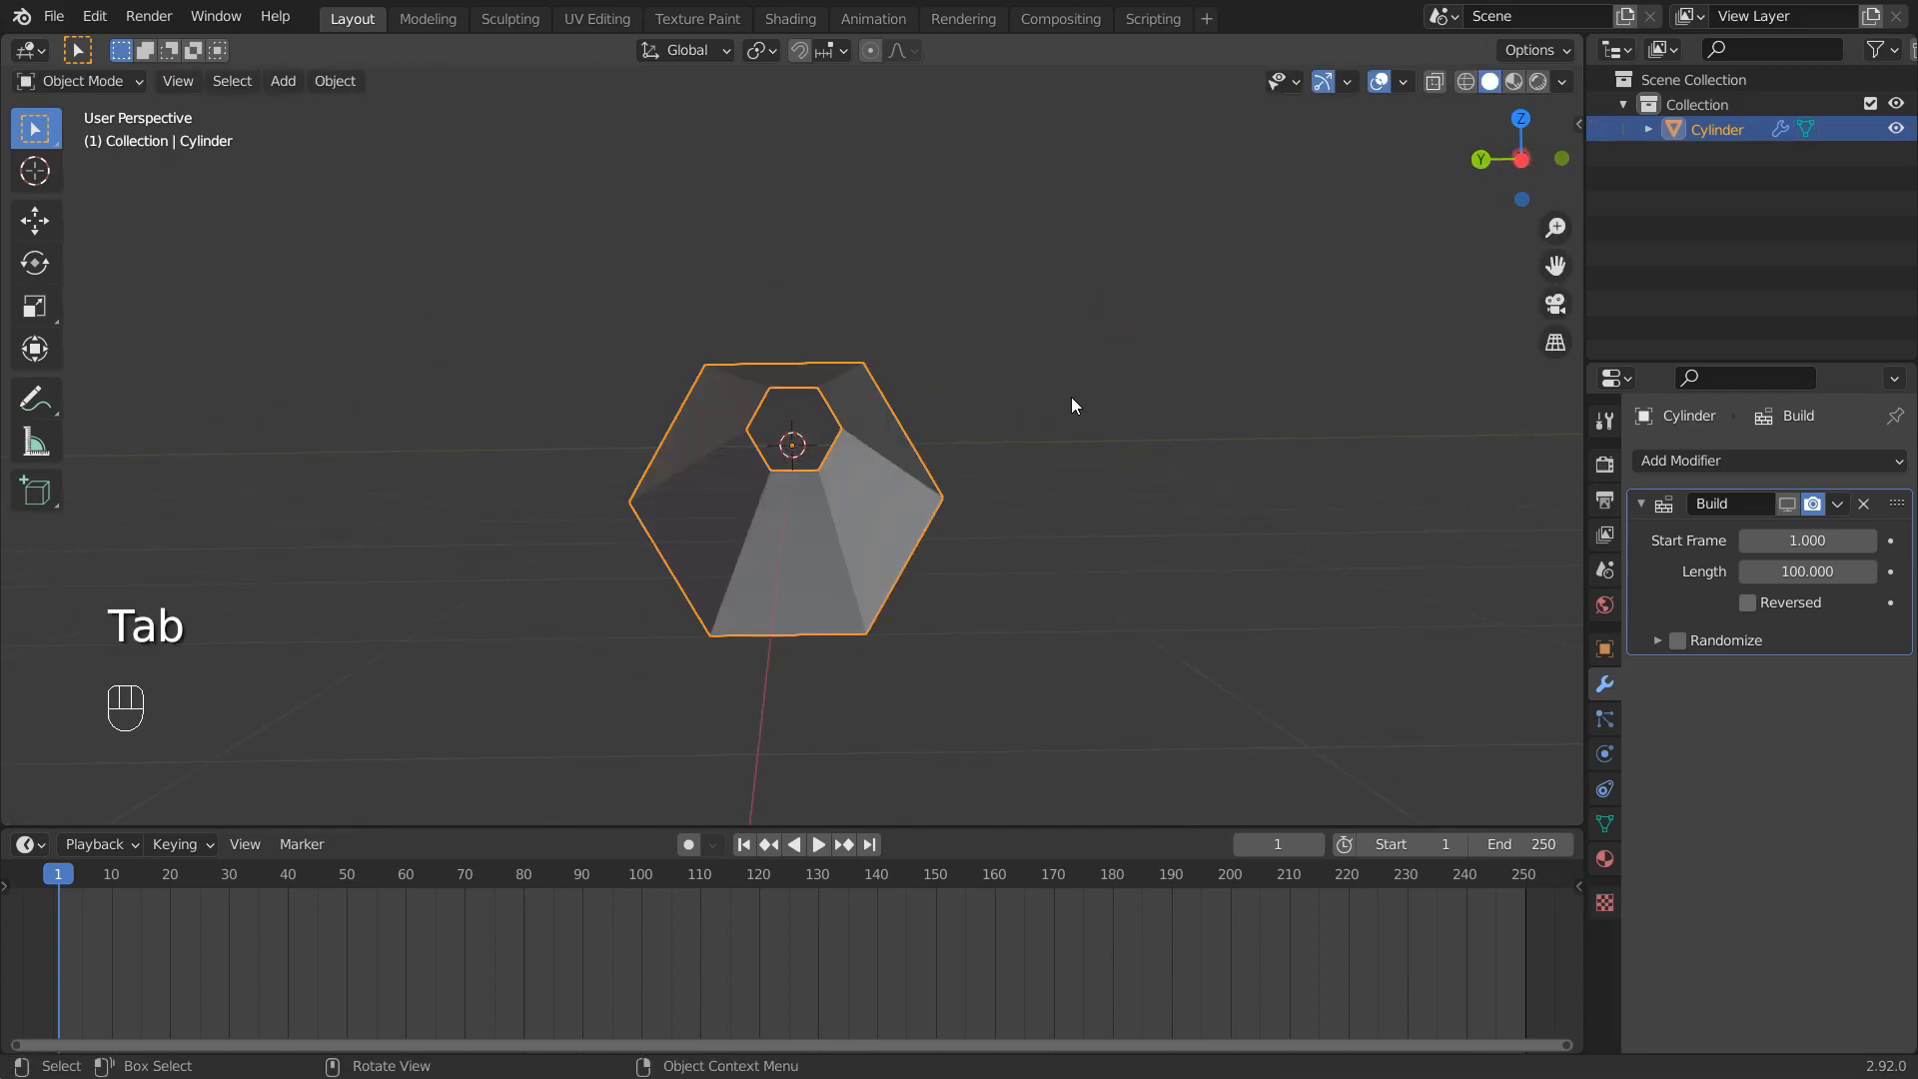
Enable Randomize and viewport display for the Build modifier, and move the timeline to frame 73
click(1678, 640)
click(1787, 504)
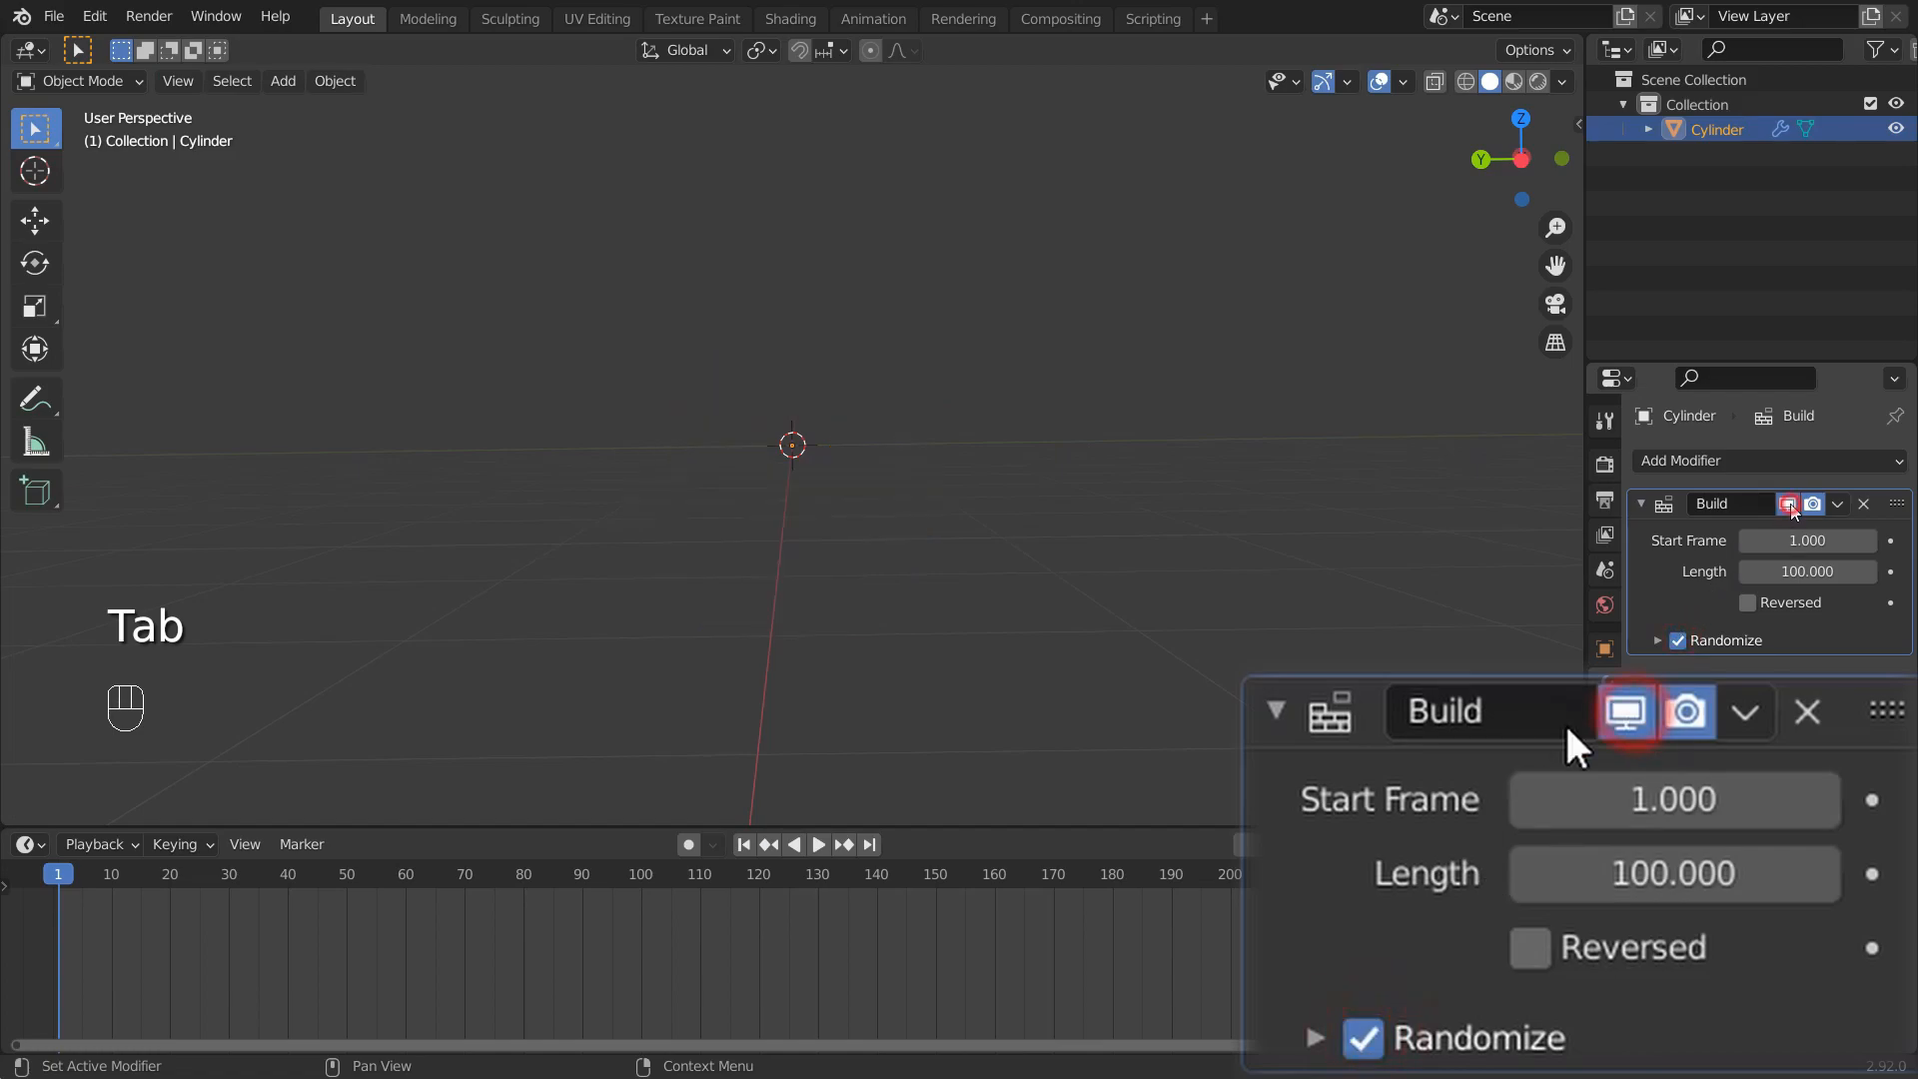
drag(70, 885, 482, 873)
scroll(1017, 613, up, 6)
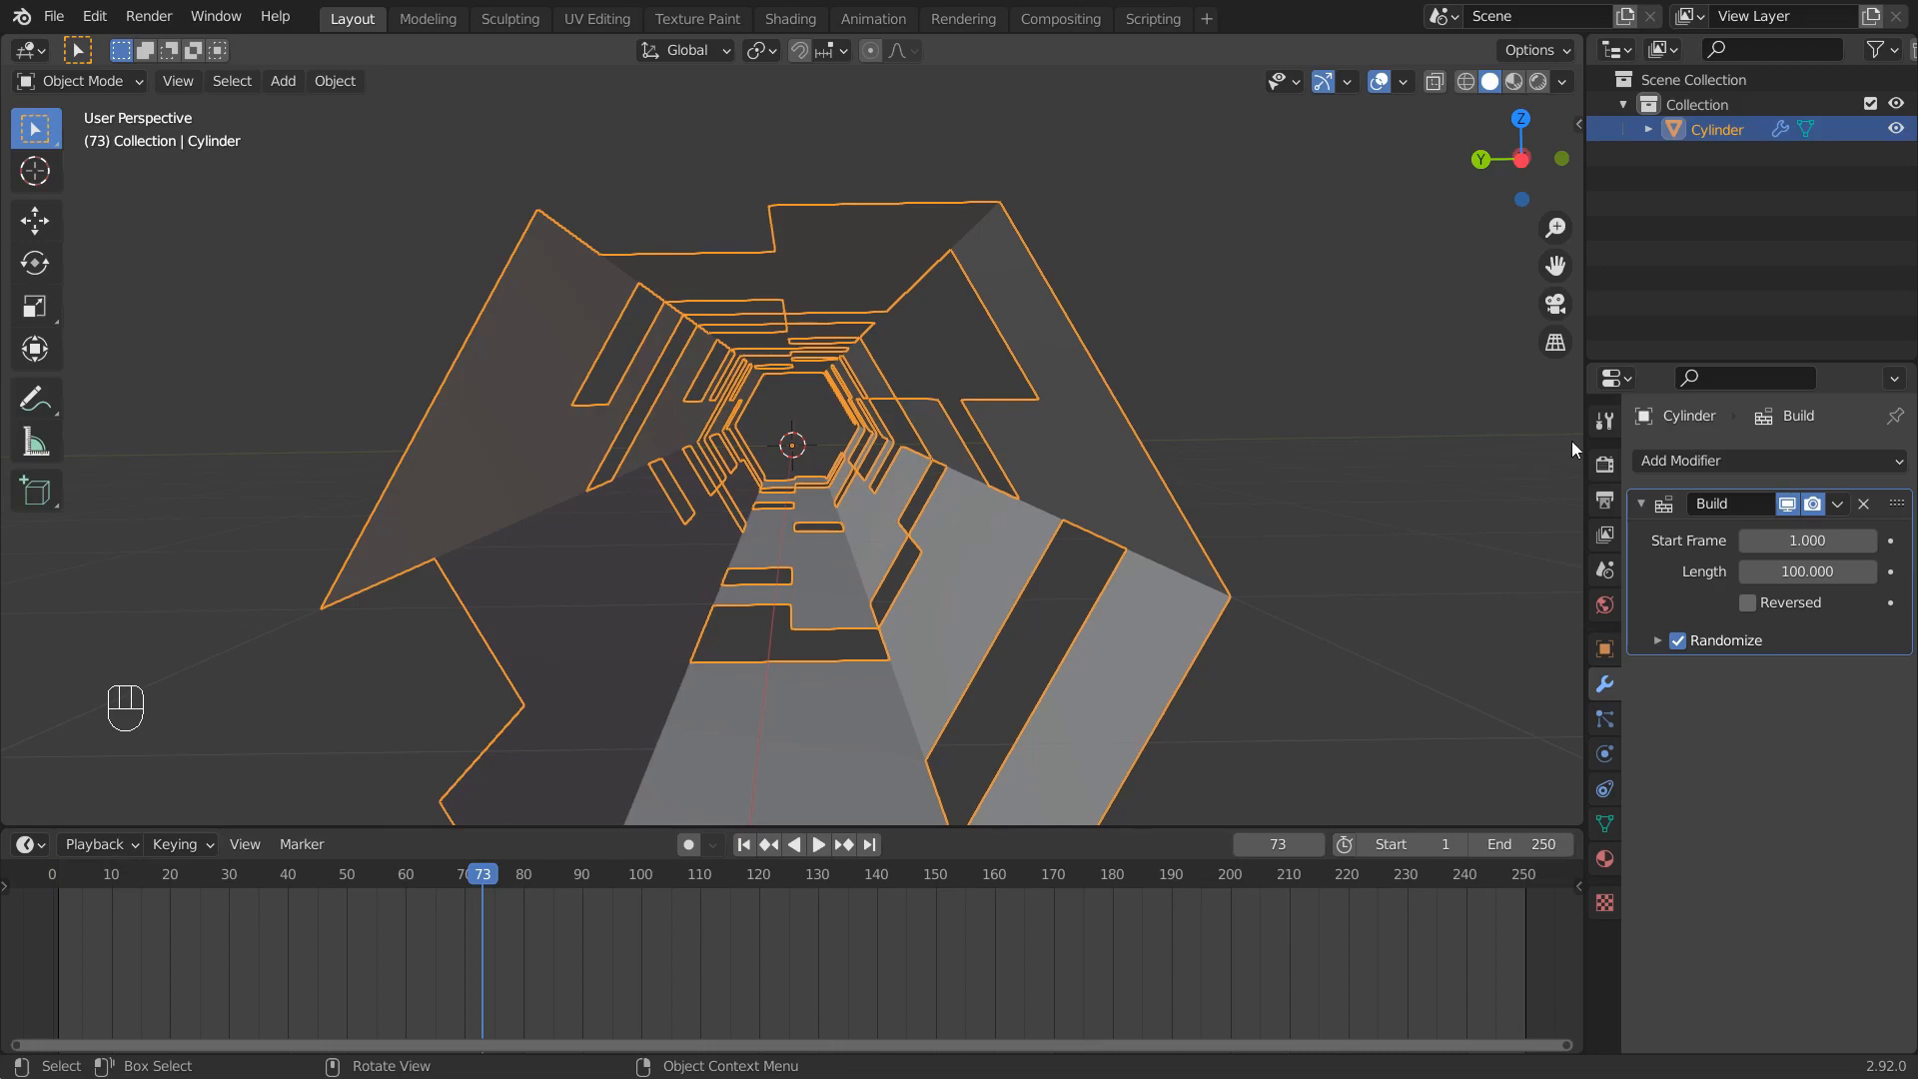
Add a Solidify modifier to the cylinder and set its thickness to -0.1 m
click(1662, 464)
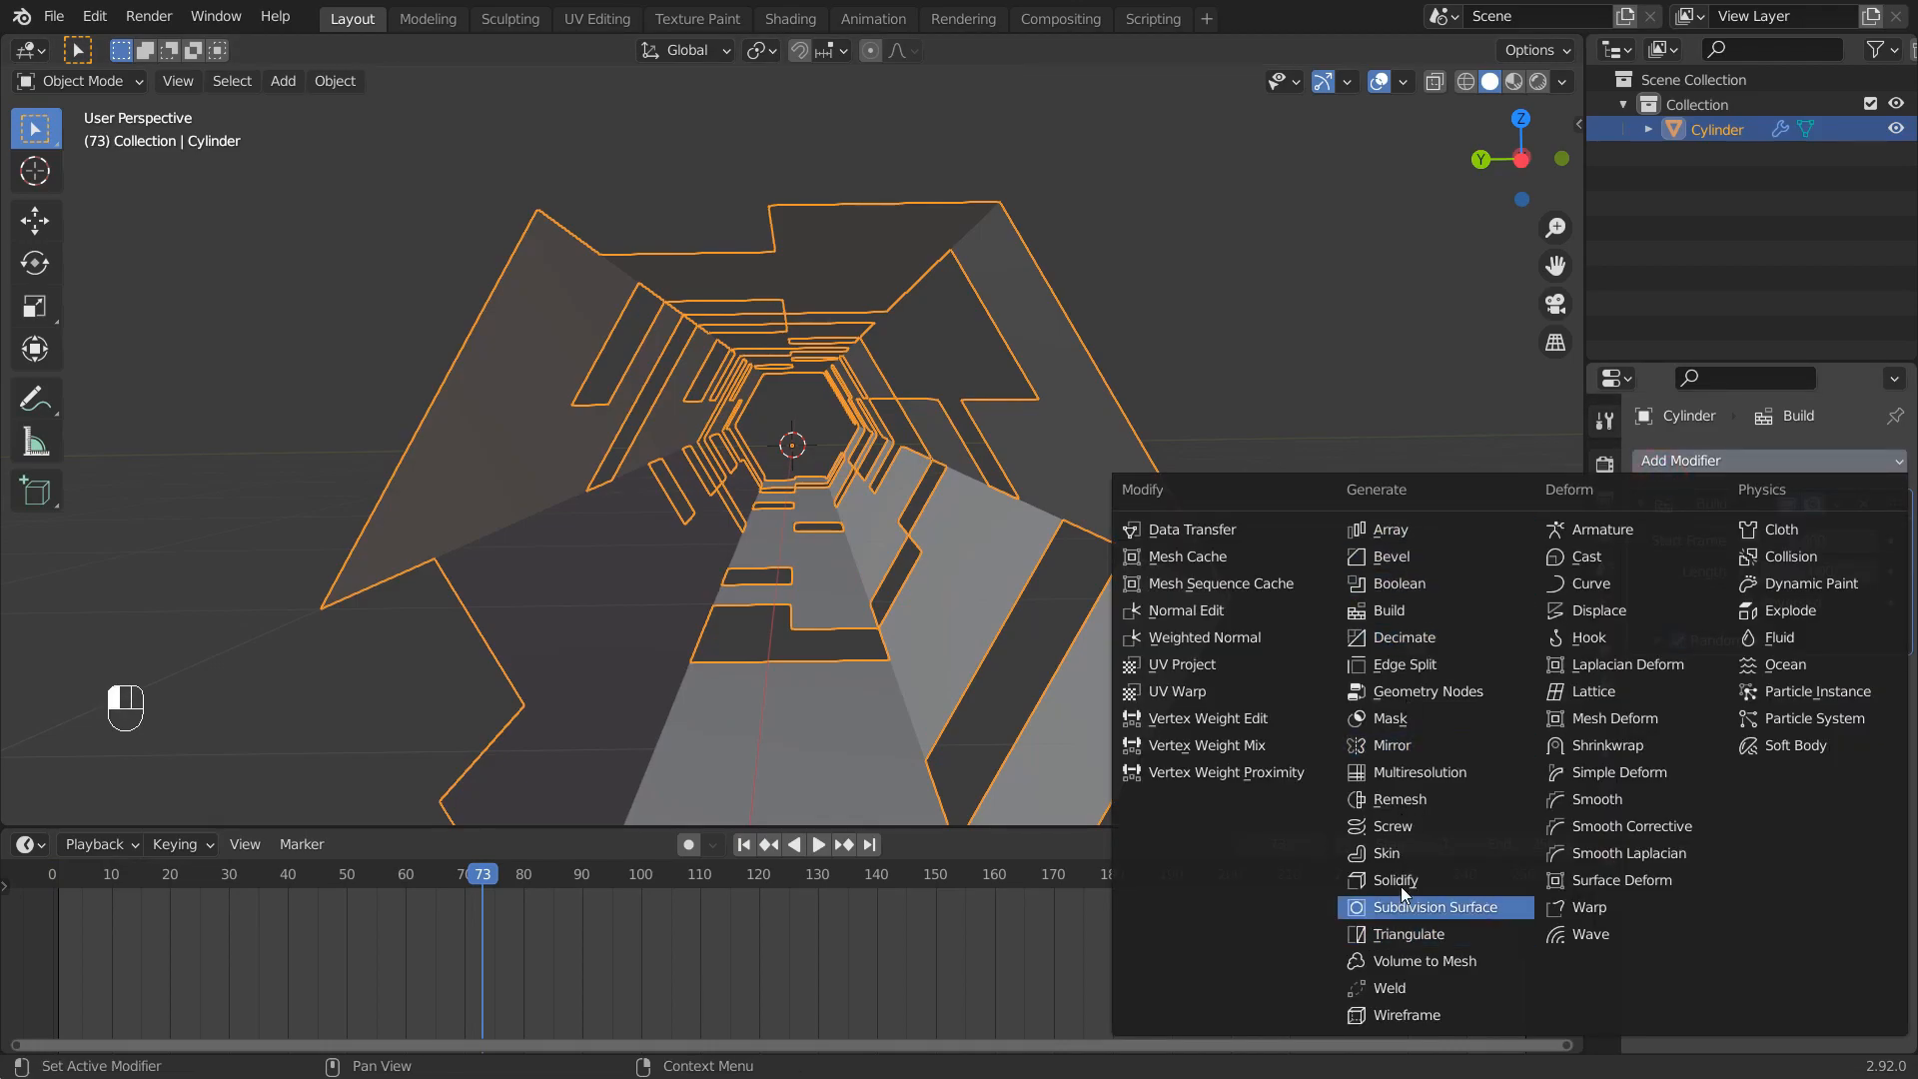
click(1396, 880)
click(1816, 741)
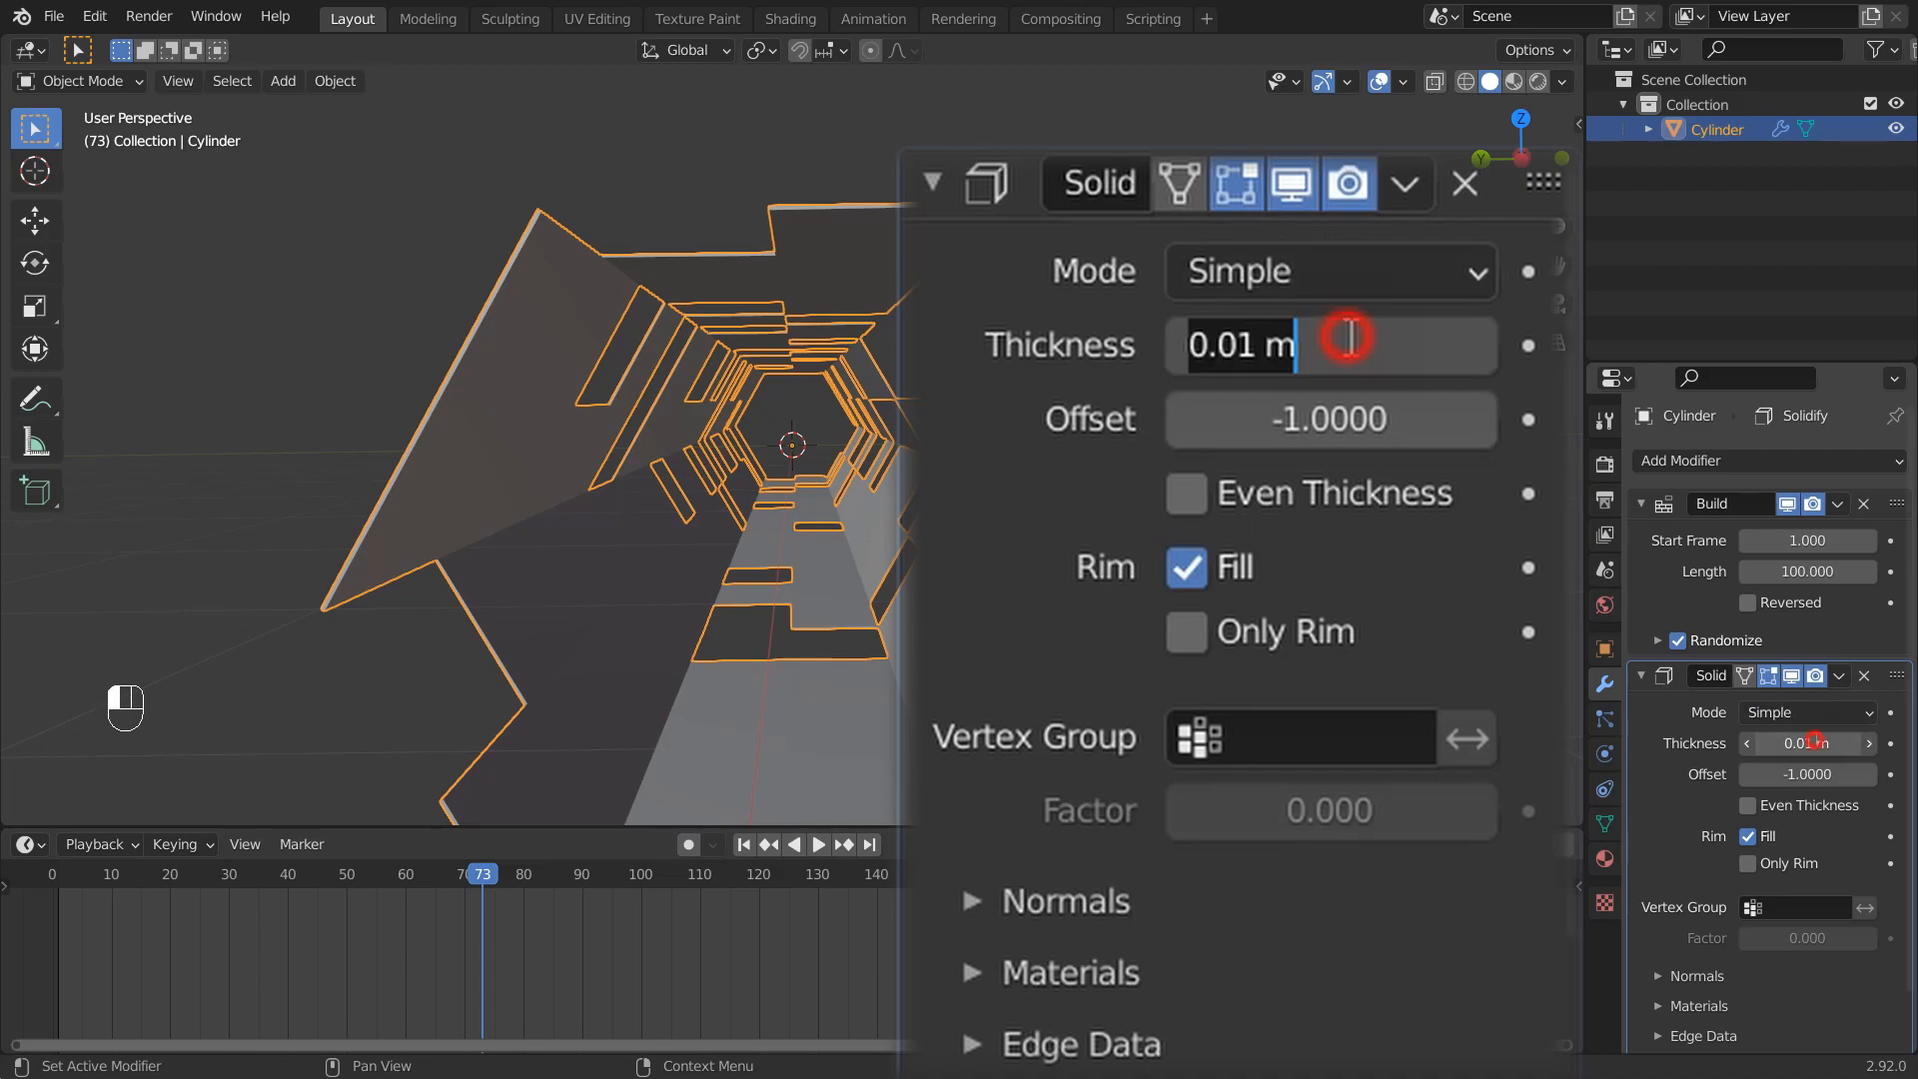
key(BackSpace)
text(-0.1)
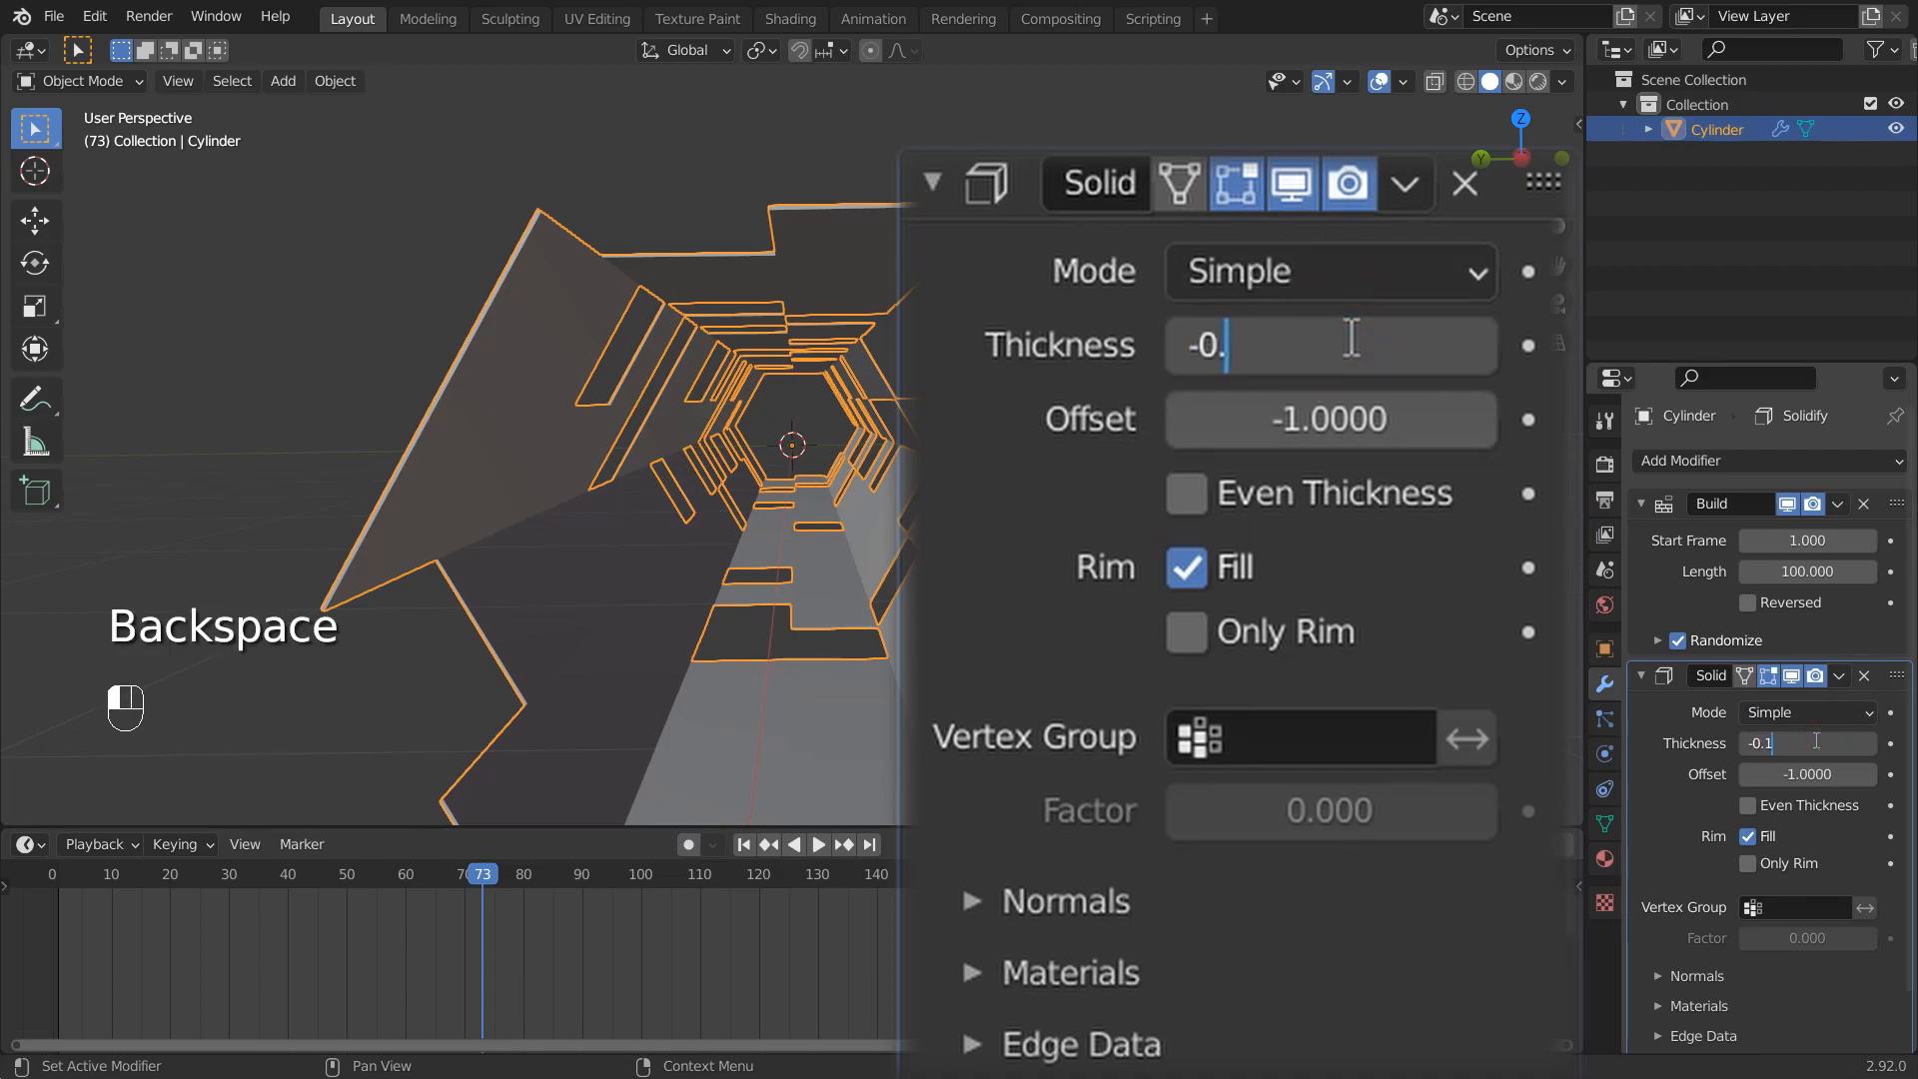
key(Return)
middle_drag(1329, 450, 1266, 417)
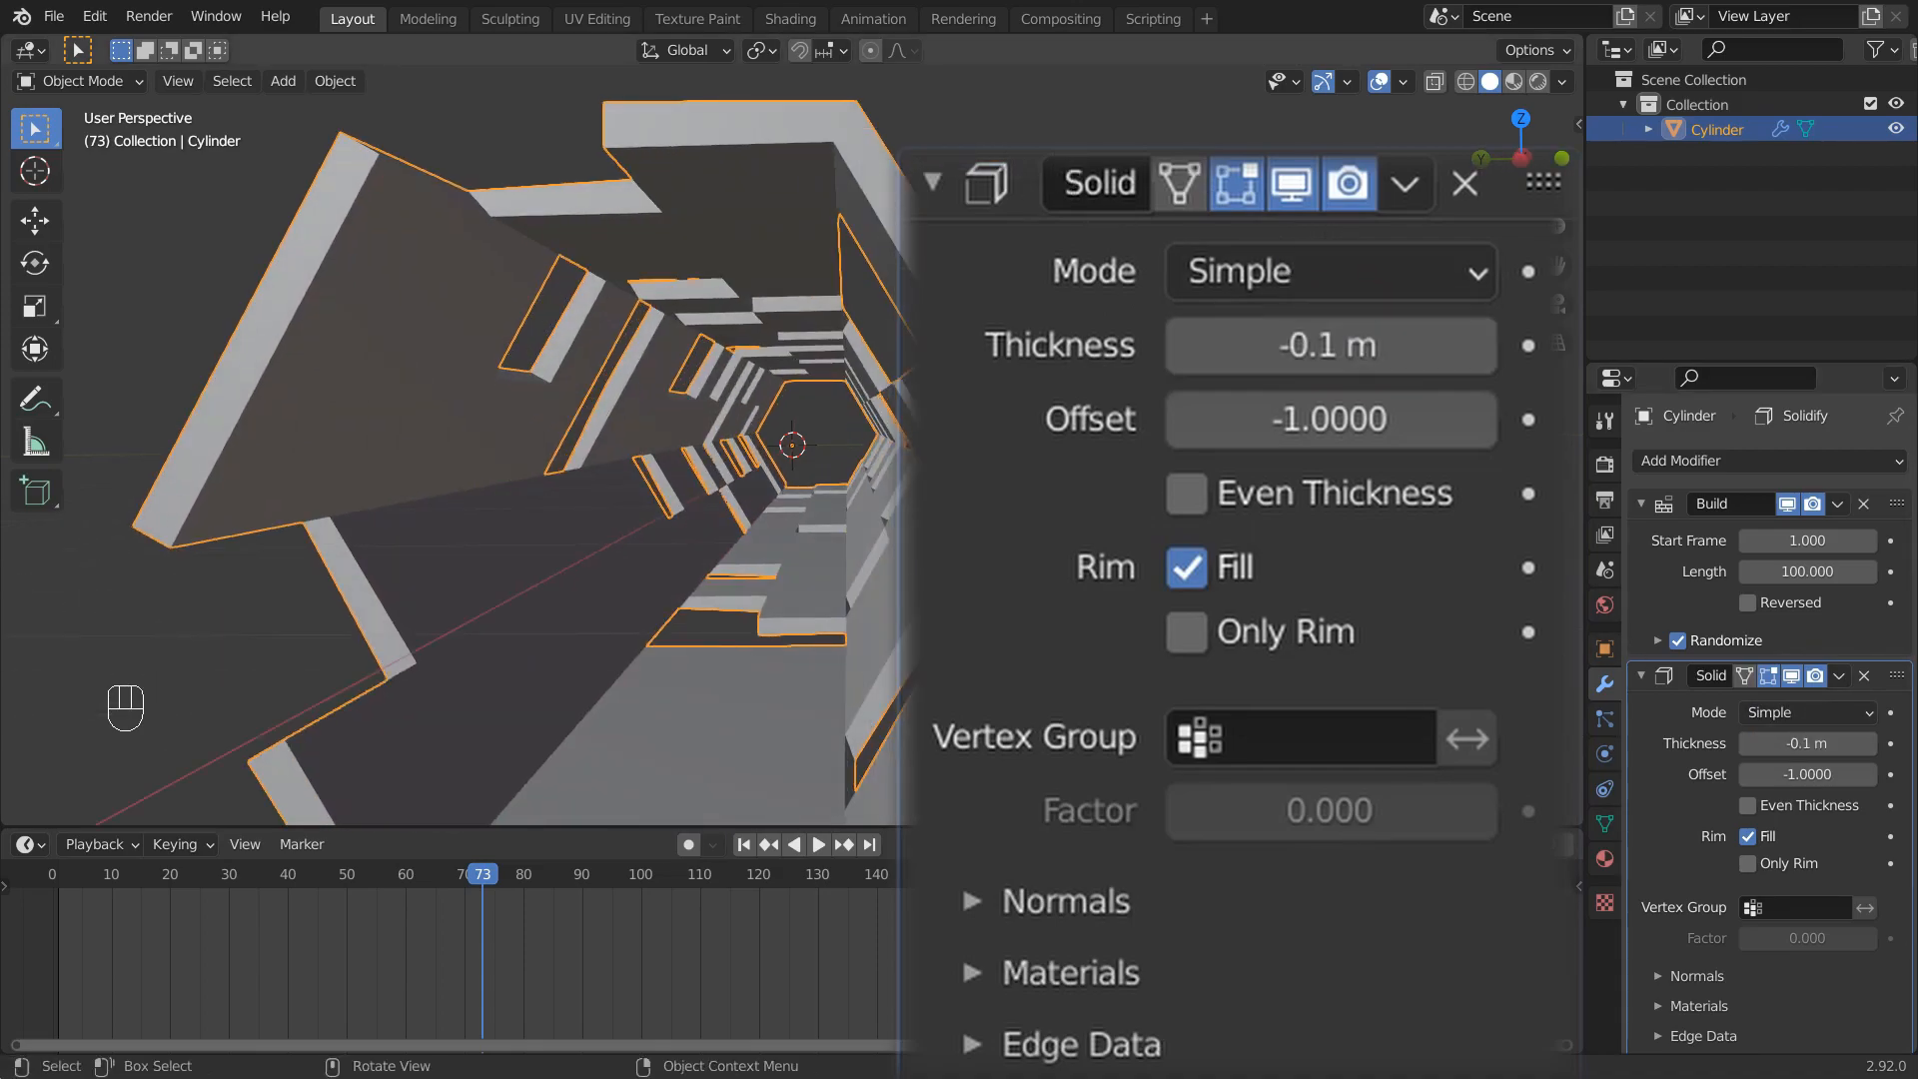
Deselect the cylinder and move the timeline to frame 91 to fill in more of the tunnel's panels
click(1266, 417)
middle_drag(1101, 416, 1134, 359)
drag(494, 877, 572, 884)
middle_drag(759, 560, 719, 619)
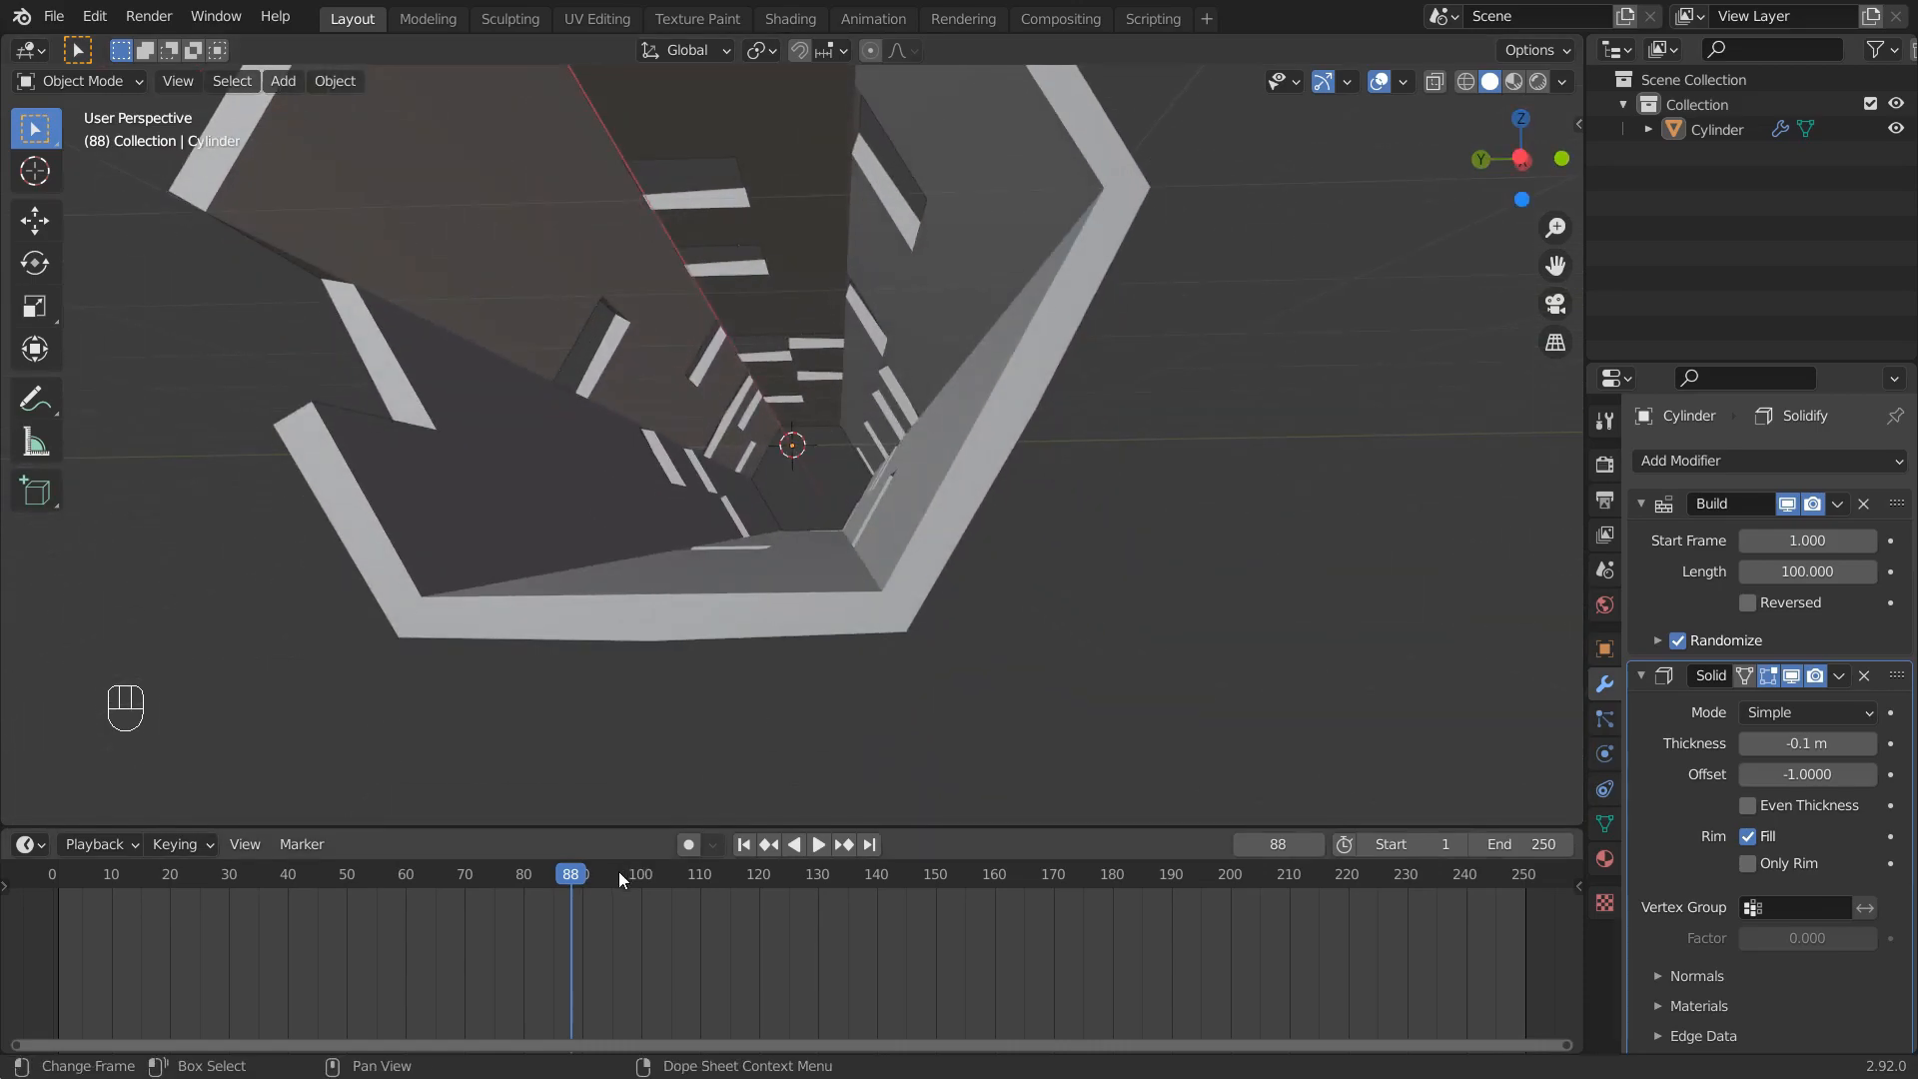
drag(597, 879, 601, 884)
mouse_move(772, 625)
middle_down()
mouse_move(787, 643)
mouse_move(775, 629)
middle_up()
drag(609, 884, 588, 877)
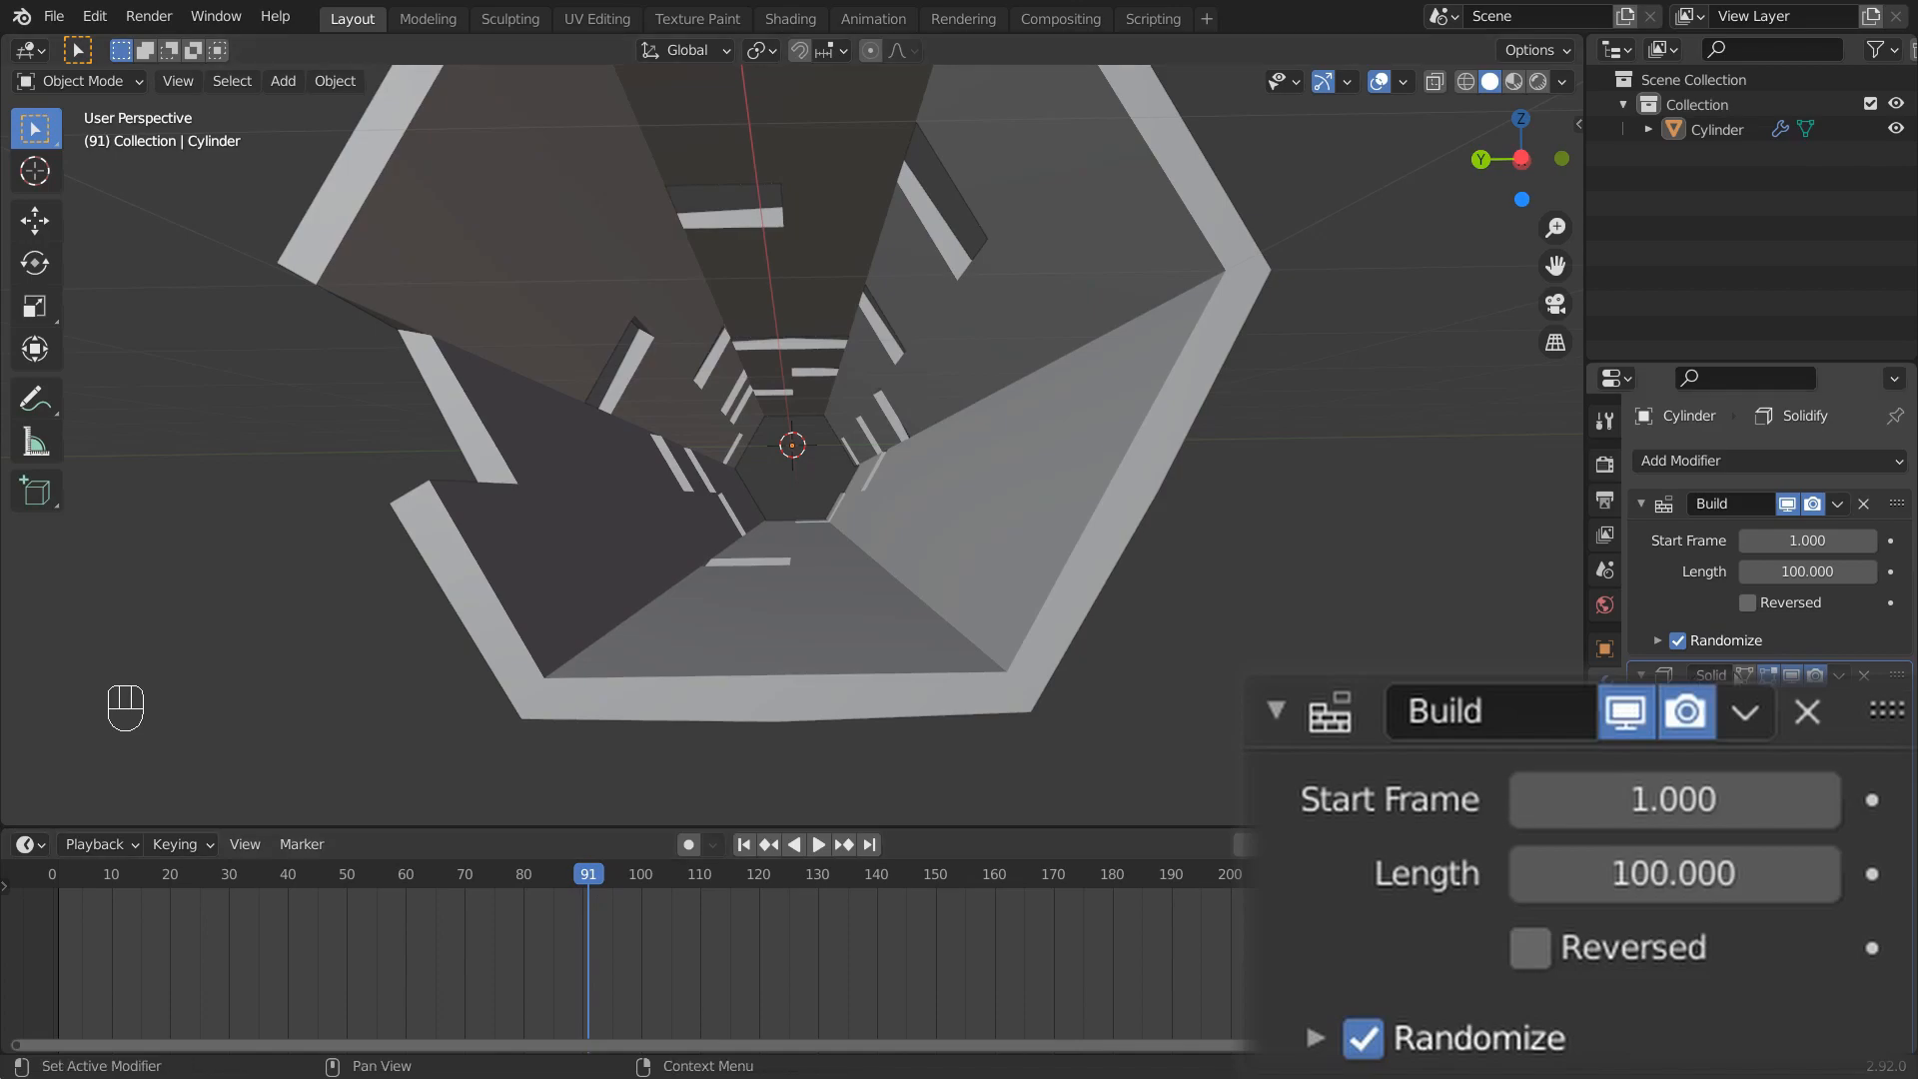
Apply the cylinder's Build modifier at the current frame
click(1838, 504)
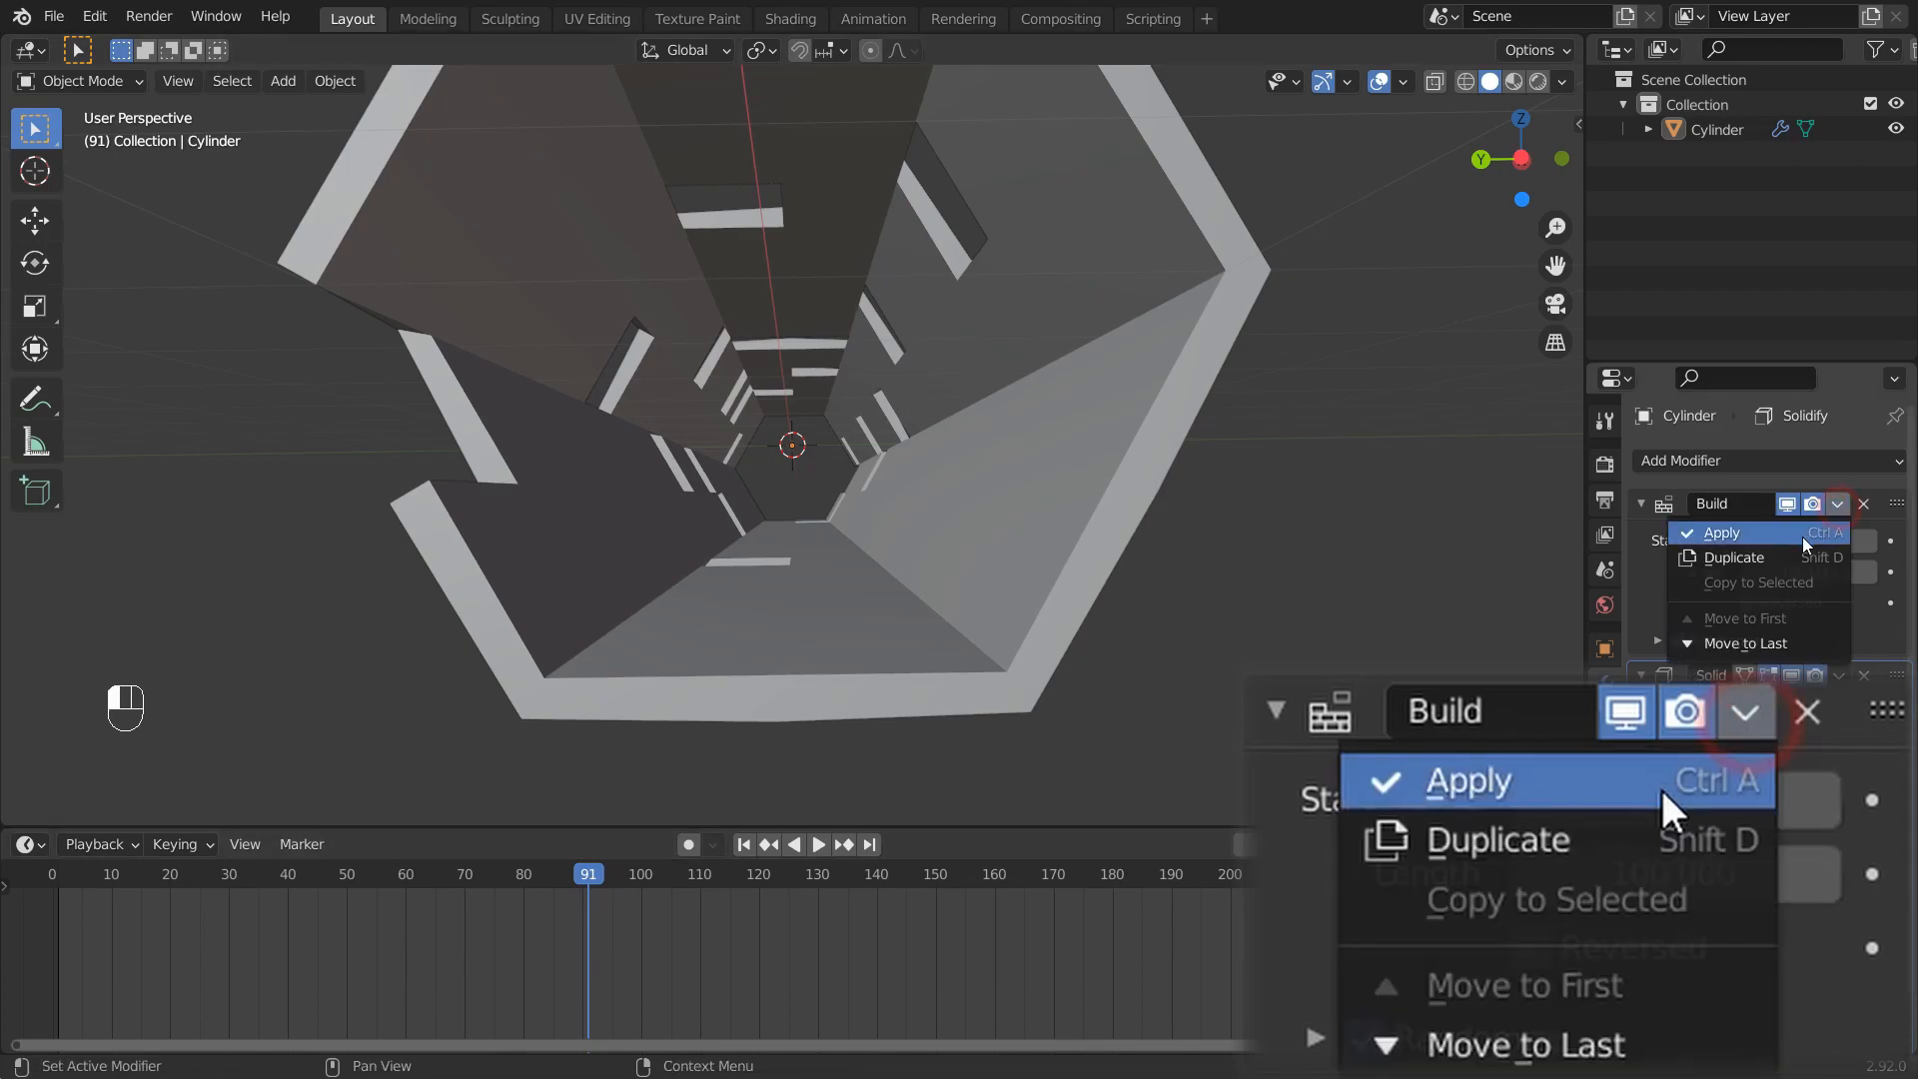
click(1806, 545)
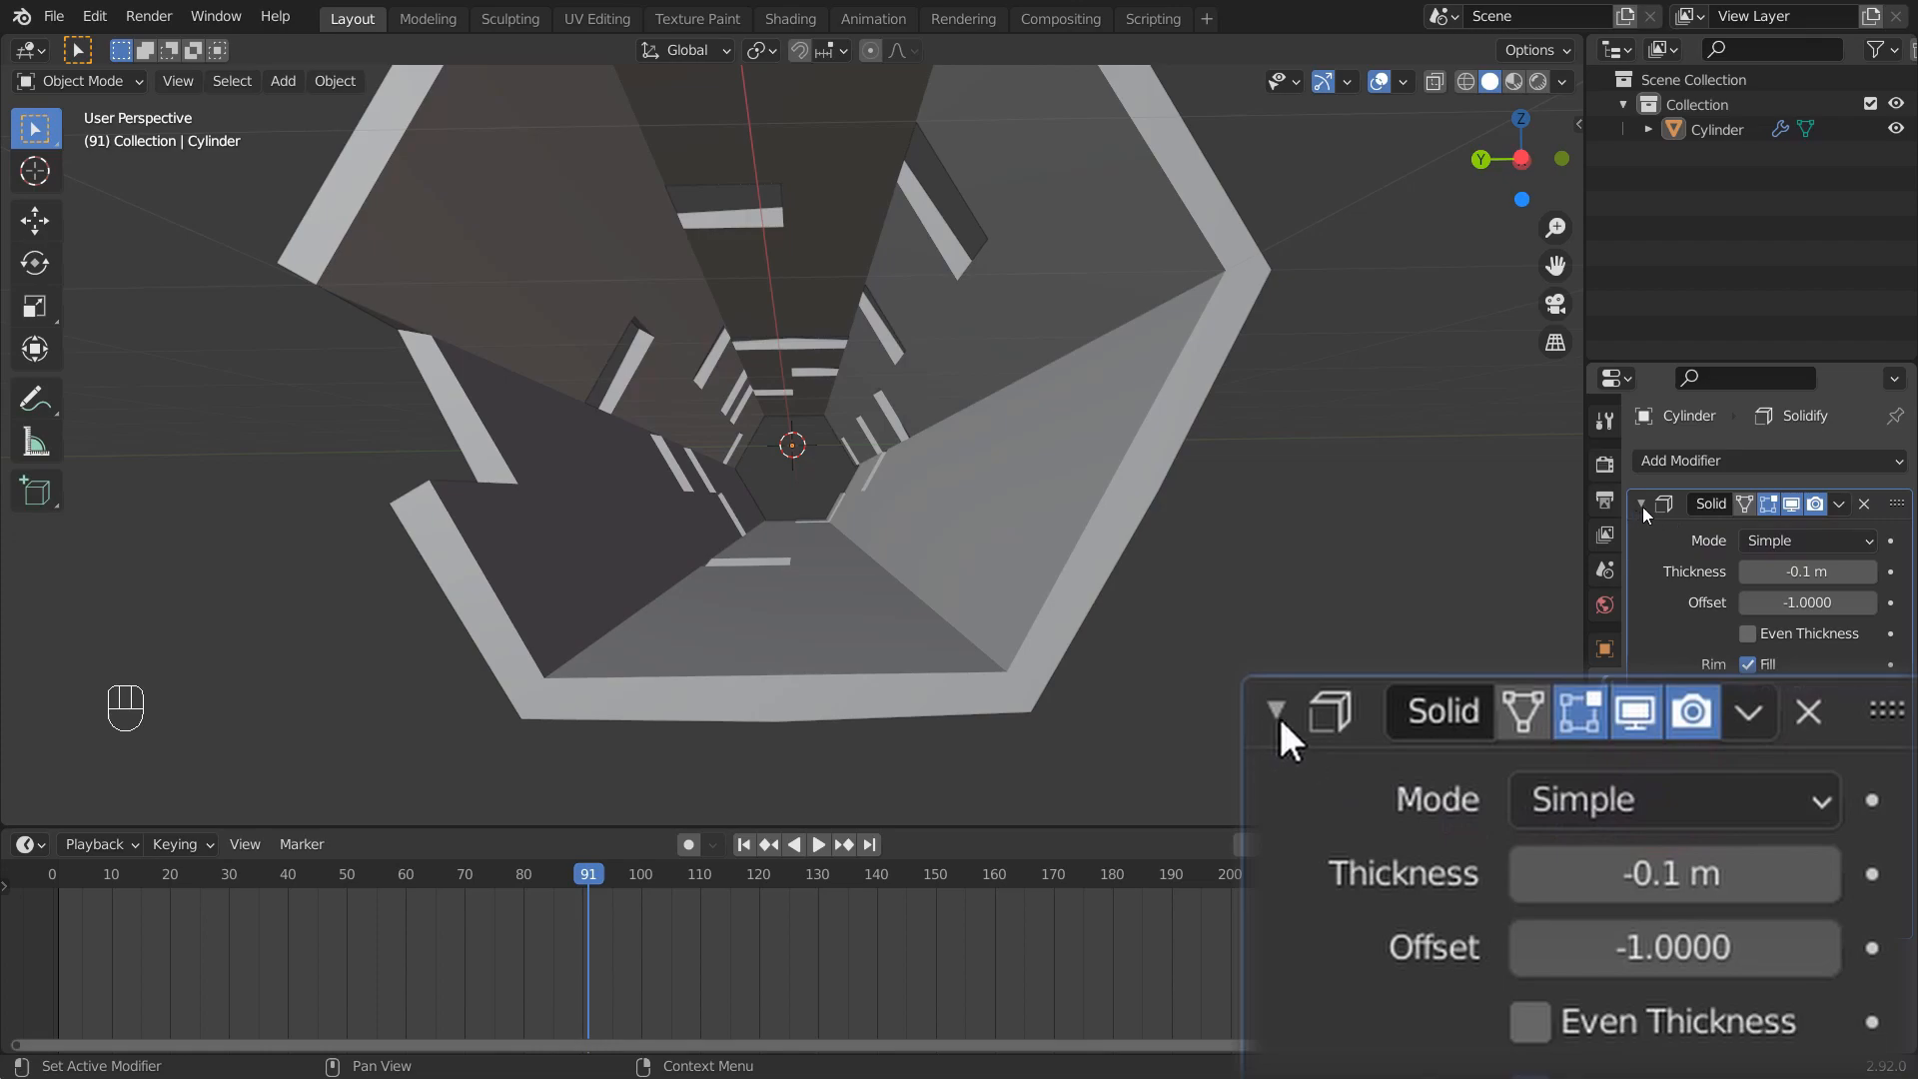
scroll(1064, 516, down, 3)
middle_drag(1049, 516, 933, 429)
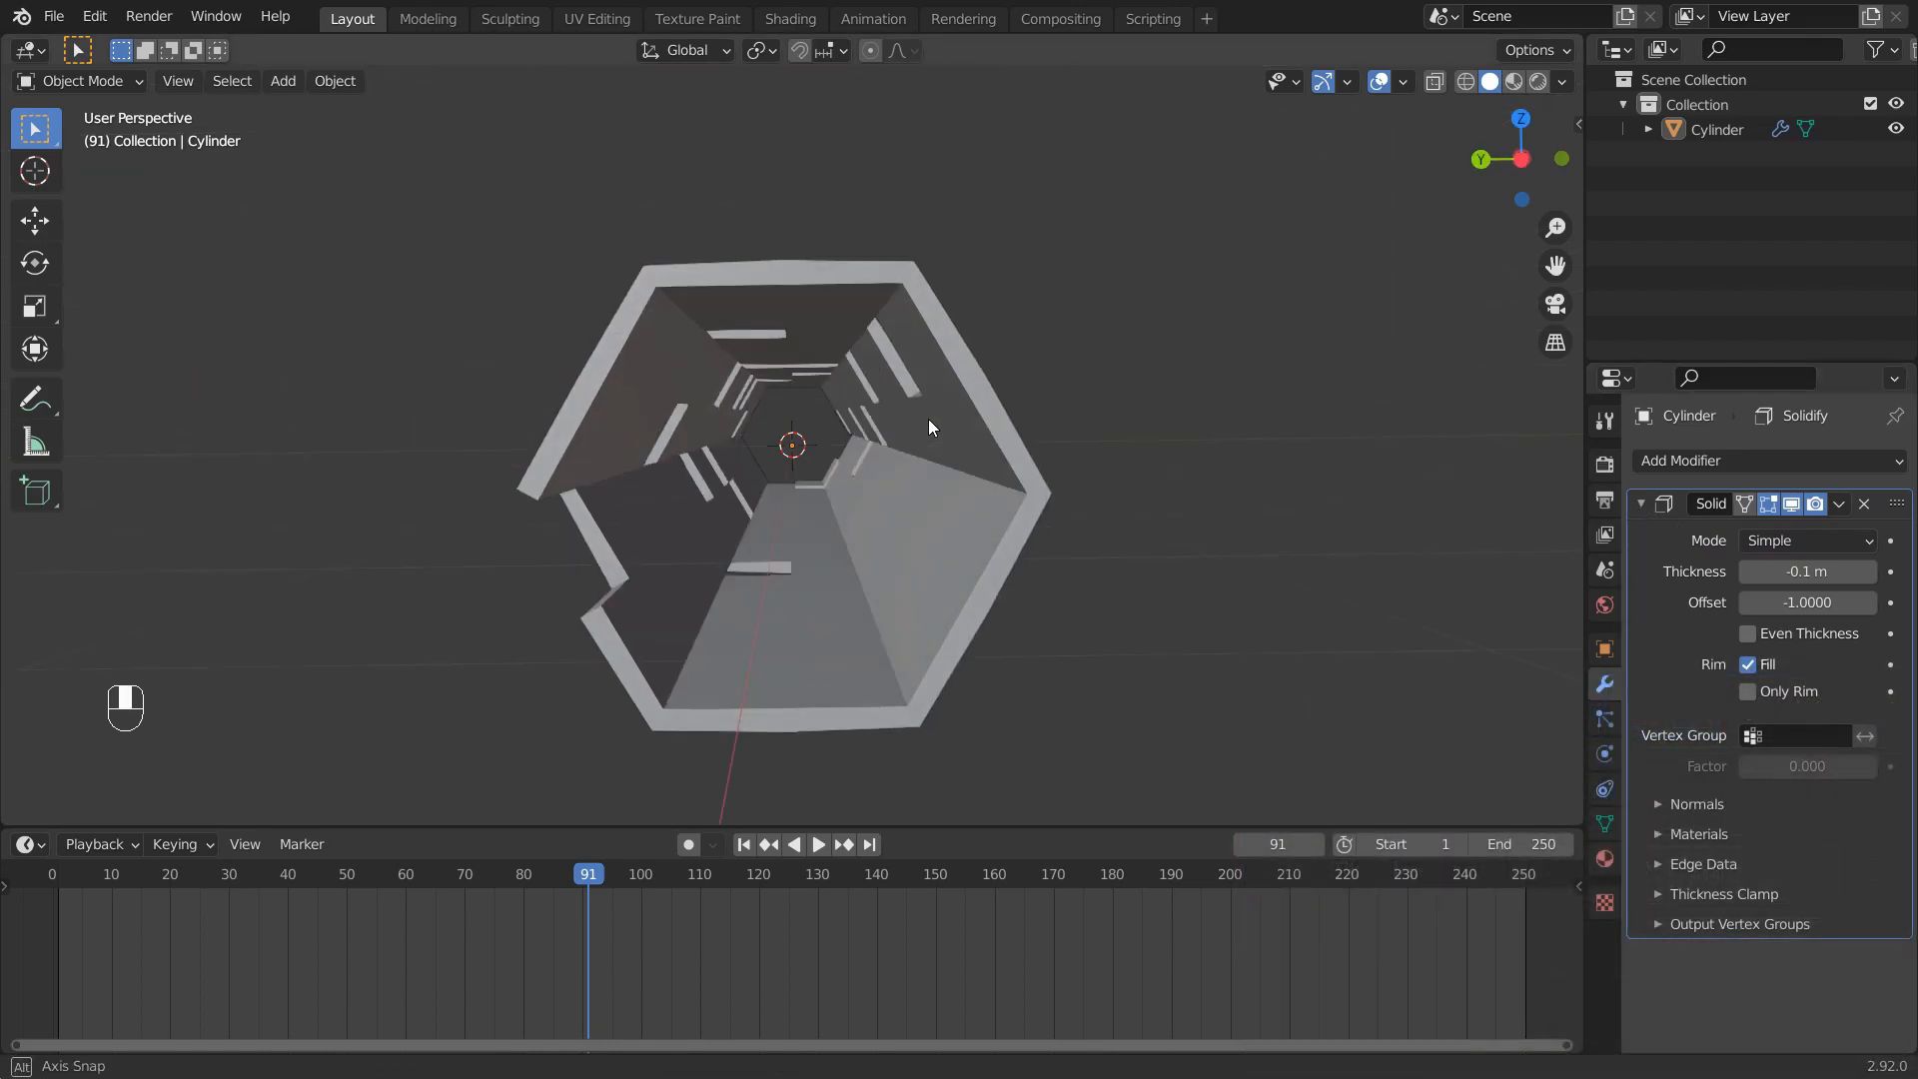
Add a second cylinder with 6 vertices, 16 m depth and no cap fill, rotated 90° on Y
click(935, 429)
click(1178, 407)
click(985, 419)
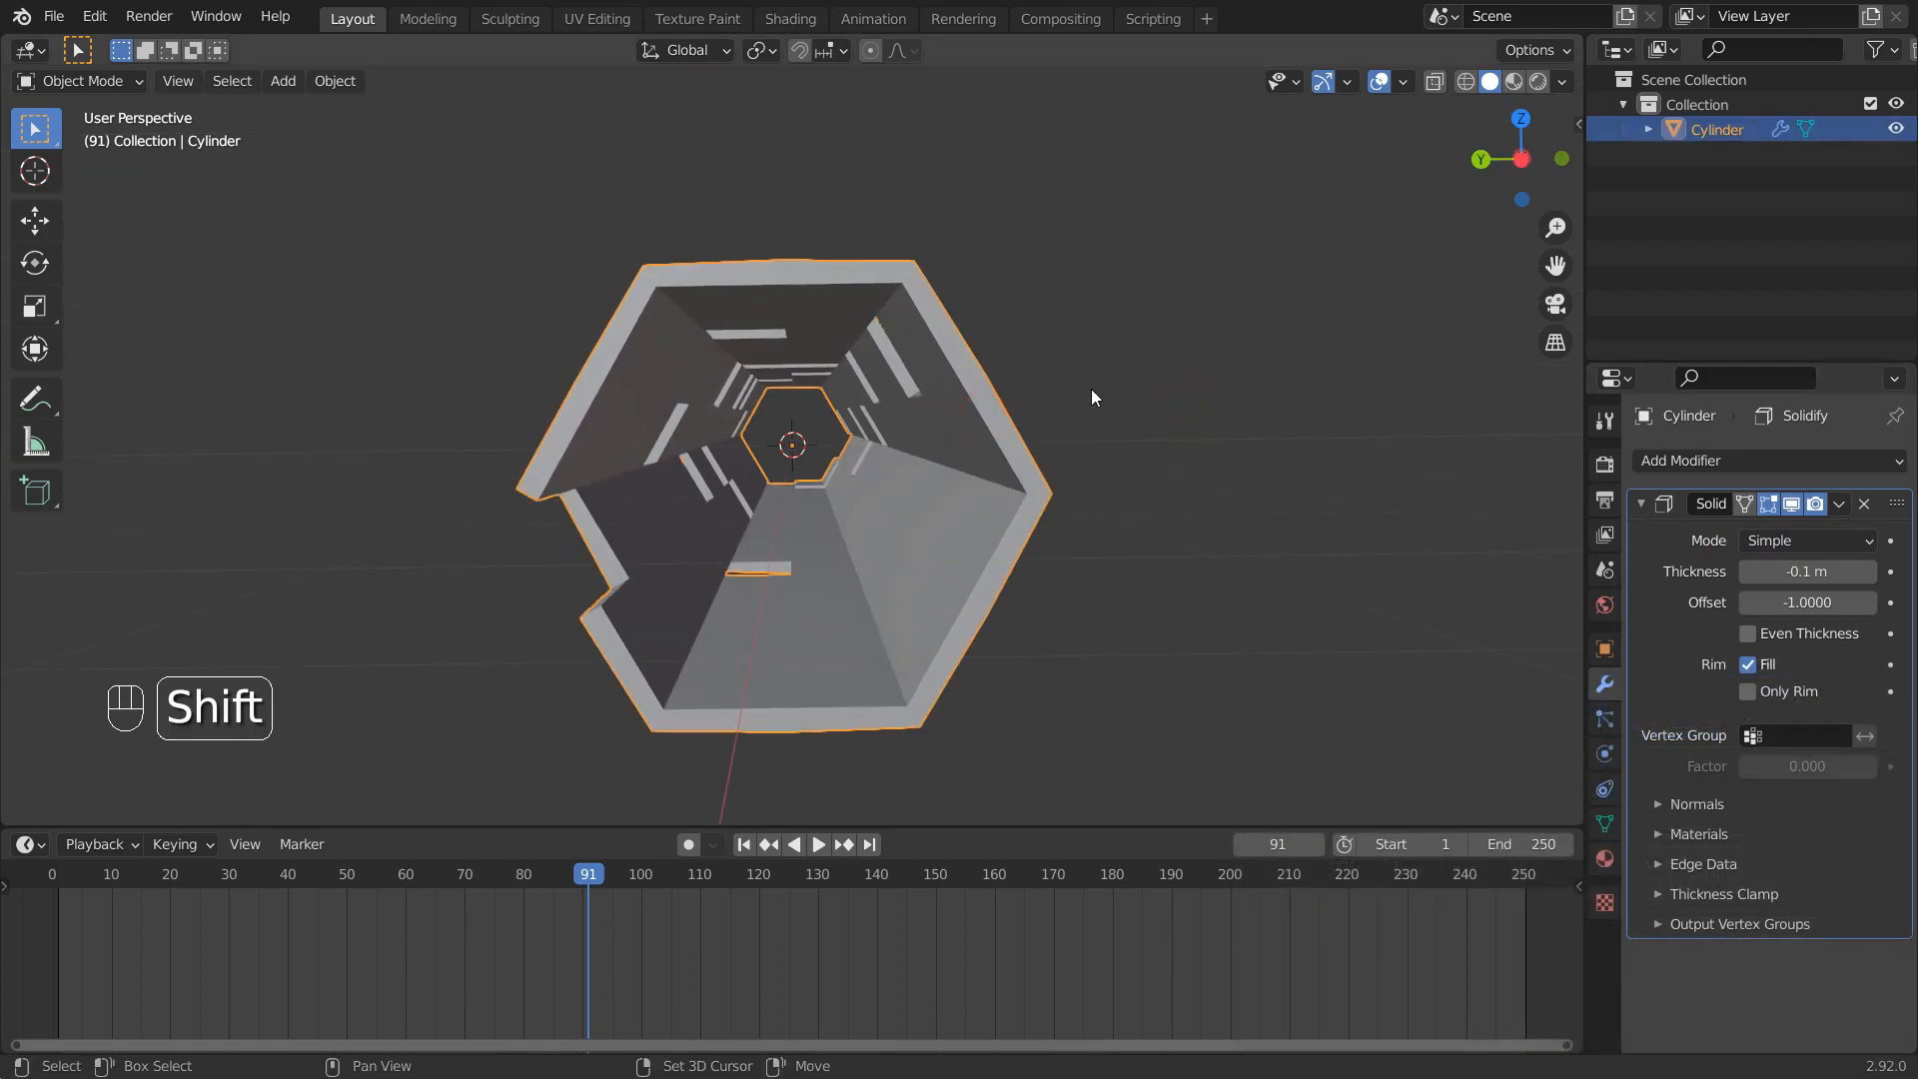
key(shift+a)
mouse_move(1092, 393)
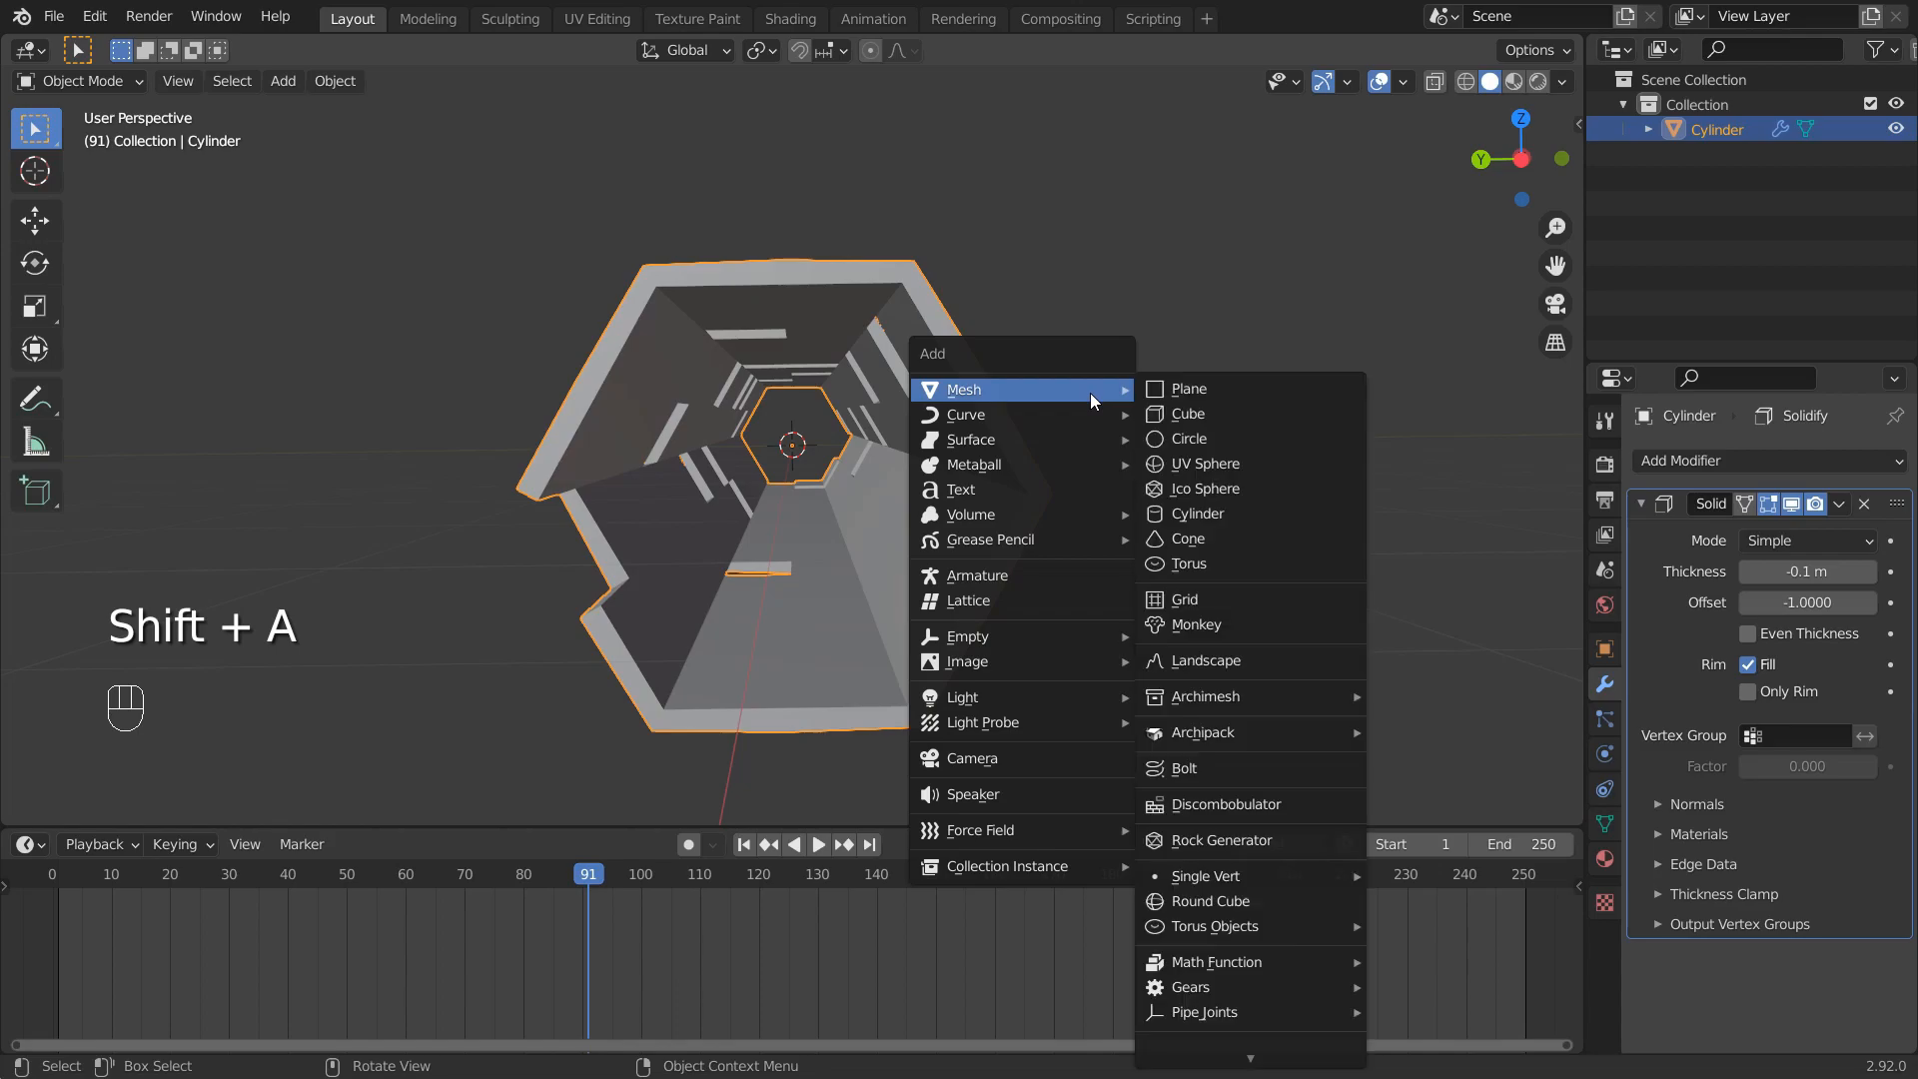
click(1178, 519)
click(235, 804)
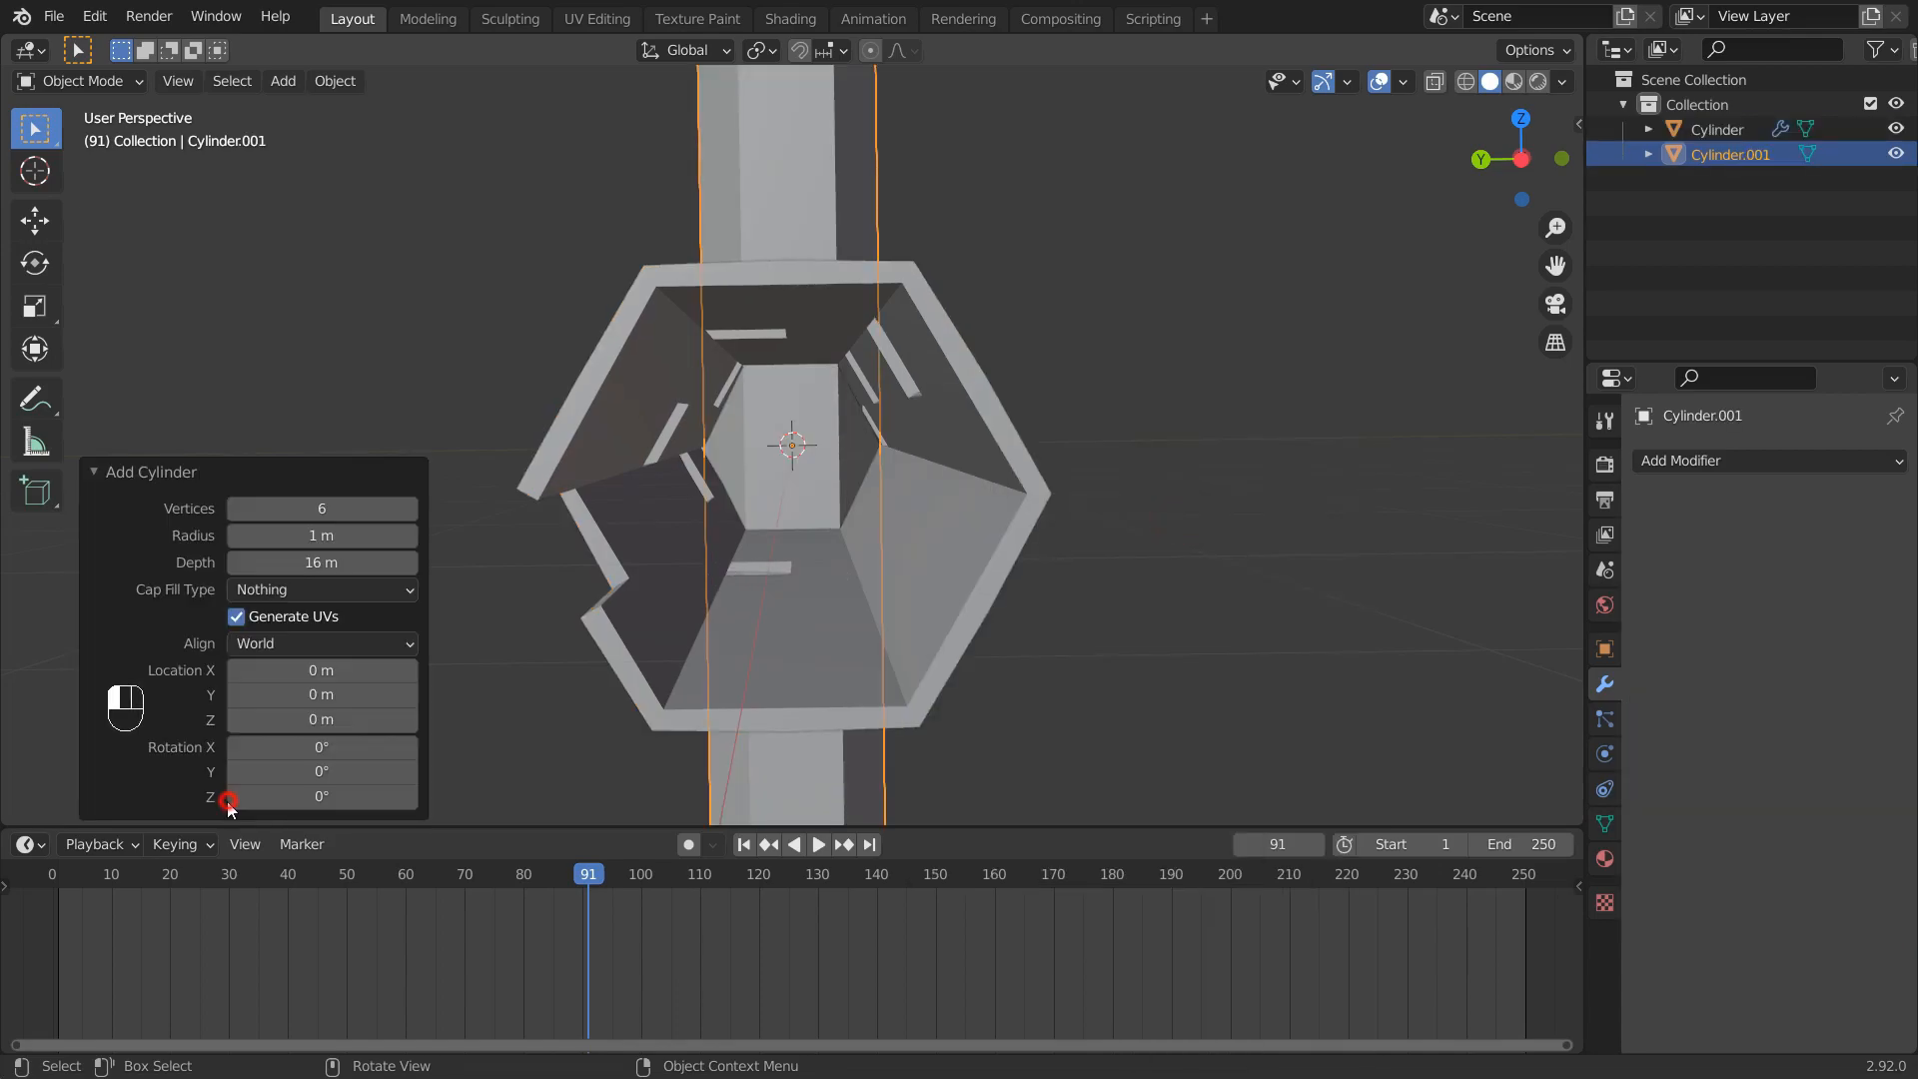
double_click(309, 769)
text(90)
key(Return)
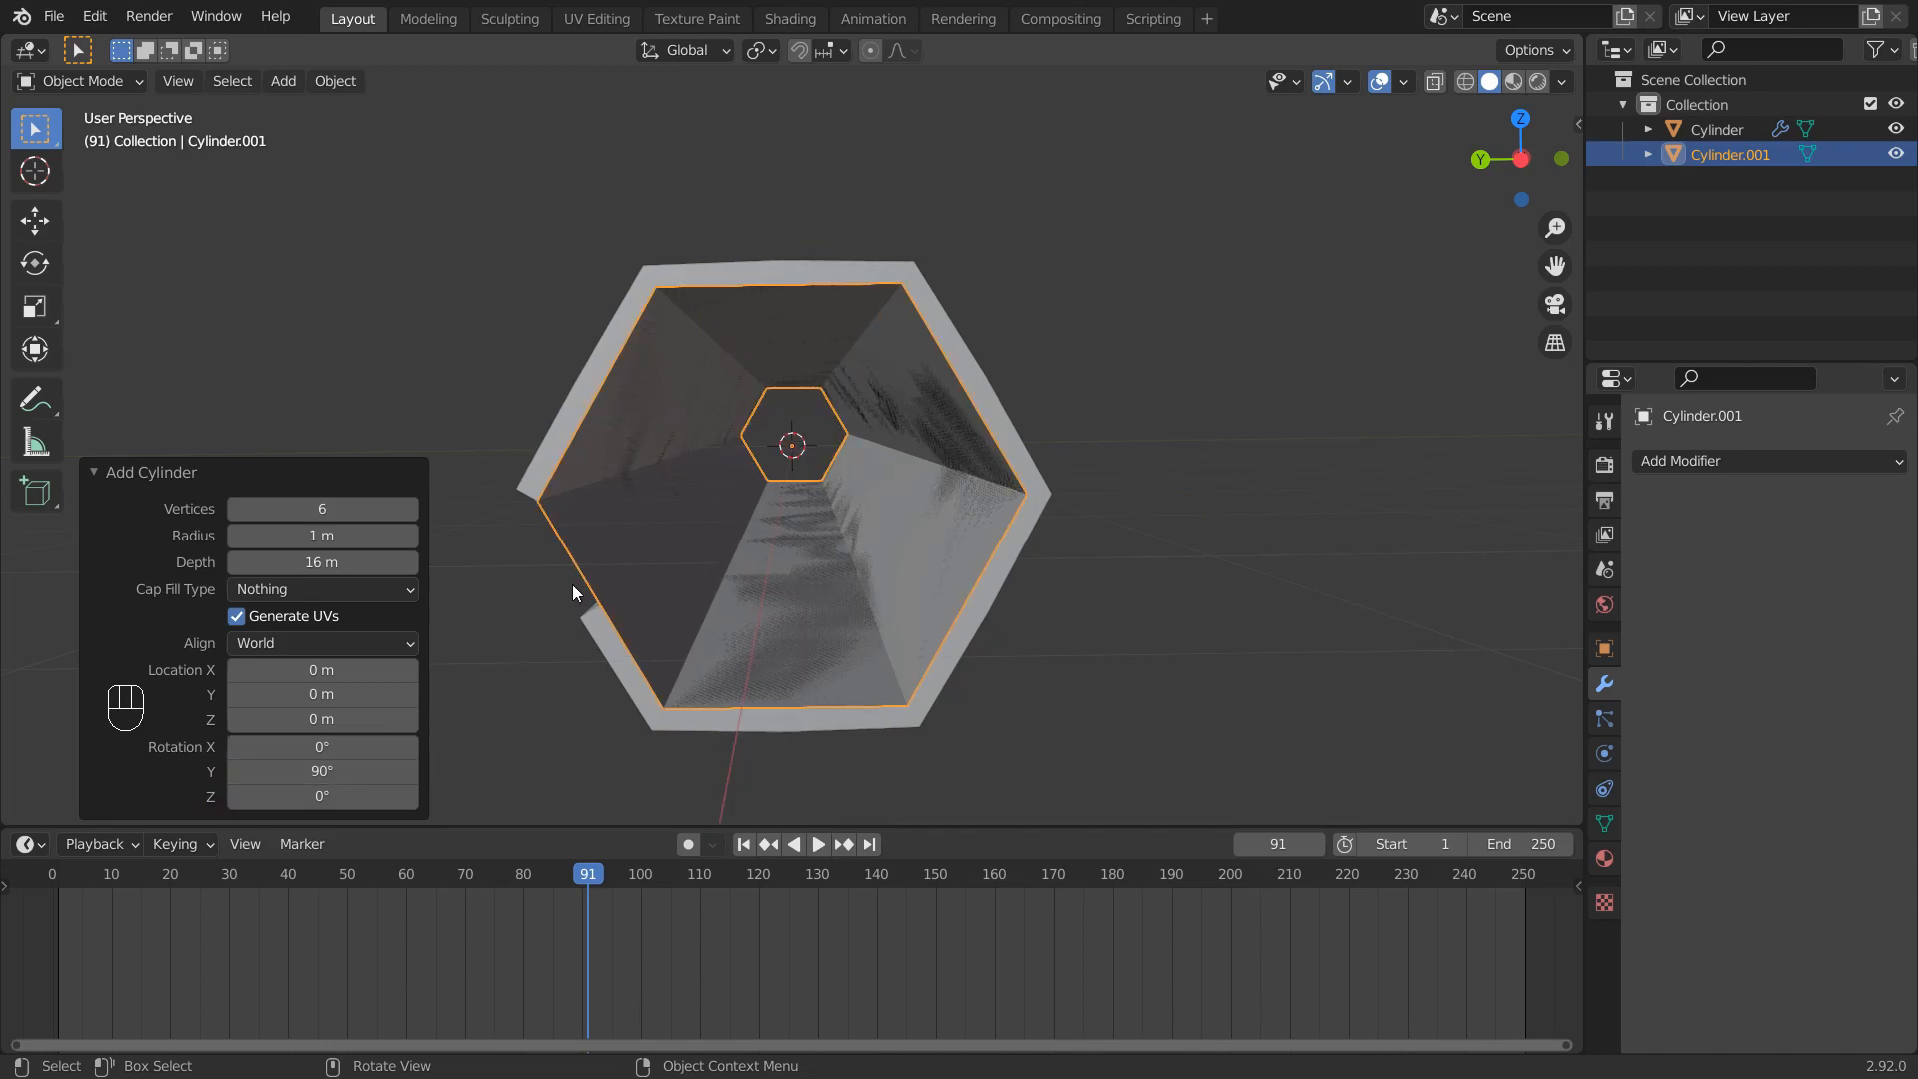
Set the new cylinder's radius to 1.05 m so it sits inside the thickness of the tunnel wall
drag(349, 530, 360, 531)
scroll(871, 391, up, 6)
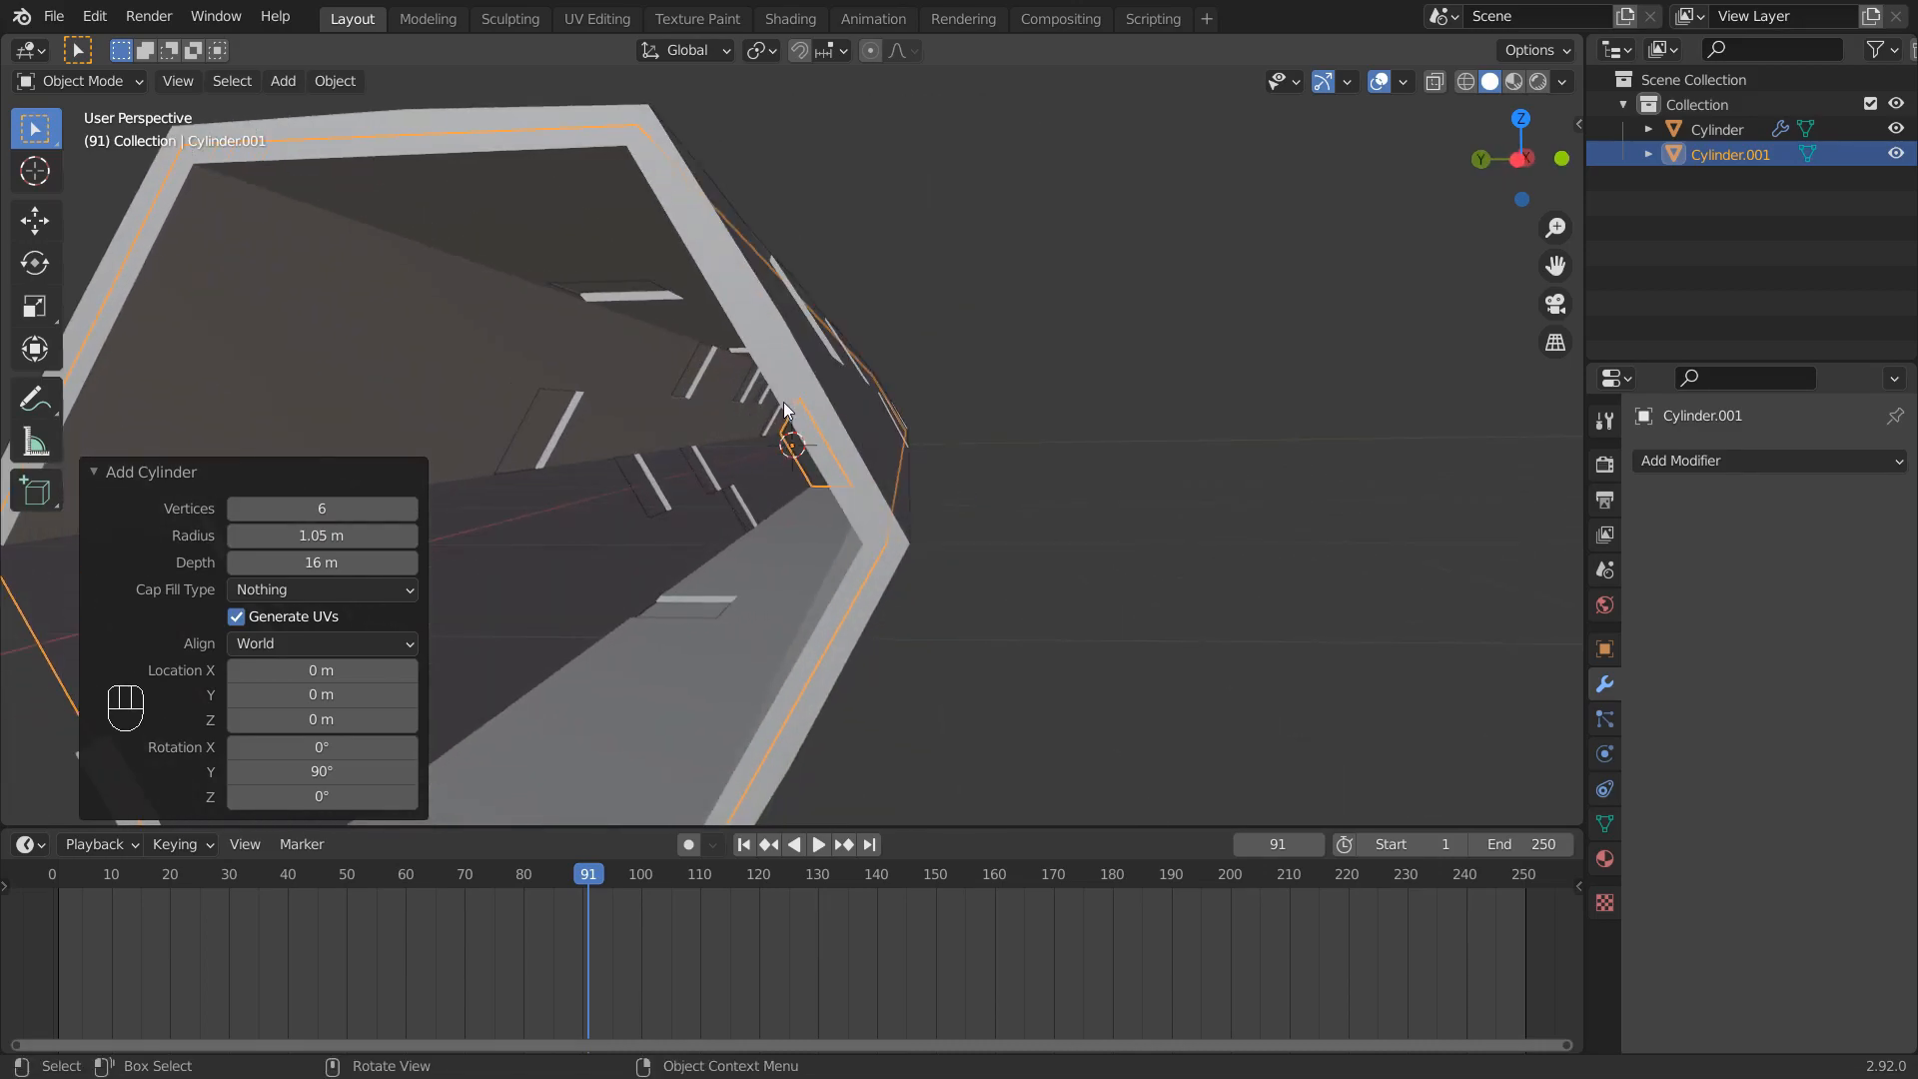
middle_drag(819, 601, 989, 549)
Enter Edit Mode on the new cylinder and hide the original cylinder in the viewport
key(Tab)
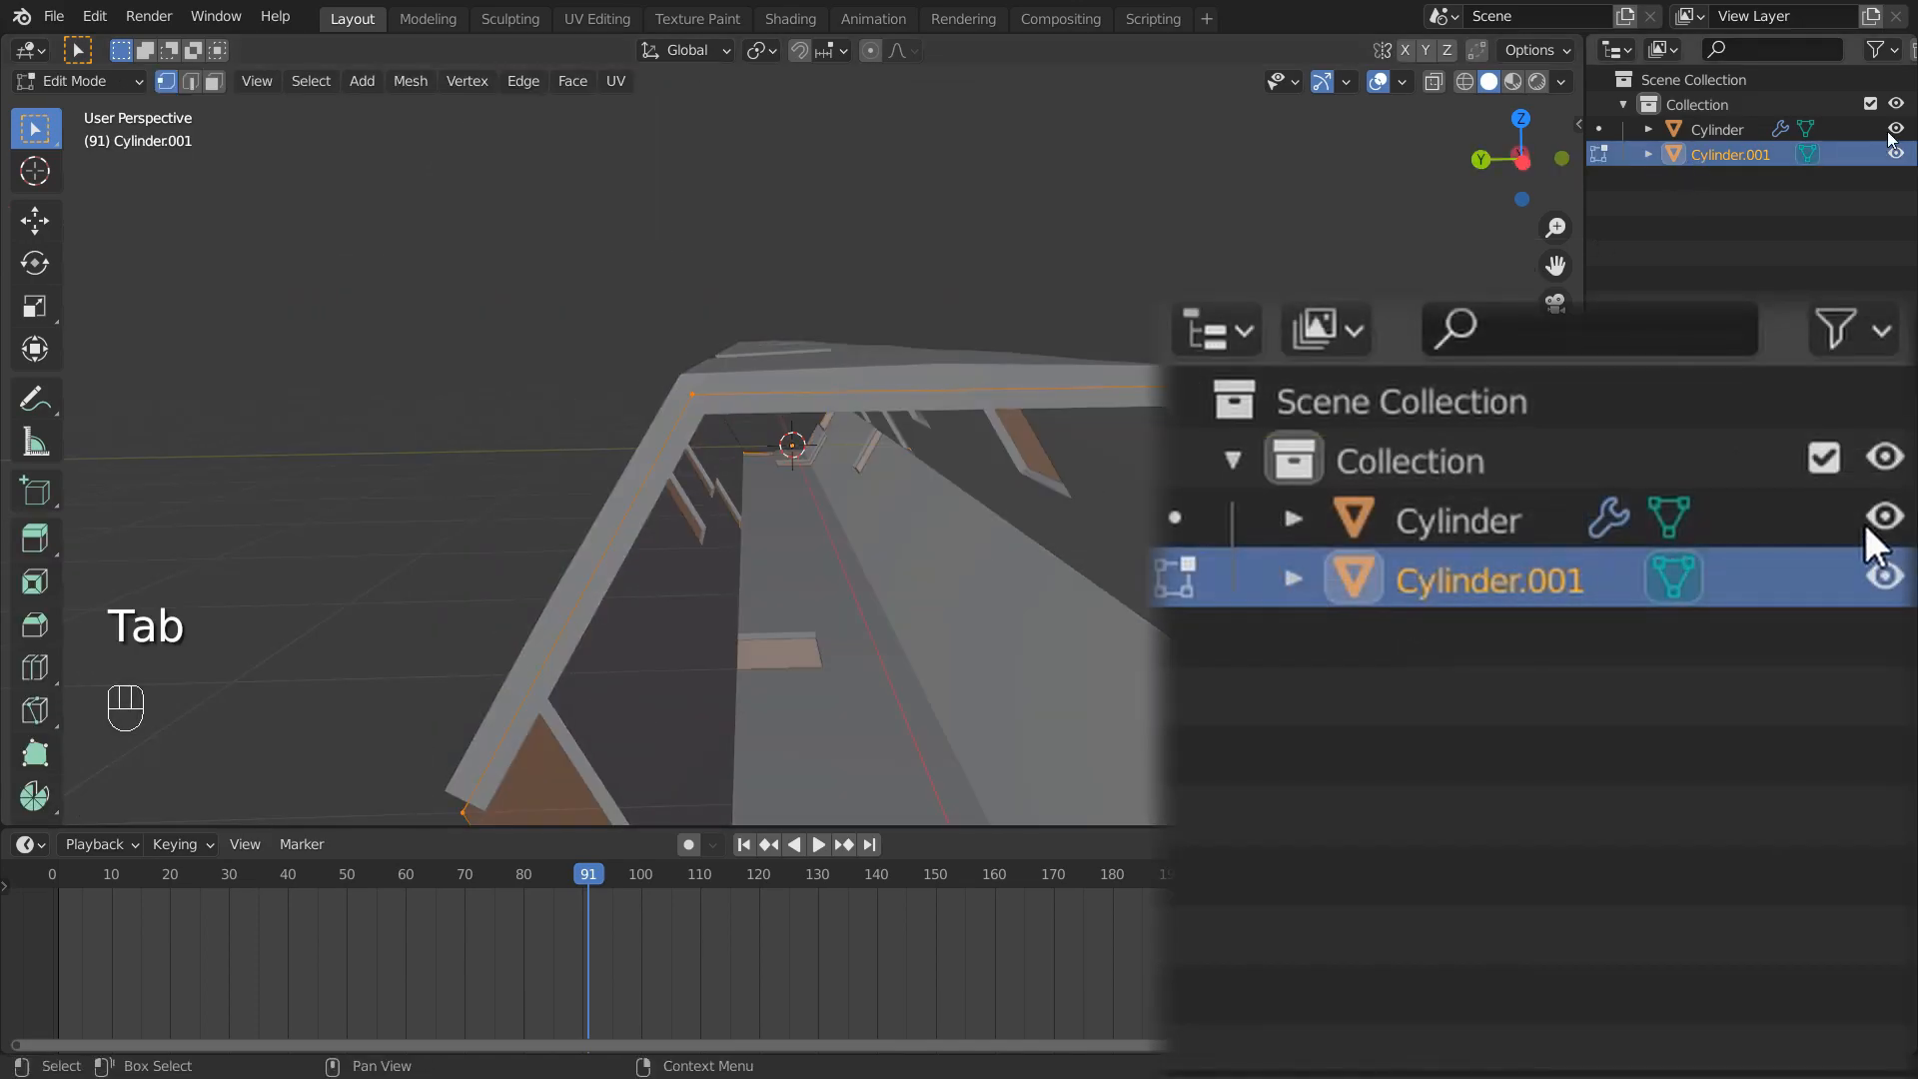
click(1896, 128)
middle_drag(859, 577, 825, 509)
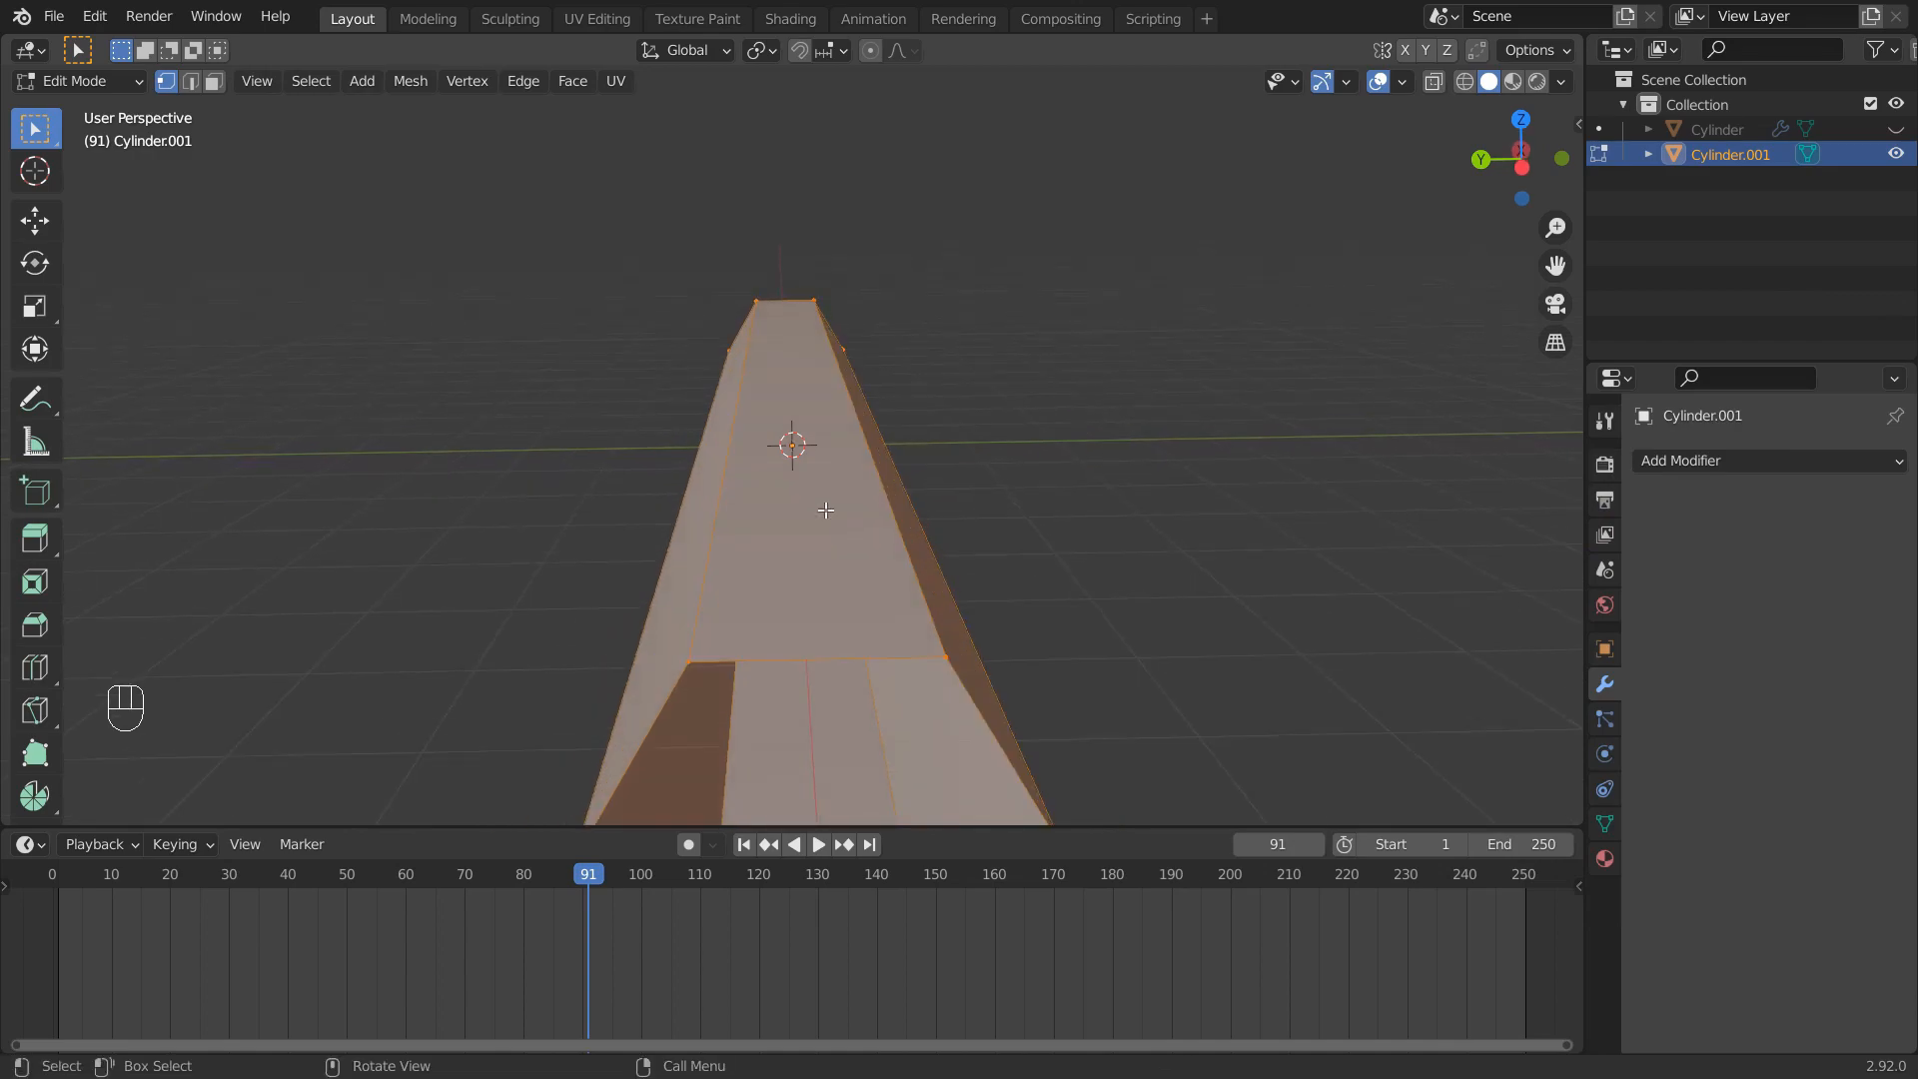
Add 7 centred lengthwise loop cuts to the top face of the new cylinder
key(ctrl+r)
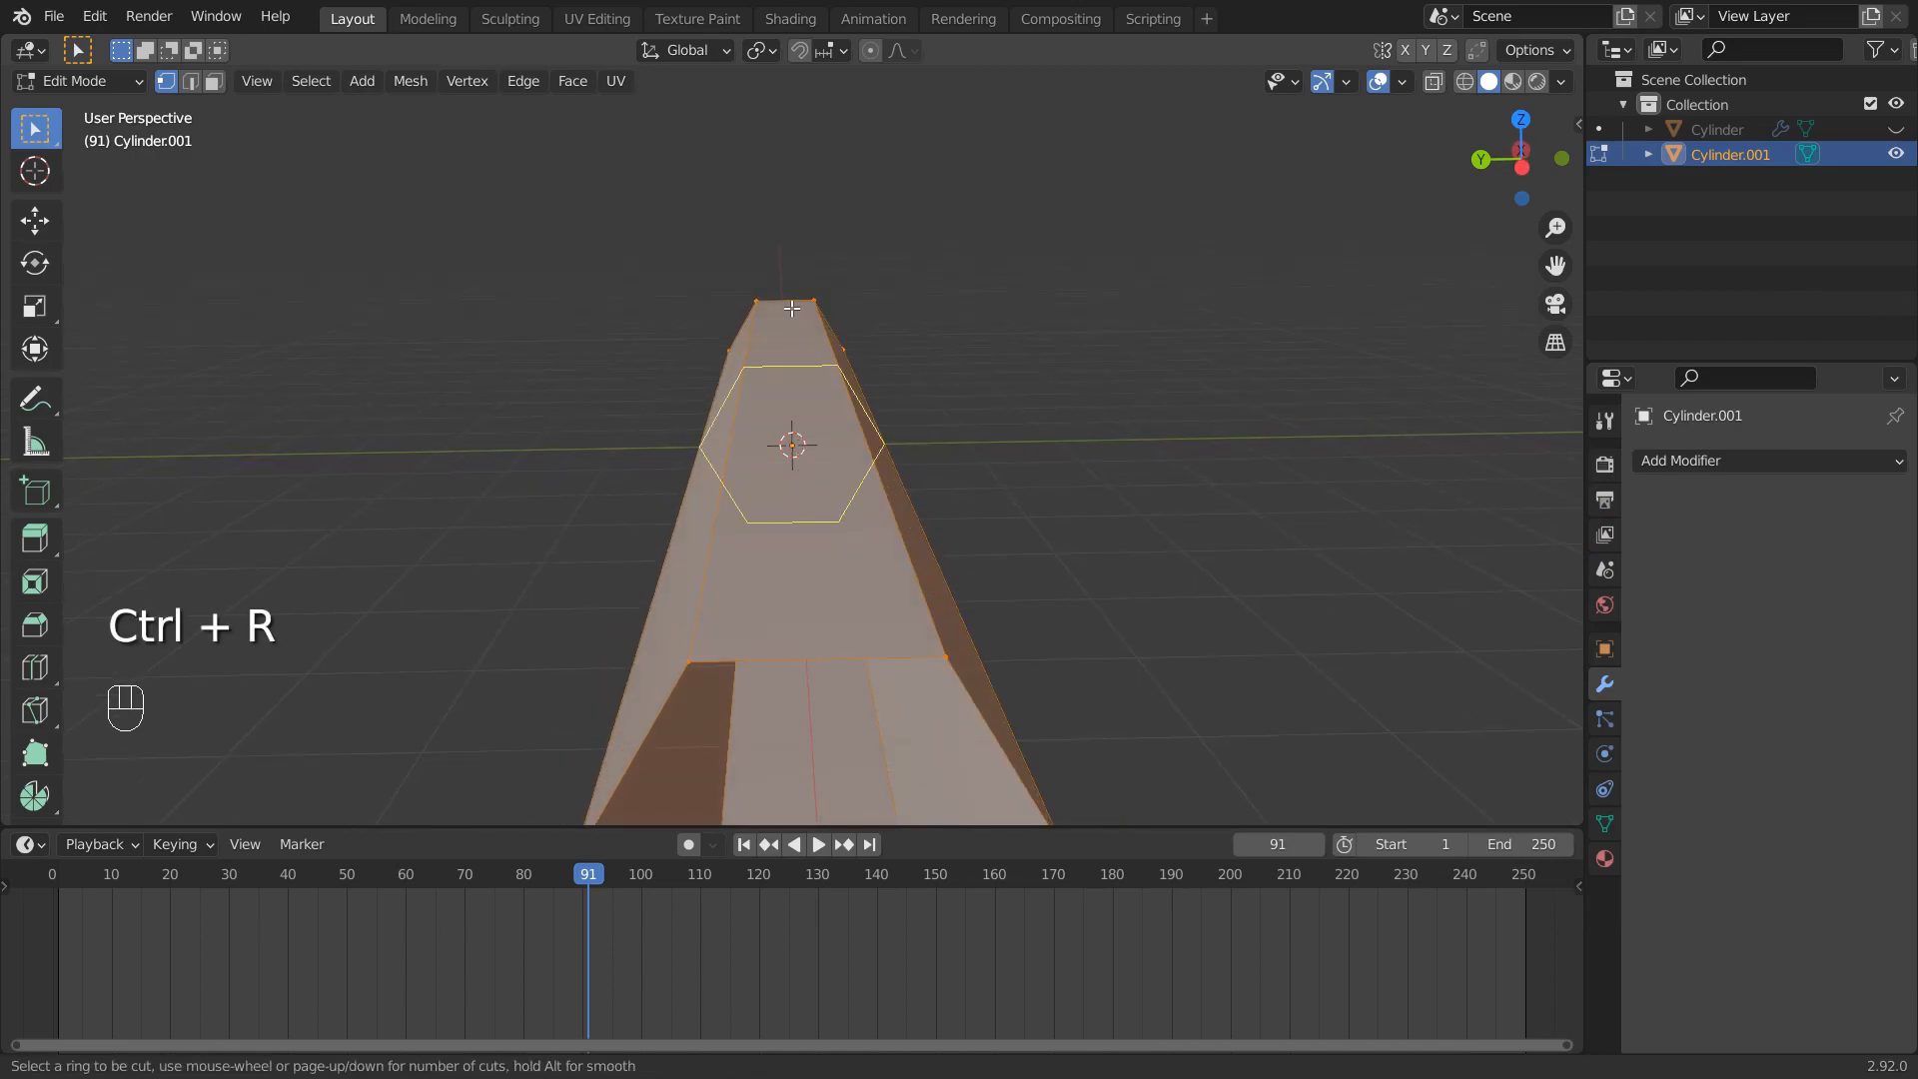
scroll(790, 307, up, 6)
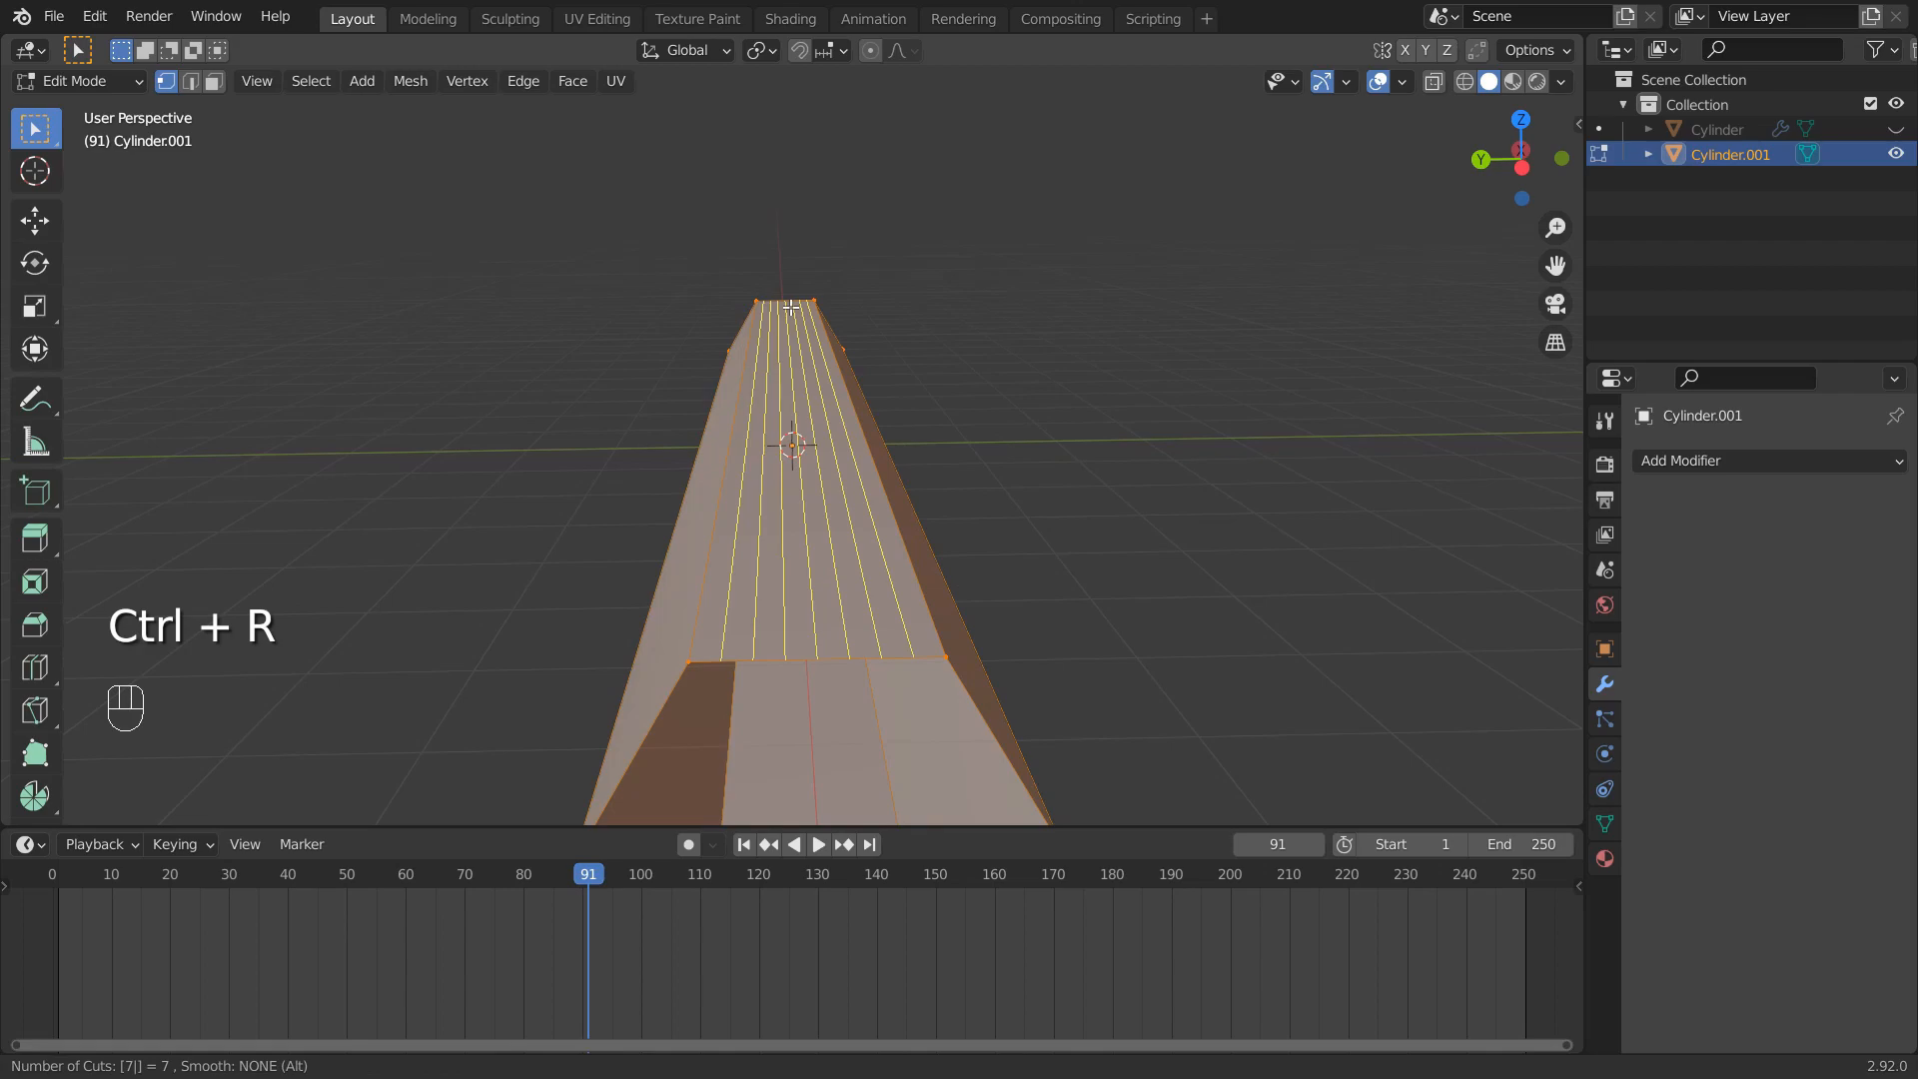
click(791, 307)
right_click(790, 308)
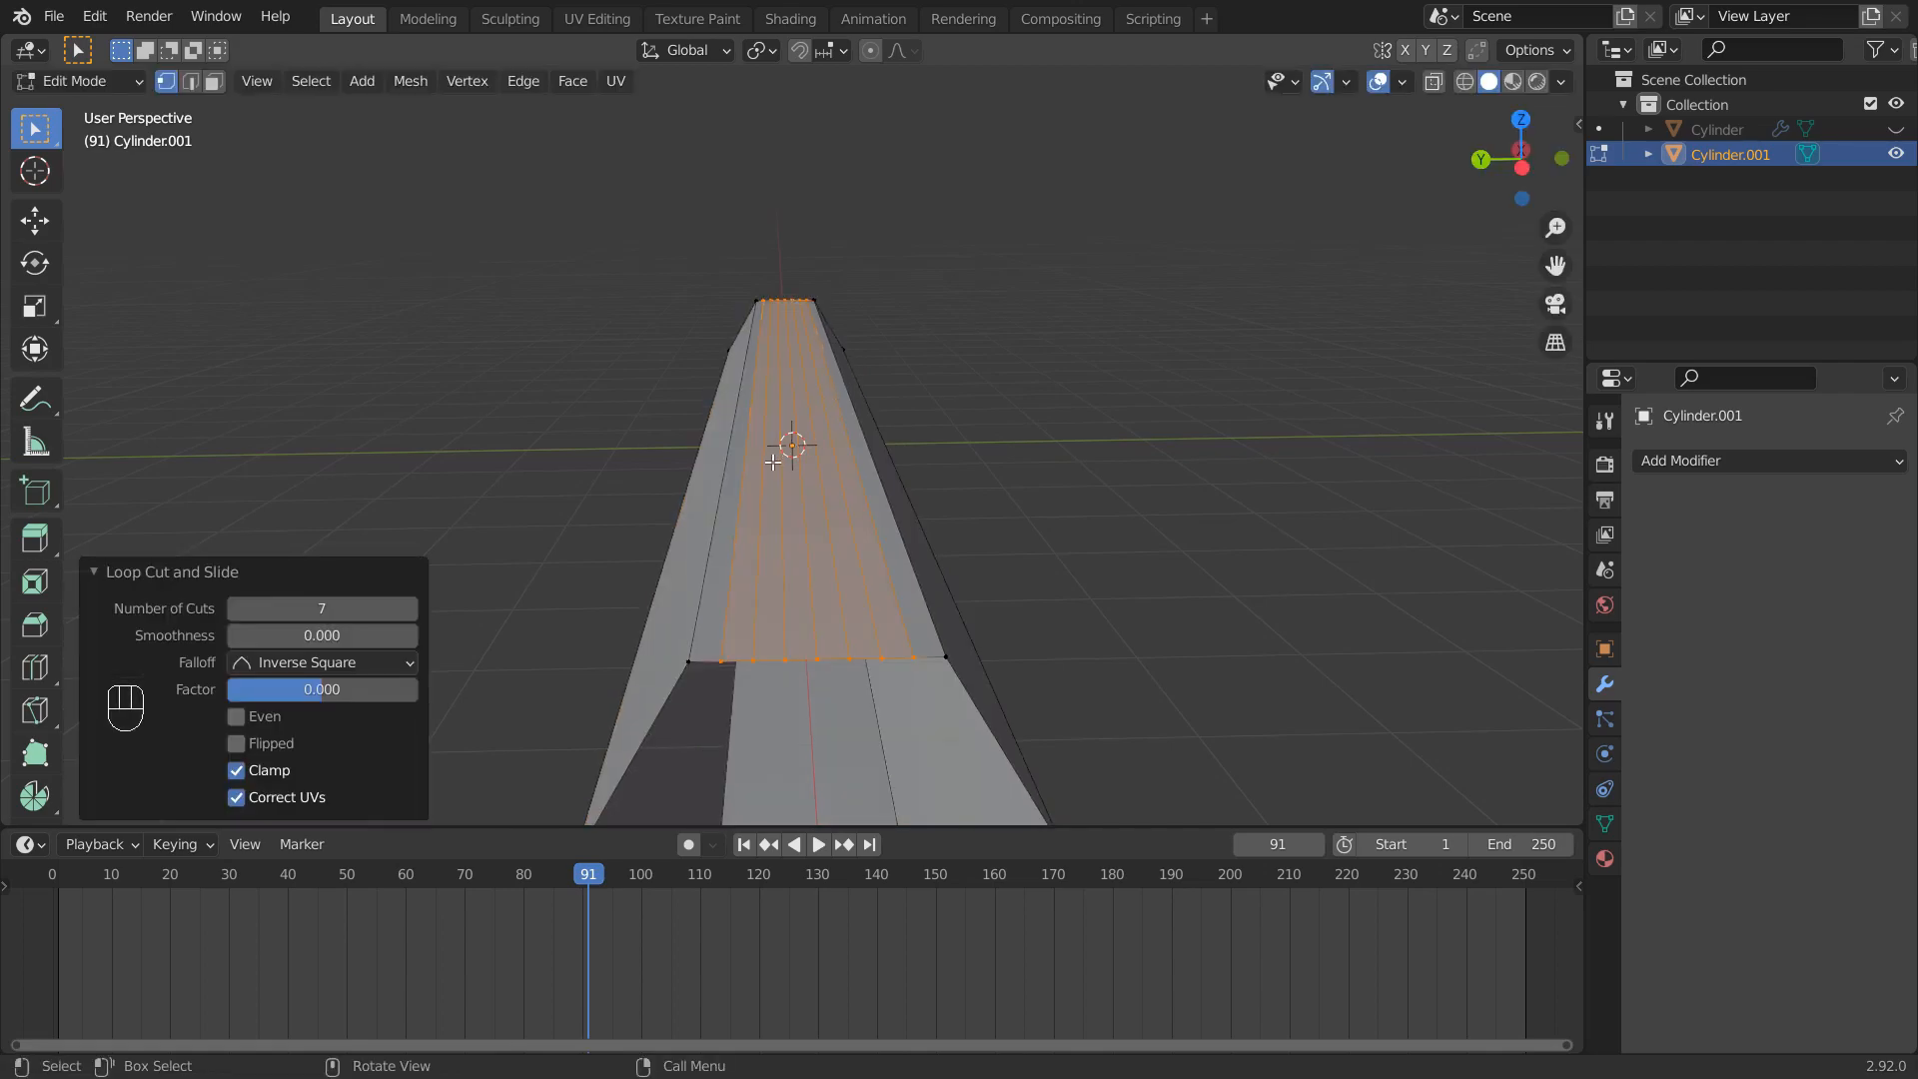
middle_drag(772, 462, 769, 570)
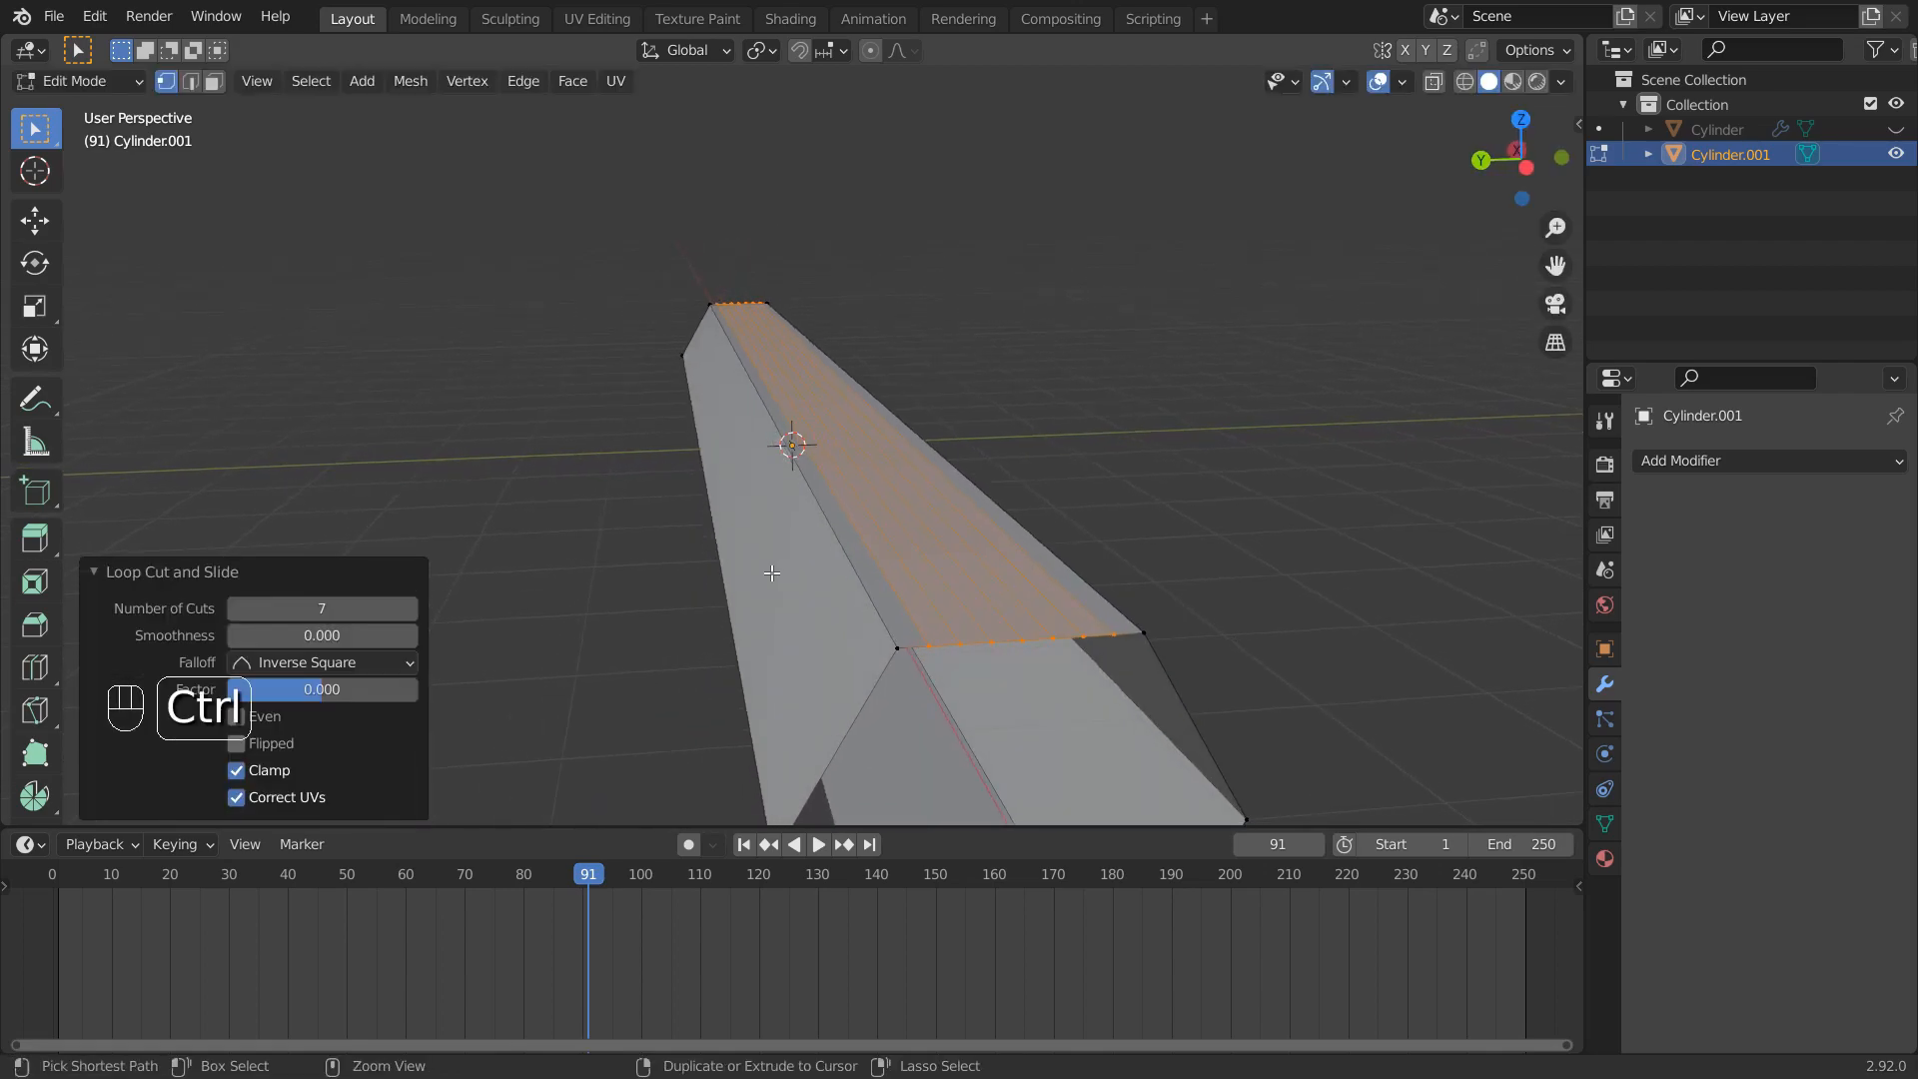
Add 7 centred lengthwise loop cuts to each of the remaining side faces of the new cylinder
key(ctrl+r)
scroll(825, 723, up, 6)
click(825, 724)
right_click(825, 723)
shift+middle_drag(989, 706, 936, 622)
key(ctrl+r)
key(ctrl+r)
key(ctrl+r)
click(847, 788)
right_click(847, 788)
key(ctrl+r)
click(695, 720)
right_click(695, 719)
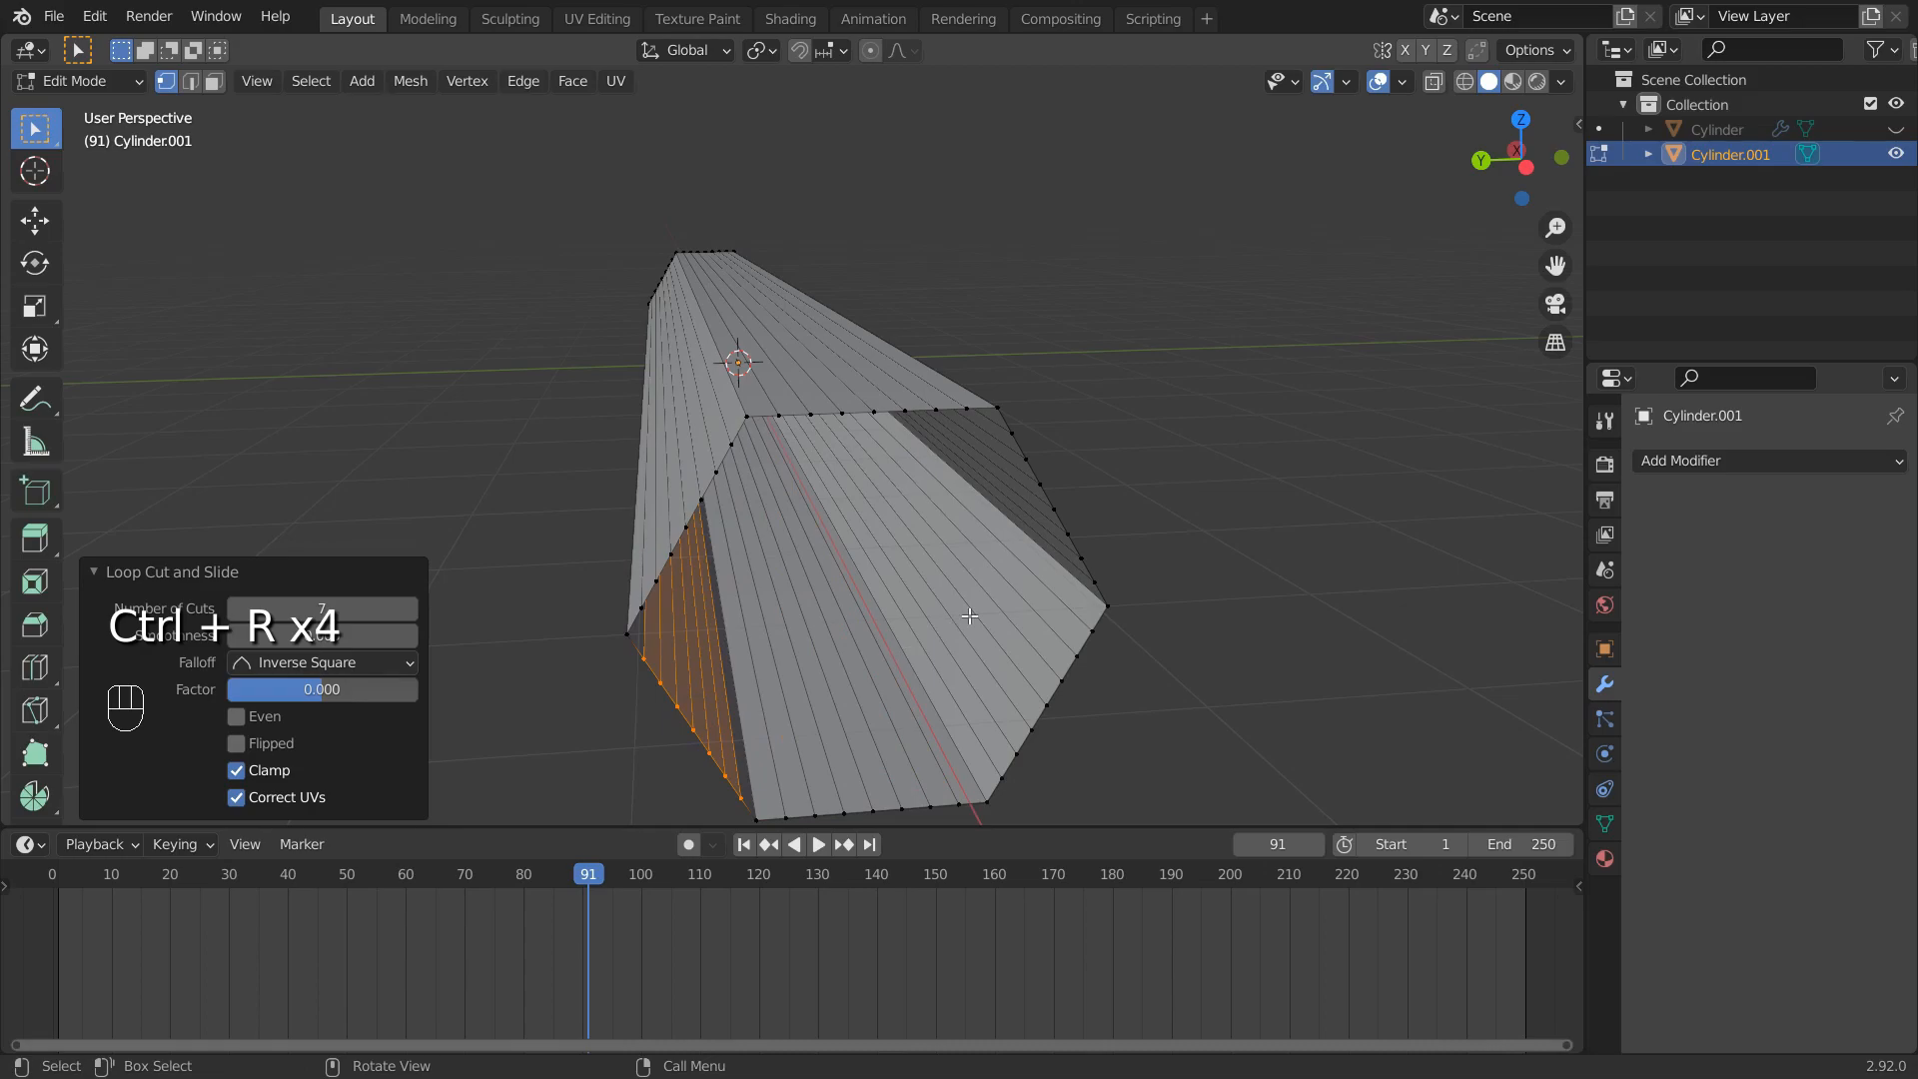
Return to Object Mode, unhide the original cylinder and add a Wireframe modifier to the new one
key(Tab)
click(1896, 130)
middle_drag(1139, 564, 1119, 557)
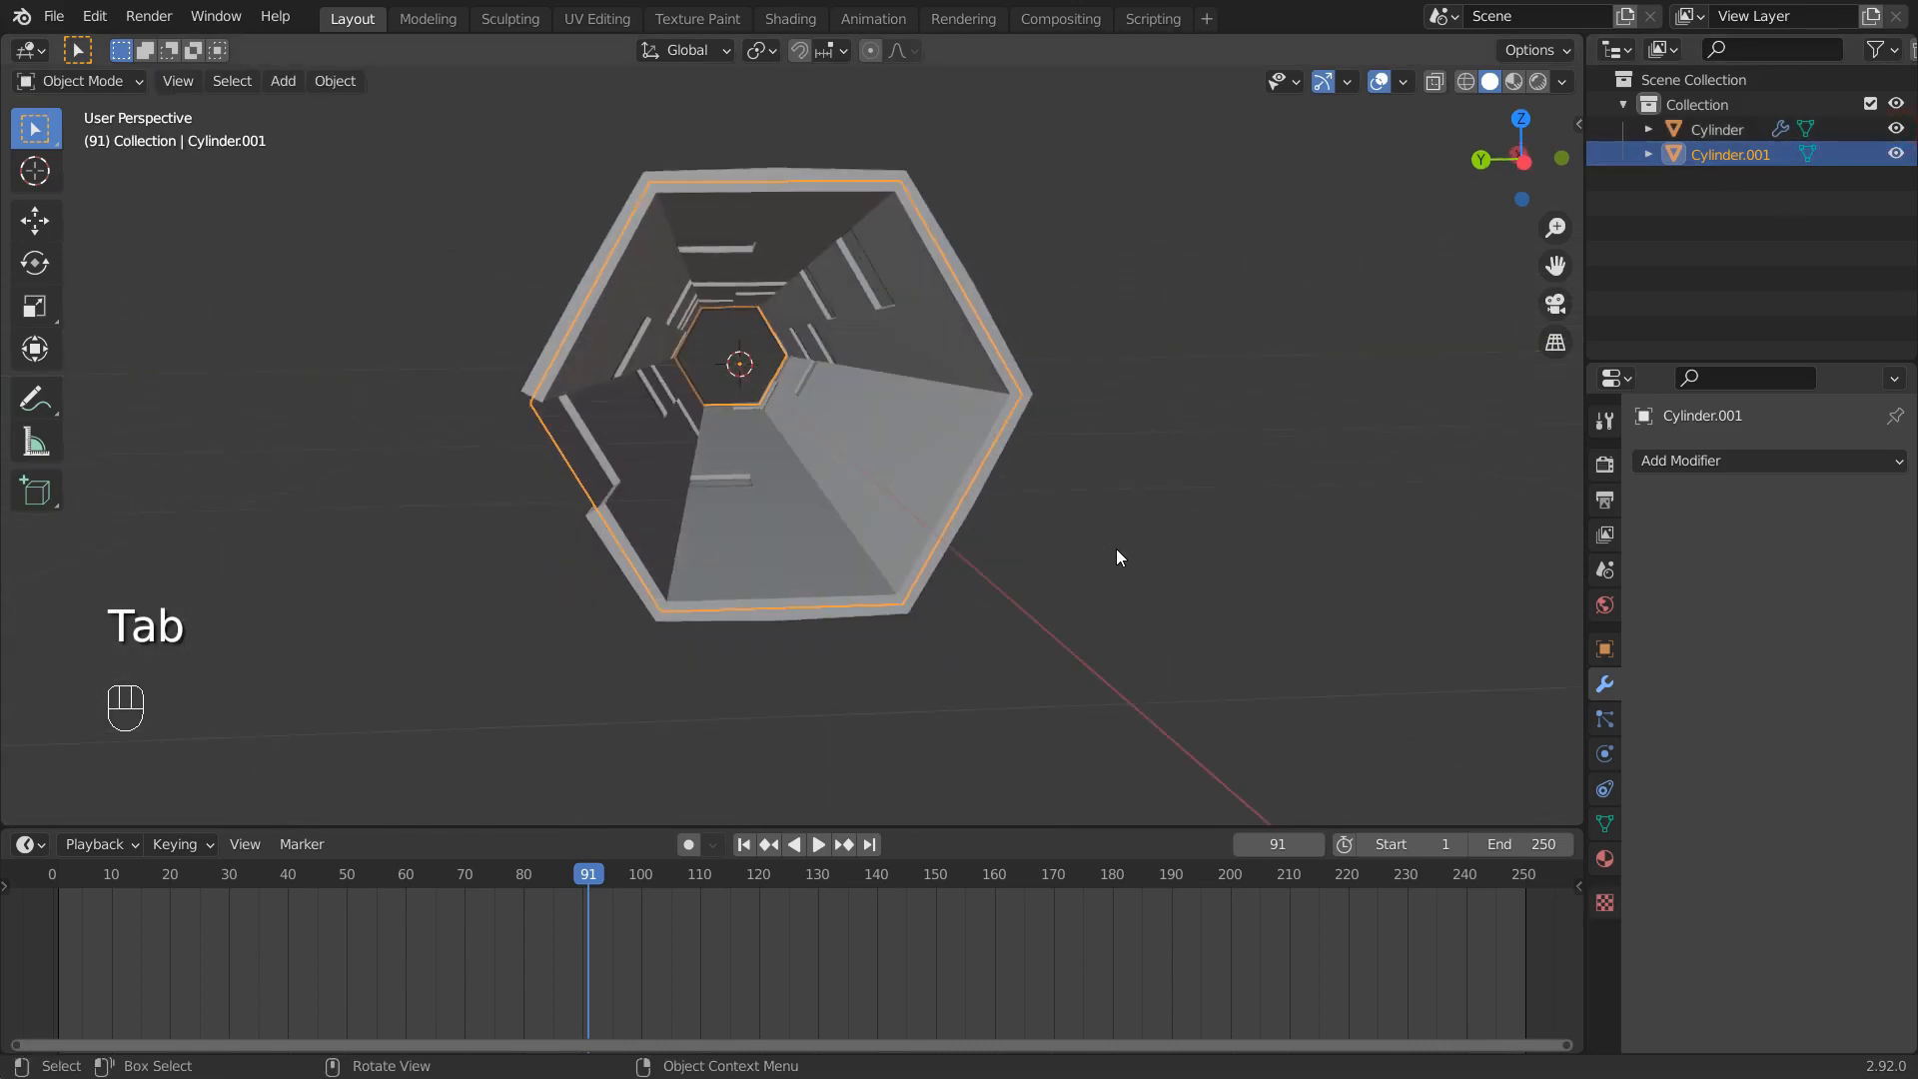
click(1661, 461)
click(1392, 1016)
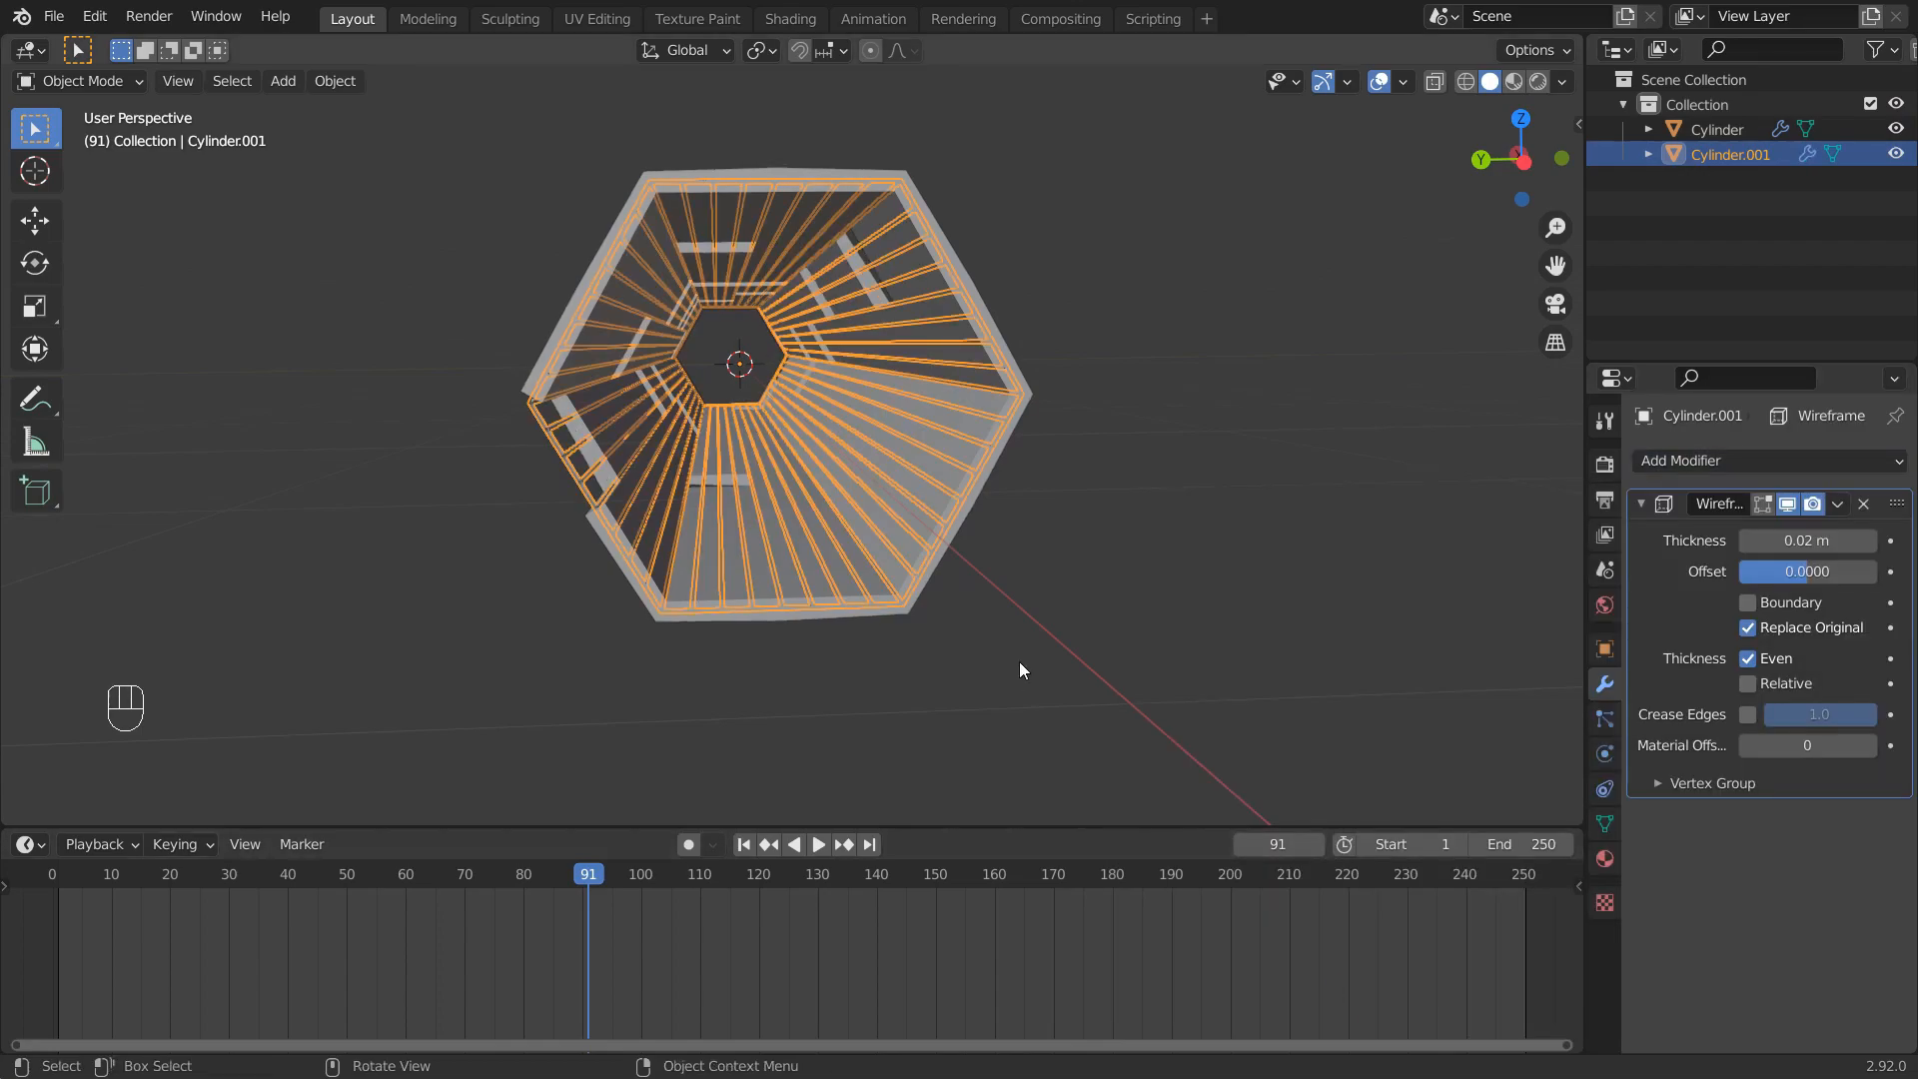
Add a third hexagonal cylinder inside the tunnel, rotated 90° about Y, with radius 0.9 m and depth 16 m
click(1242, 325)
scroll(1149, 380, up, 3)
middle_drag(1101, 407, 1299, 457)
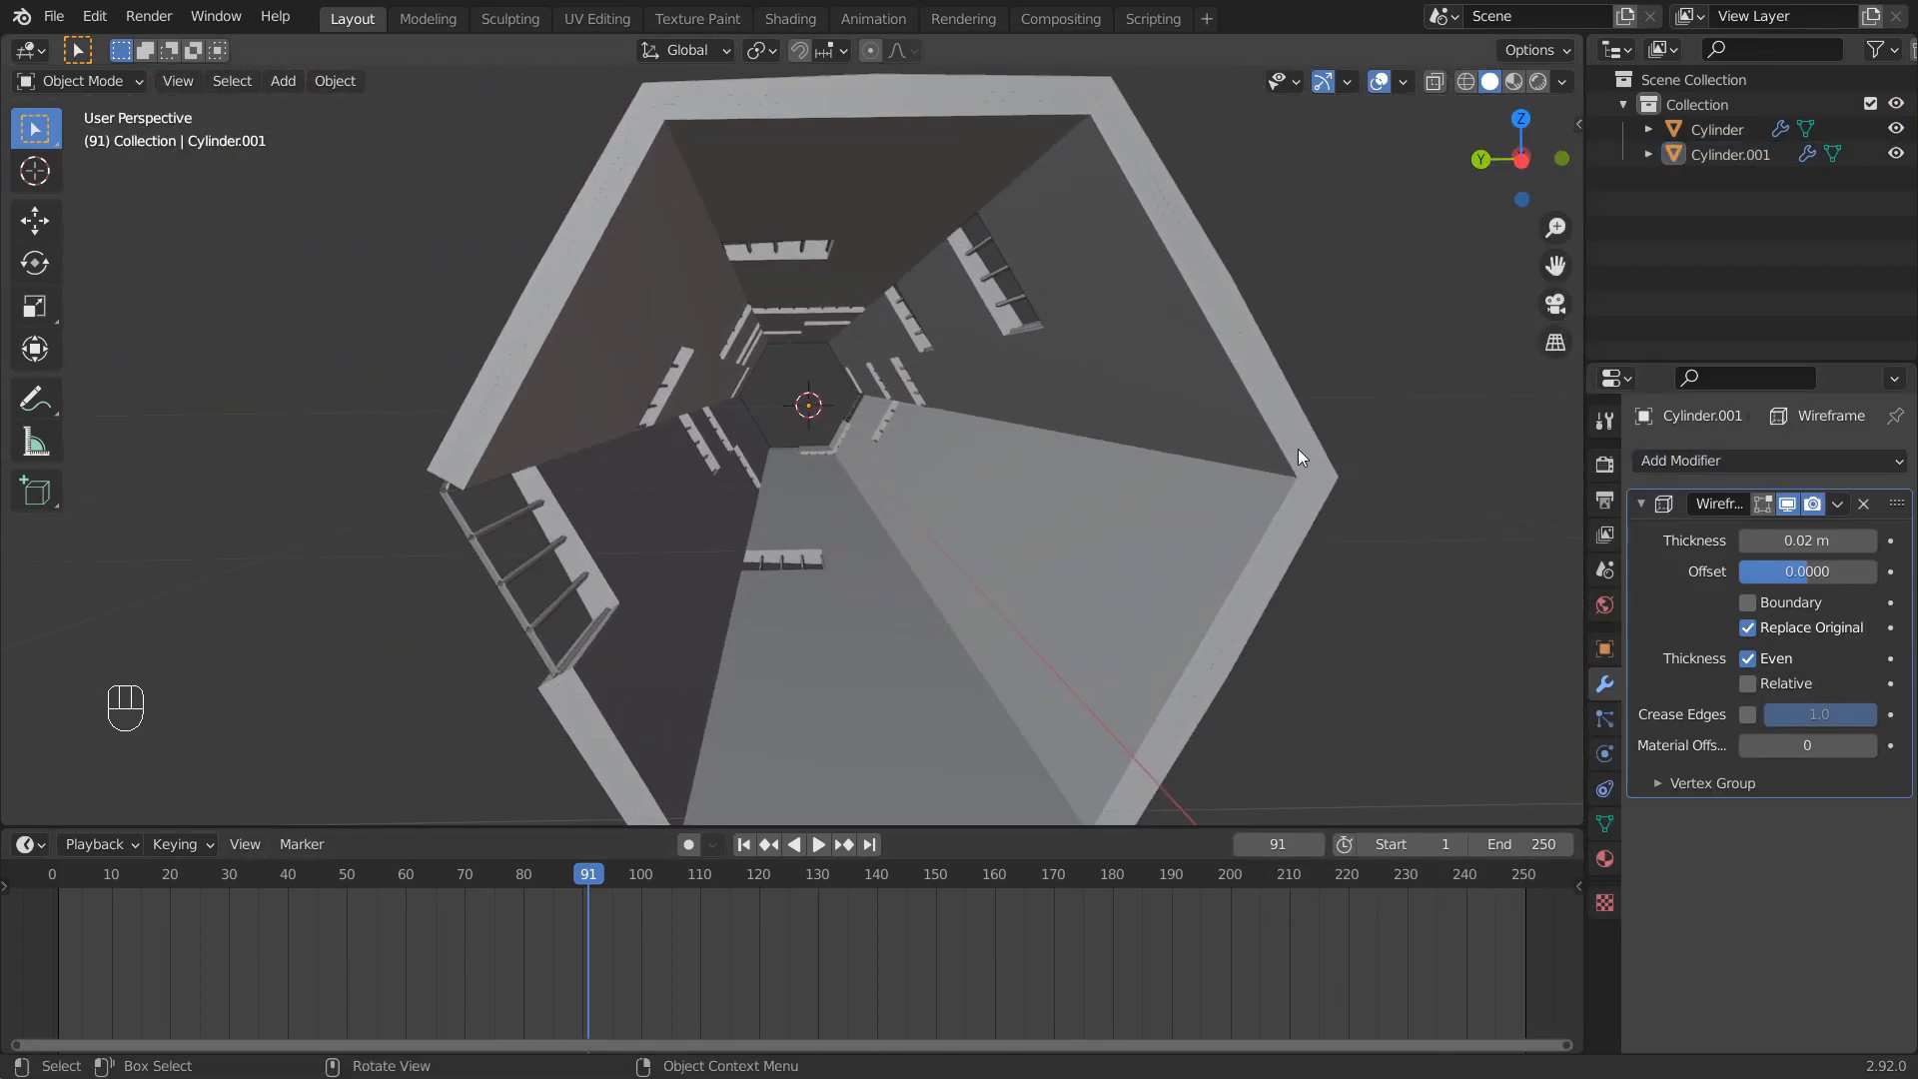
scroll(1159, 377, down, 4)
key(shift+a)
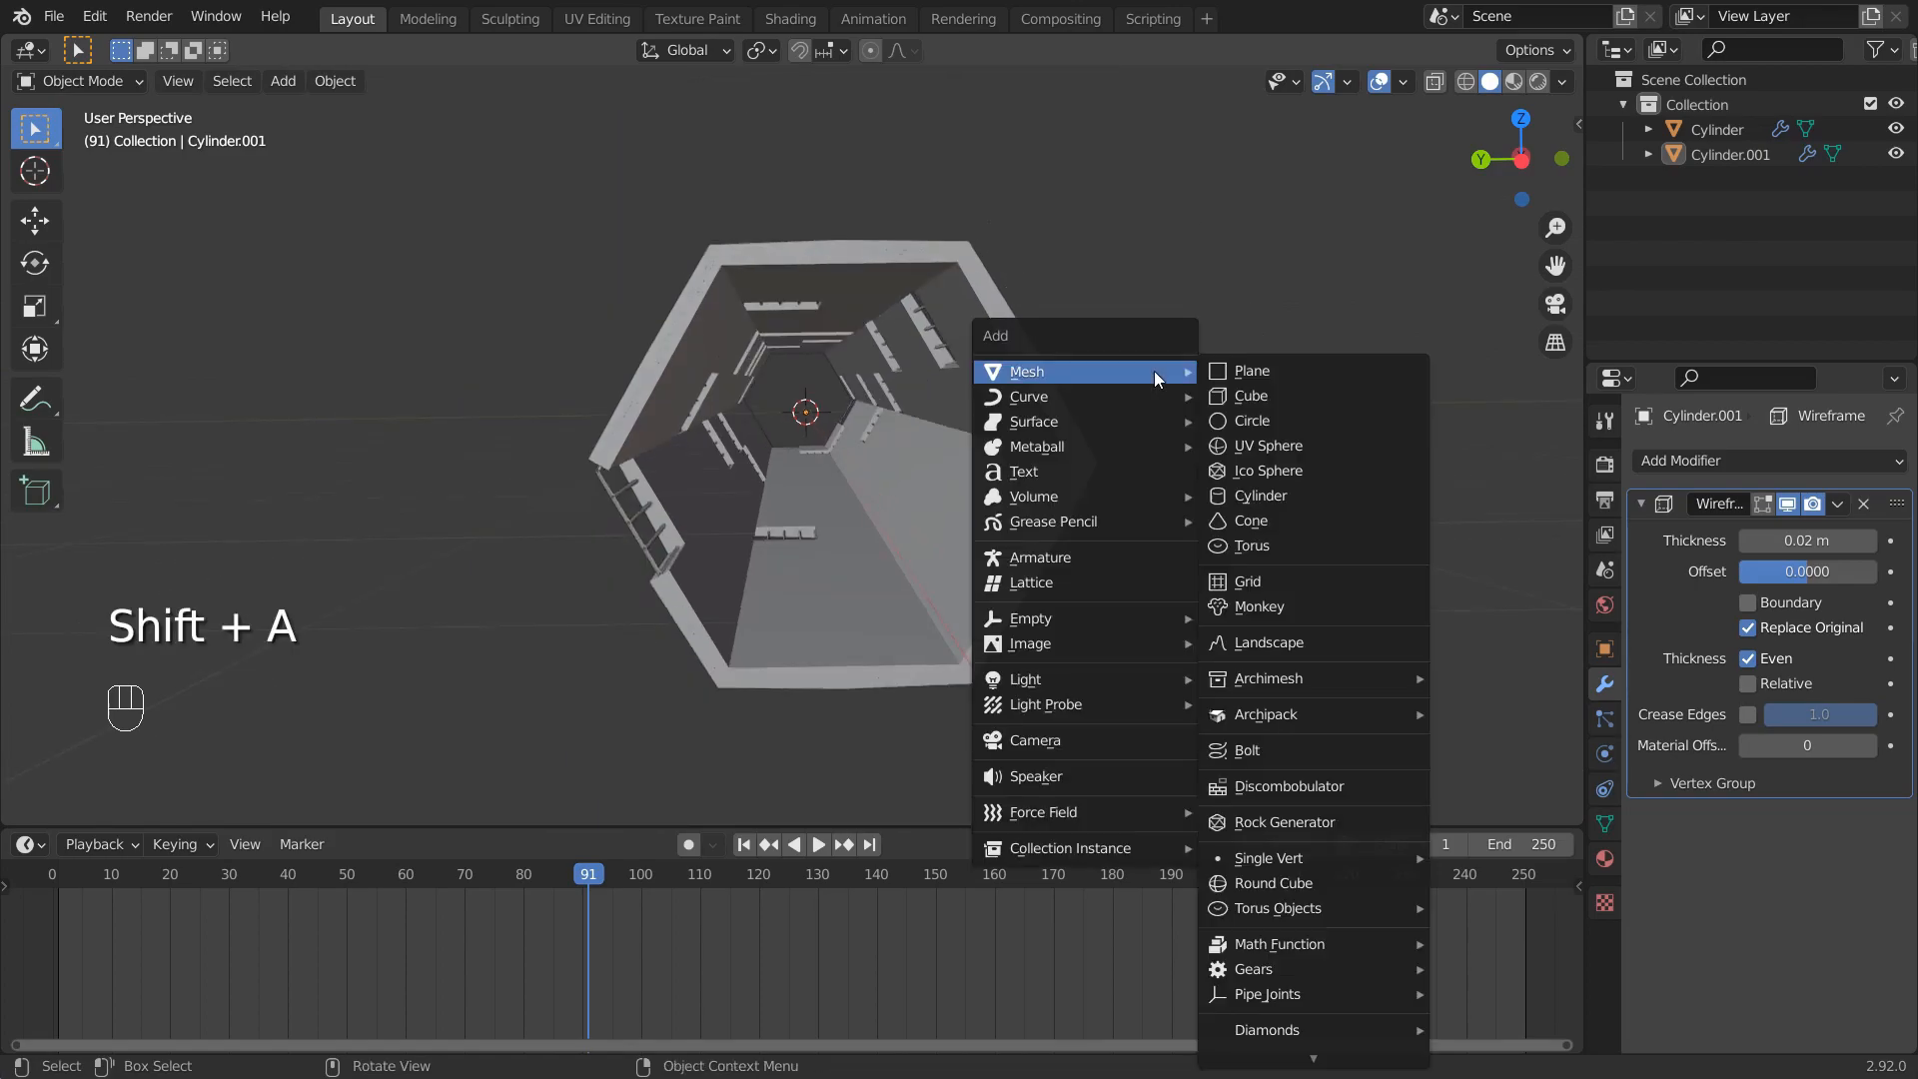
click(1239, 486)
click(311, 770)
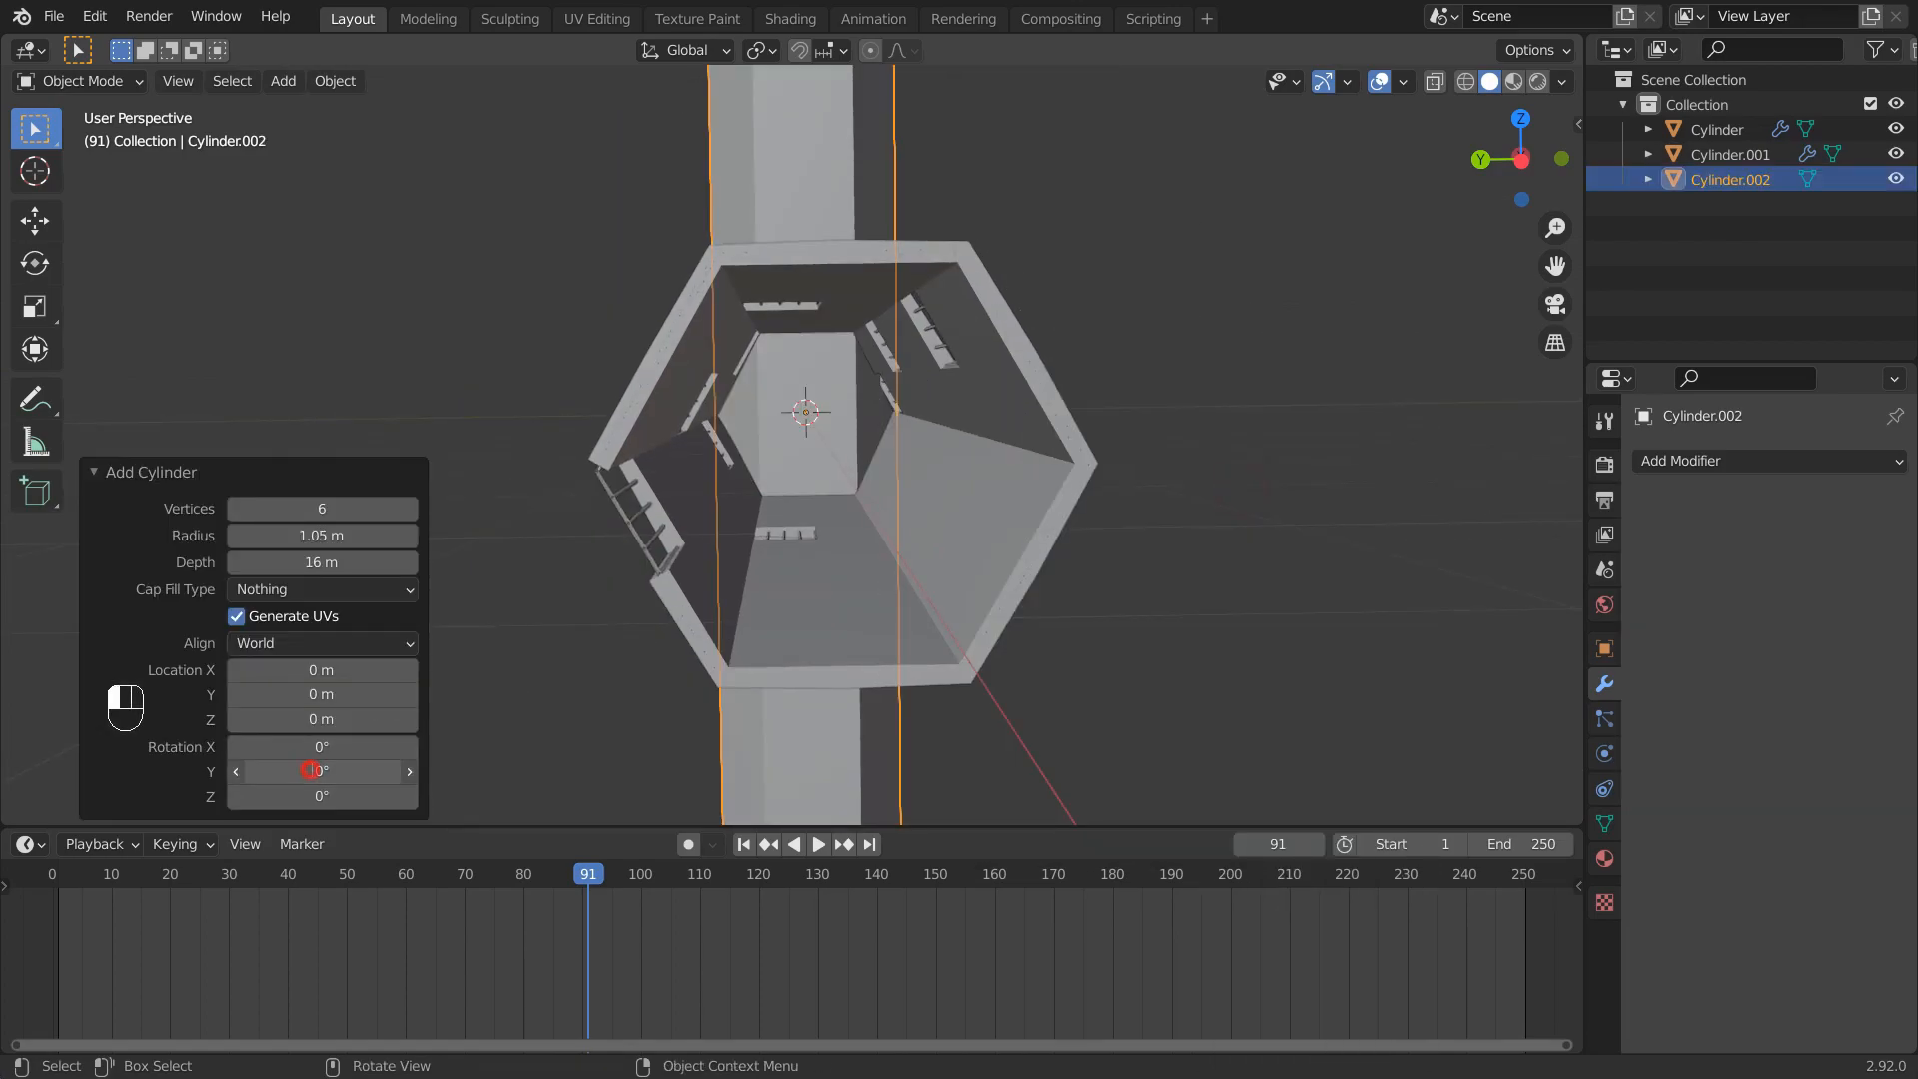
key(Return)
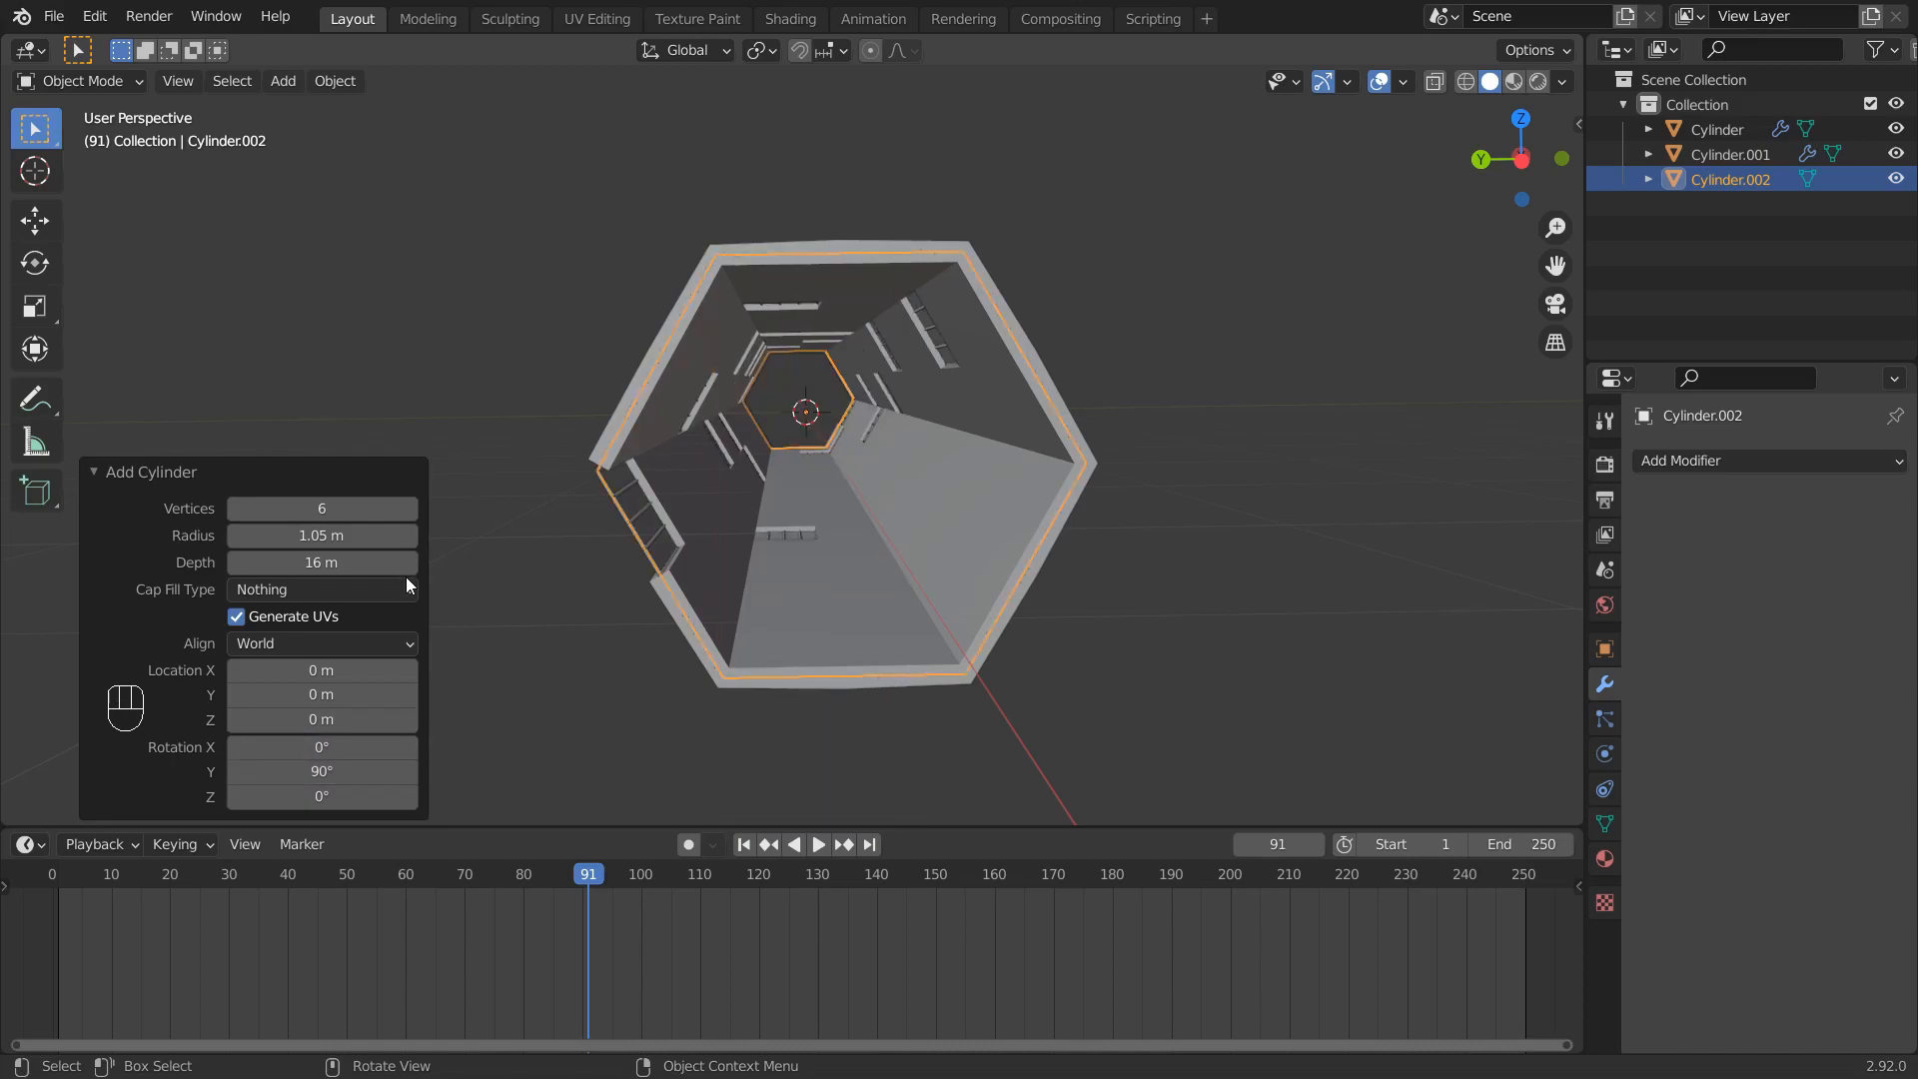
drag(377, 537, 353, 537)
scroll(699, 541, up, 3)
middle_drag(838, 535, 600, 490)
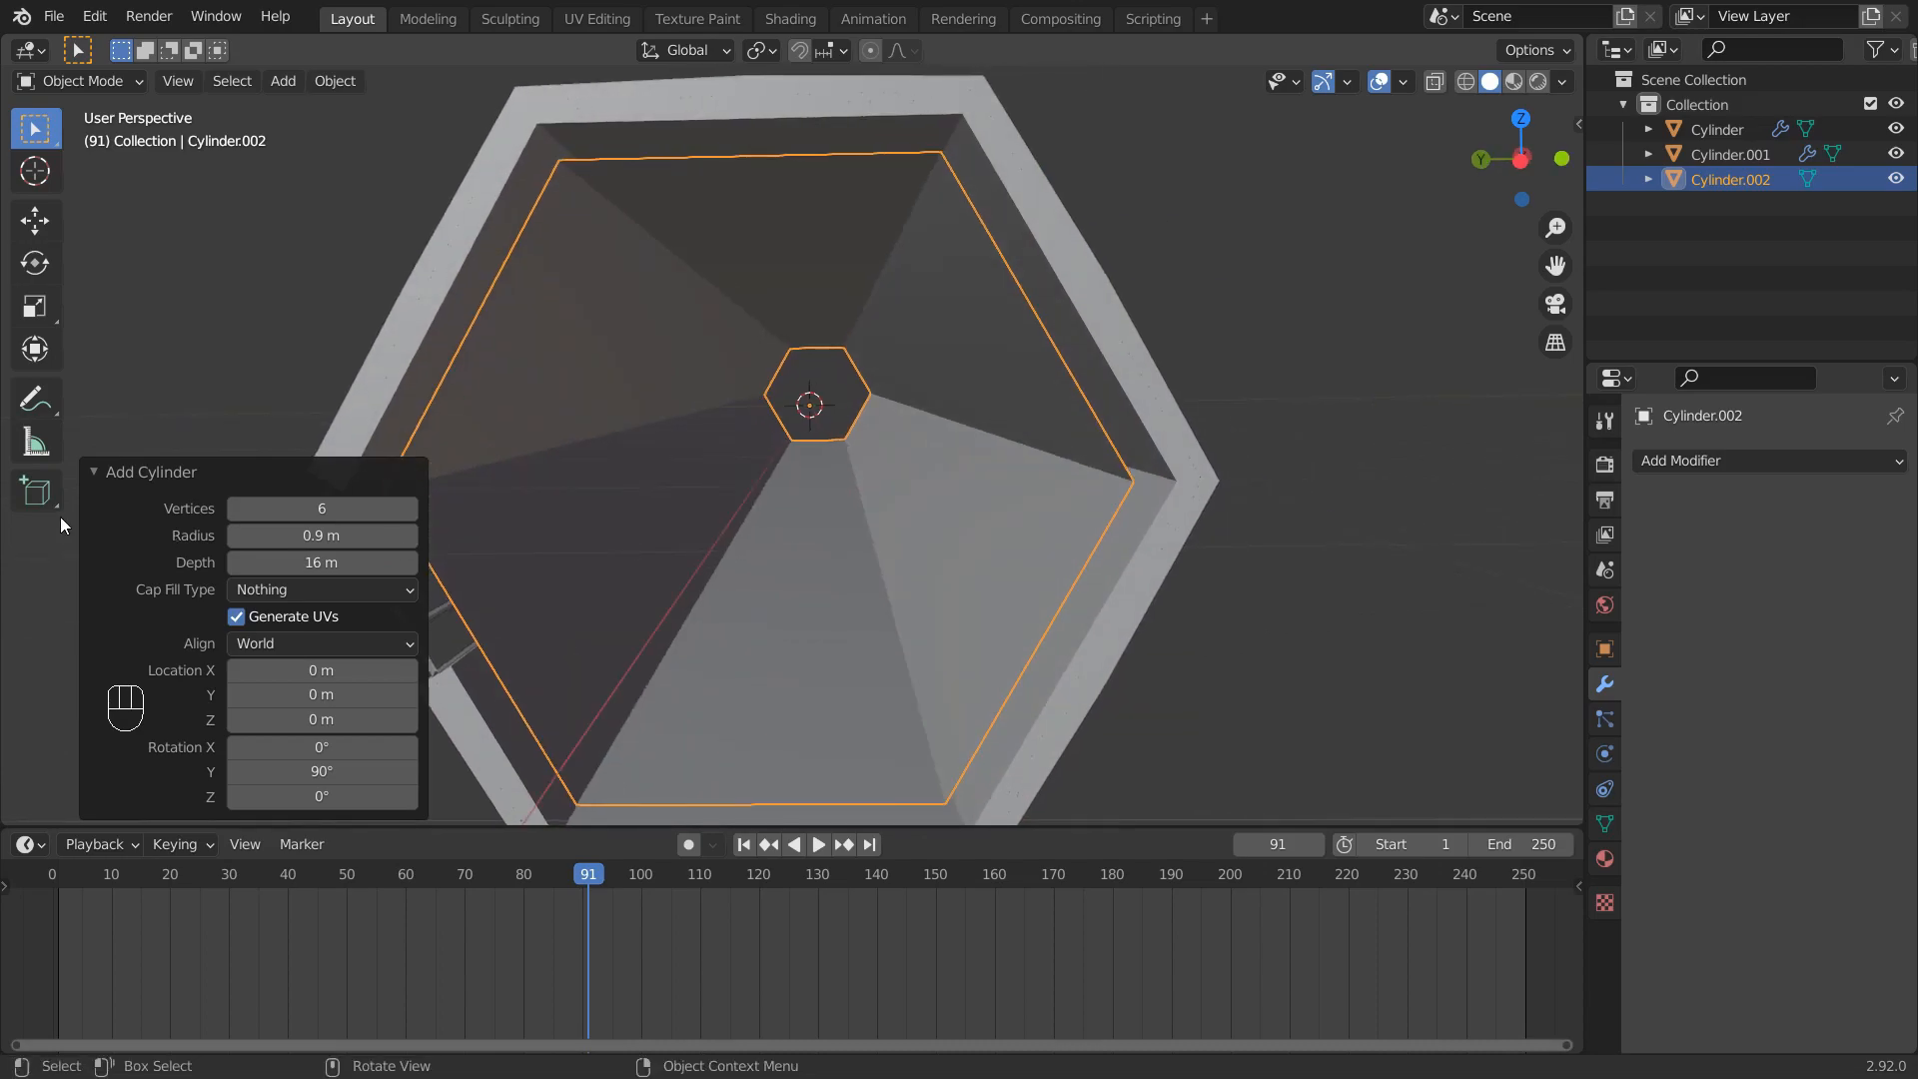
click(140, 472)
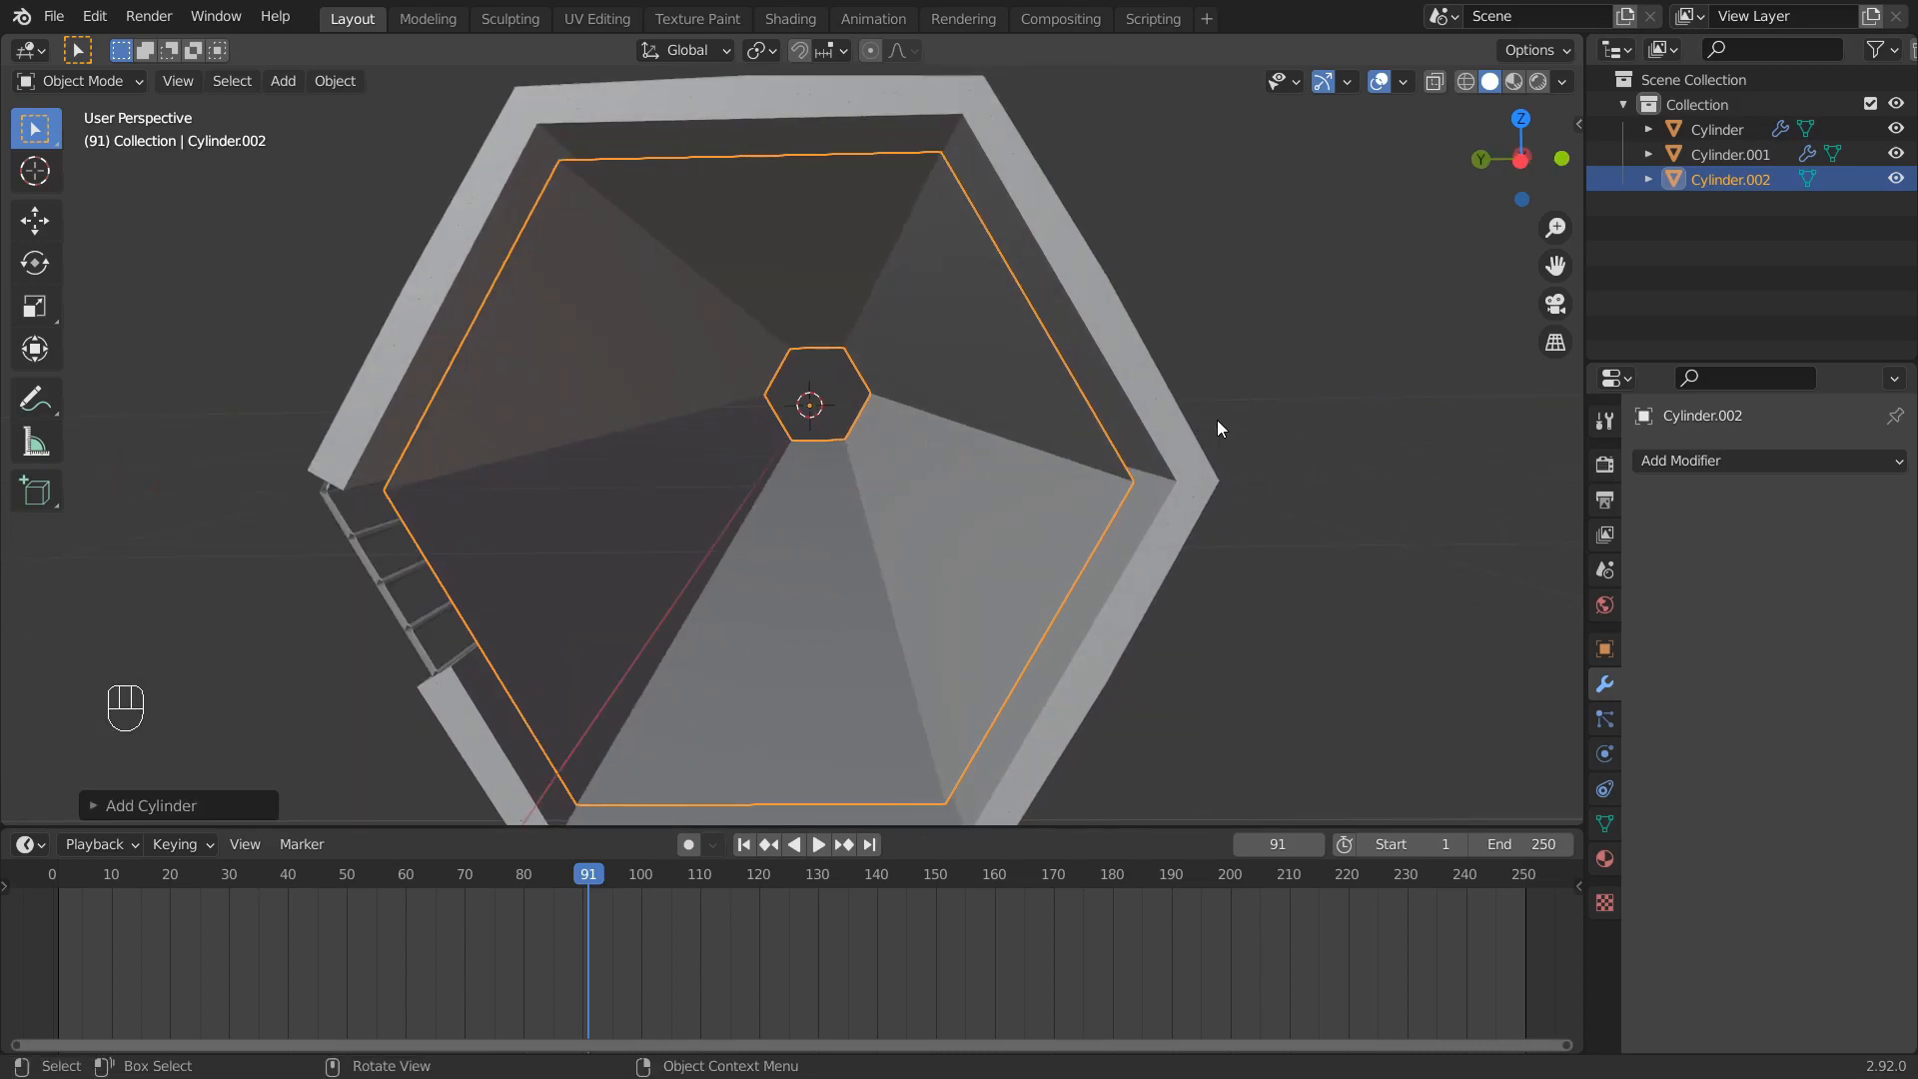
Hide the two existing cylinders in the viewport and enter Edit Mode on the new inner cylinder
click(1896, 154)
click(1896, 129)
middle_drag(921, 308, 890, 424)
key(Tab)
key(ctrl+r)
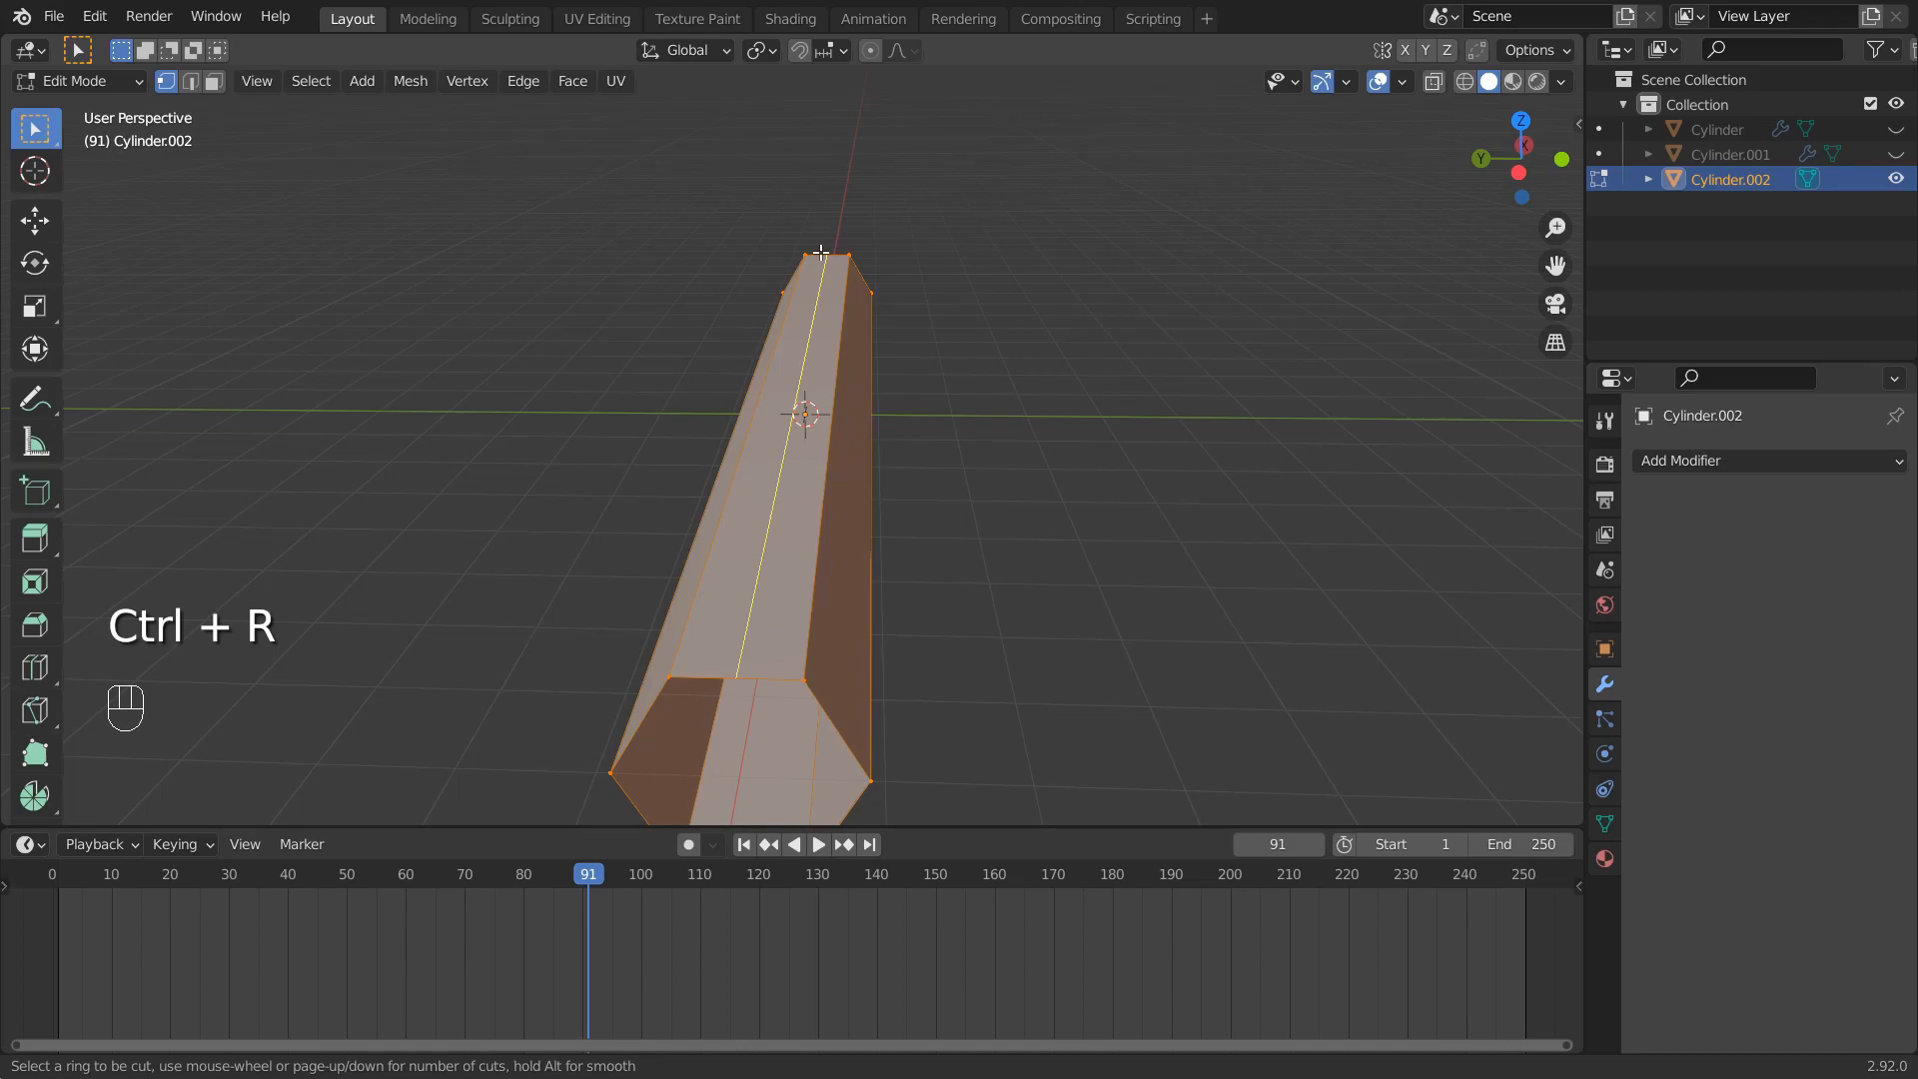
scroll(820, 252, up, 1)
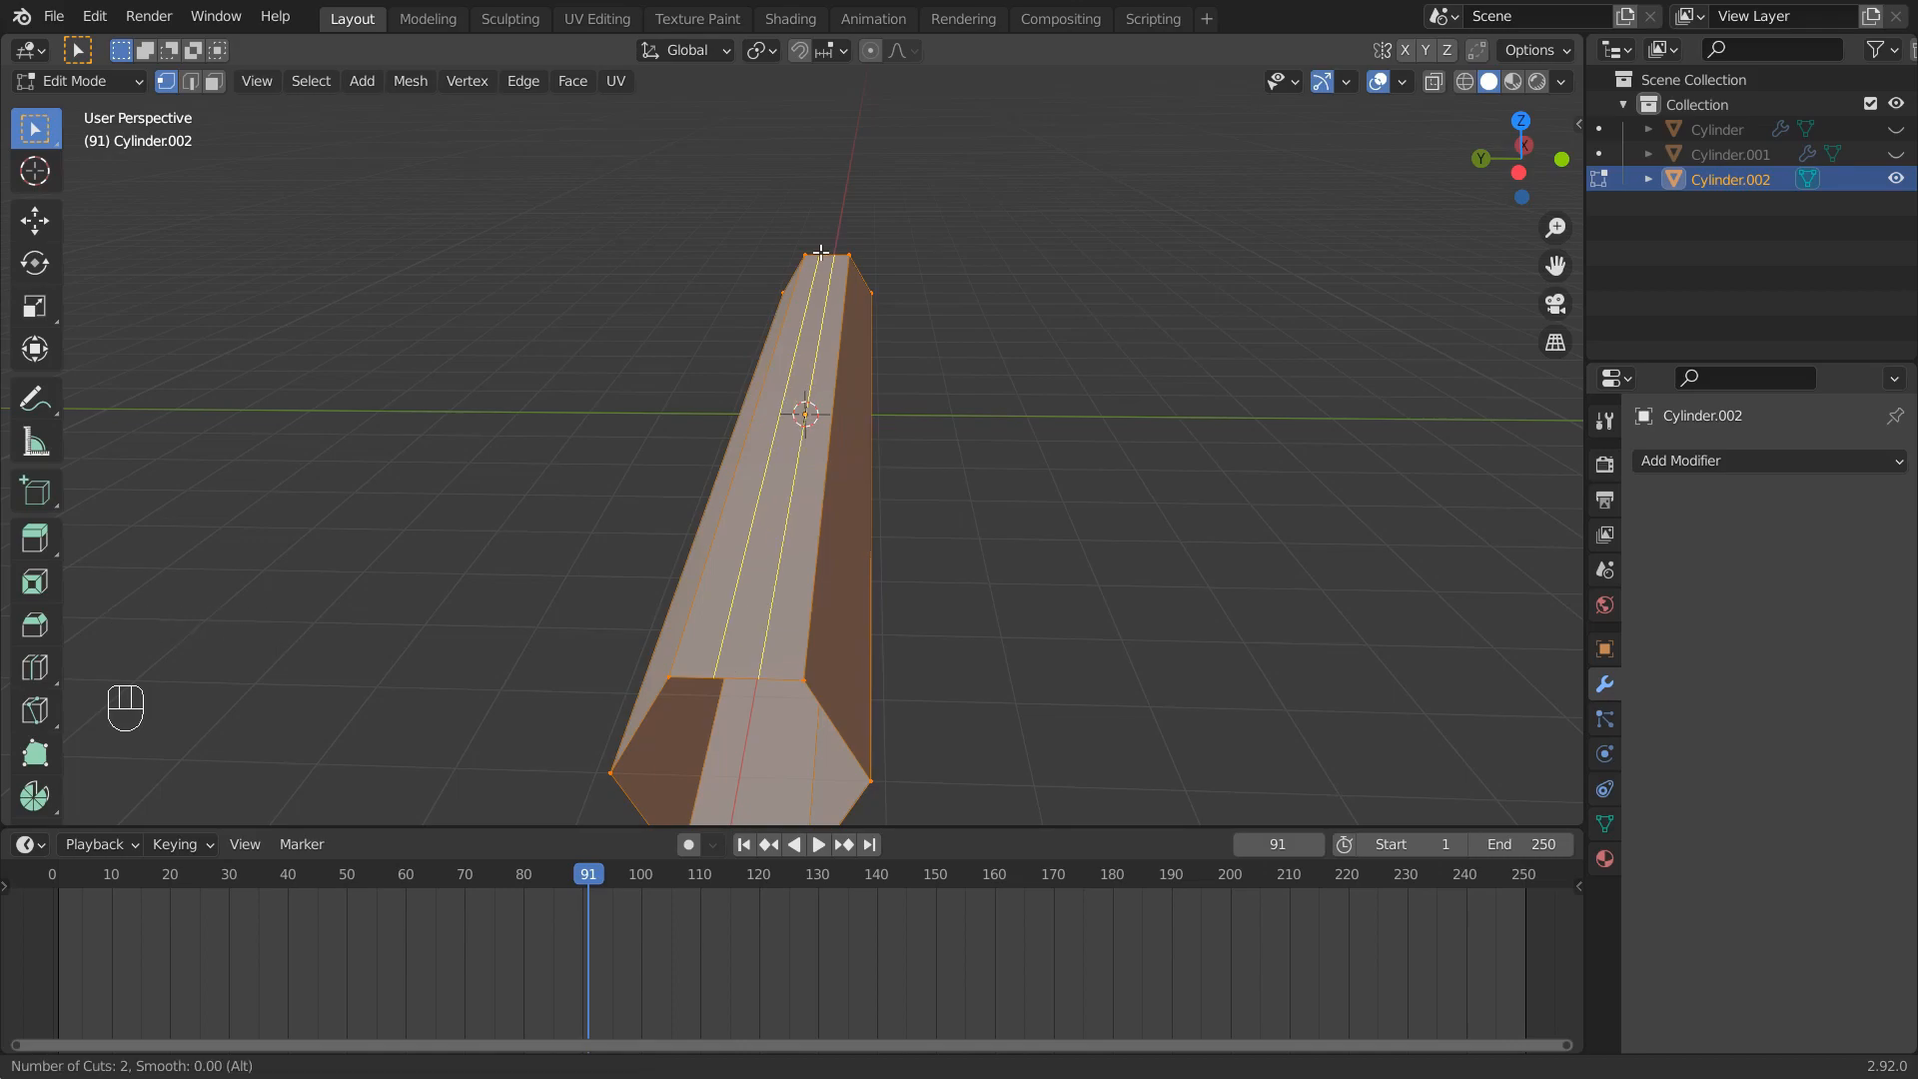
click(820, 251)
right_click(920, 320)
middle_drag(920, 320, 640, 607)
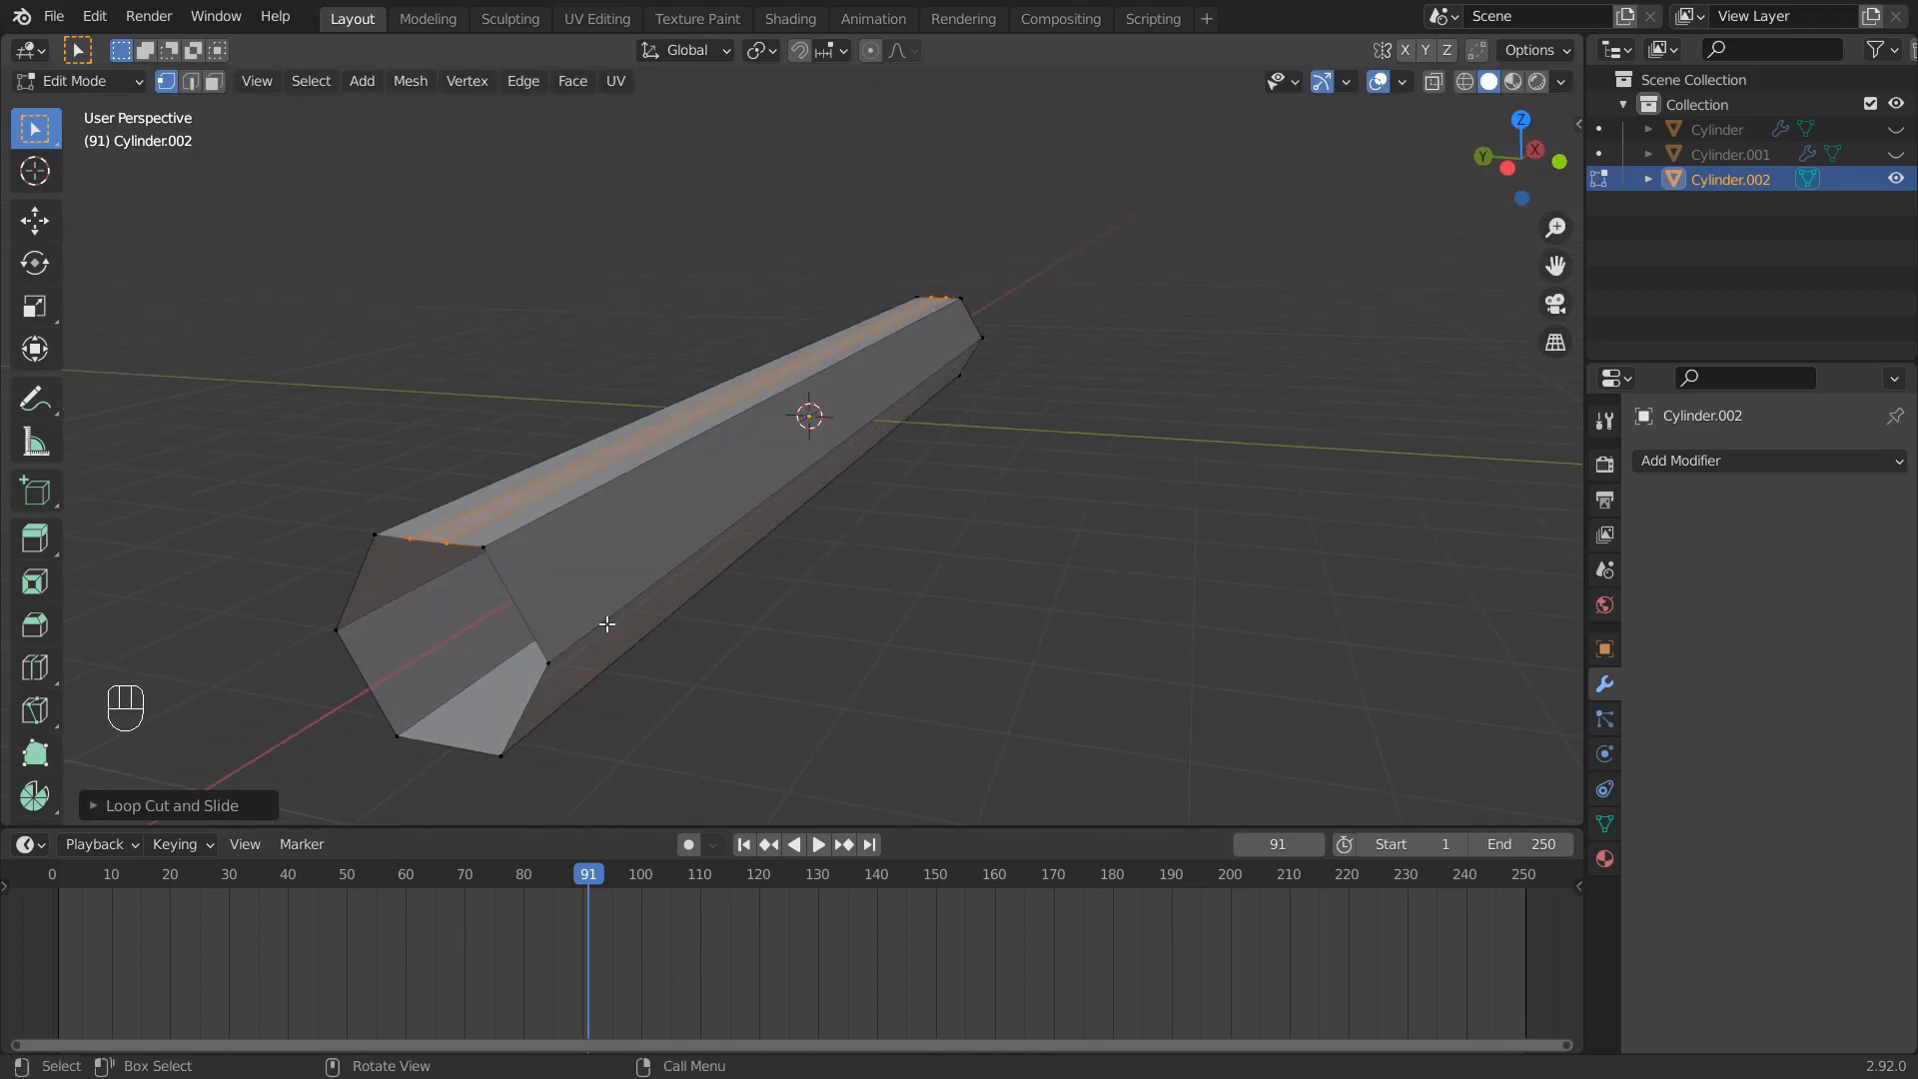
key(ctrl+r)
click(514, 600)
right_click(538, 728)
key(ctrl+r)
scroll(520, 689, up, 1)
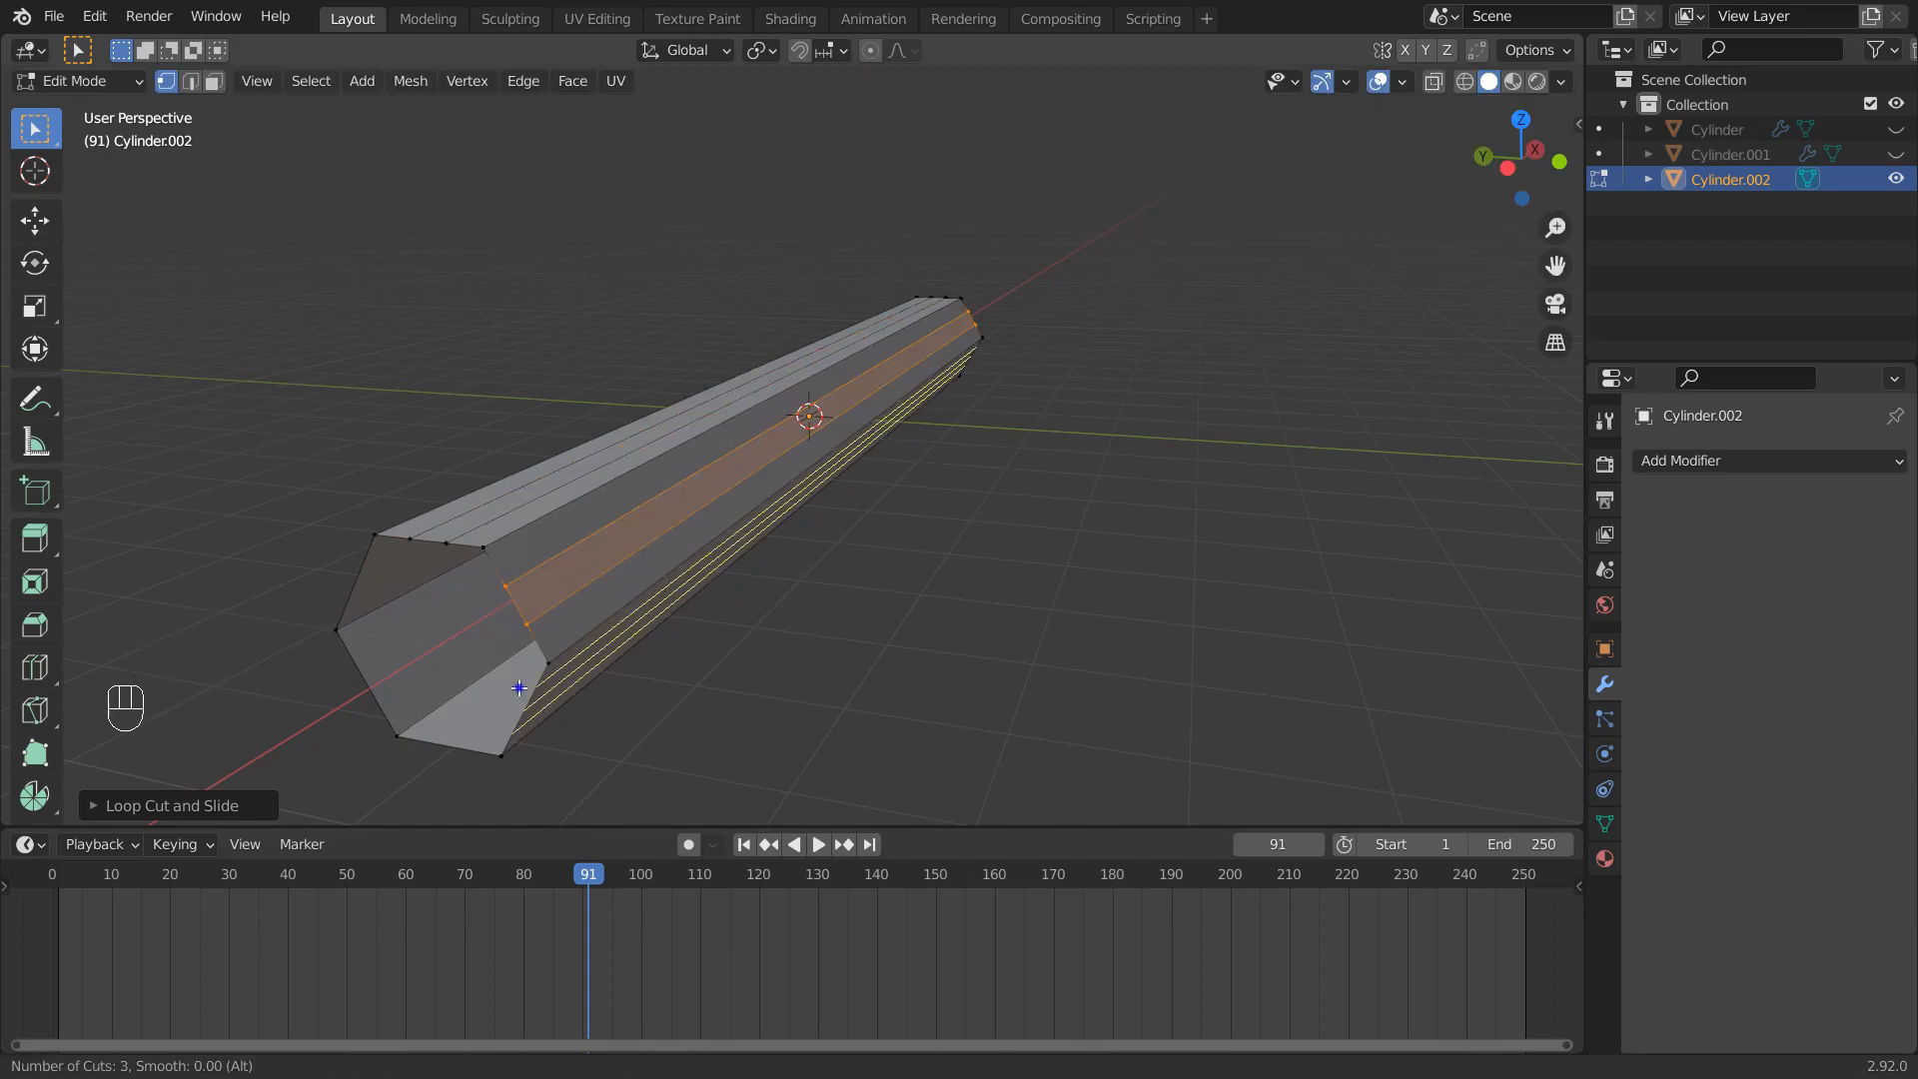
right_click(519, 687)
key(ctrl+z)
key(ctrl+z)
key(ctrl+z)
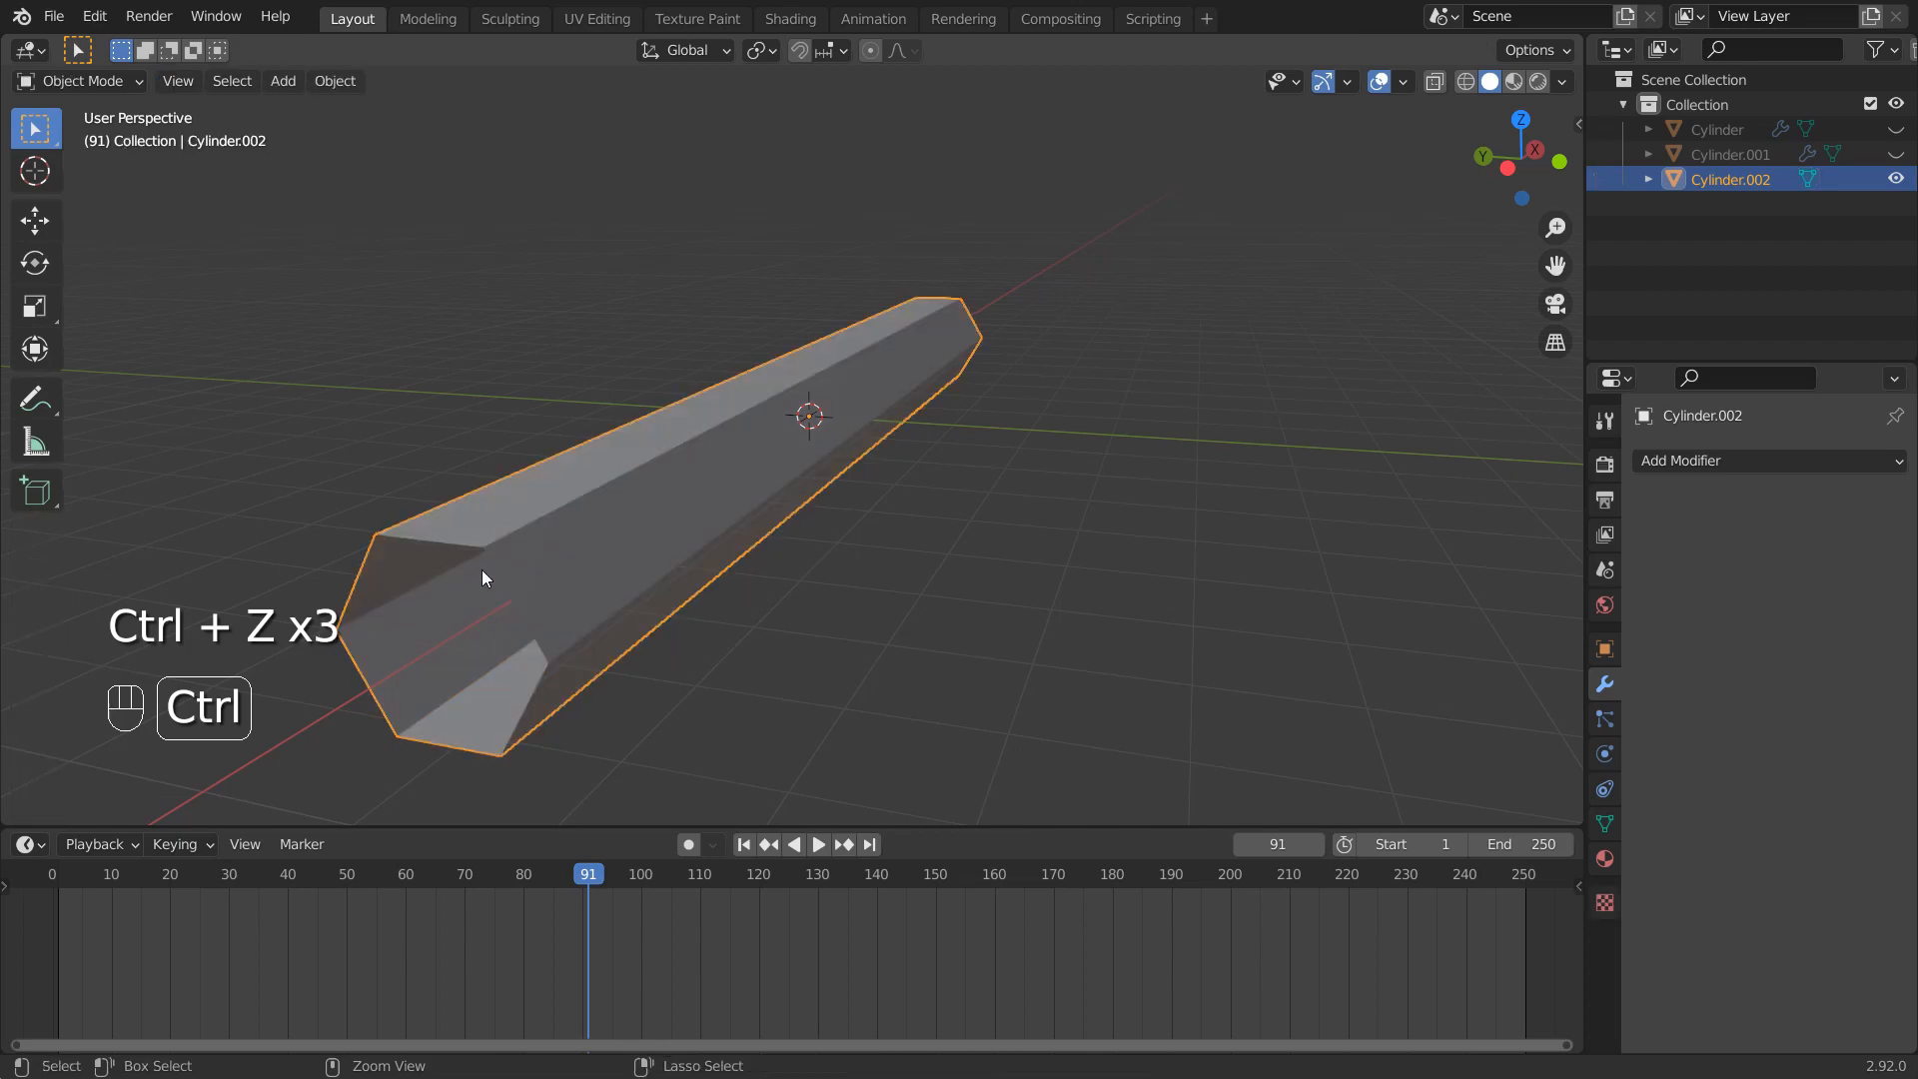
Enter Edit Mode on the inner cylinder and add 3 centred lengthwise loop cuts to its top face
key(Tab)
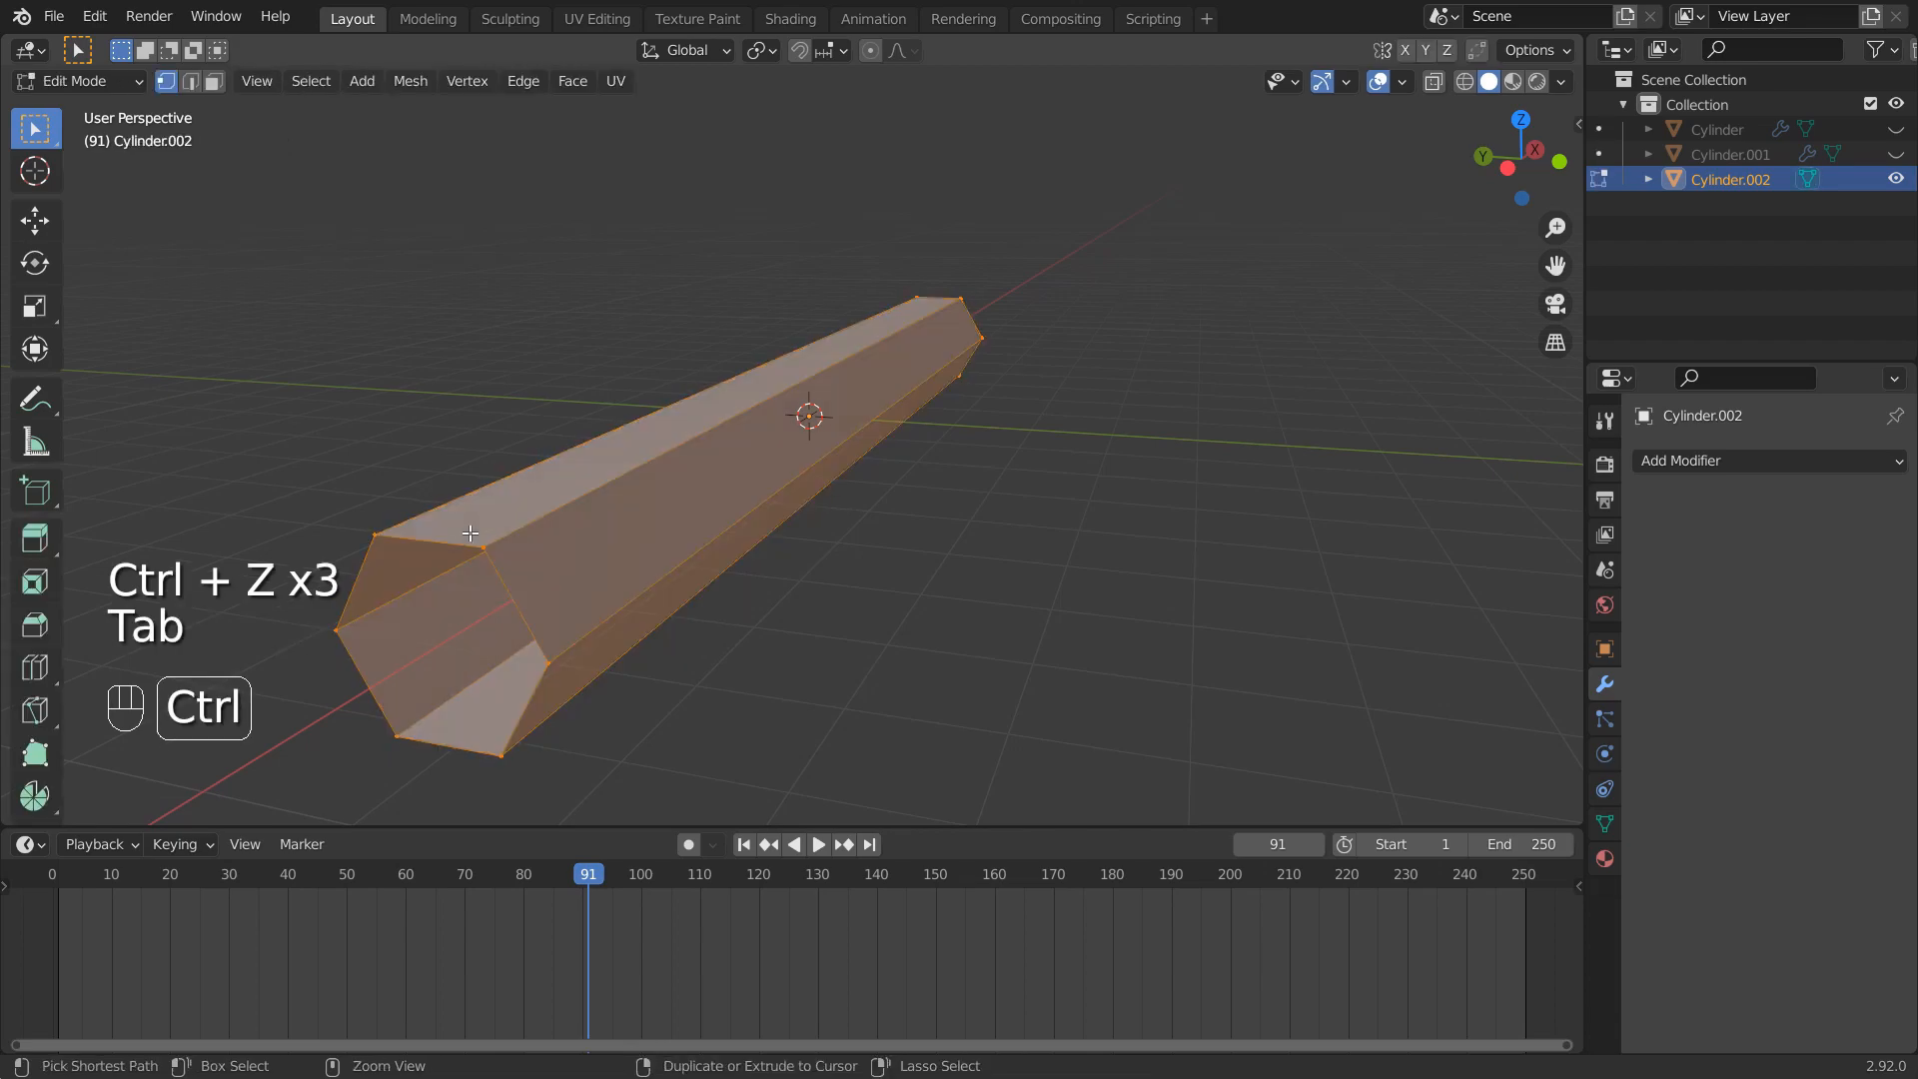
key(ctrl+r)
scroll(470, 533, up, 2)
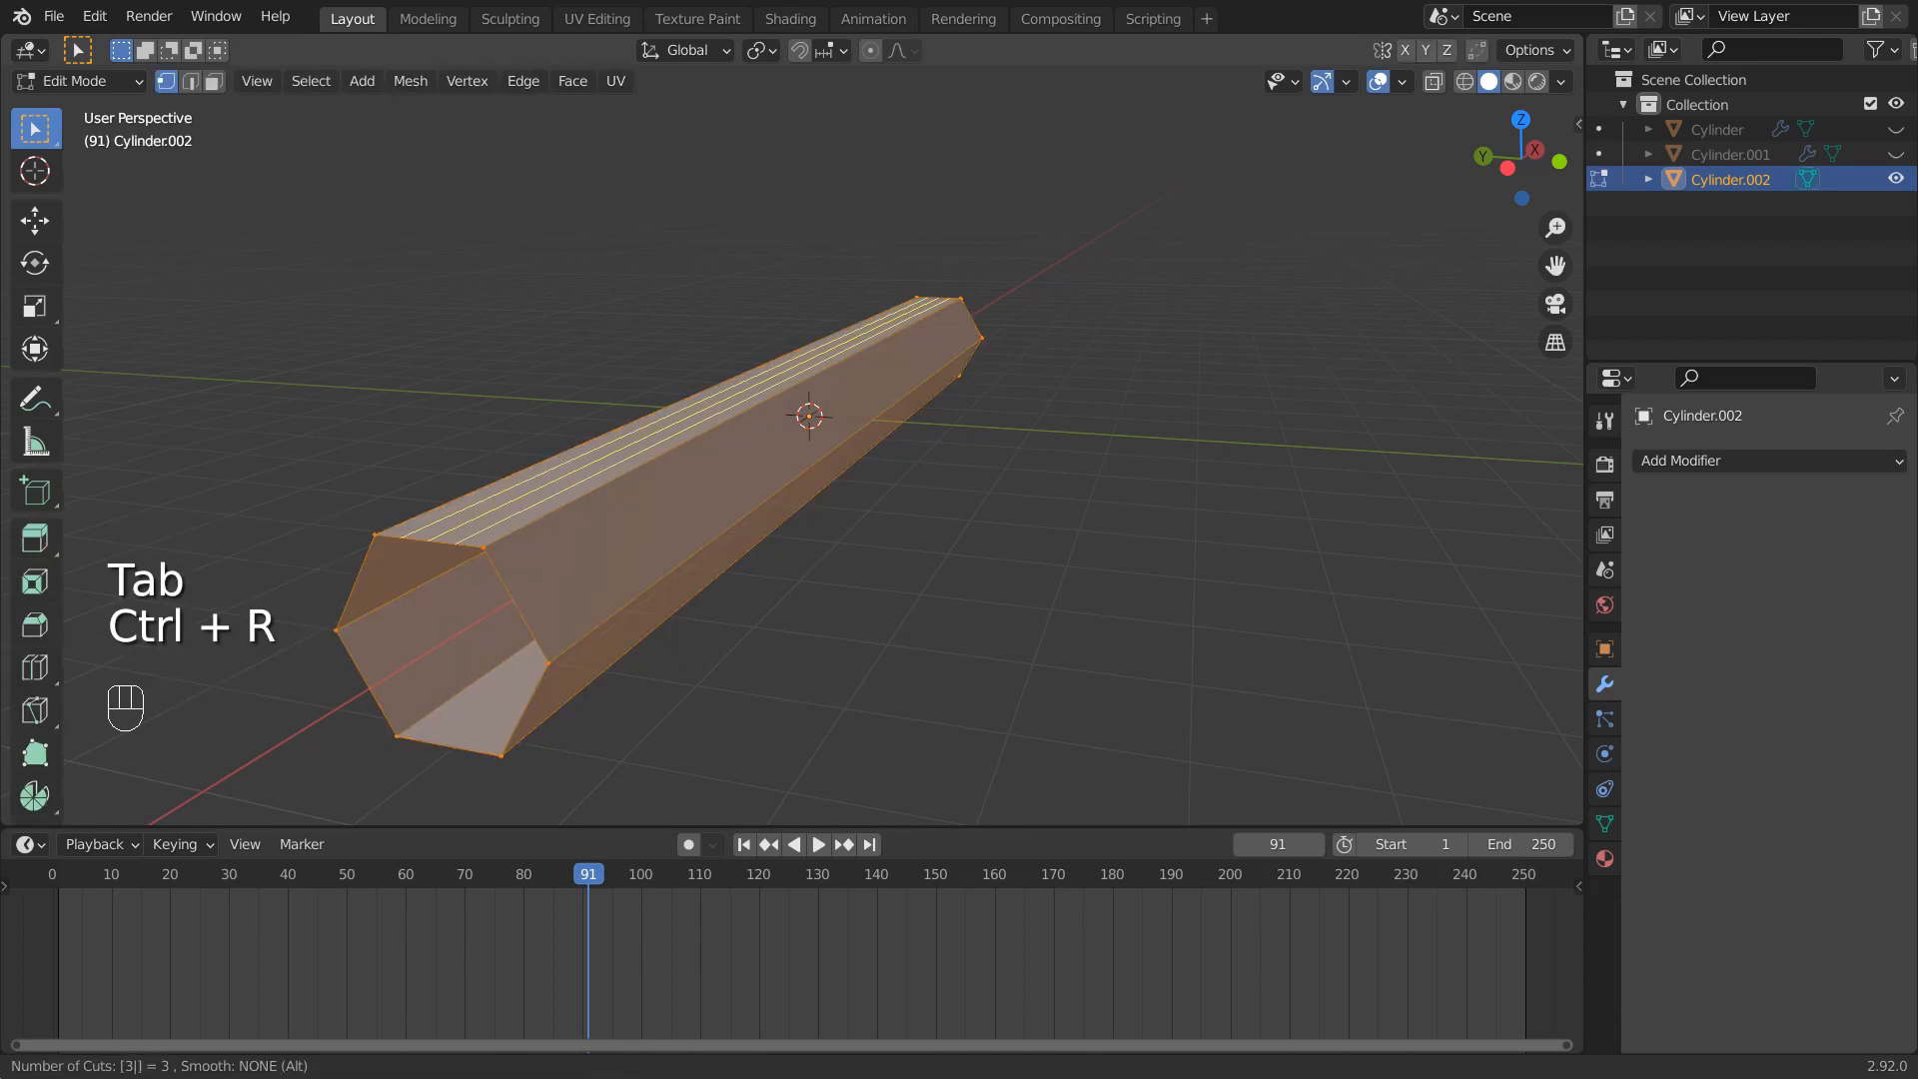
click(470, 533)
right_click(470, 533)
Add 3 centred lengthwise loop cuts to each of the remaining side faces of the inner cylinder
key(ctrl+r)
scroll(518, 611, up, 2)
click(517, 613)
right_click(518, 614)
key(ctrl+r)
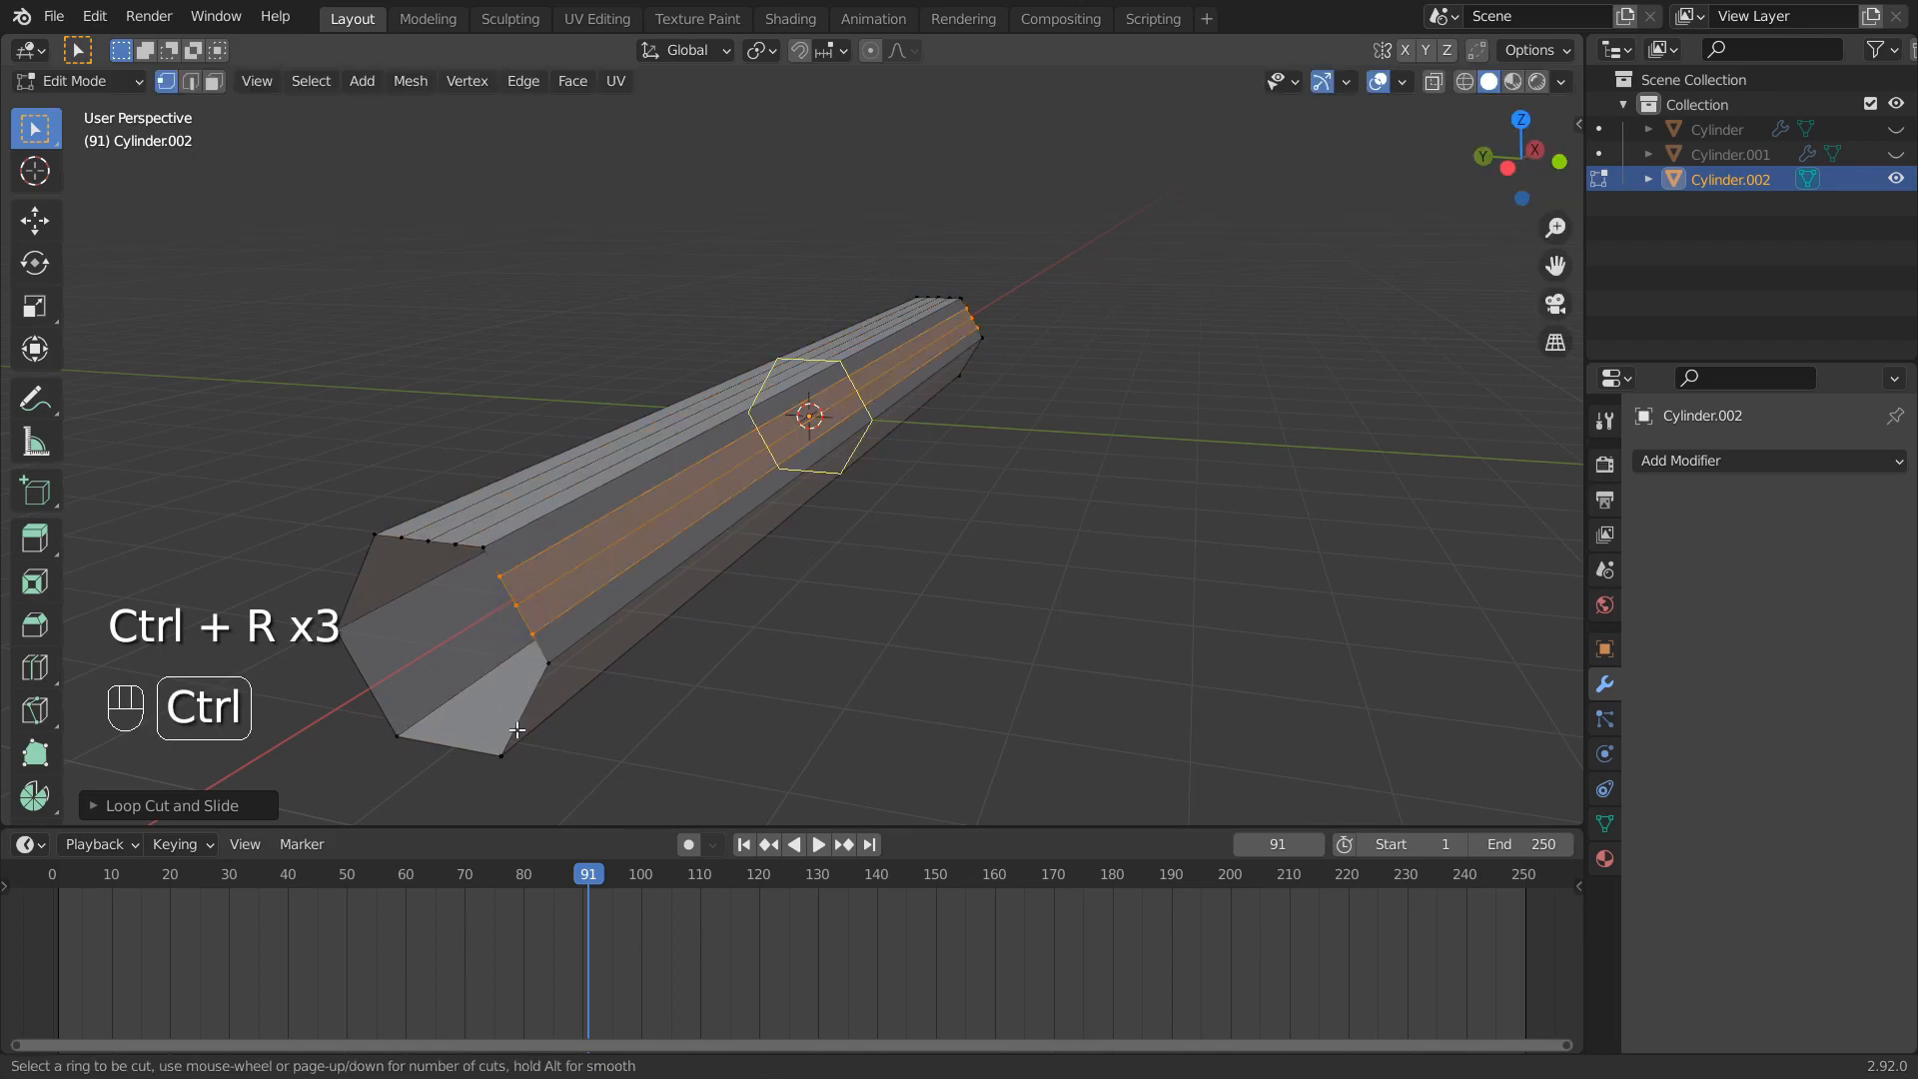
scroll(523, 720, up, 2)
click(524, 720)
right_click(523, 719)
key(ctrl+r)
scroll(451, 748, up, 2)
click(450, 748)
right_click(451, 748)
key(ctrl+r)
scroll(390, 671, up, 2)
click(389, 672)
right_click(390, 671)
key(ctrl+r)
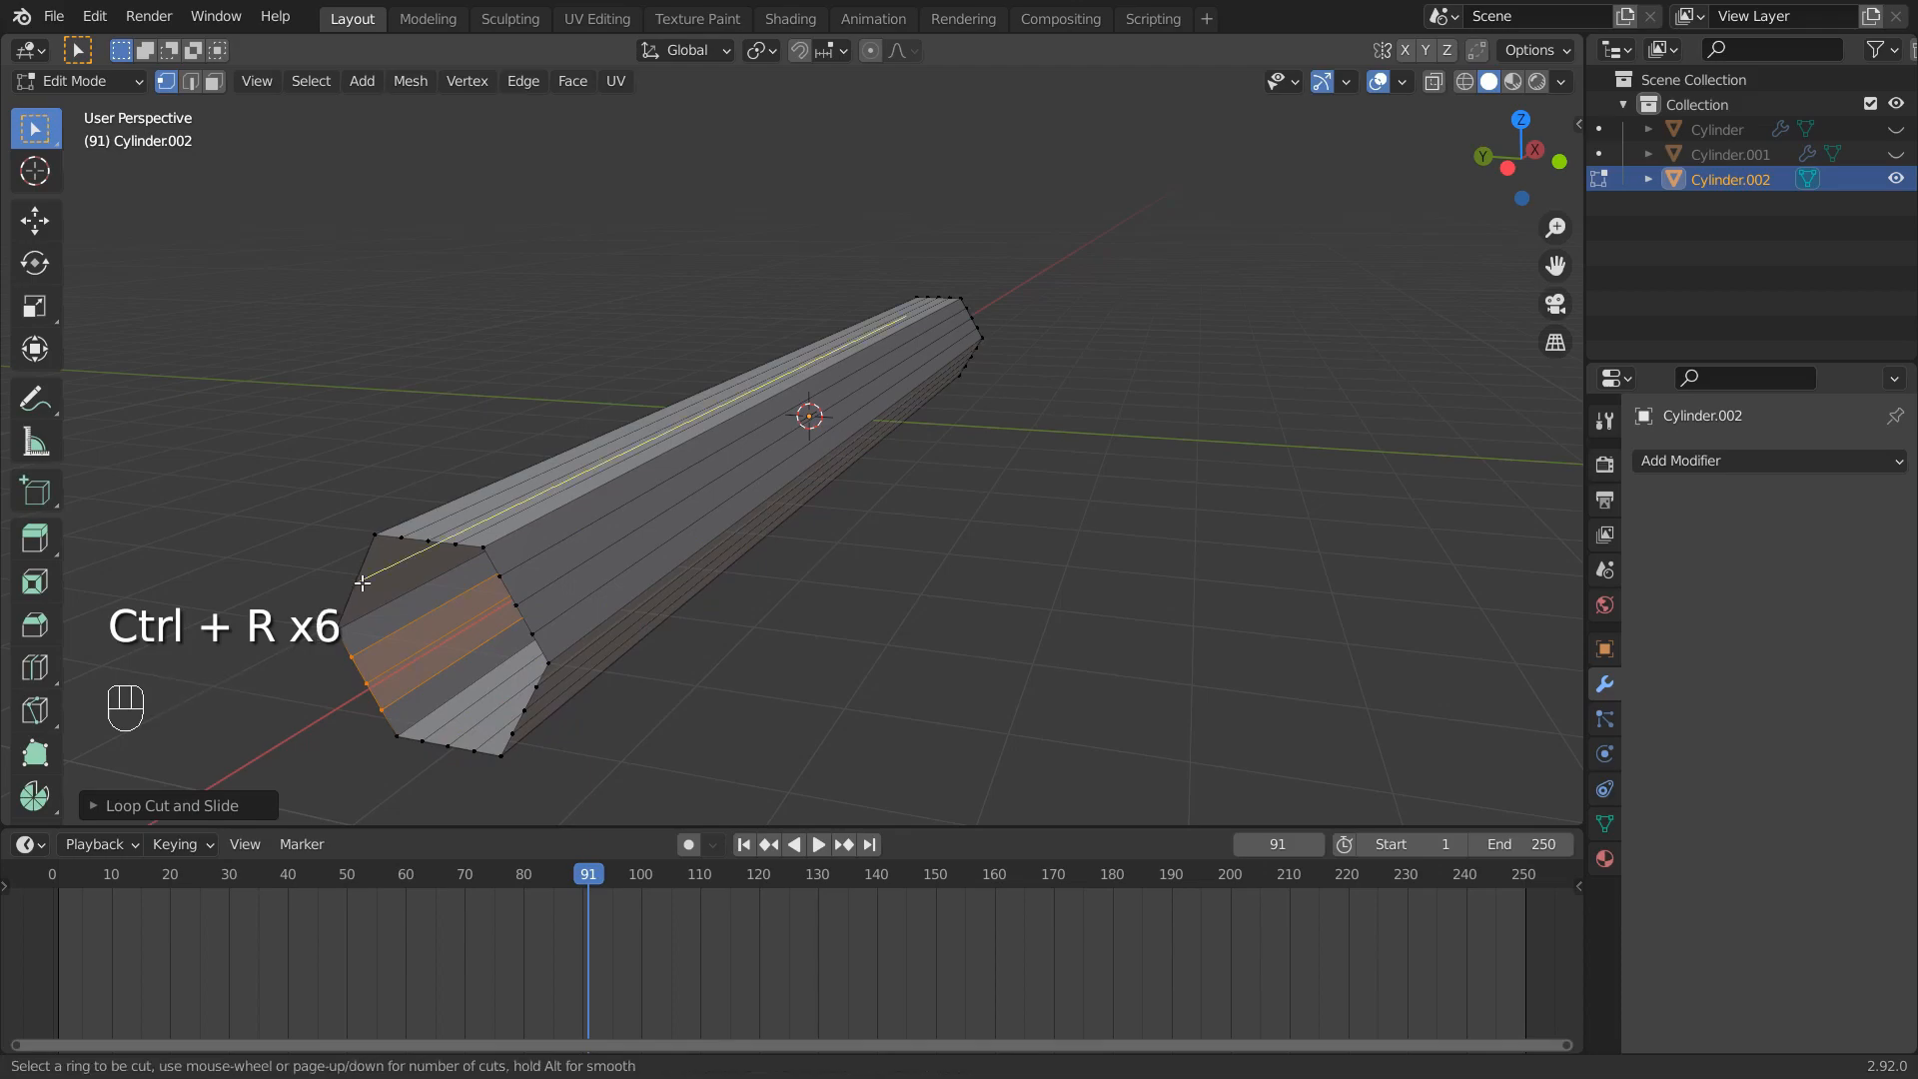
Add 40 evenly spaced loop cuts around the inner cylinder along its whole length
middle_drag(434, 570, 736, 437)
key(ctrl+r)
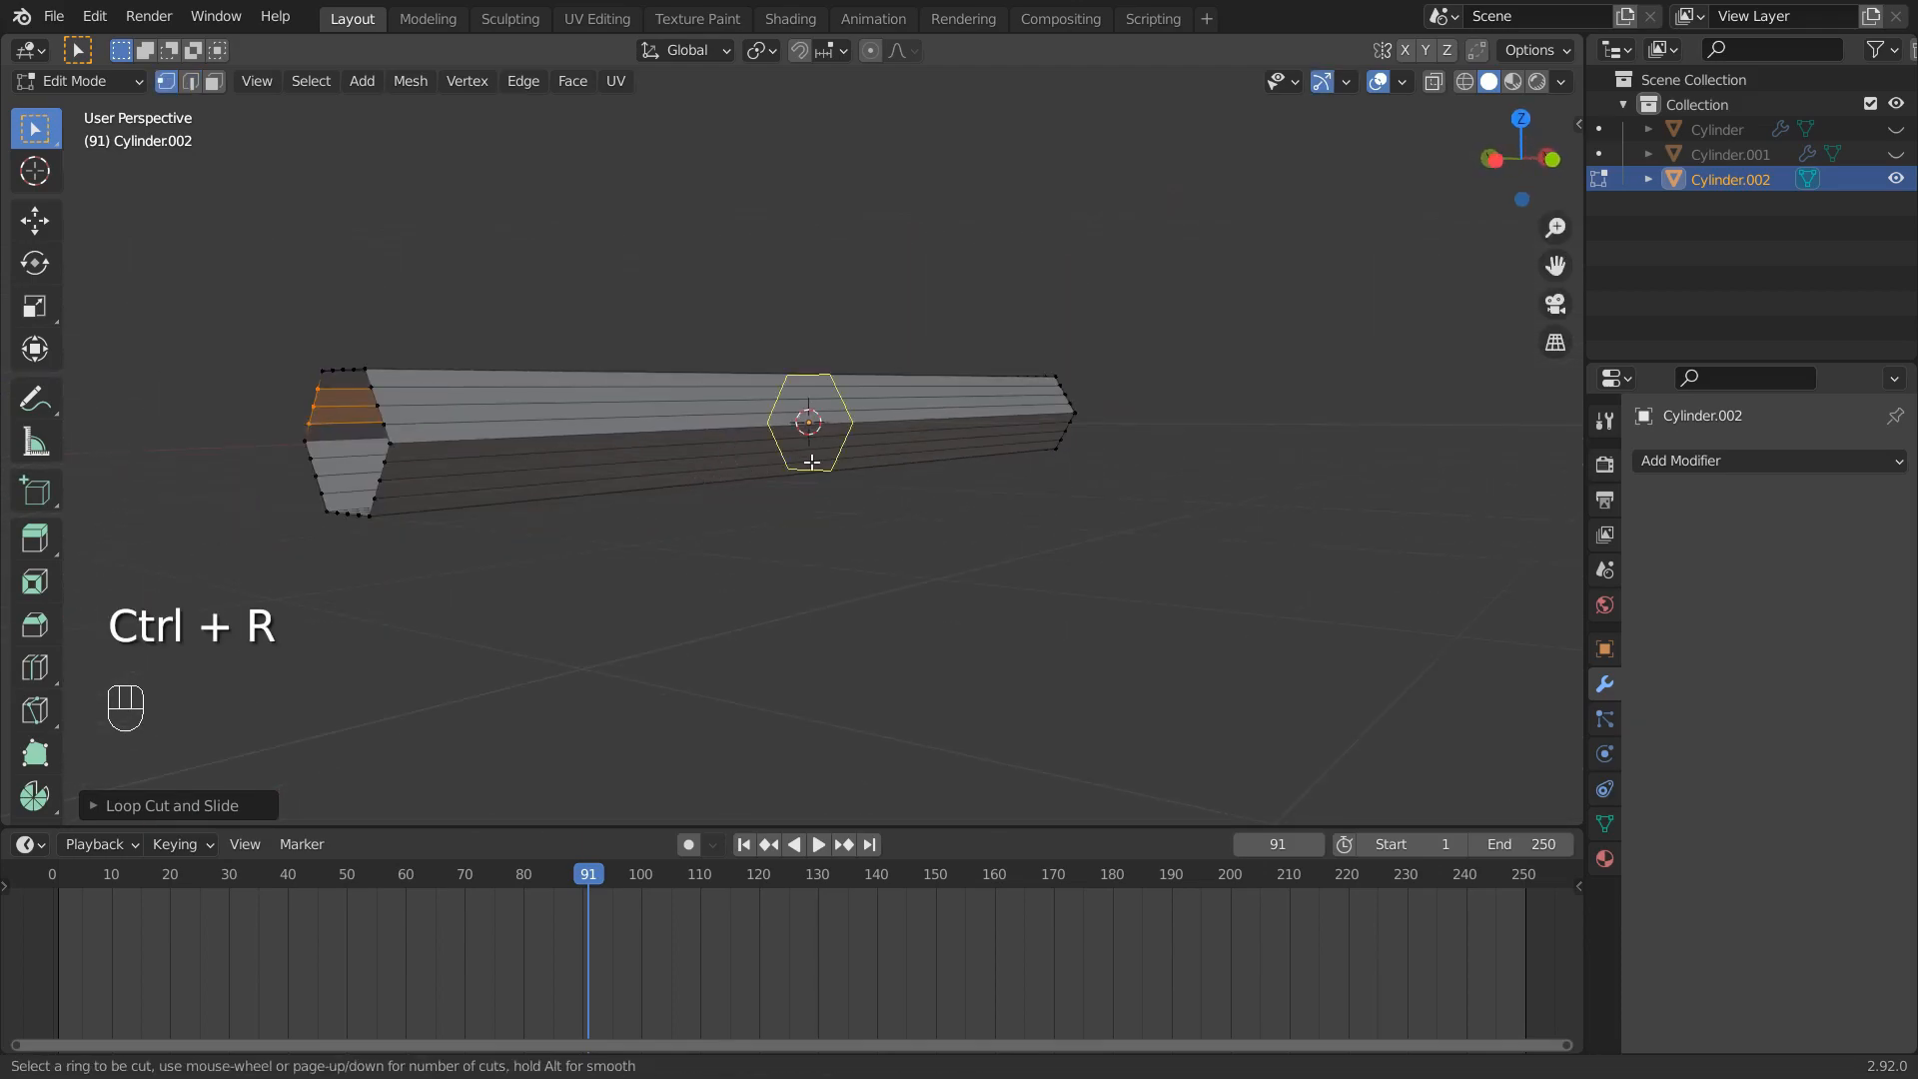
scroll(833, 457, up, 20)
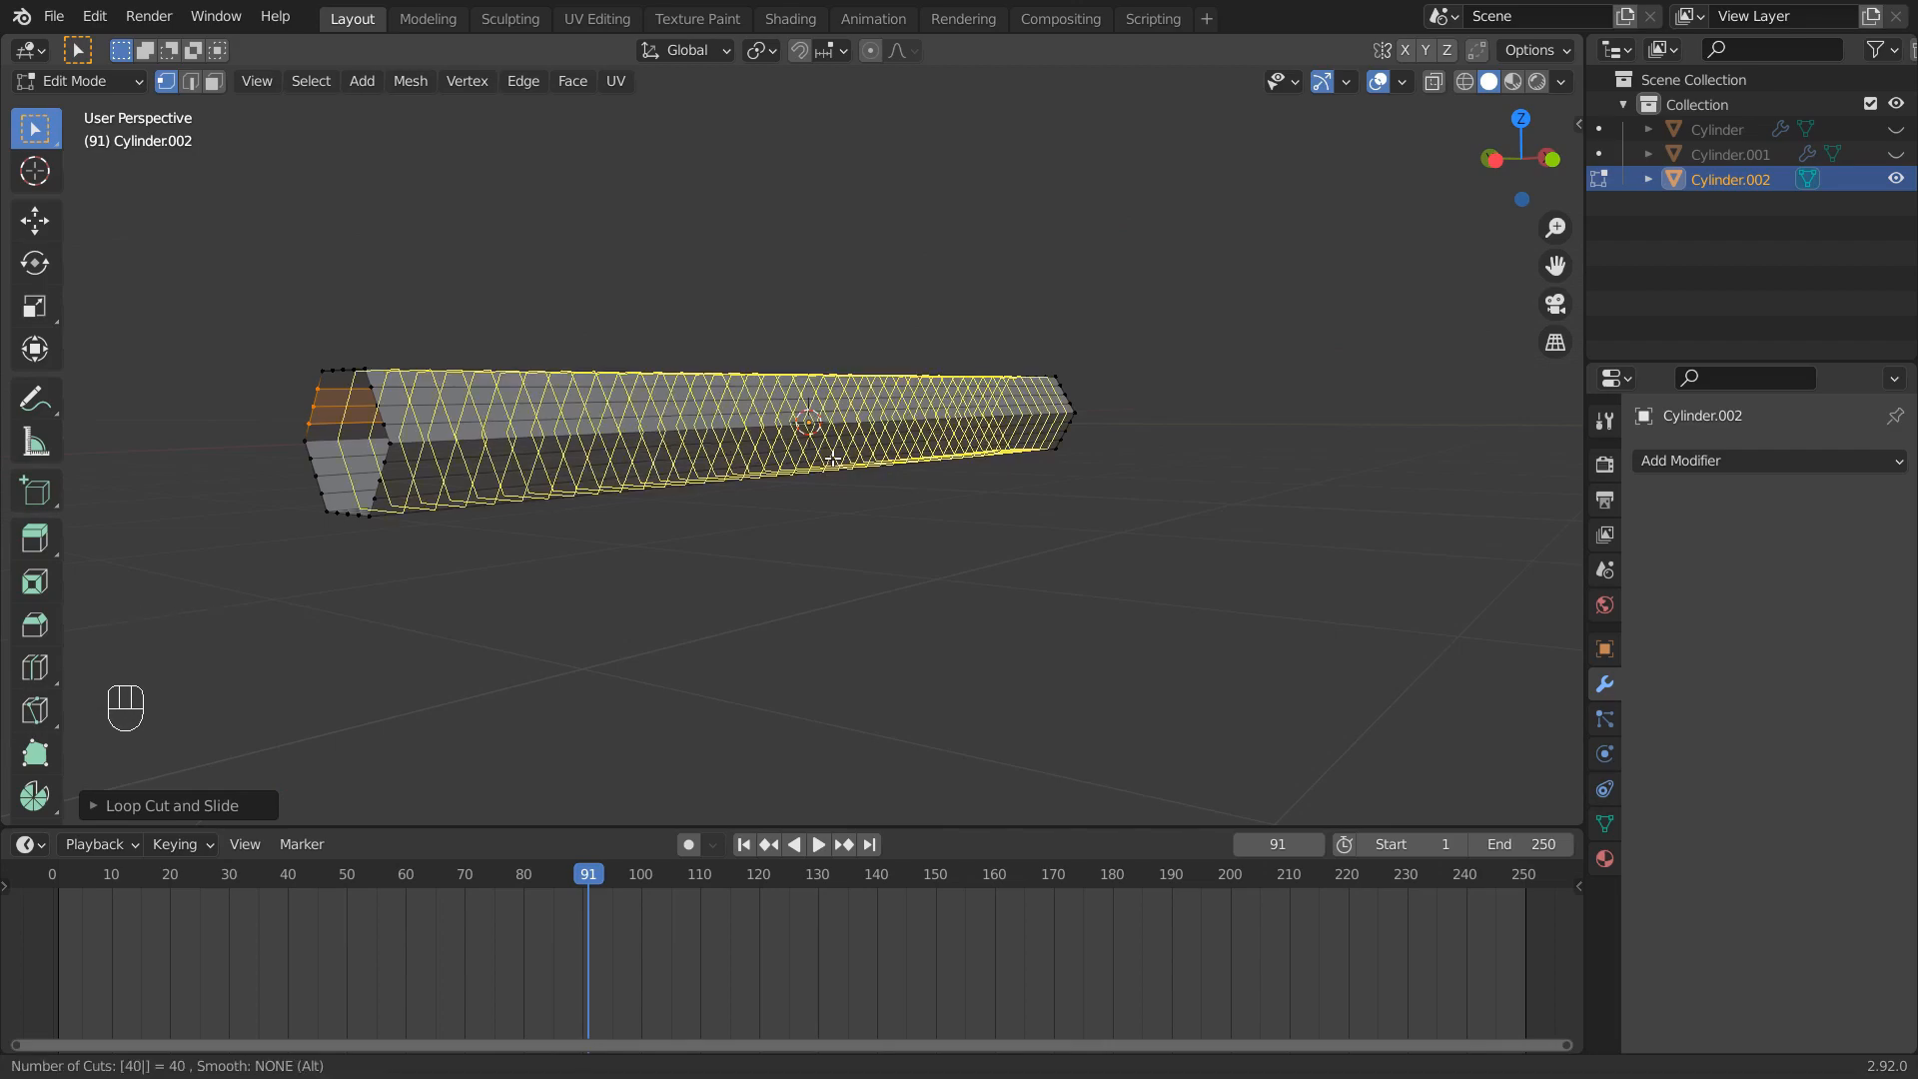
click(833, 458)
right_click(833, 458)
Return to Object Mode and unhide the other two cylinders
middle_drag(809, 425, 1068, 368)
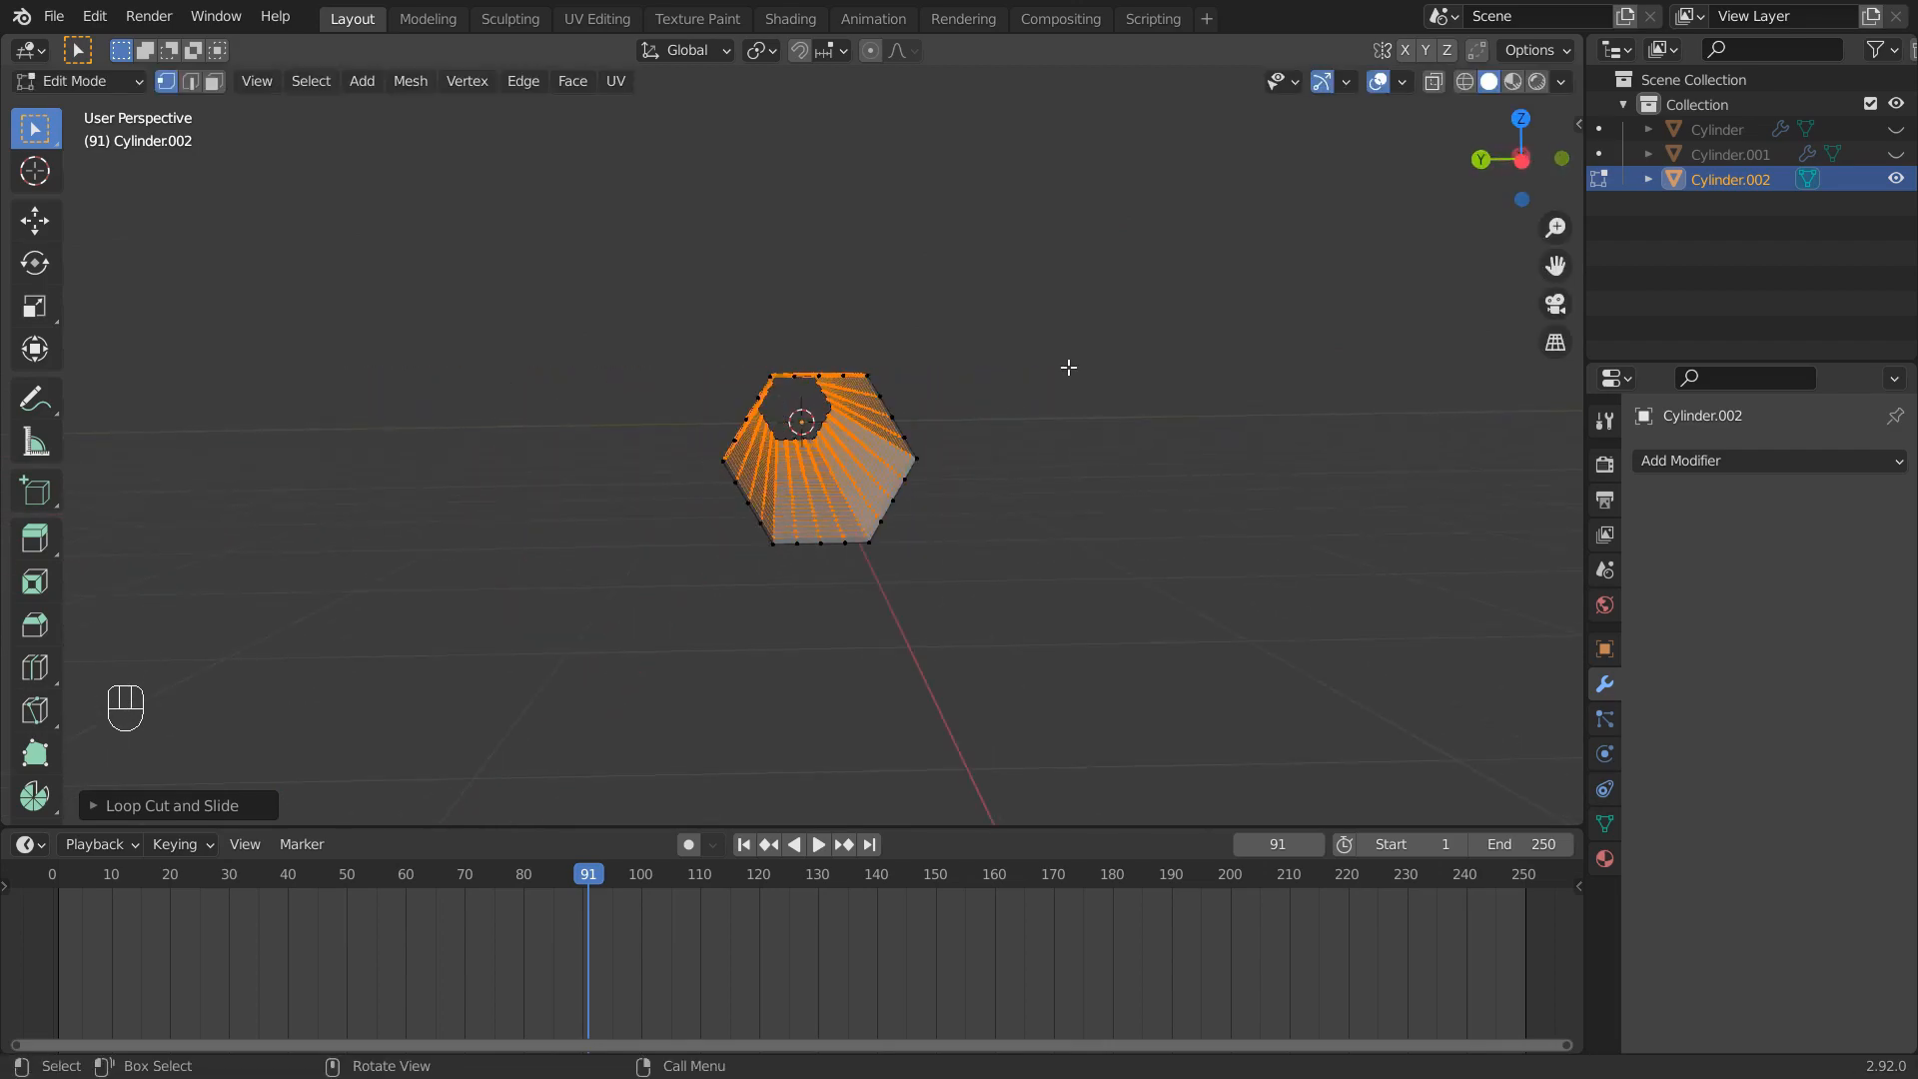
key(Tab)
click(1896, 152)
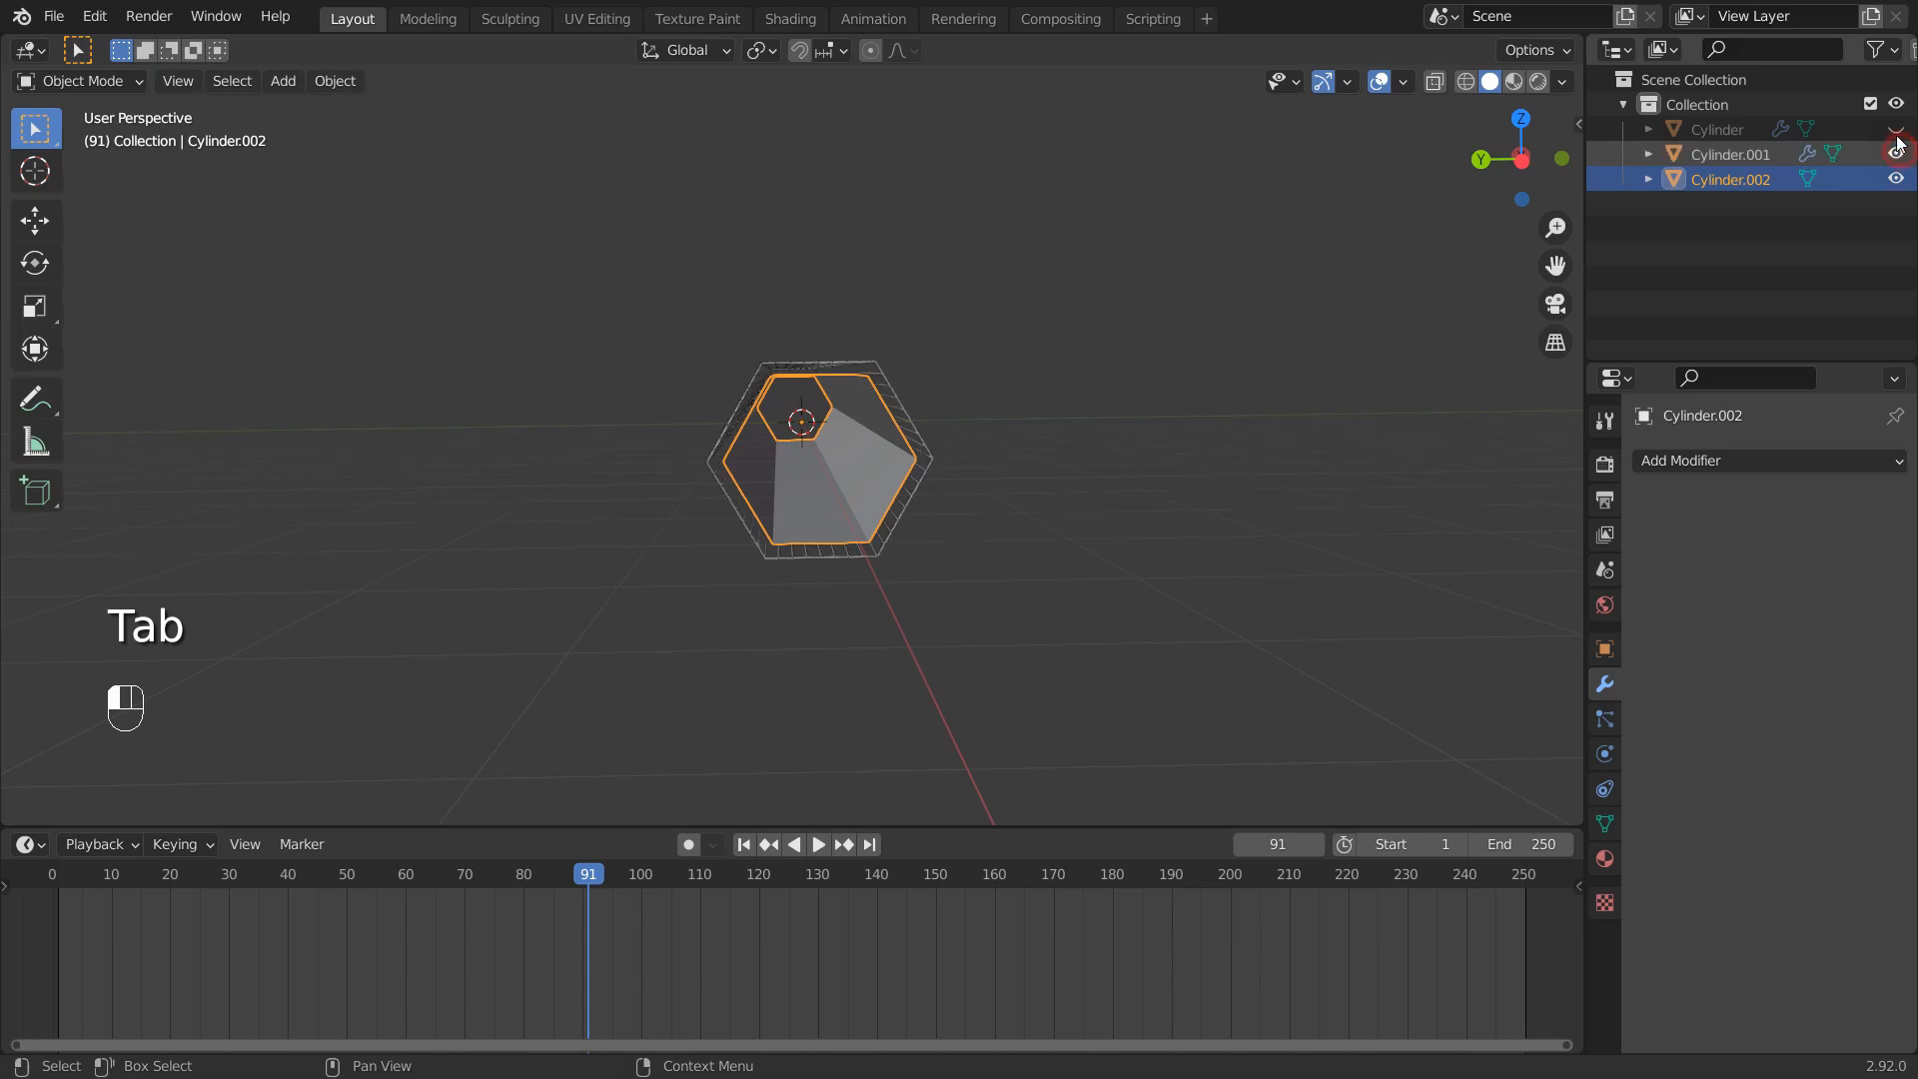
click(1896, 128)
scroll(1123, 436, up, 3)
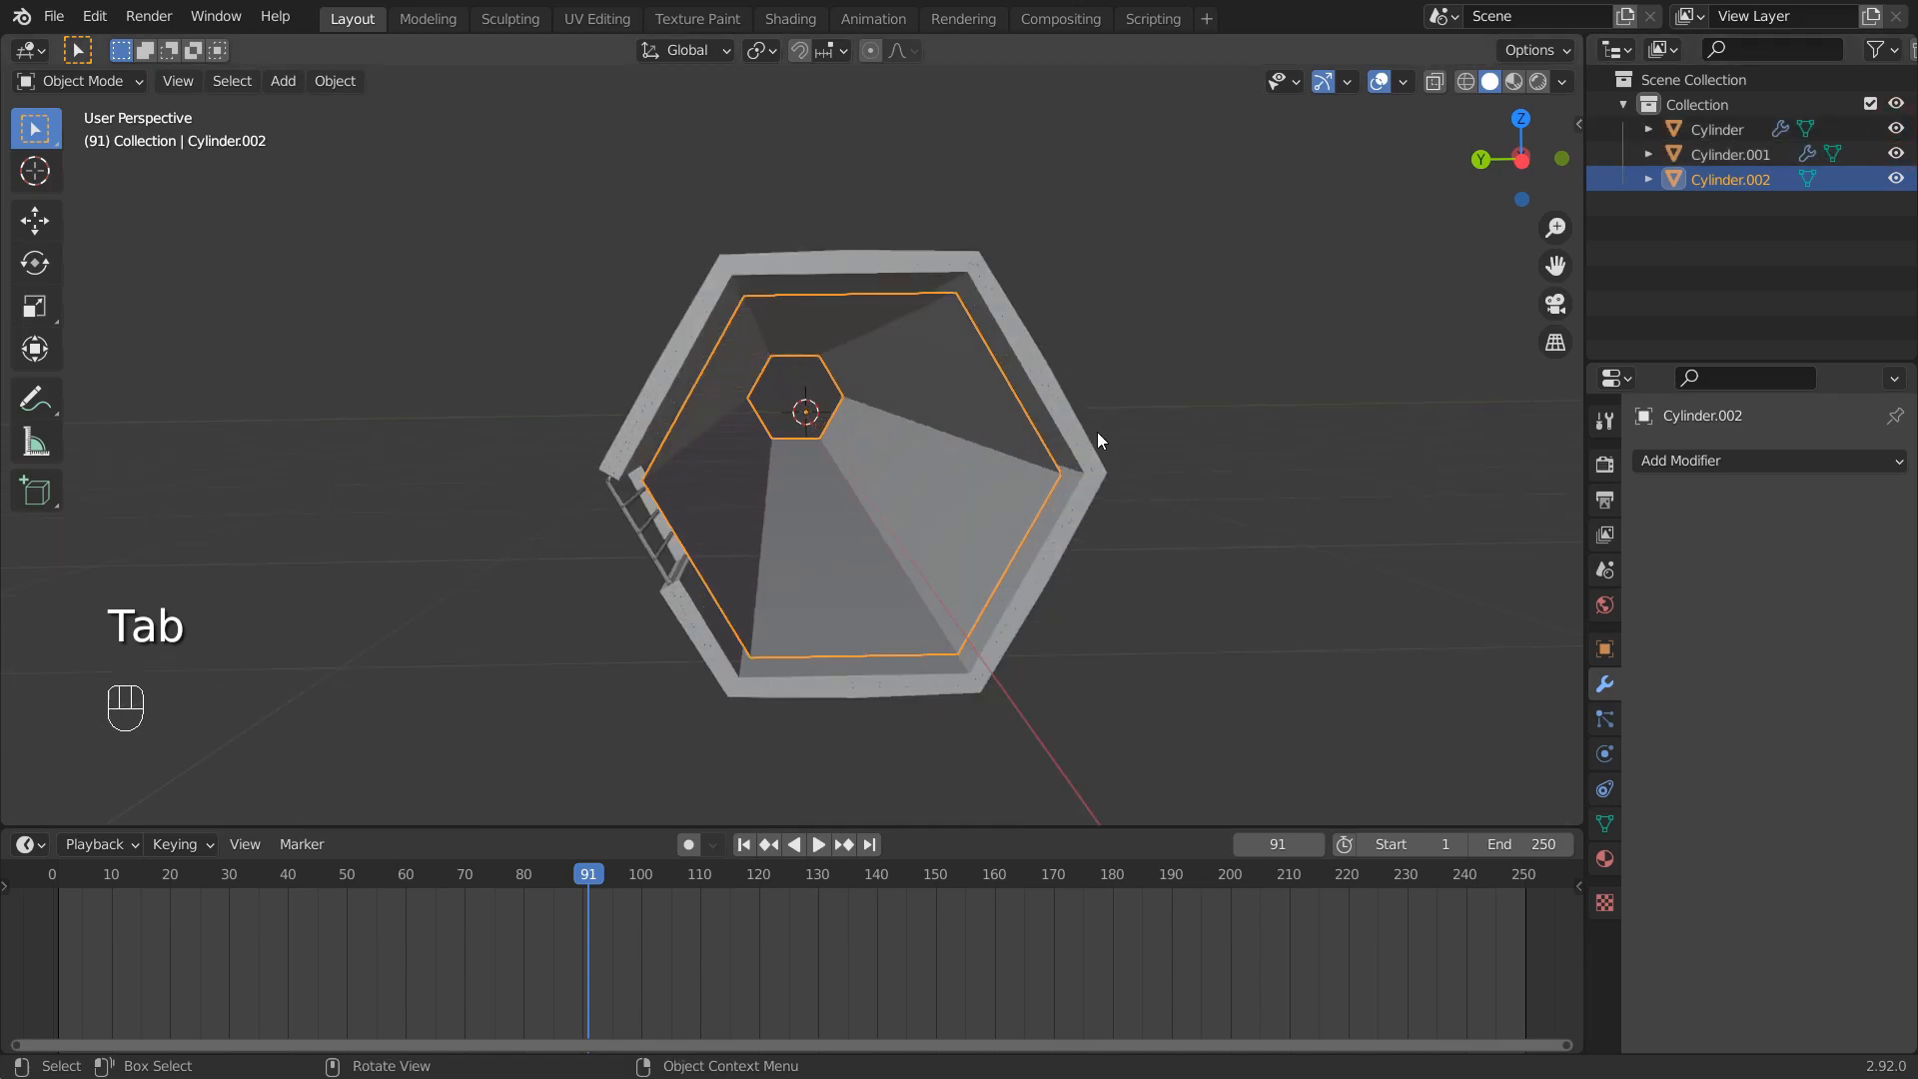
Add a Build modifier to the inner cylinder and enable Randomize
click(1666, 464)
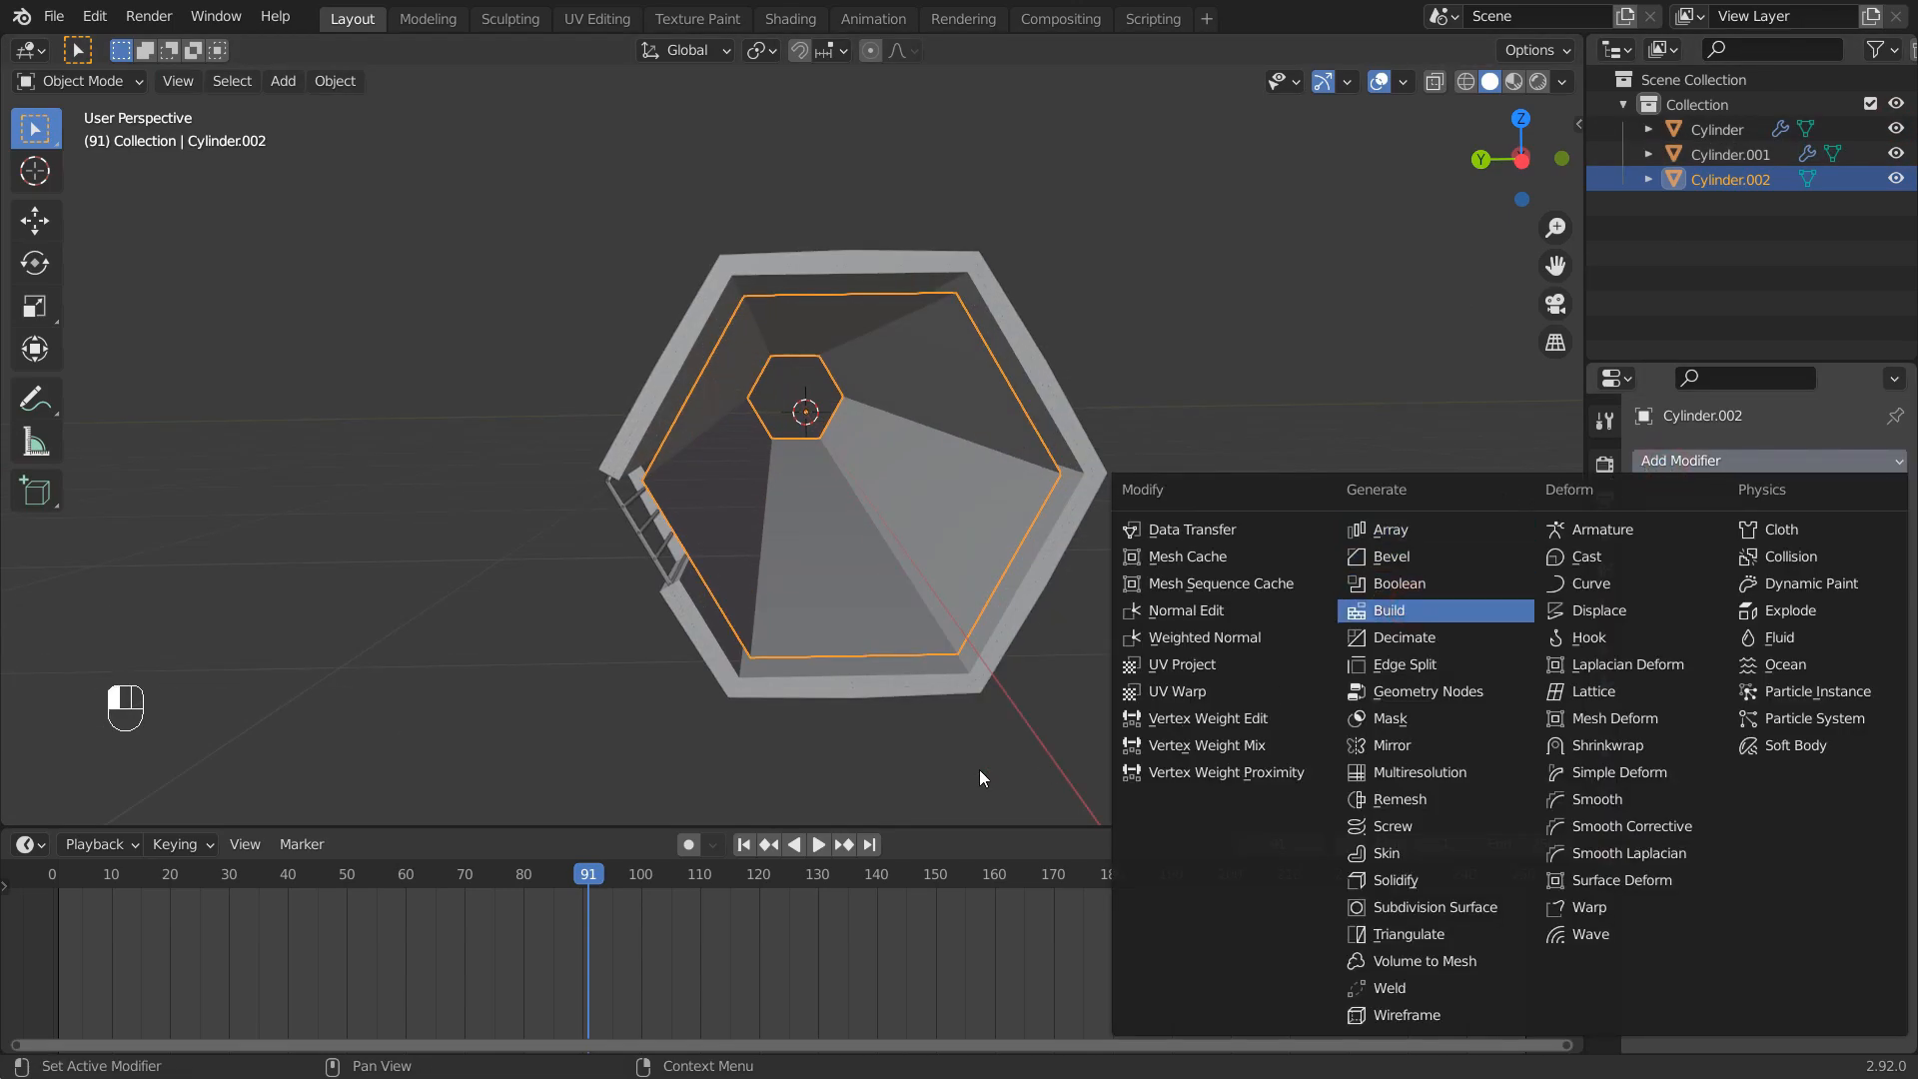
key(Return)
click(1678, 640)
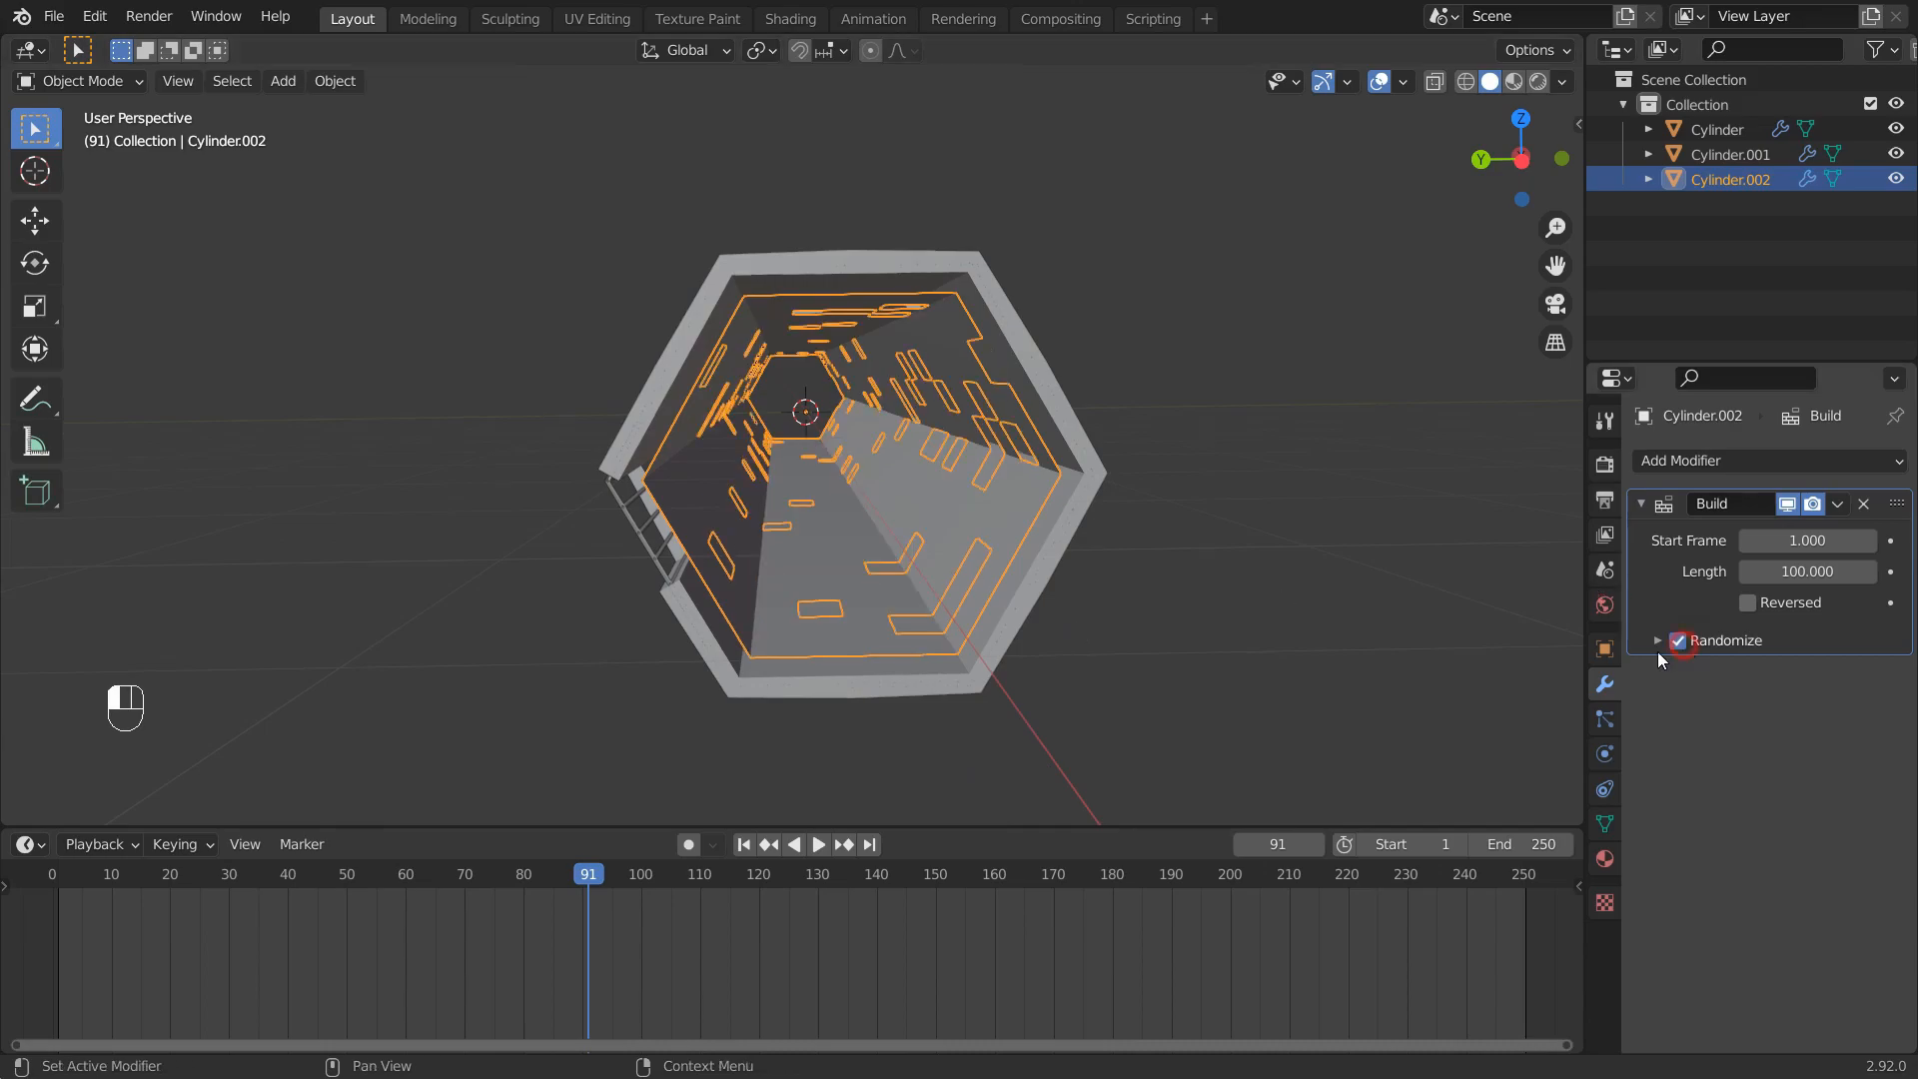
Add a Solidify modifier to the inner cylinder and set its thickness to 0.02 m
click(1723, 462)
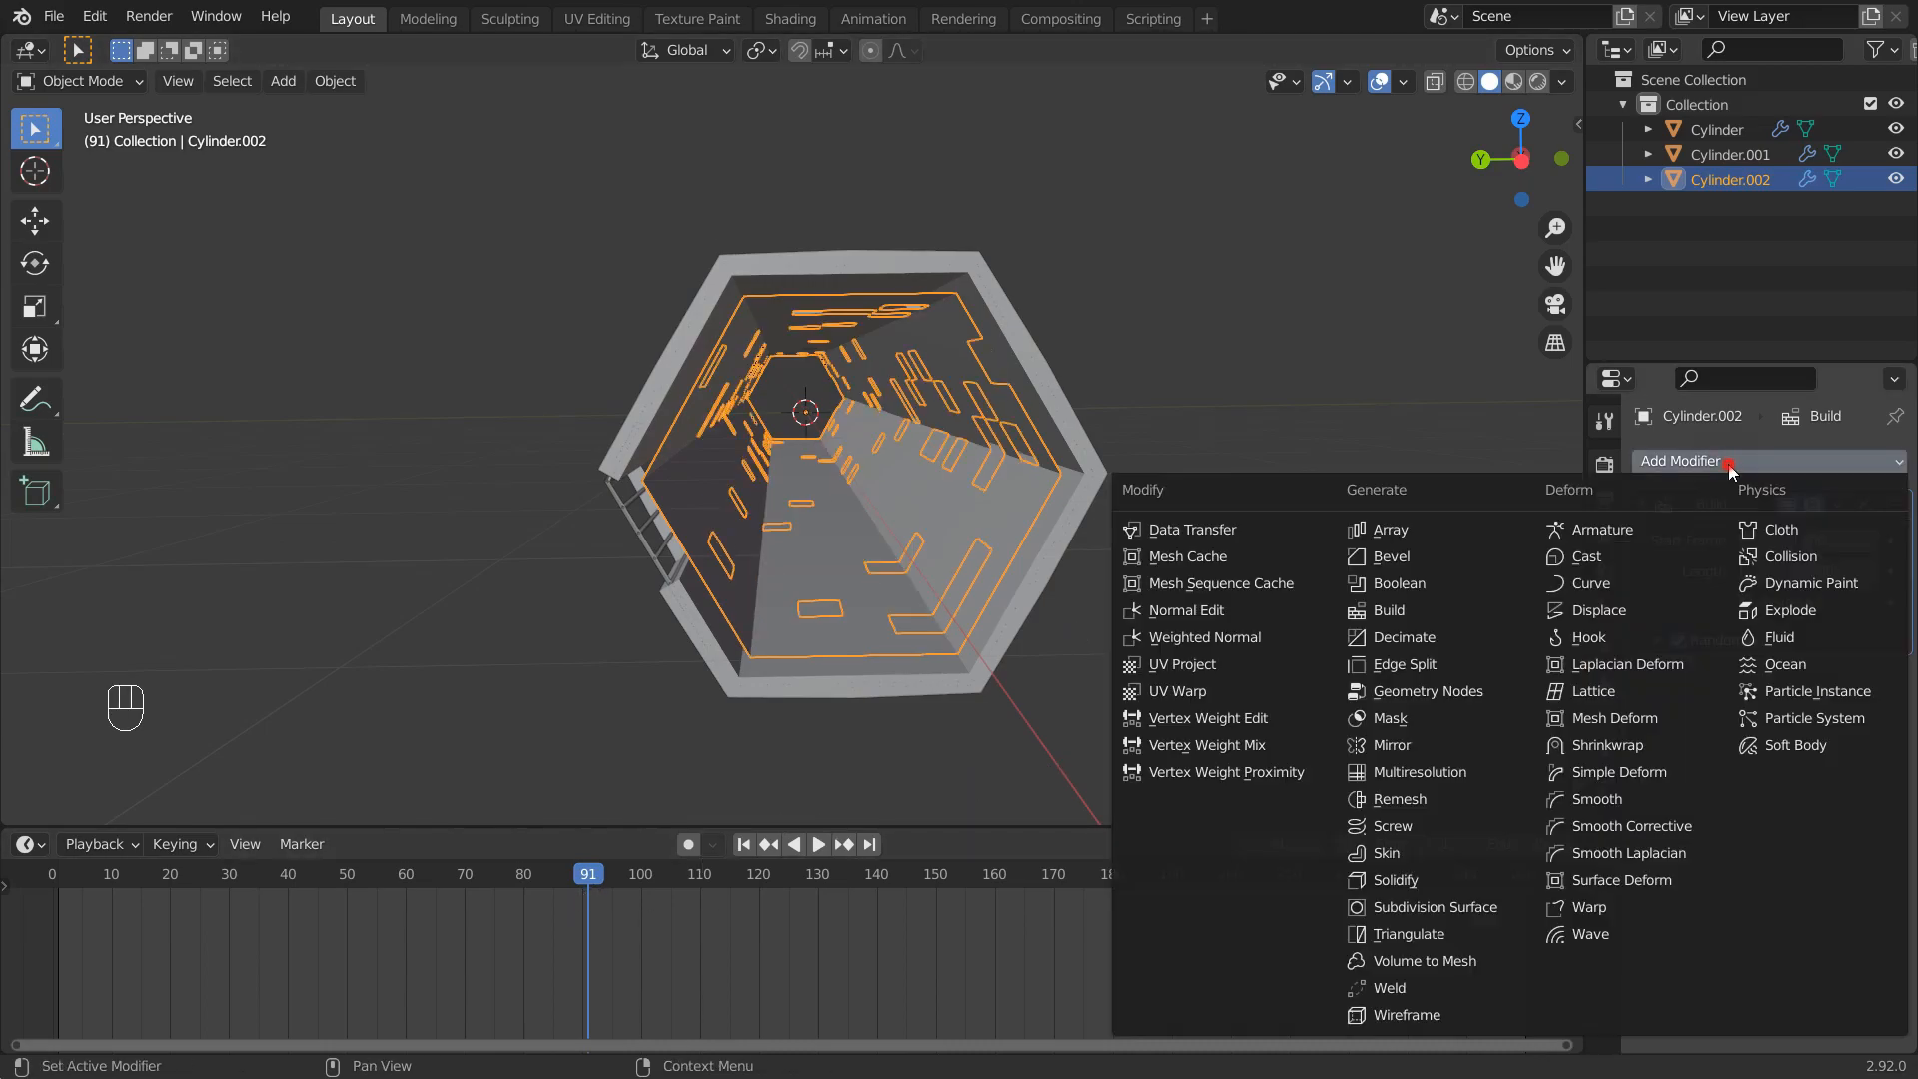
click(1387, 878)
click(1814, 744)
text(.02)
key(Return)
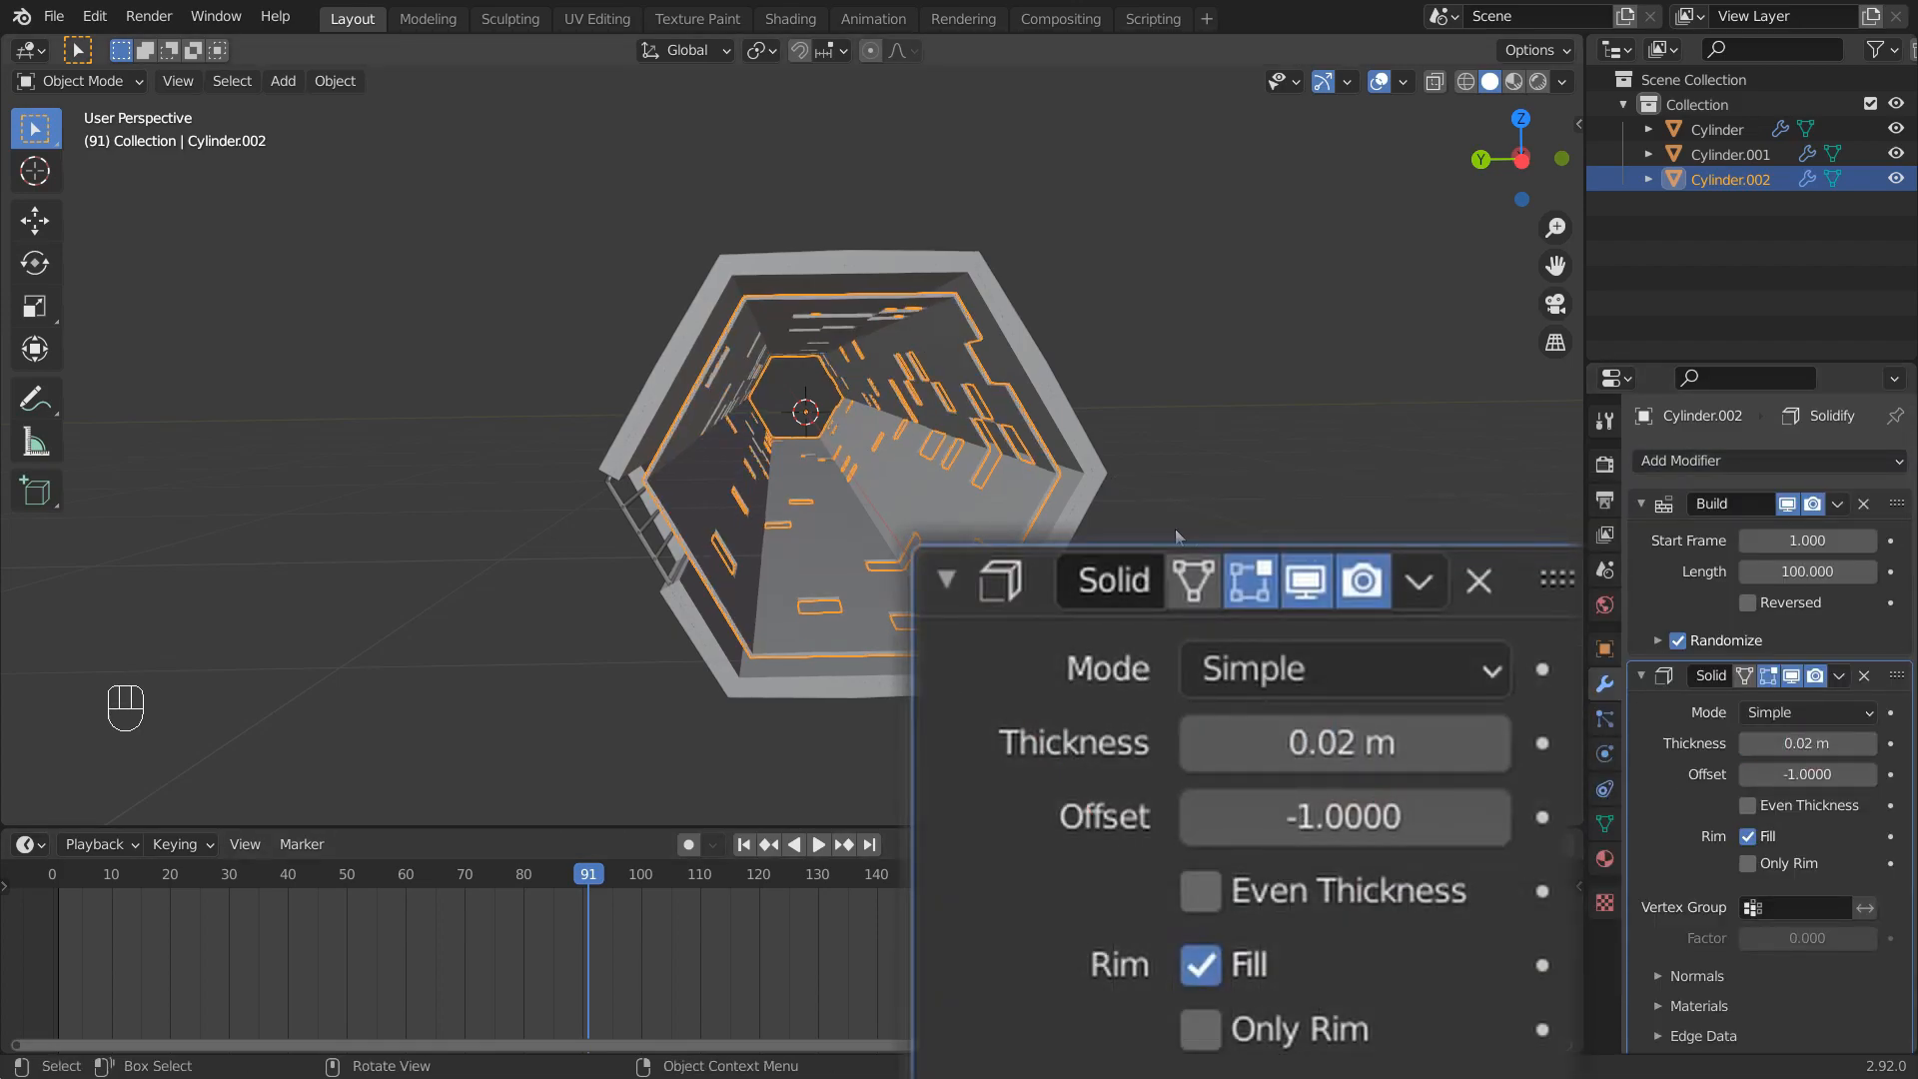
Examine the layered tunnel walls up close, turning the viewport overlays off and back on
scroll(1099, 512, up, 3)
middle_drag(1107, 589, 1081, 583)
click(1377, 84)
middle_drag(1177, 277, 1190, 267)
click(1379, 81)
scroll(1062, 376, down, 3)
middle_drag(1062, 376, 980, 429)
Add a camera and align it to the right orthographic view so it looks down the tunnel
key(shift+a)
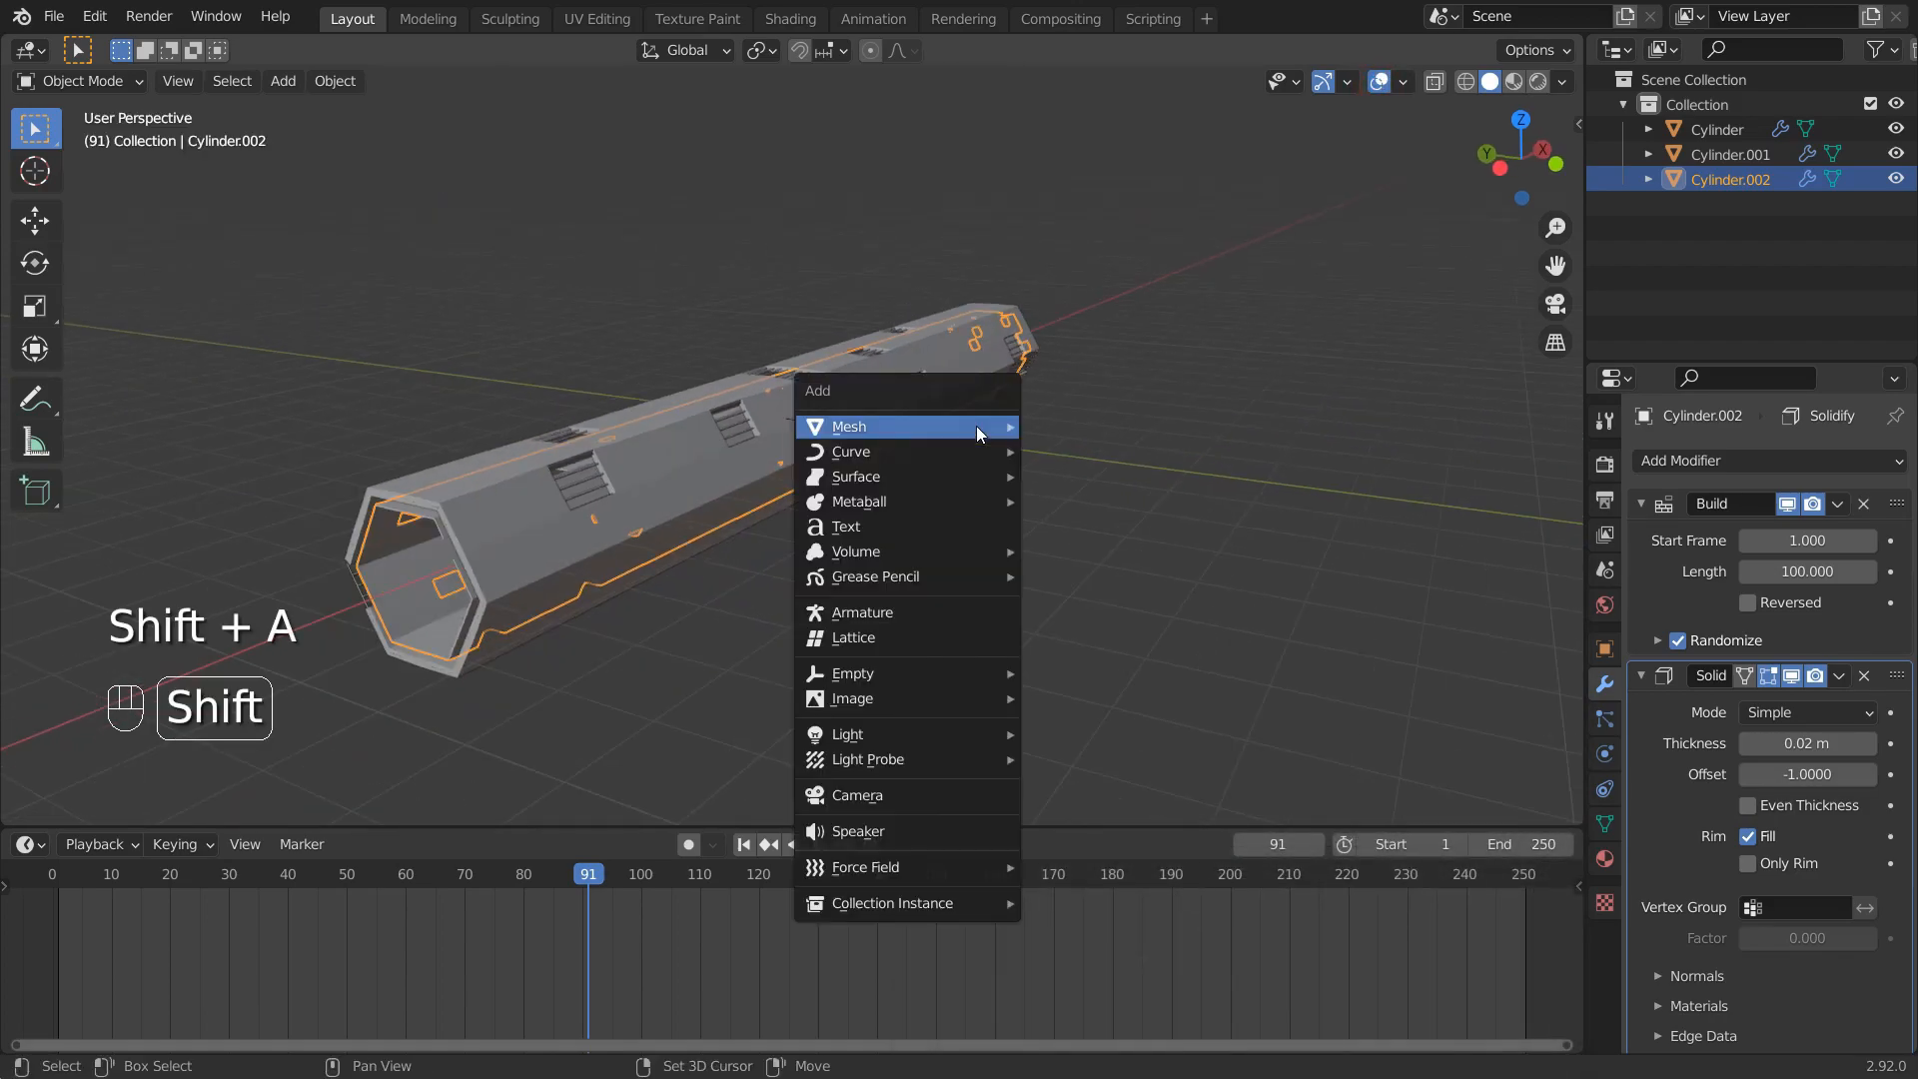
click(887, 797)
shift+middle_drag(837, 537, 1015, 449)
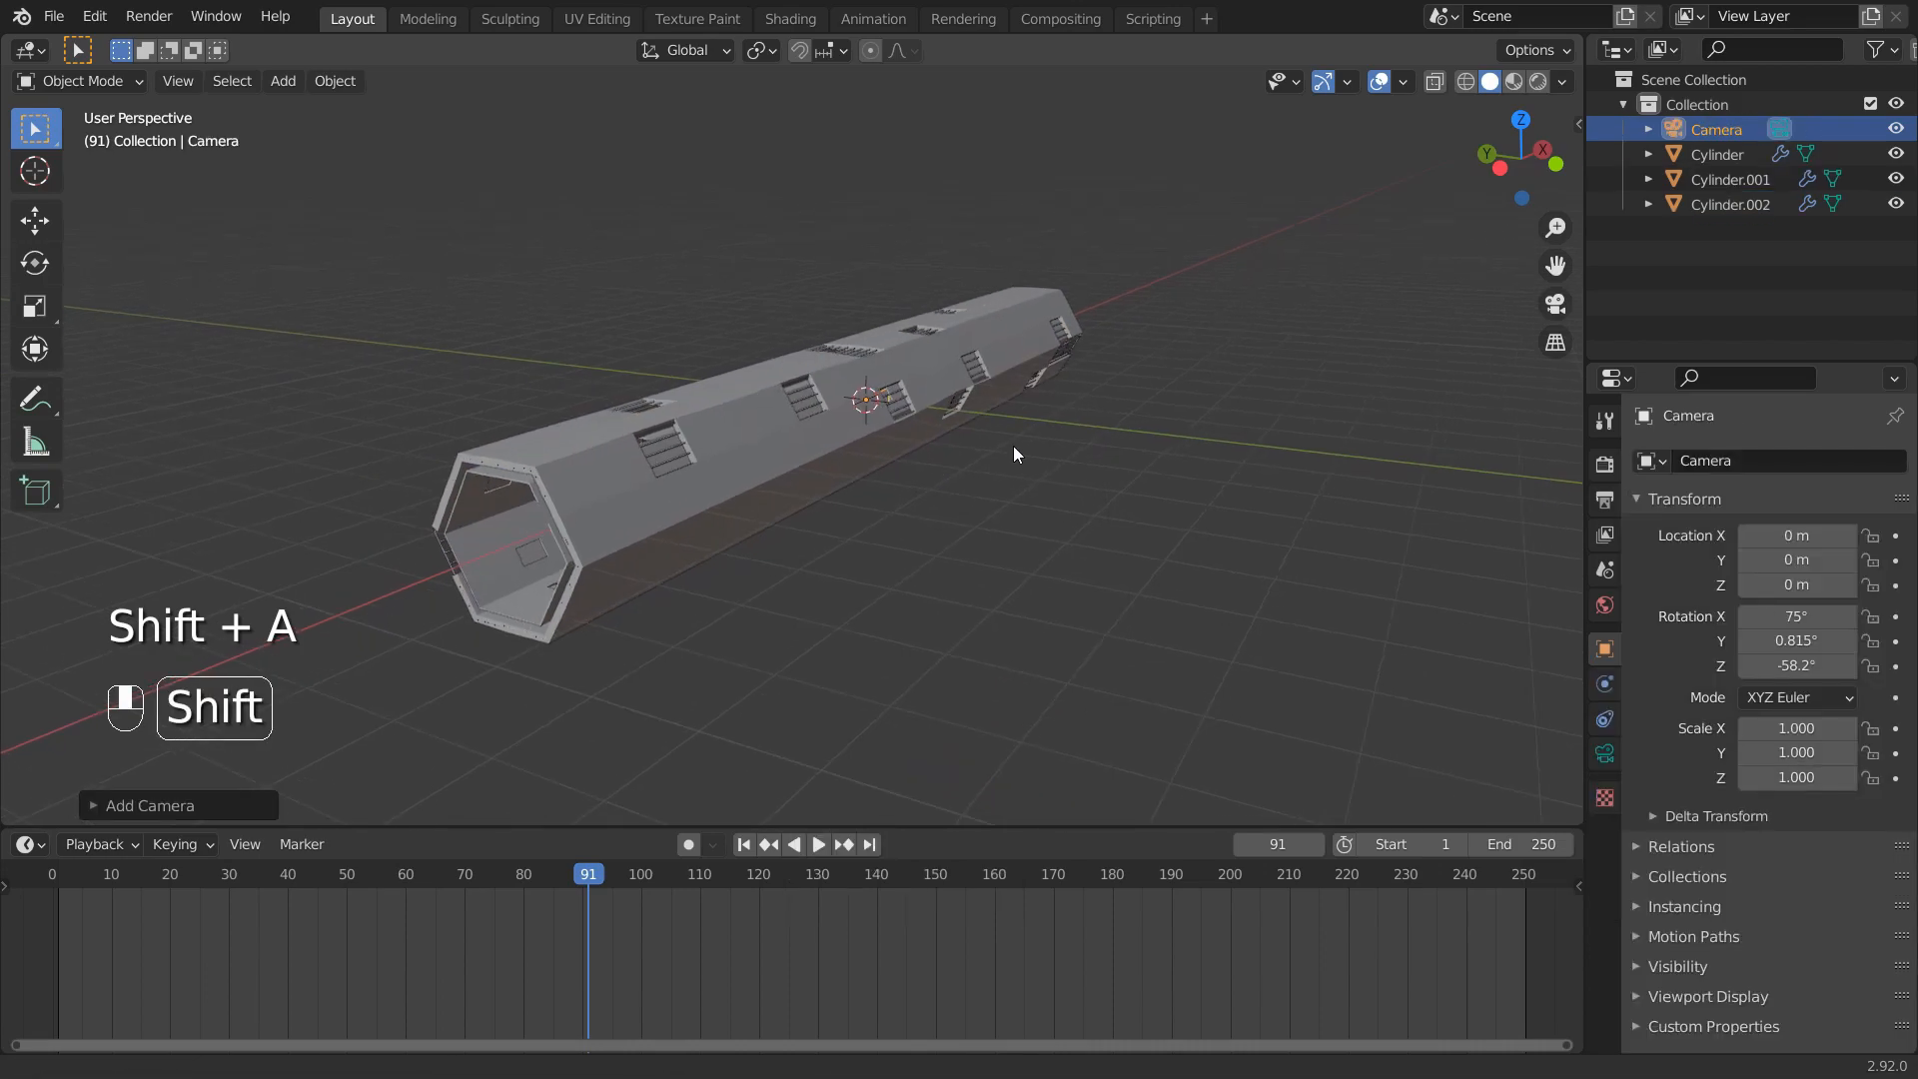
click(1543, 149)
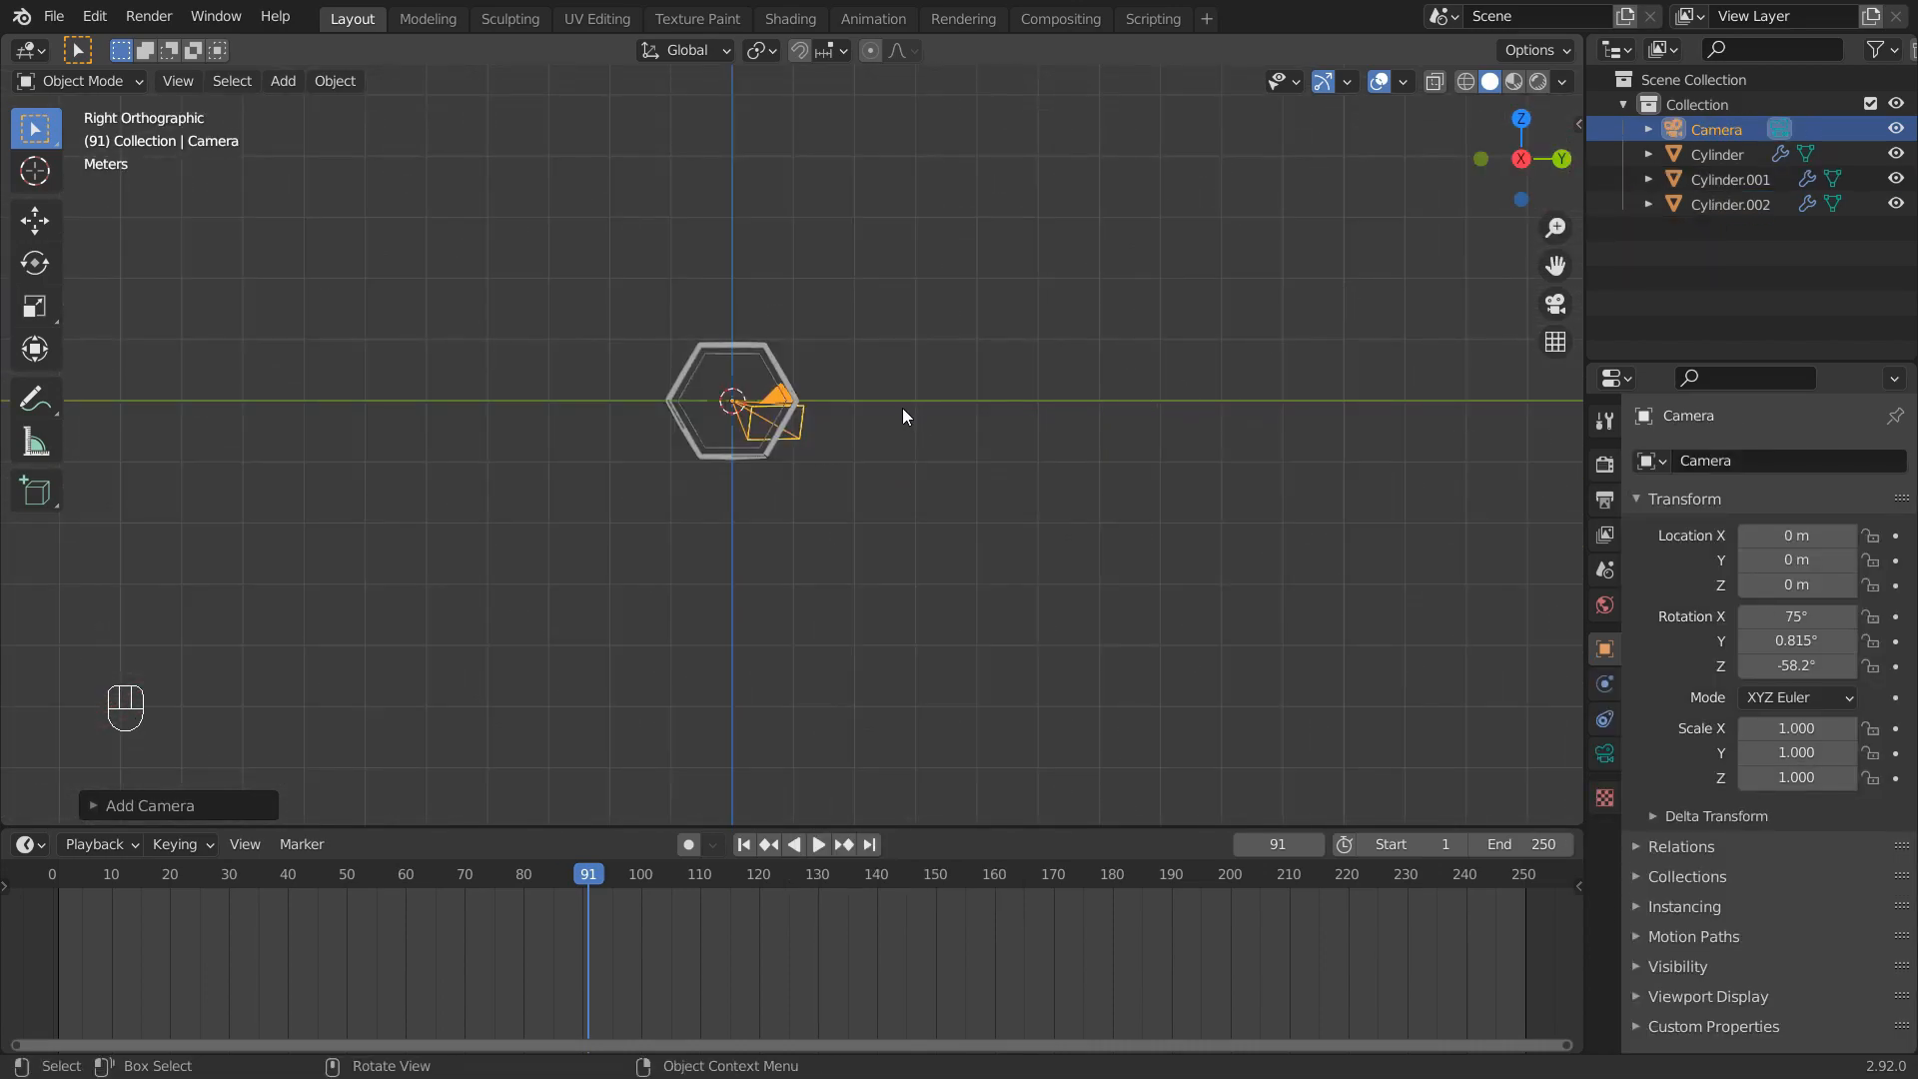
scroll(887, 408, up, 2)
shift+middle_drag(832, 381, 933, 422)
scroll(868, 412, up, 2)
scroll(869, 412, up, 1)
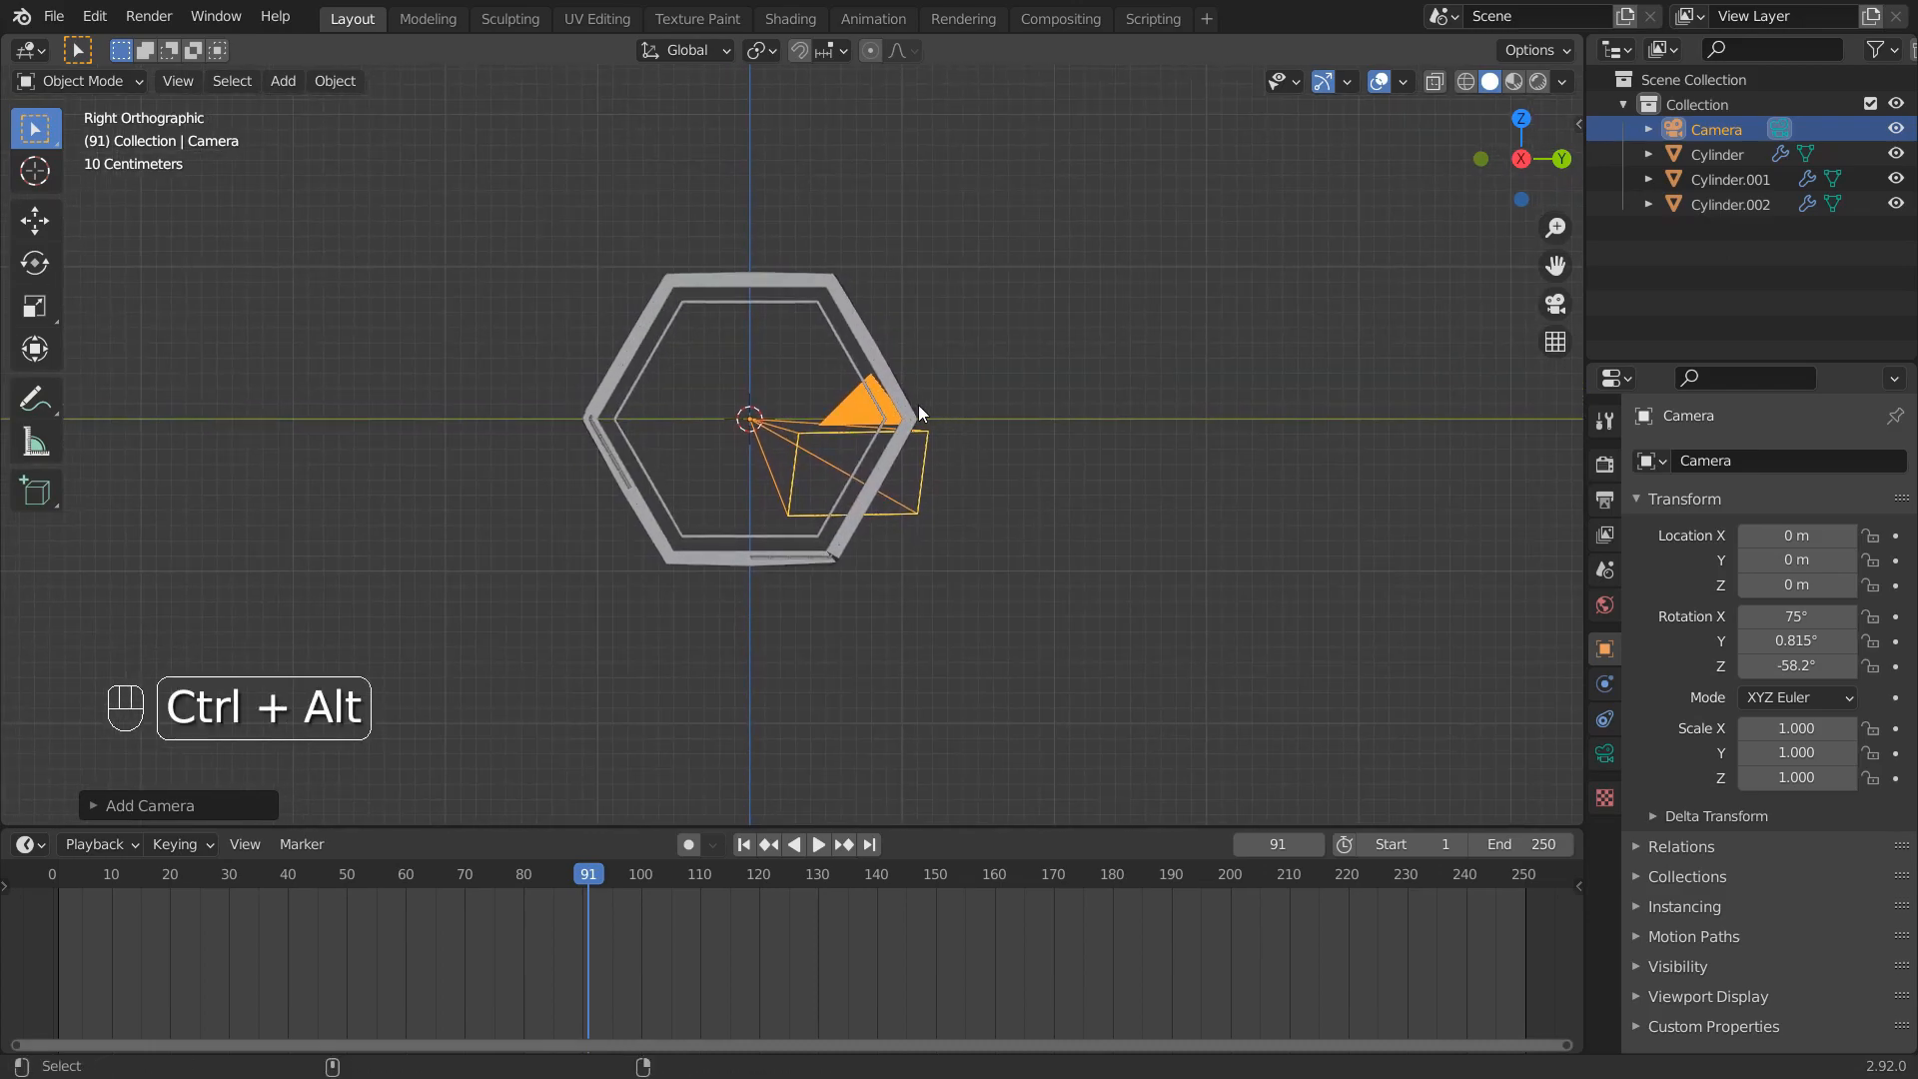
key(ctrl+alt+KP_0)
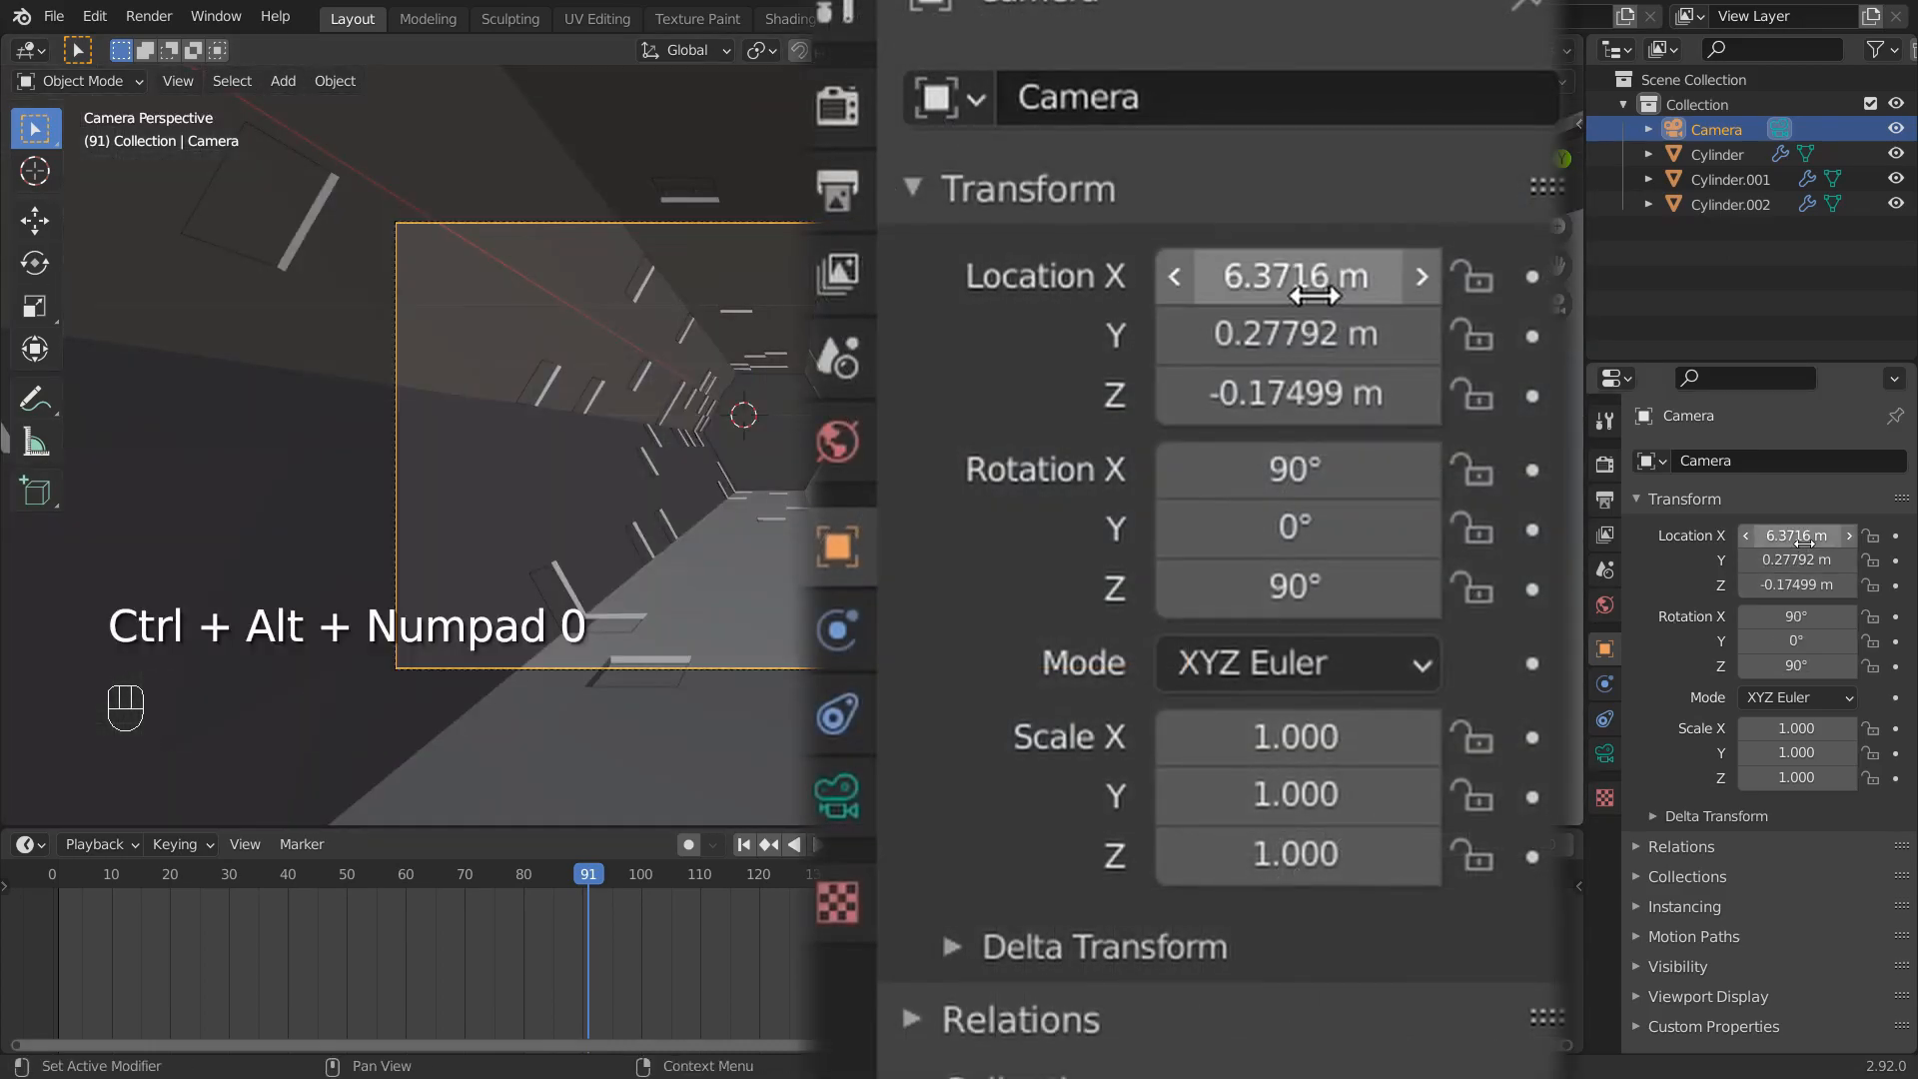
Set the camera's location to X 8 m, Y 0 m and Z 0 m
drag(1793, 559, 1794, 585)
text(0)
key(Return)
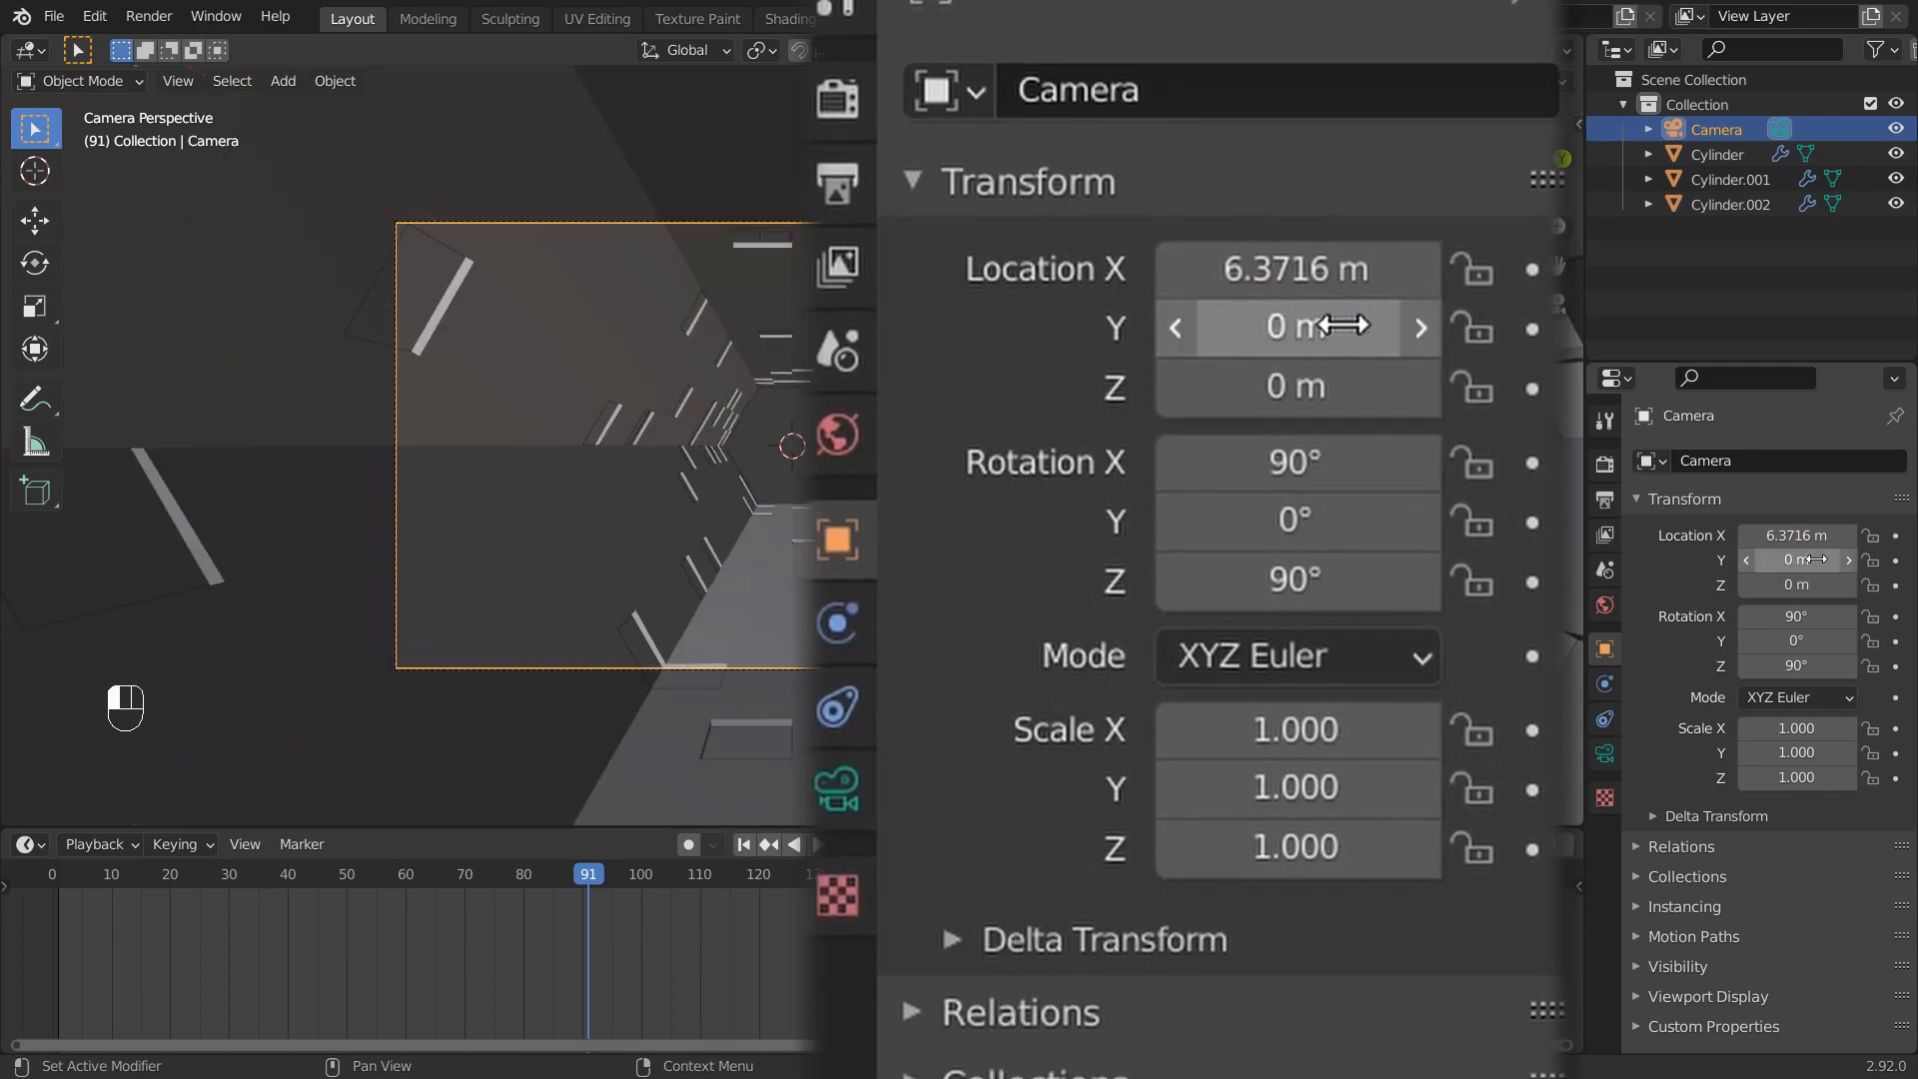
click(1810, 537)
text(8)
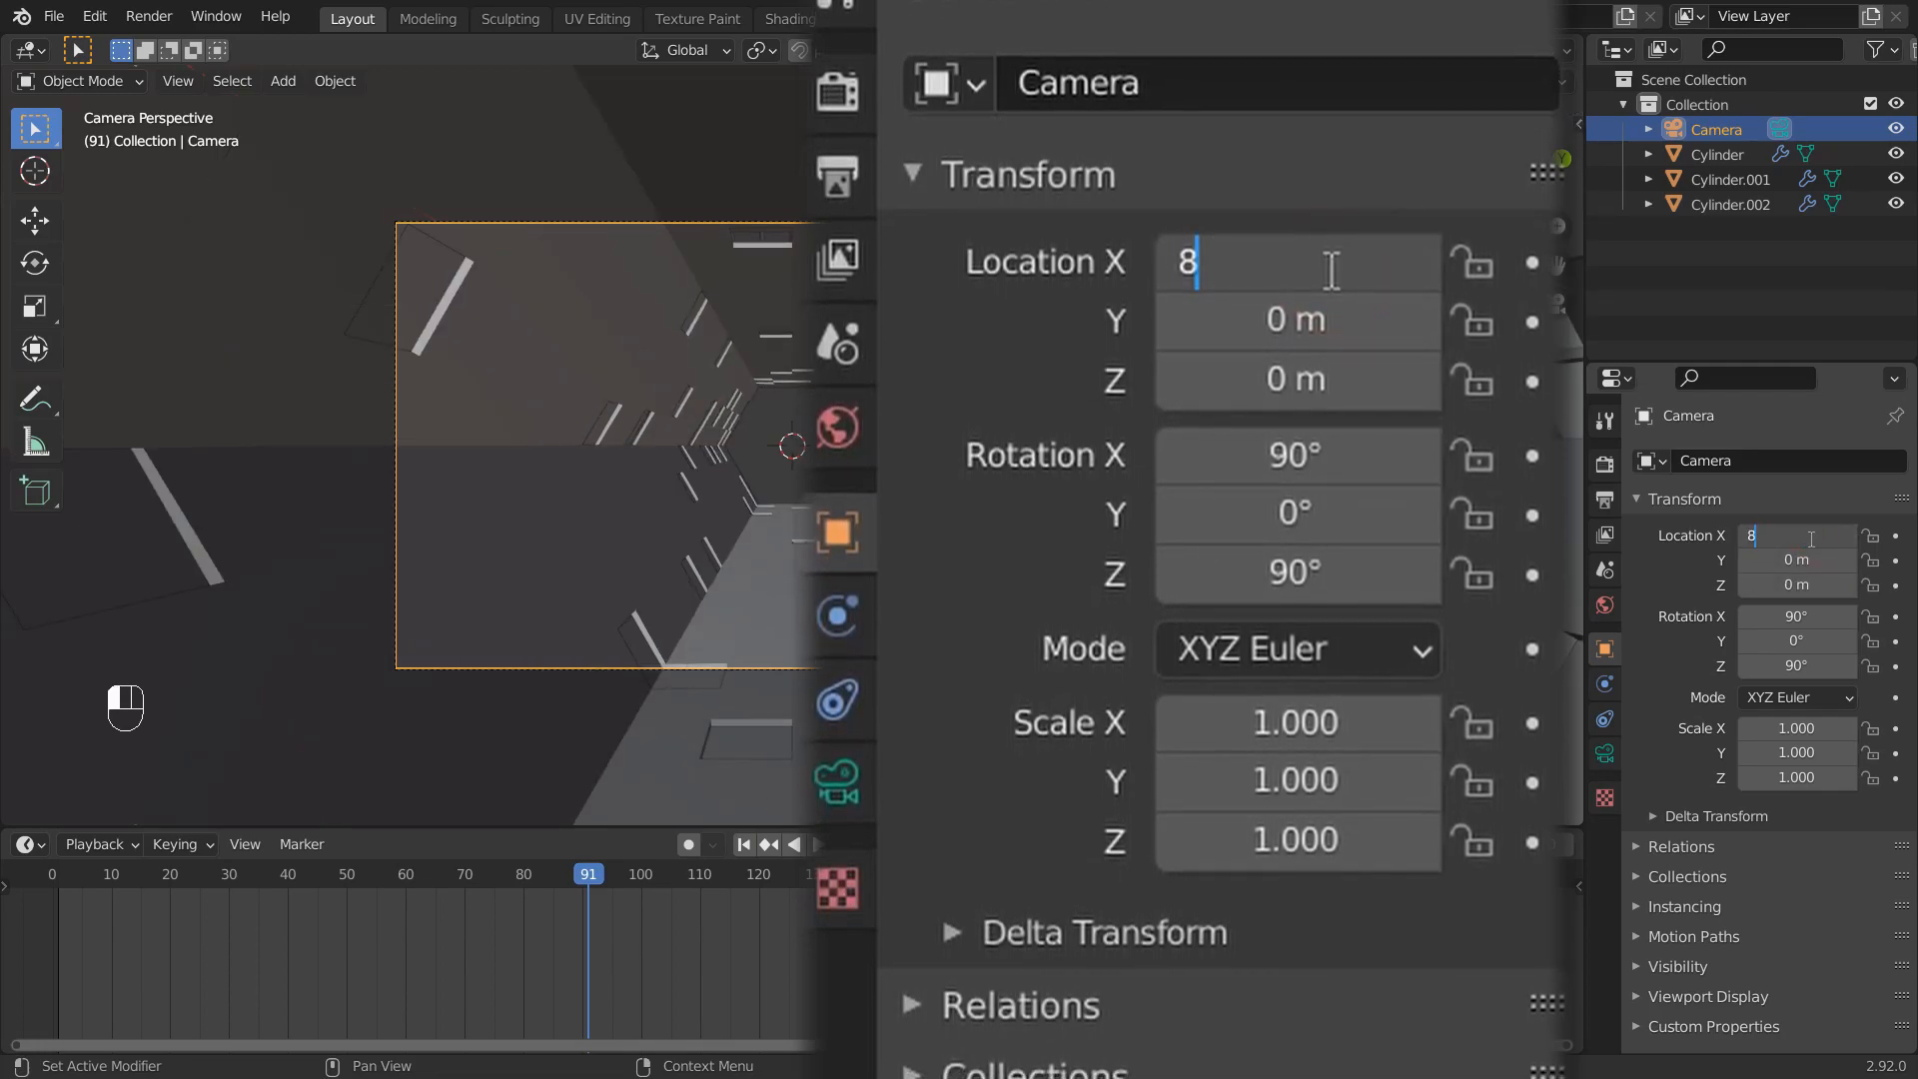
key(Return)
Look through the camera and switch the viewport to Rendered shading
middle_drag(912, 505, 892, 502)
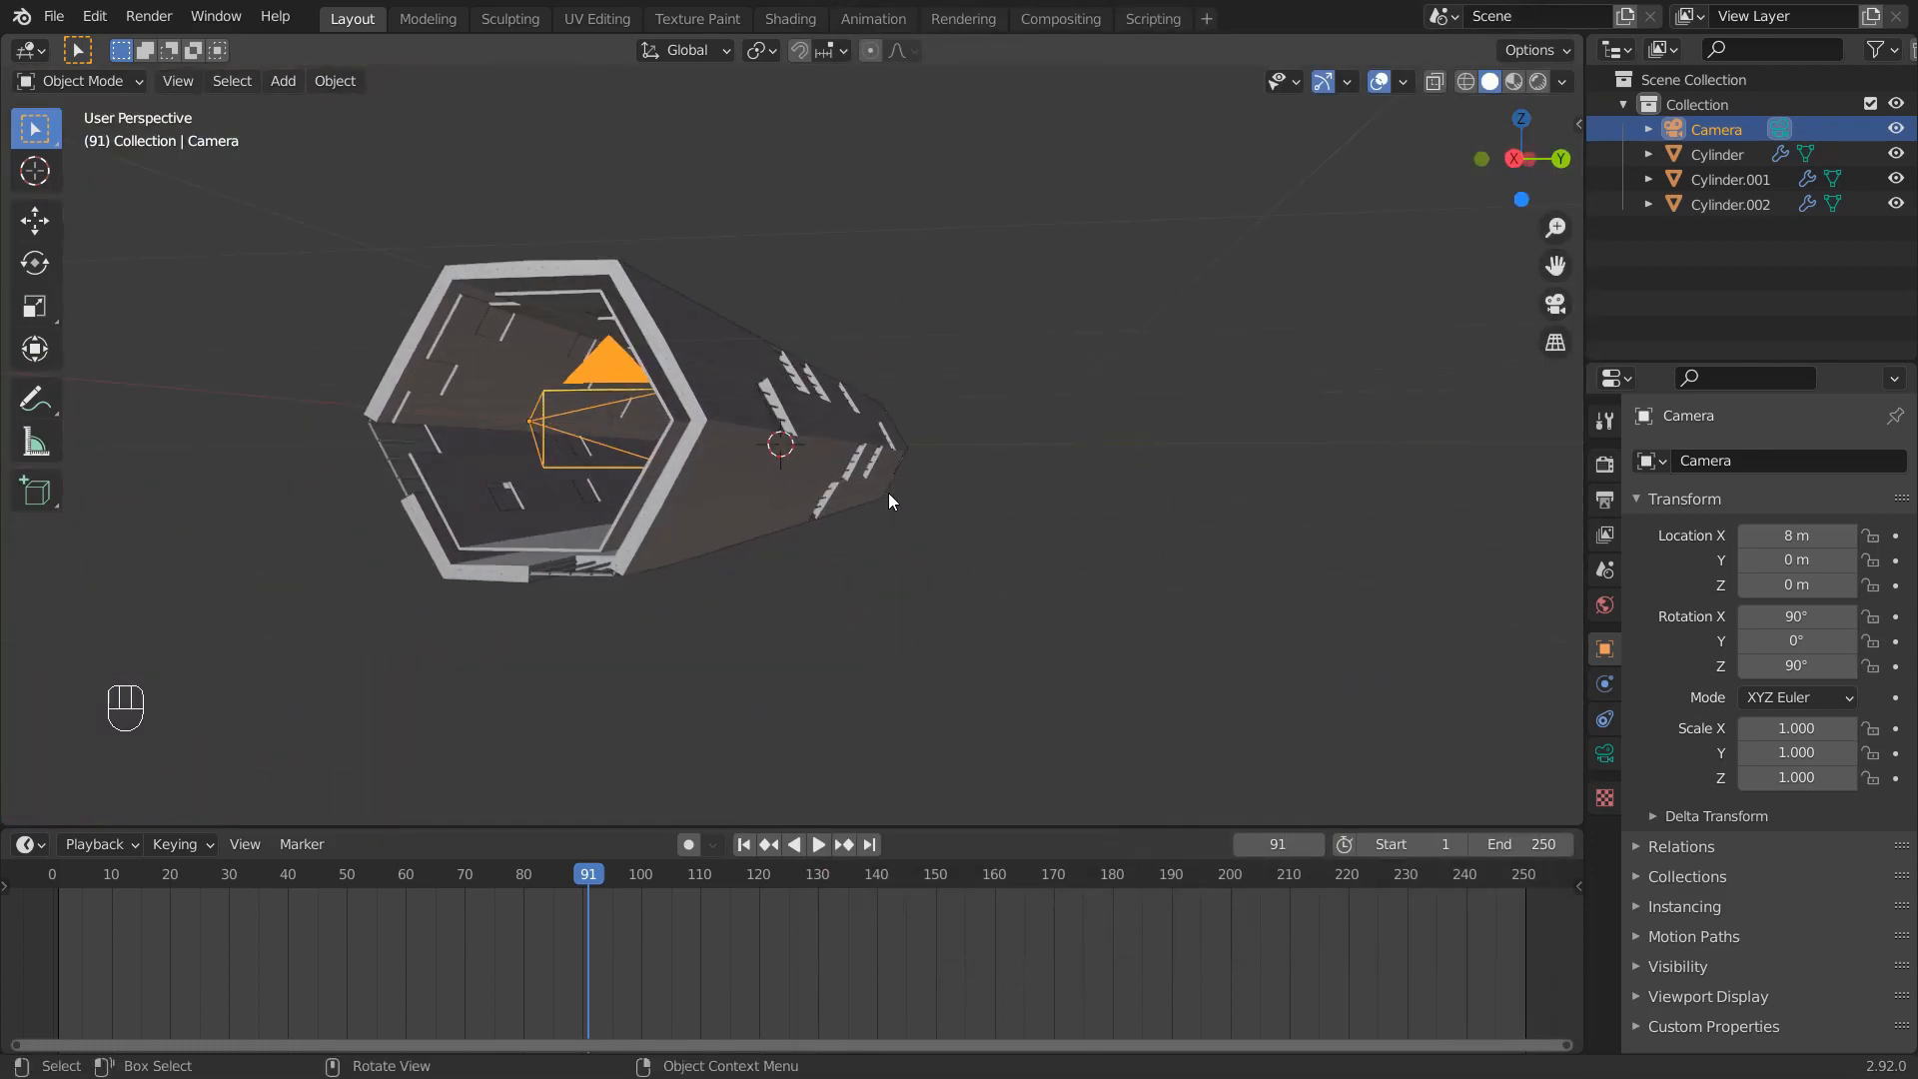
key(KP_0)
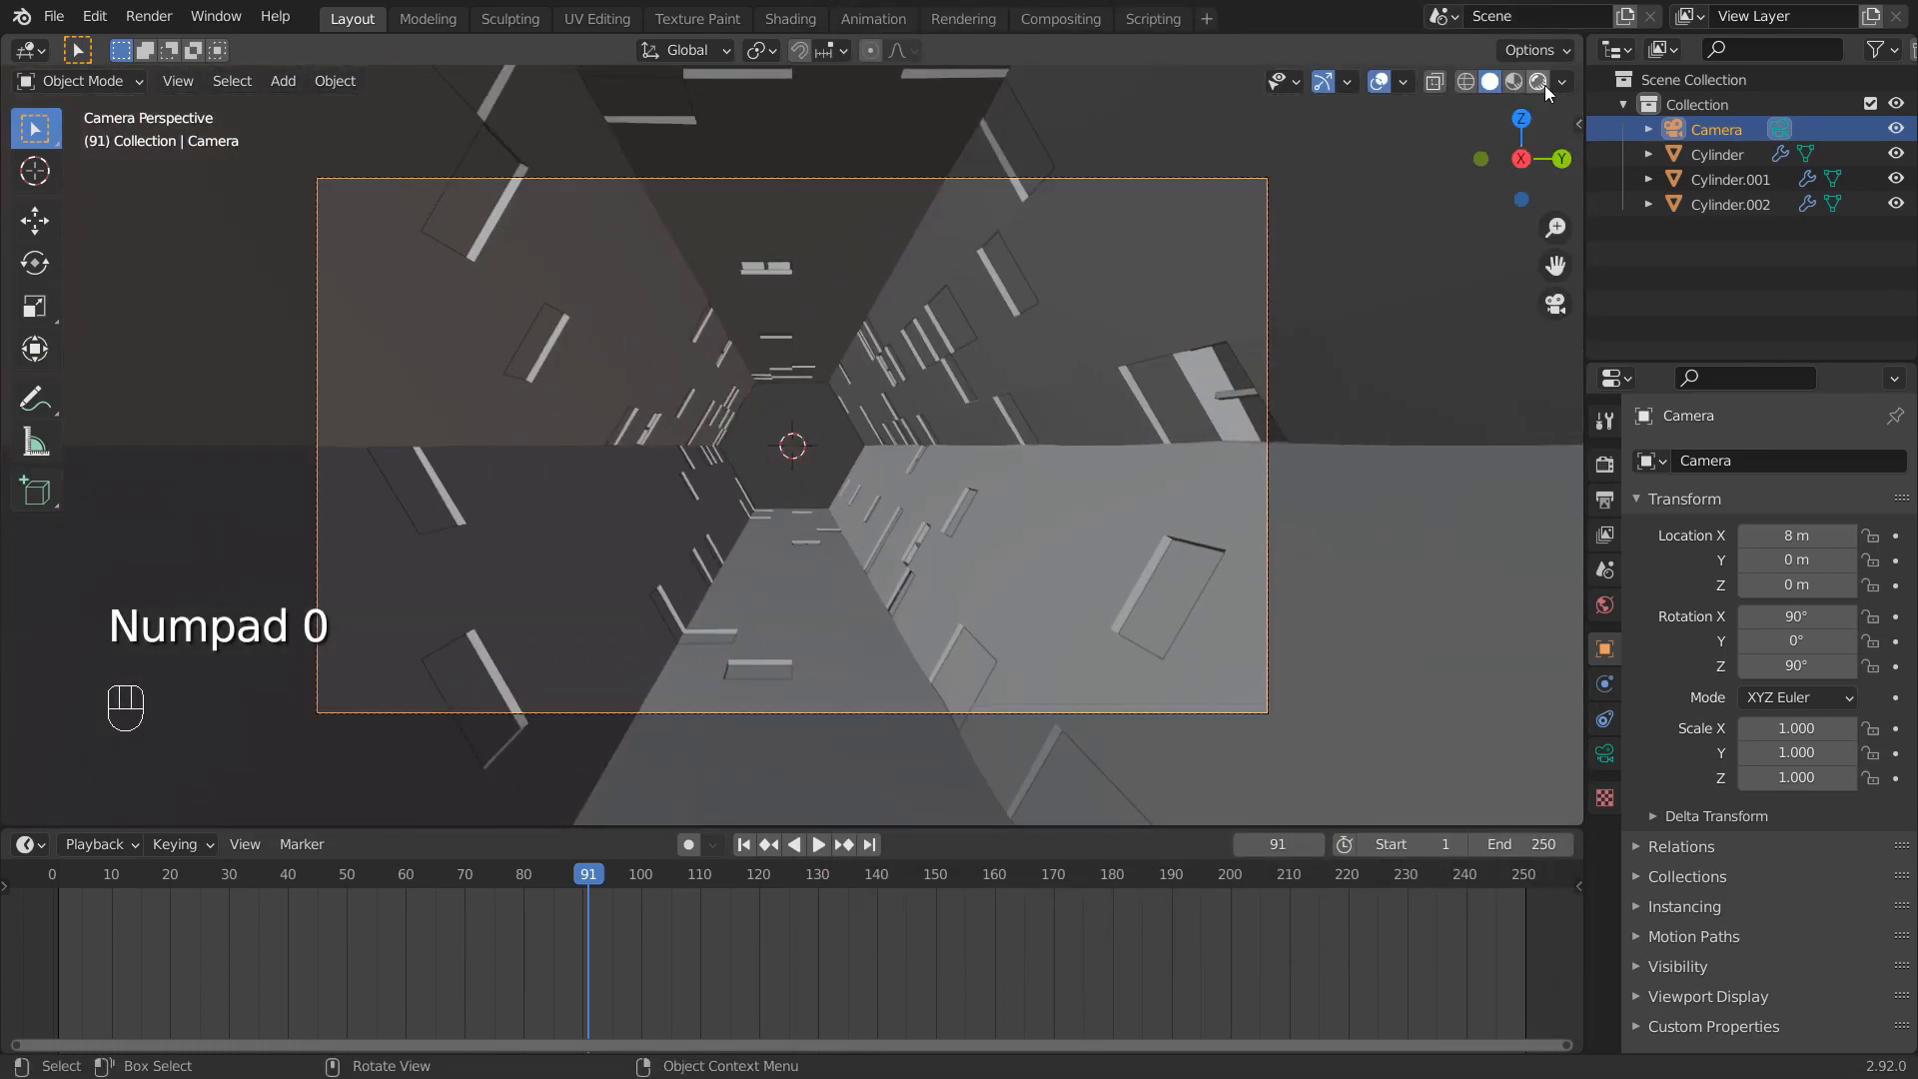
click(1542, 86)
Rename the Cylinder.001 object, which carries the Wireframe modifier, to wireframe
click(1728, 206)
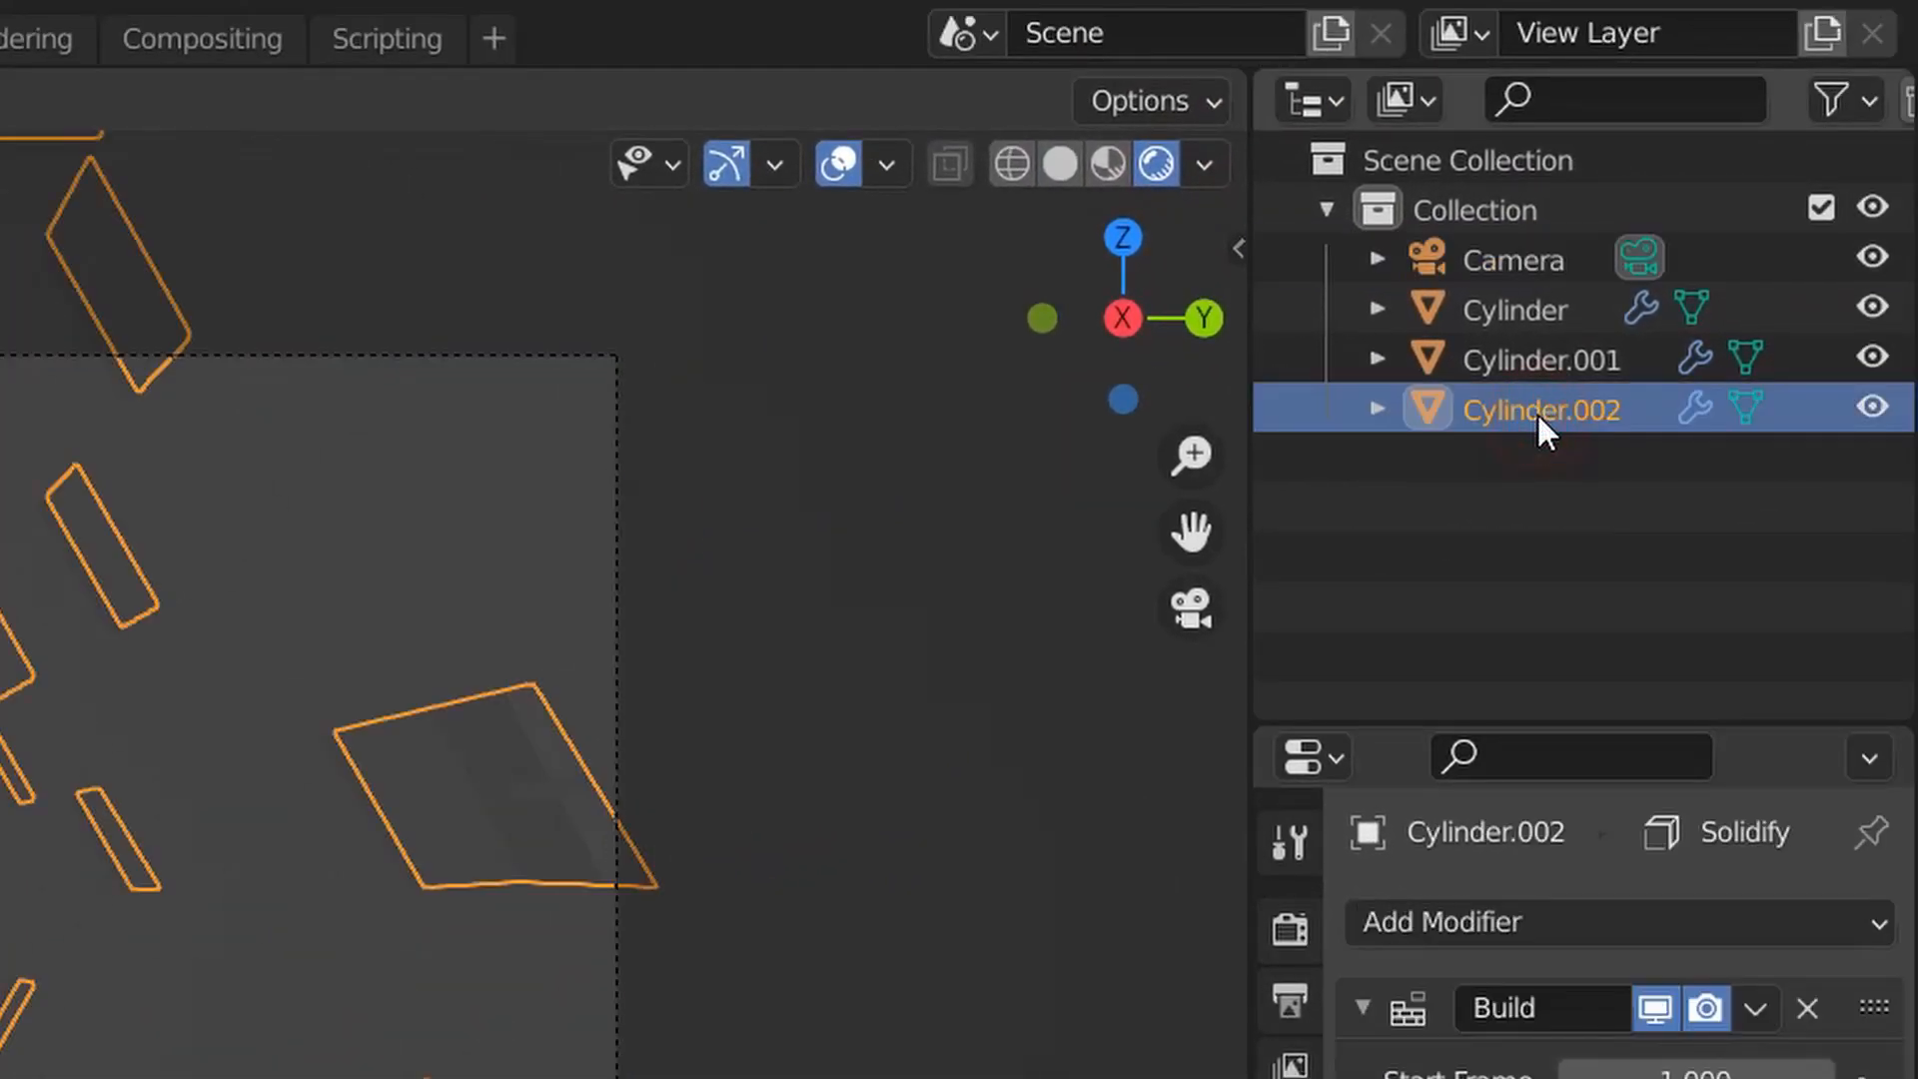
click(1528, 361)
double_click(1531, 362)
text(wireframe)
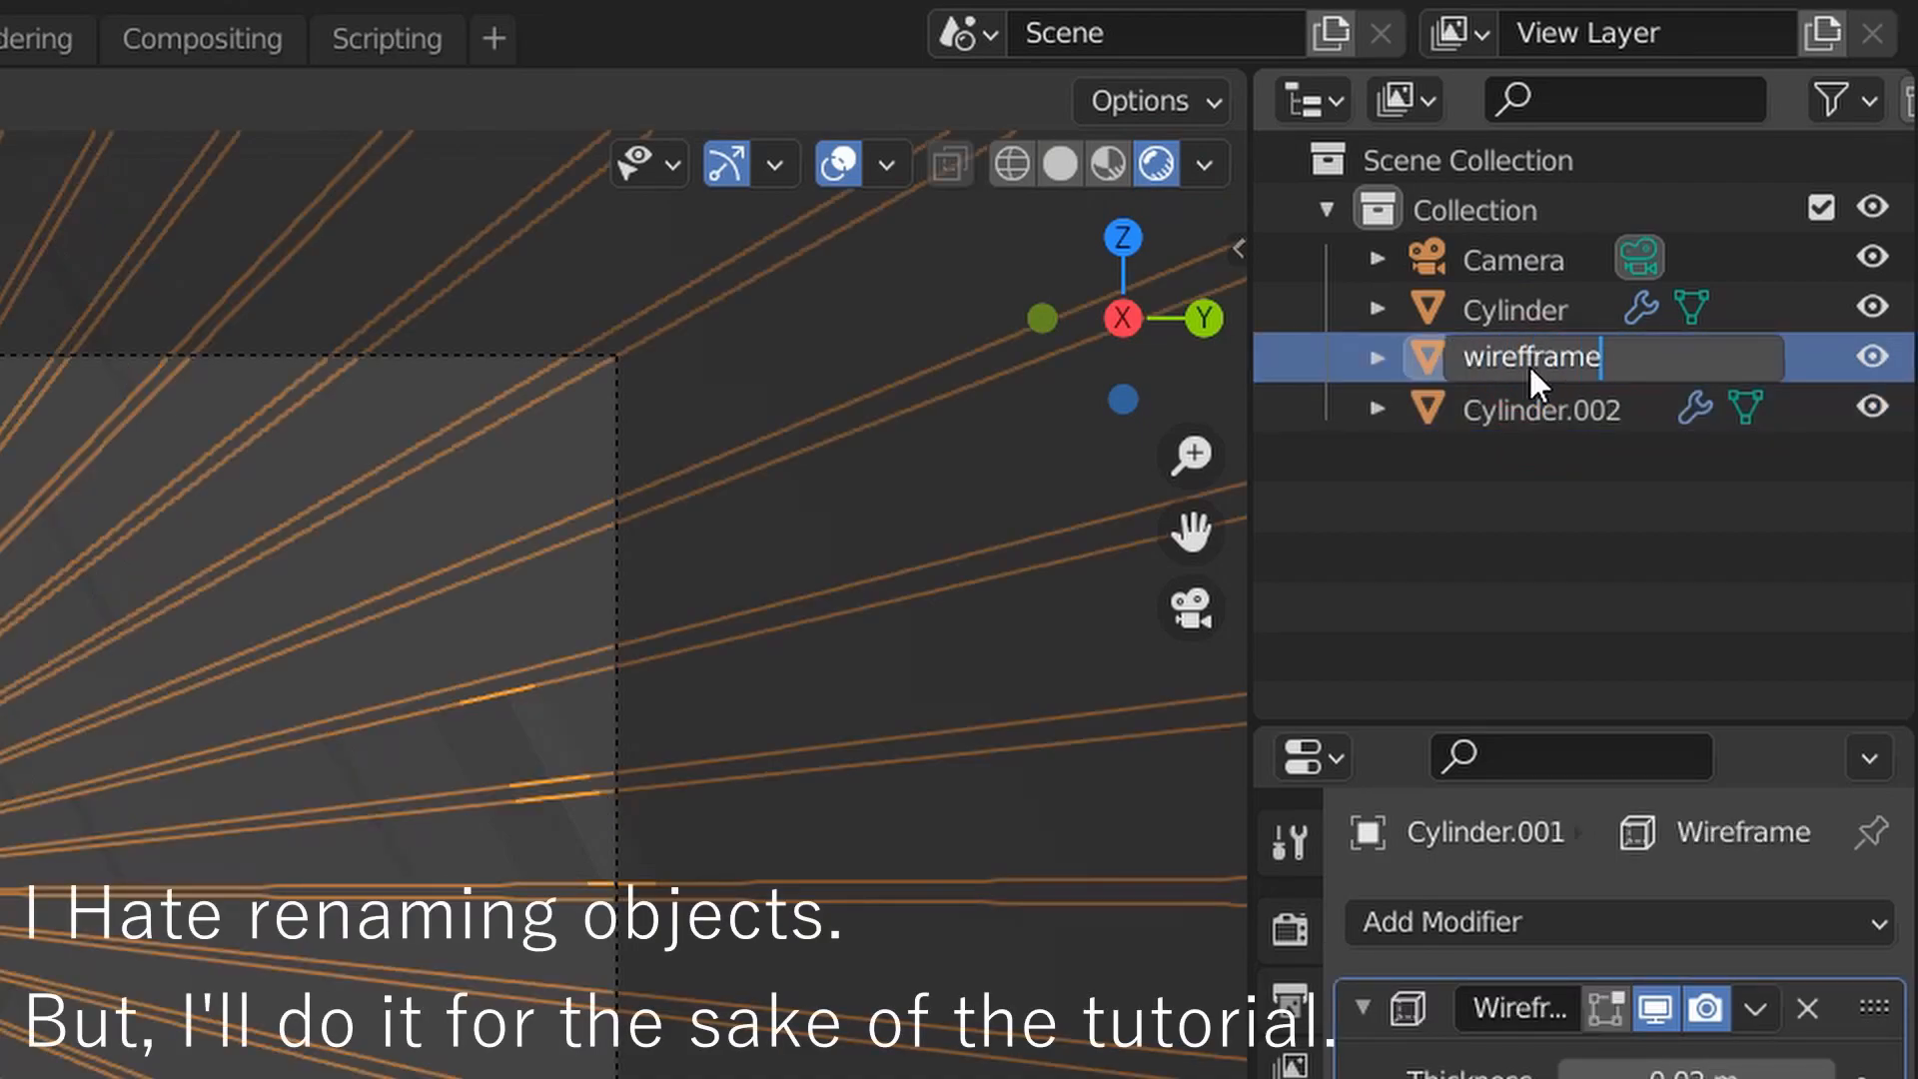
key(Return)
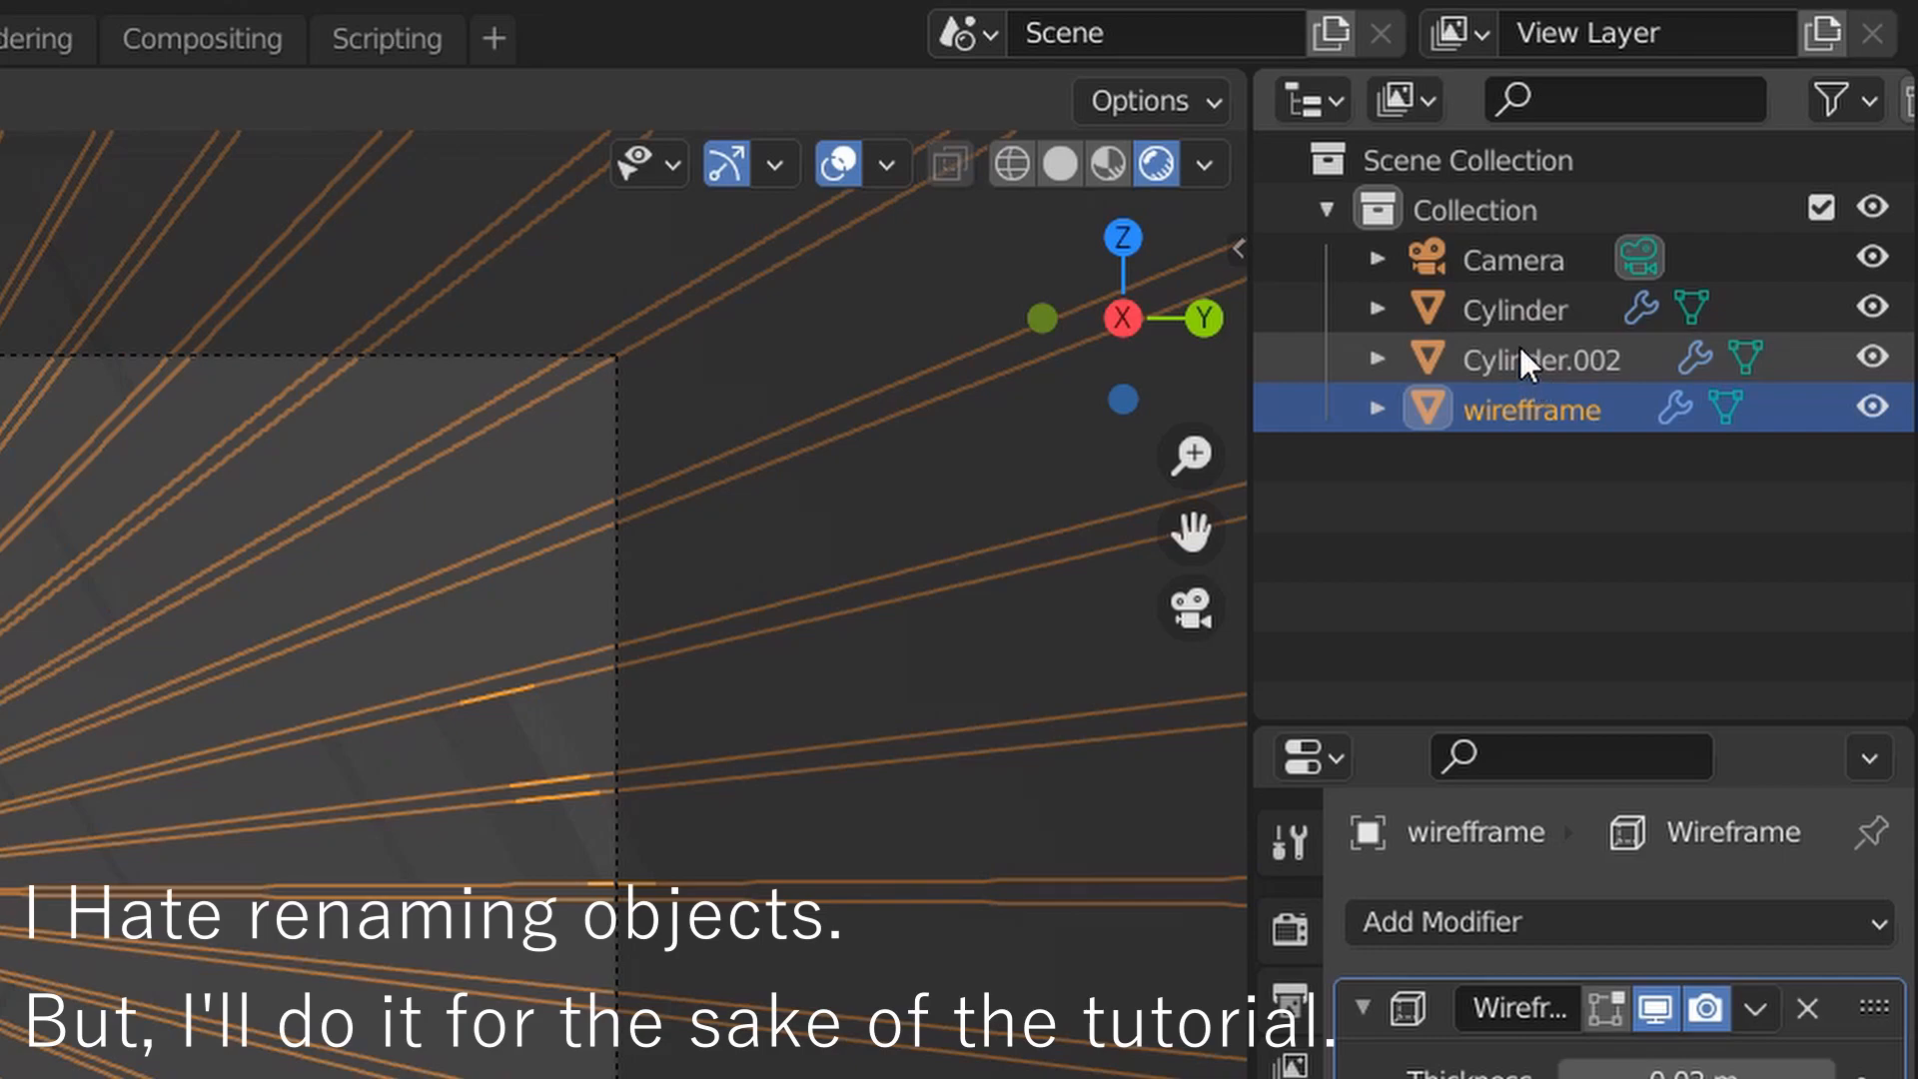
Rename Cylinder.002 to interior and Cylinder to exterior, and correct the spelling of the wireframe object's name
click(1518, 358)
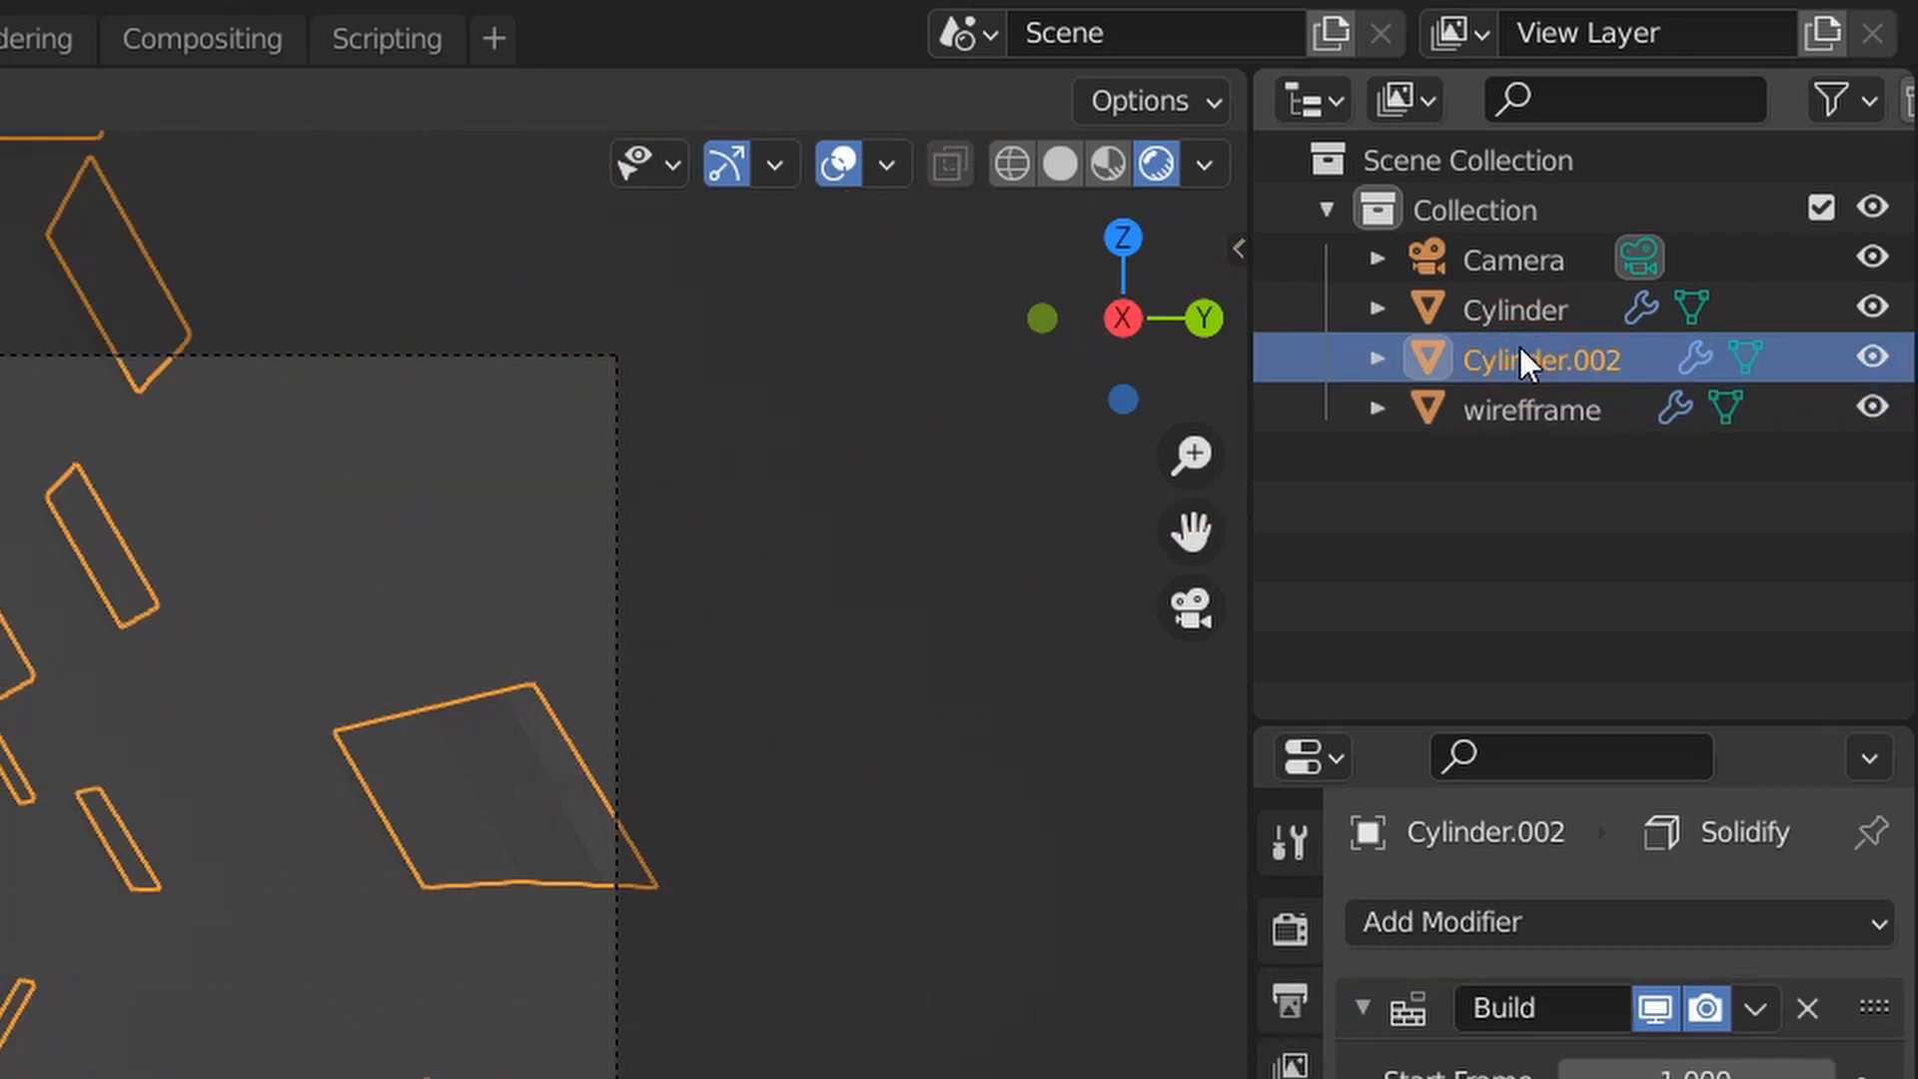
double_click(1520, 358)
text(inner)
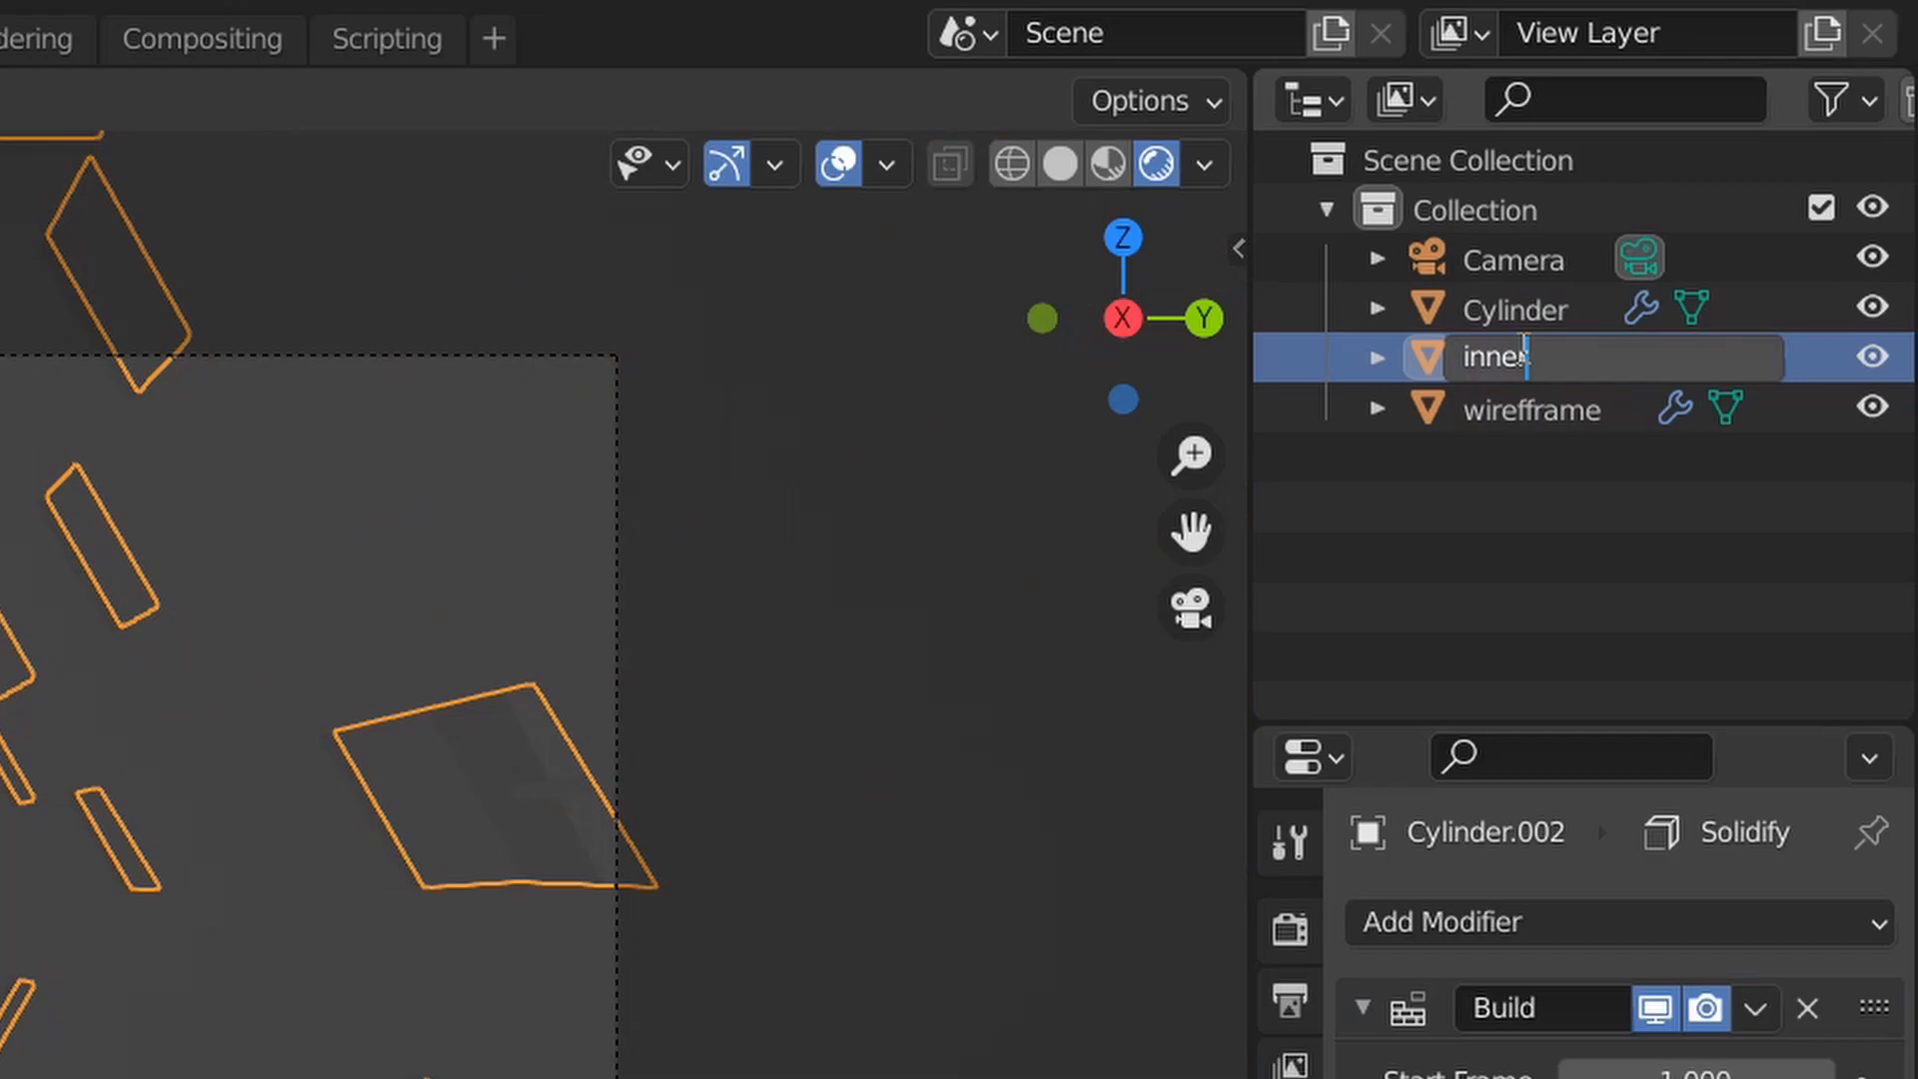
key(Return)
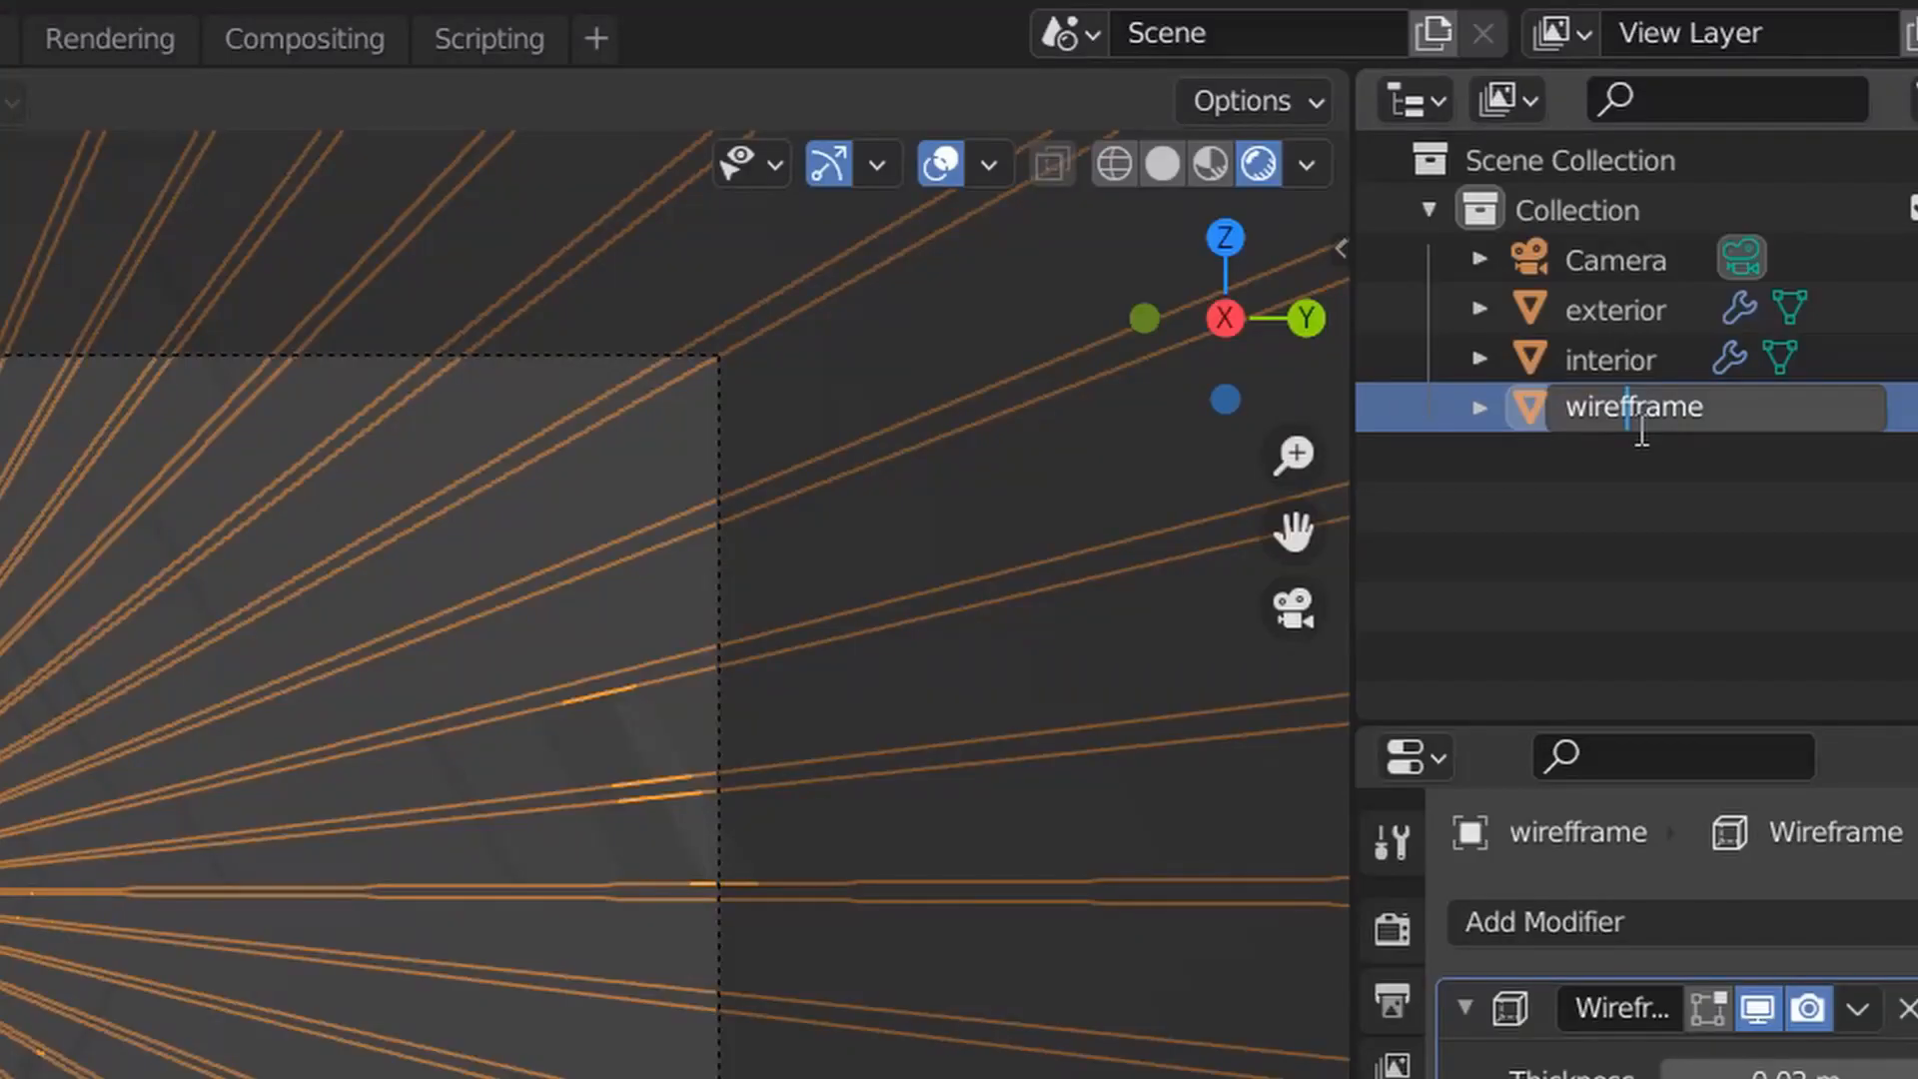
click(1637, 424)
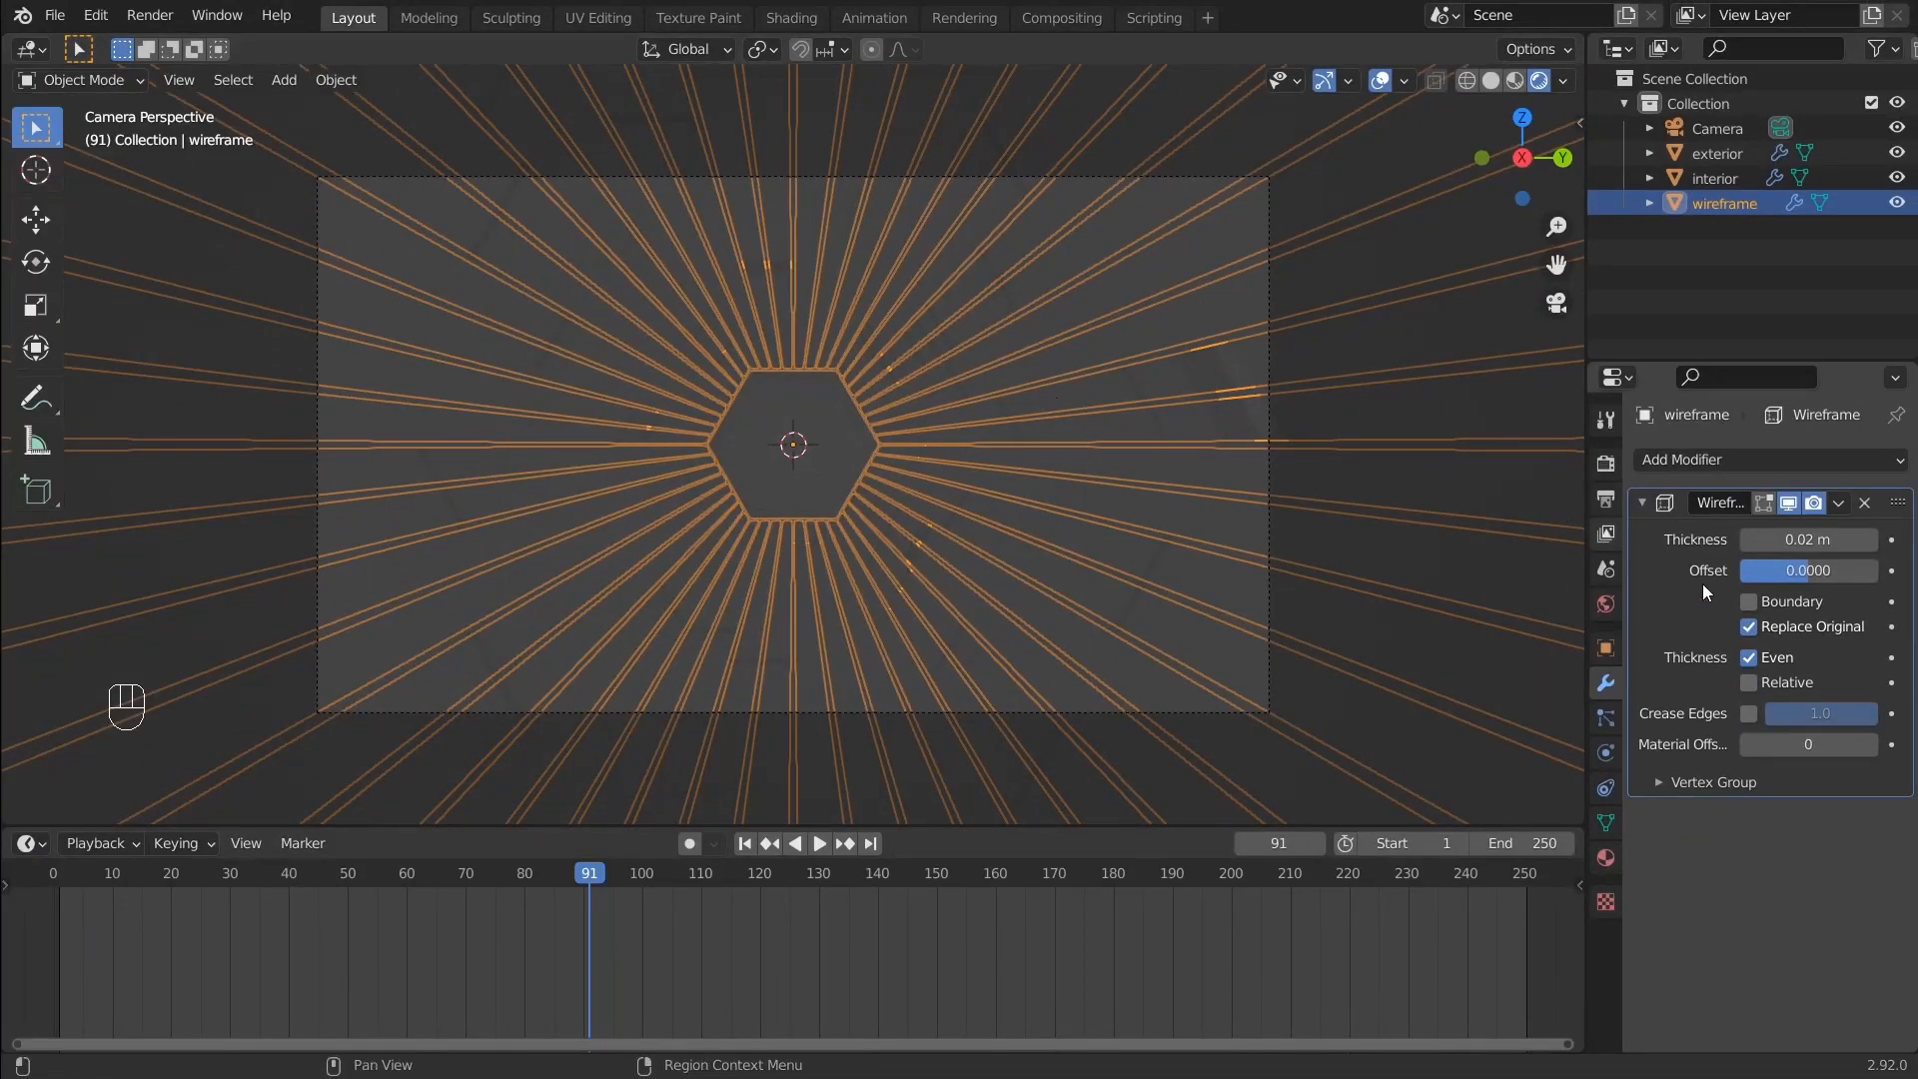
Darken the world background colour to black
click(1605, 604)
drag(1823, 655, 1698, 655)
Set the Eevee render and viewport samples to 48 and enable Bloom, Screen Space Reflections and Motion Blur
click(1606, 463)
drag(1819, 542, 1819, 560)
key(Return)
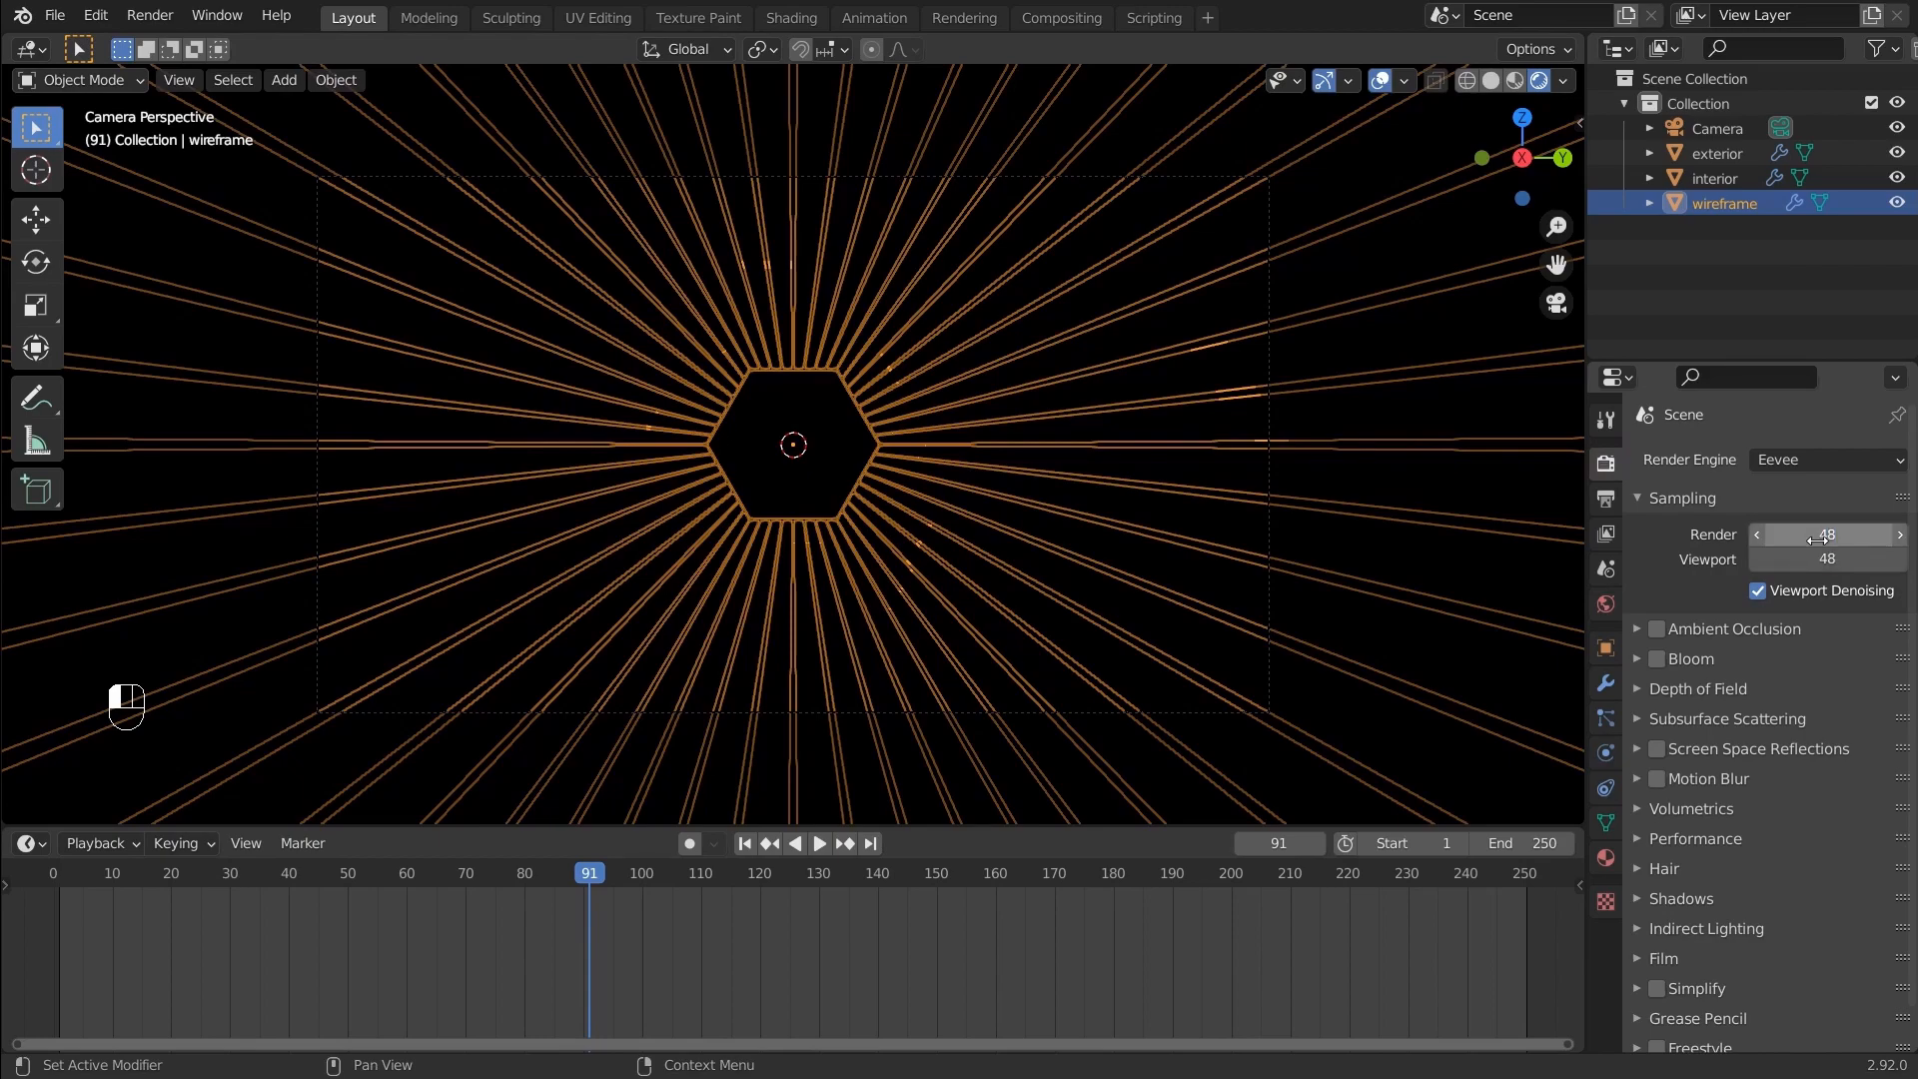
click(1657, 660)
click(1651, 668)
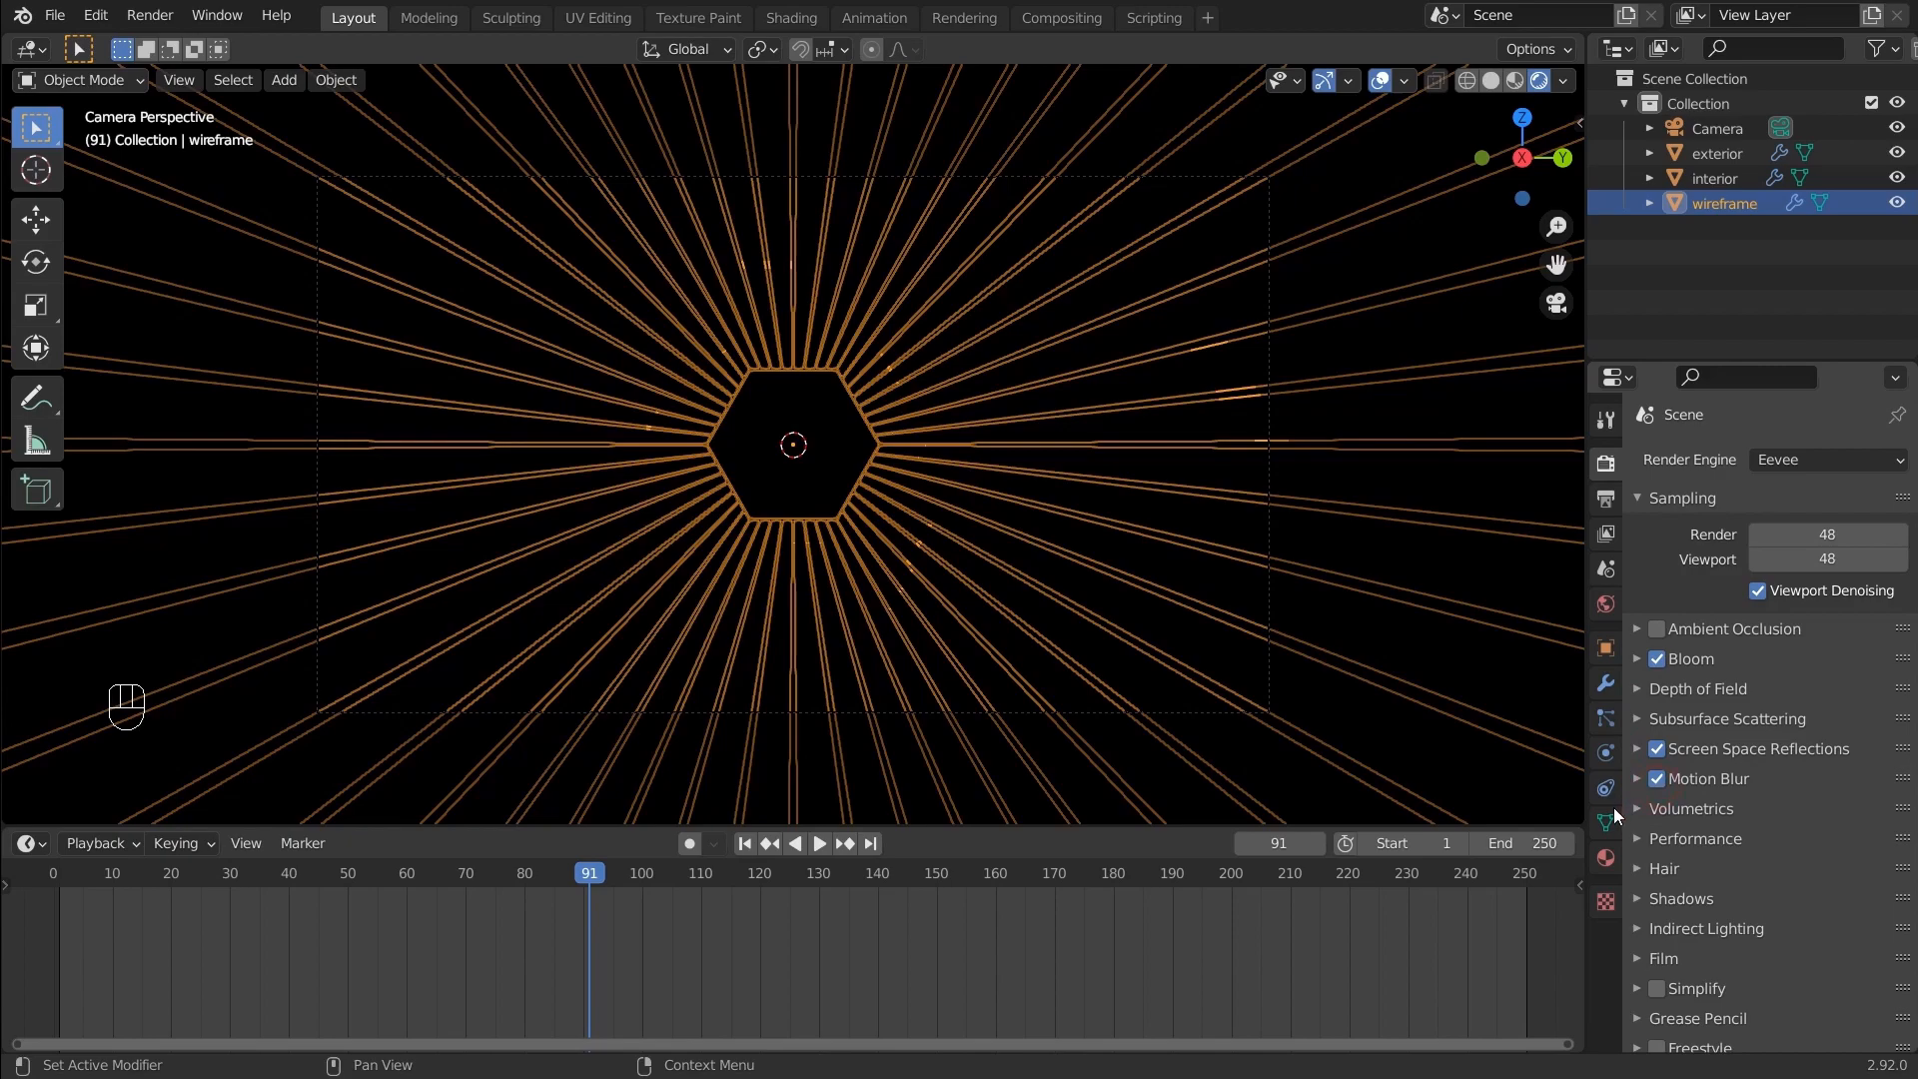
Create a new material on the wireframe object and name it wireframe
click(1607, 860)
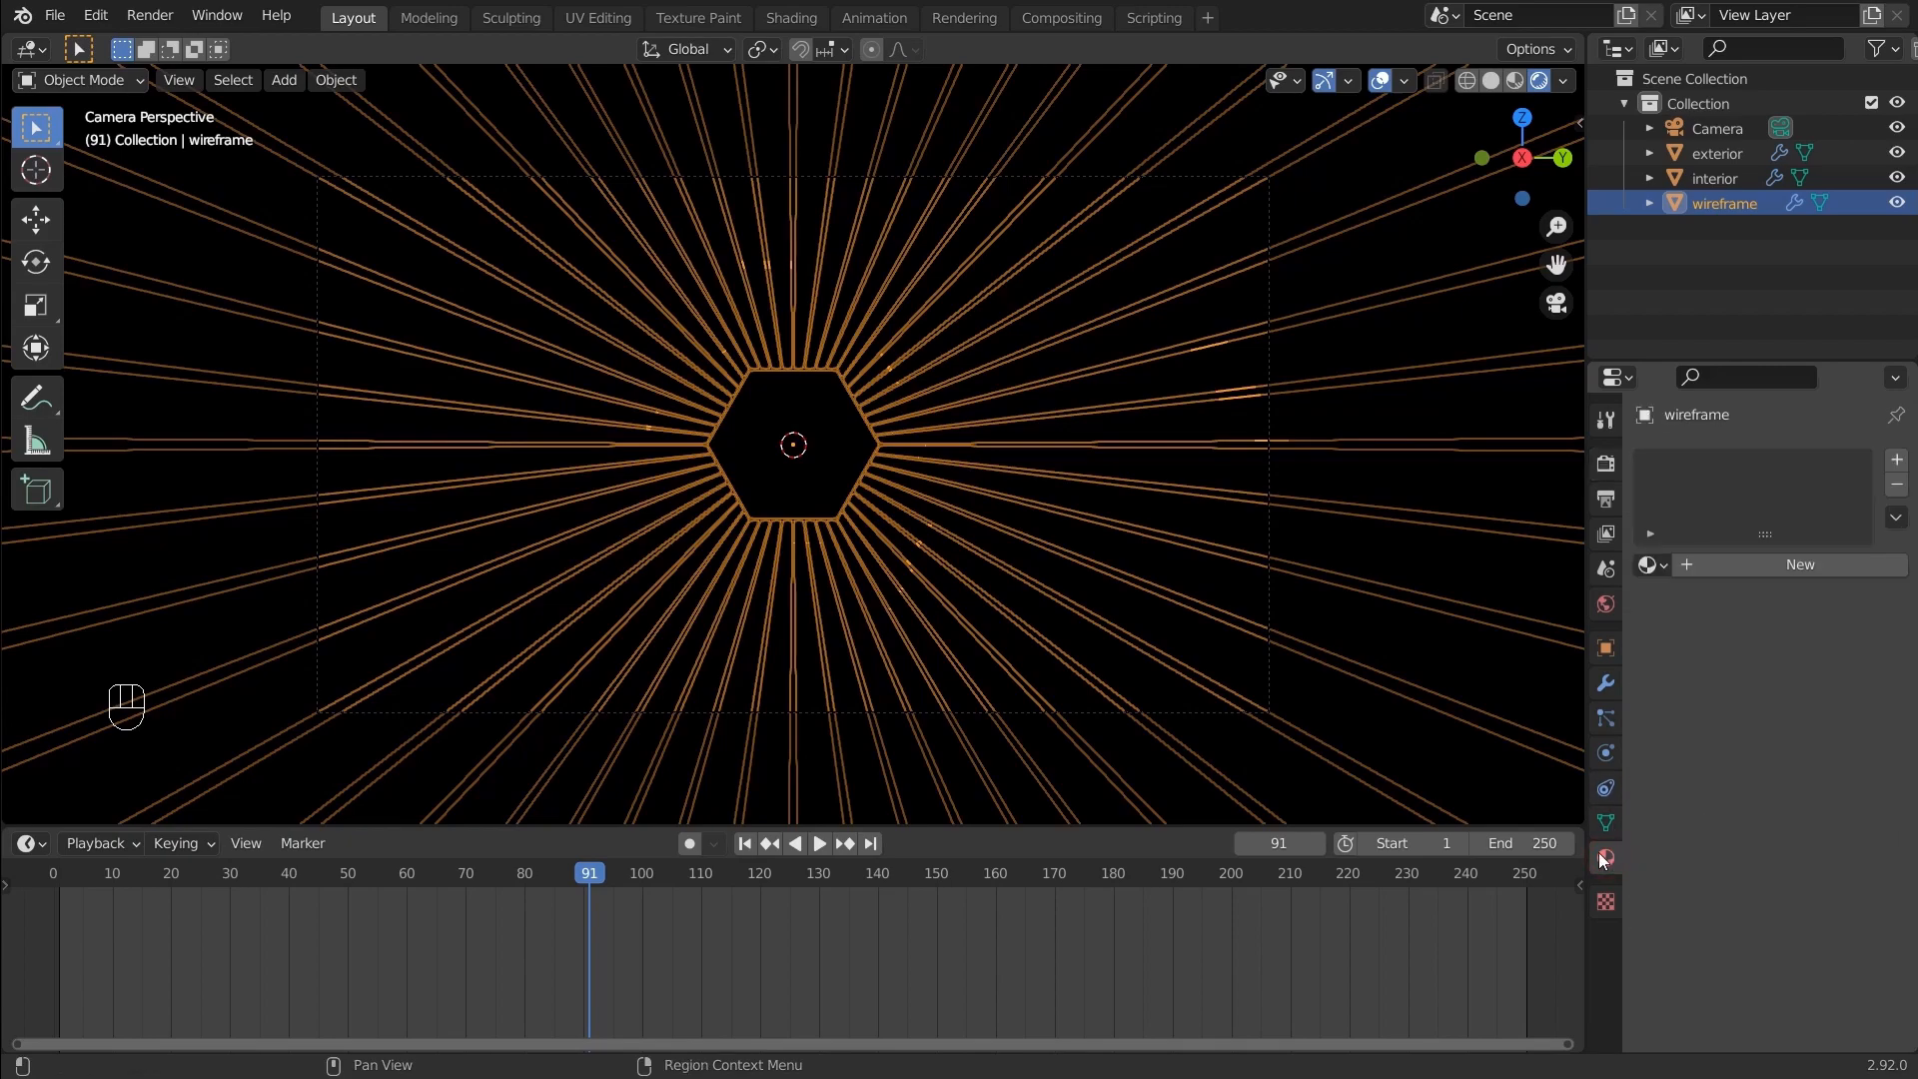
click(1753, 562)
key(BackSpace)
text(wiref)
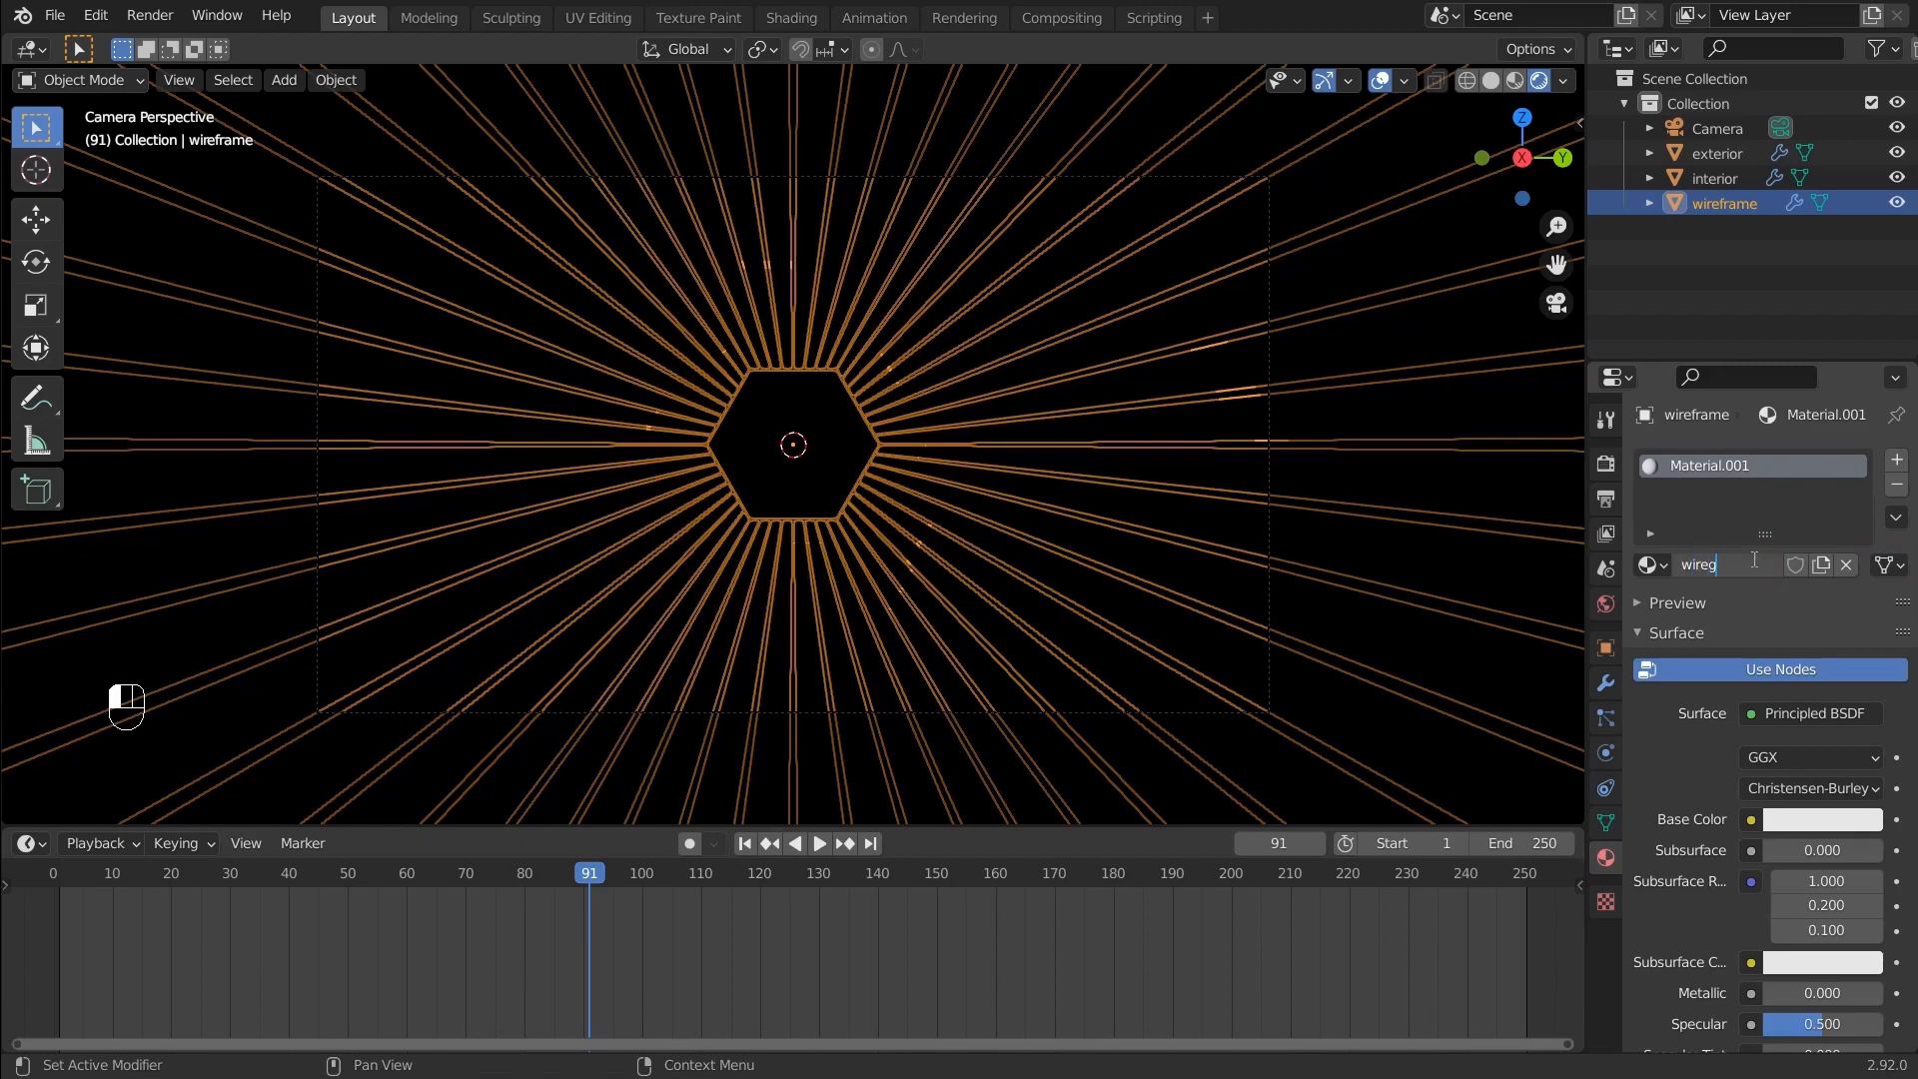
text(rame)
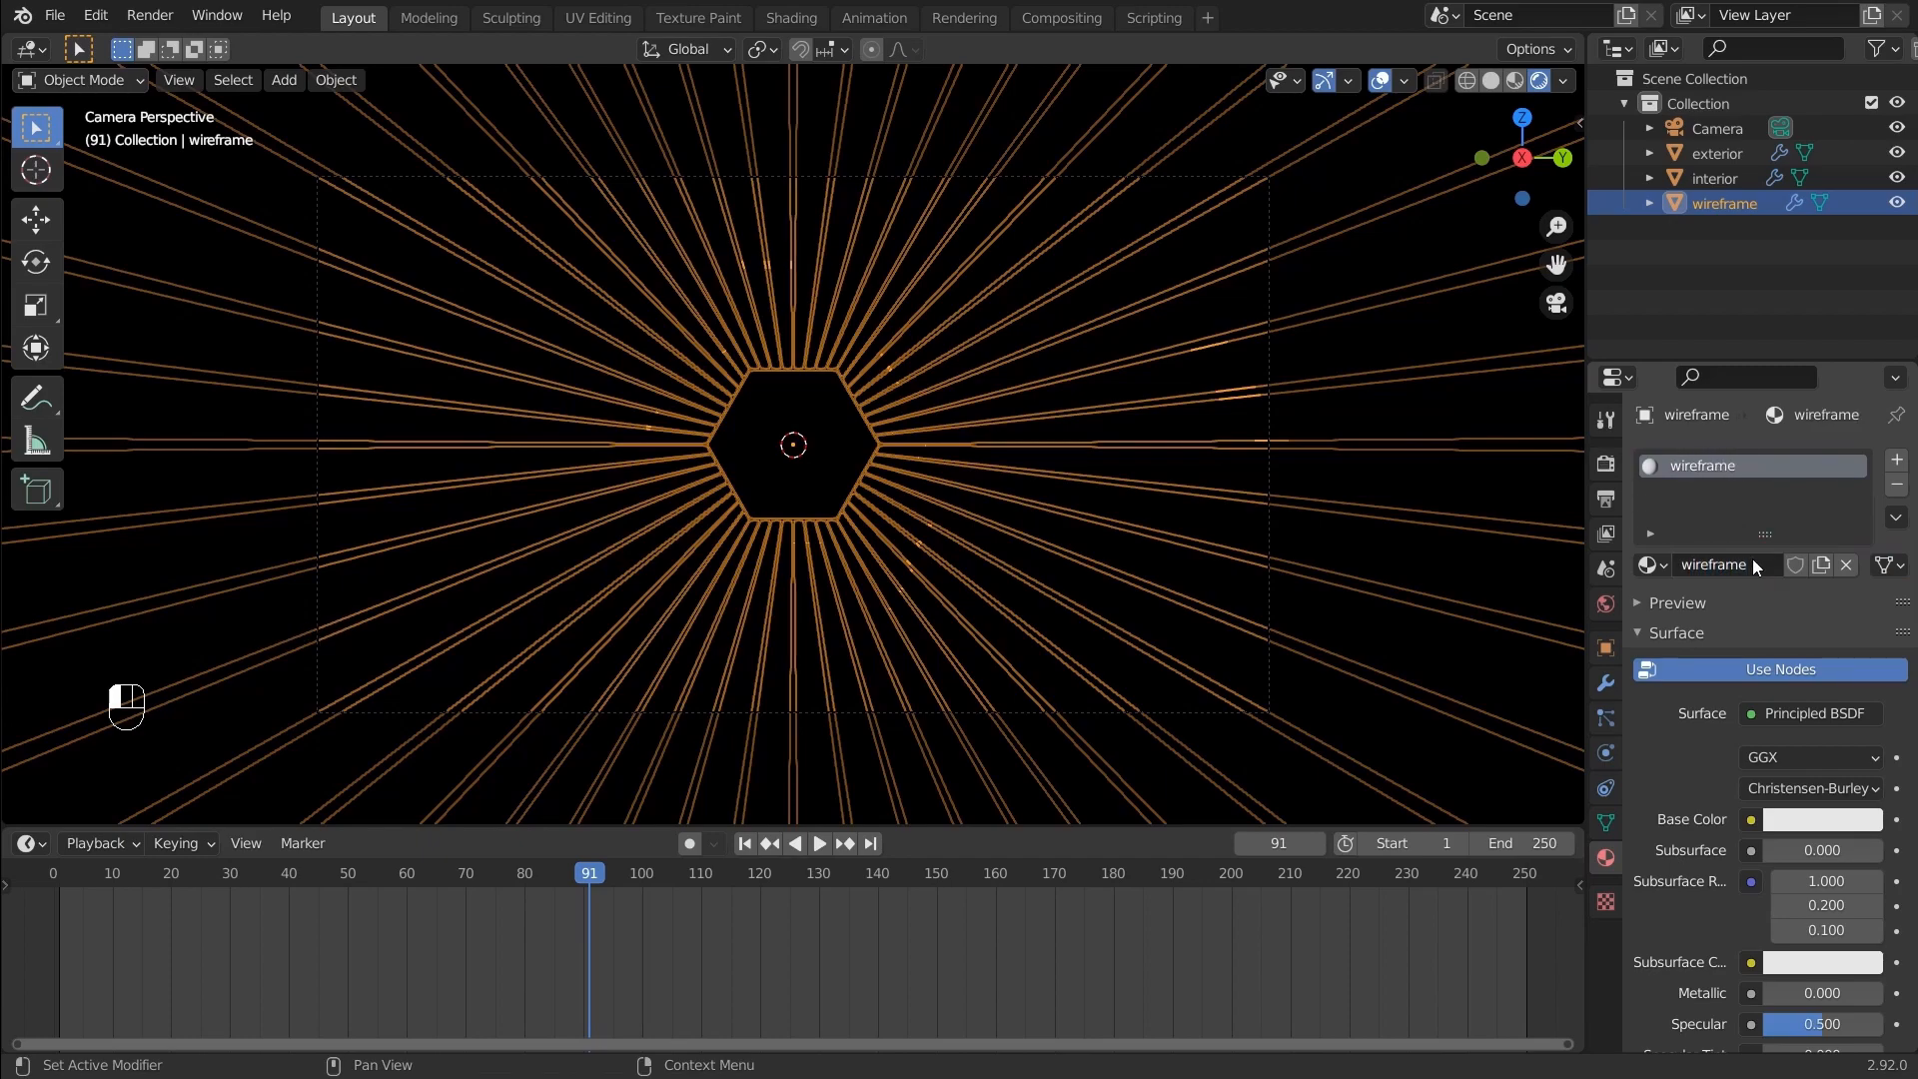
Change the wireframe material's surface shader to Emission with a strength of 20
click(1764, 877)
click(1790, 716)
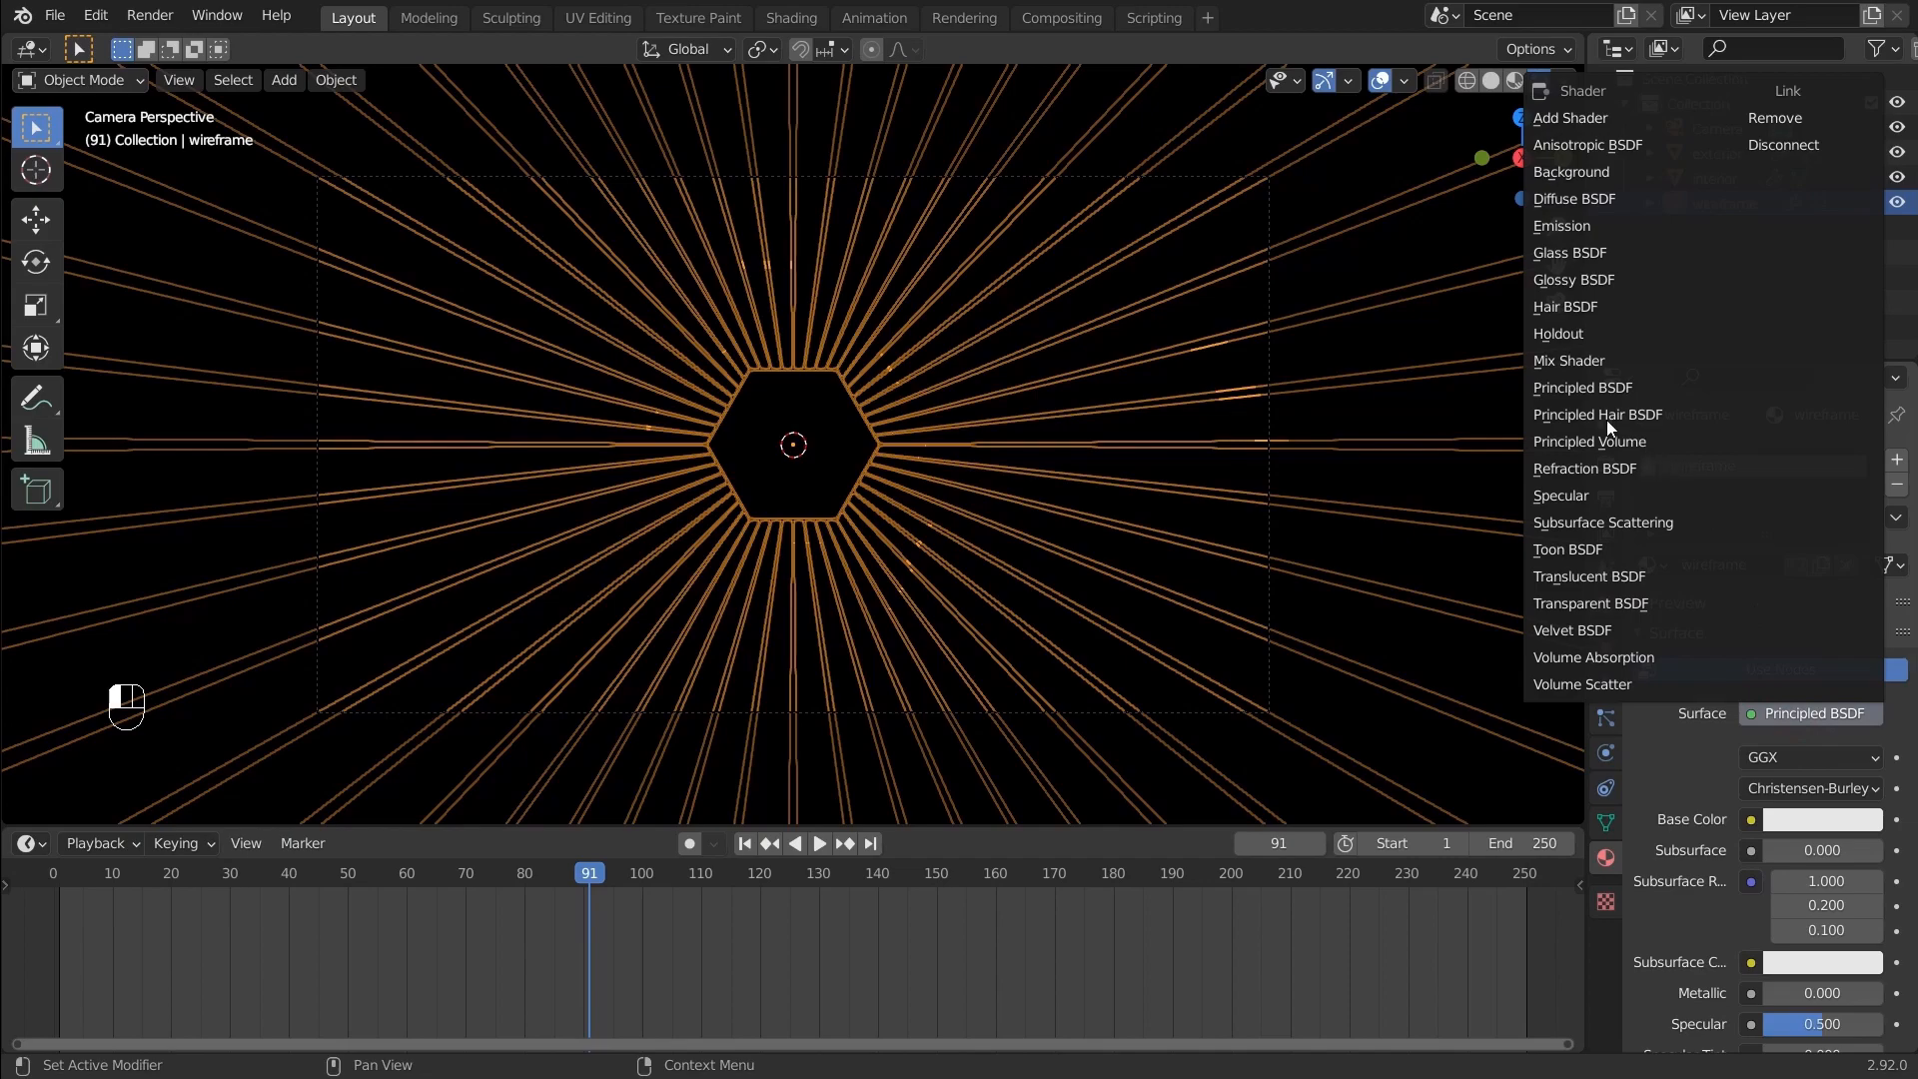
click(1562, 226)
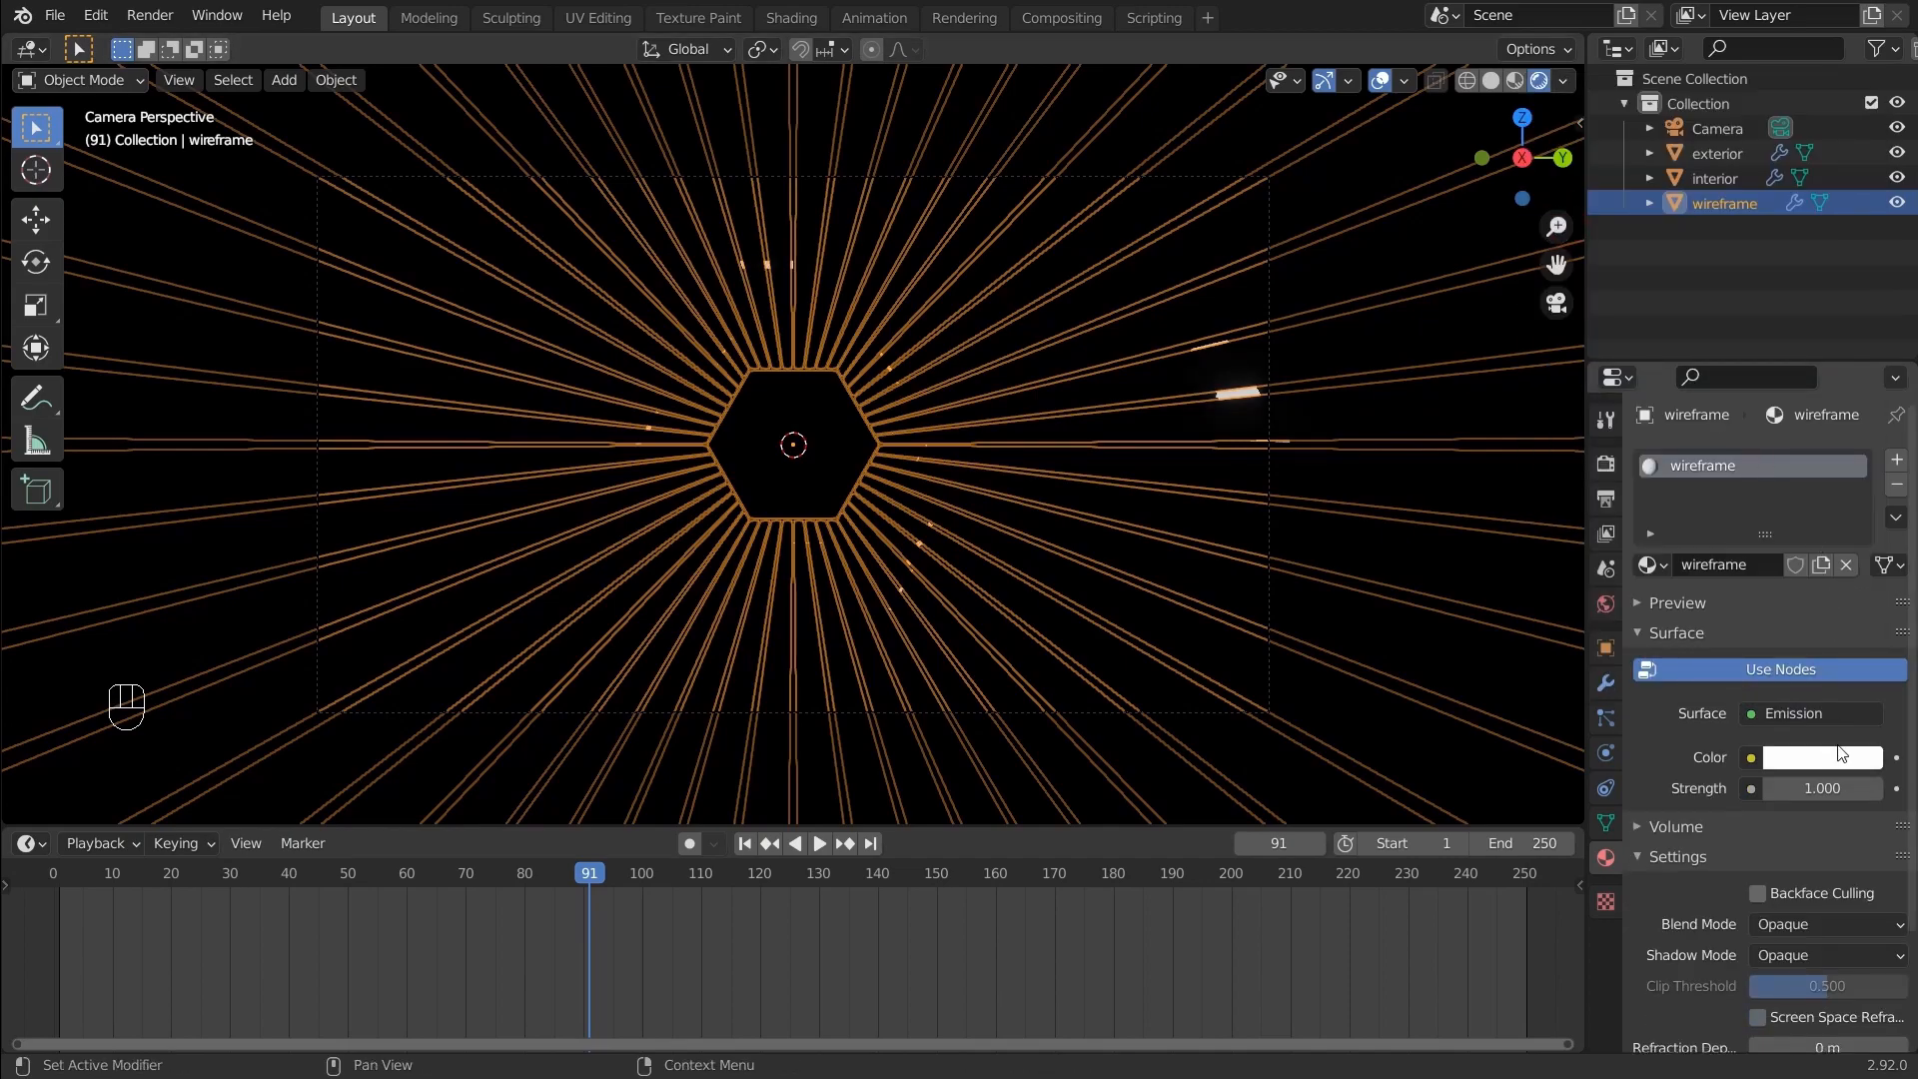
double_click(1831, 787)
text(20)
key(Return)
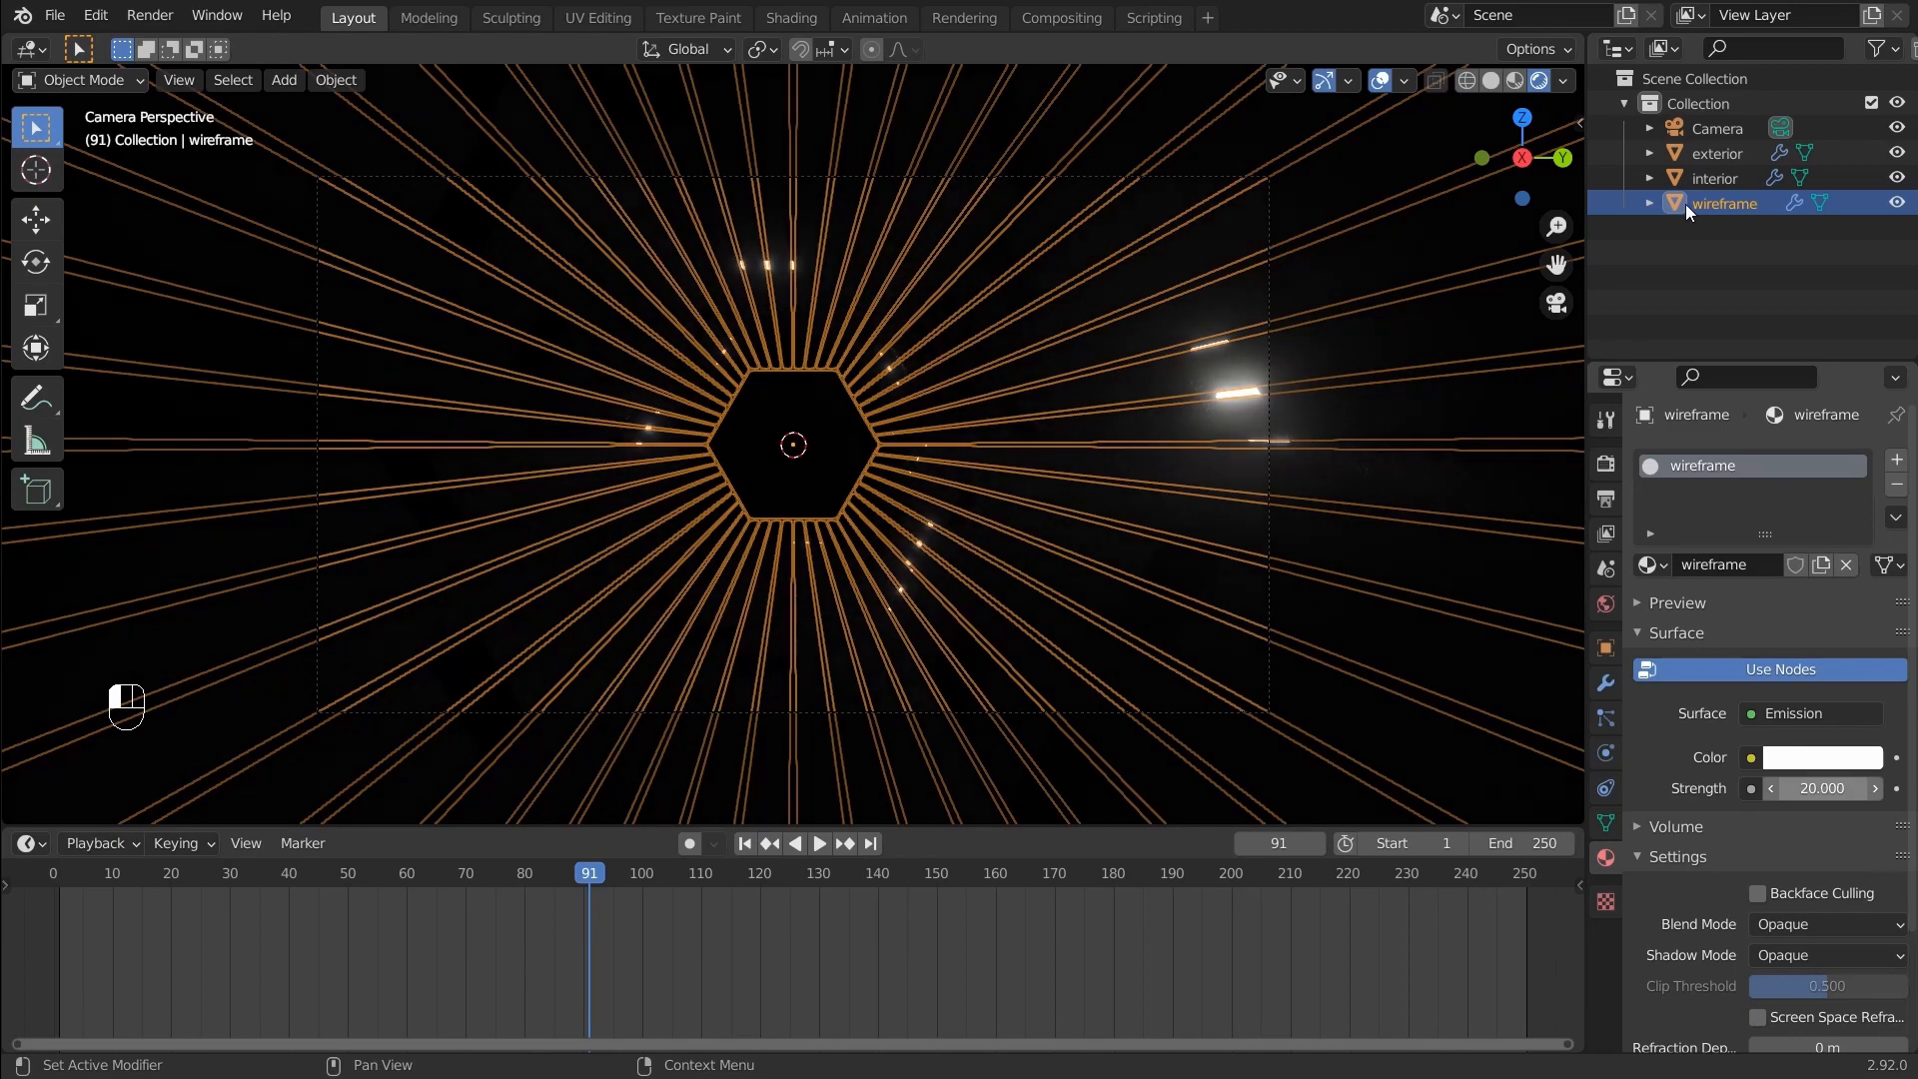
Hide the viewport overlays and set the wireframe emission colour to a saturated orange with hue 0.018
click(1379, 80)
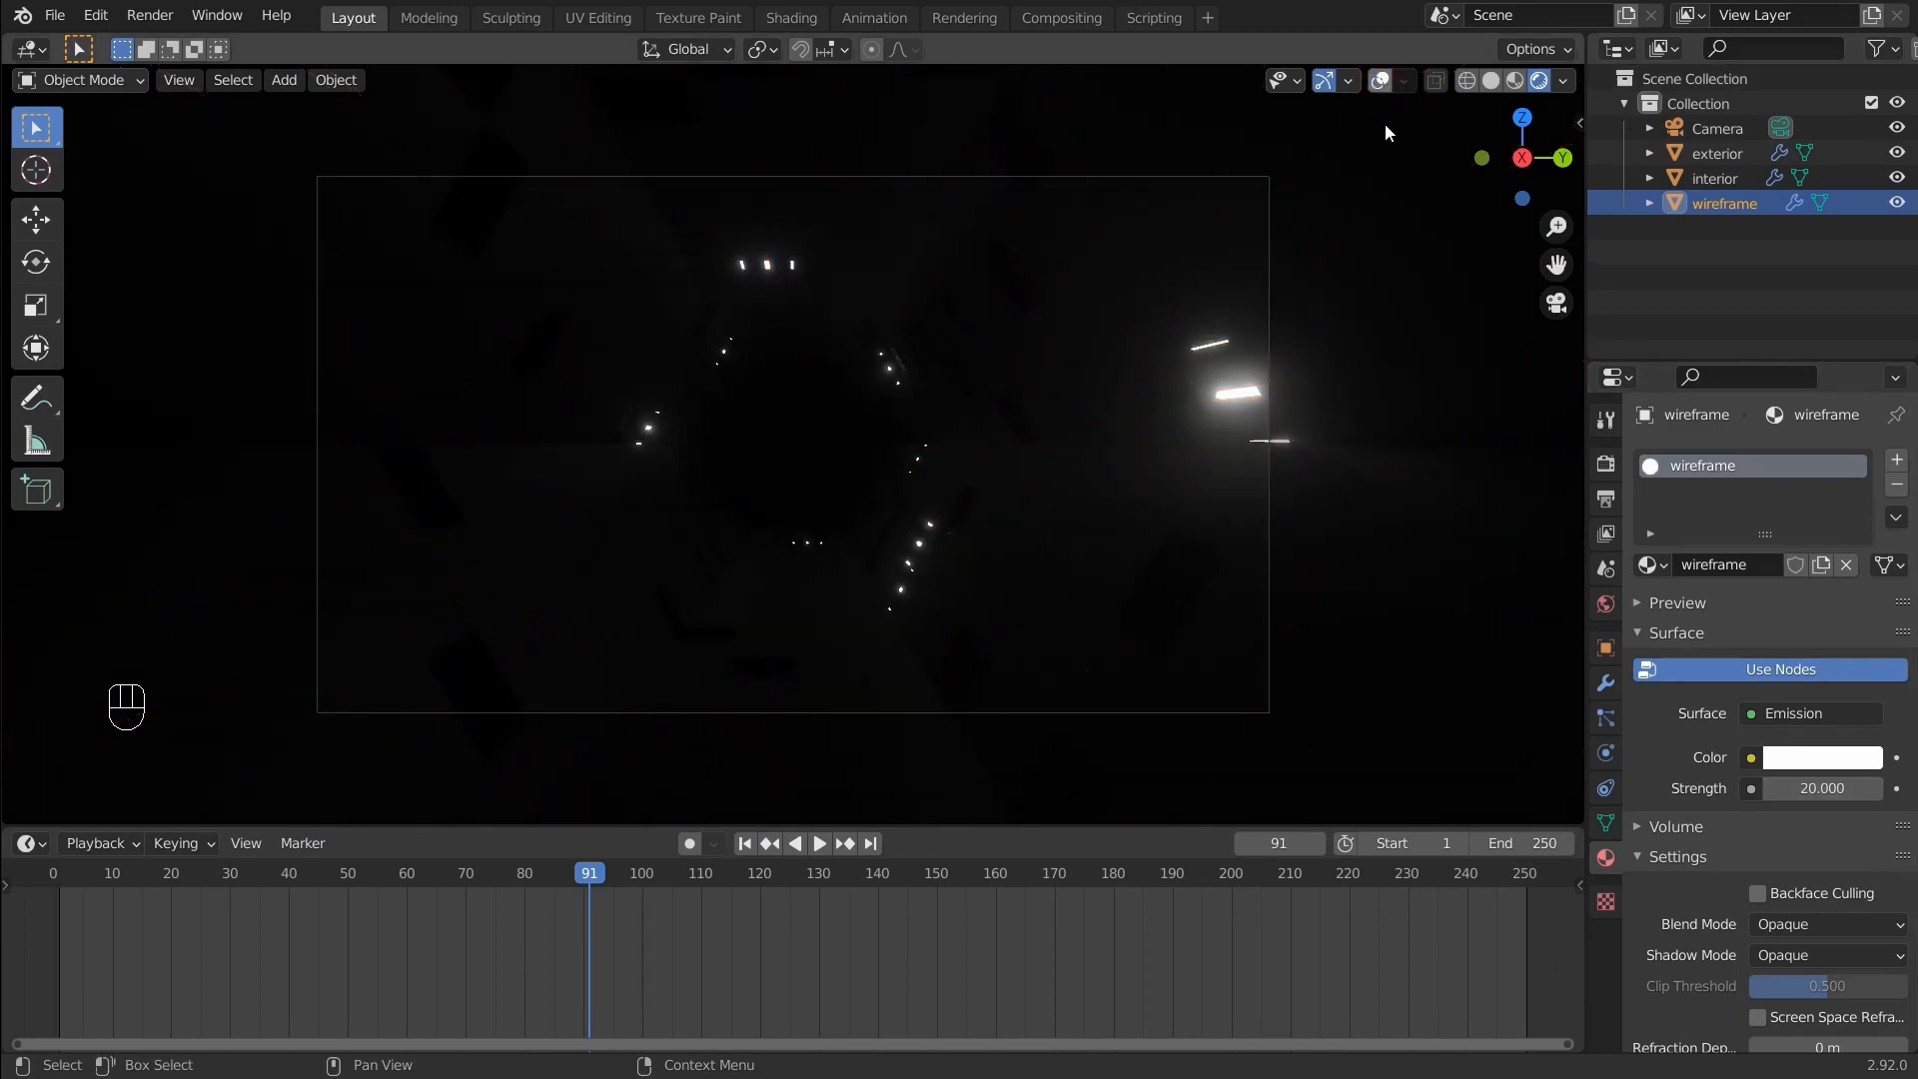
click(1834, 765)
click(1730, 578)
click(1728, 581)
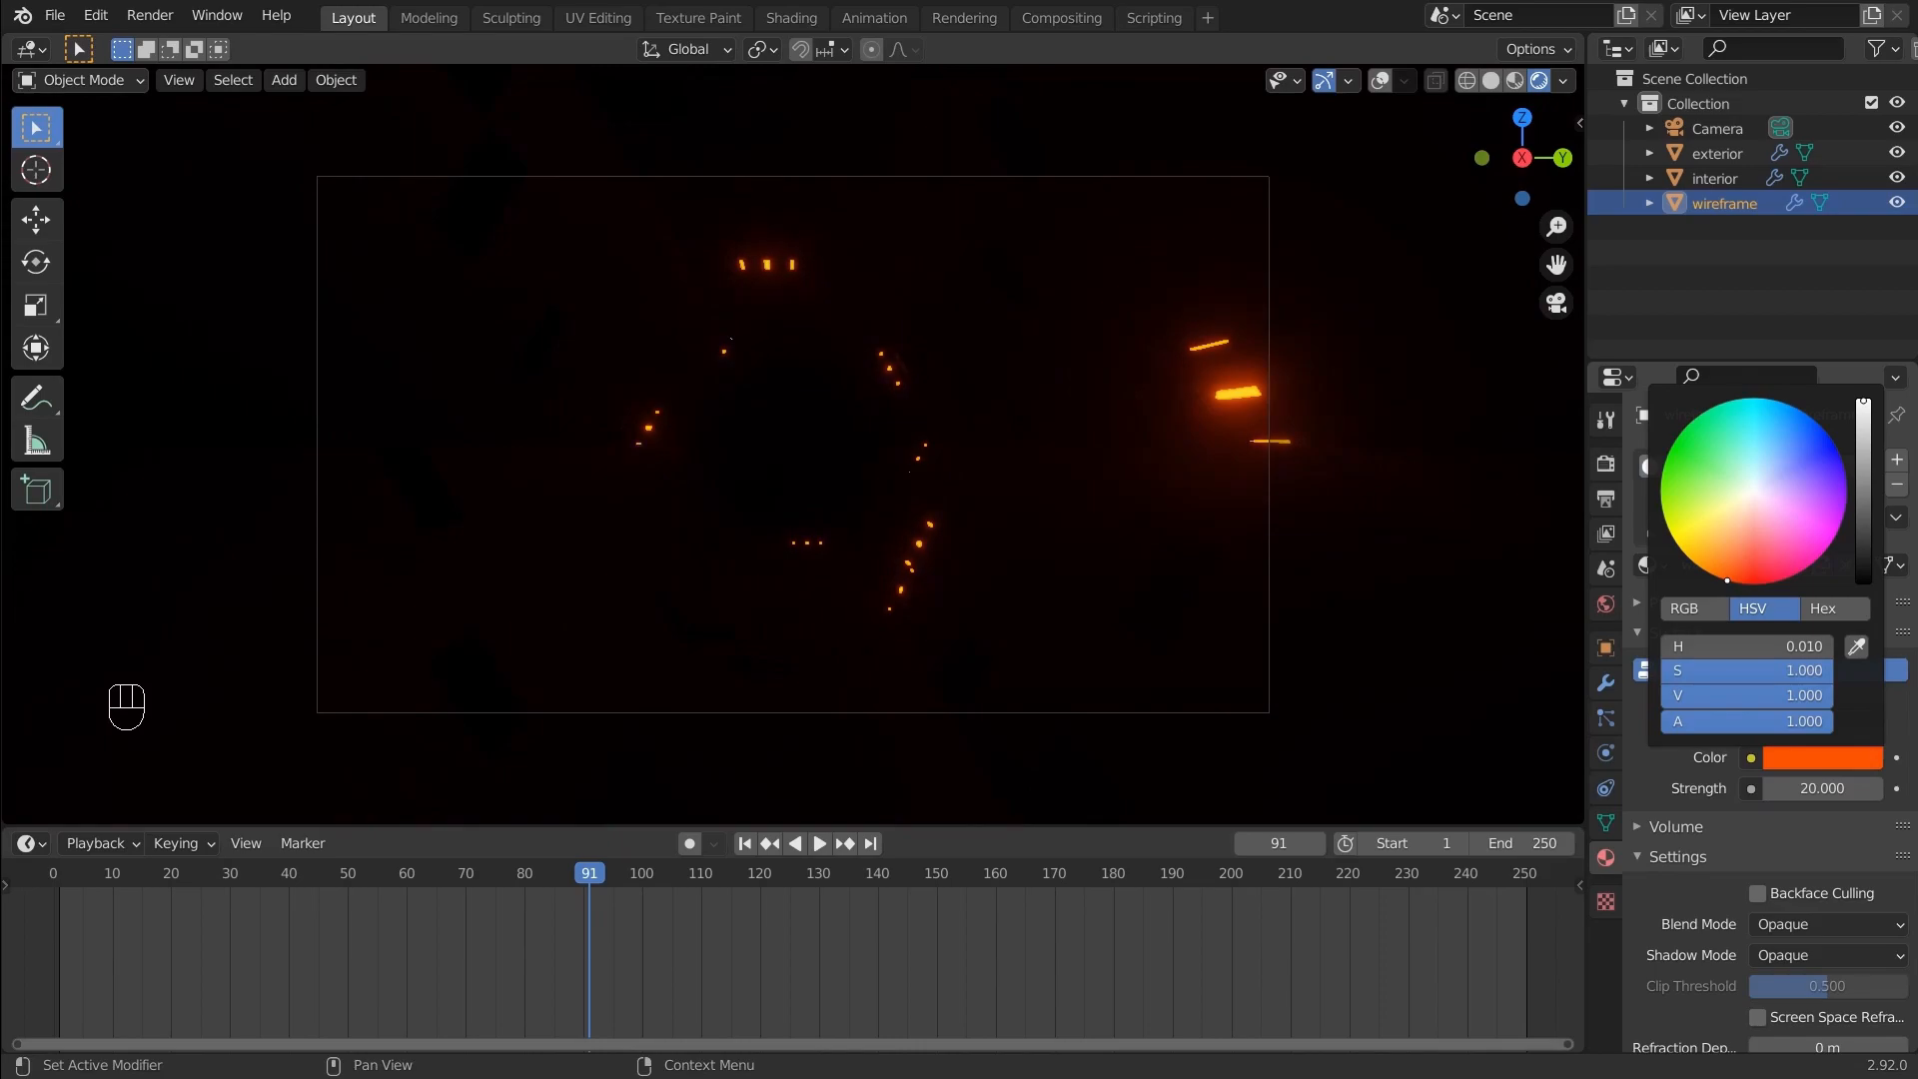
drag(1726, 579, 1718, 577)
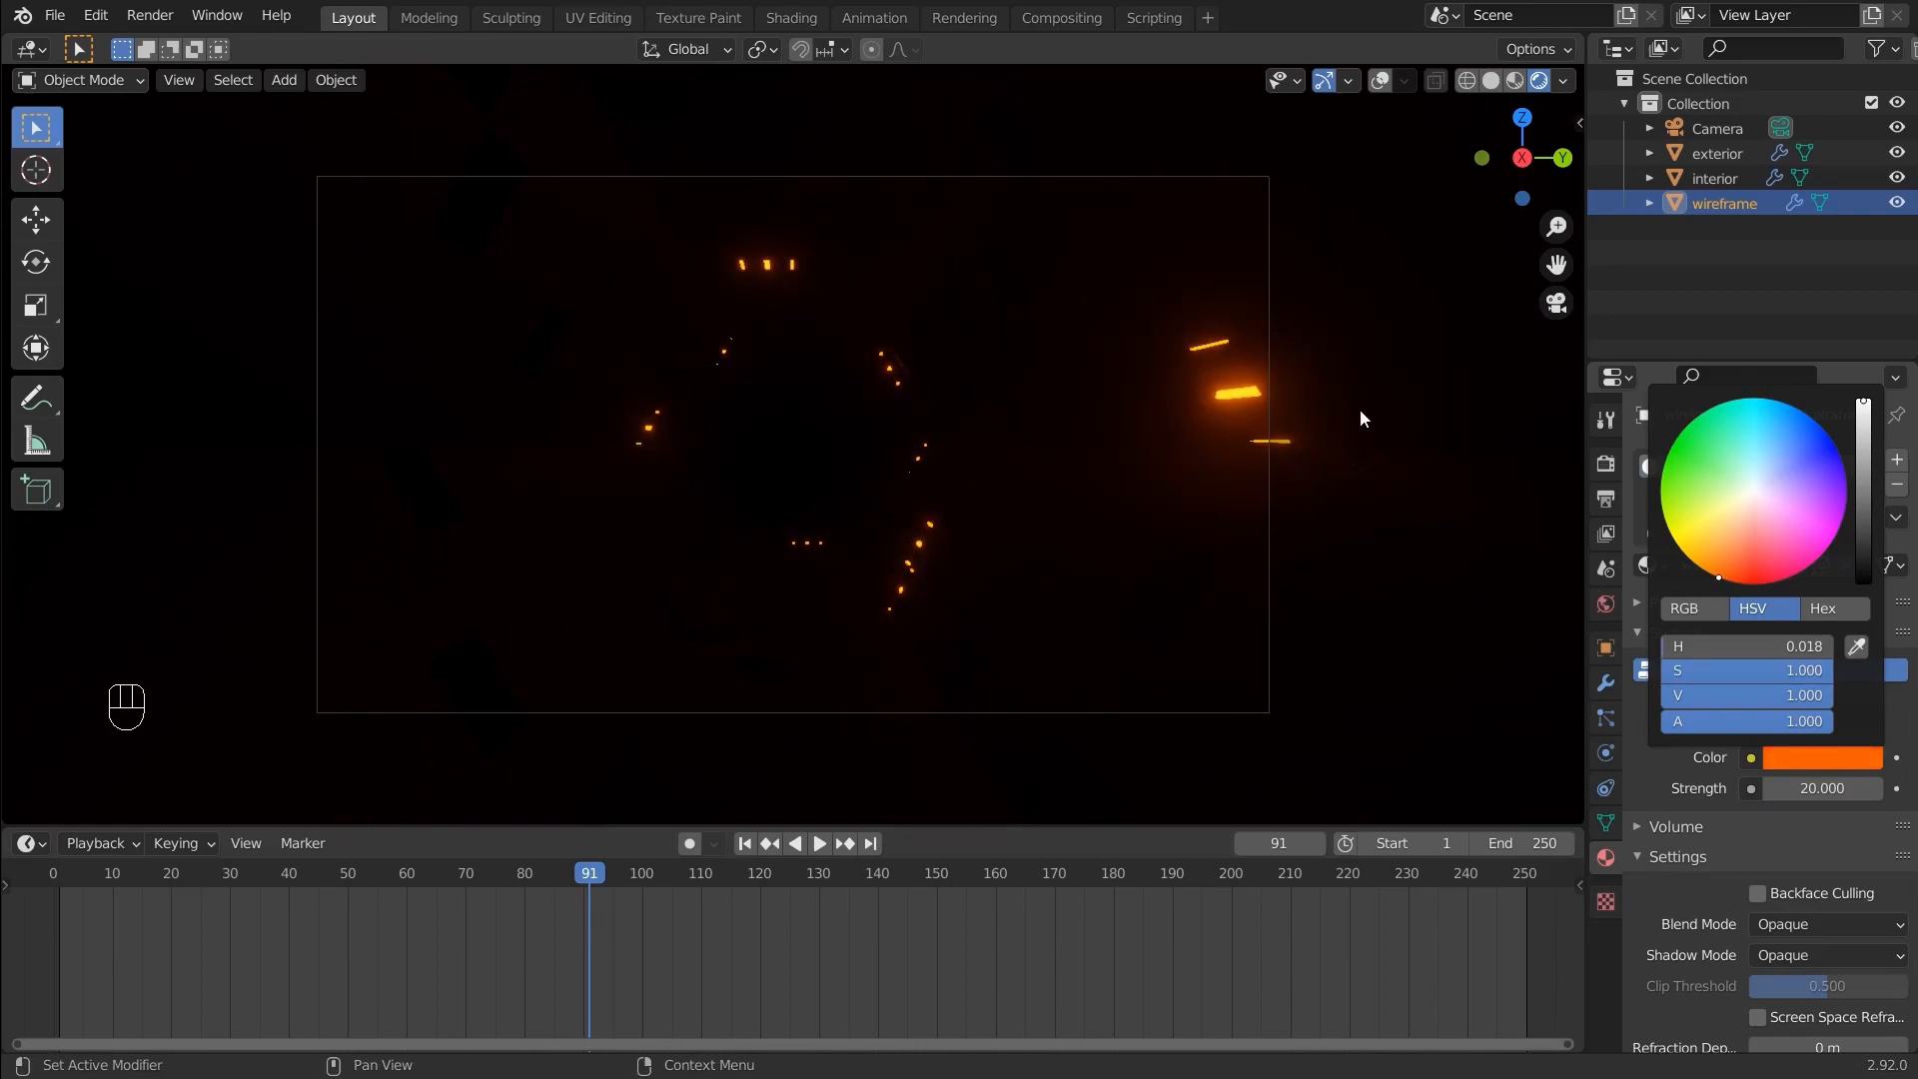
Select the interior object and scrub the timeline to frame 30, enlarging the timeline area
click(1716, 177)
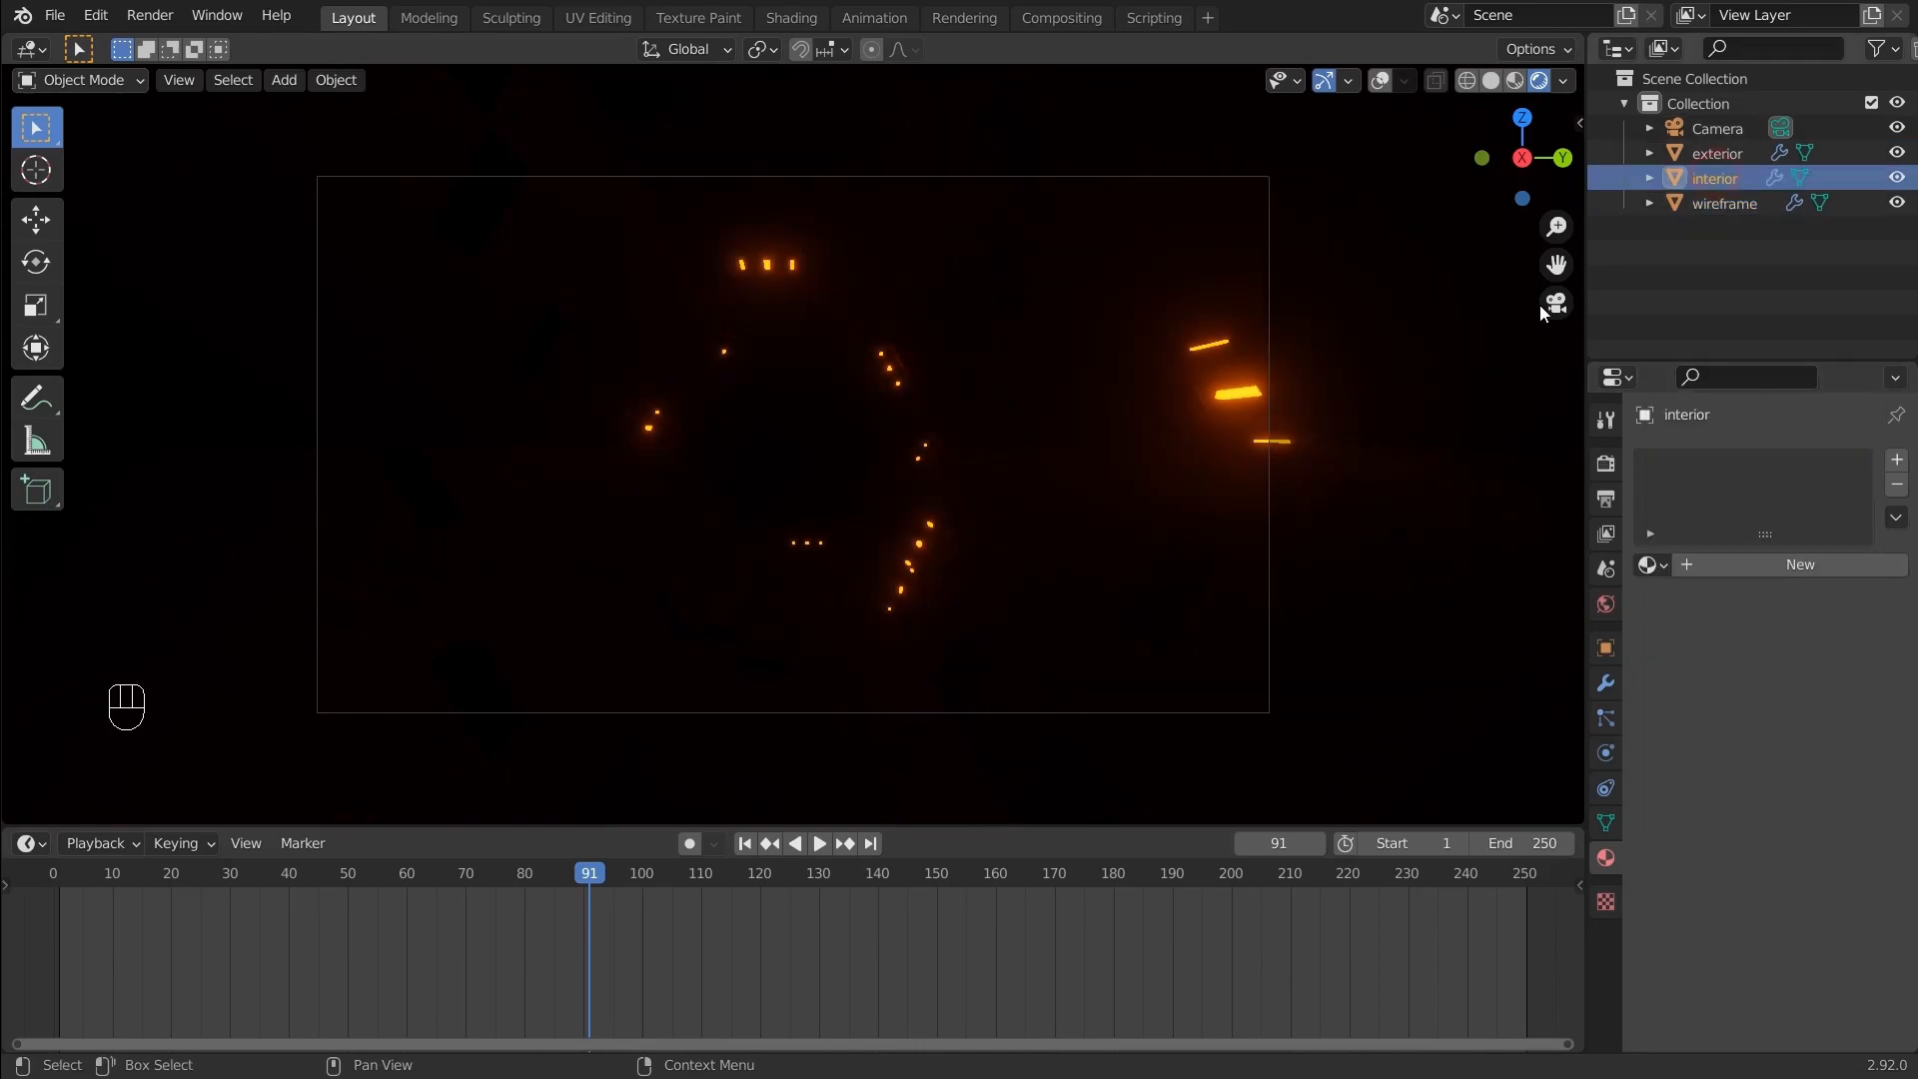
click(564, 877)
key(space)
drag(561, 875, 258, 781)
key(space)
drag(914, 819, 699, 741)
mouse_move(249, 777)
mouse_down()
mouse_move(303, 787)
mouse_move(230, 786)
mouse_up()
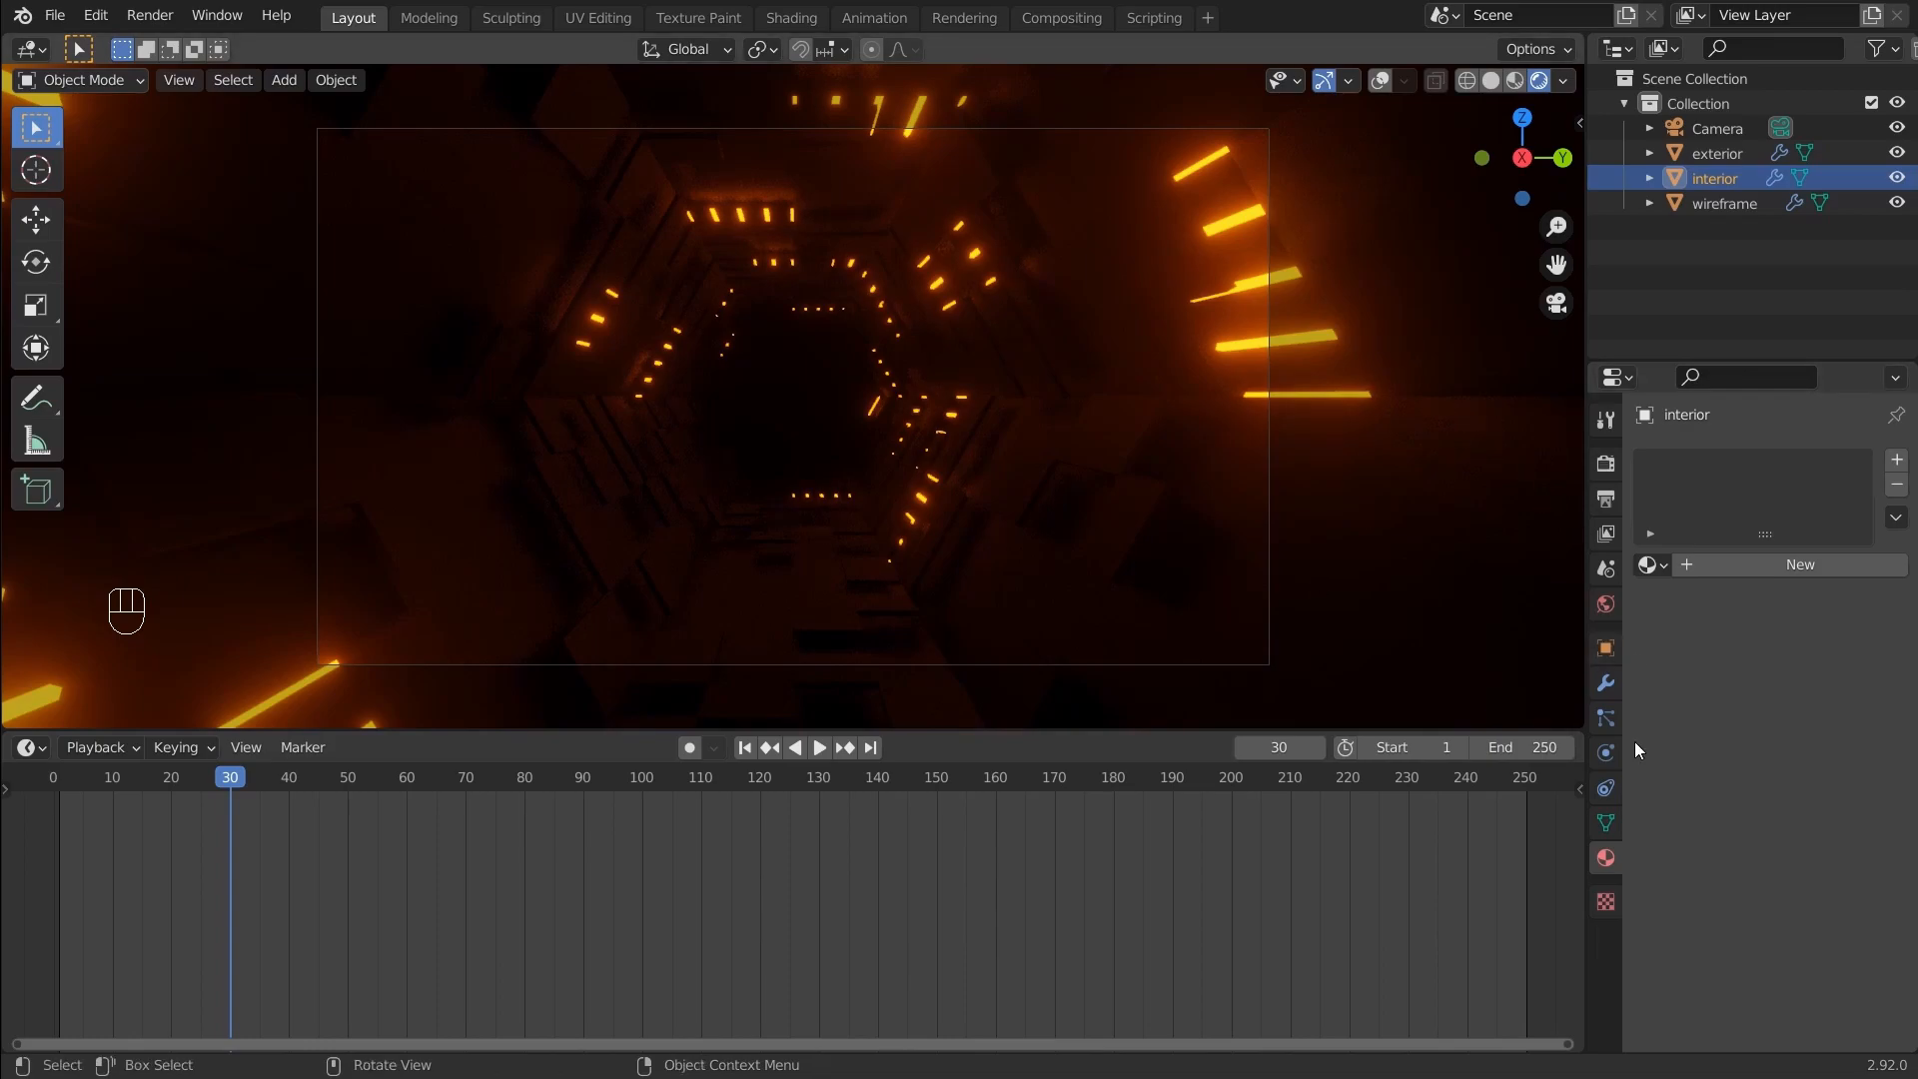
Apply the interior object's Build modifier at the current frame
click(1605, 684)
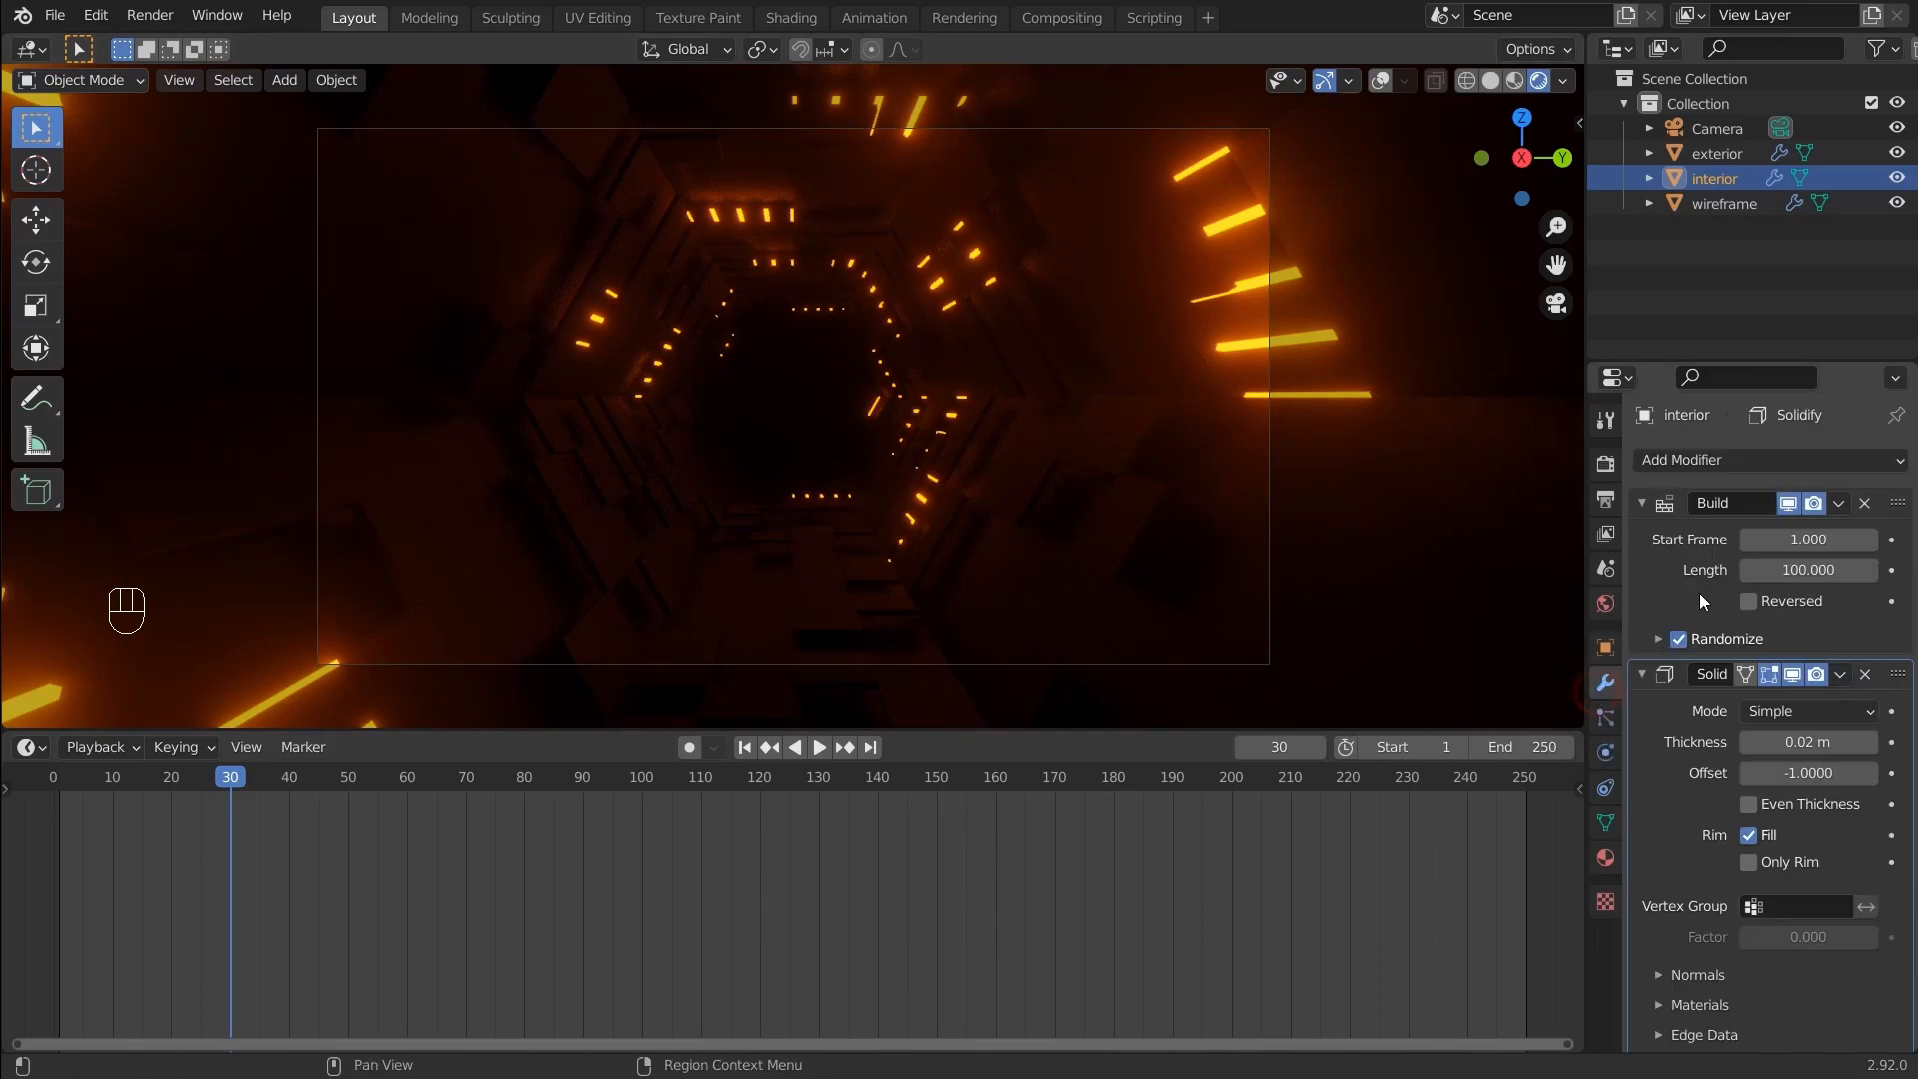
click(1838, 503)
click(1794, 524)
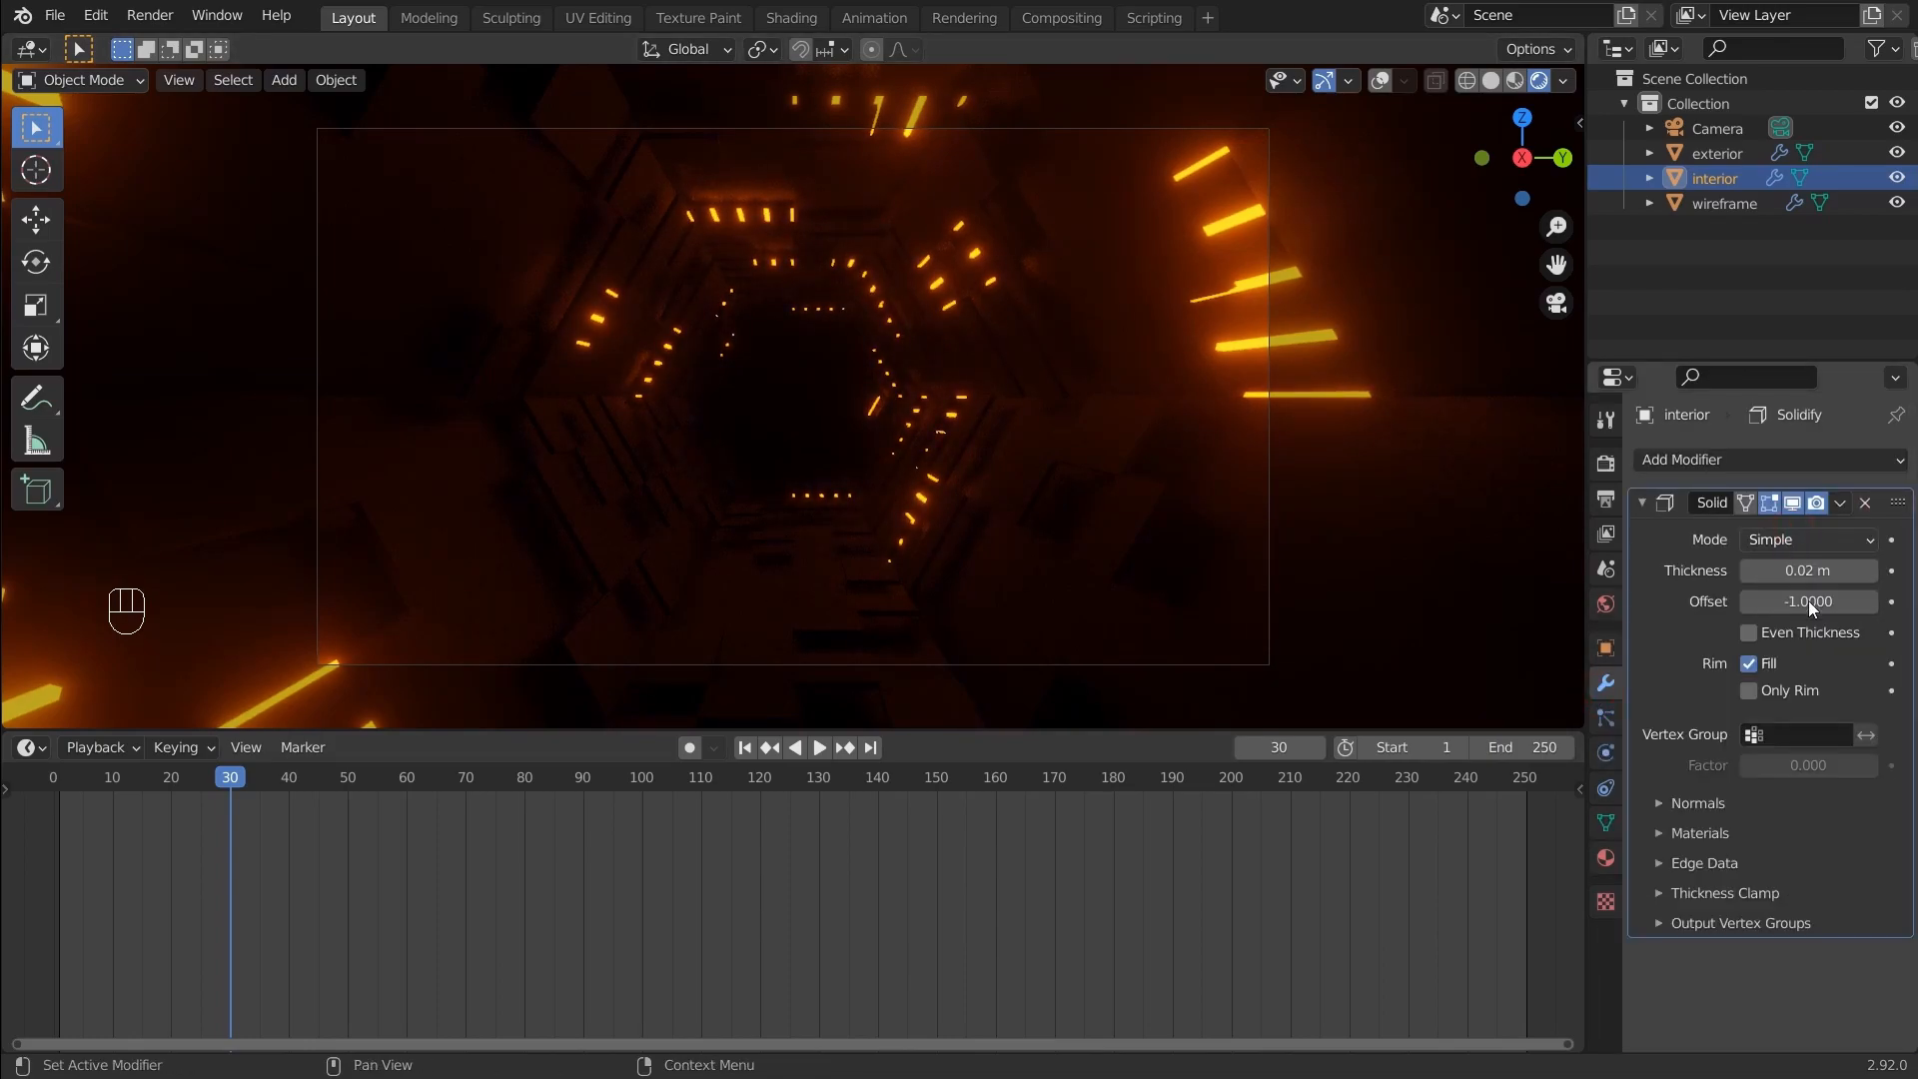
Leave the camera view to see the tunnel from outside, with overlays turned back on and Solid shading
drag(913, 732, 939, 704)
middle_drag(943, 600, 1070, 429)
click(1382, 80)
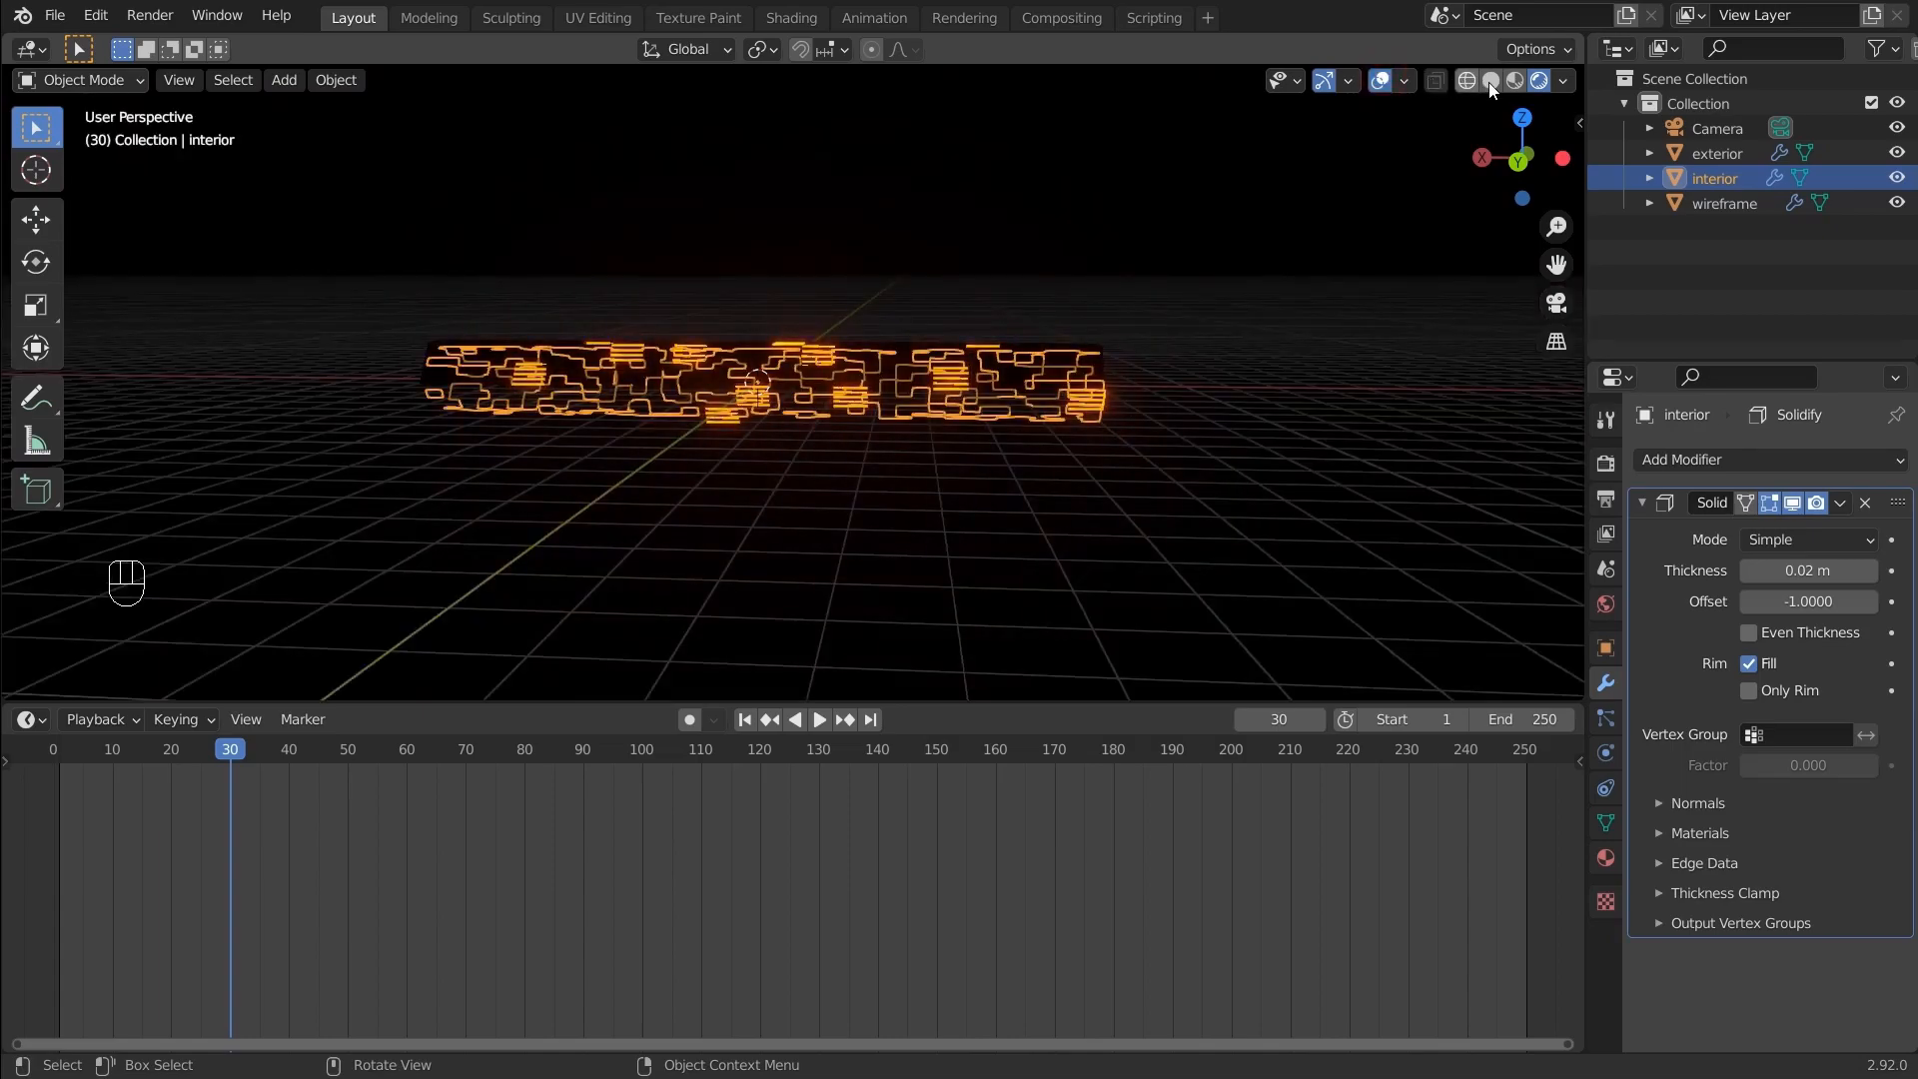
click(1489, 80)
click(1105, 390)
scroll(789, 405, up, 4)
middle_drag(789, 405, 1071, 361)
Duplicate the interior and exterior objects together and move the copies -16 m along the X axis
click(1735, 182)
middle_drag(1006, 430, 702, 483)
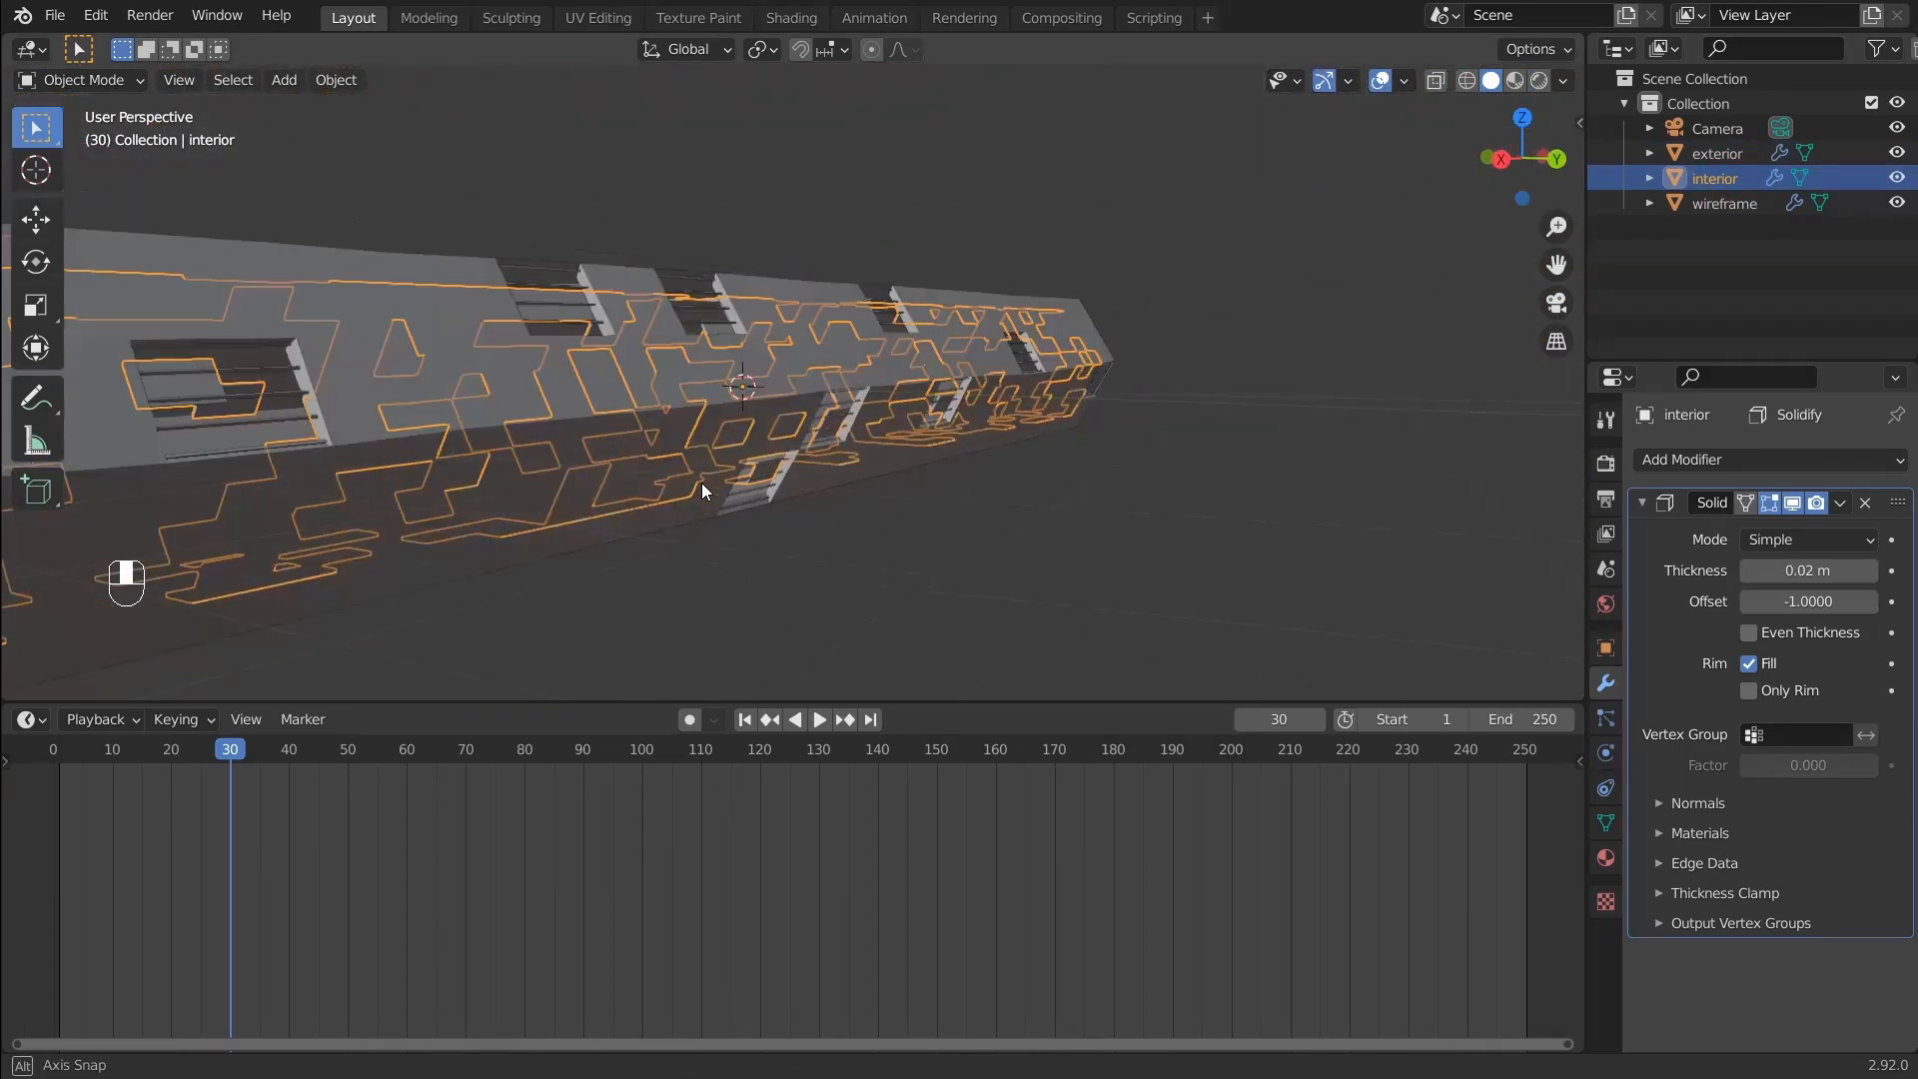
scroll(760, 474, down, 5)
middle_drag(974, 440, 895, 473)
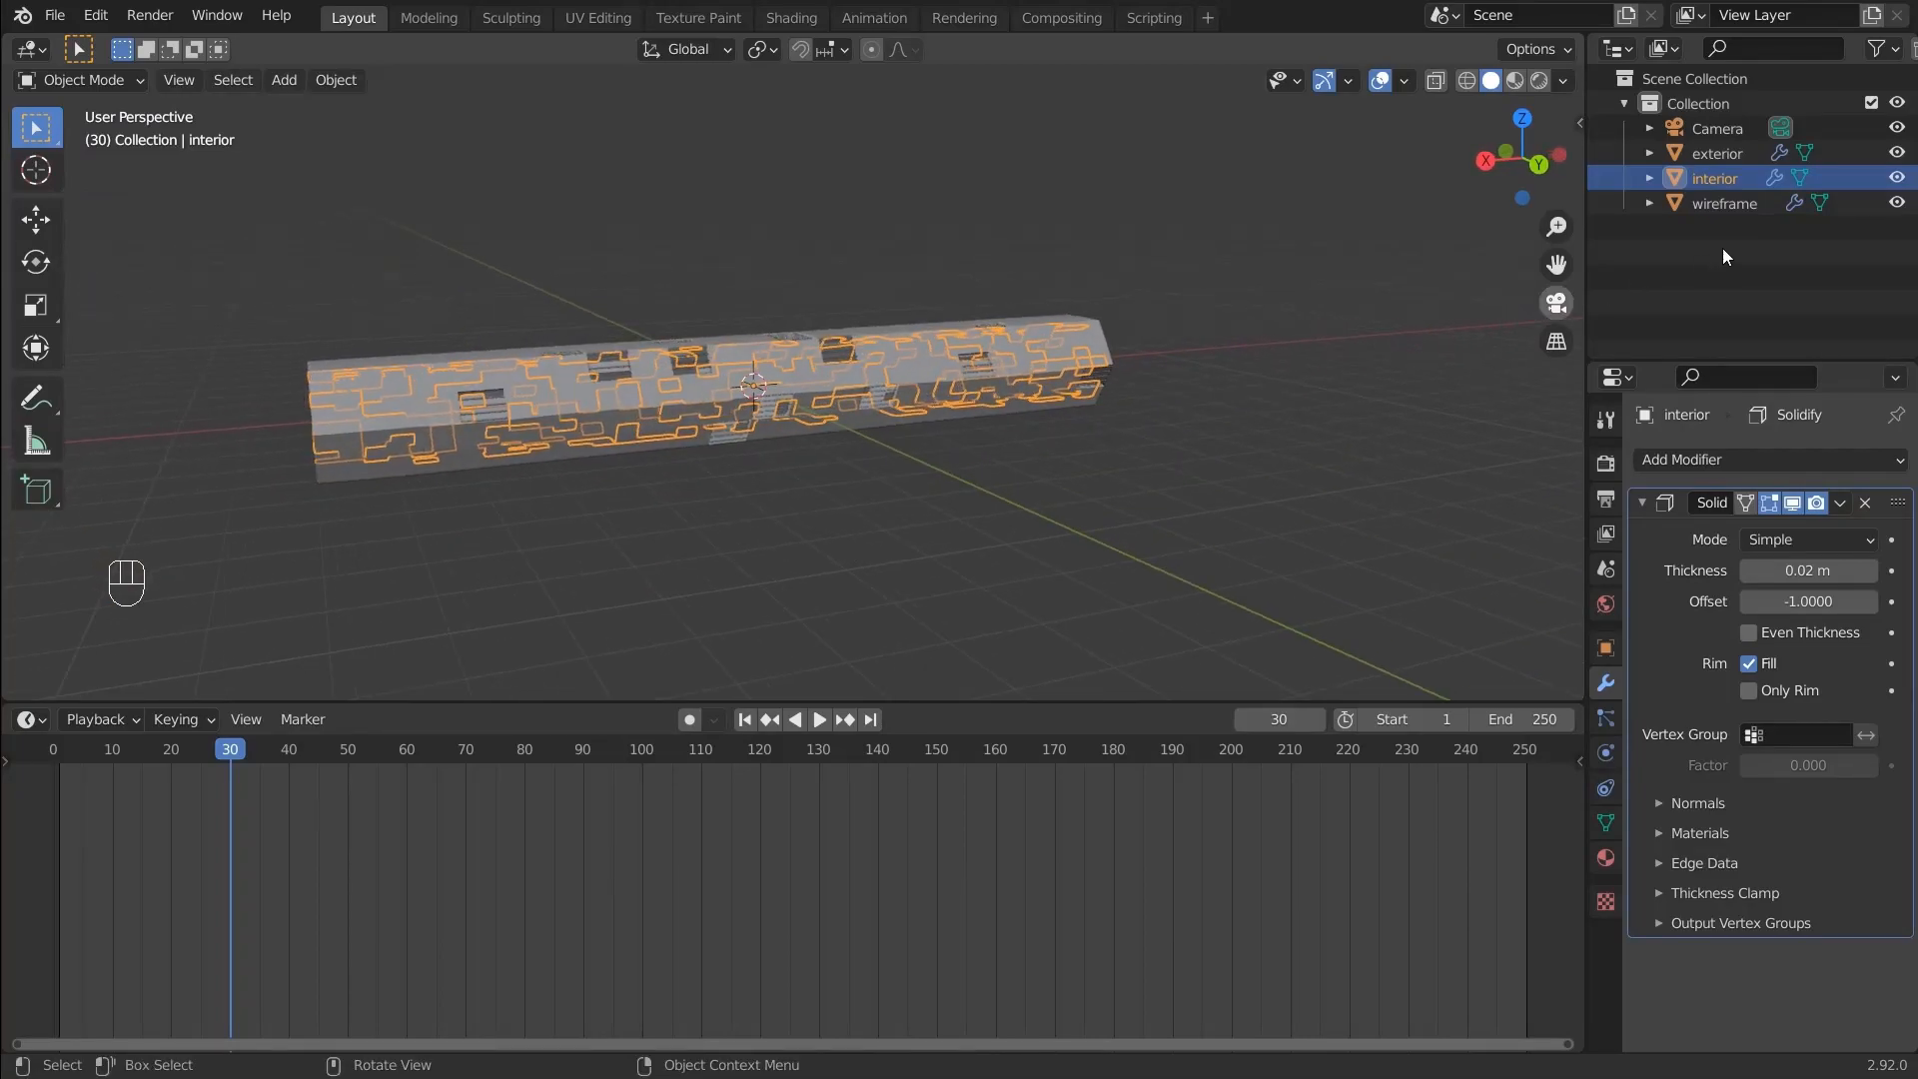
shift+click(1718, 155)
shift+middle_drag(1147, 400, 1155, 459)
scroll(1159, 421, down, 3)
key(shift+d)
text(x)
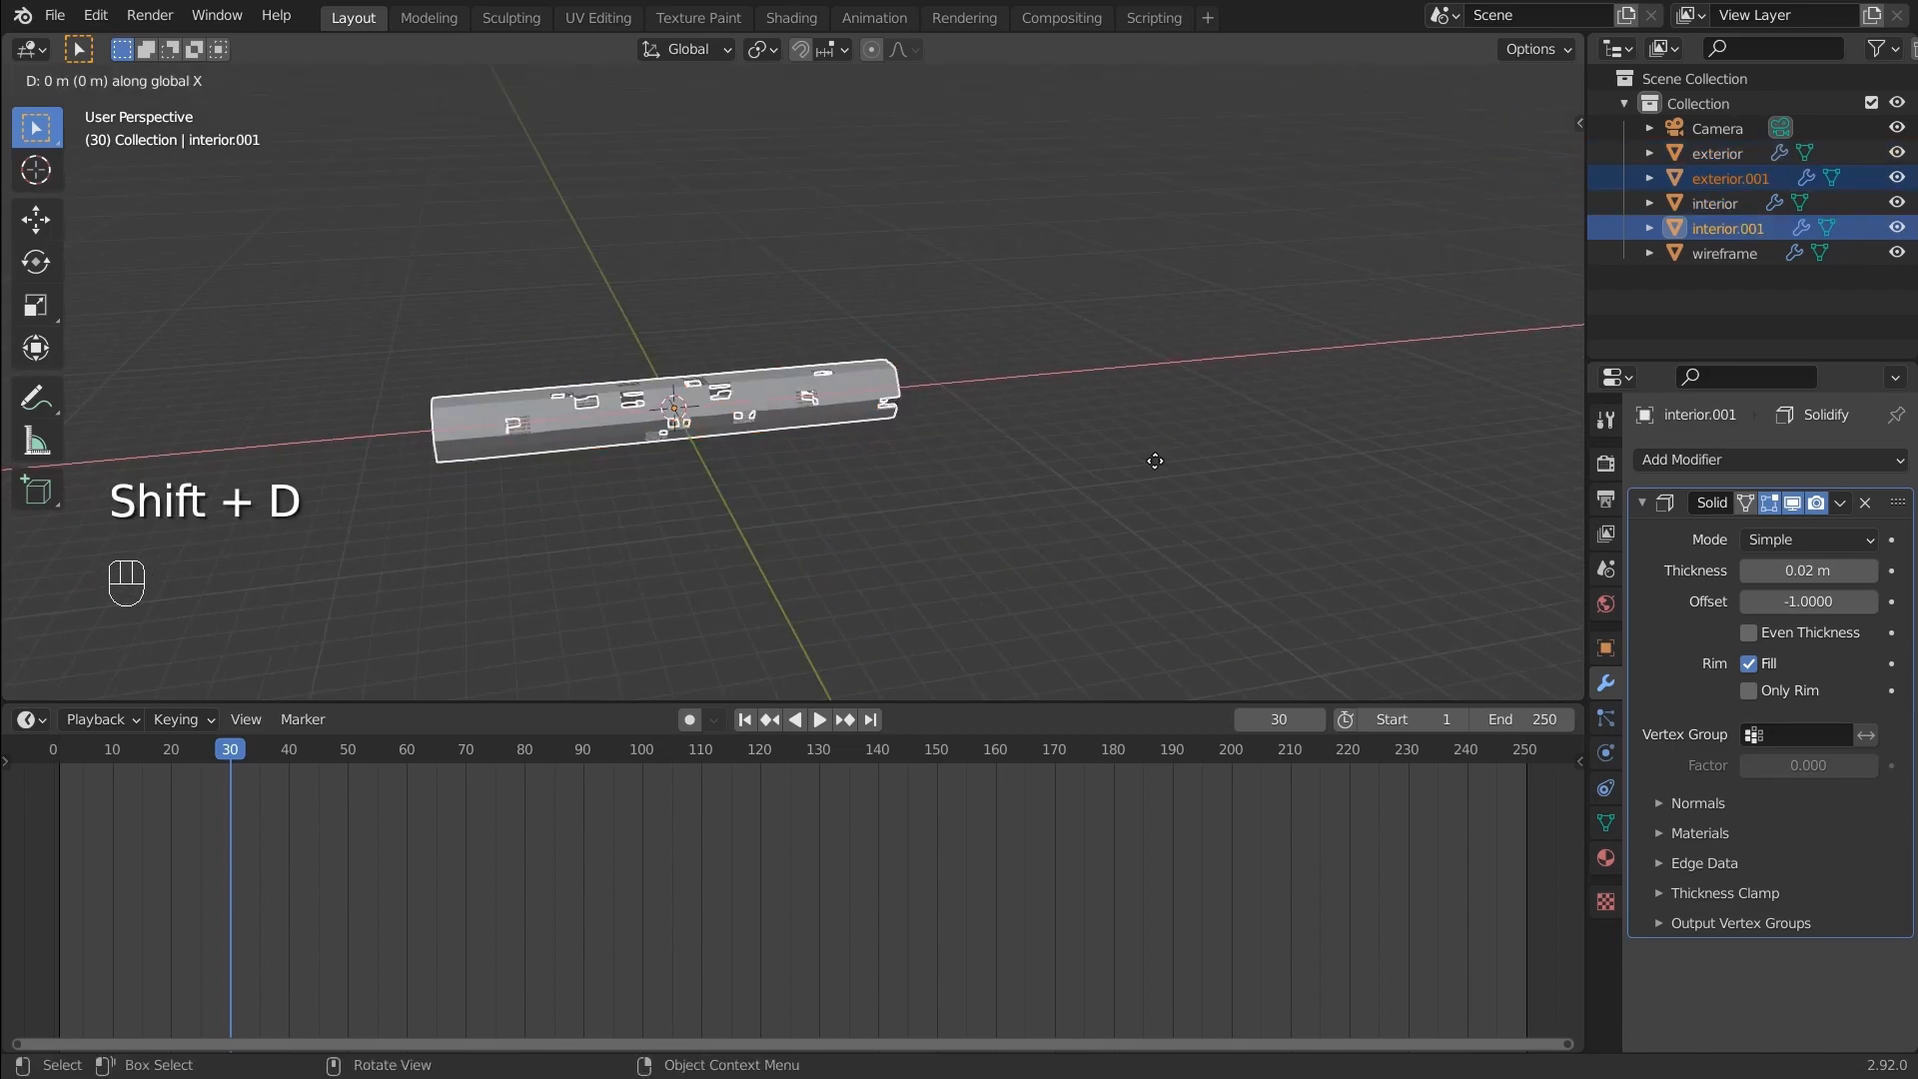
text(-16)
key(Return)
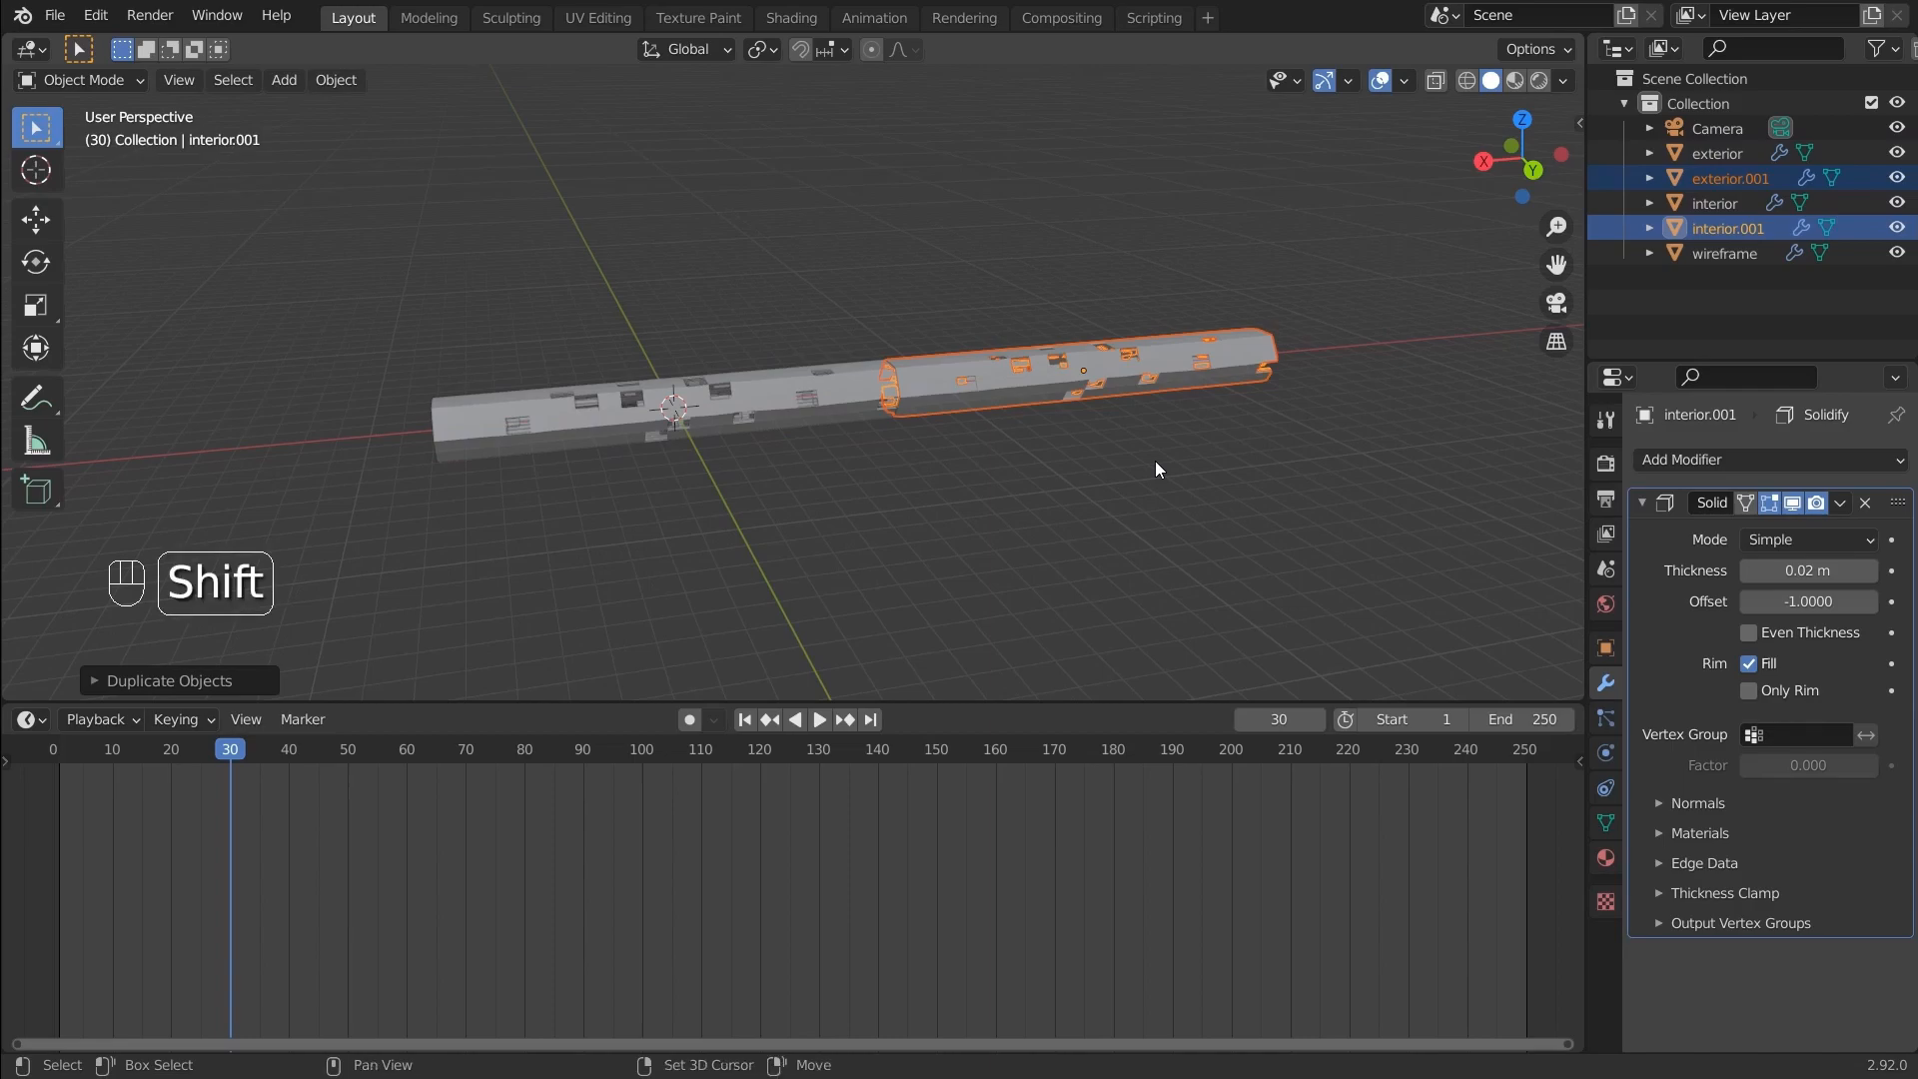
Repeat the interior and exterior duplication three more times to extend the tunnel along X
key(shift+r)
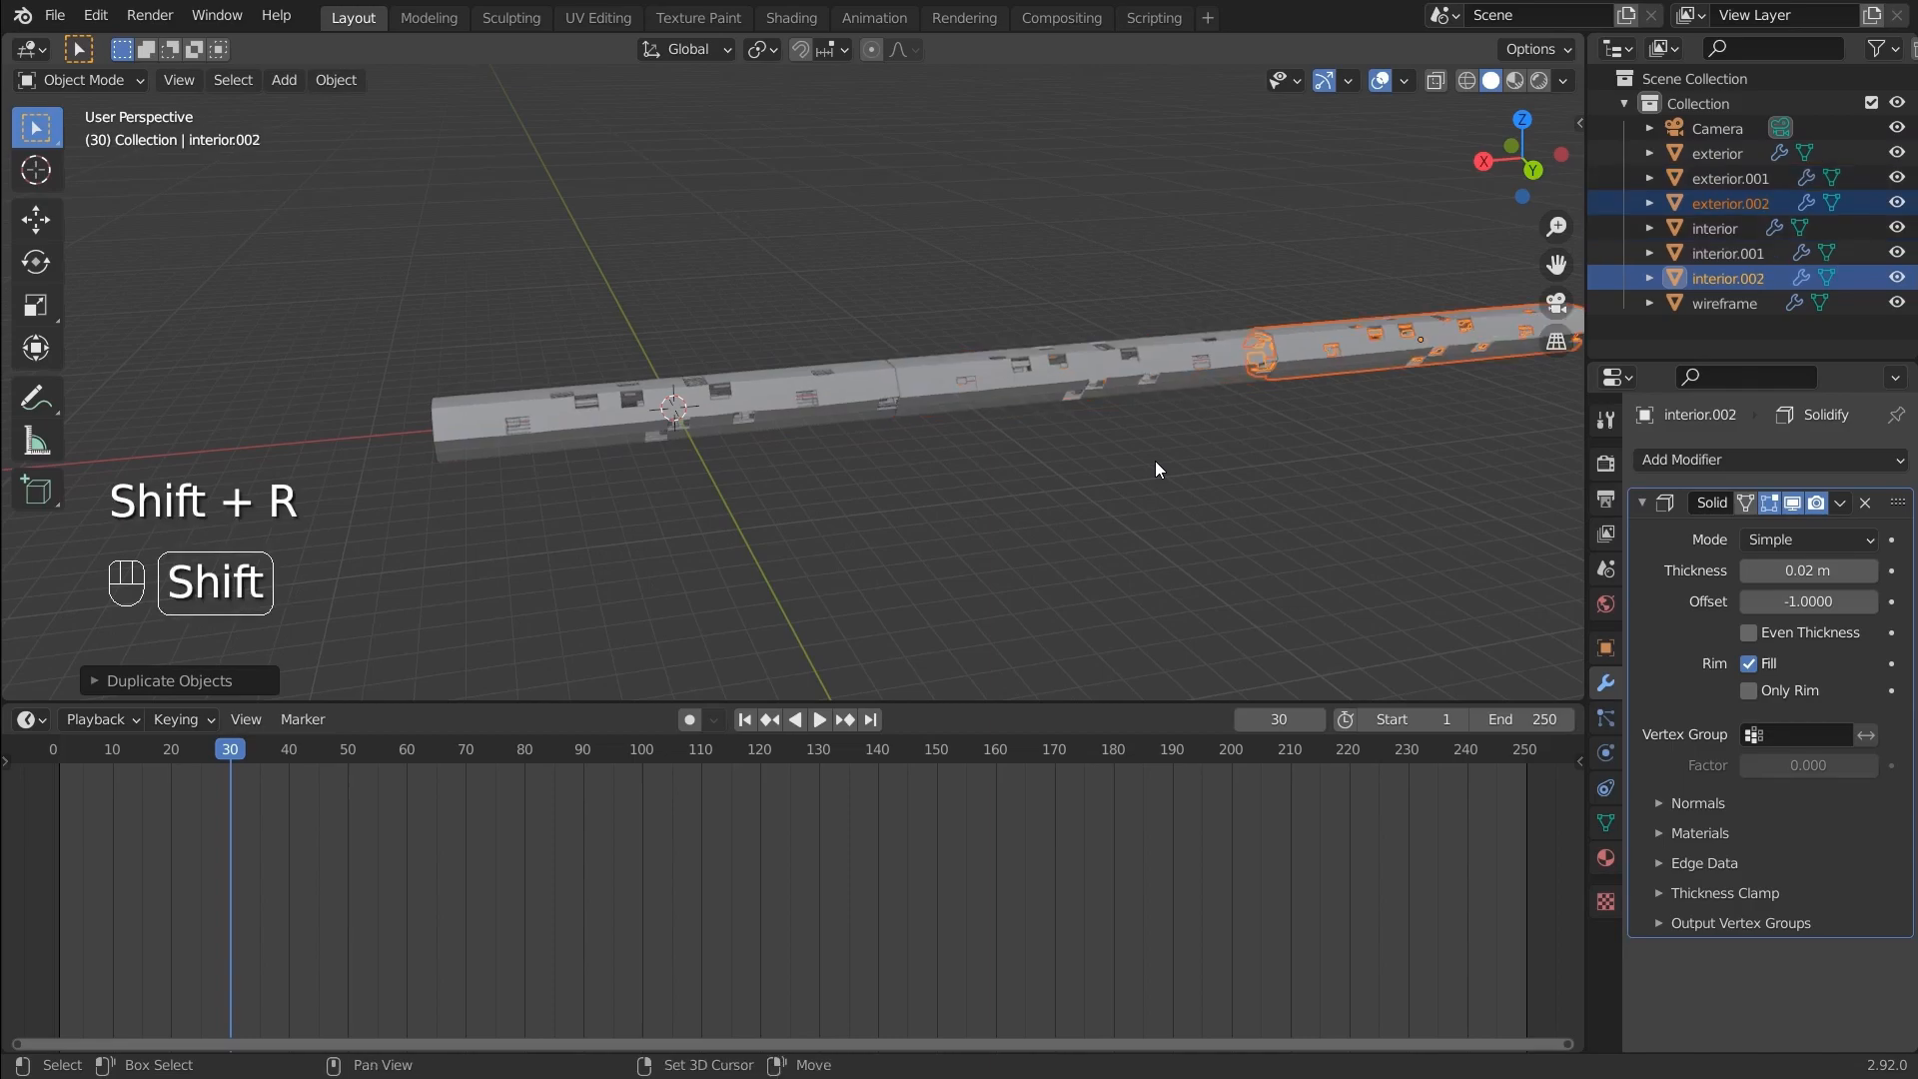
key(shift+r)
key(shift+r)
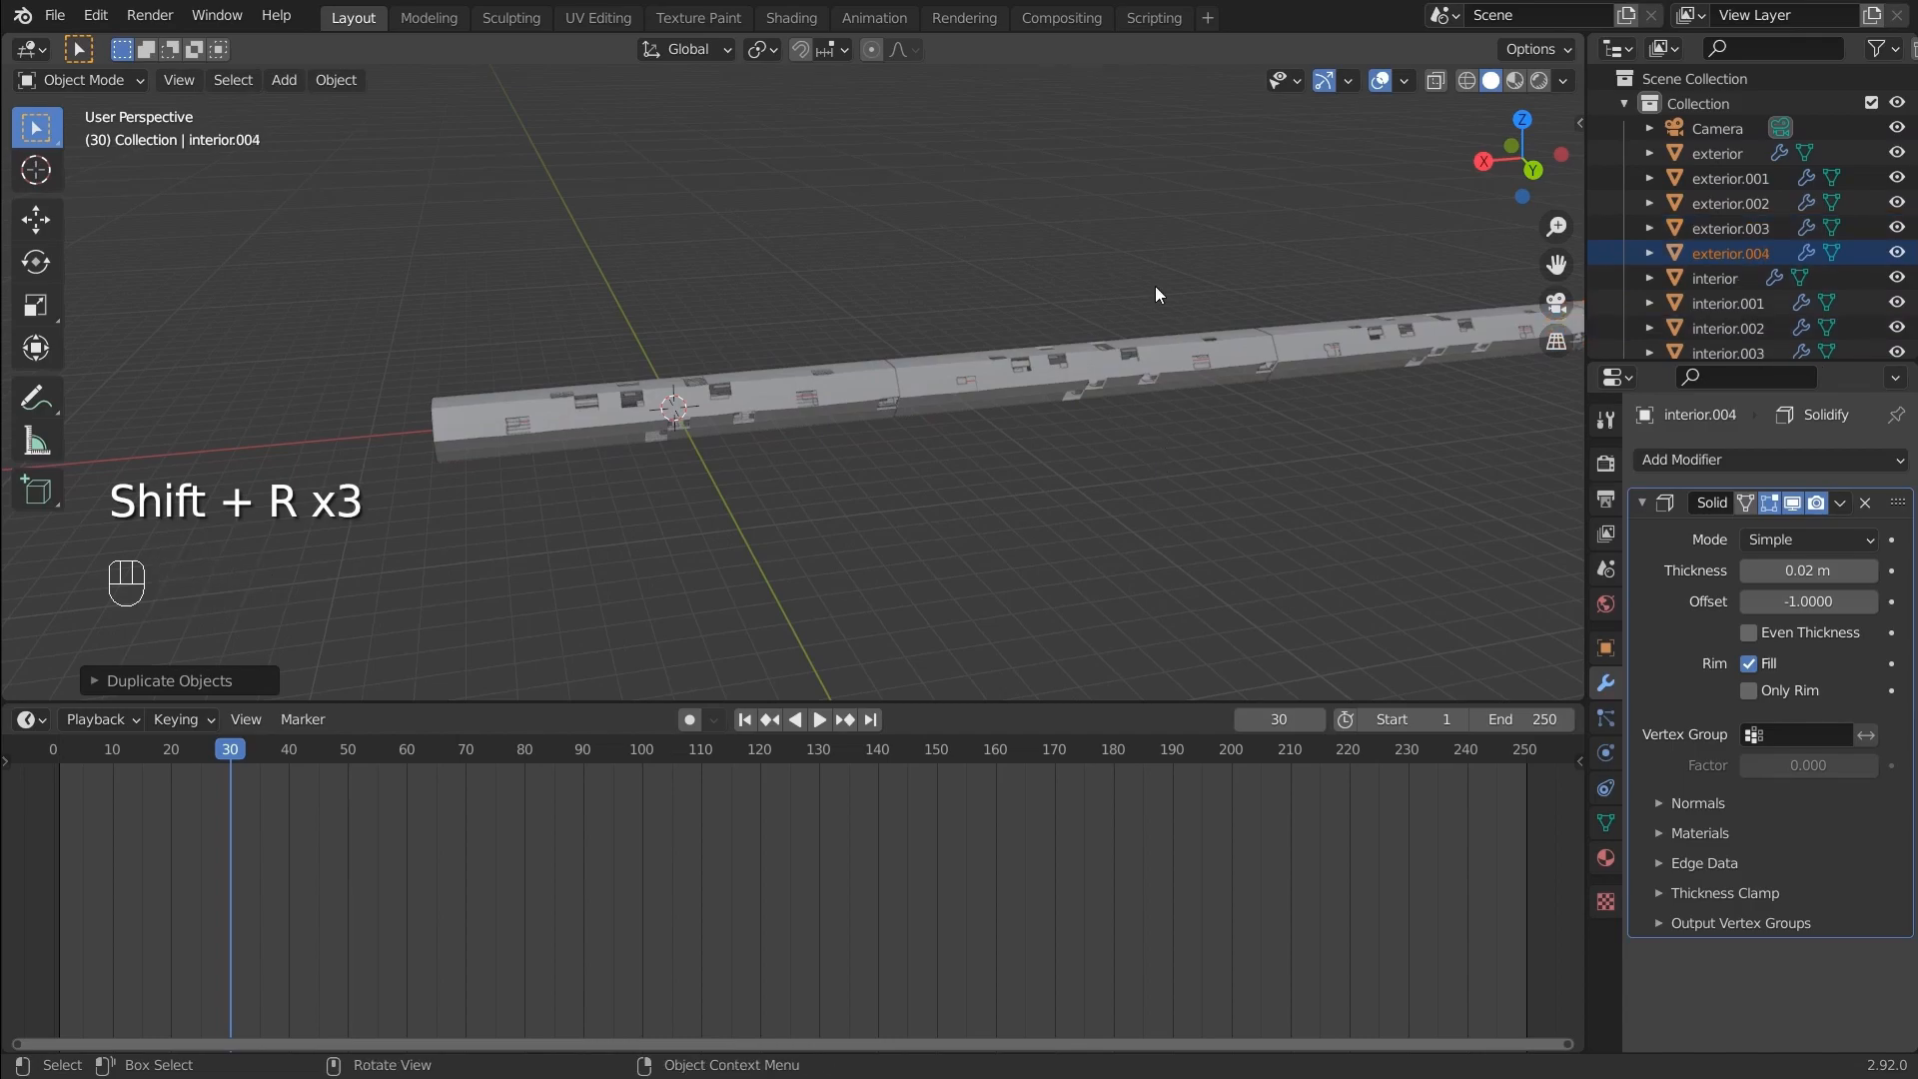
Select the wireframe object and enter Edit Mode
middle_drag(1005, 423, 883, 428)
middle_drag(740, 429, 933, 388)
click(632, 519)
click(633, 524)
key(Tab)
Select the wireframe's end edge loop where the first tunnel section meets its duplicate
scroll(899, 390, up, 4)
click(990, 409)
scroll(1009, 440, up, 3)
scroll(1017, 444, up, 2)
shift+middle_drag(1237, 507, 1184, 466)
alt+shift+click(1142, 463)
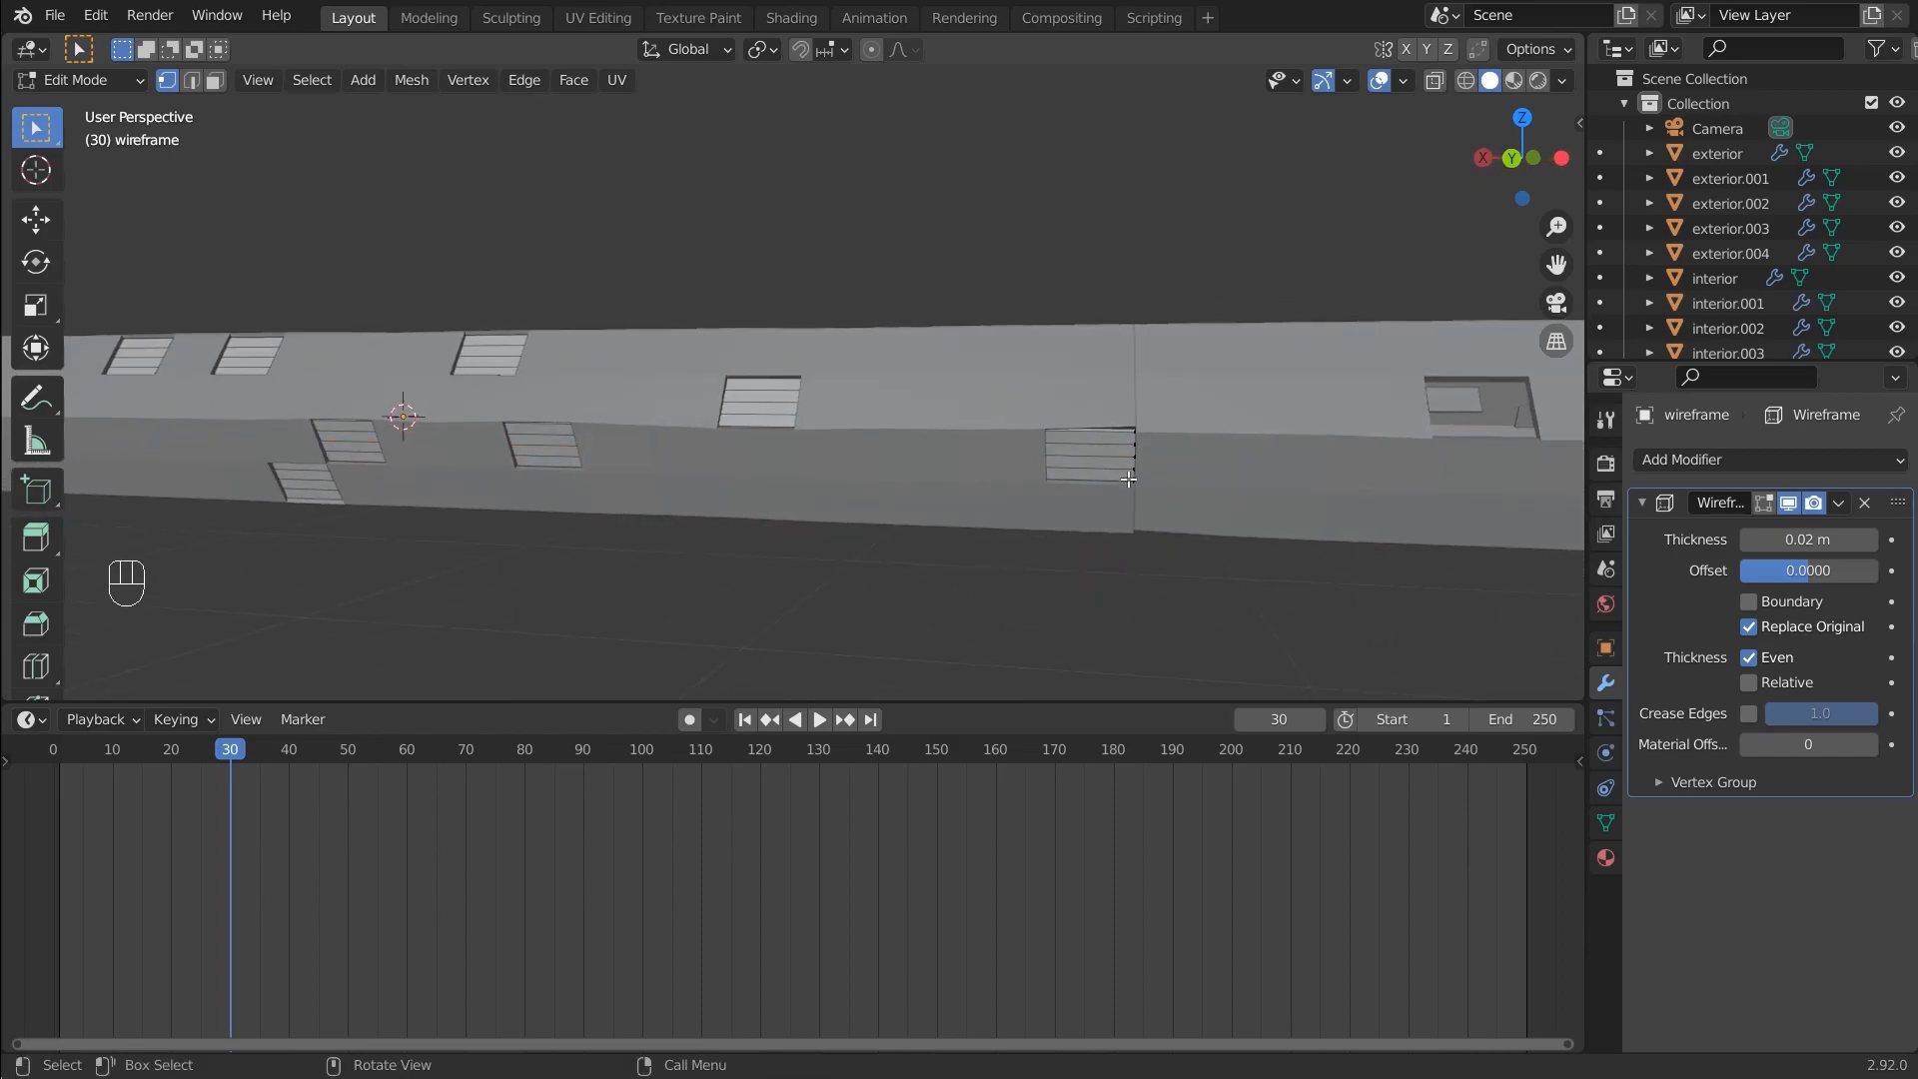
alt+shift+click(1134, 472)
scroll(1109, 460, down, 6)
middle_drag(1118, 463, 1167, 510)
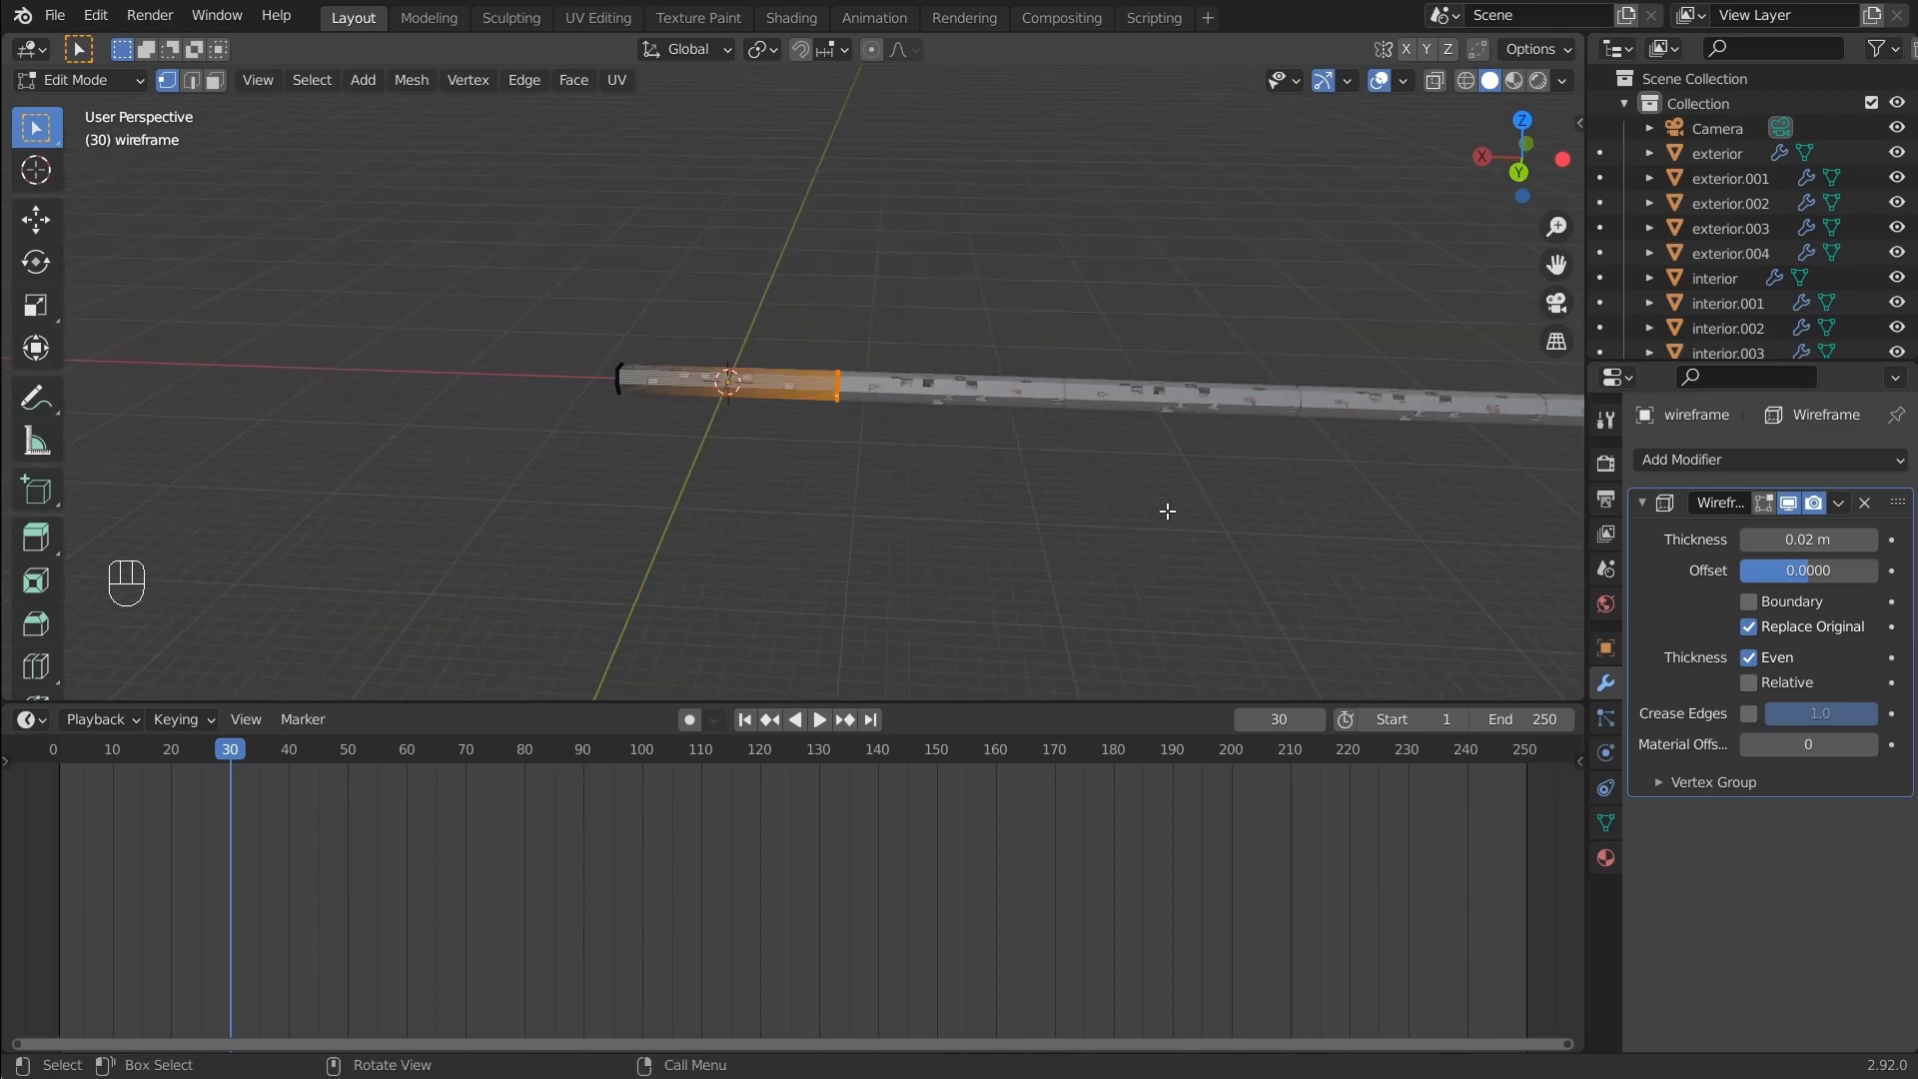
Move the selected wireframe end loop -64 m along X to the tunnel's far end, then return to Object Mode
key(g)
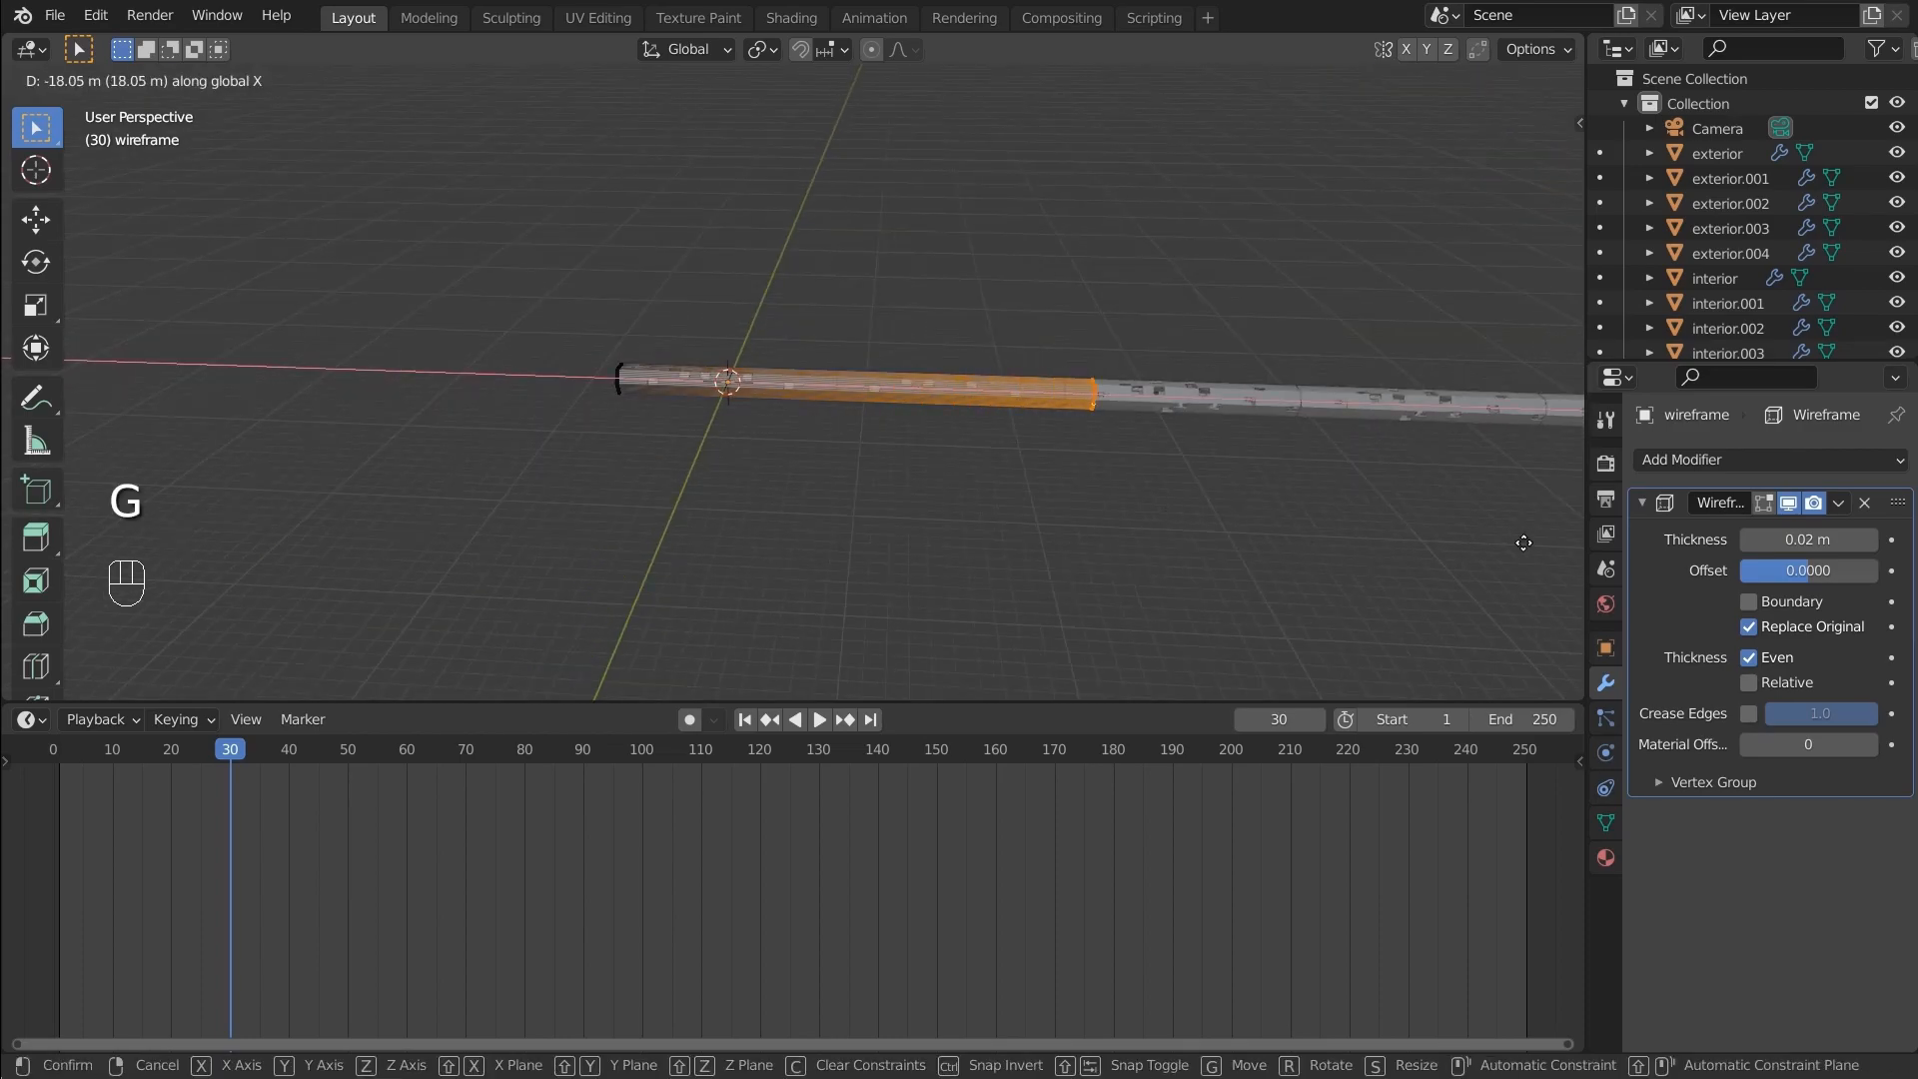
right_click(1524, 542)
shift+middle_drag(1524, 543, 996, 479)
key(g)
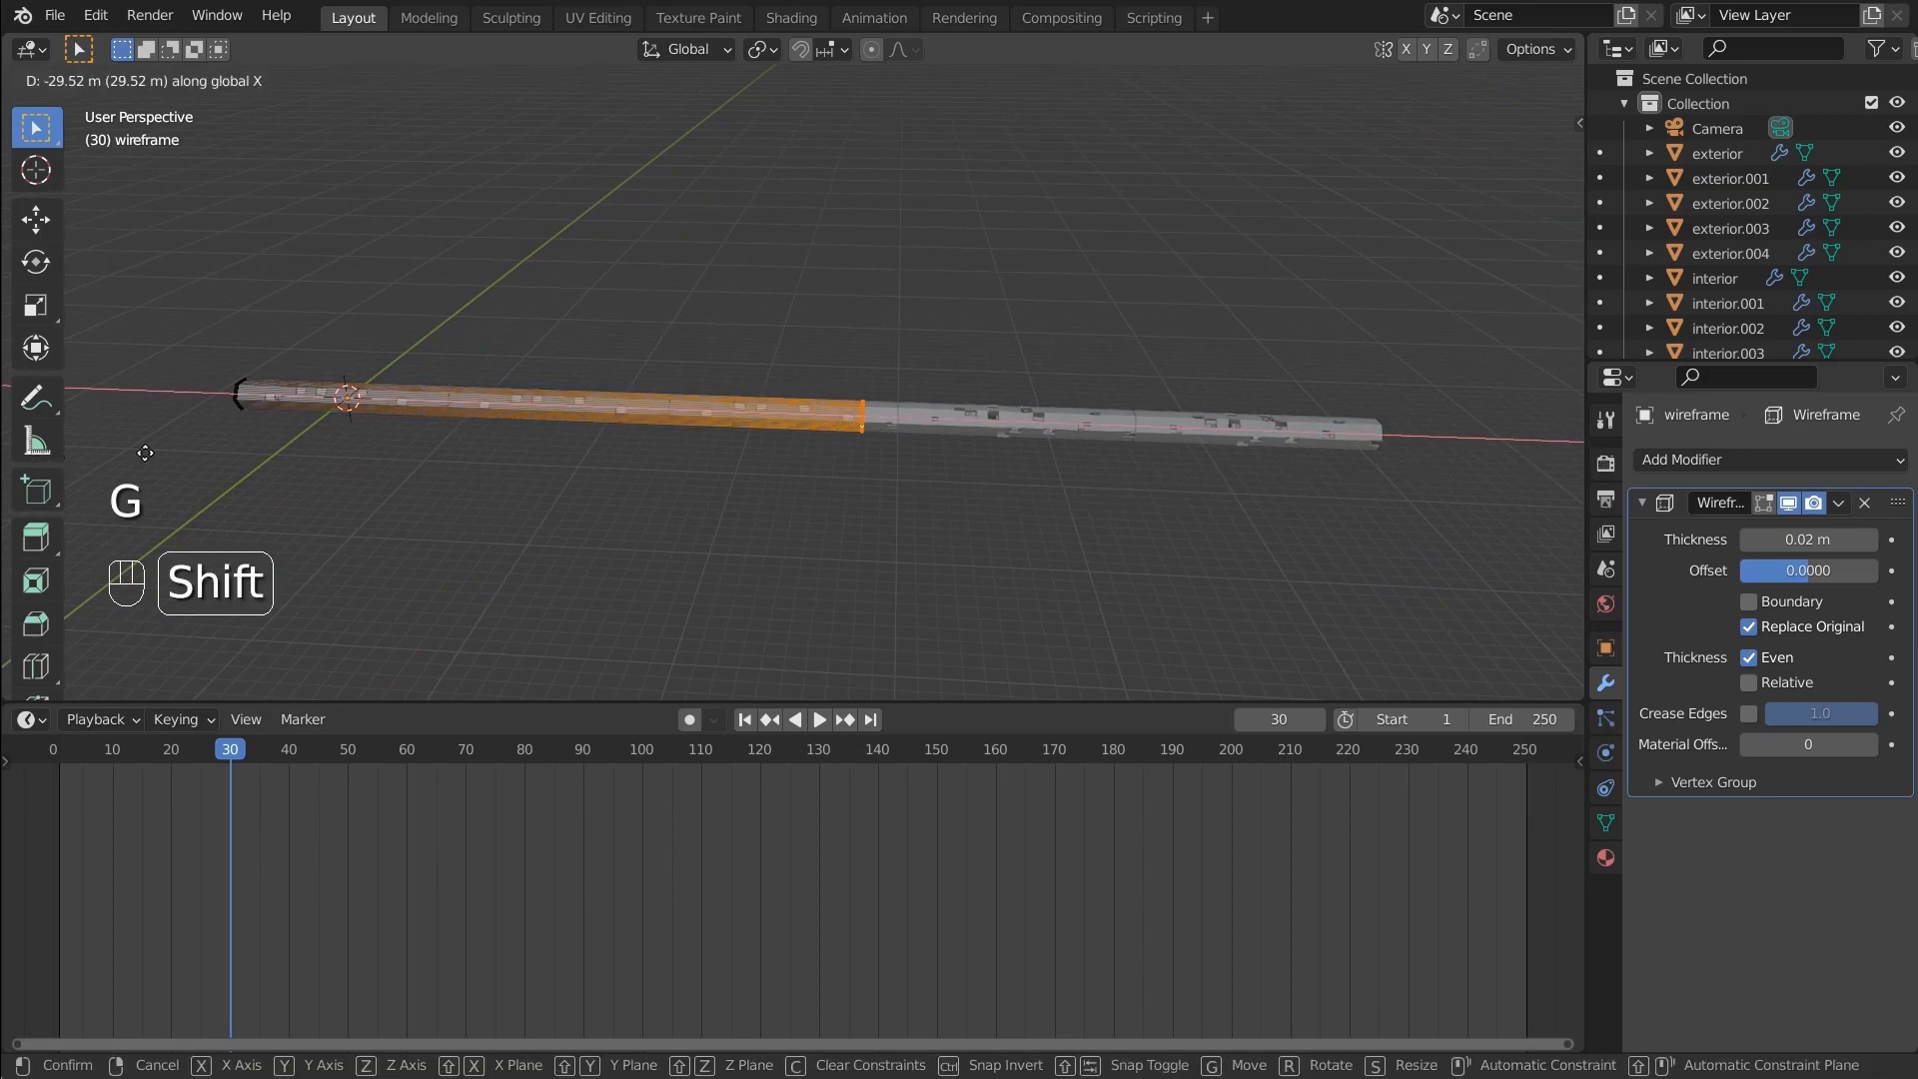
key(ctrl)
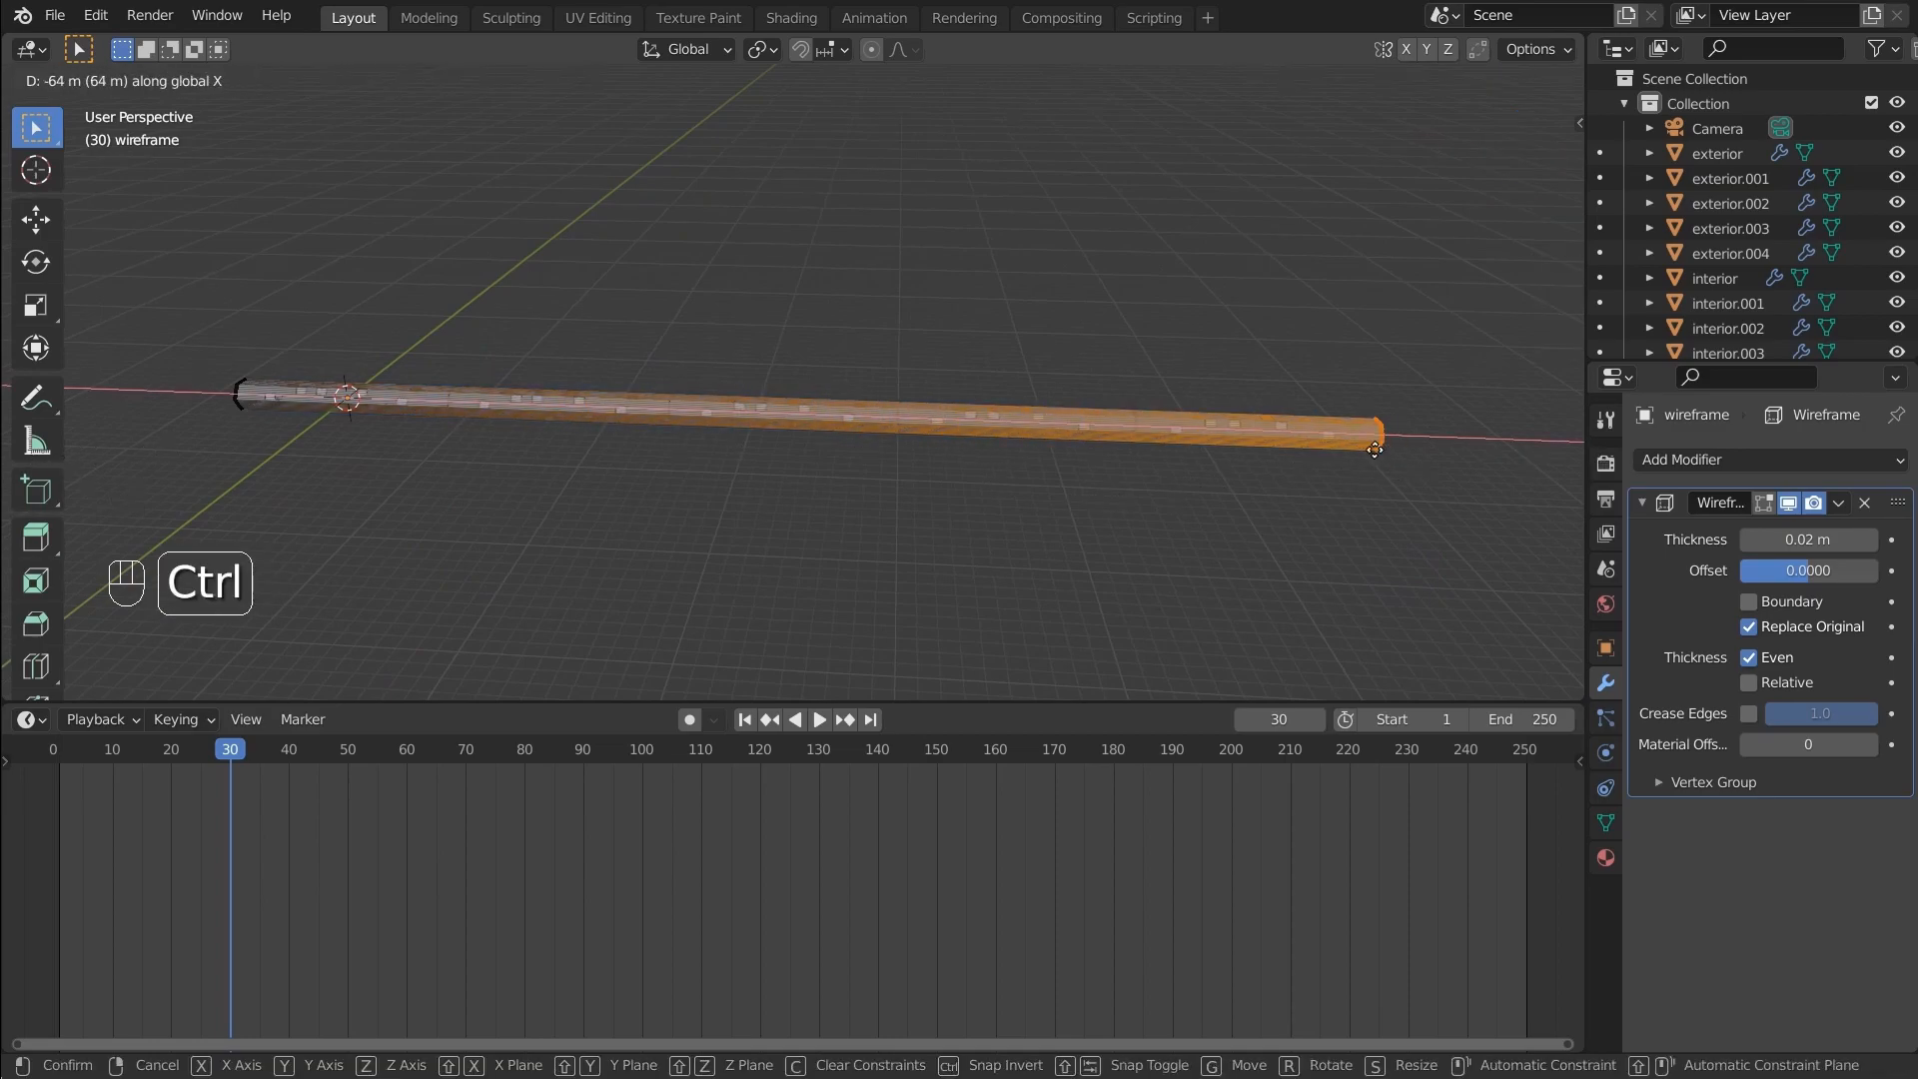
click(1375, 449)
middle_drag(1281, 445, 1339, 380)
click(1339, 380)
key(Tab)
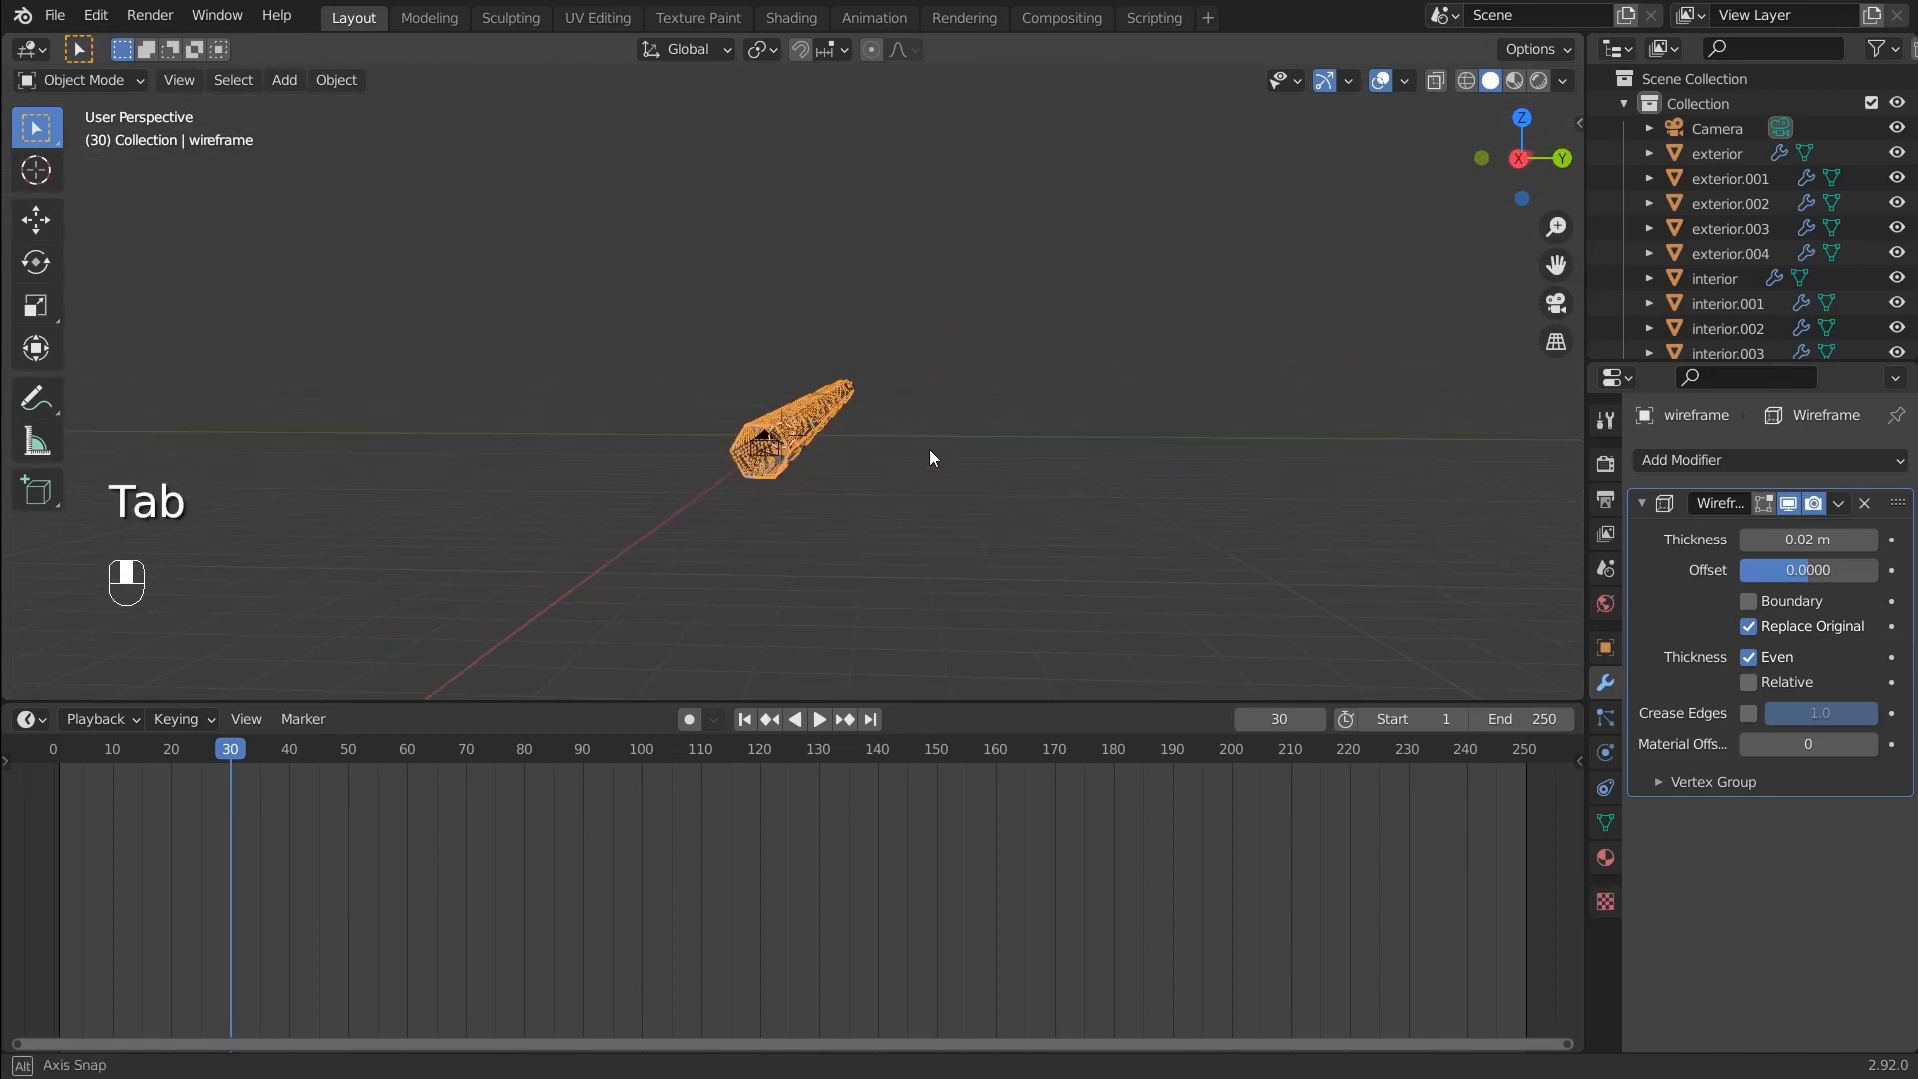
View the extended tunnel through the camera and select the interior section at its far end
key(KP_0)
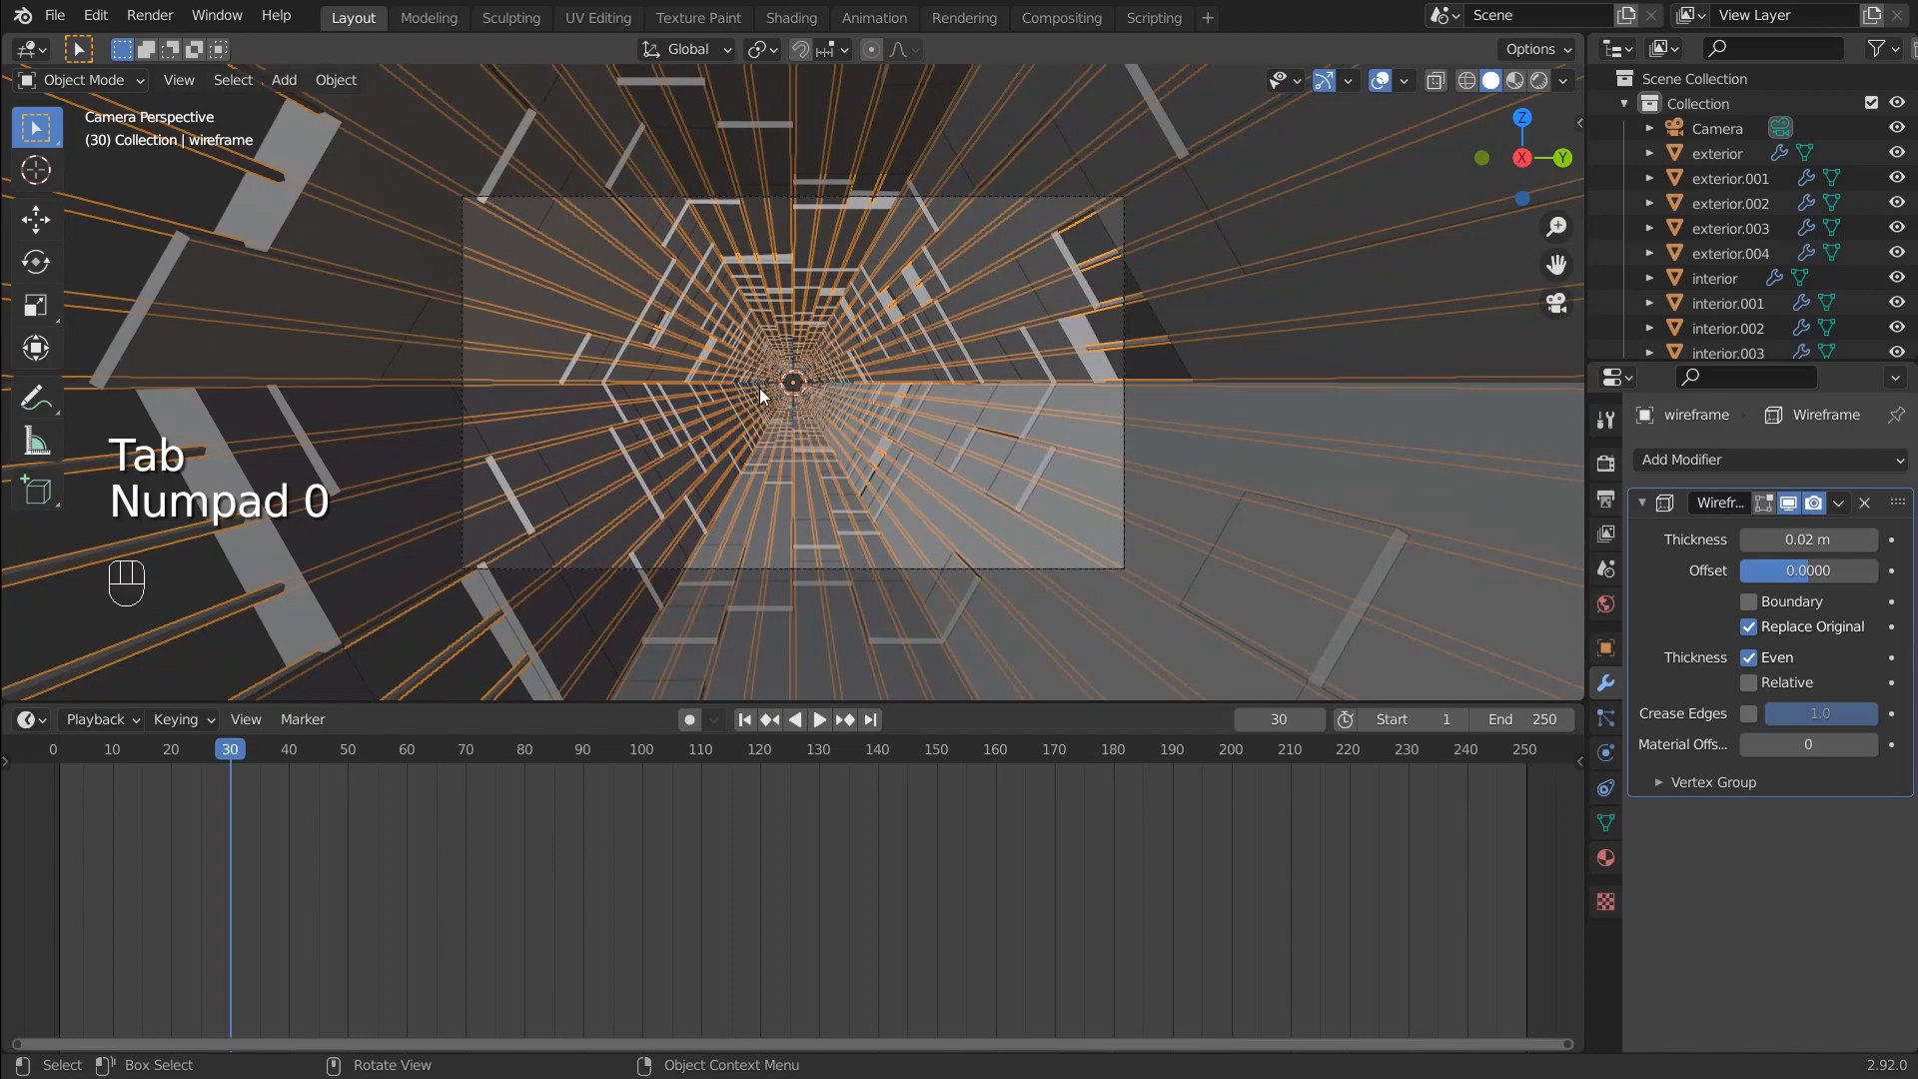
click(799, 385)
scroll(891, 378, up, 1)
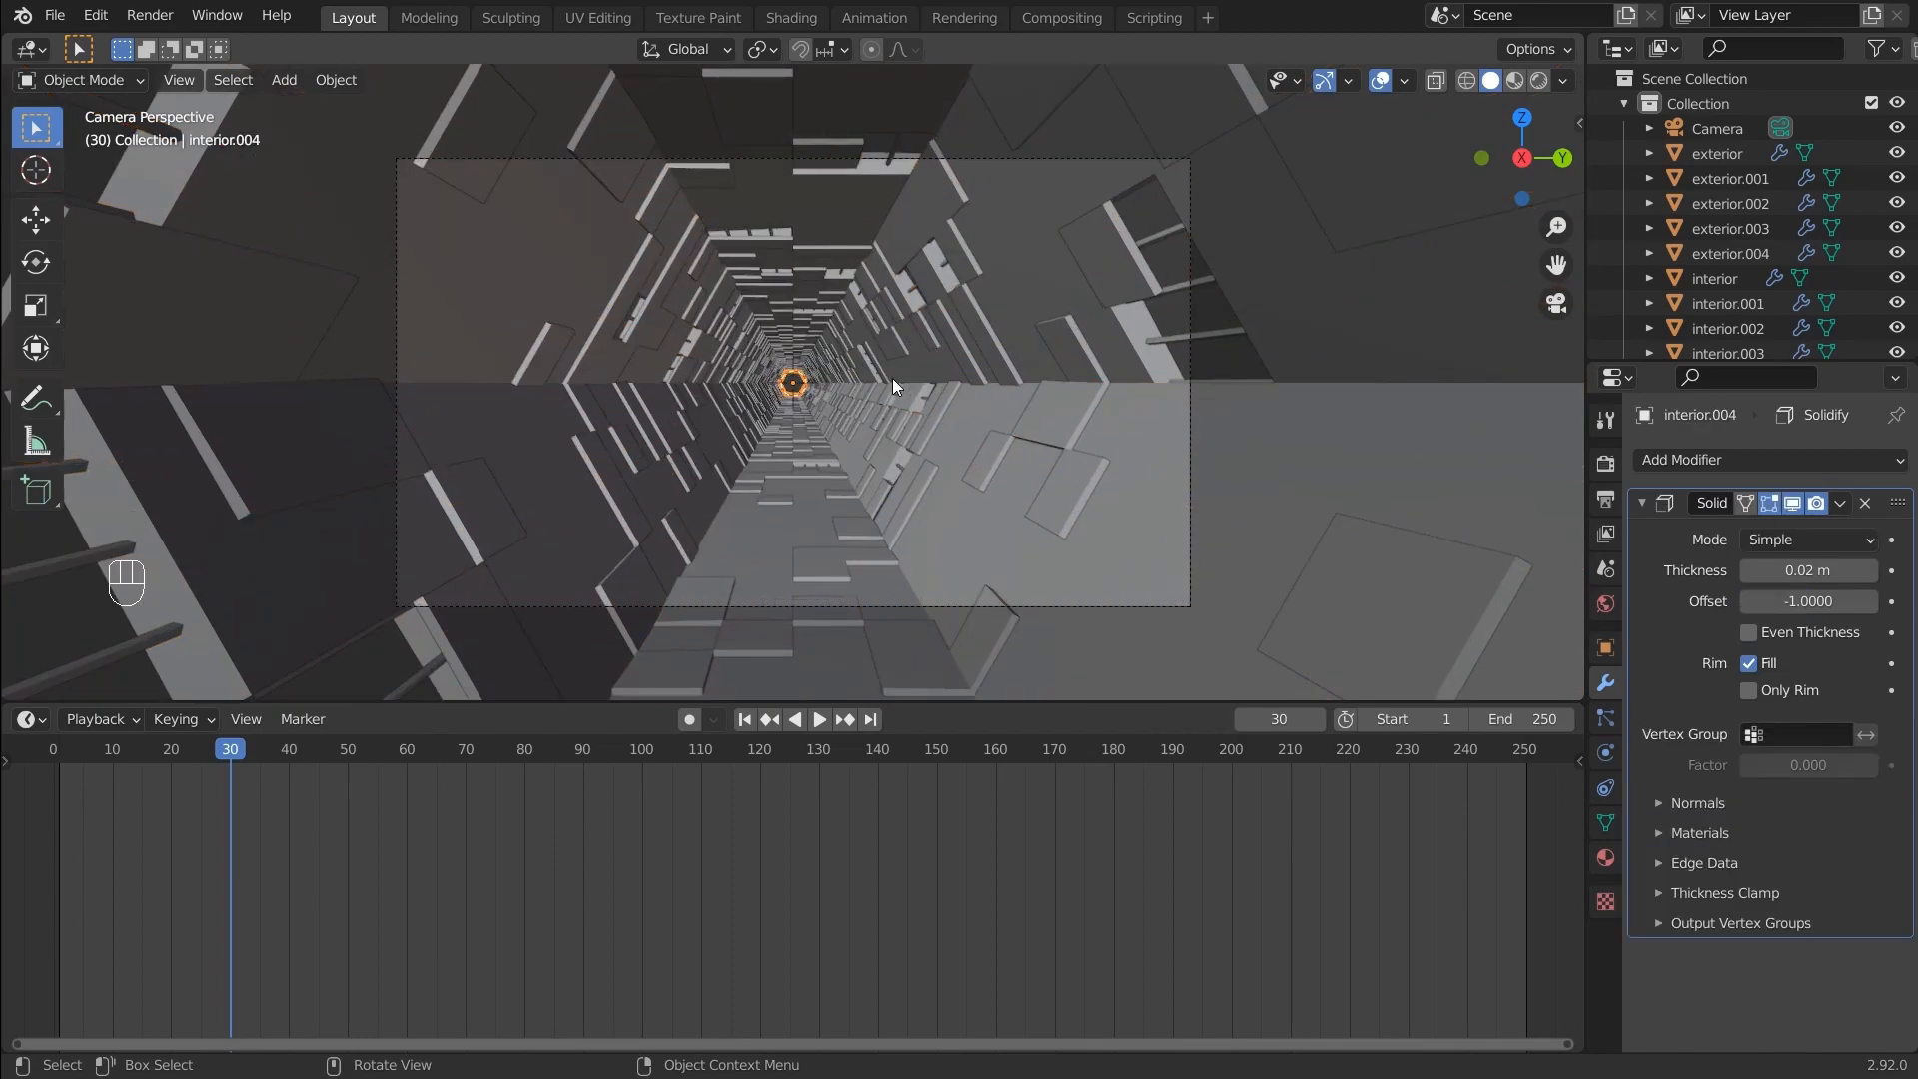
Save the project over the existing SFTLA.blend file
key(ctrl+s)
double_click(685, 312)
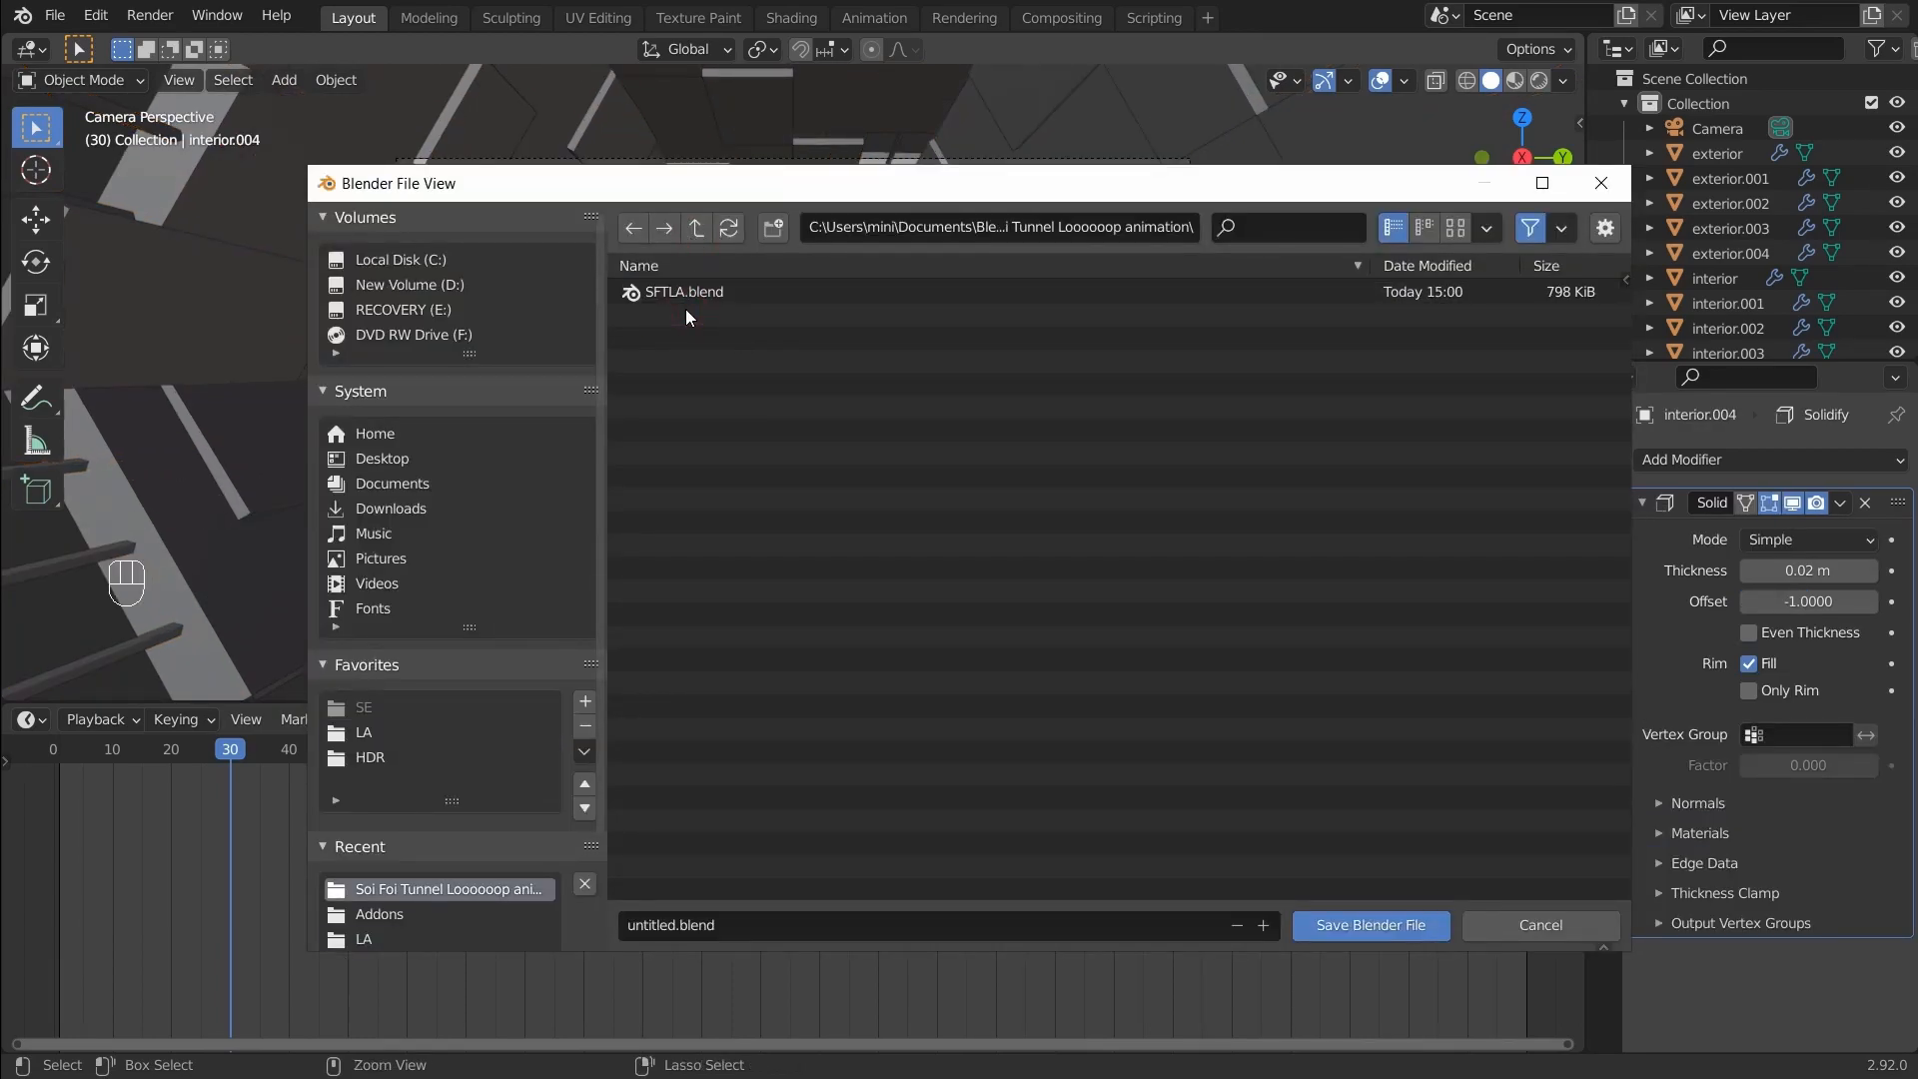
click(686, 303)
click(1311, 925)
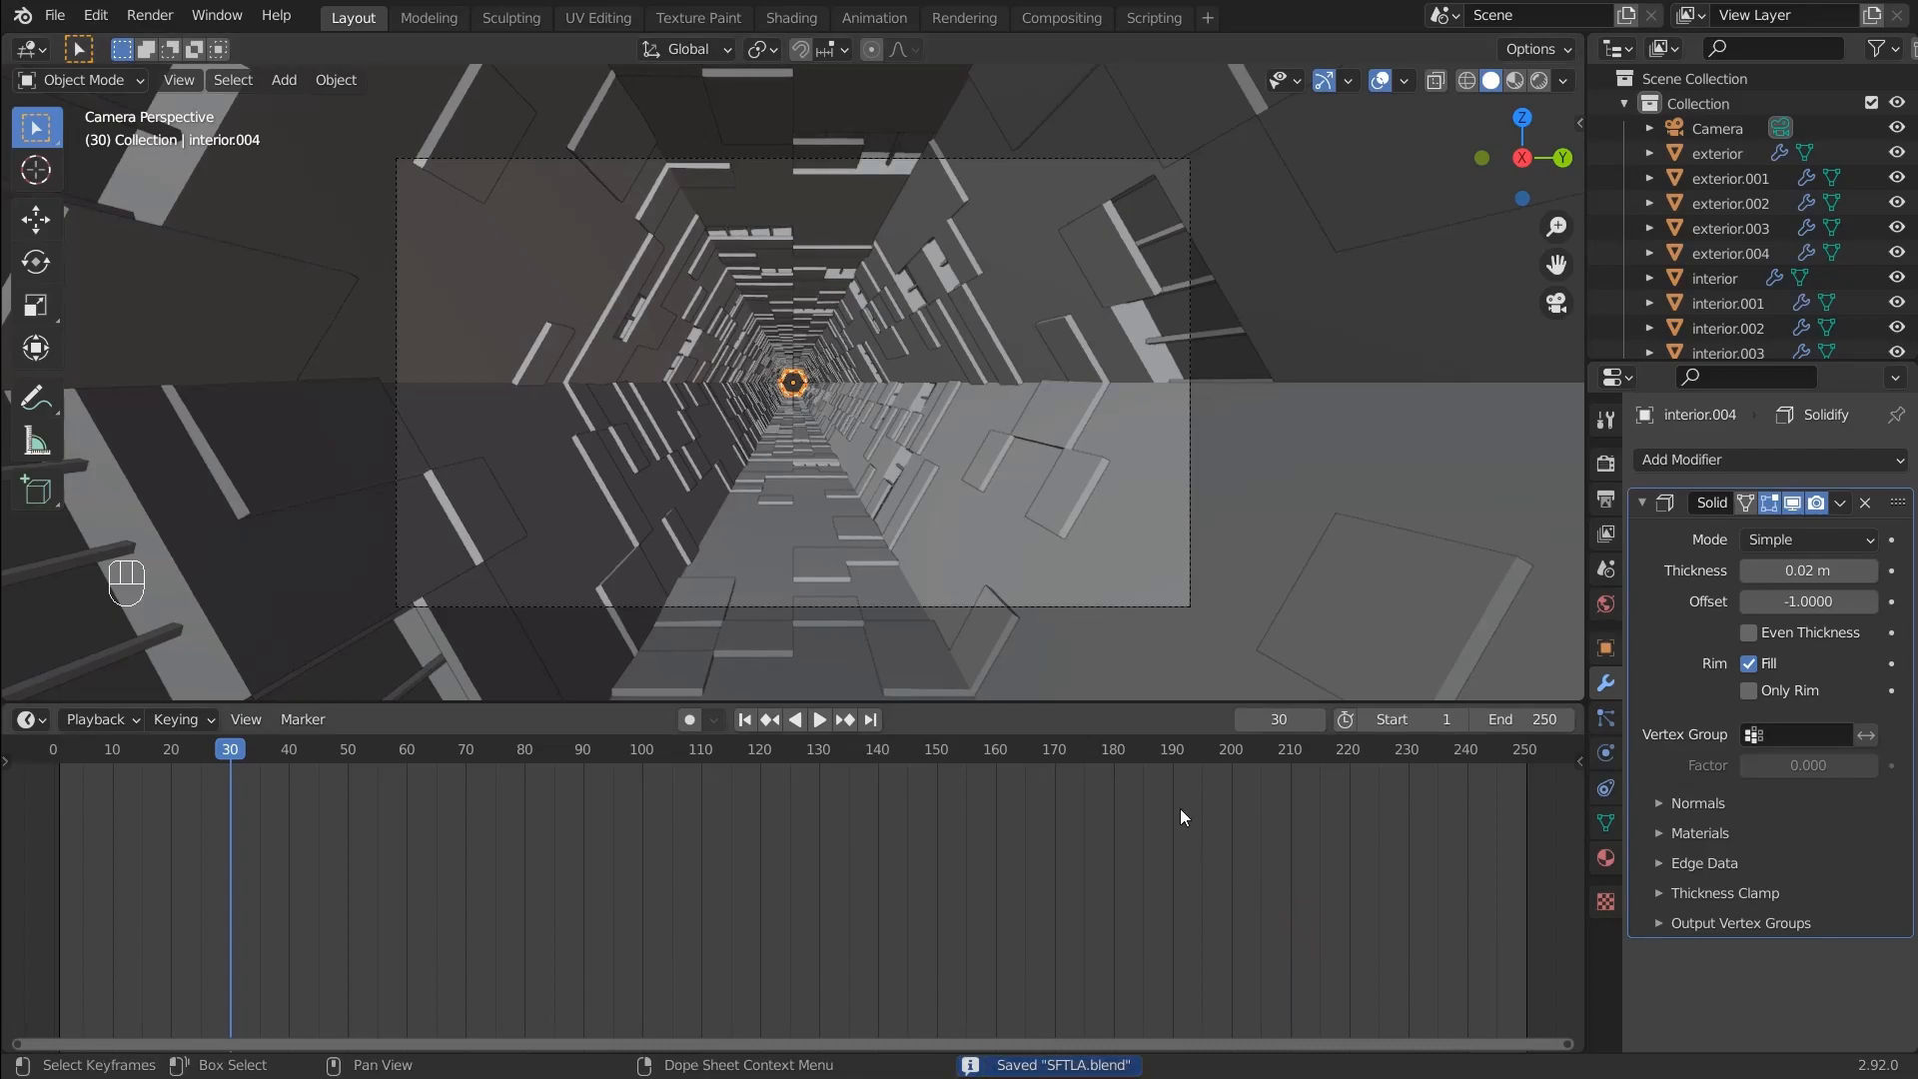
Show the camera view in rendered shading with the viewport overlays hidden
scroll(1029, 506, up, 1)
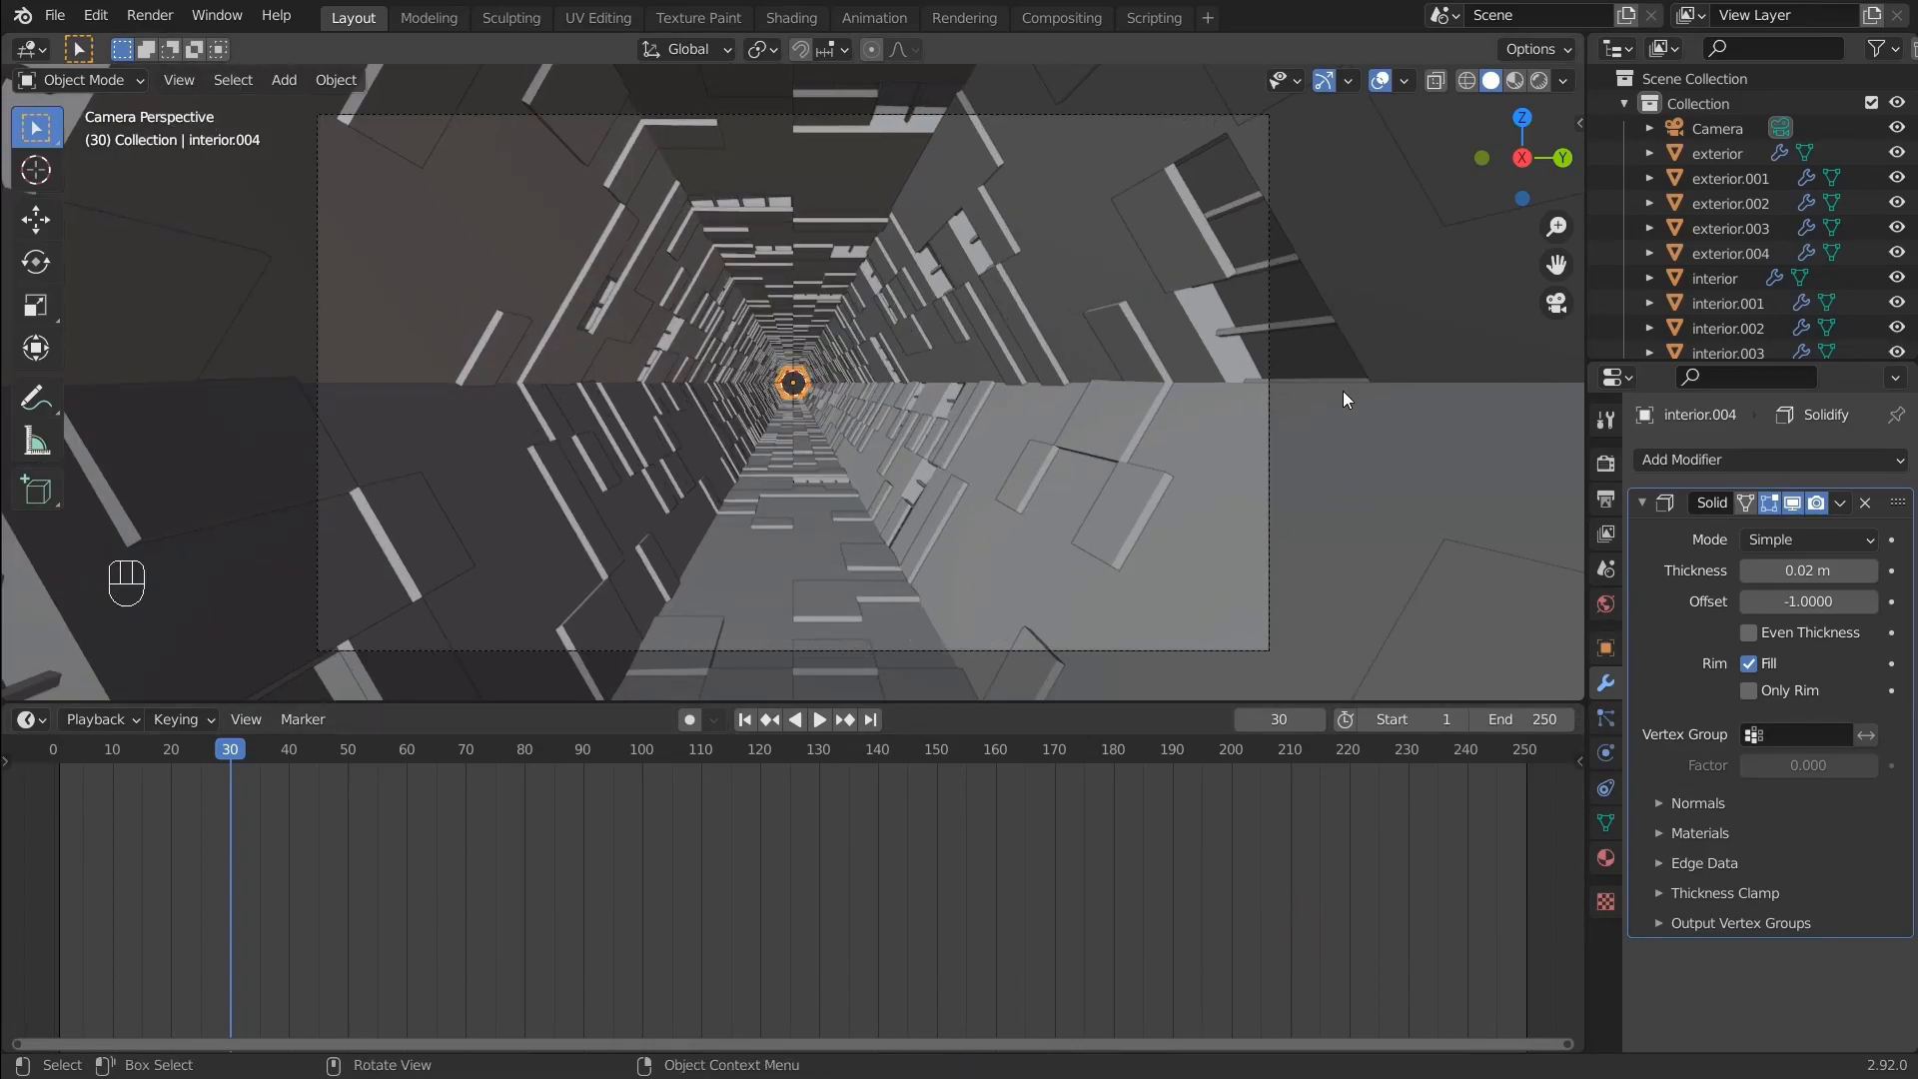
click(1539, 80)
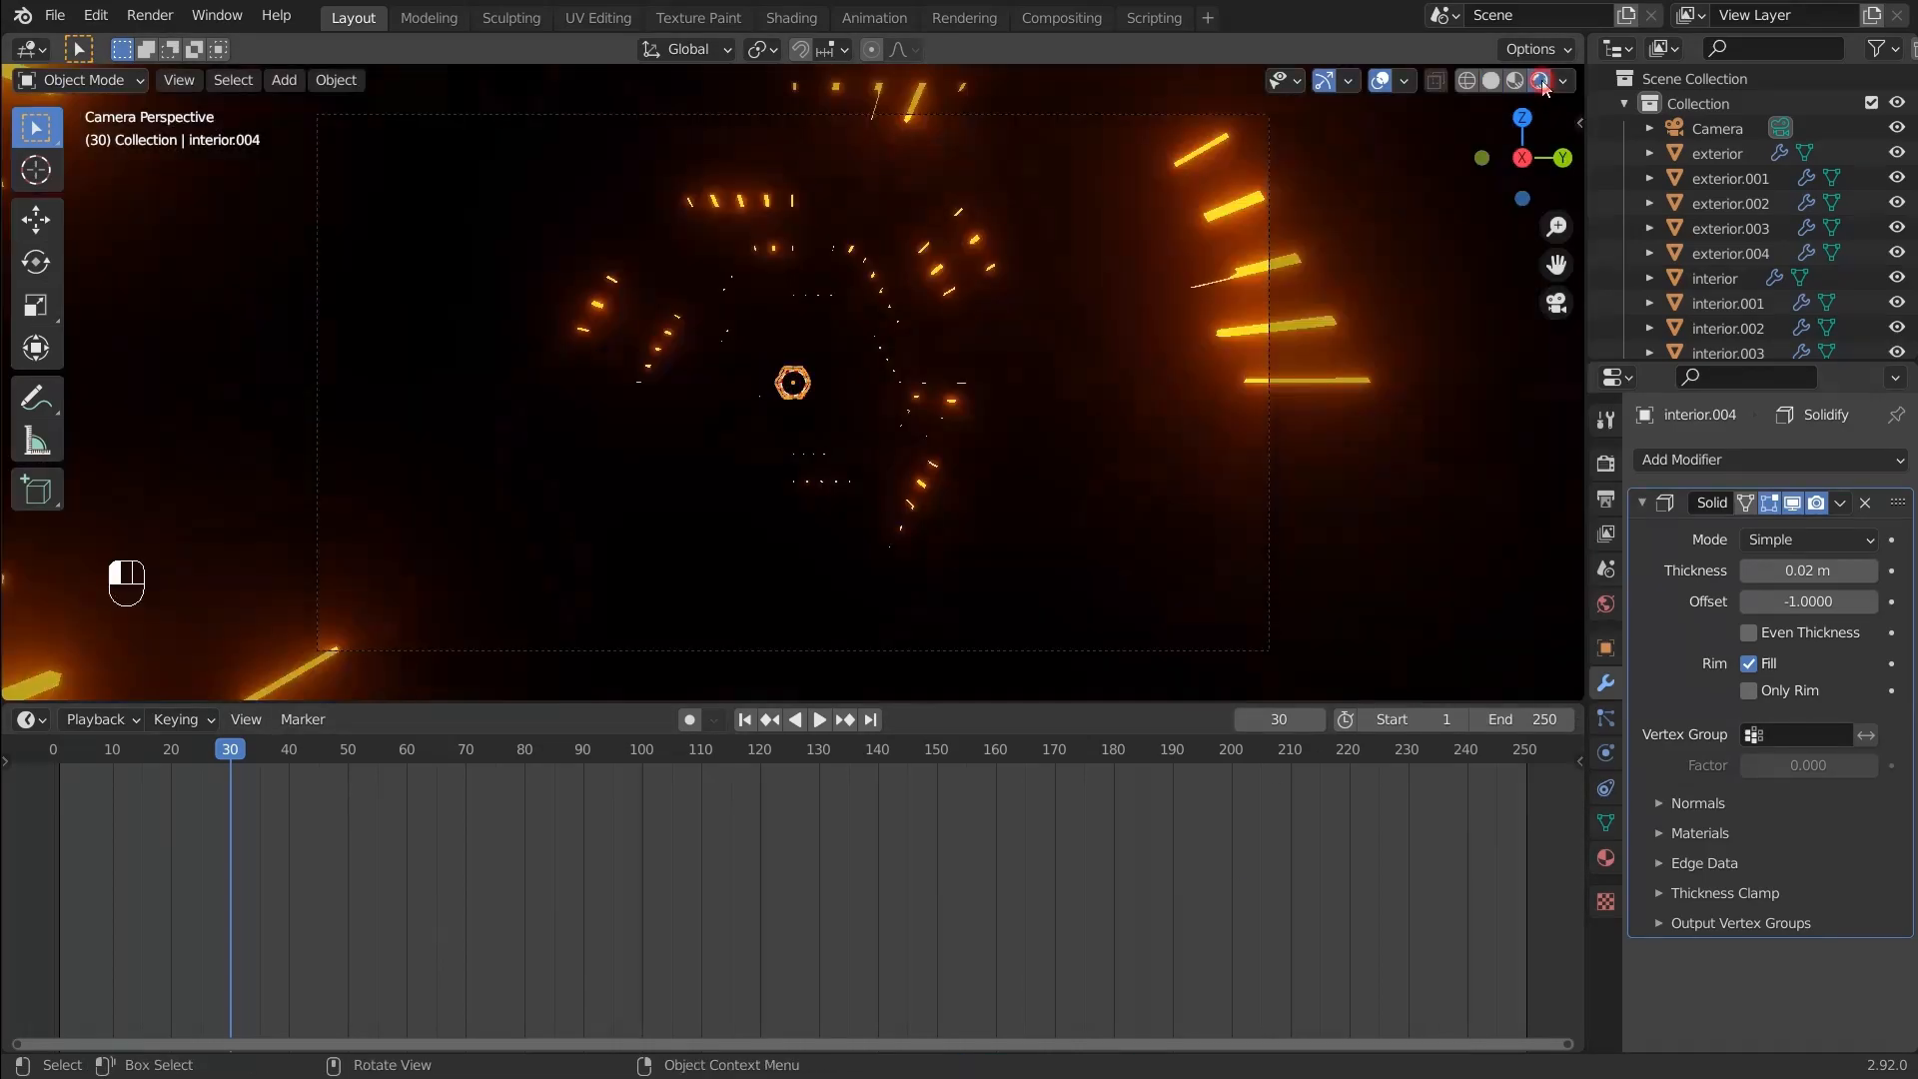
click(1381, 81)
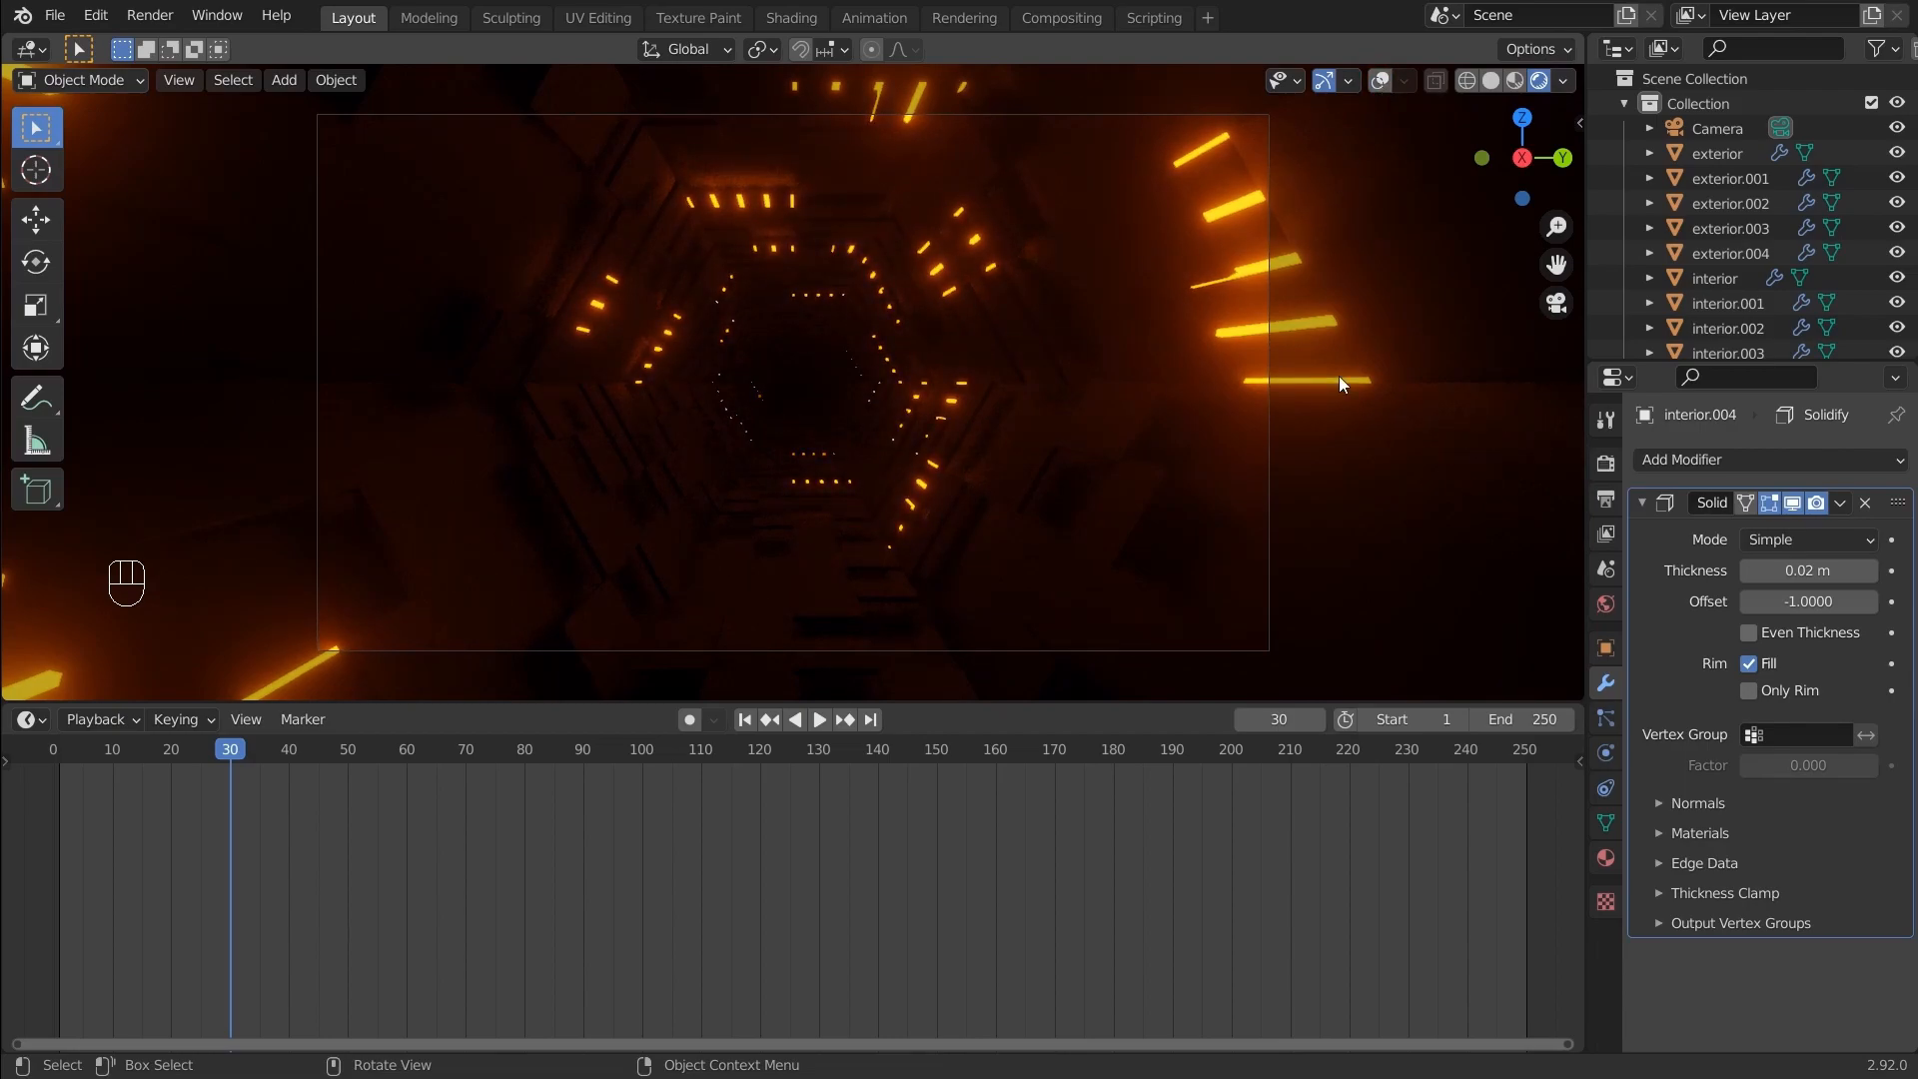
Select the exterior object, replace the timeline with the Shader Editor, and create a new material named "exterior"
click(1357, 527)
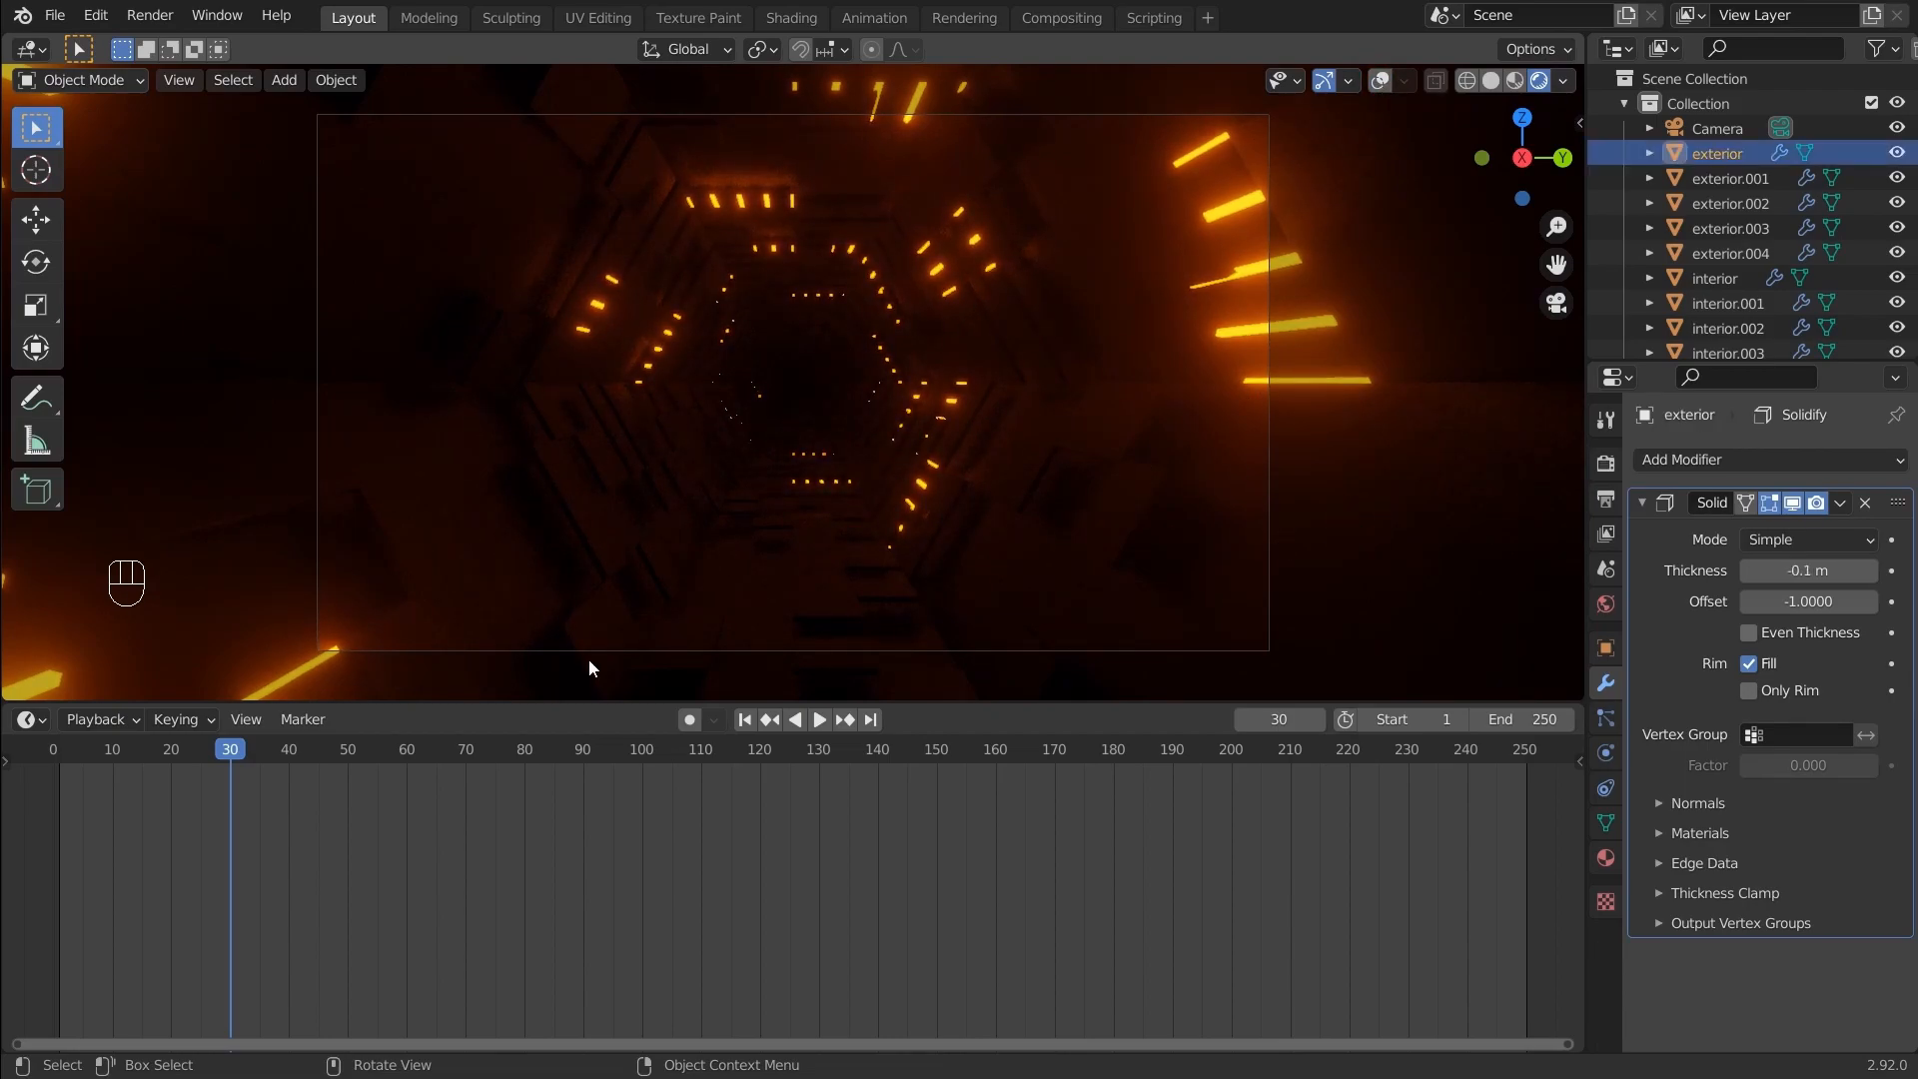
click(30, 720)
click(100, 950)
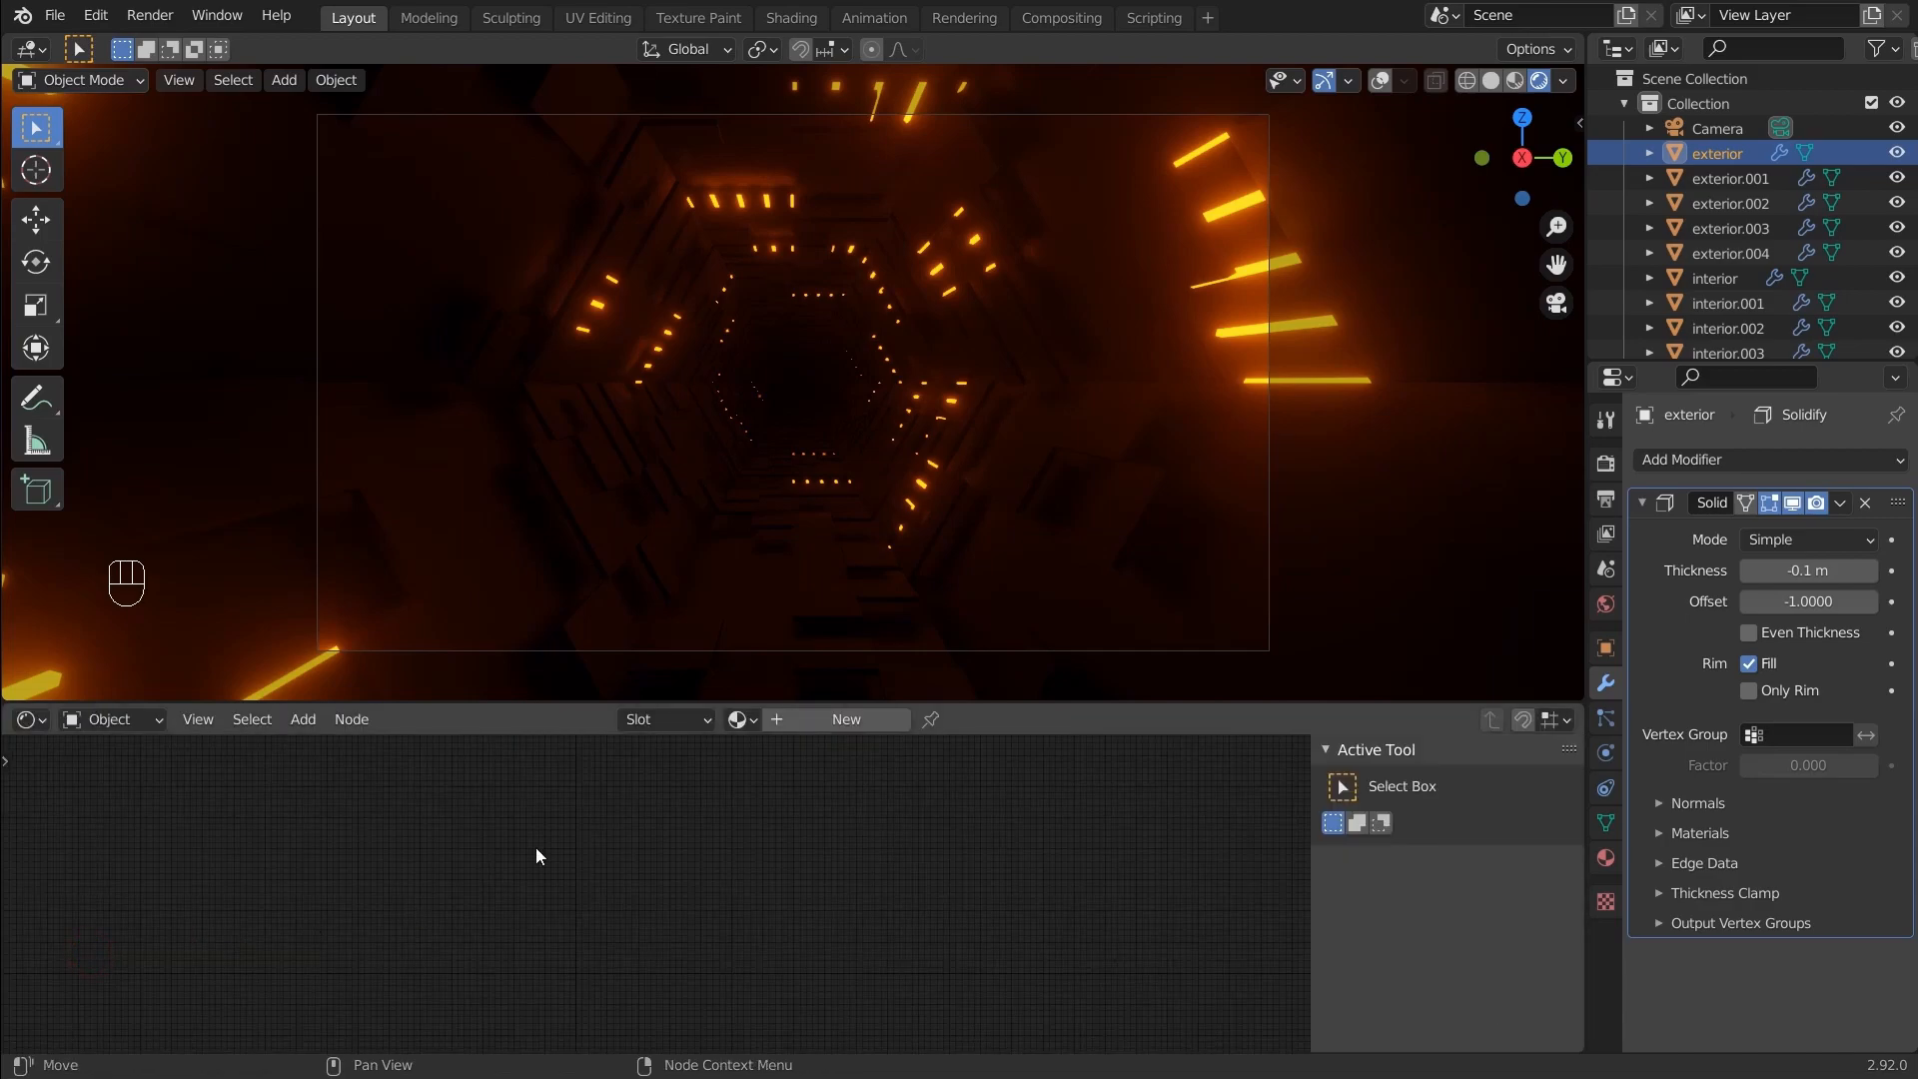
click(790, 719)
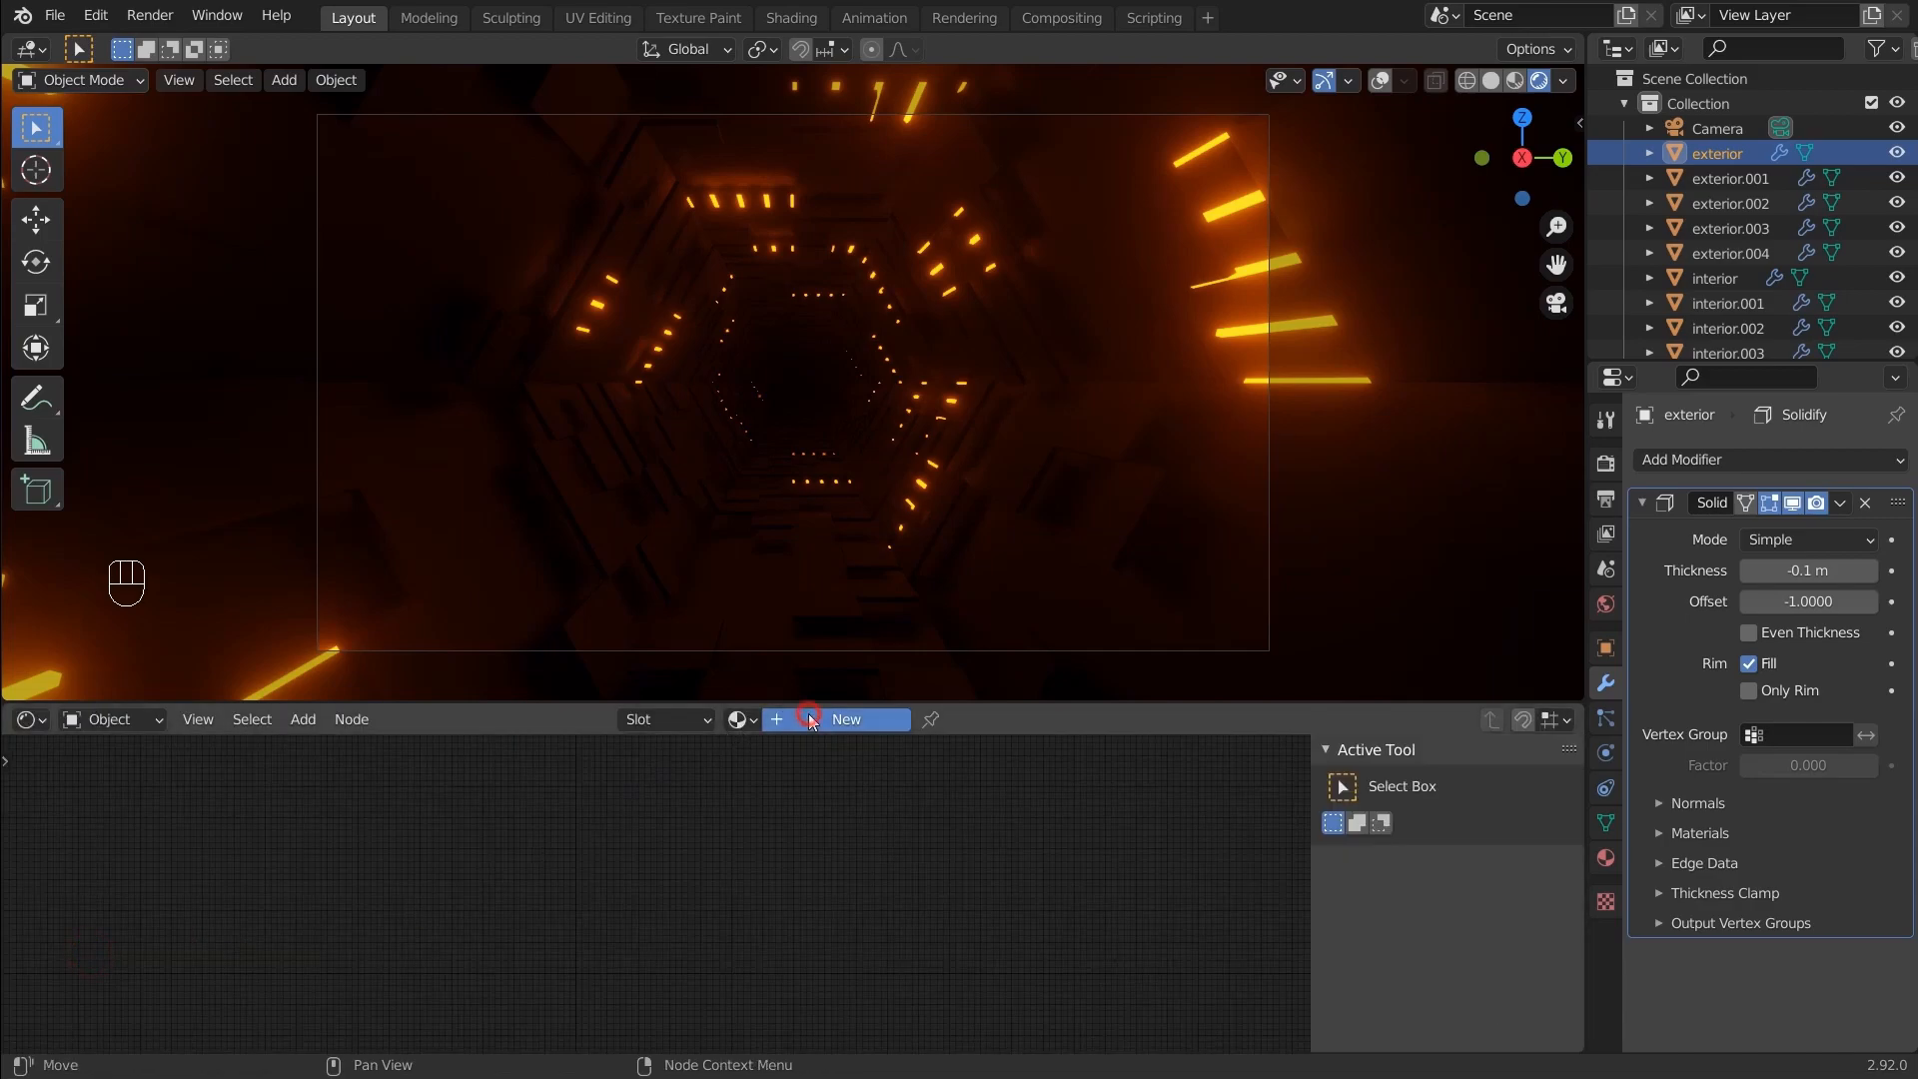
click(805, 721)
text(exterior)
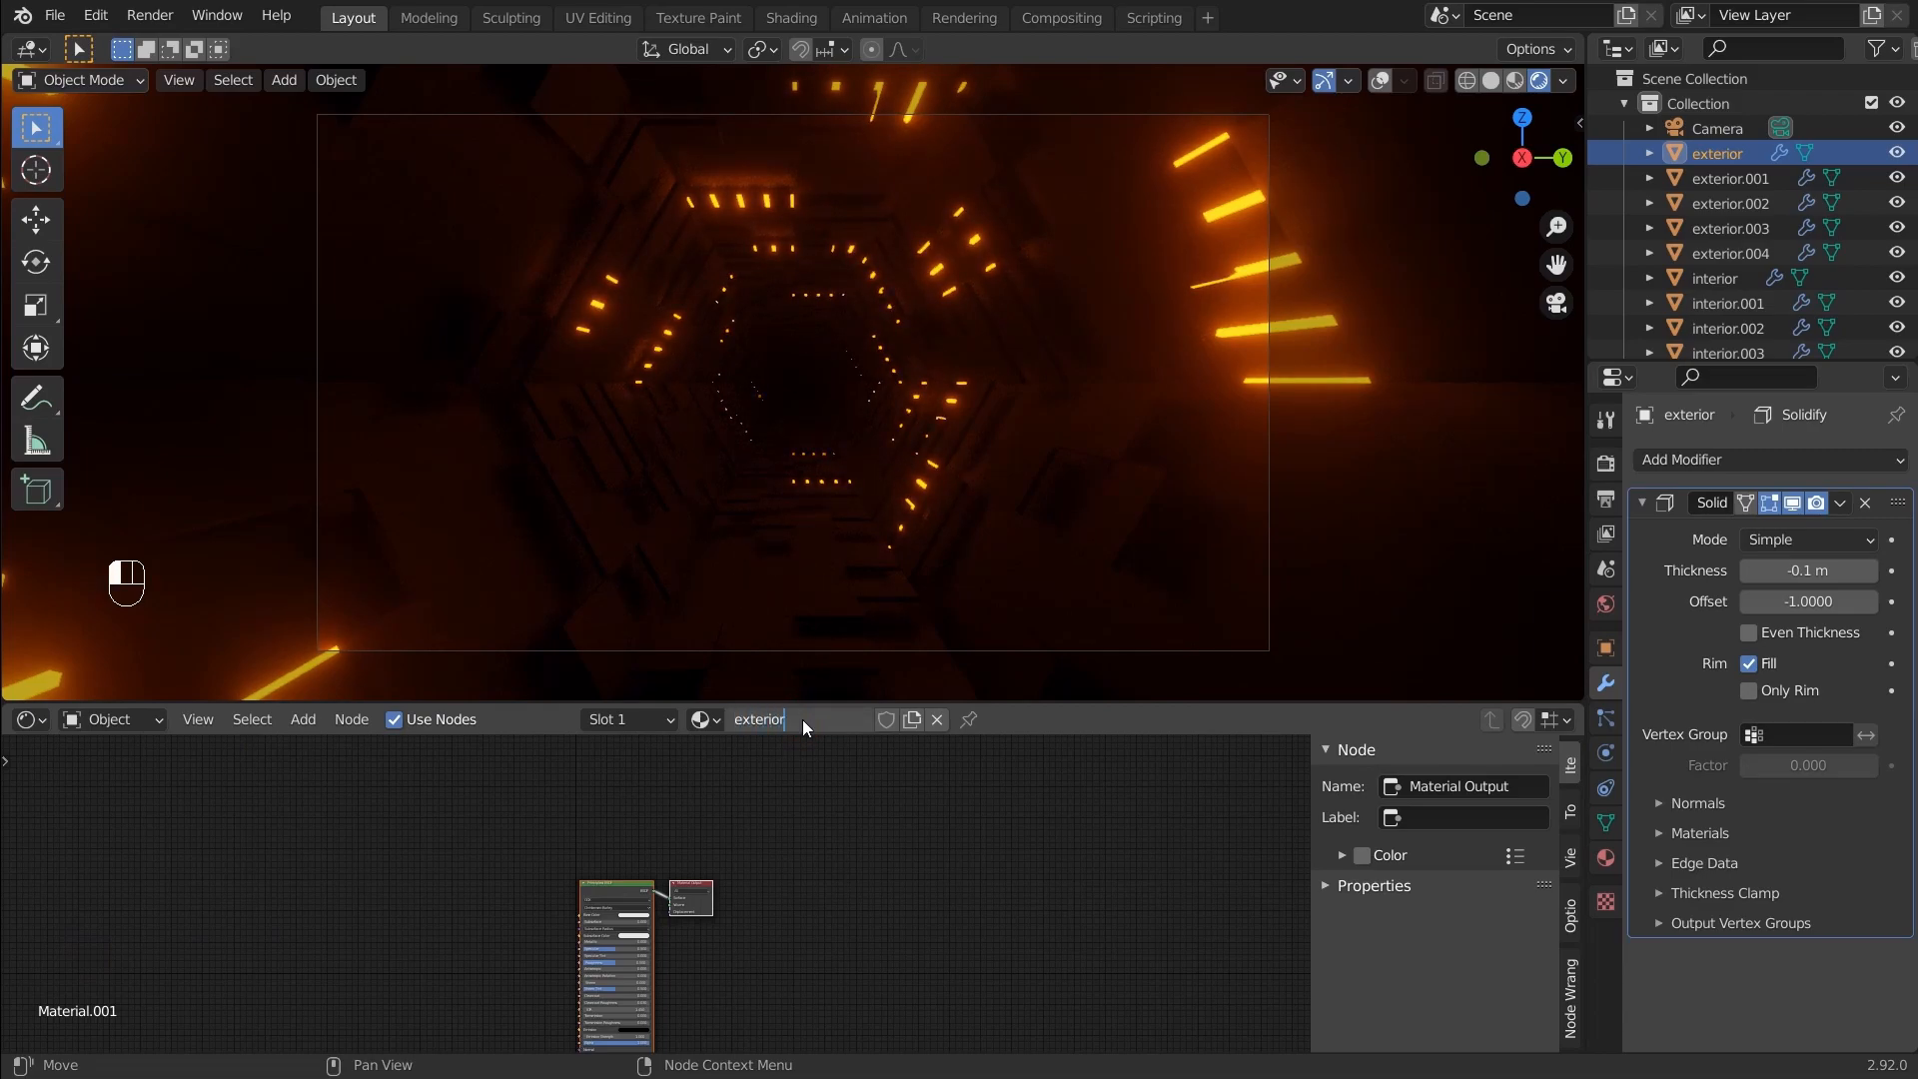
key(Return)
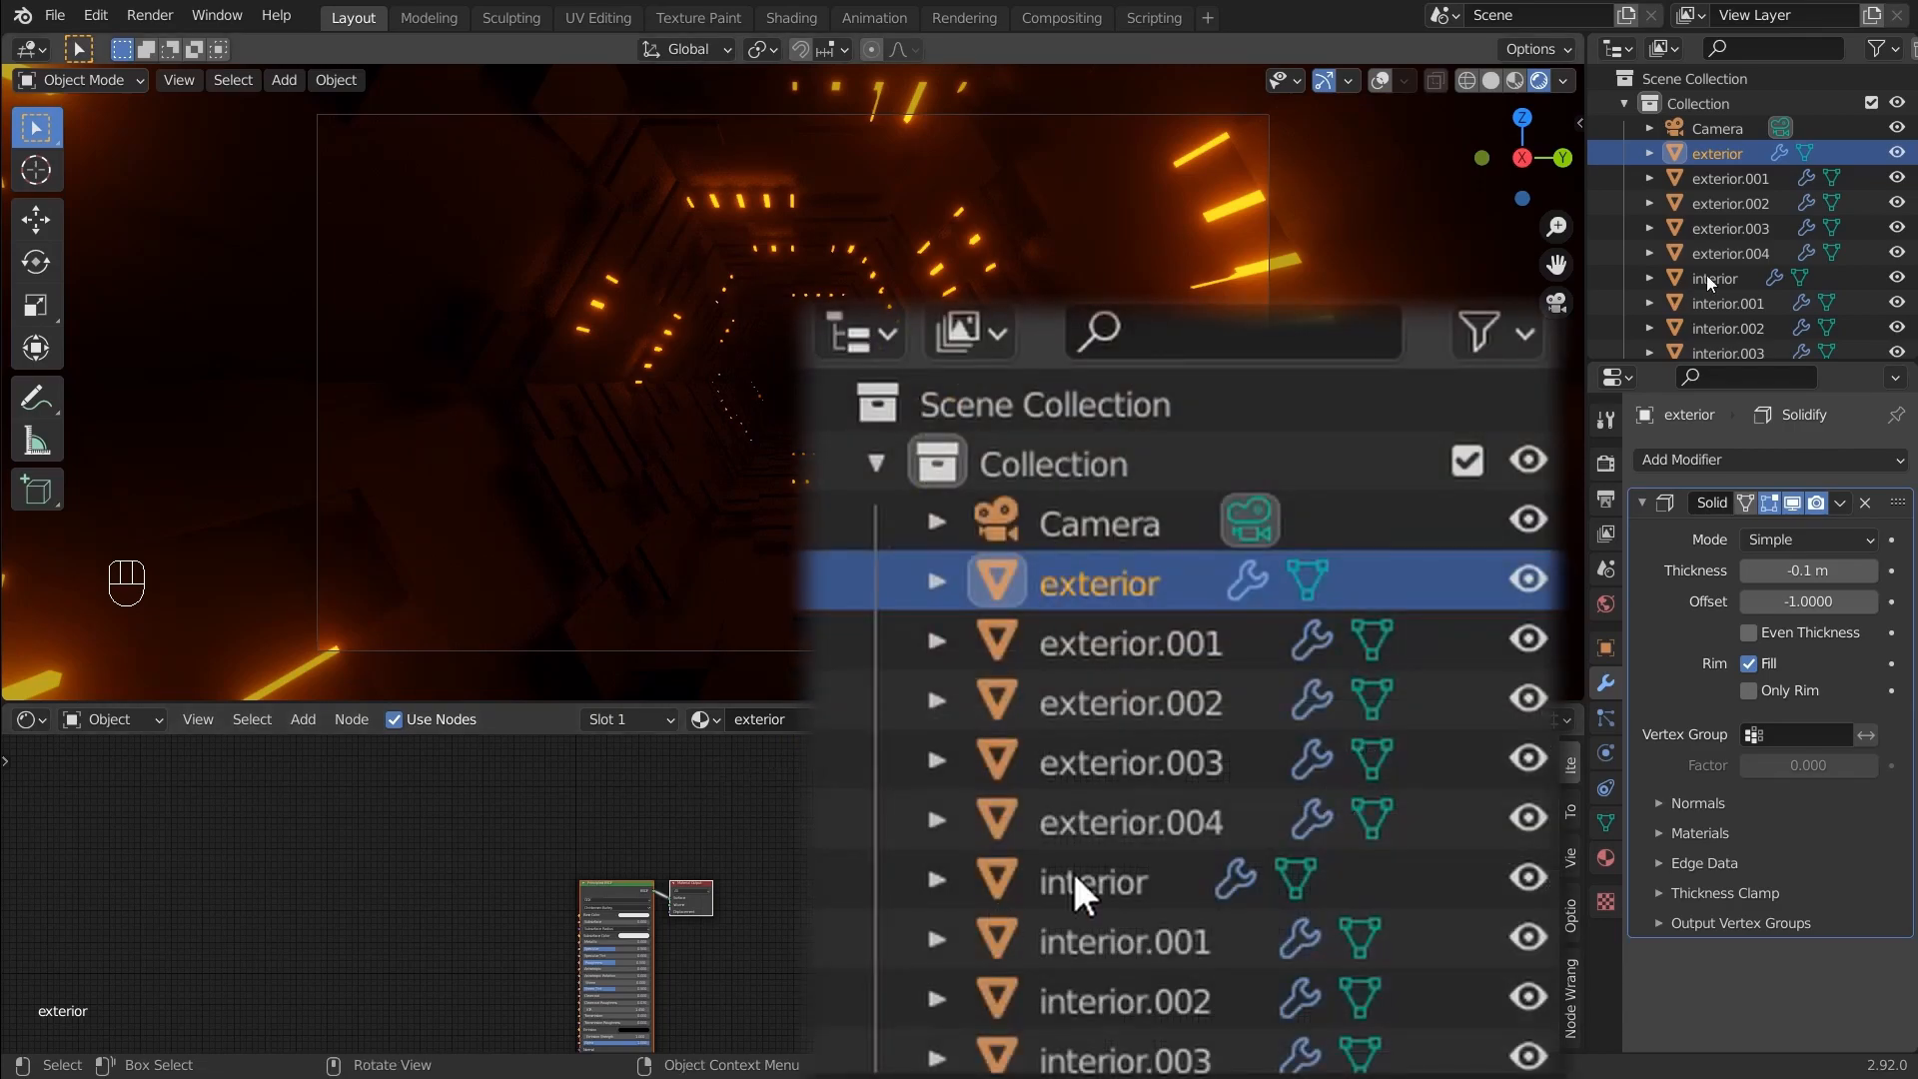
Add exterior.001 through exterior.004 to the selection and link the exterior object's material to them
shift+click(1723, 184)
shift+click(1728, 203)
shift+click(1728, 230)
shift+click(1730, 253)
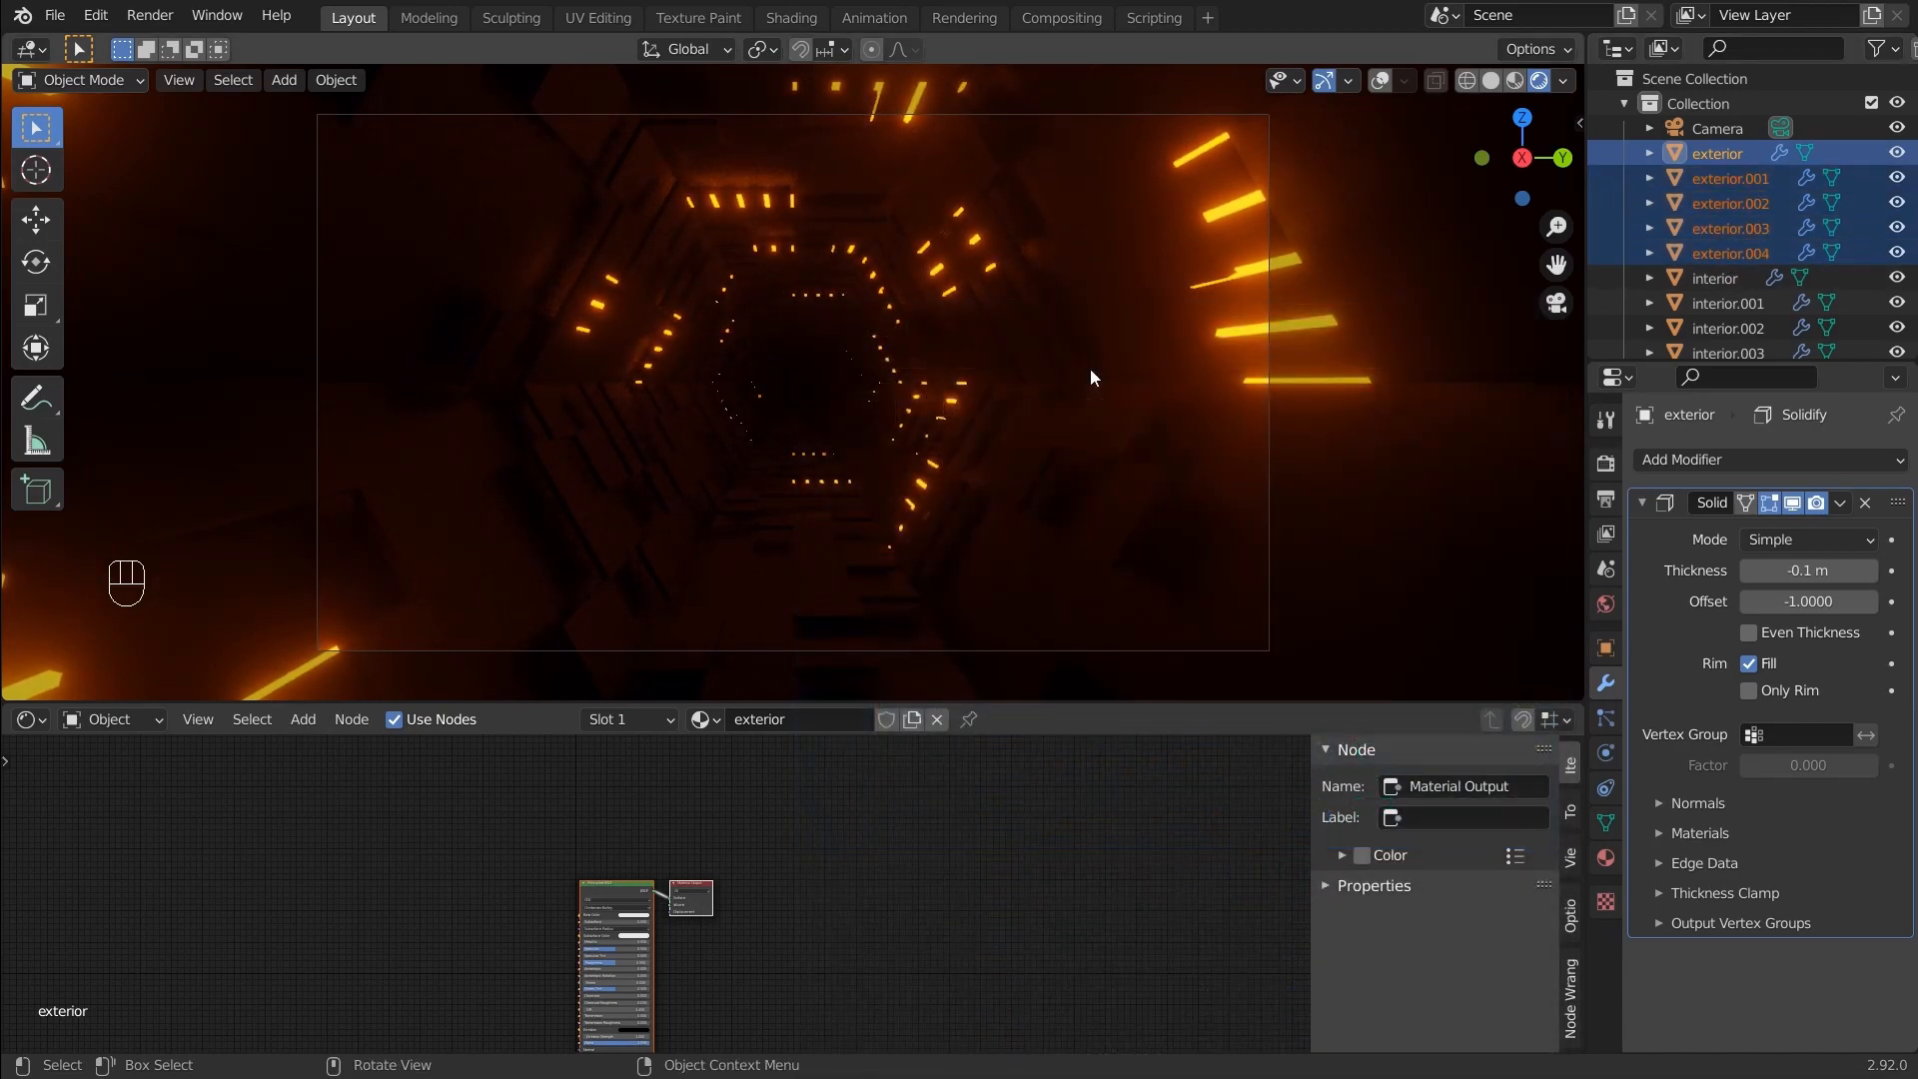
key(ctrl+l)
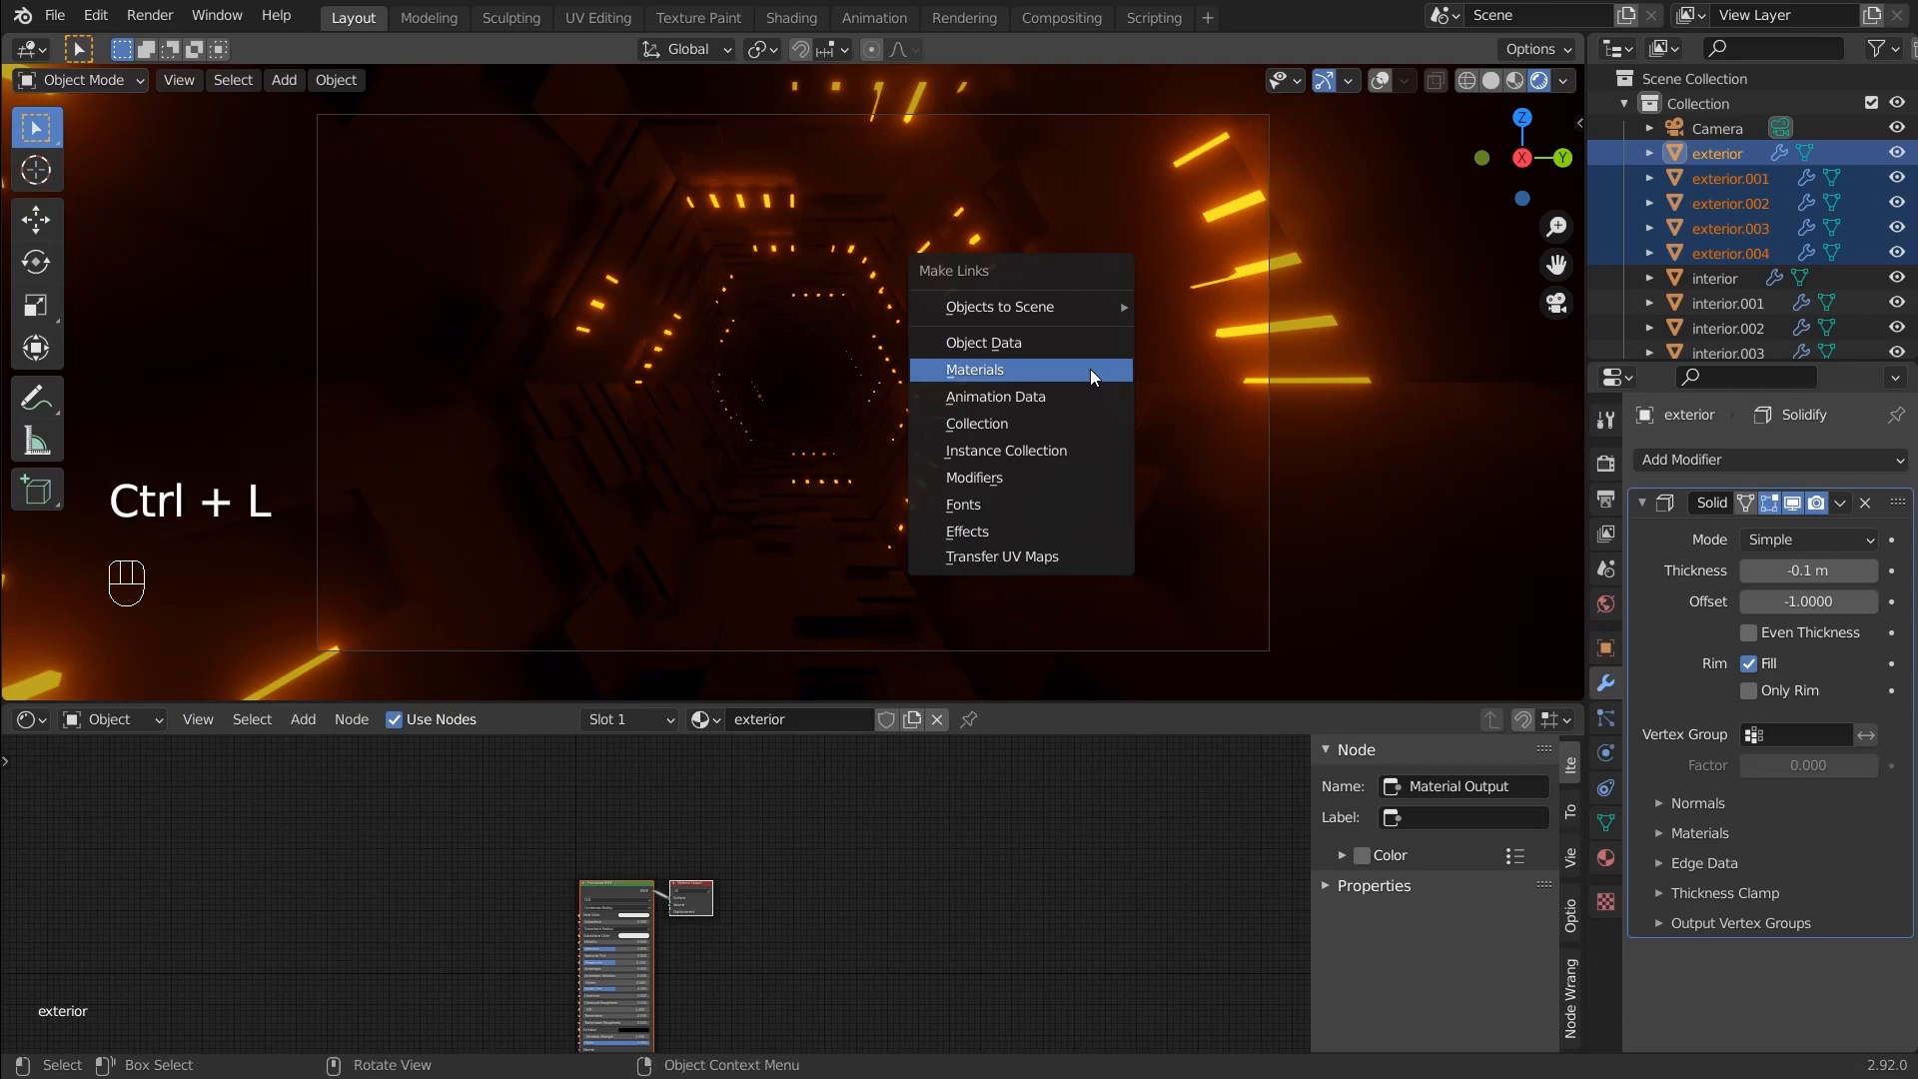
click(1089, 369)
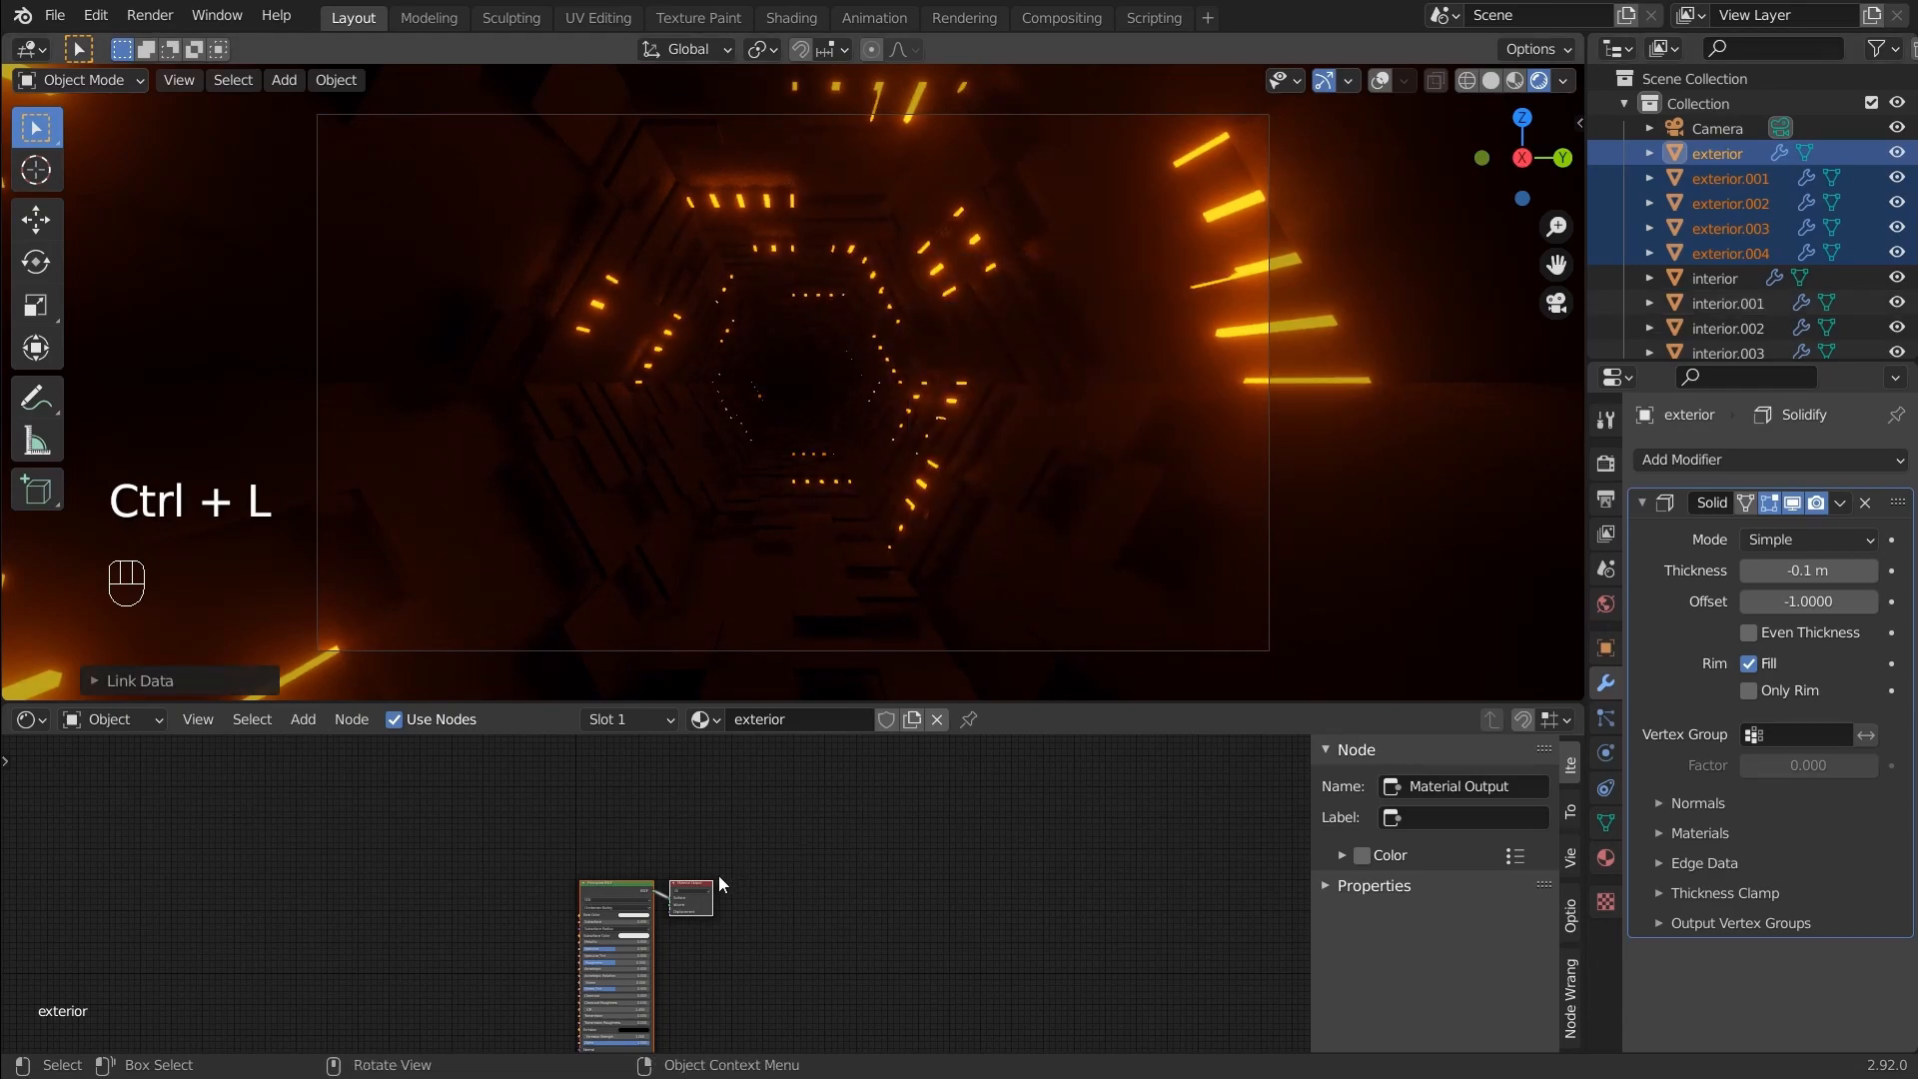
Set the exterior material's Principled BSDF Metallic to 1.000 and hide the node editor's sidebar
scroll(715, 873, up, 2)
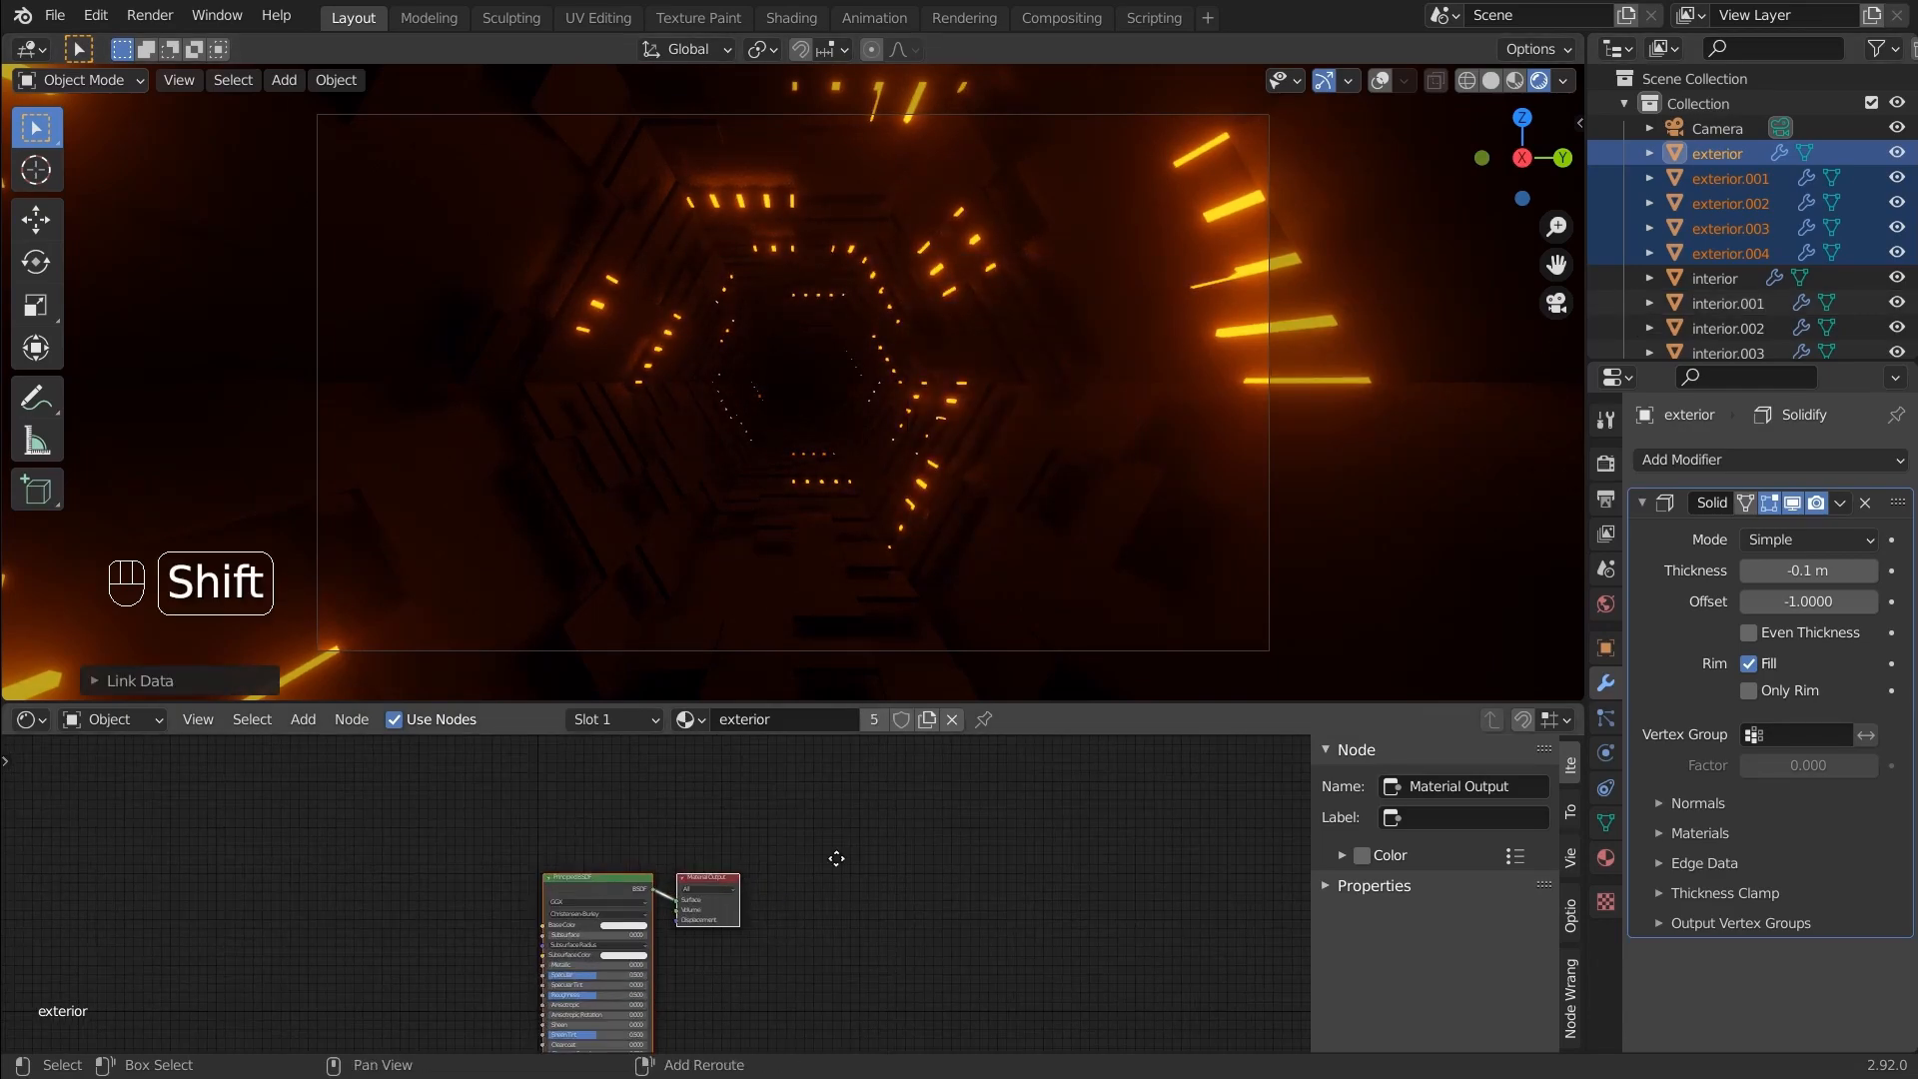
scroll(707, 891, up, 4)
middle_drag(536, 854, 644, 924)
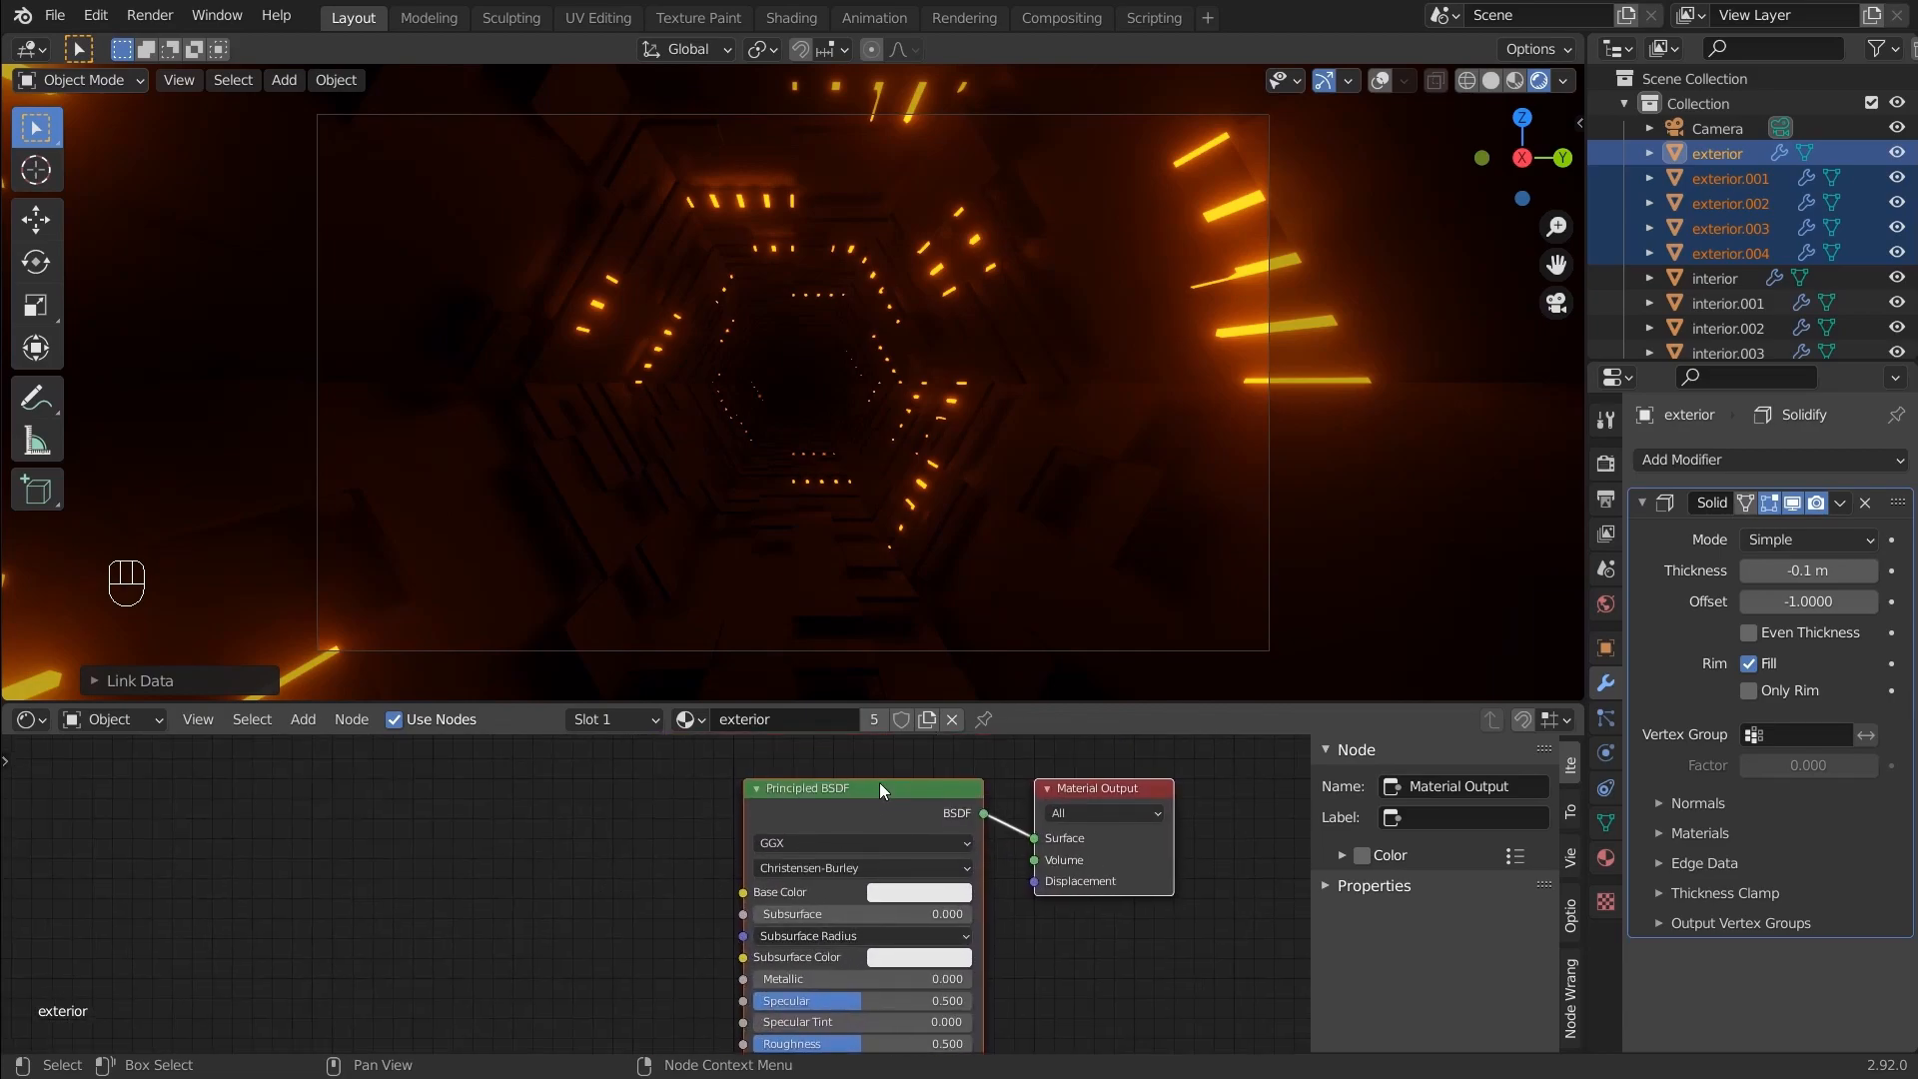
click(879, 789)
scroll(1051, 933, up, 2)
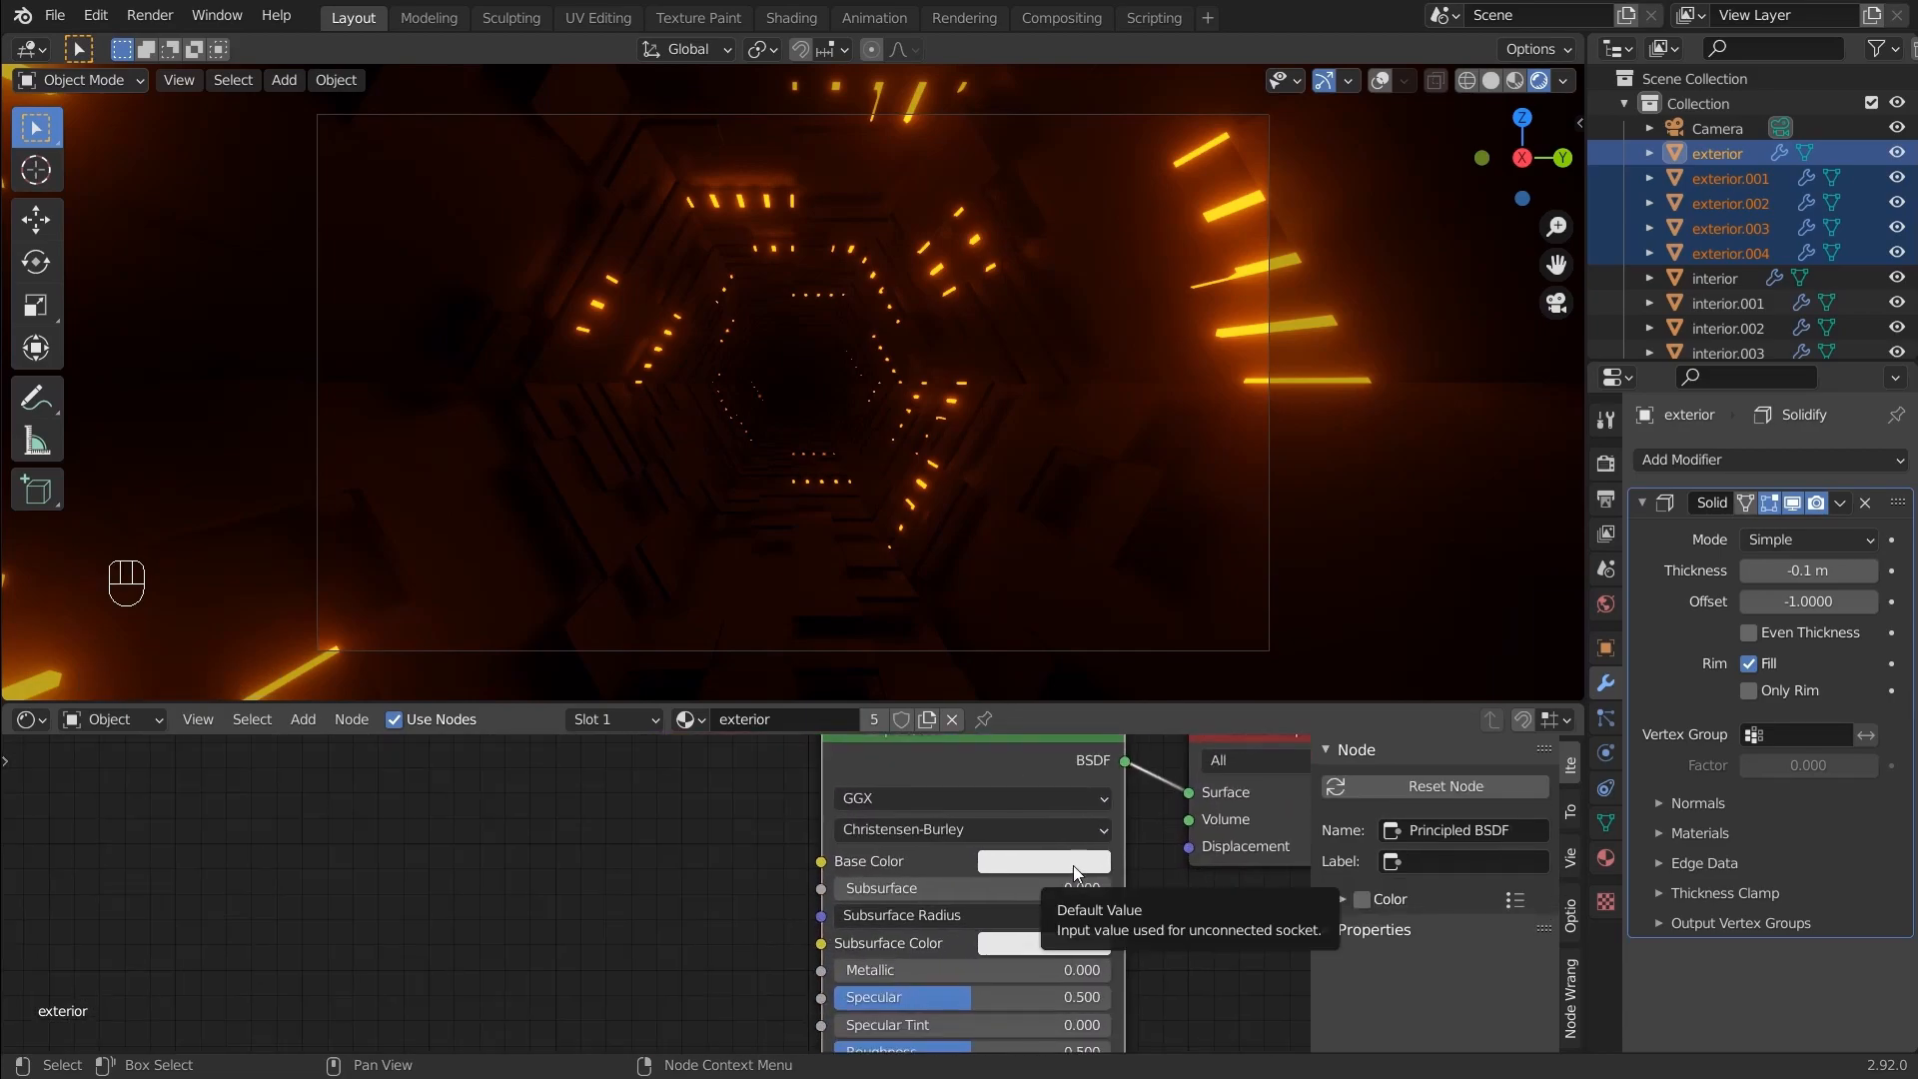
middle_drag(1195, 916, 1177, 835)
drag(997, 886, 1279, 844)
key(n)
scroll(647, 889, down, 3)
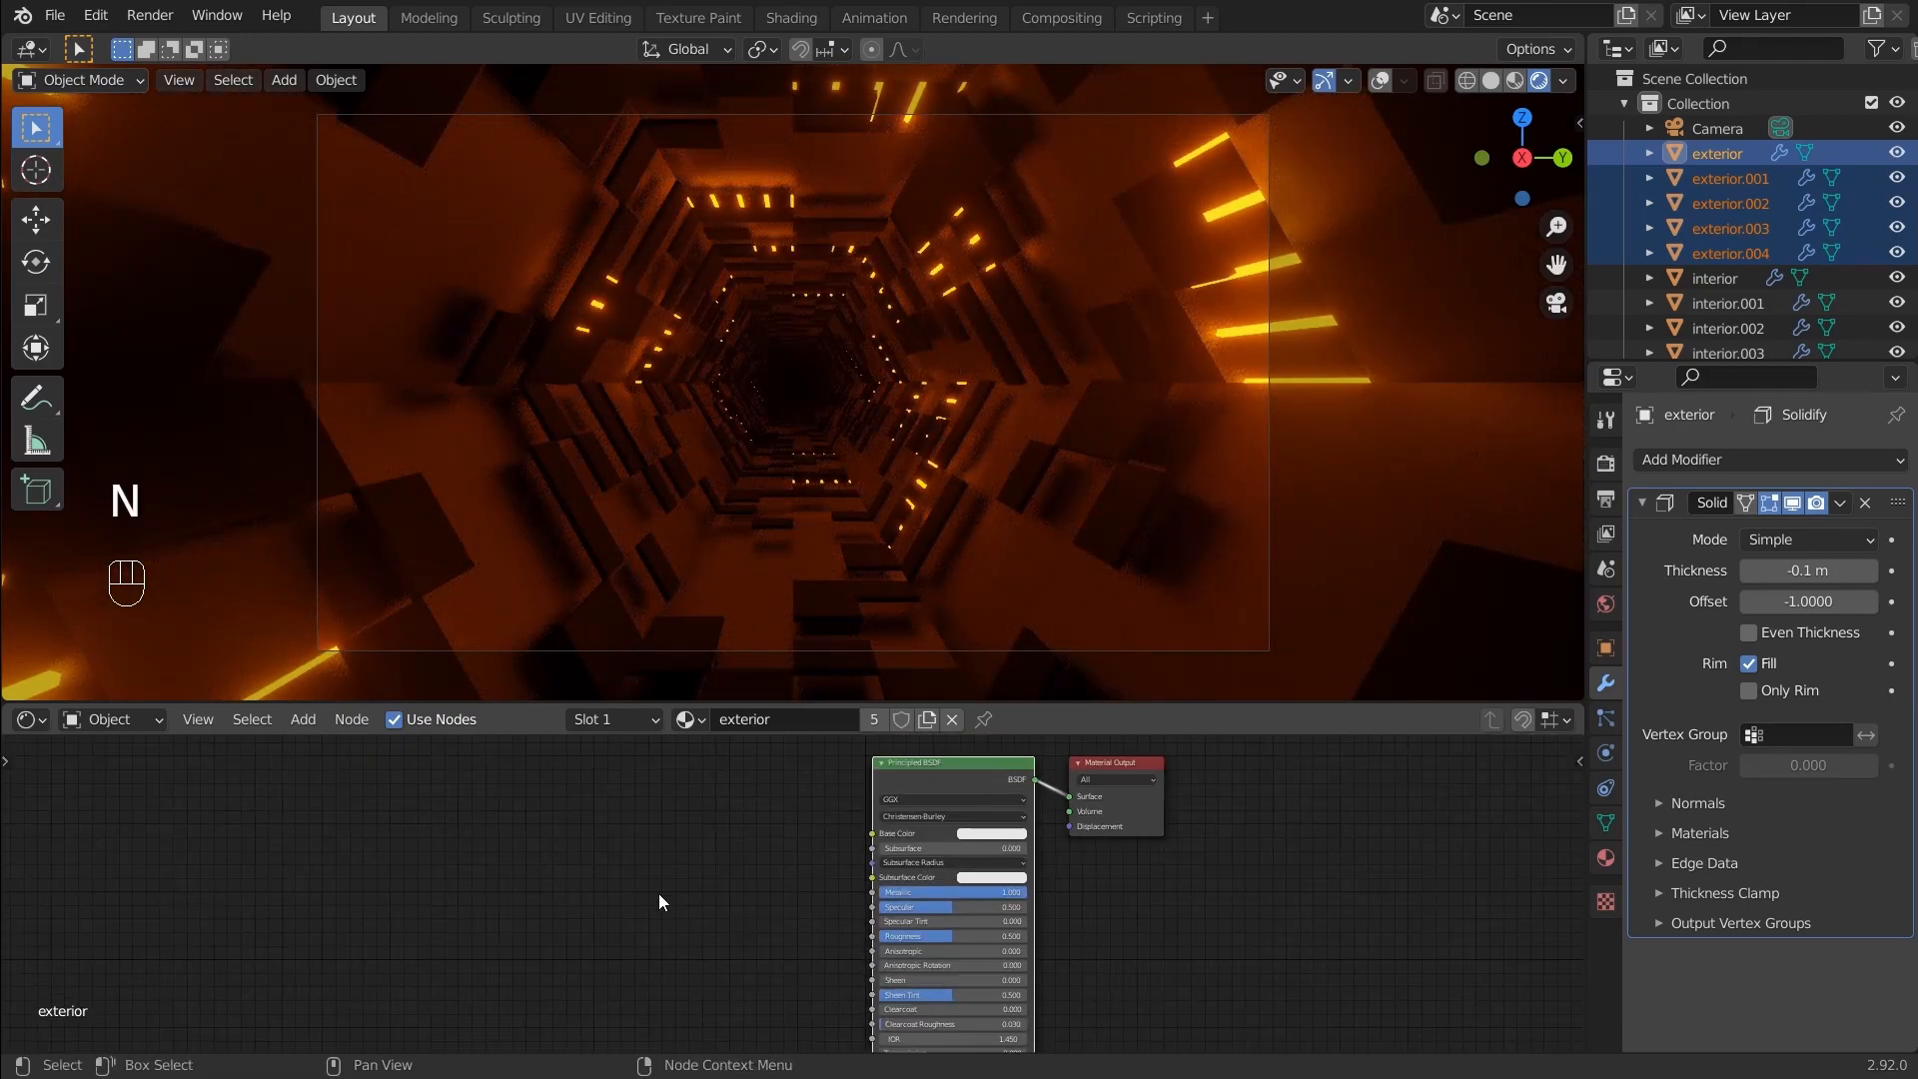
Add a Musgrave Texture node and connect its Height output to the Principled BSDF's Roughness
scroll(769, 895, up, 3)
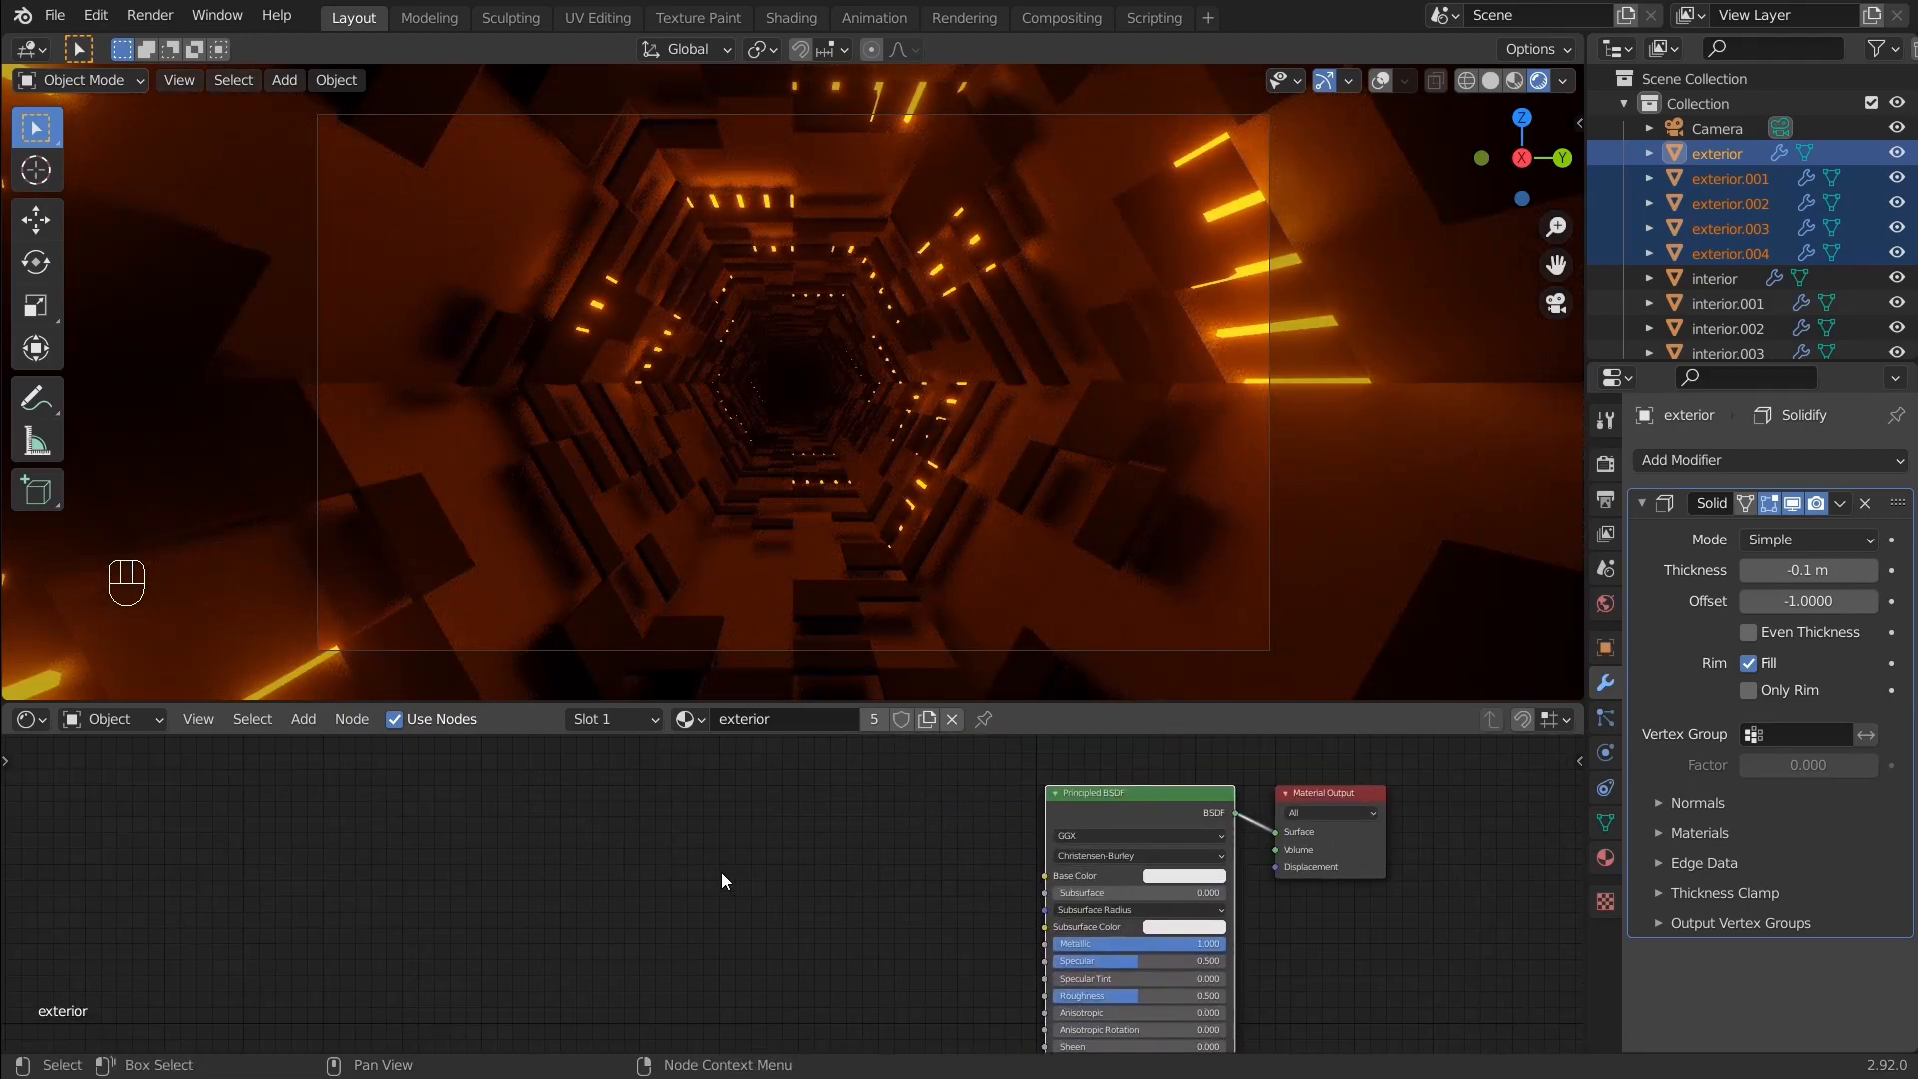
key(shift+a)
text(musgrav)
click(722, 816)
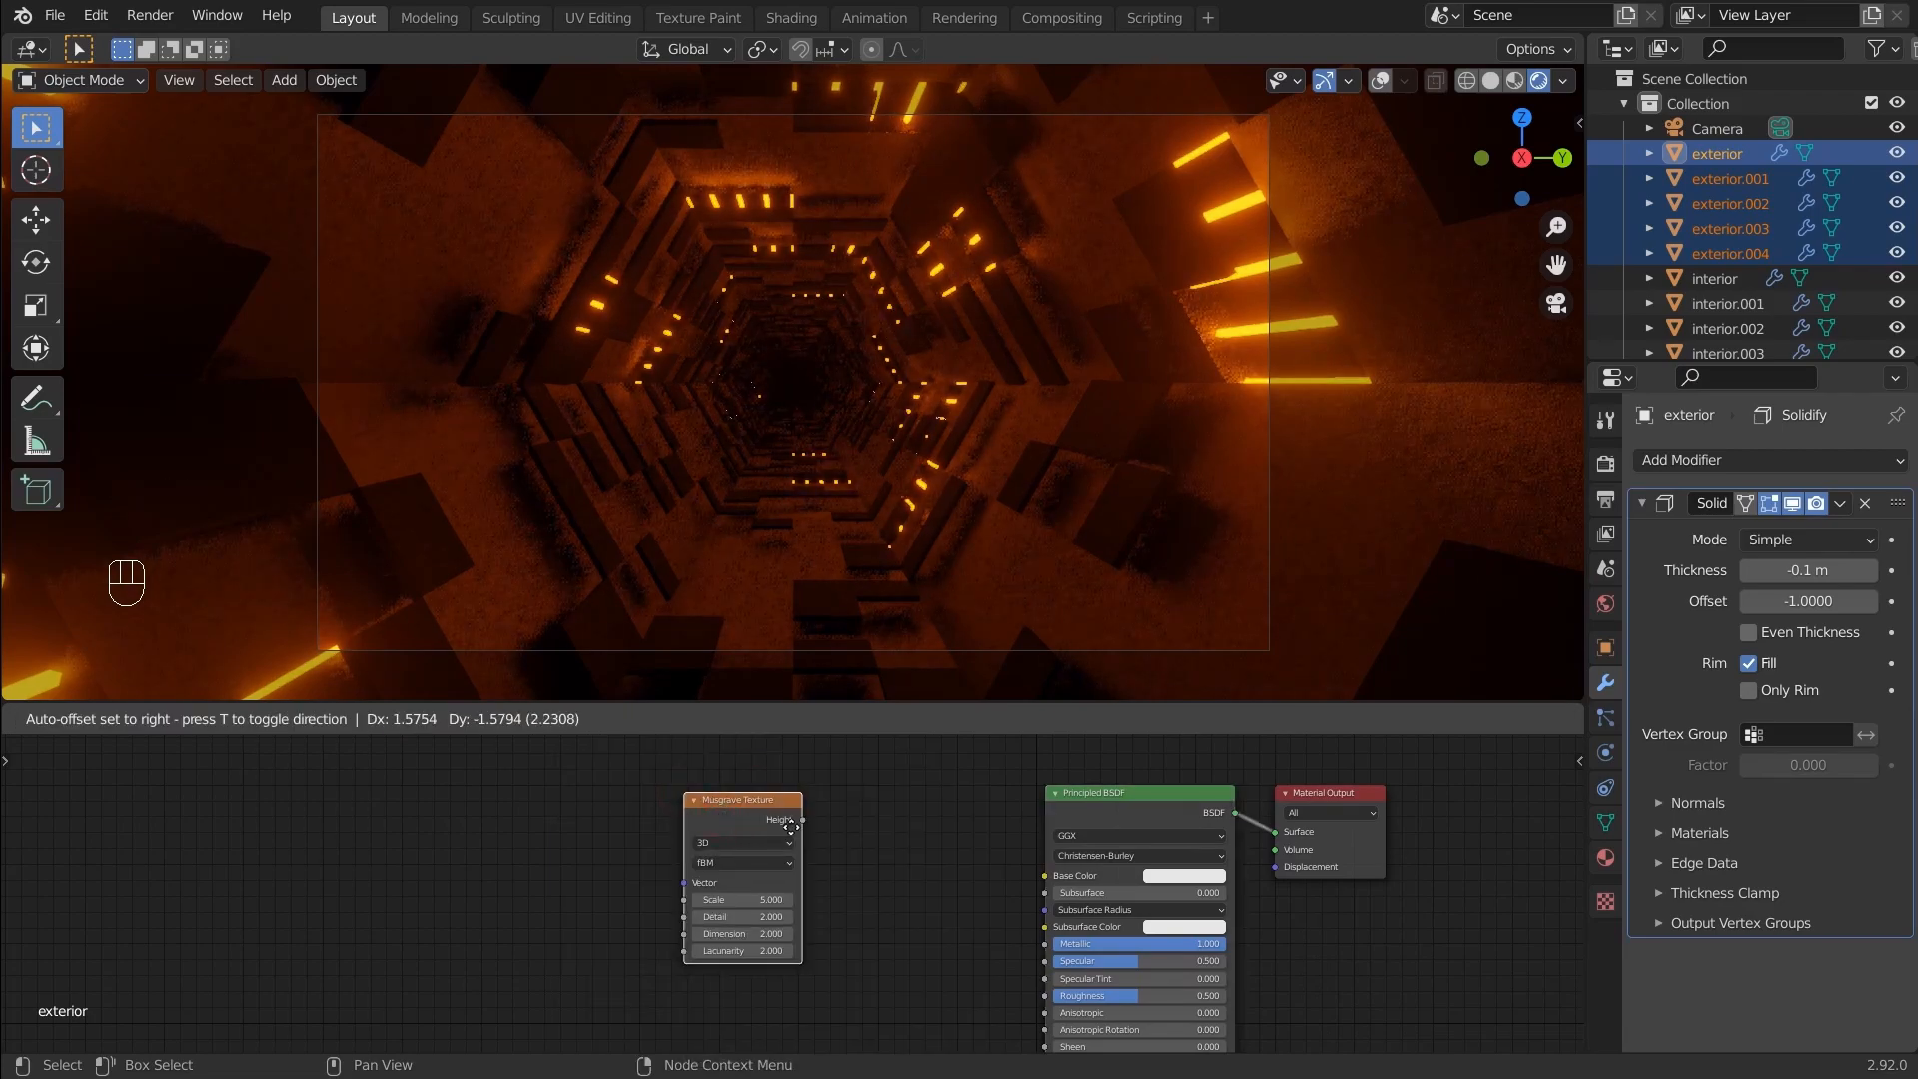
click(796, 829)
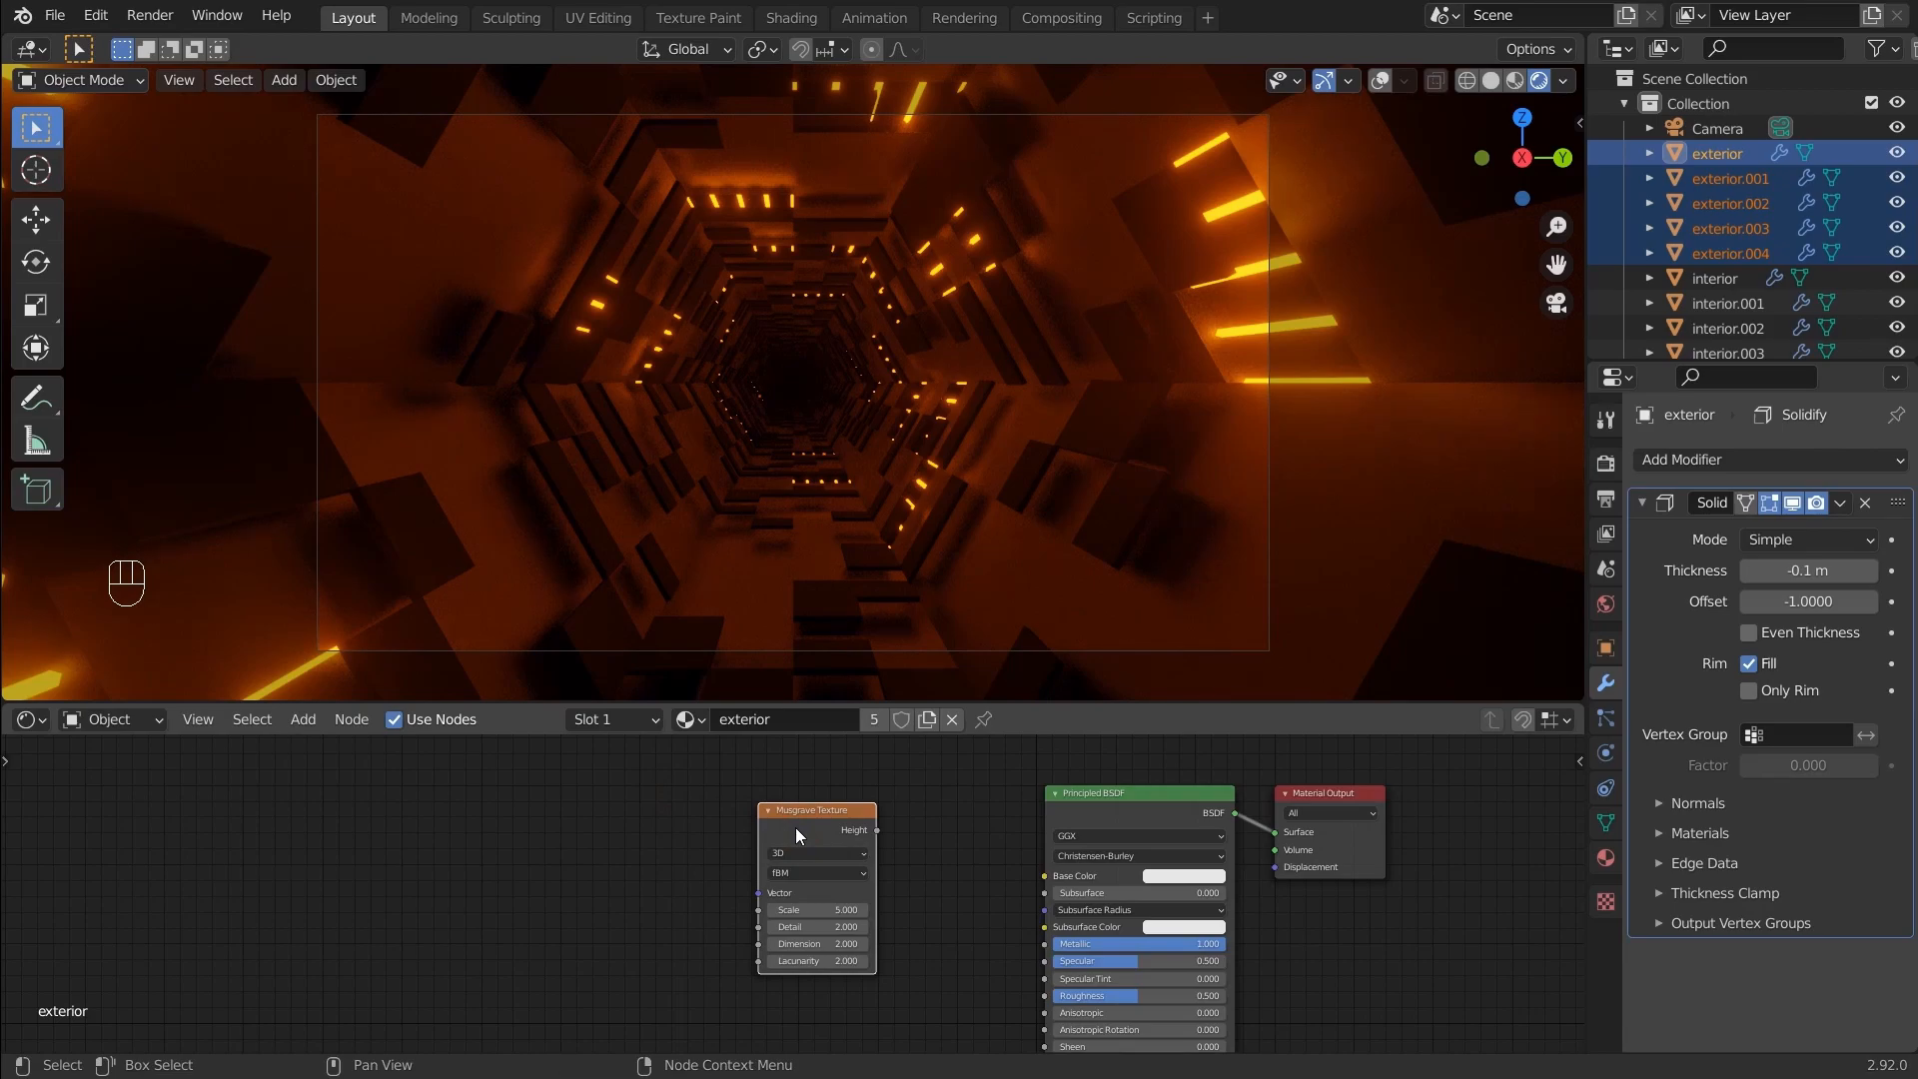
drag(877, 829, 1044, 996)
Make room beside the Musgrave Texture and insert a ColorRamp node on its link to Roughness
drag(822, 807, 589, 819)
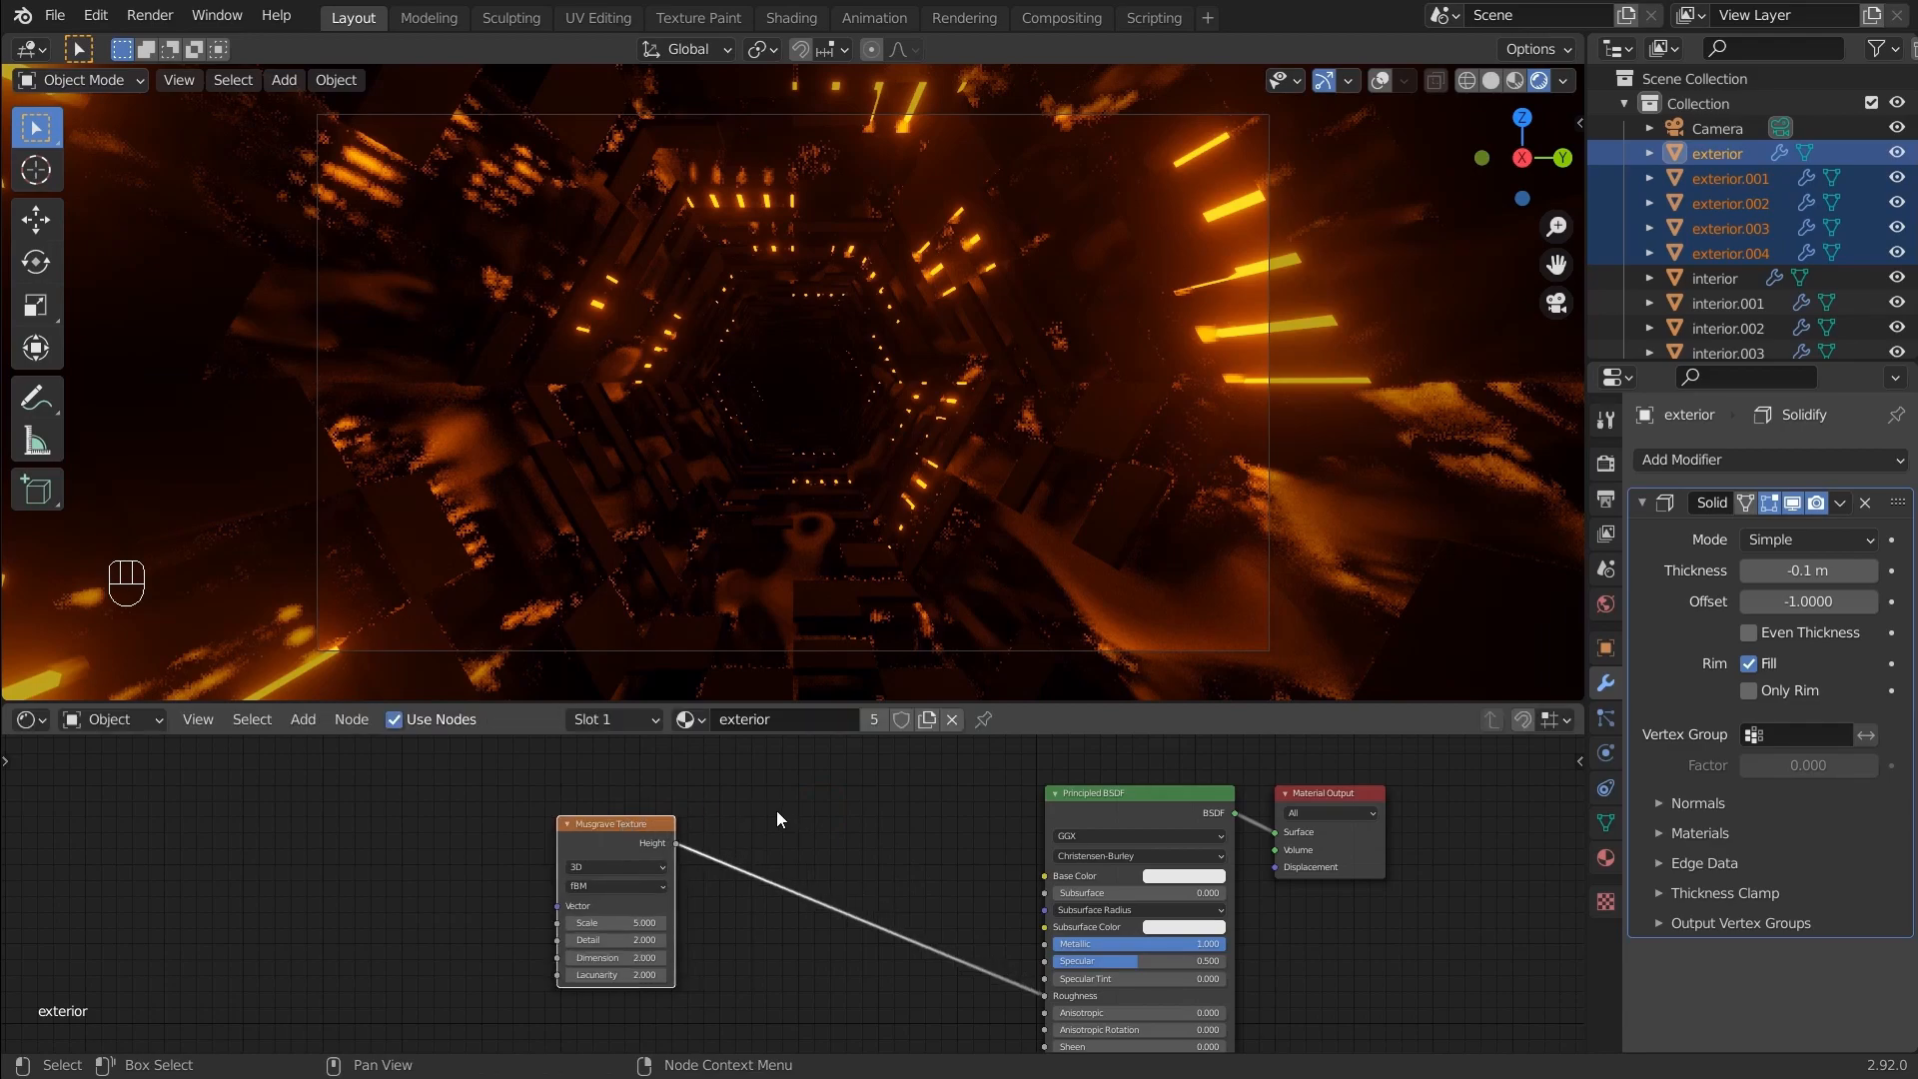
key(shift+a)
click(755, 789)
text(col)
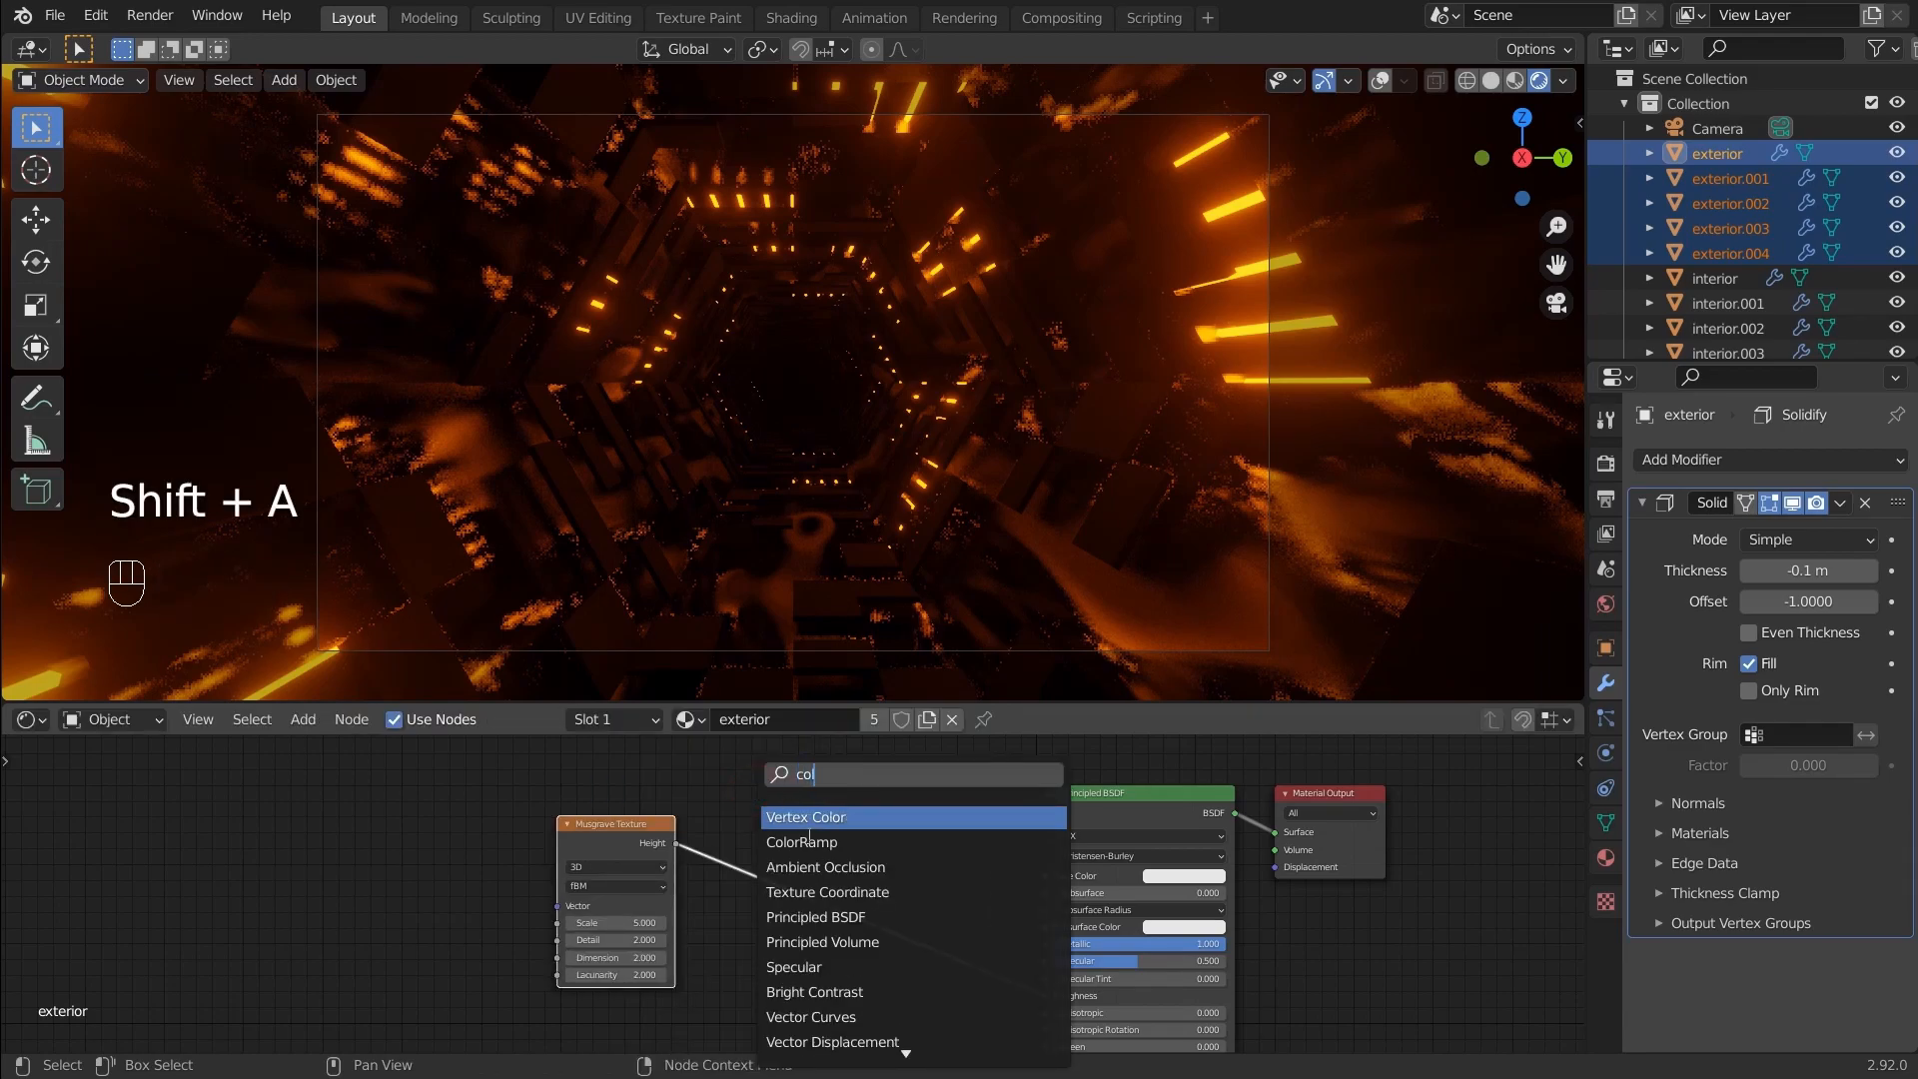
click(807, 836)
click(805, 835)
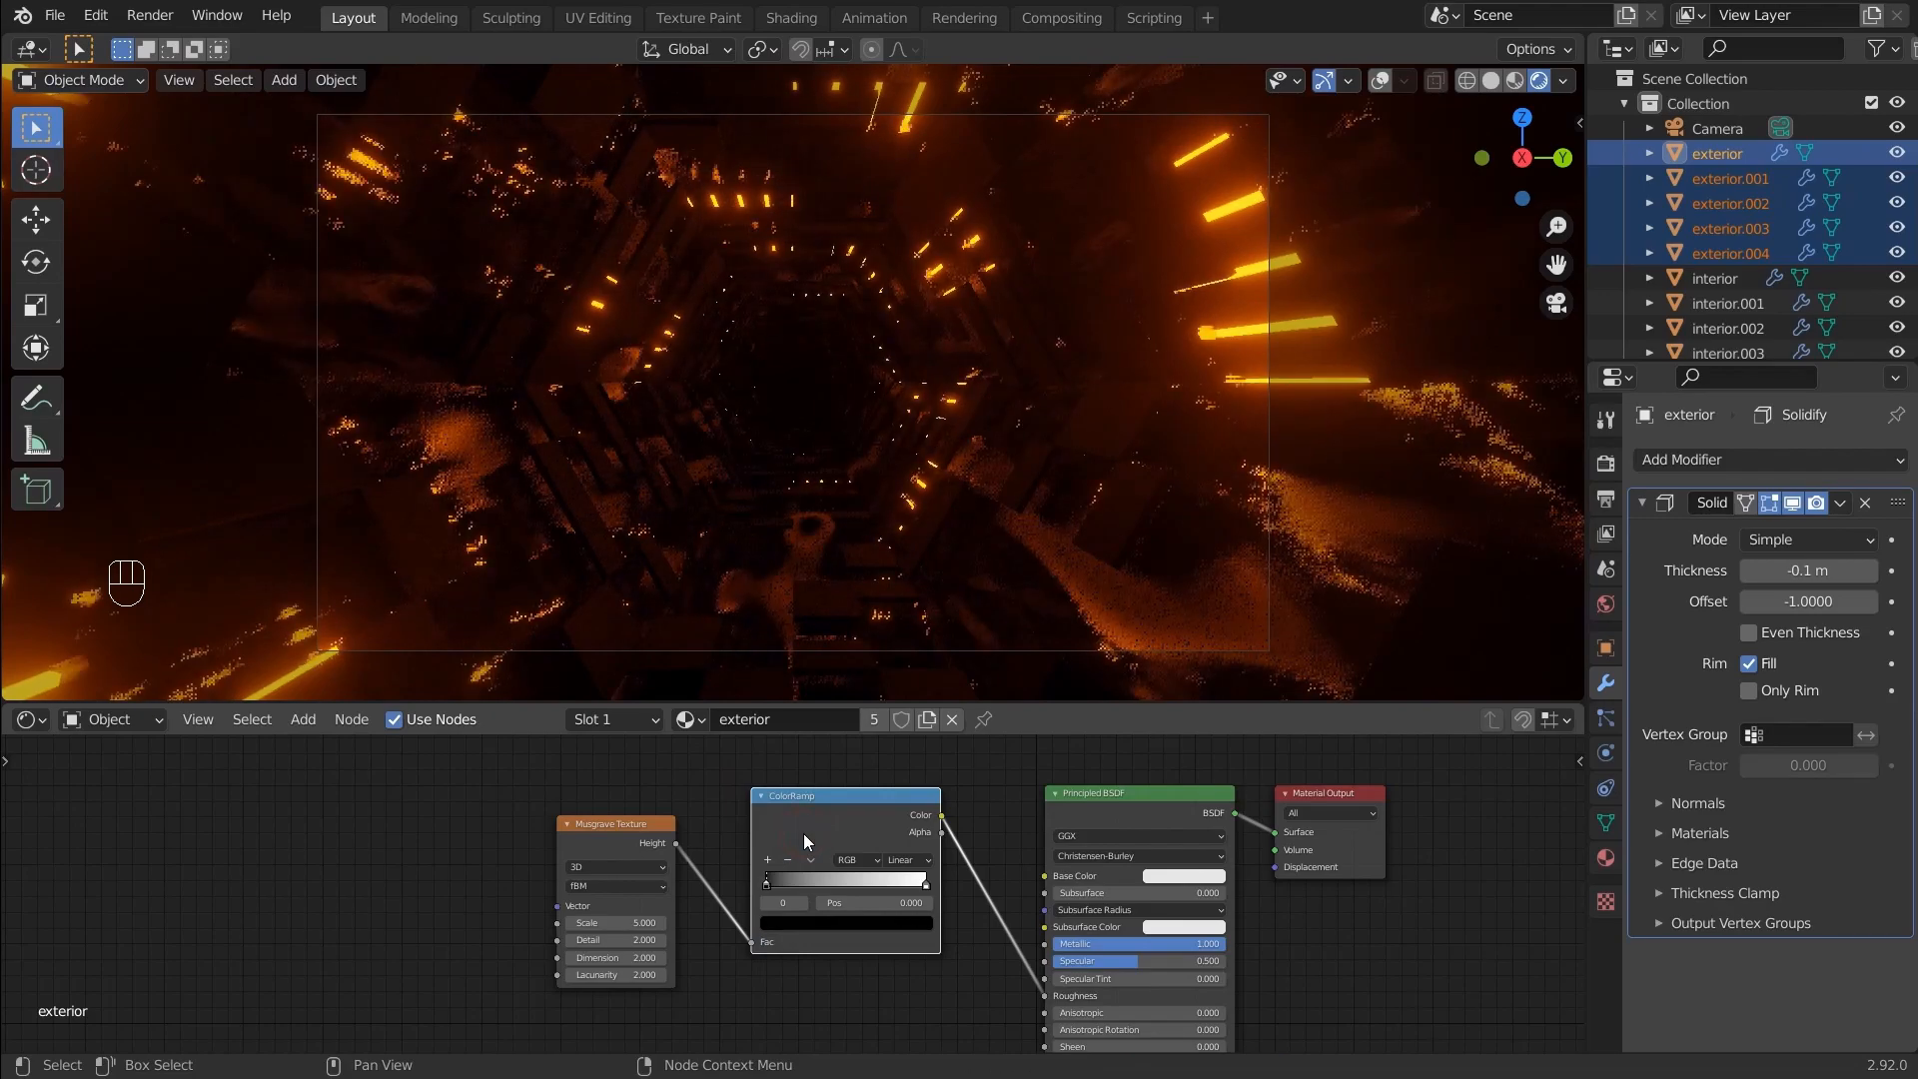
Set the ColorRamp interpolation to Constant and move the white stop to position 0.149
click(904, 860)
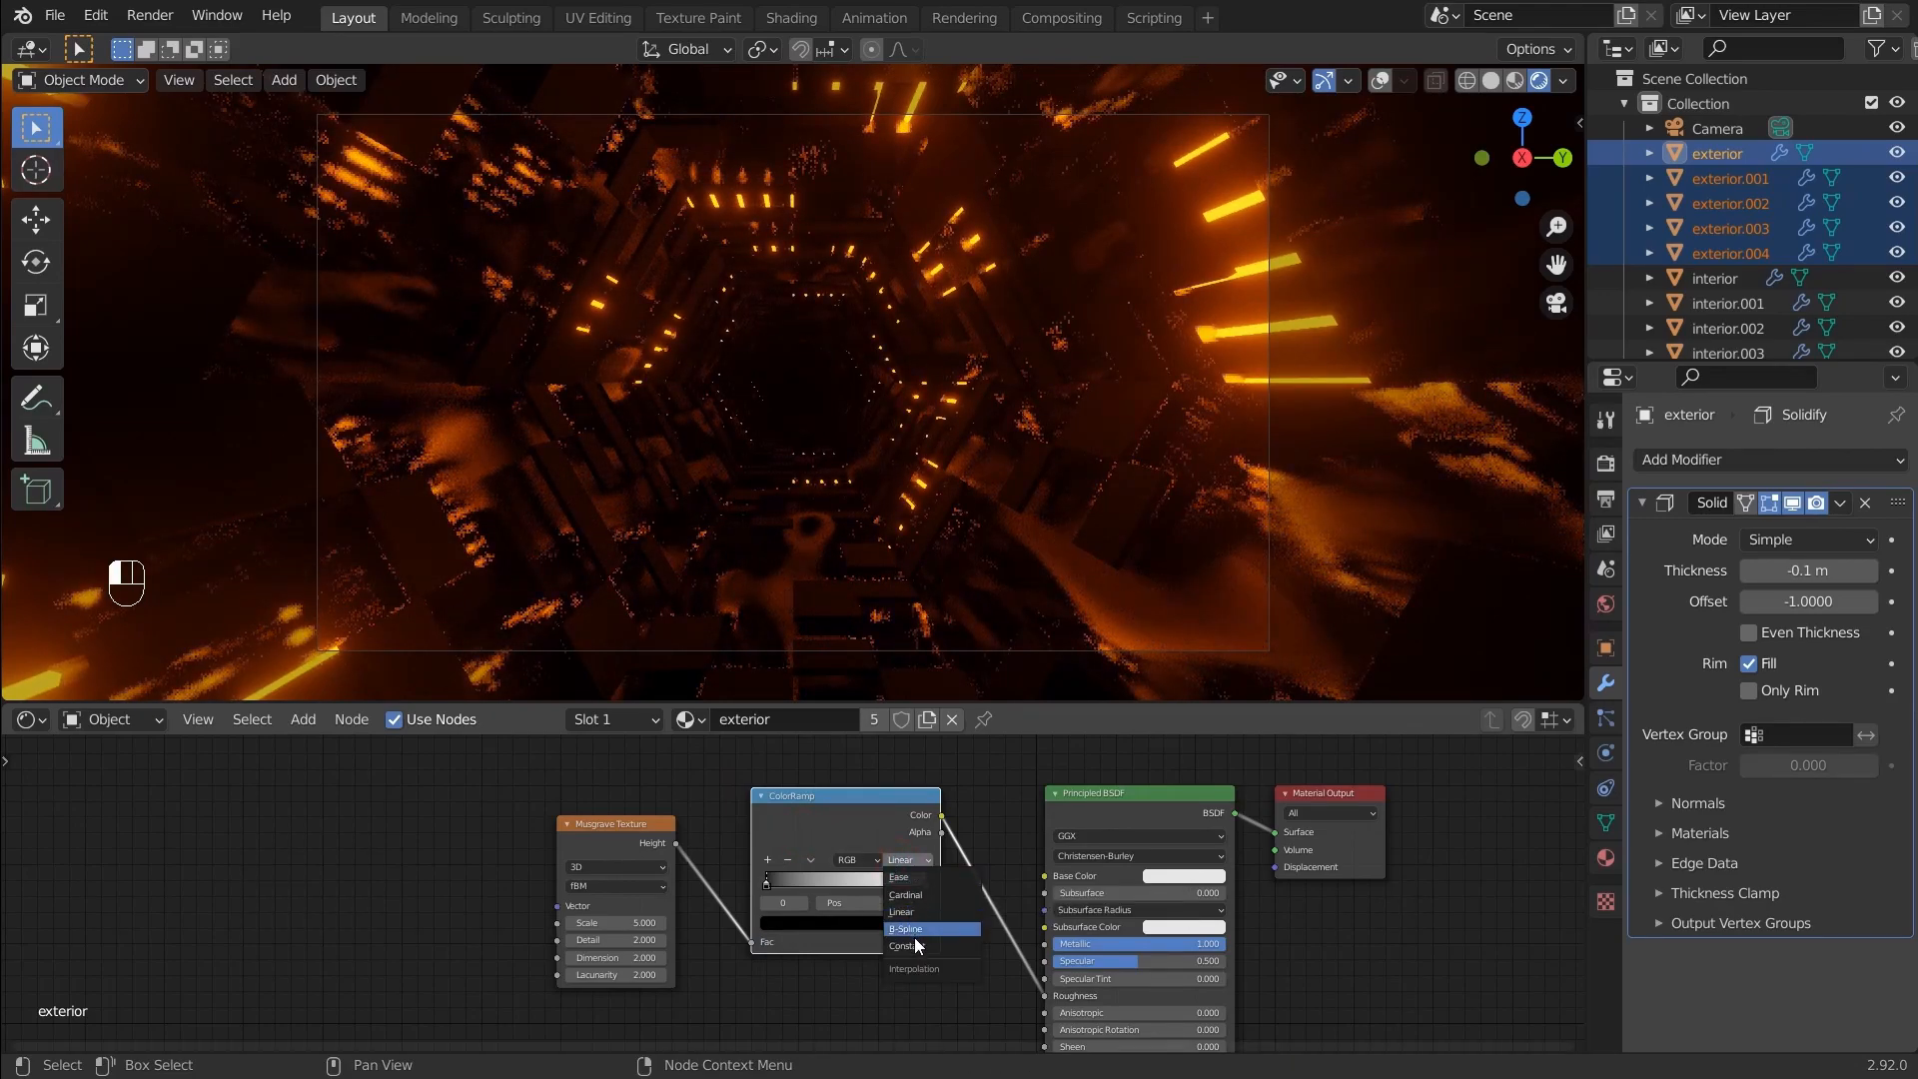
scroll(977, 866, up, 3)
click(992, 838)
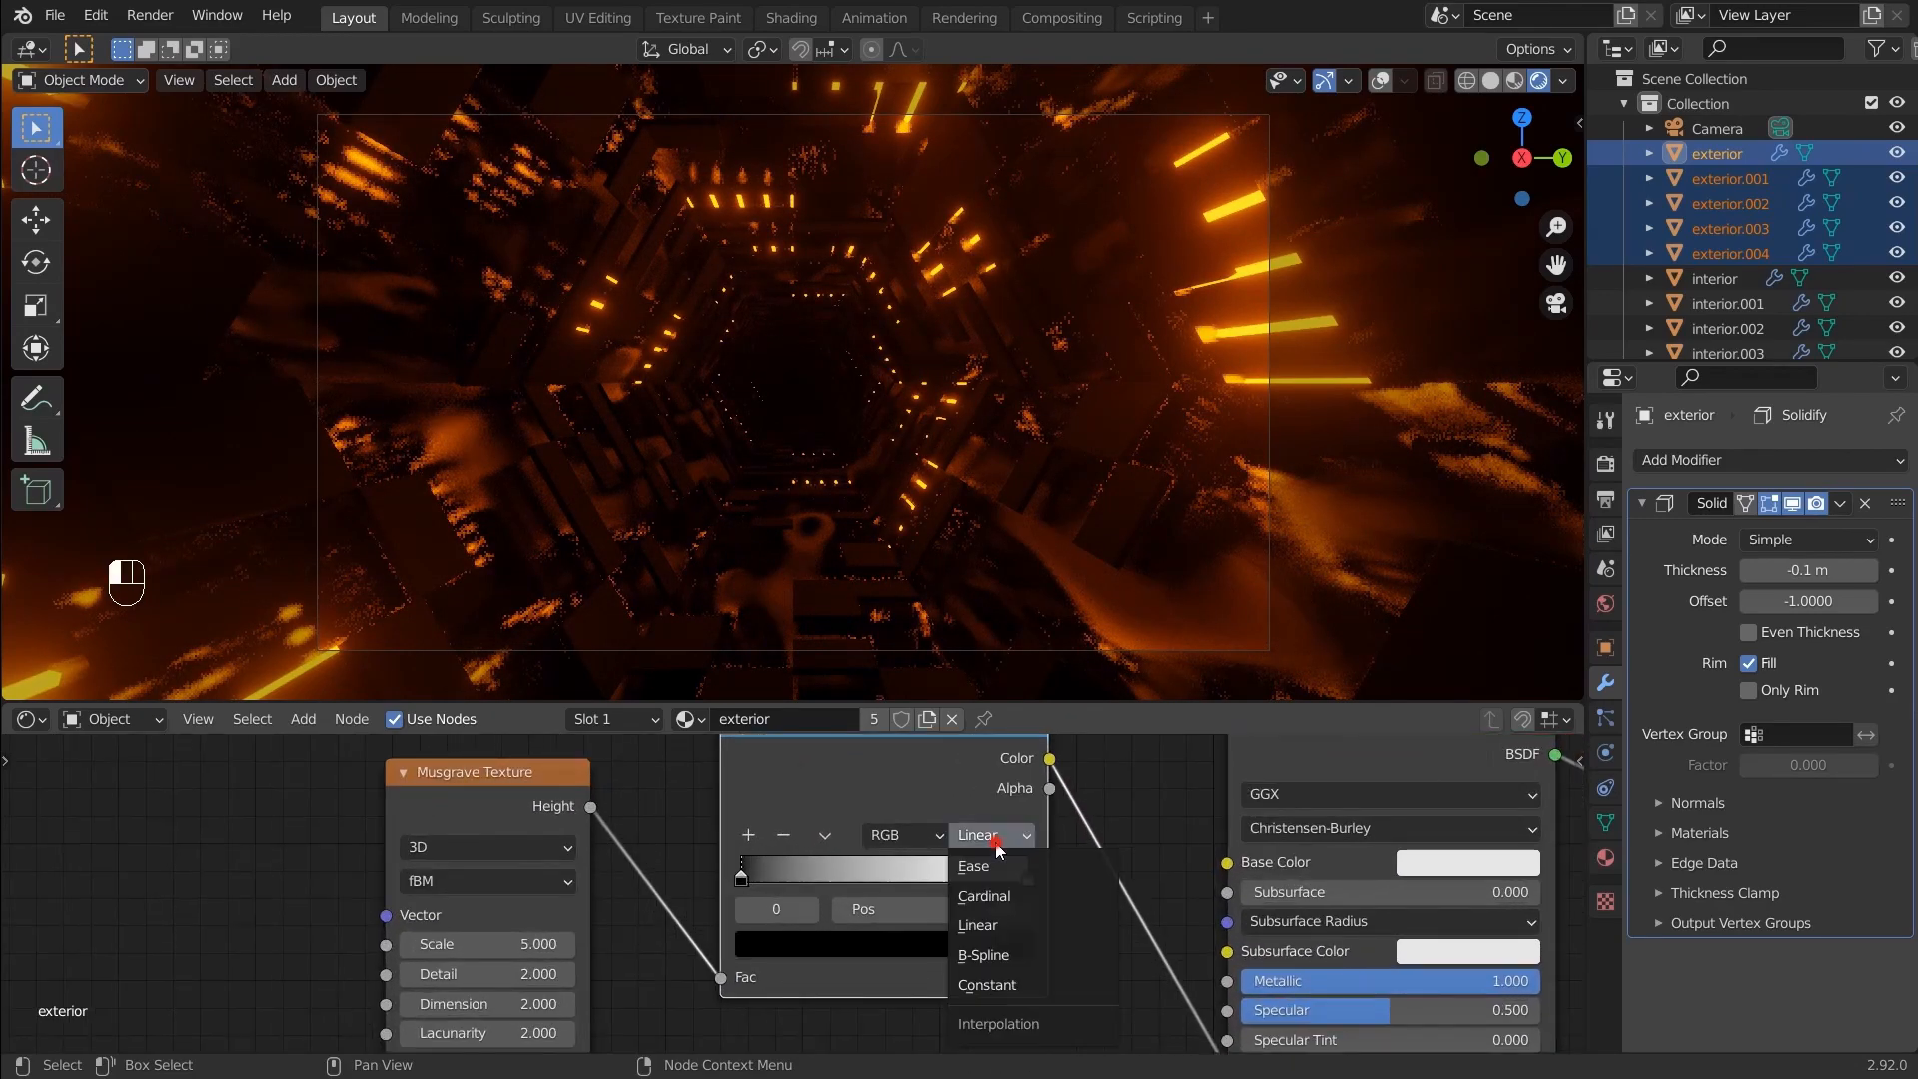
click(1055, 987)
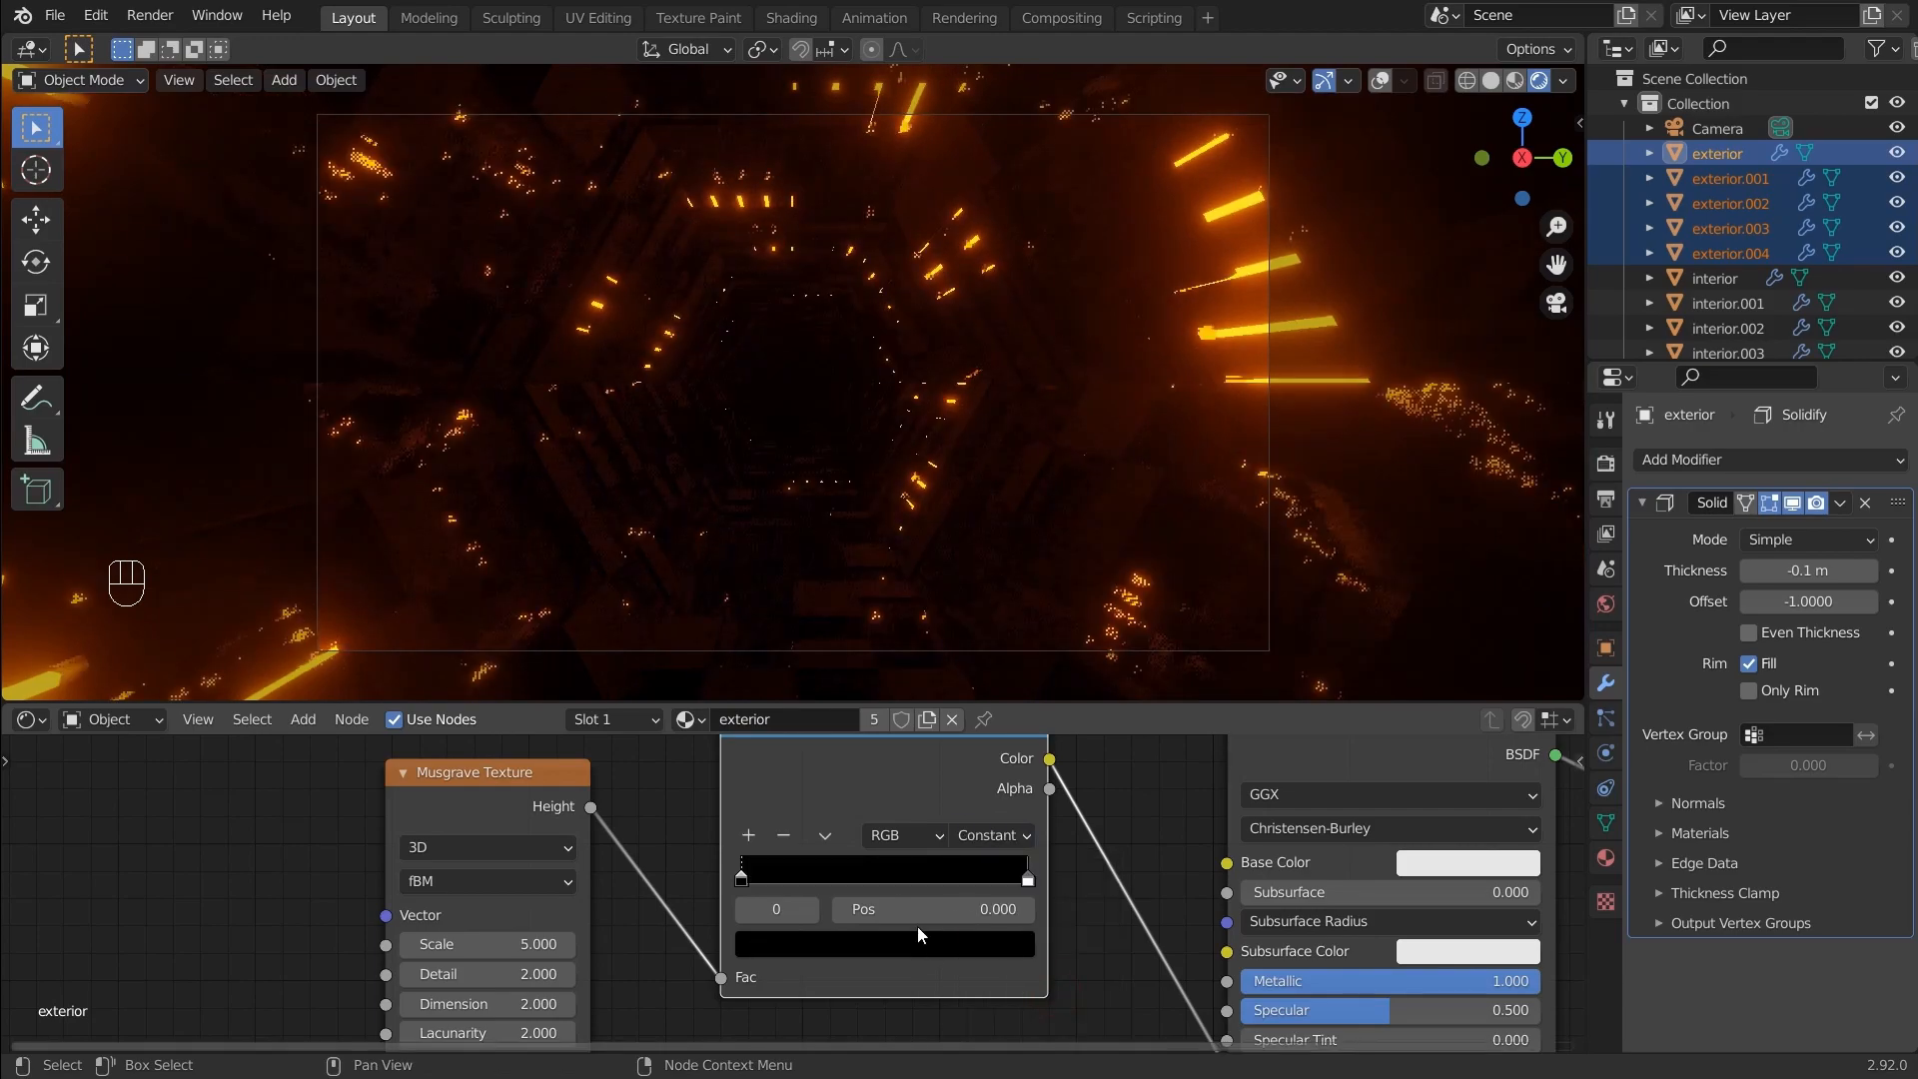
drag(1029, 889, 721, 881)
Recolor the ColorRamp's black stop to light grey and its white stop to dark grey with value 0.122
click(680, 883)
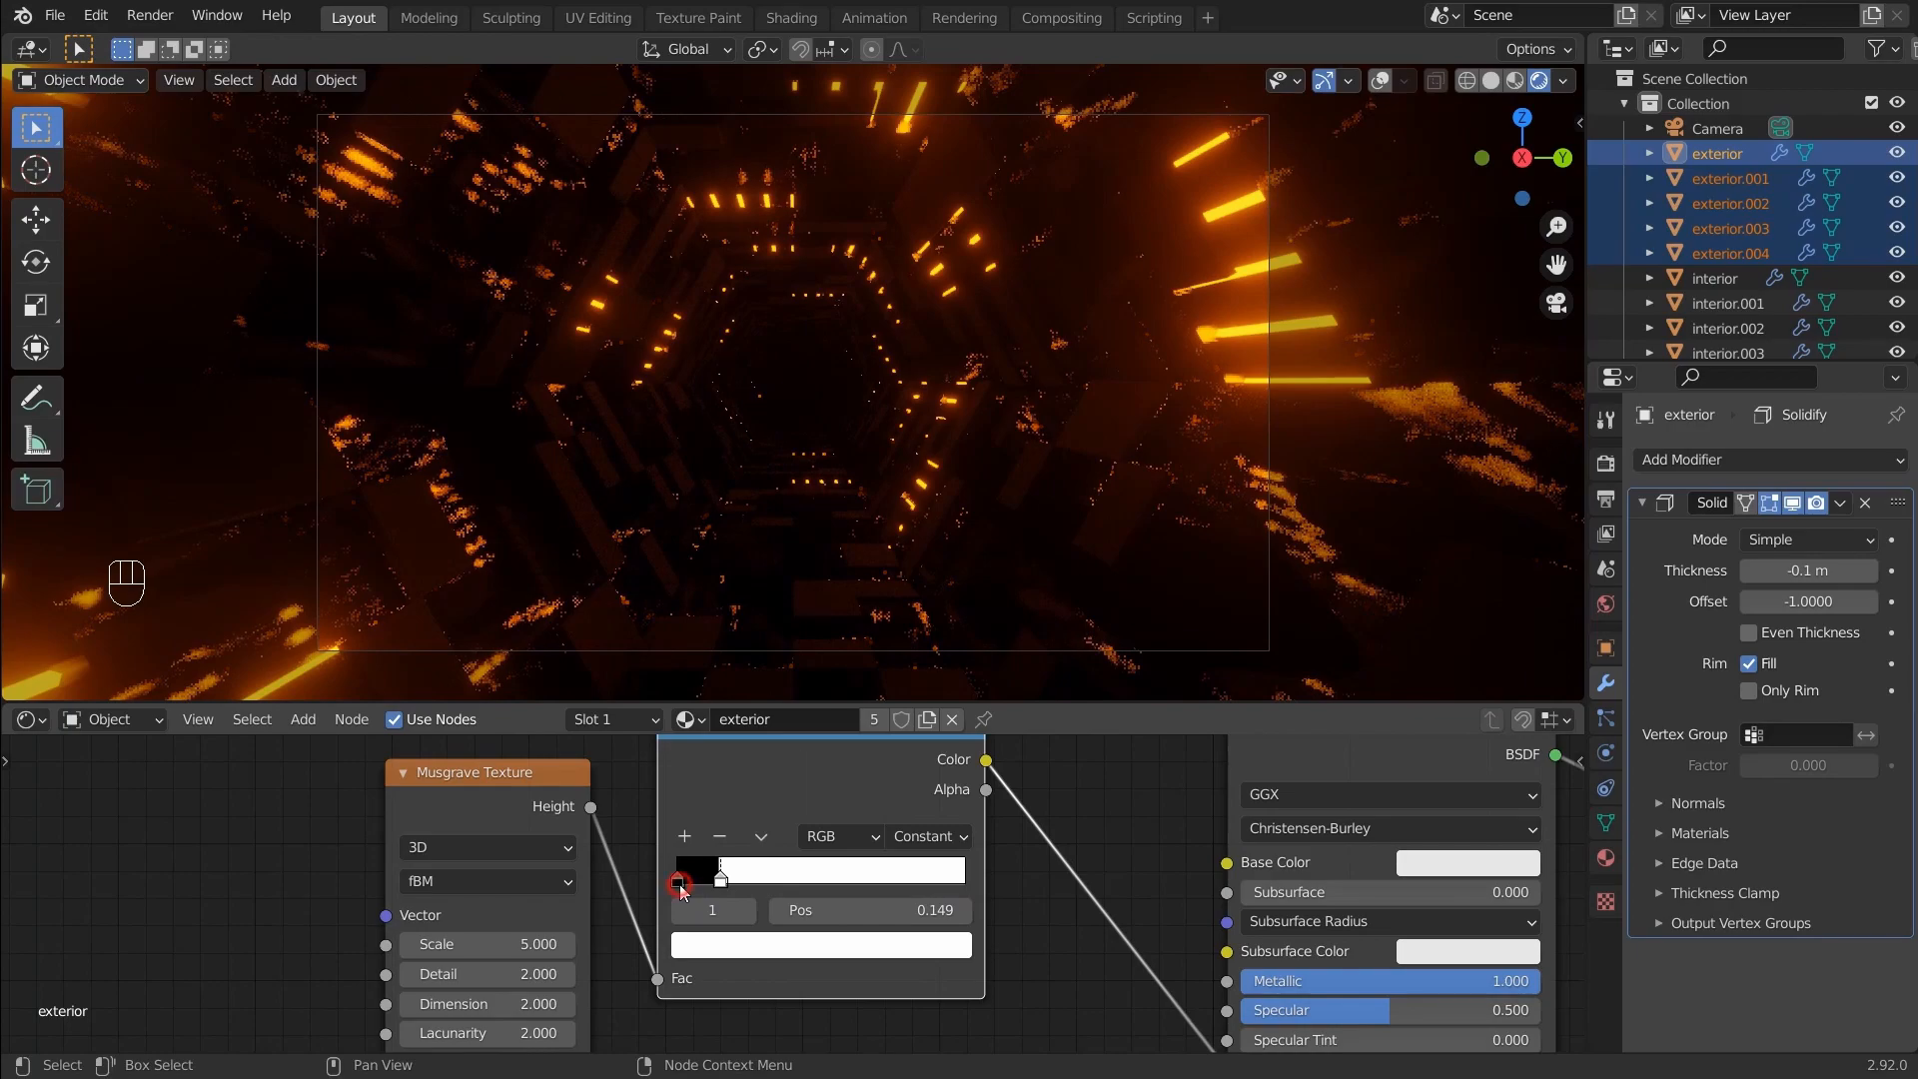
click(735, 944)
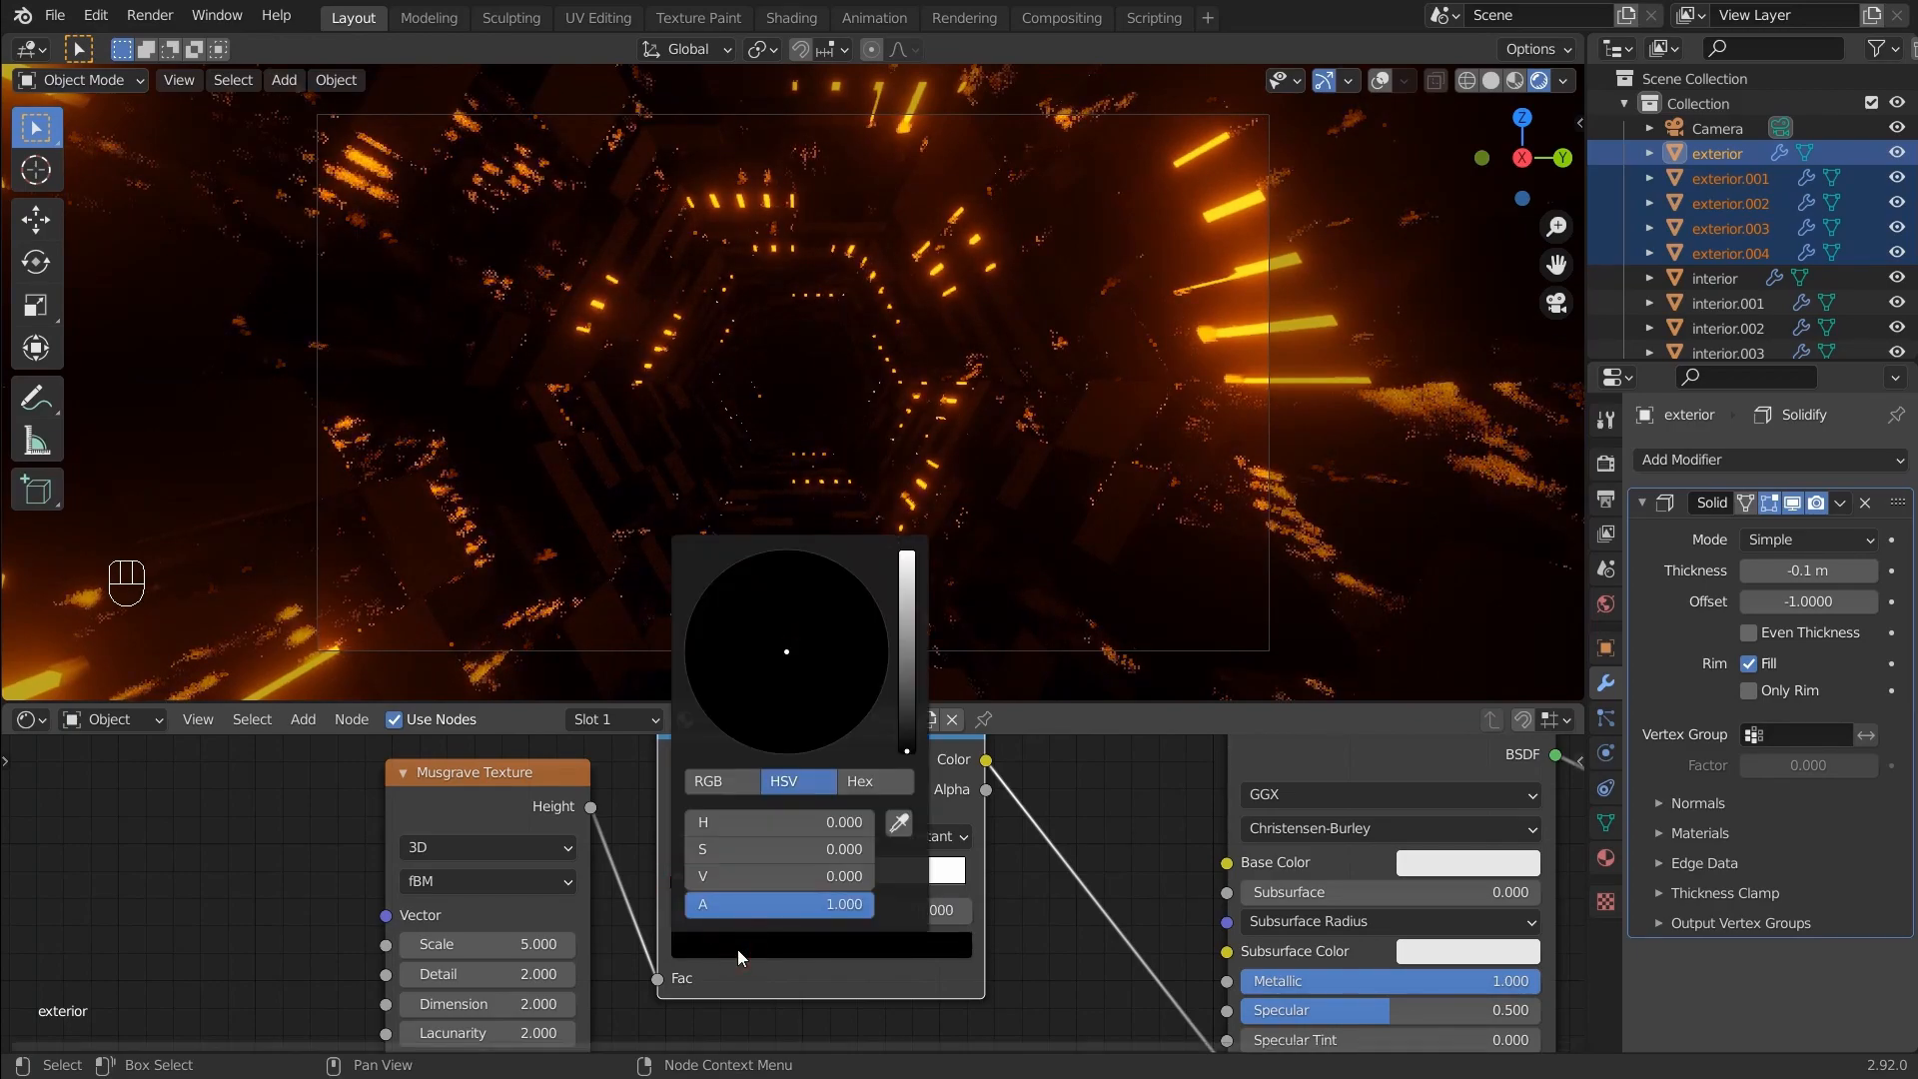
drag(902, 710, 907, 616)
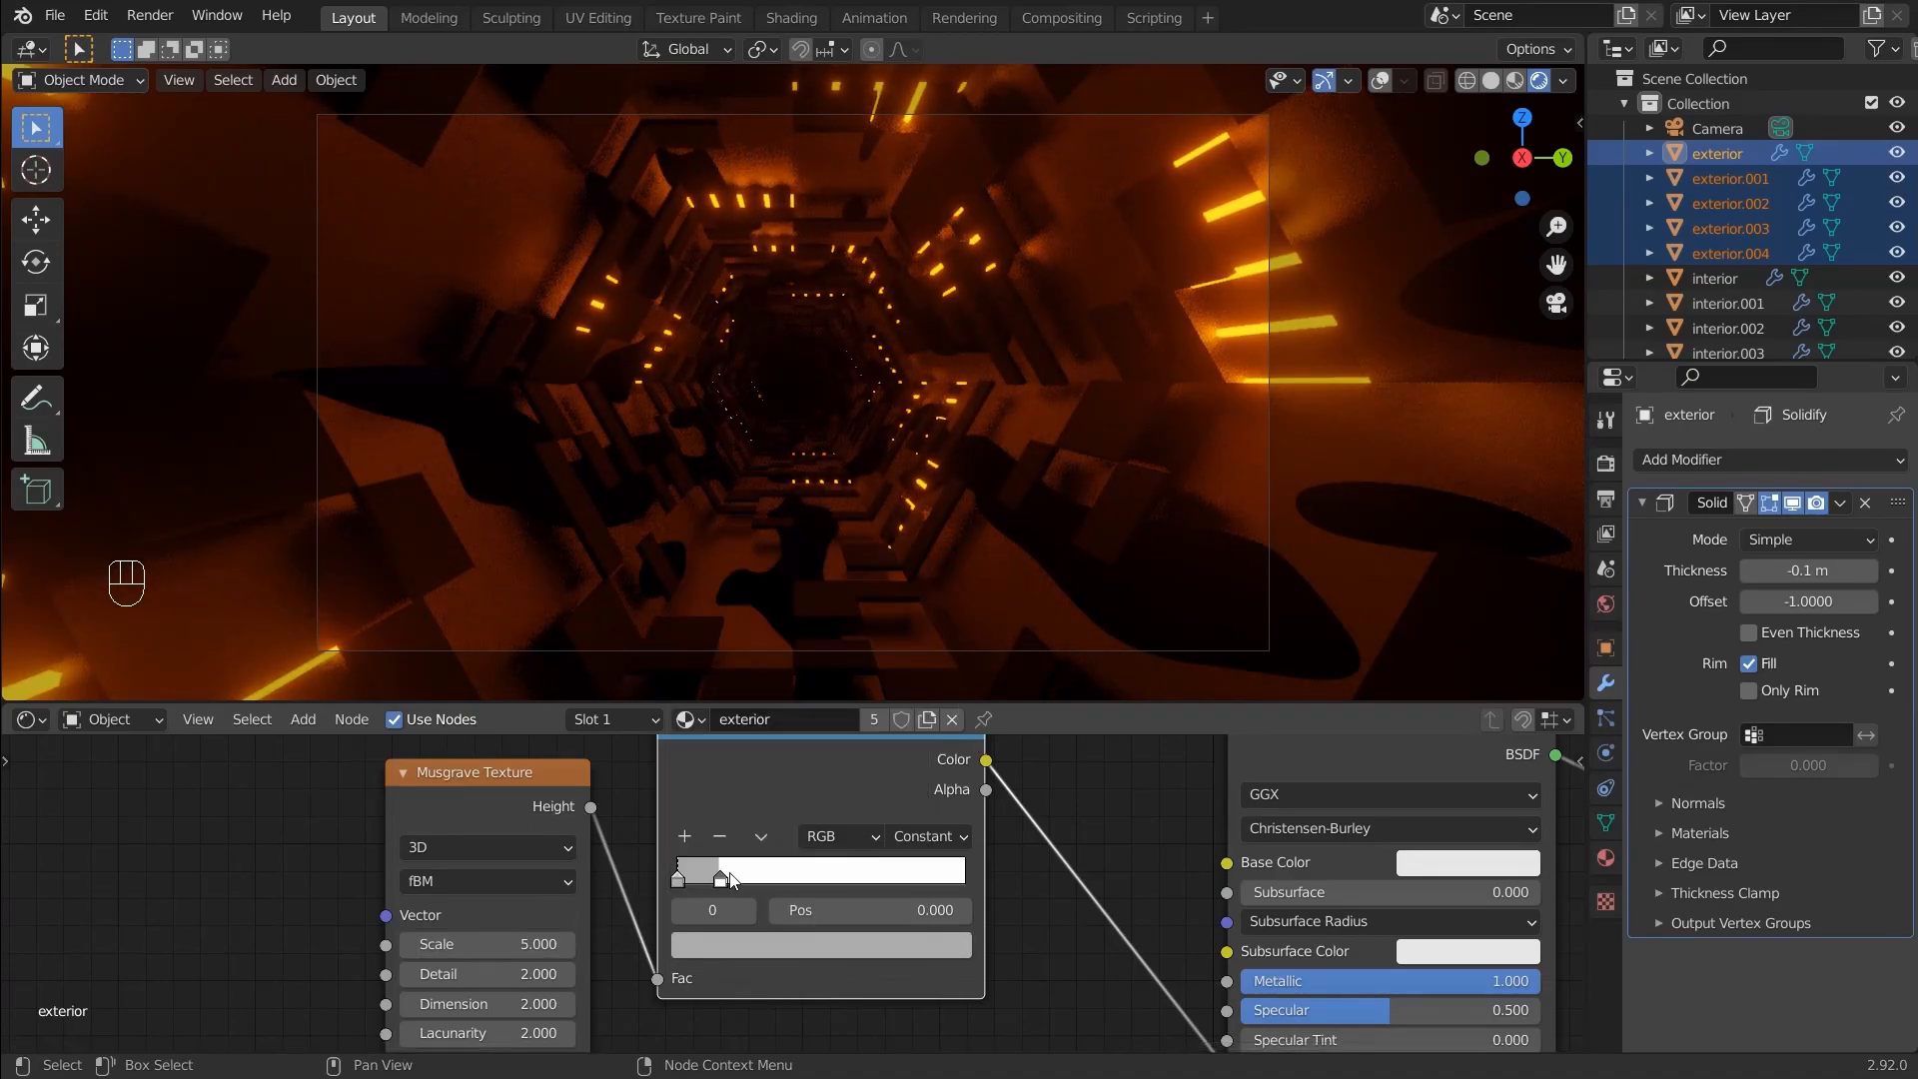
click(720, 881)
click(749, 945)
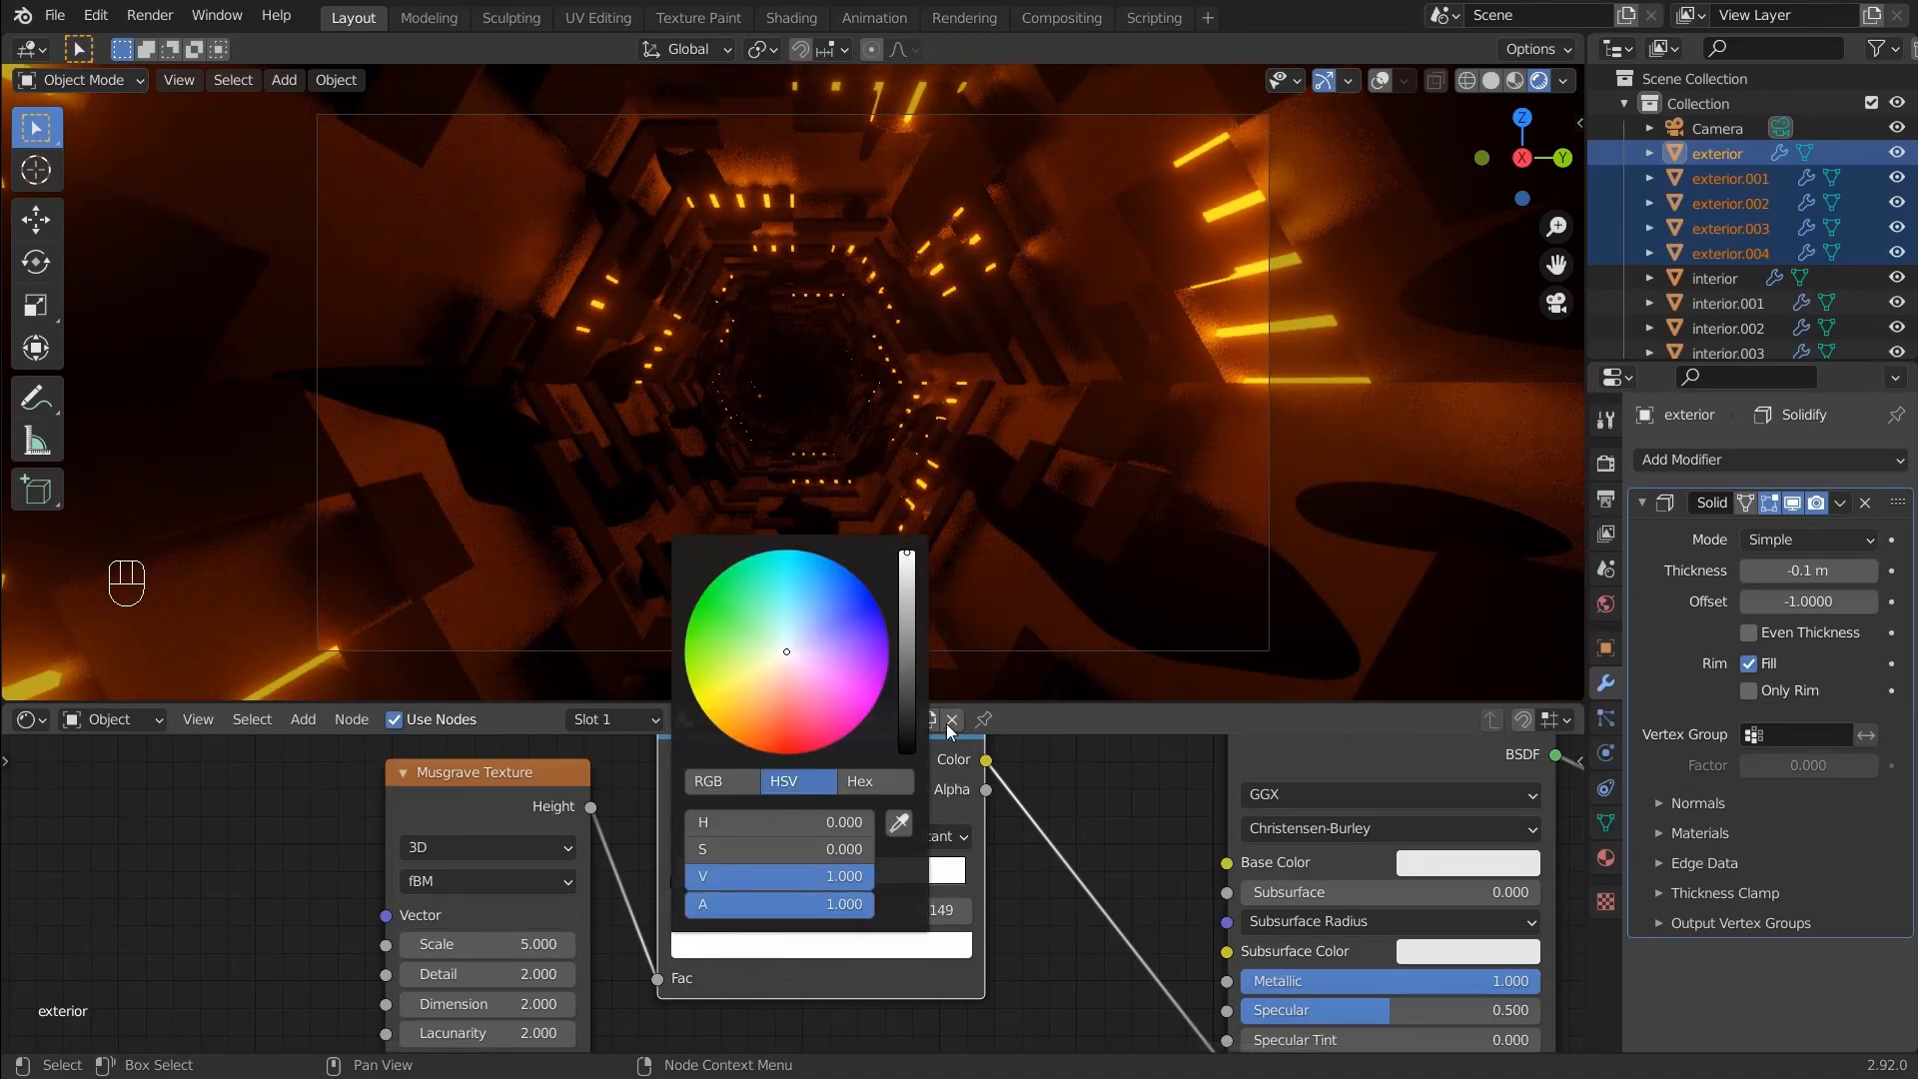
drag(907, 712, 907, 686)
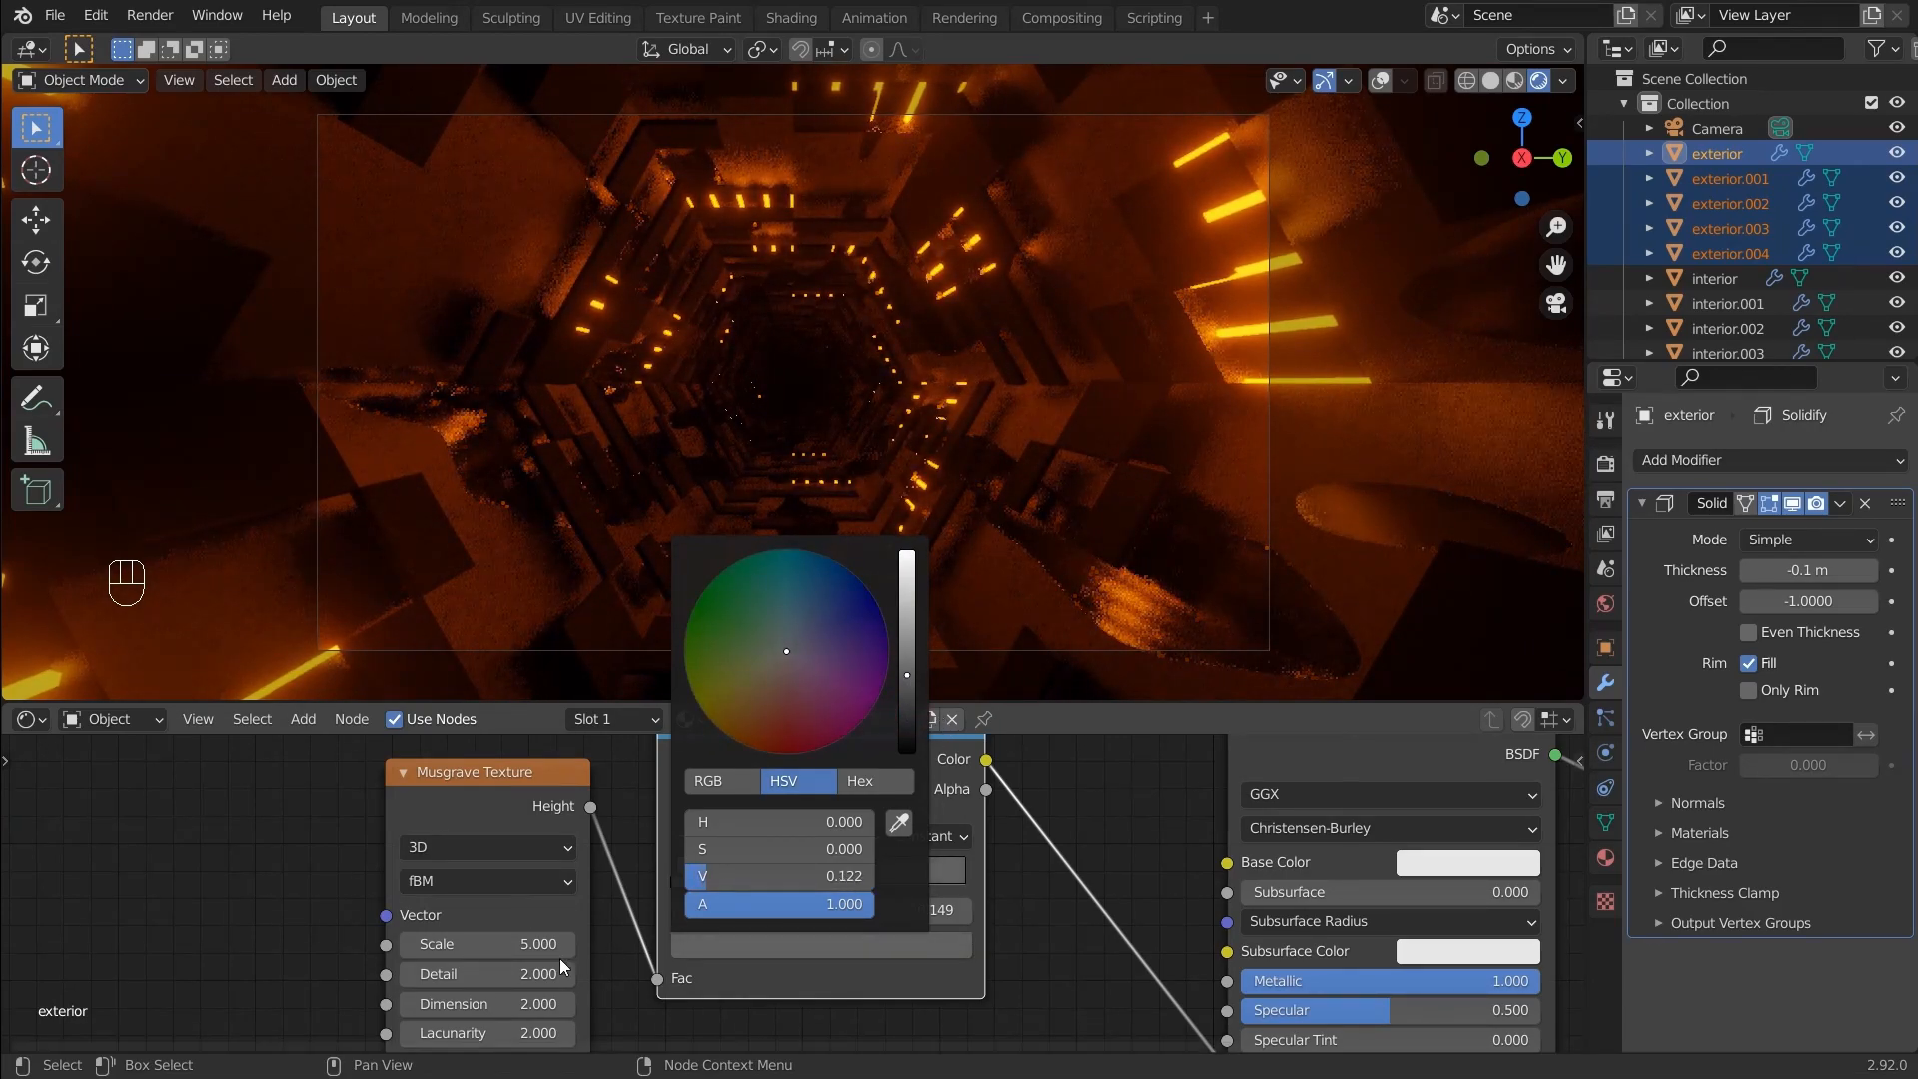
Set the Musgrave Texture's Scale to 3 and Detail to 10
click(512, 945)
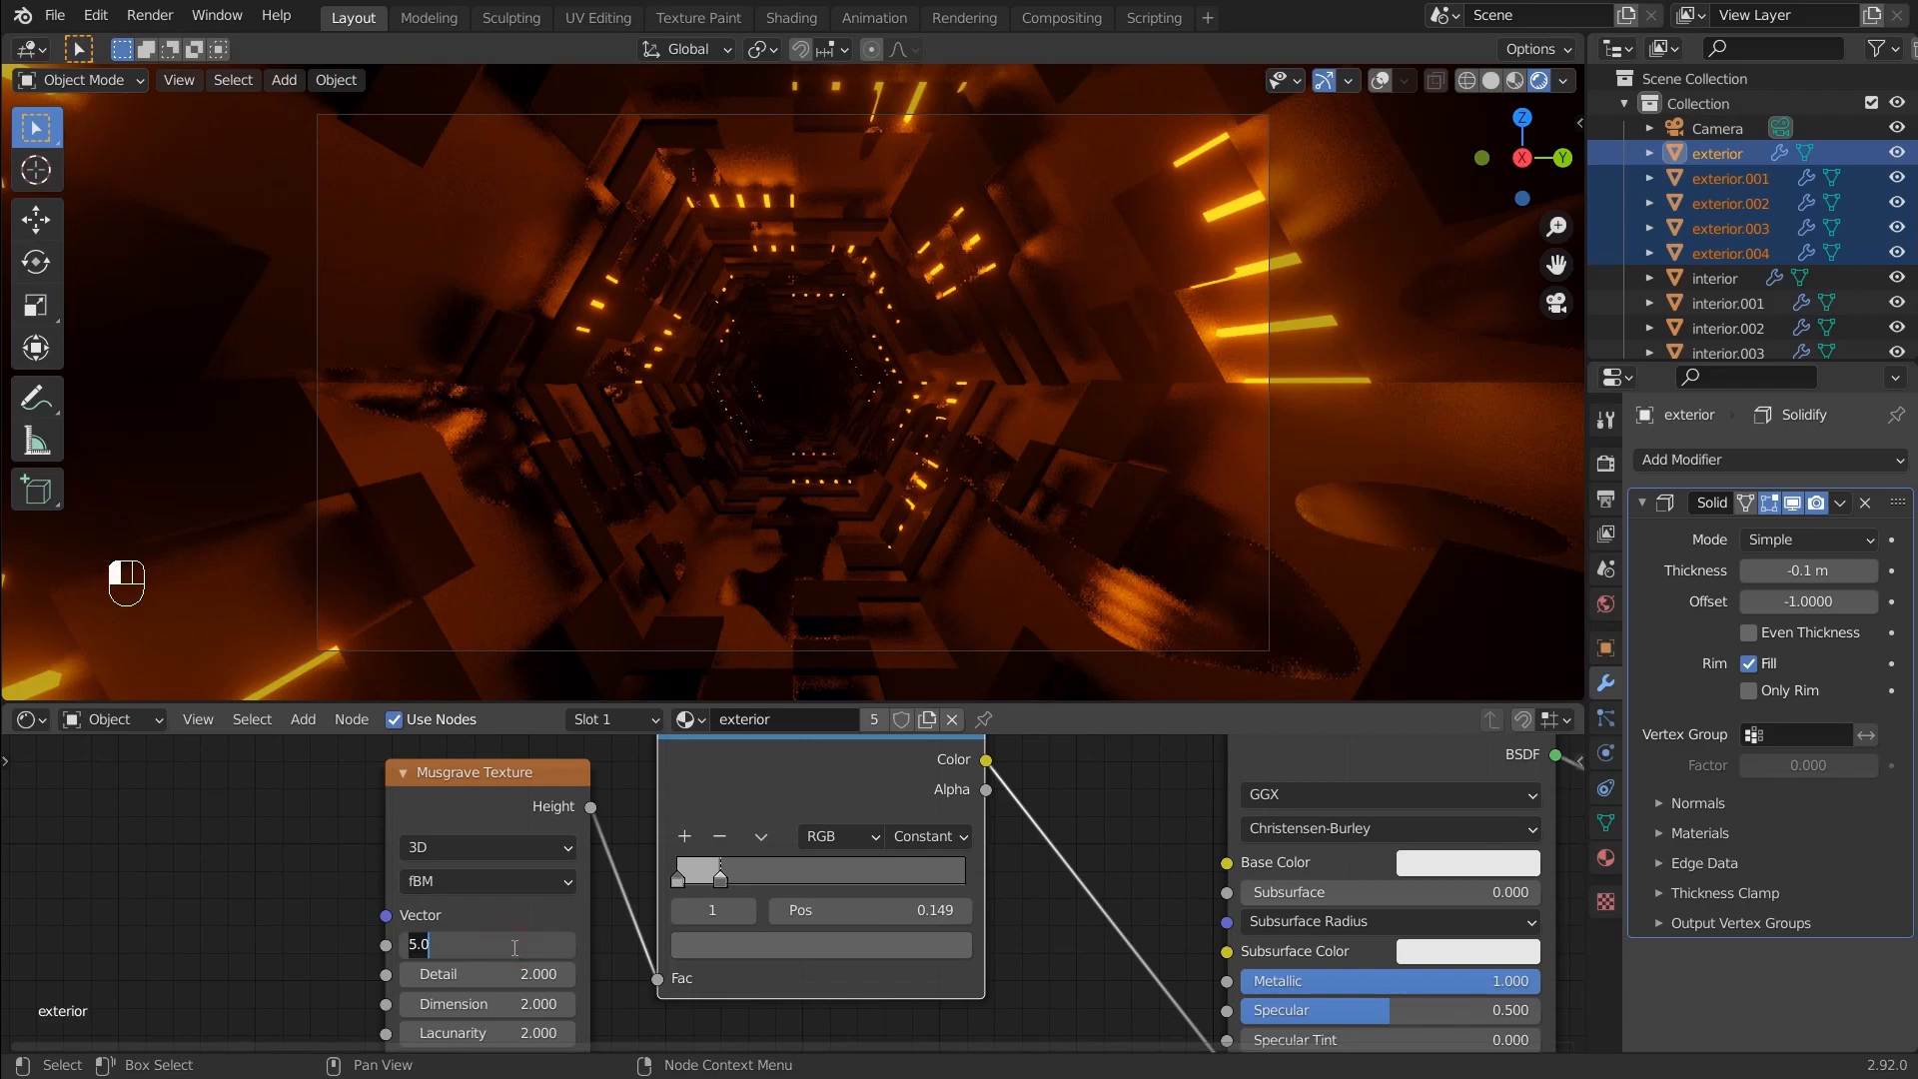
text(3)
key(Return)
middle_drag(598, 967, 651, 891)
click(587, 898)
text(10)
key(Return)
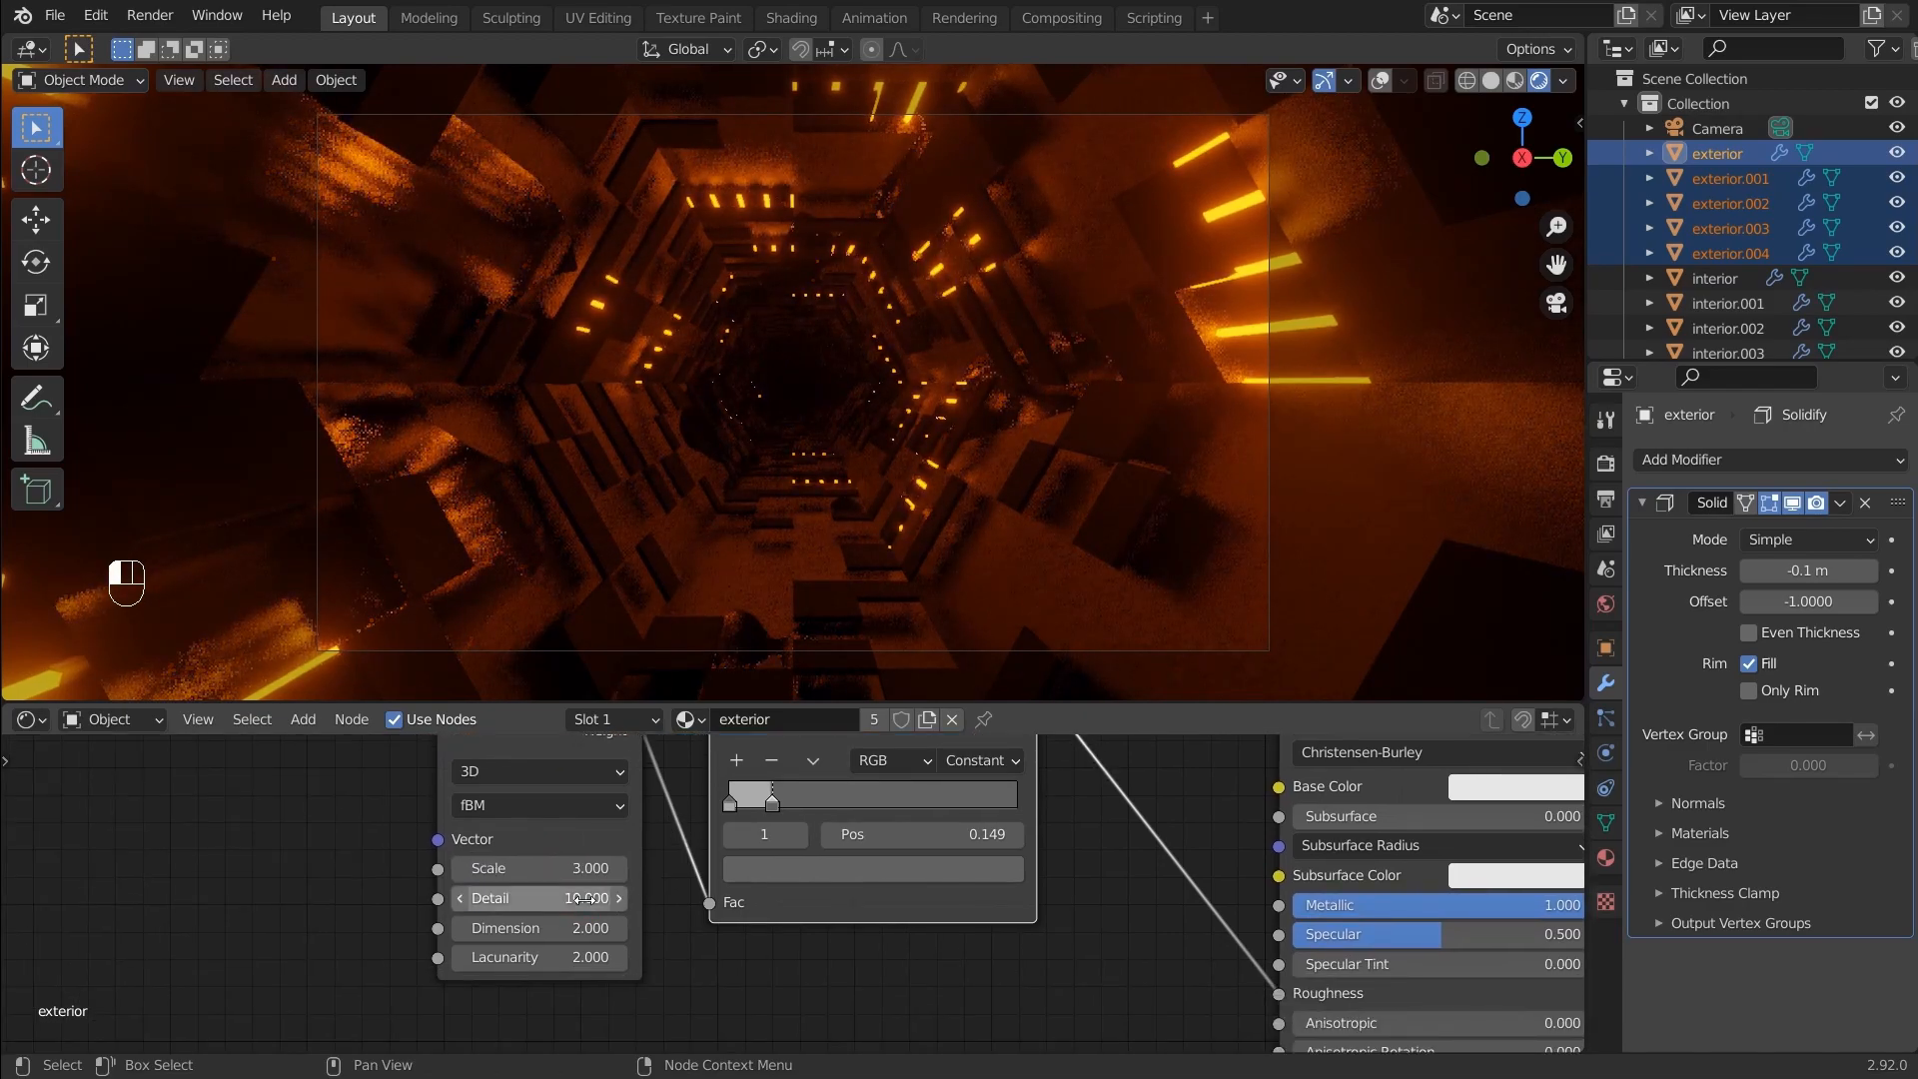
Set the Musgrave Texture's Dimension to 0 in the exterior material
drag(584, 925, 522, 918)
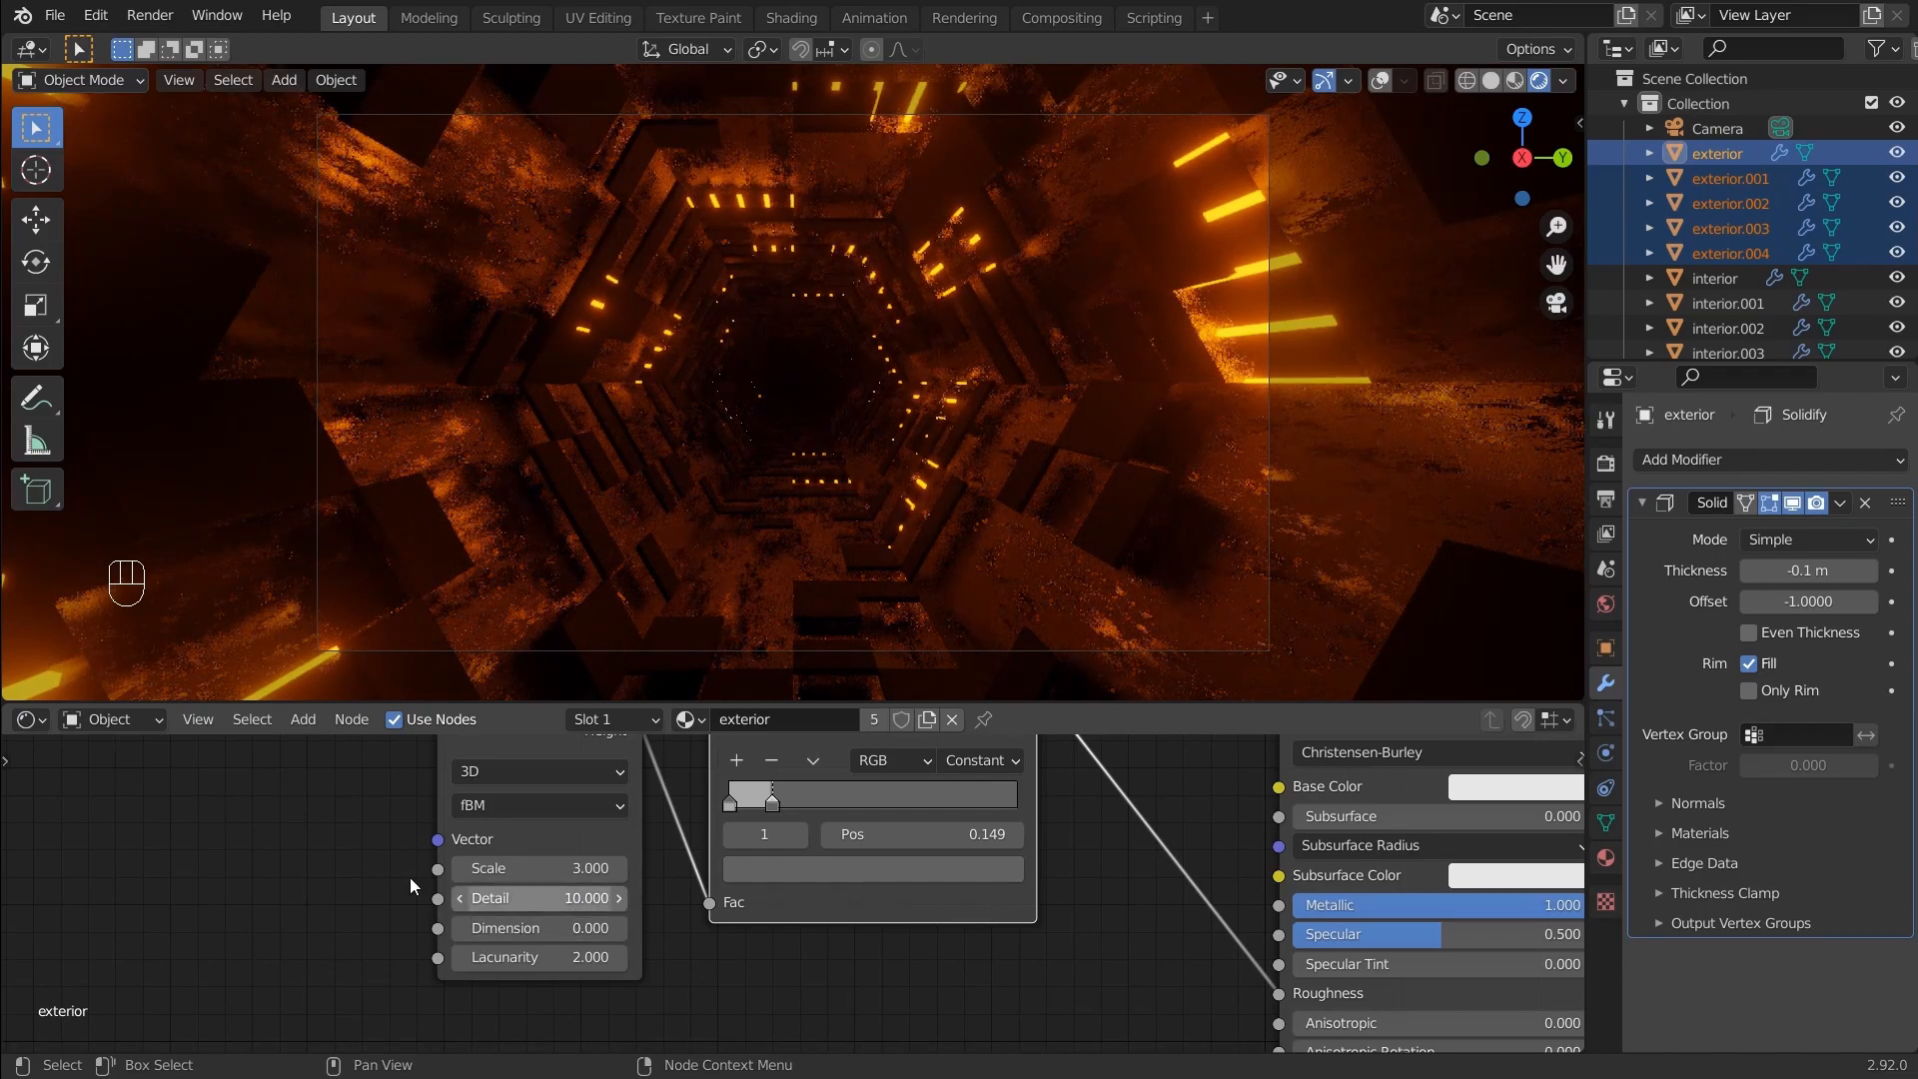
middle_drag(457, 895, 475, 915)
scroll(453, 872, down, 1)
middle_drag(457, 845, 538, 917)
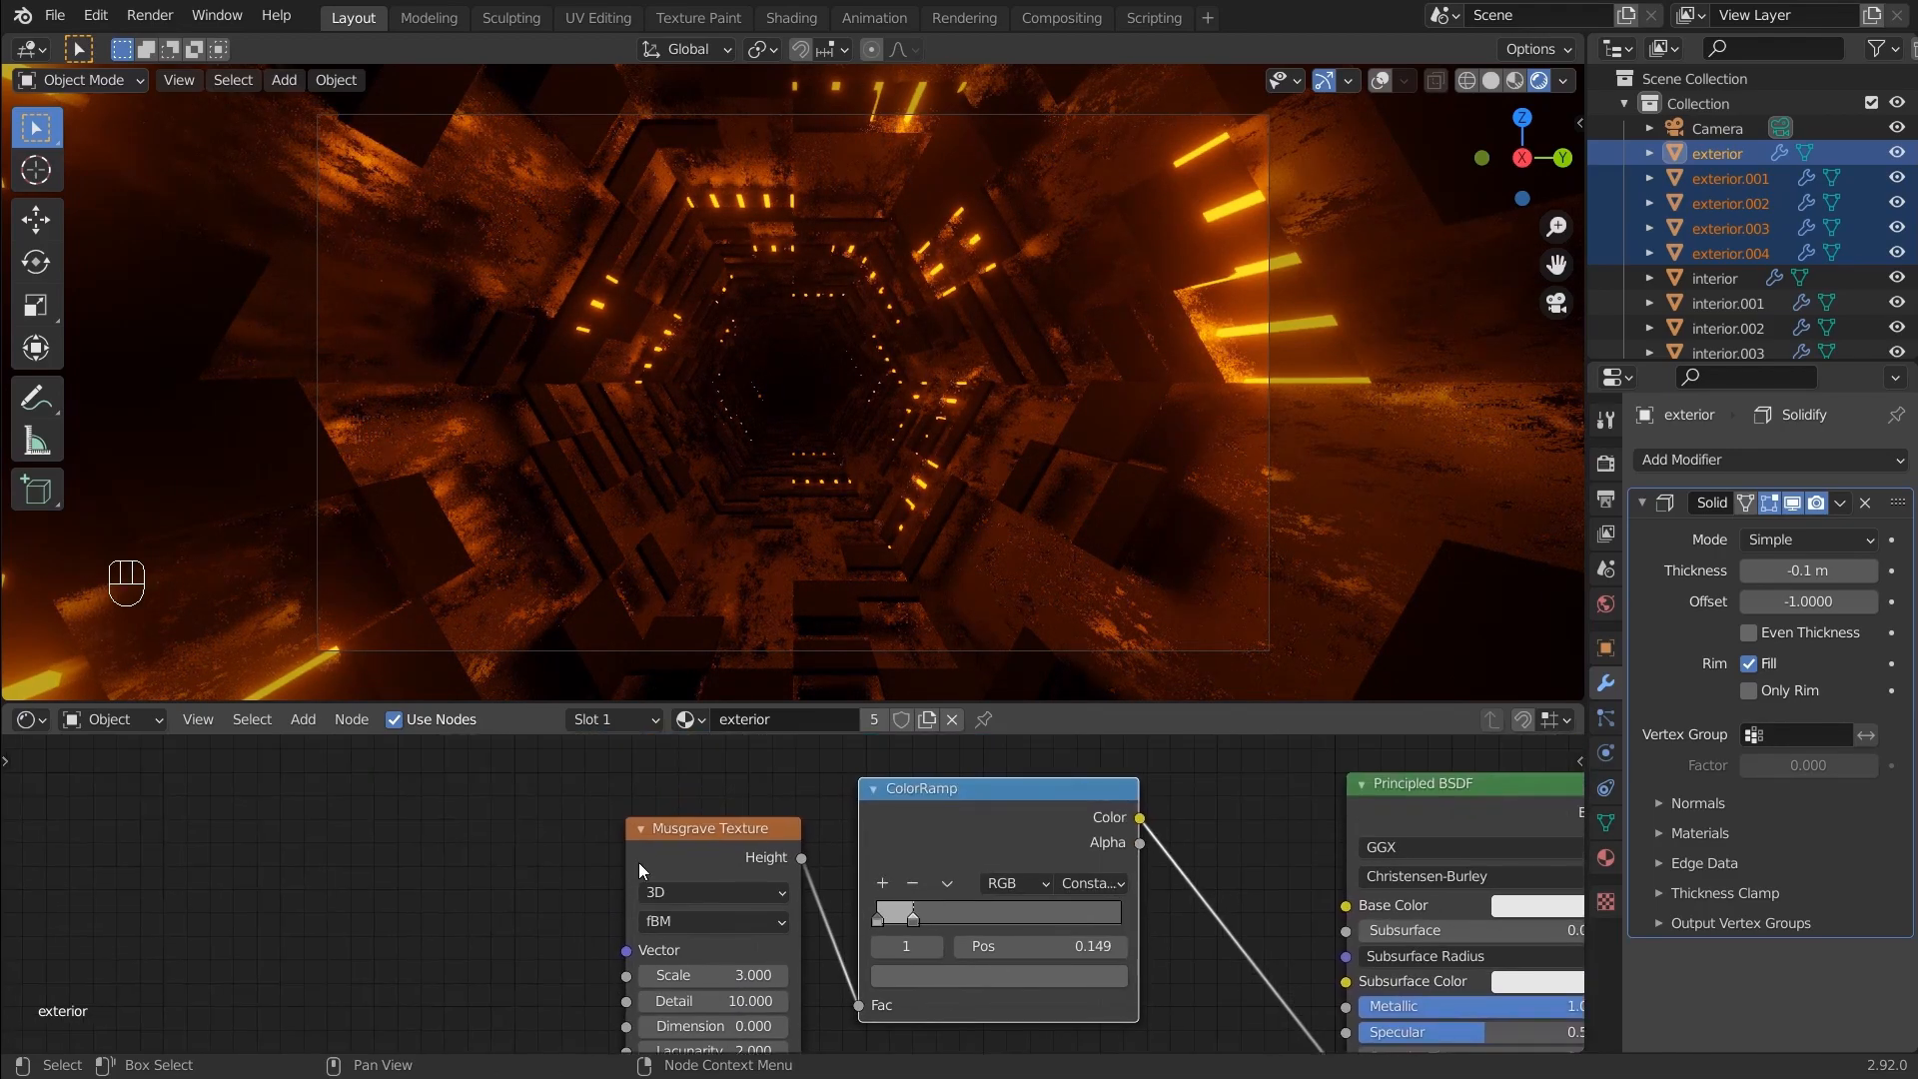
Look up "node" among the add-ons in the preferences and make sure Node Wrangler is enabled
click(97, 17)
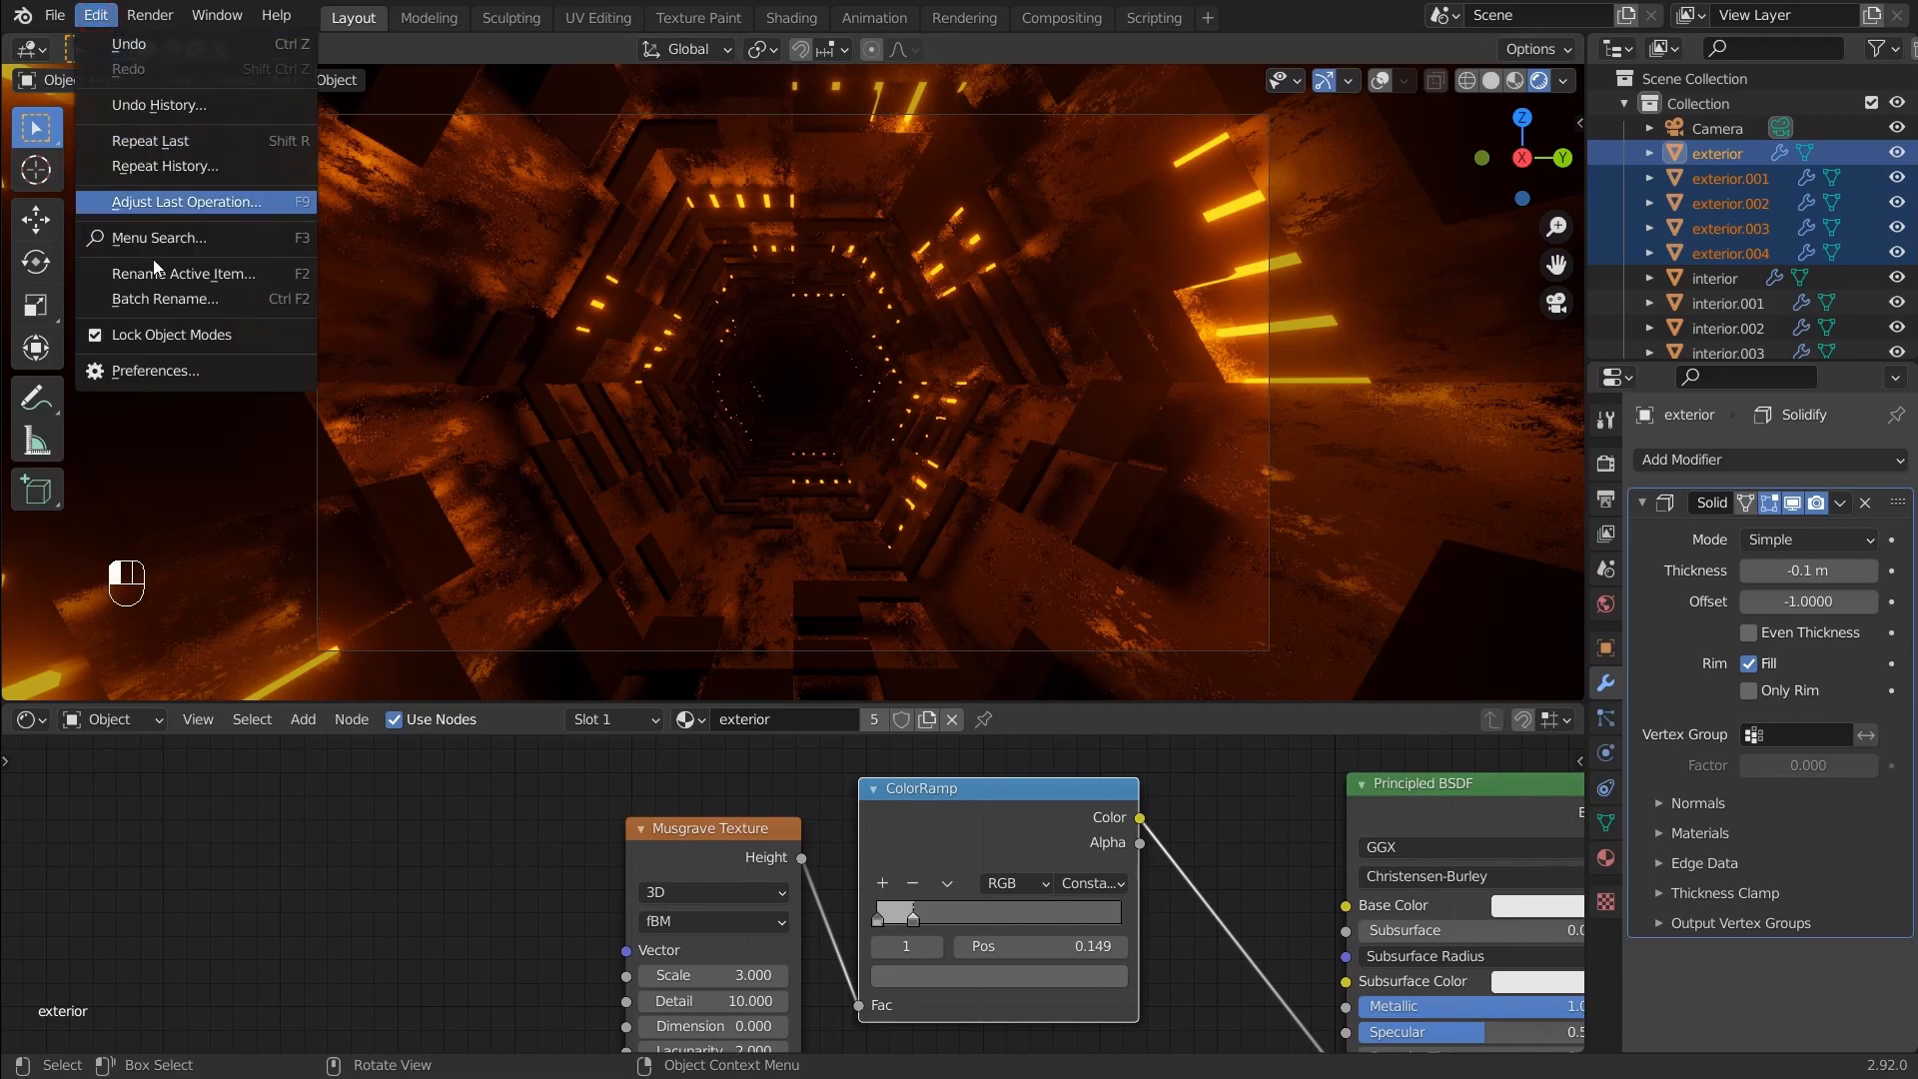
click(160, 368)
click(71, 304)
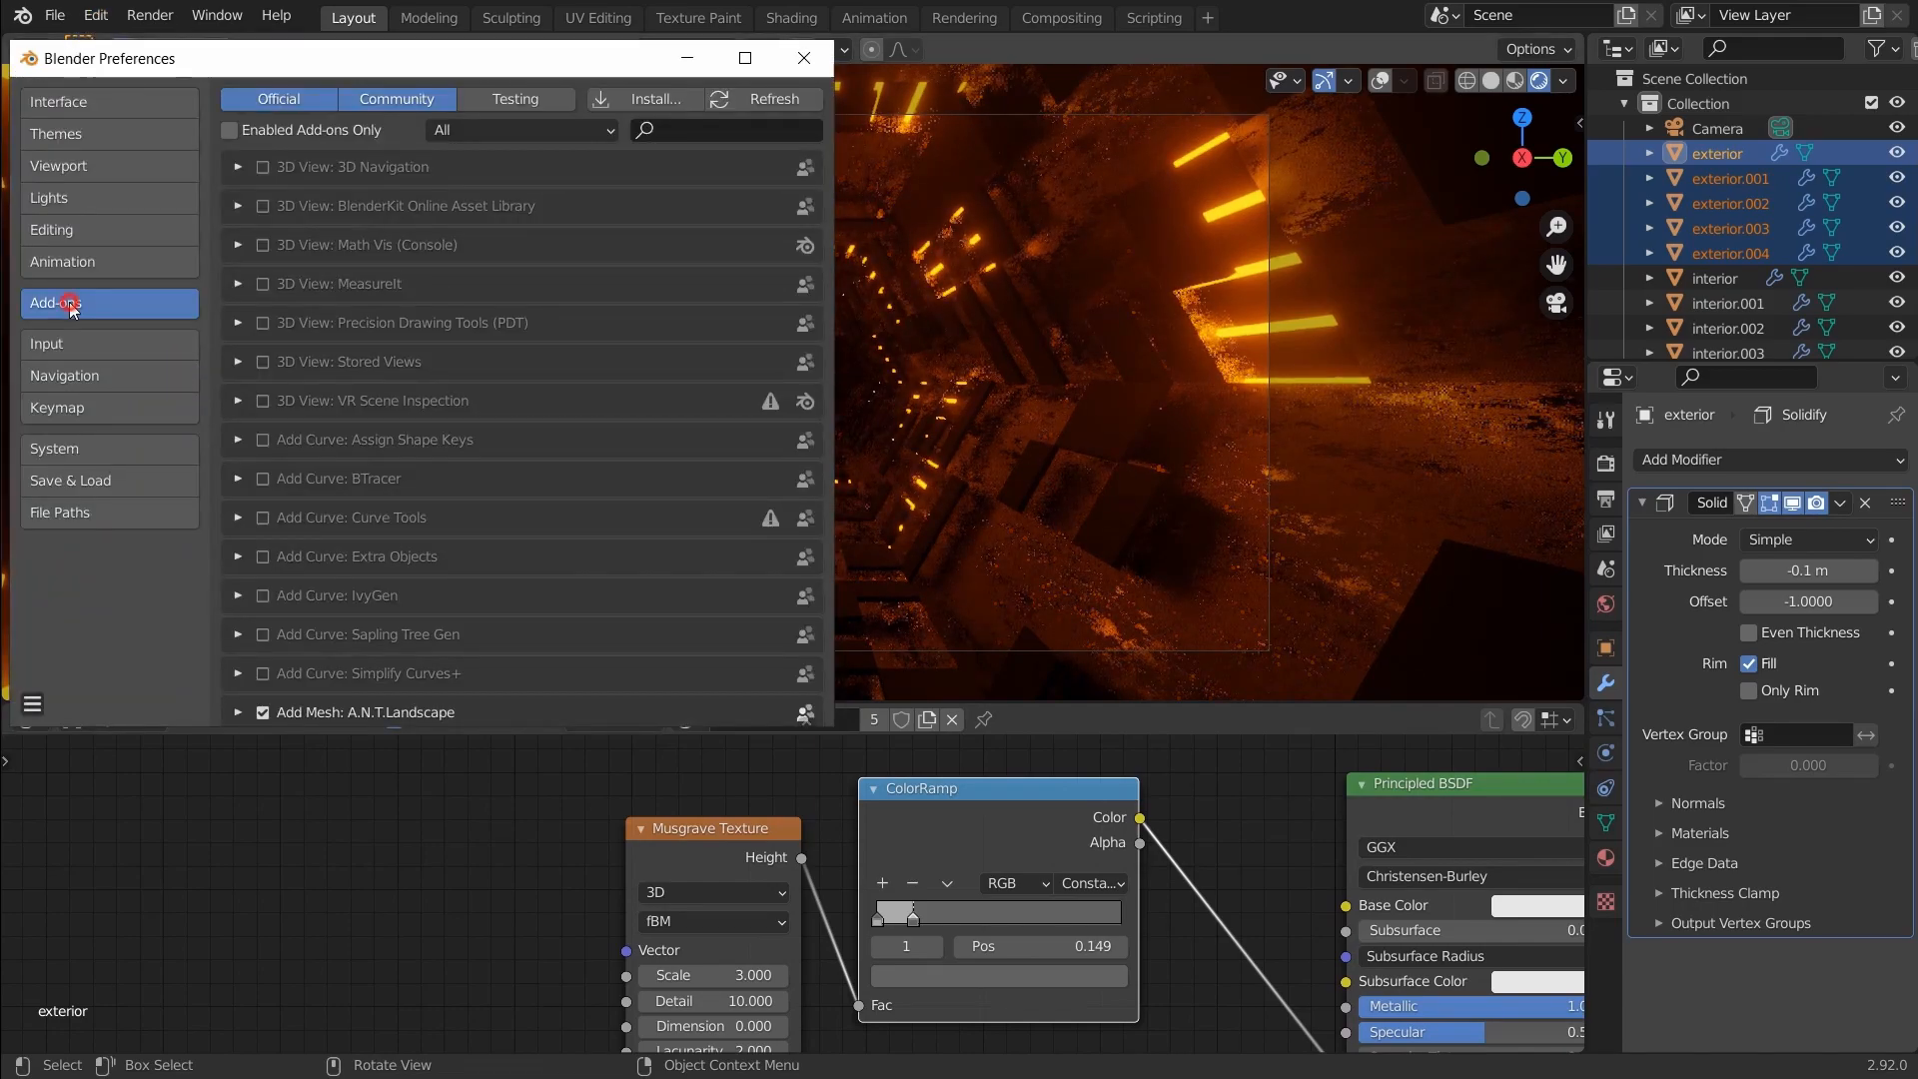
click(649, 129)
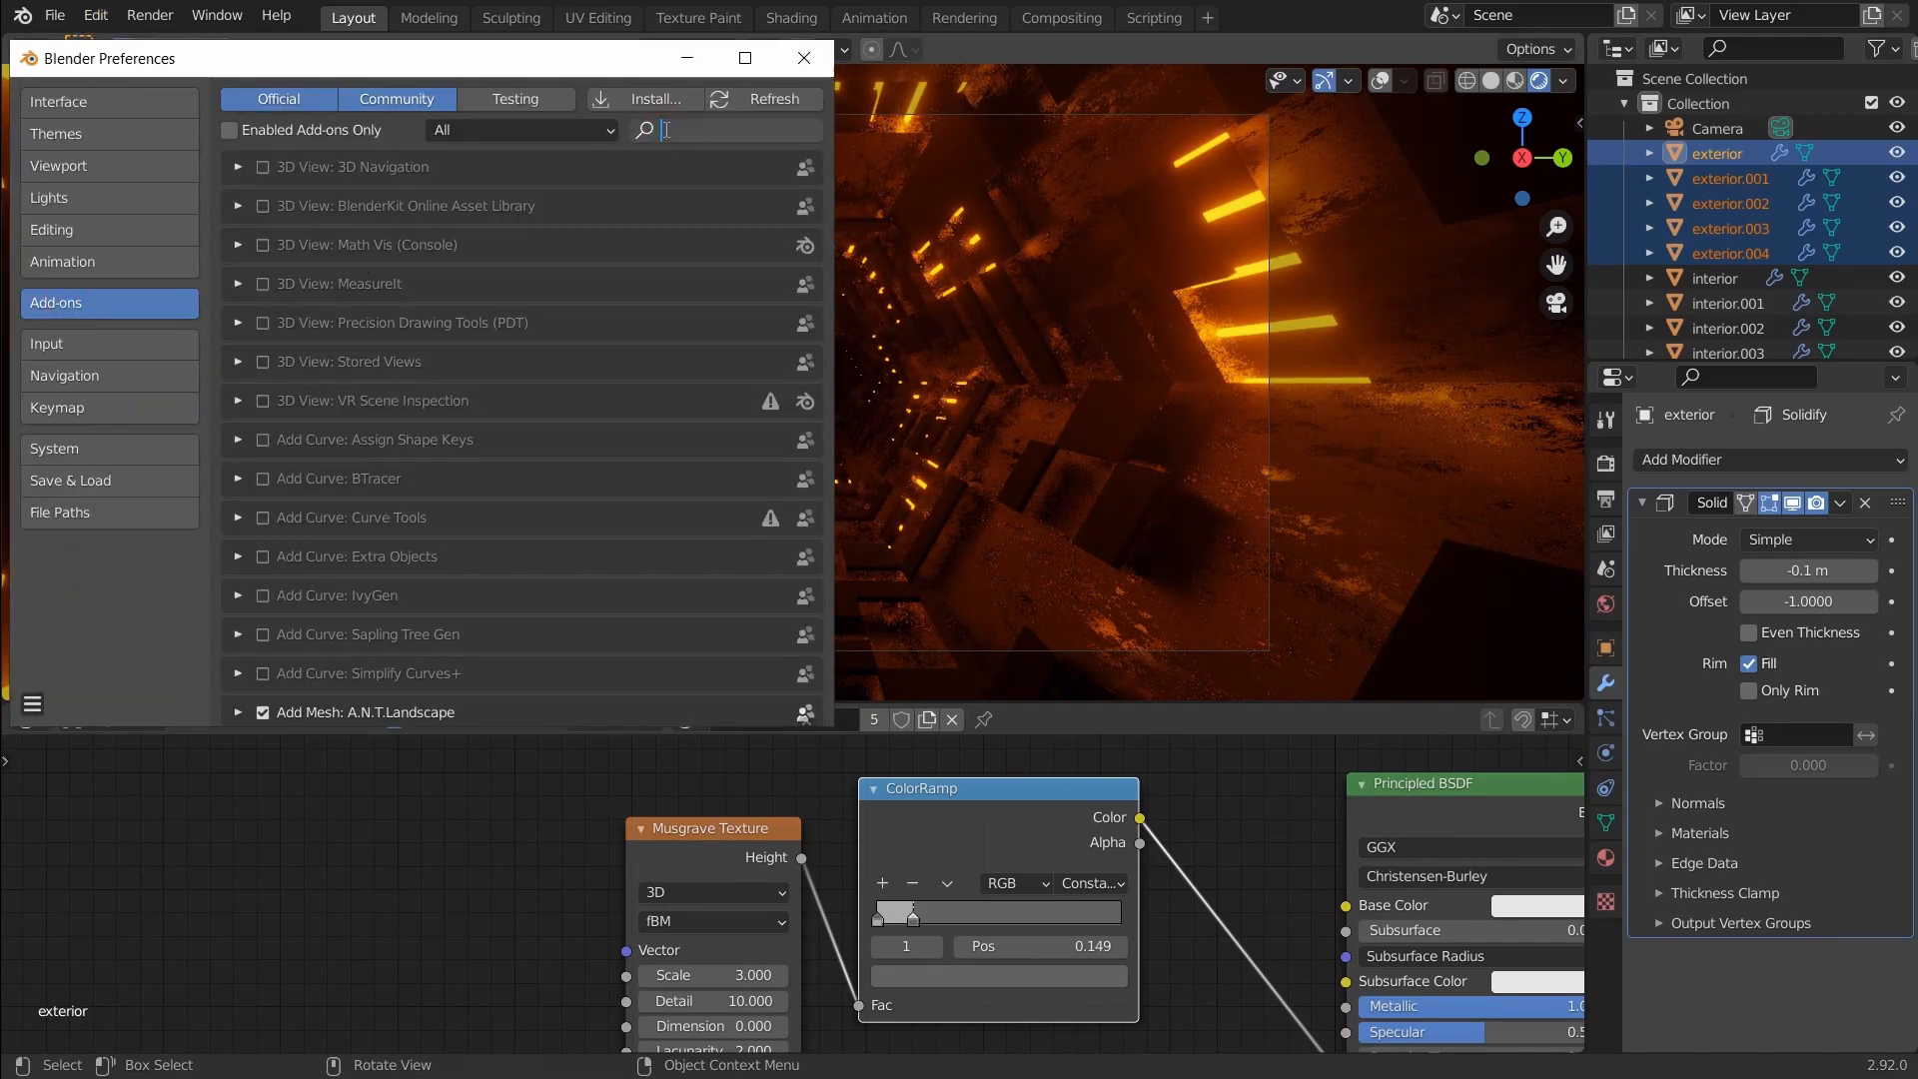
text(node)
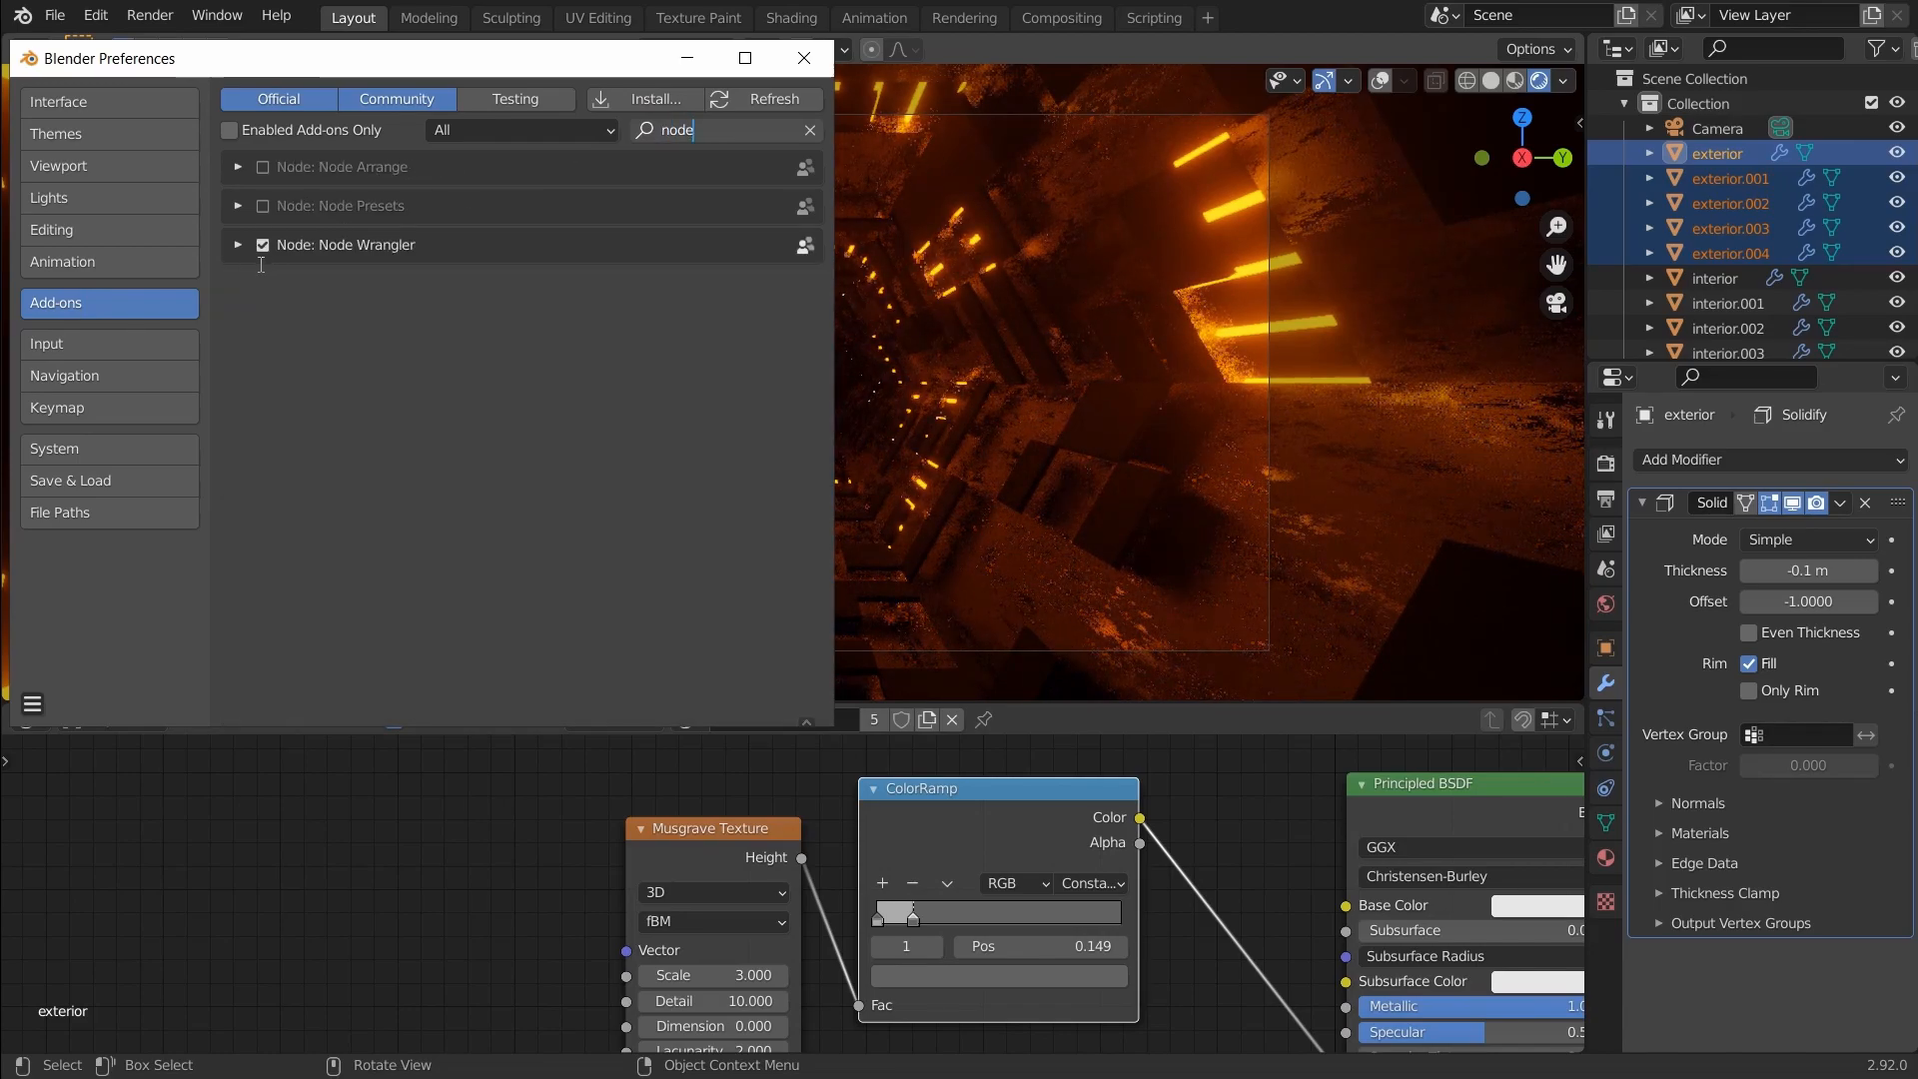
click(260, 250)
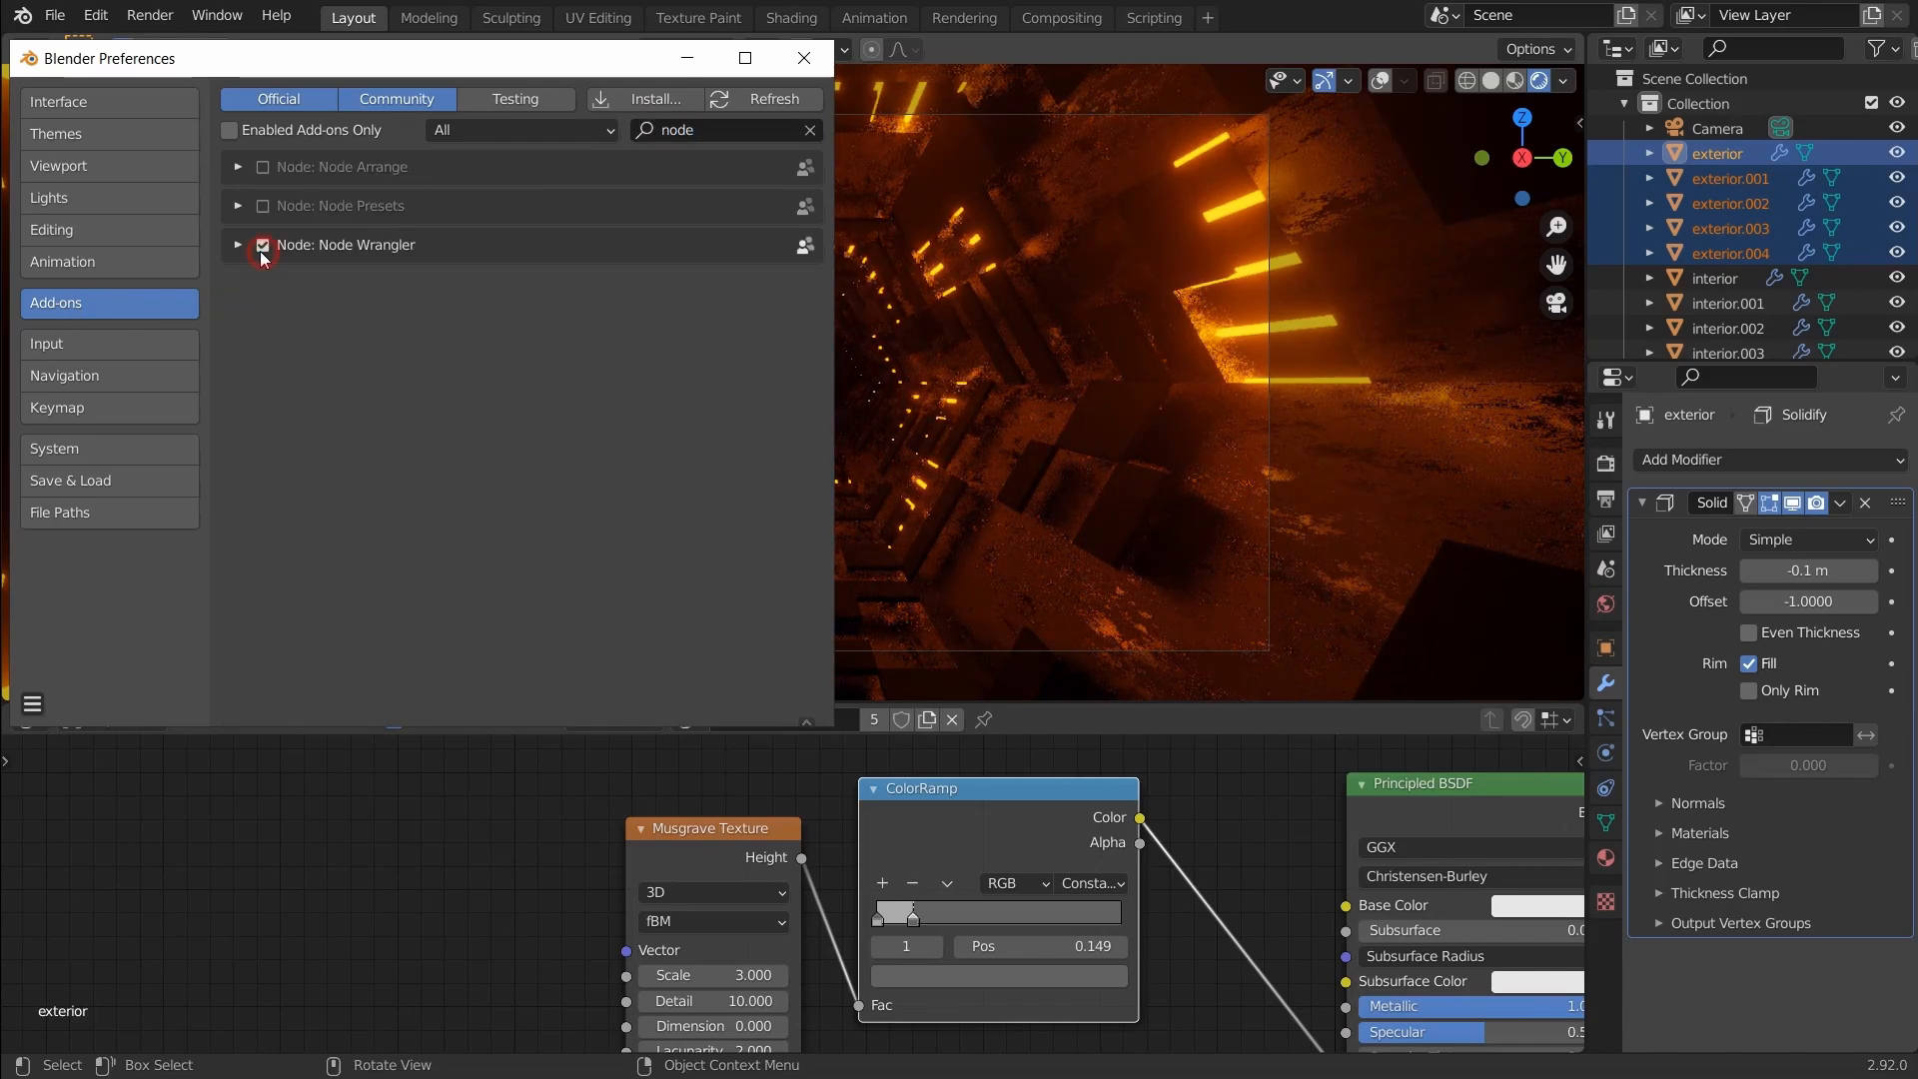
click(785, 72)
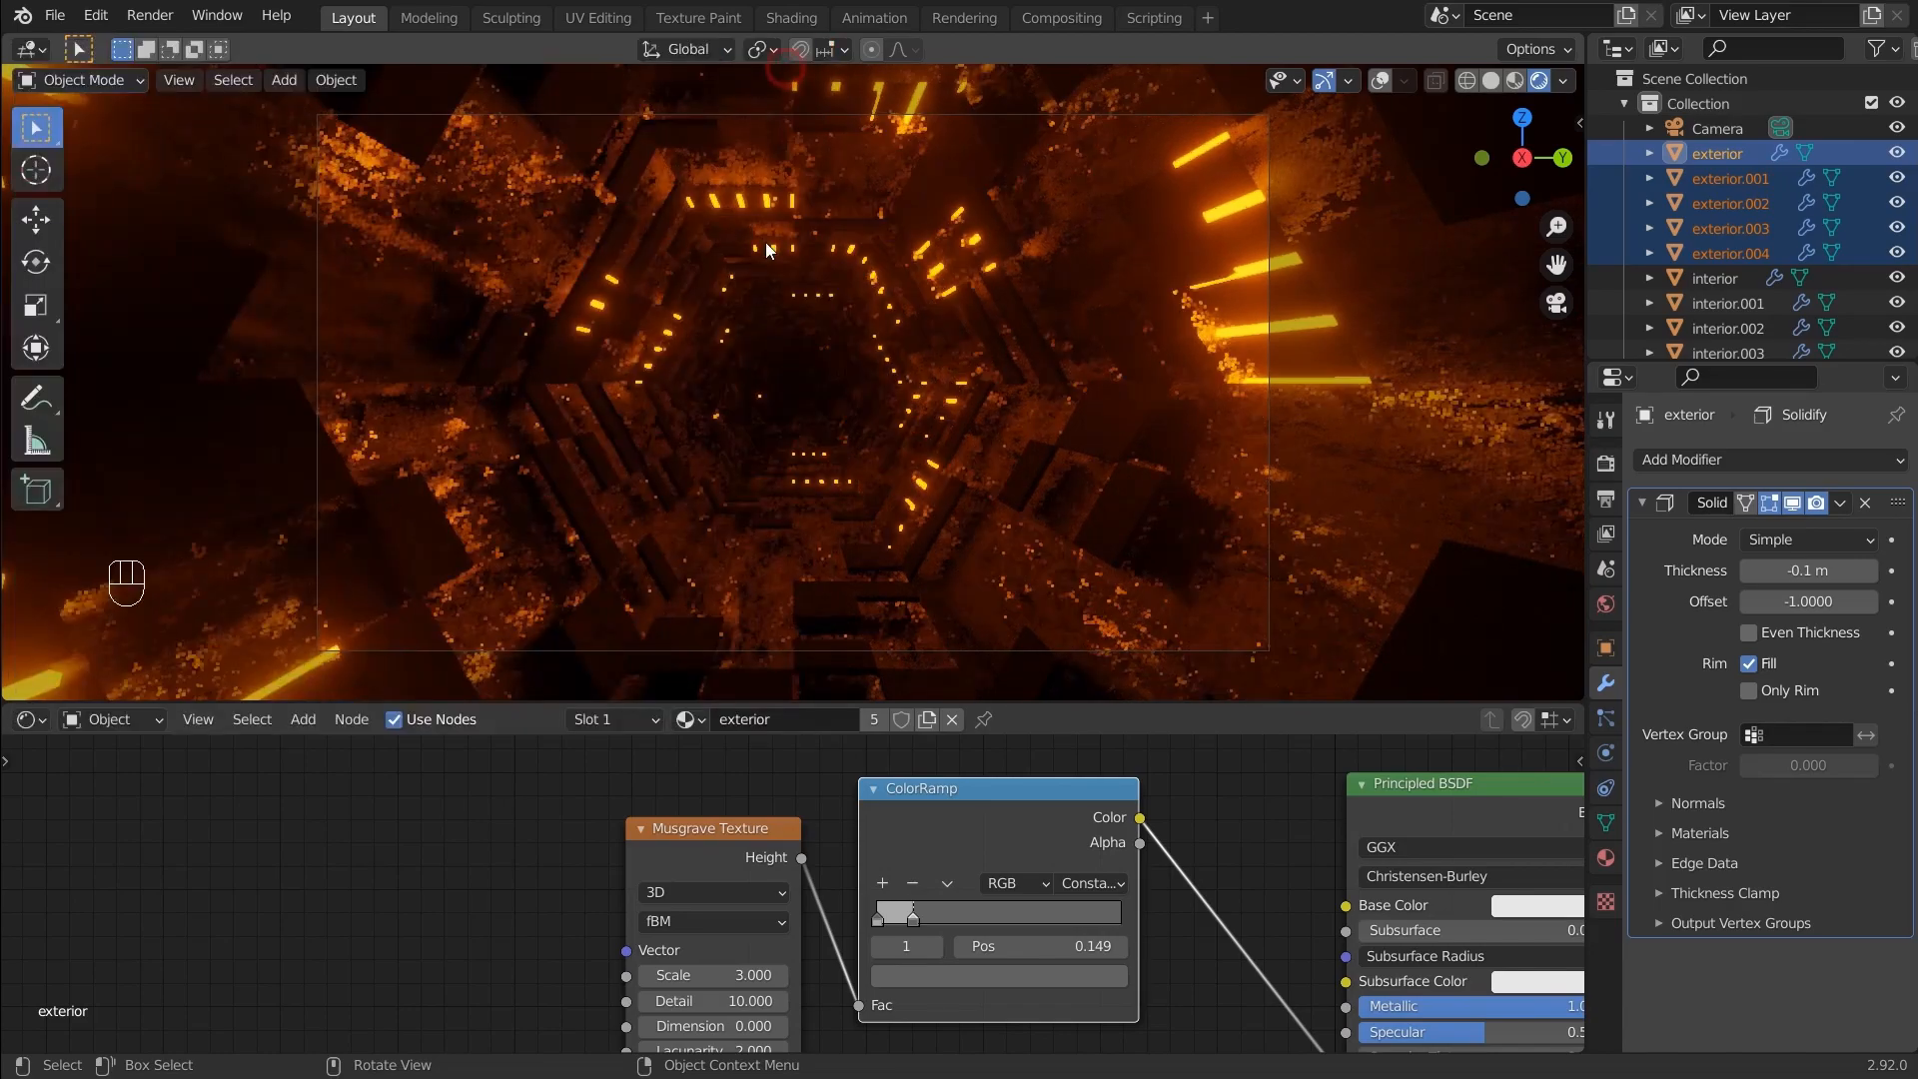
Add Texture Coordinate and Mapping nodes to the Musgrave Texture with Node Wrangler
click(743, 832)
scroll(674, 845, down, 2)
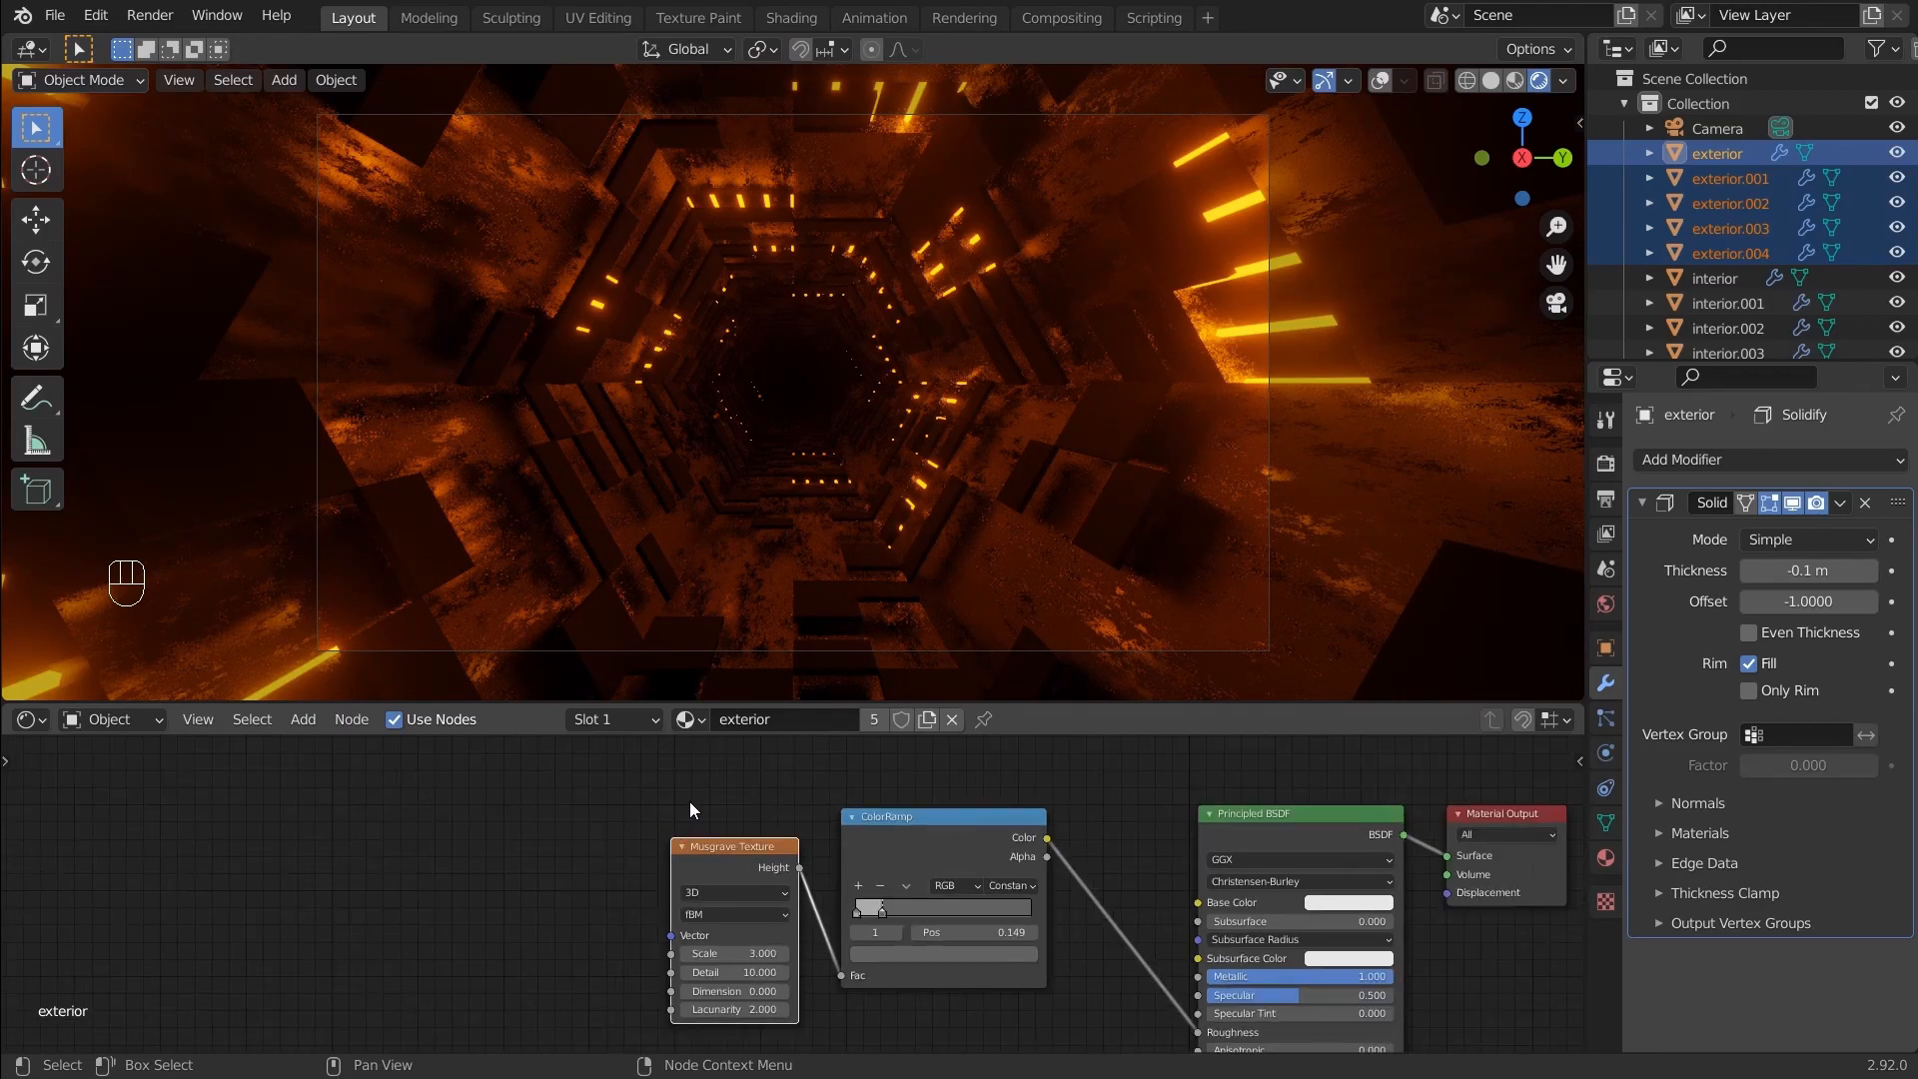
middle_drag(689, 801, 742, 793)
key(ctrl+t)
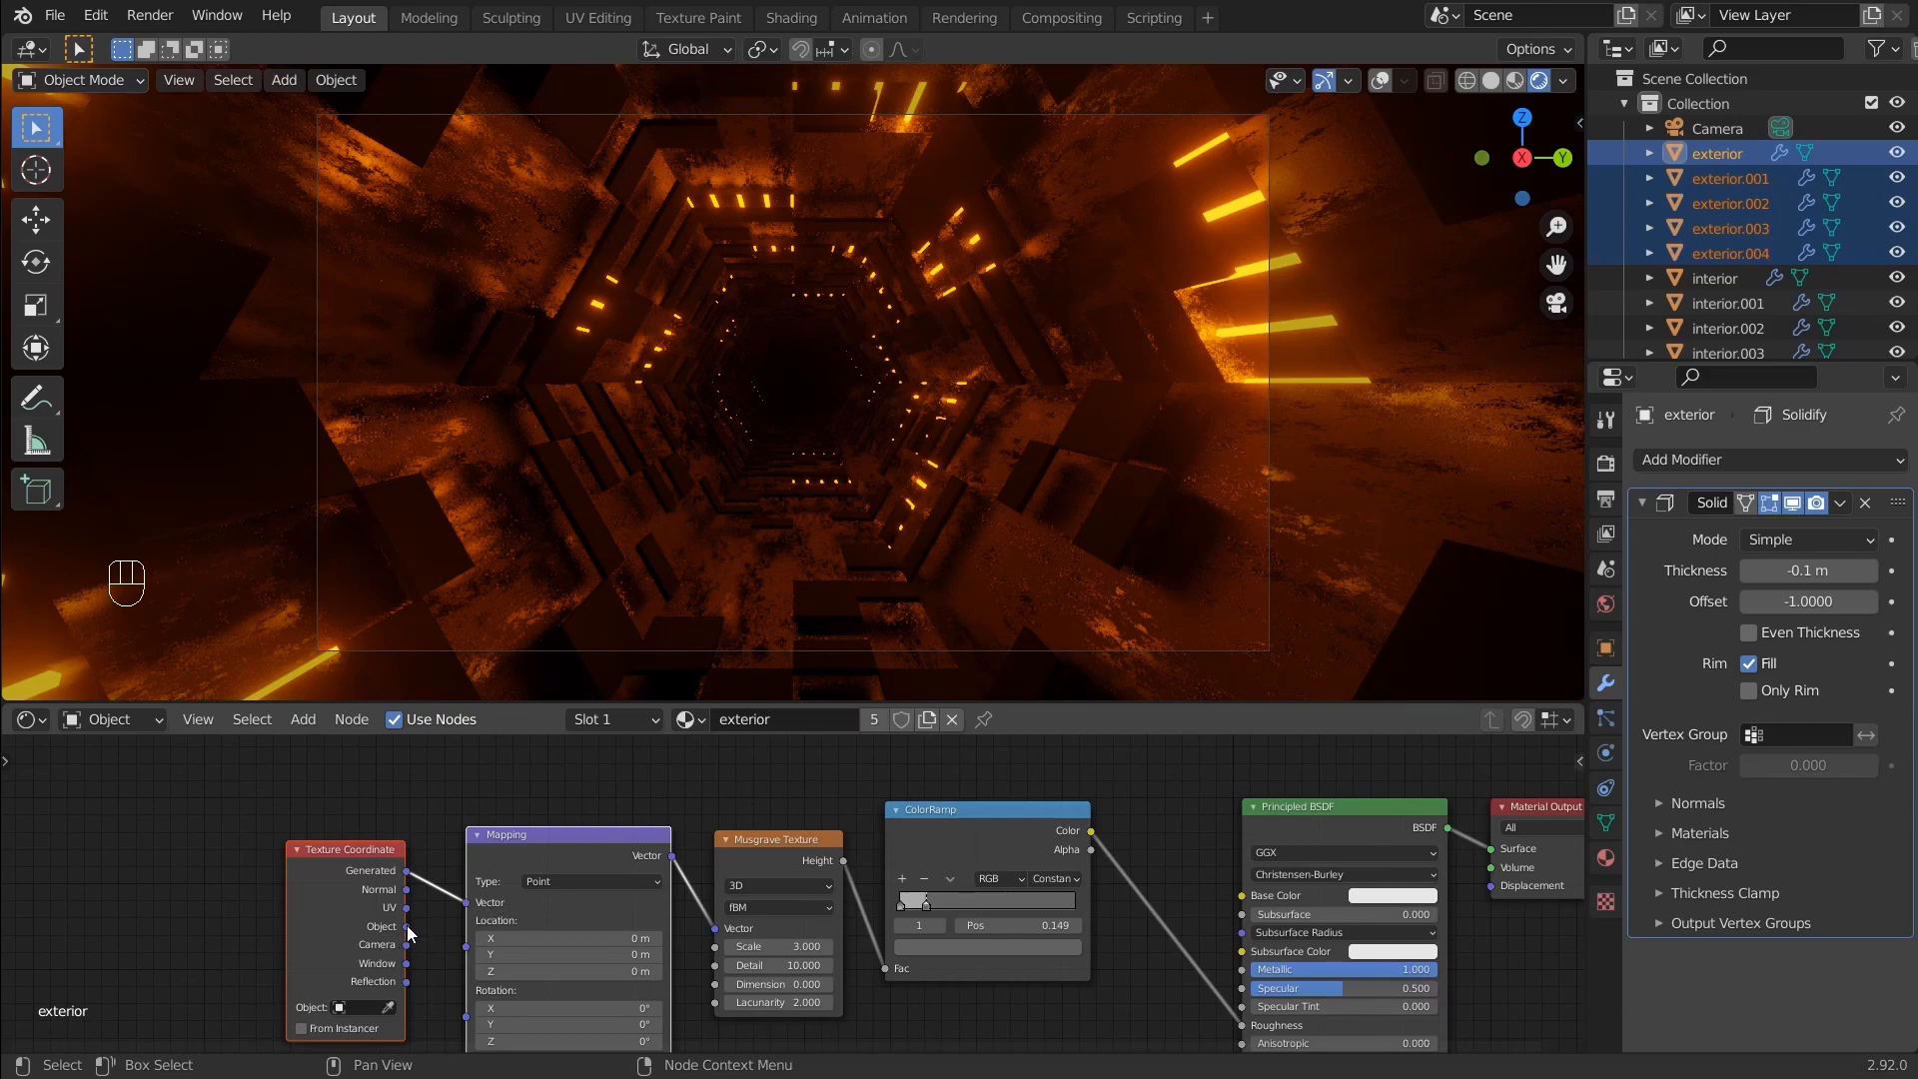
Connect the Texture Coordinate's Object output to the Mapping node's Vector input
scroll(407, 932, up, 3)
drag(501, 883, 595, 844)
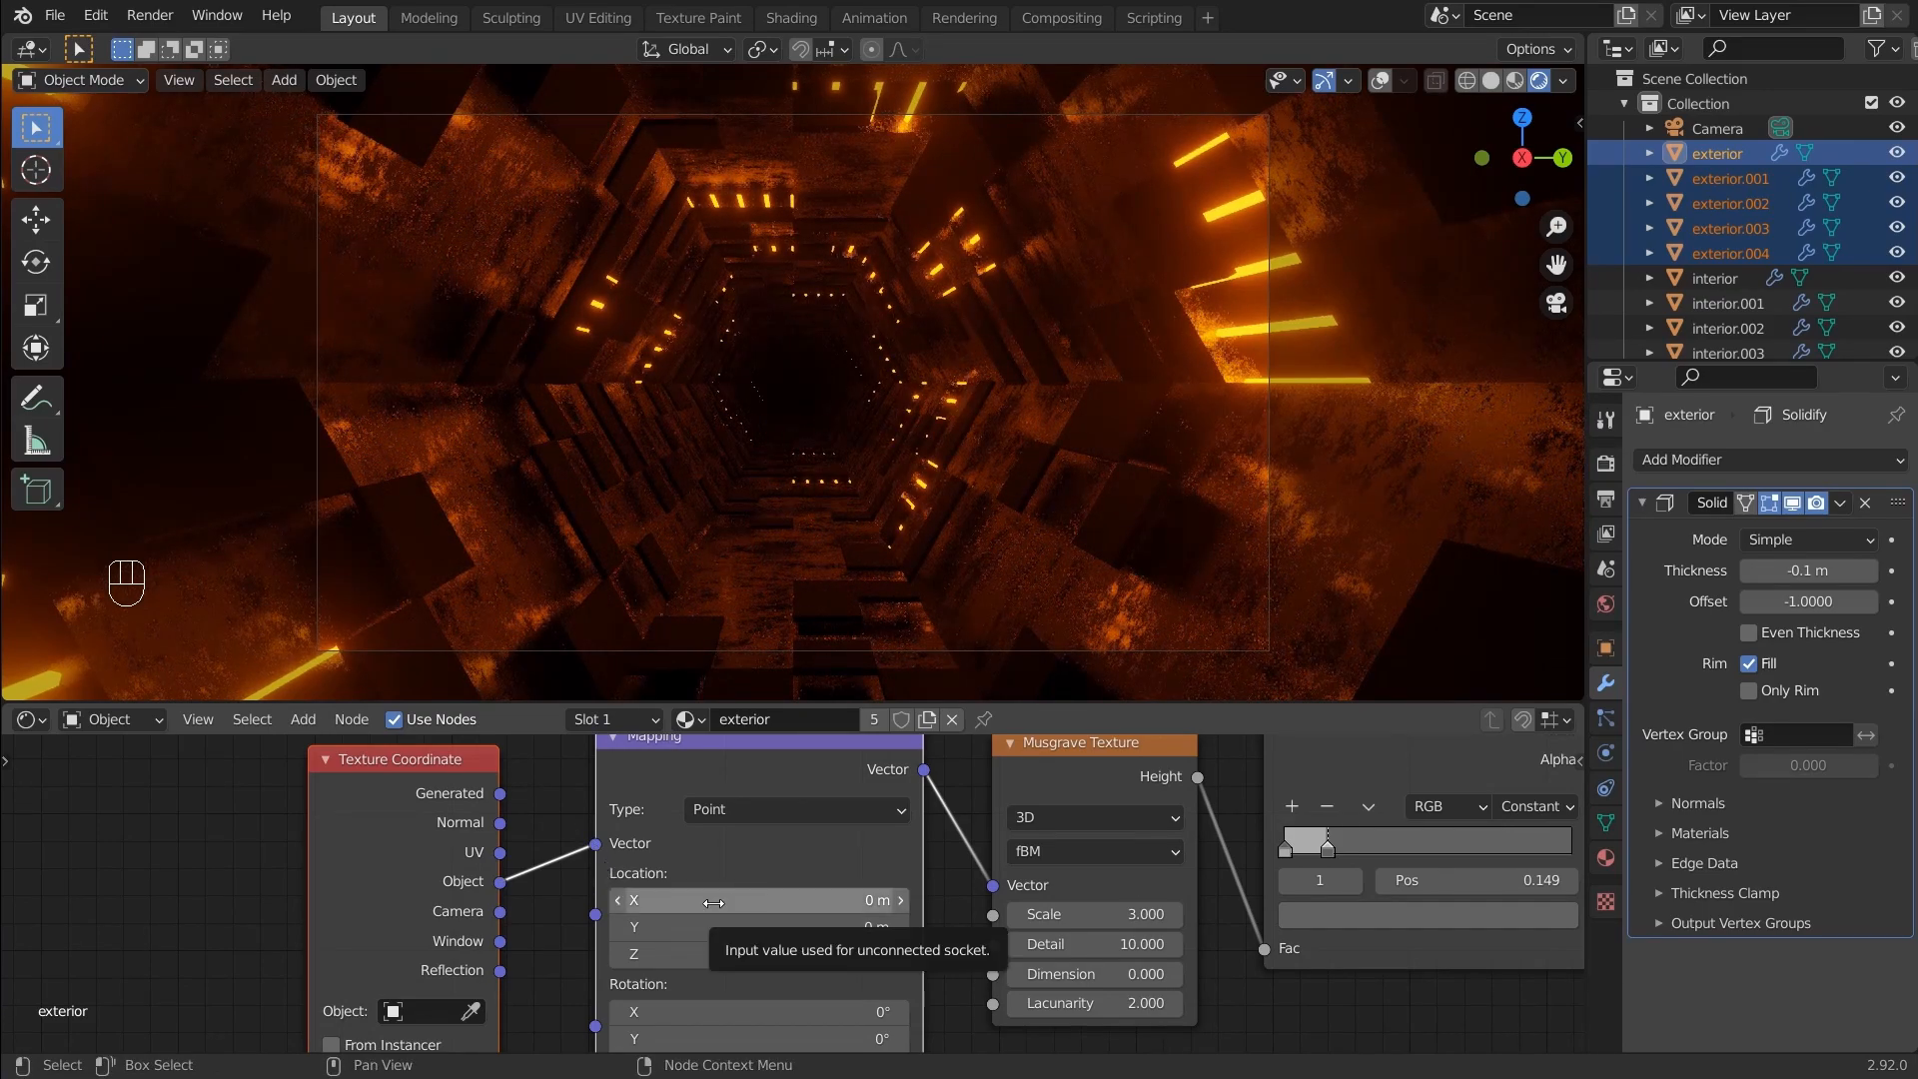
scroll(982, 835, down, 3)
scroll(1189, 957, down, 3)
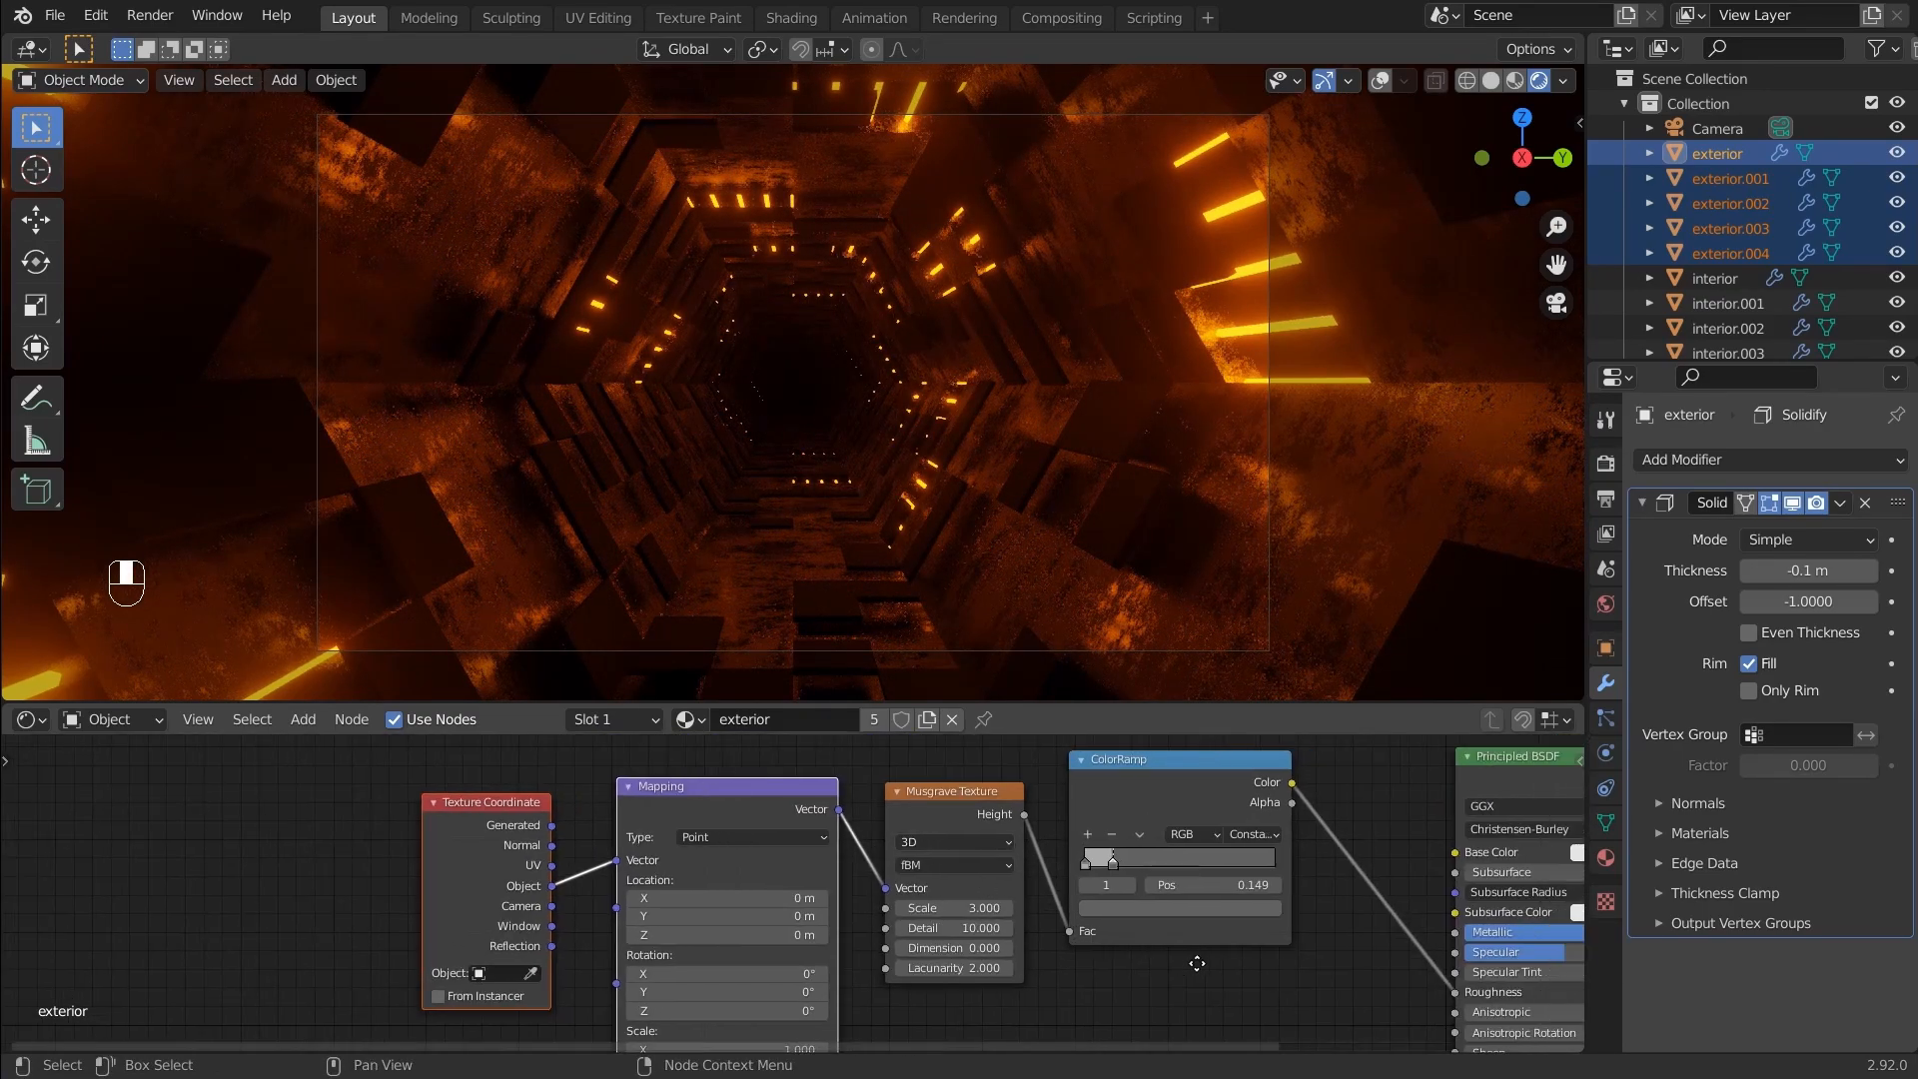
Create a new material on the interior object and name it "interior"
click(1711, 280)
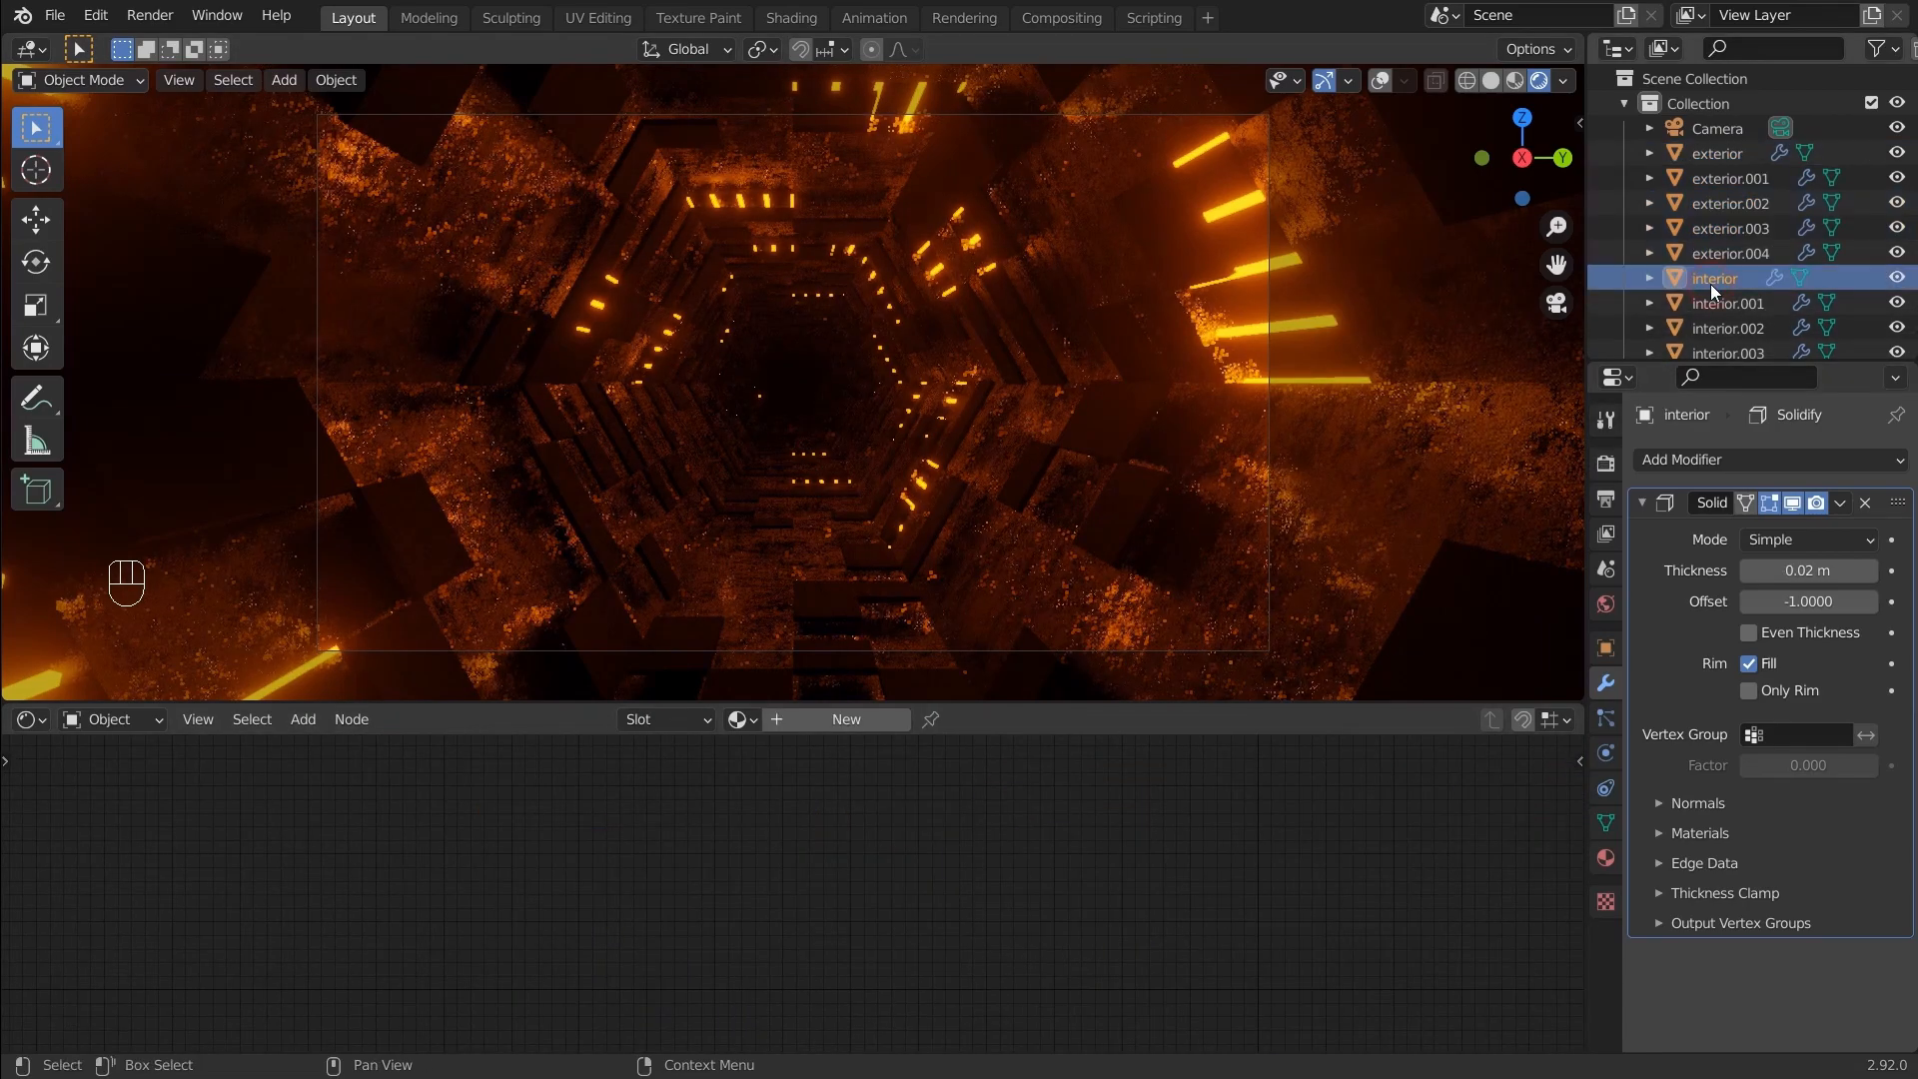
scroll(1734, 285, down, 2)
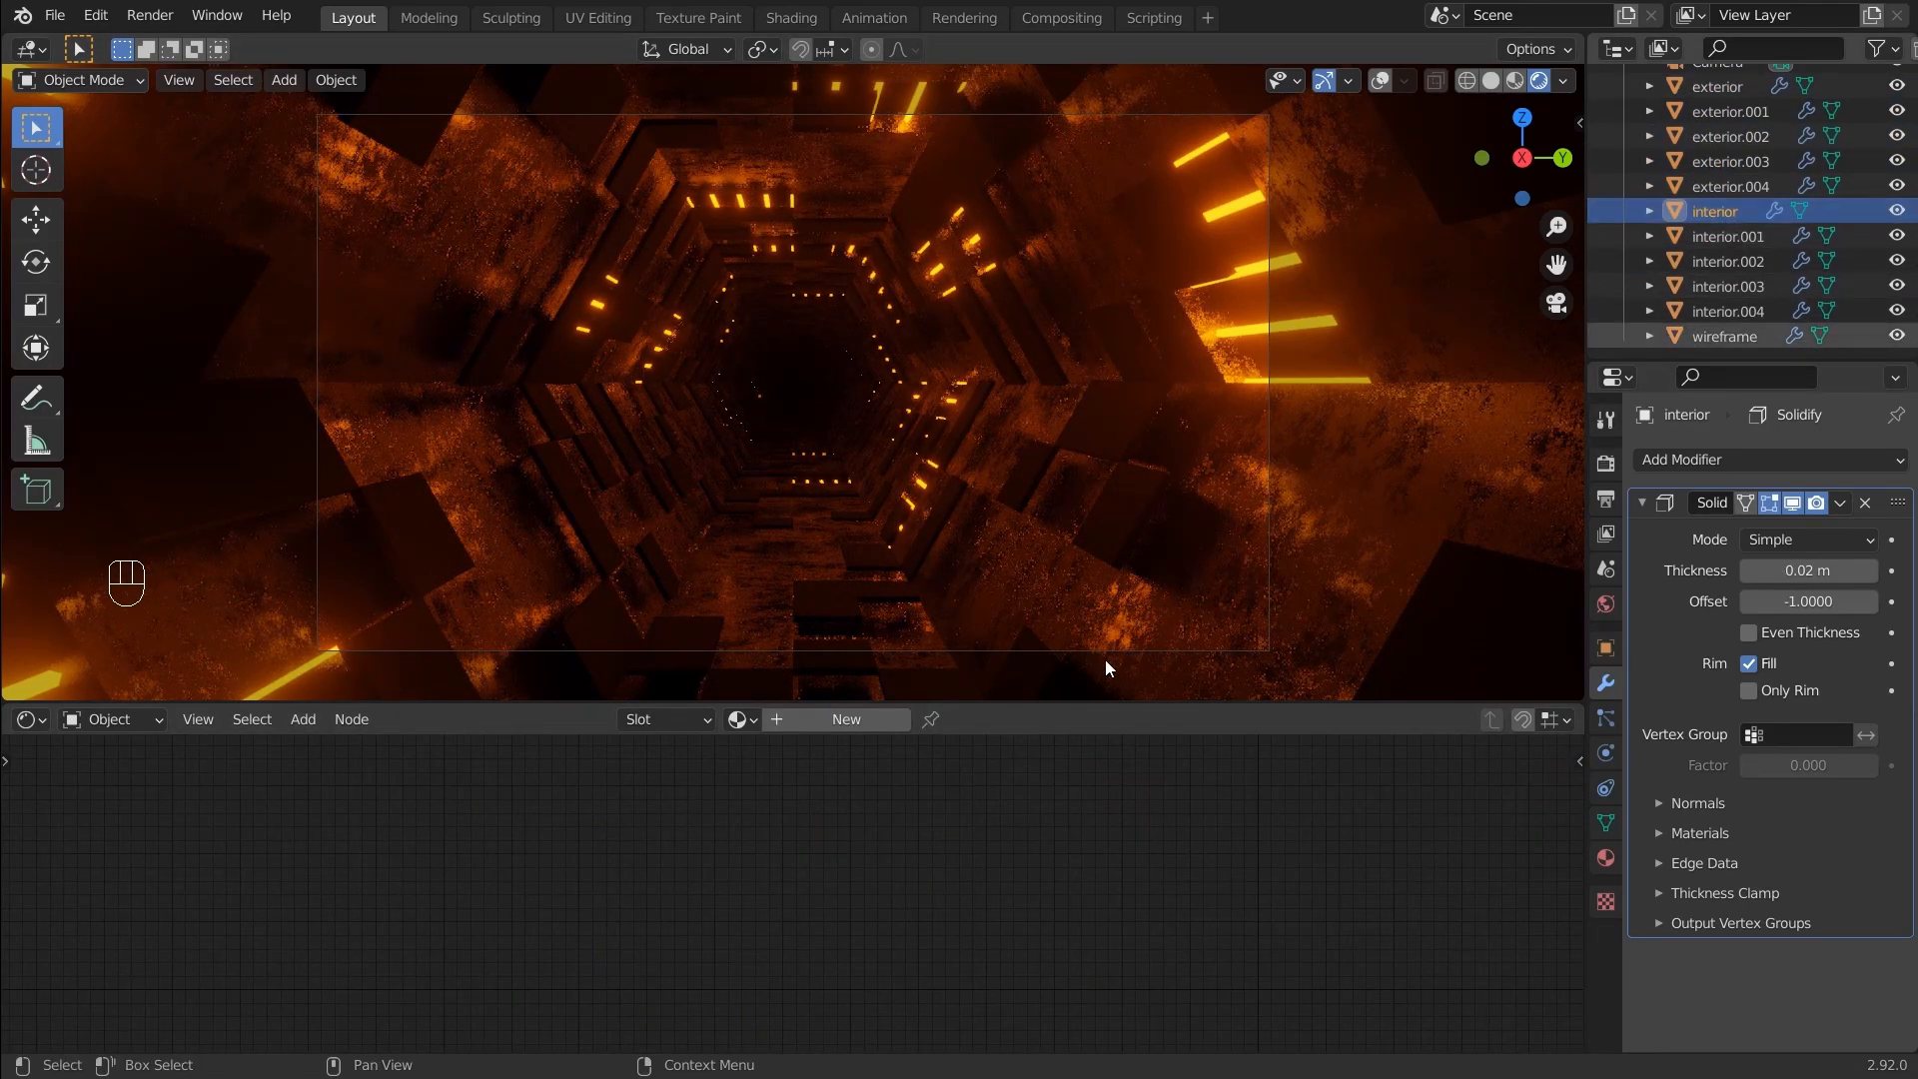
click(825, 721)
double_click(814, 719)
text(interior)
key(Return)
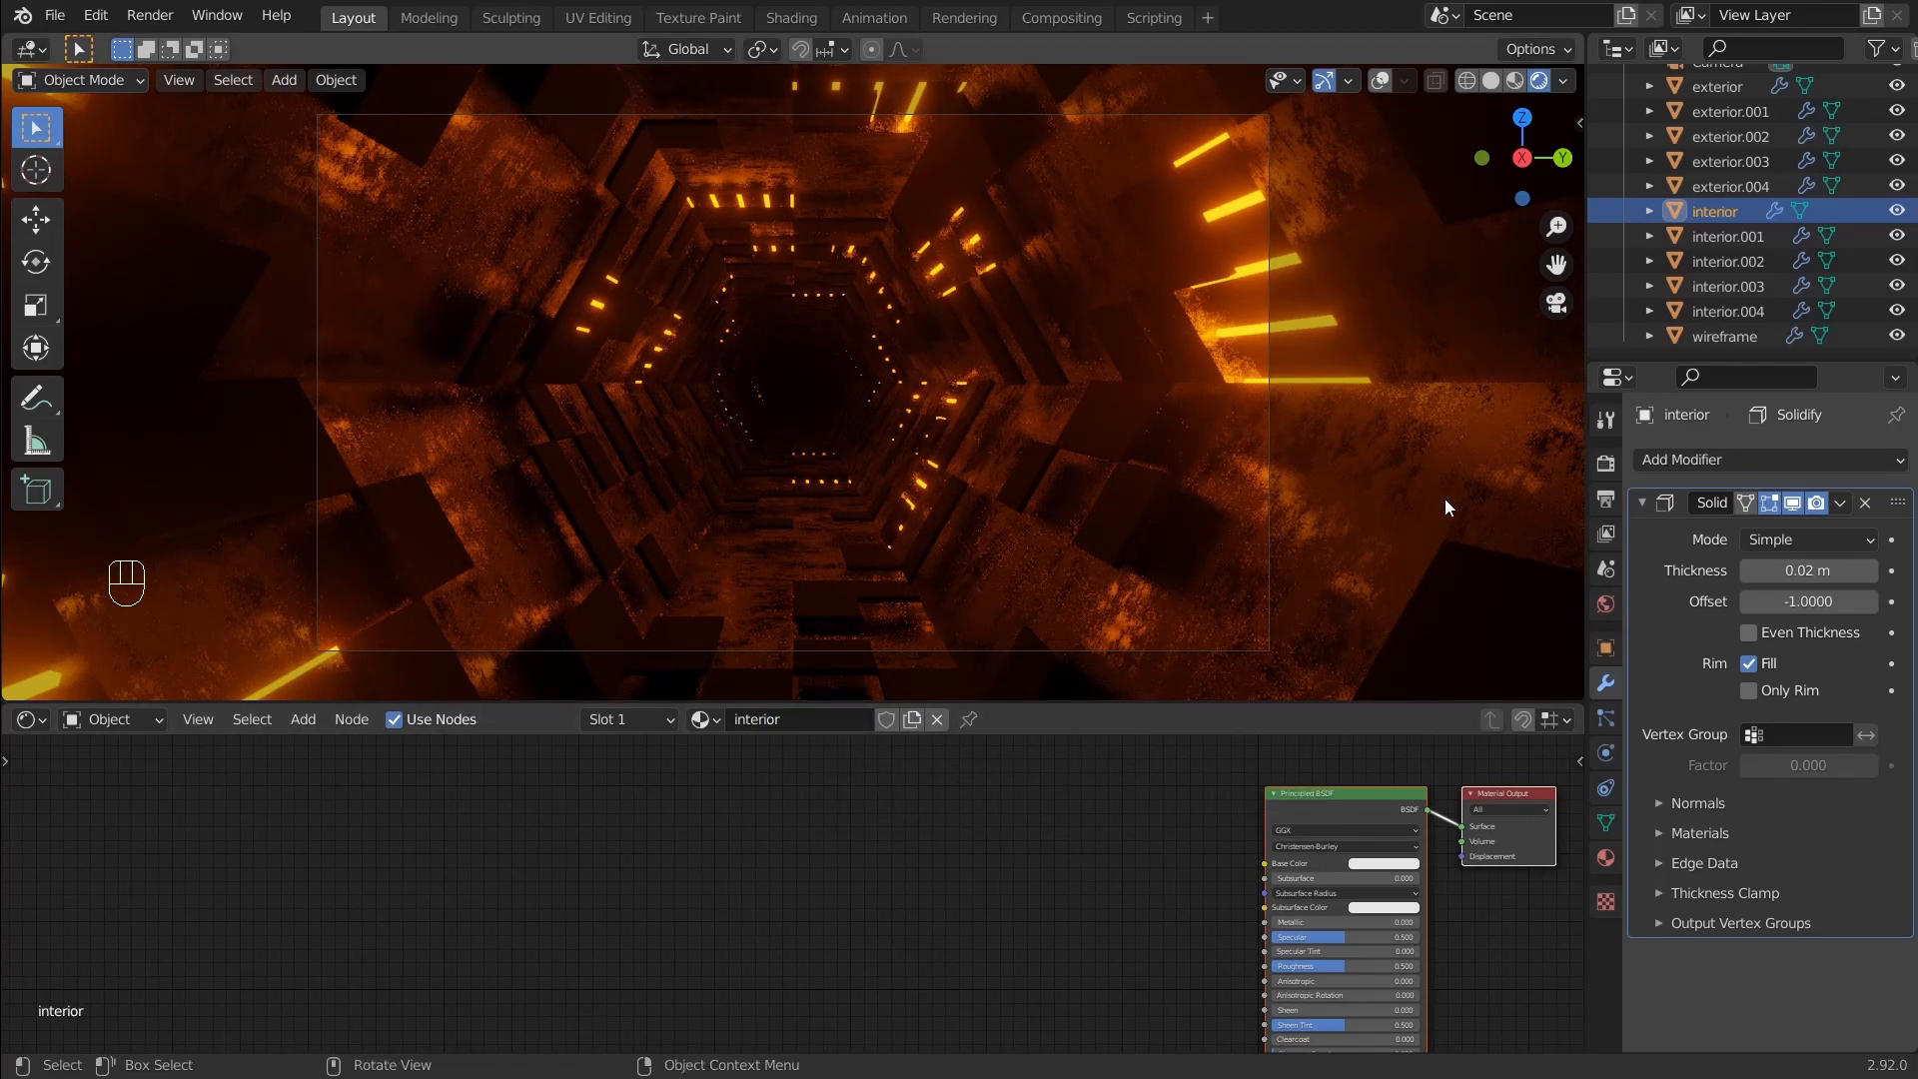
Link the interior object's material to interior.001 through interior.004 and check that the copies use it
shift+click(1710, 242)
shift+click(1716, 261)
shift+click(1720, 286)
shift+click(1722, 309)
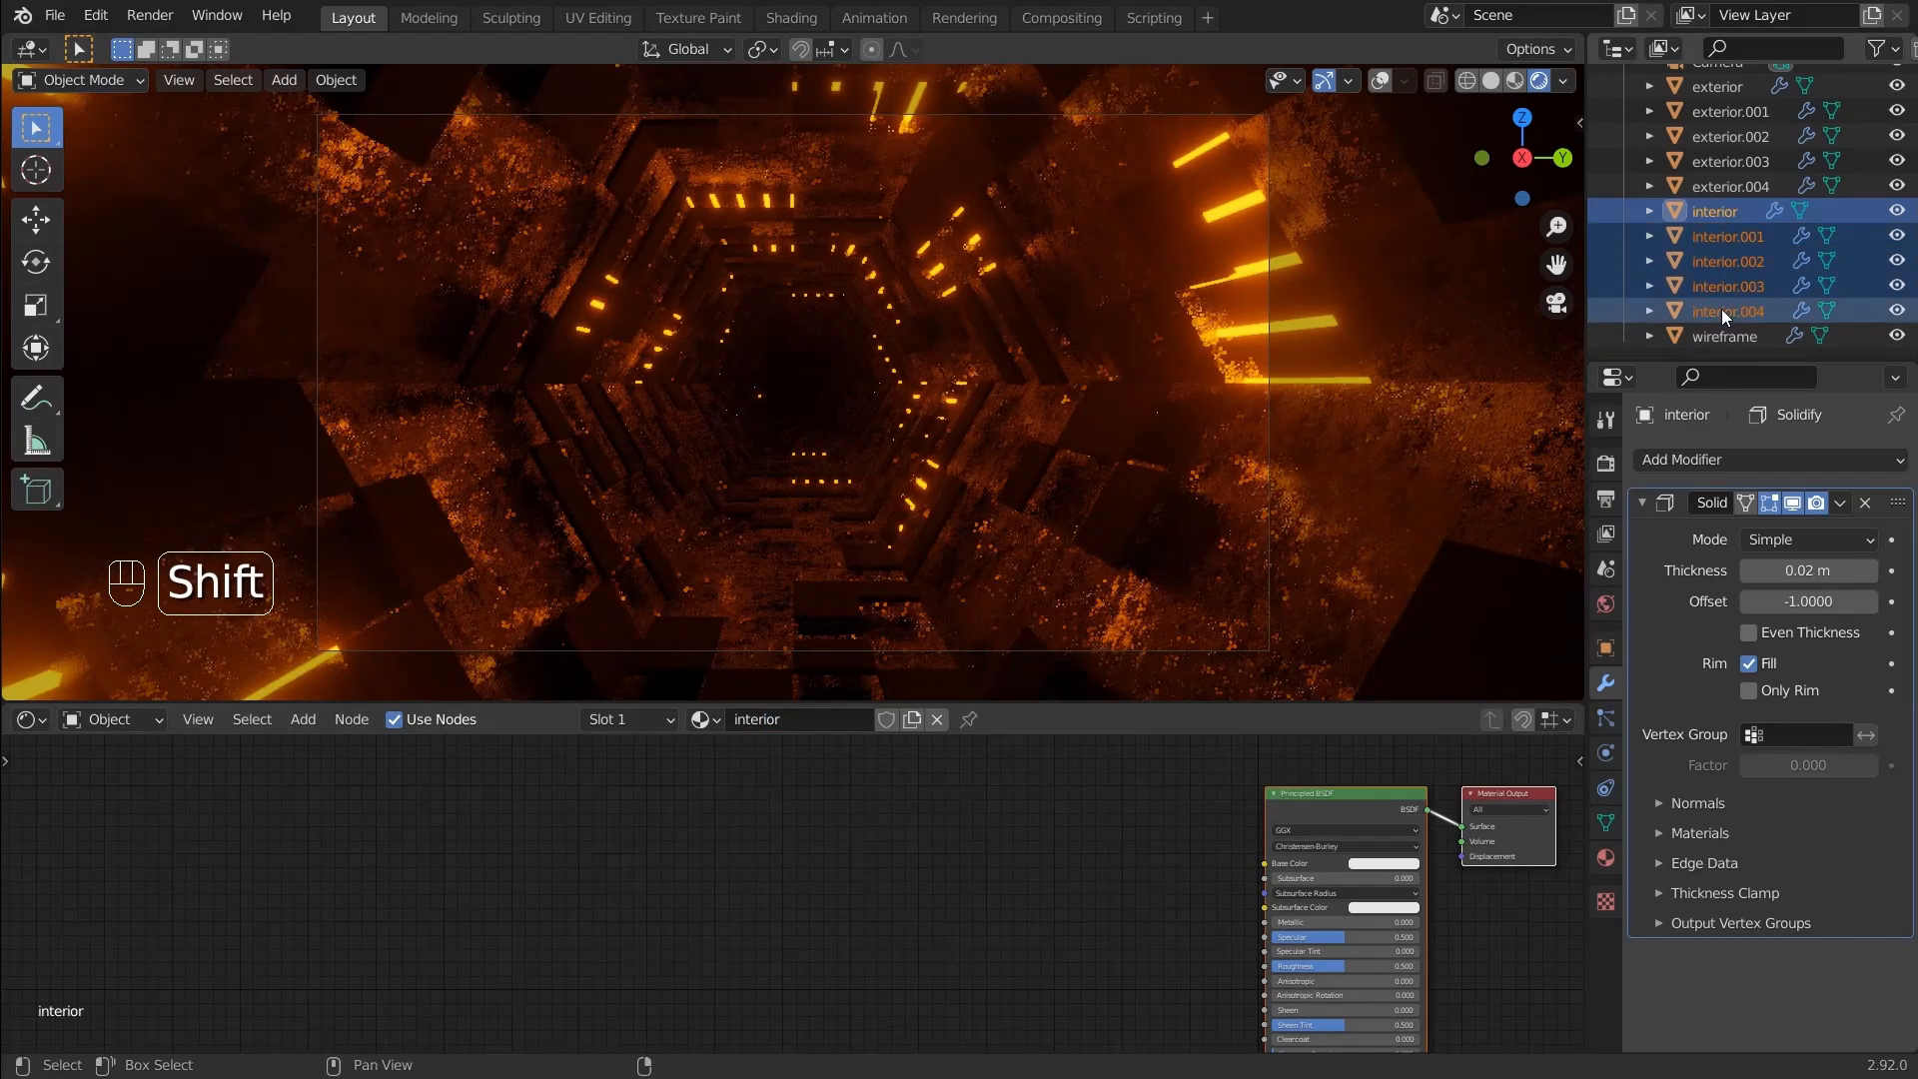
key(ctrl+l)
click(1352, 394)
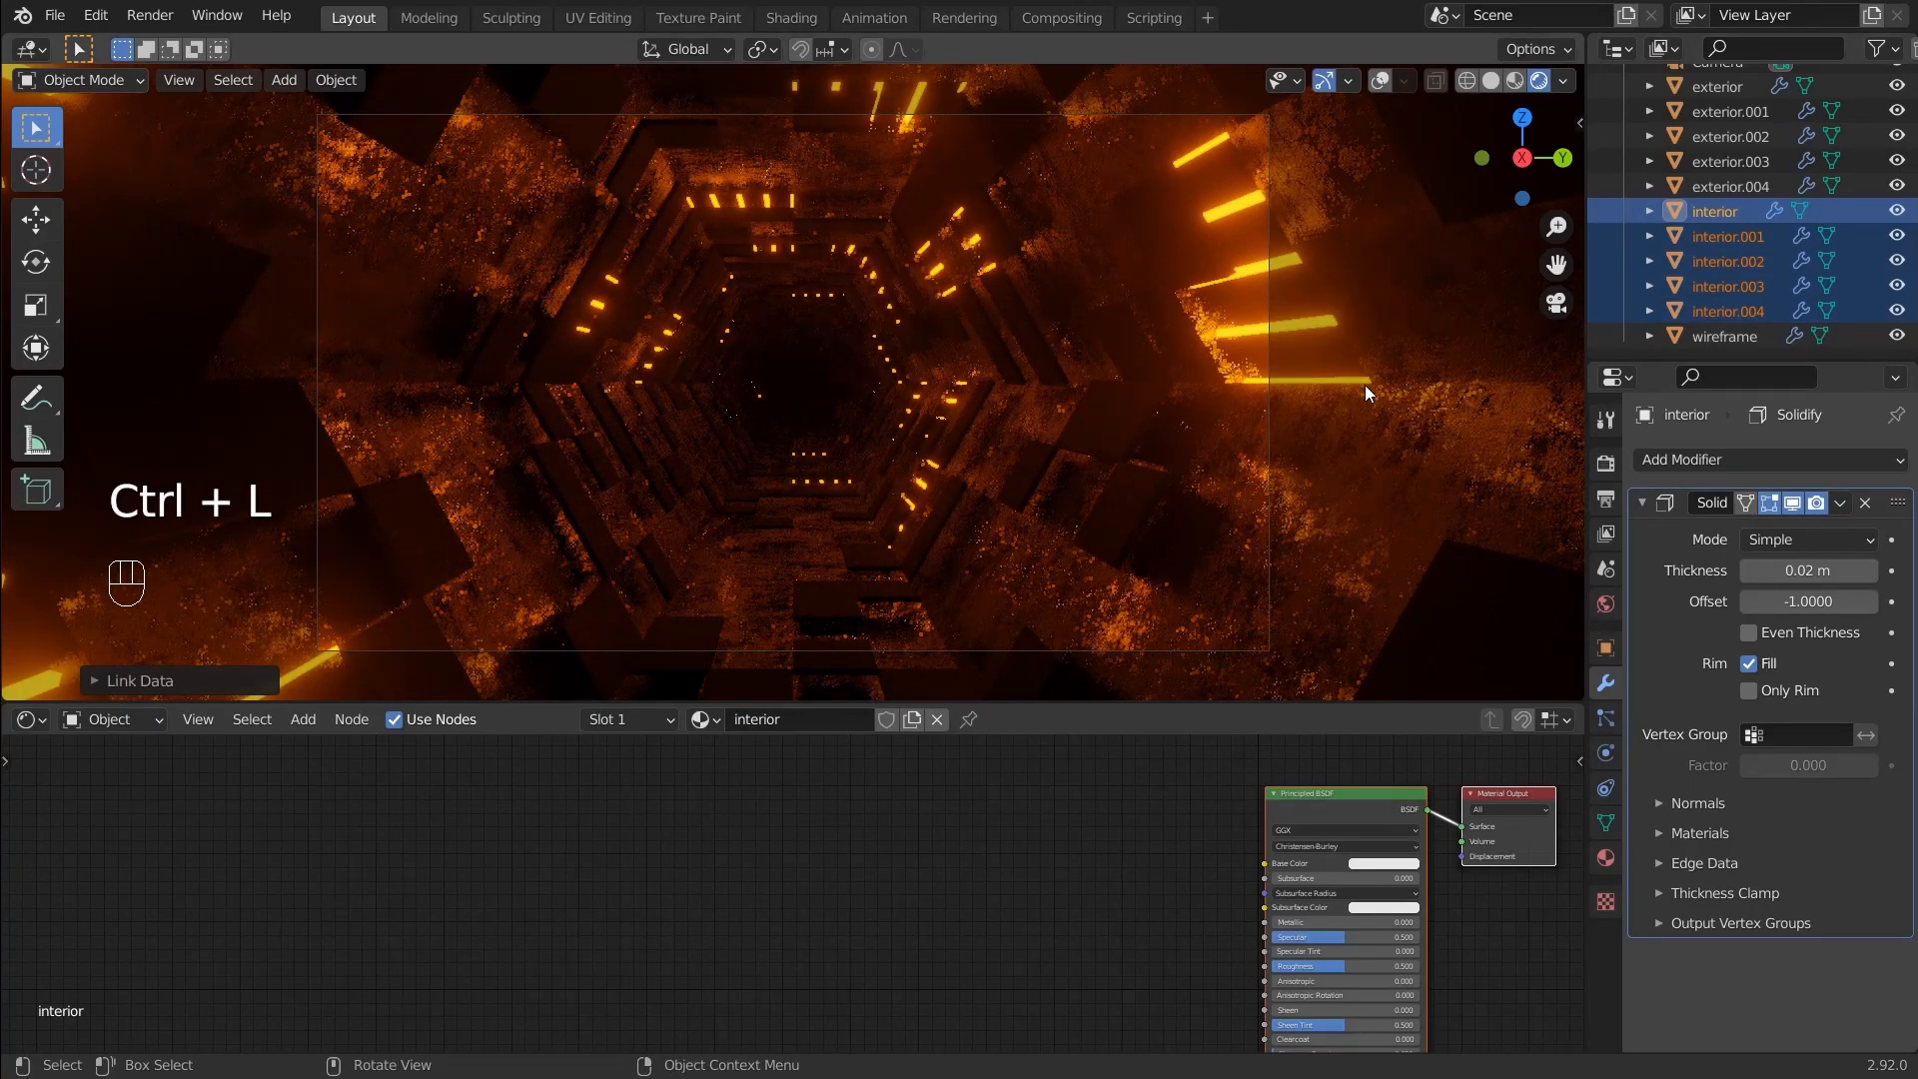
click(1738, 315)
click(1728, 283)
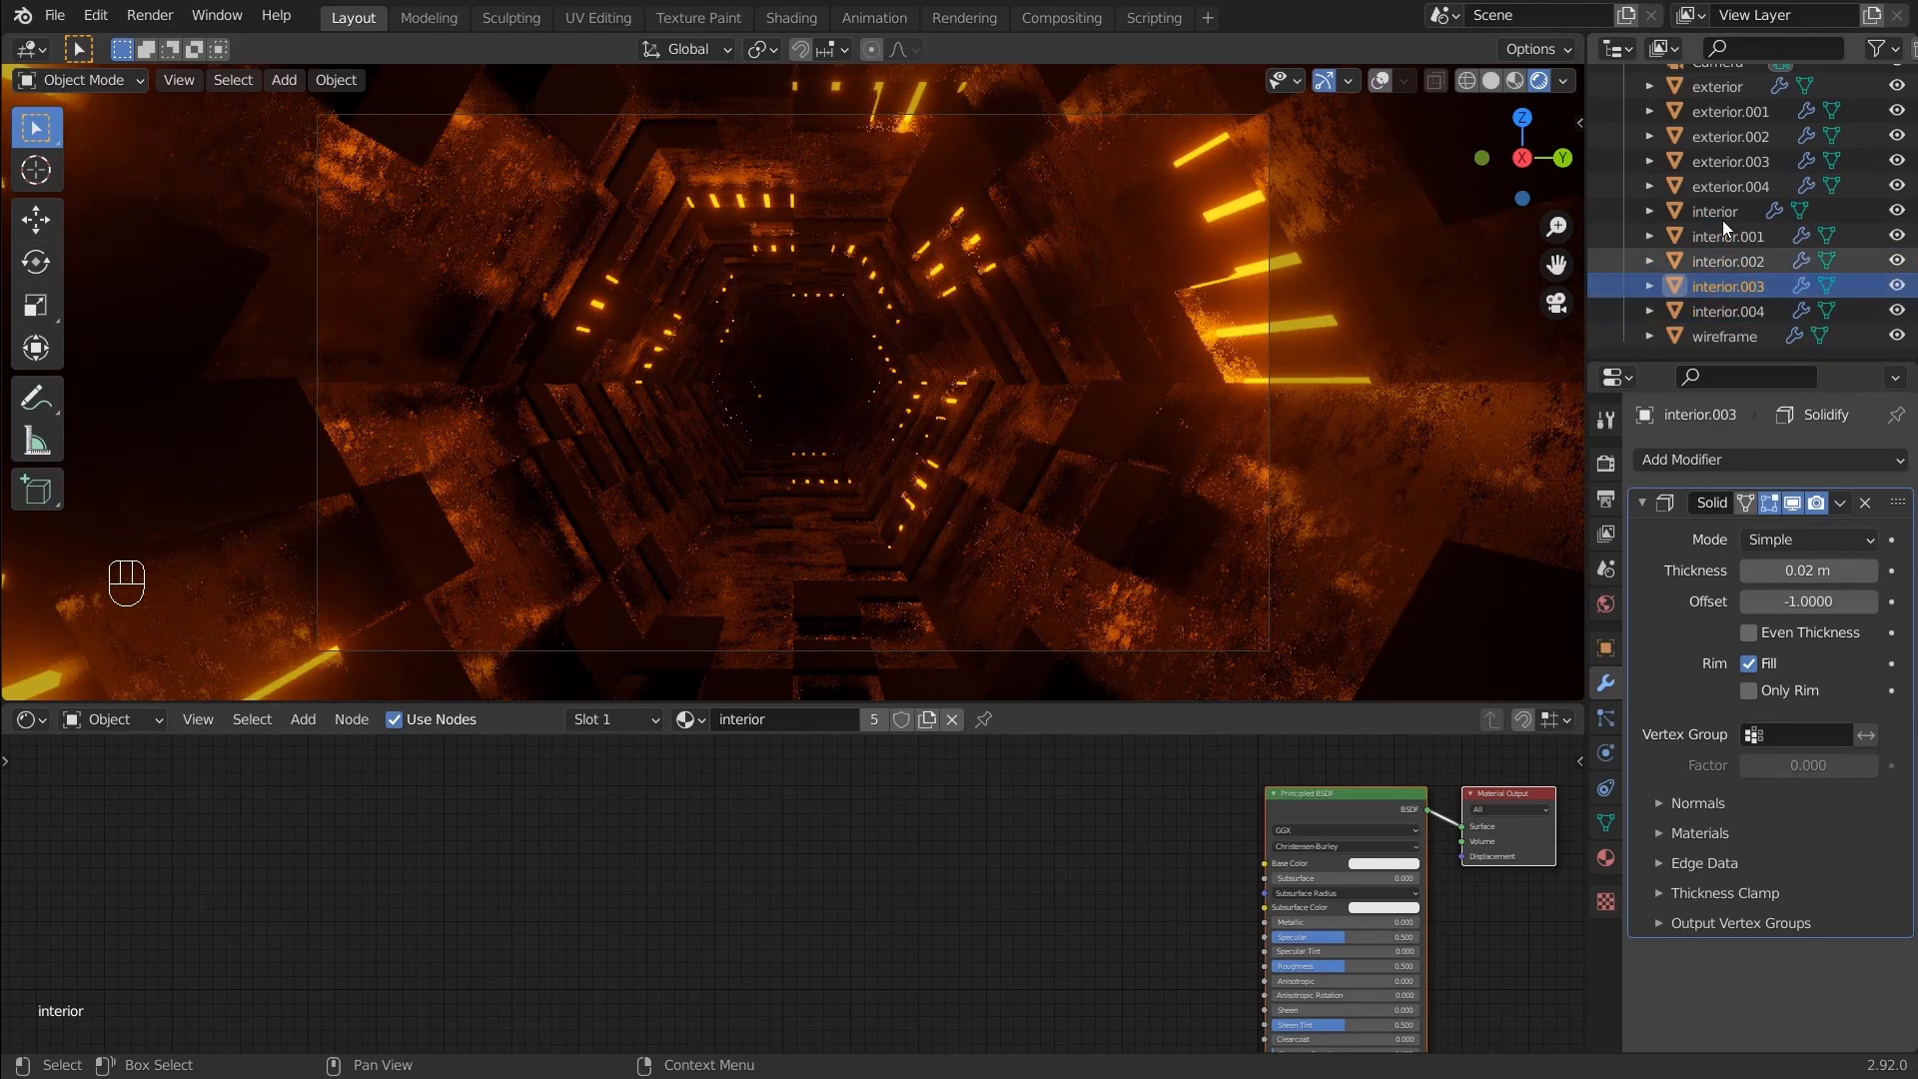
click(1722, 218)
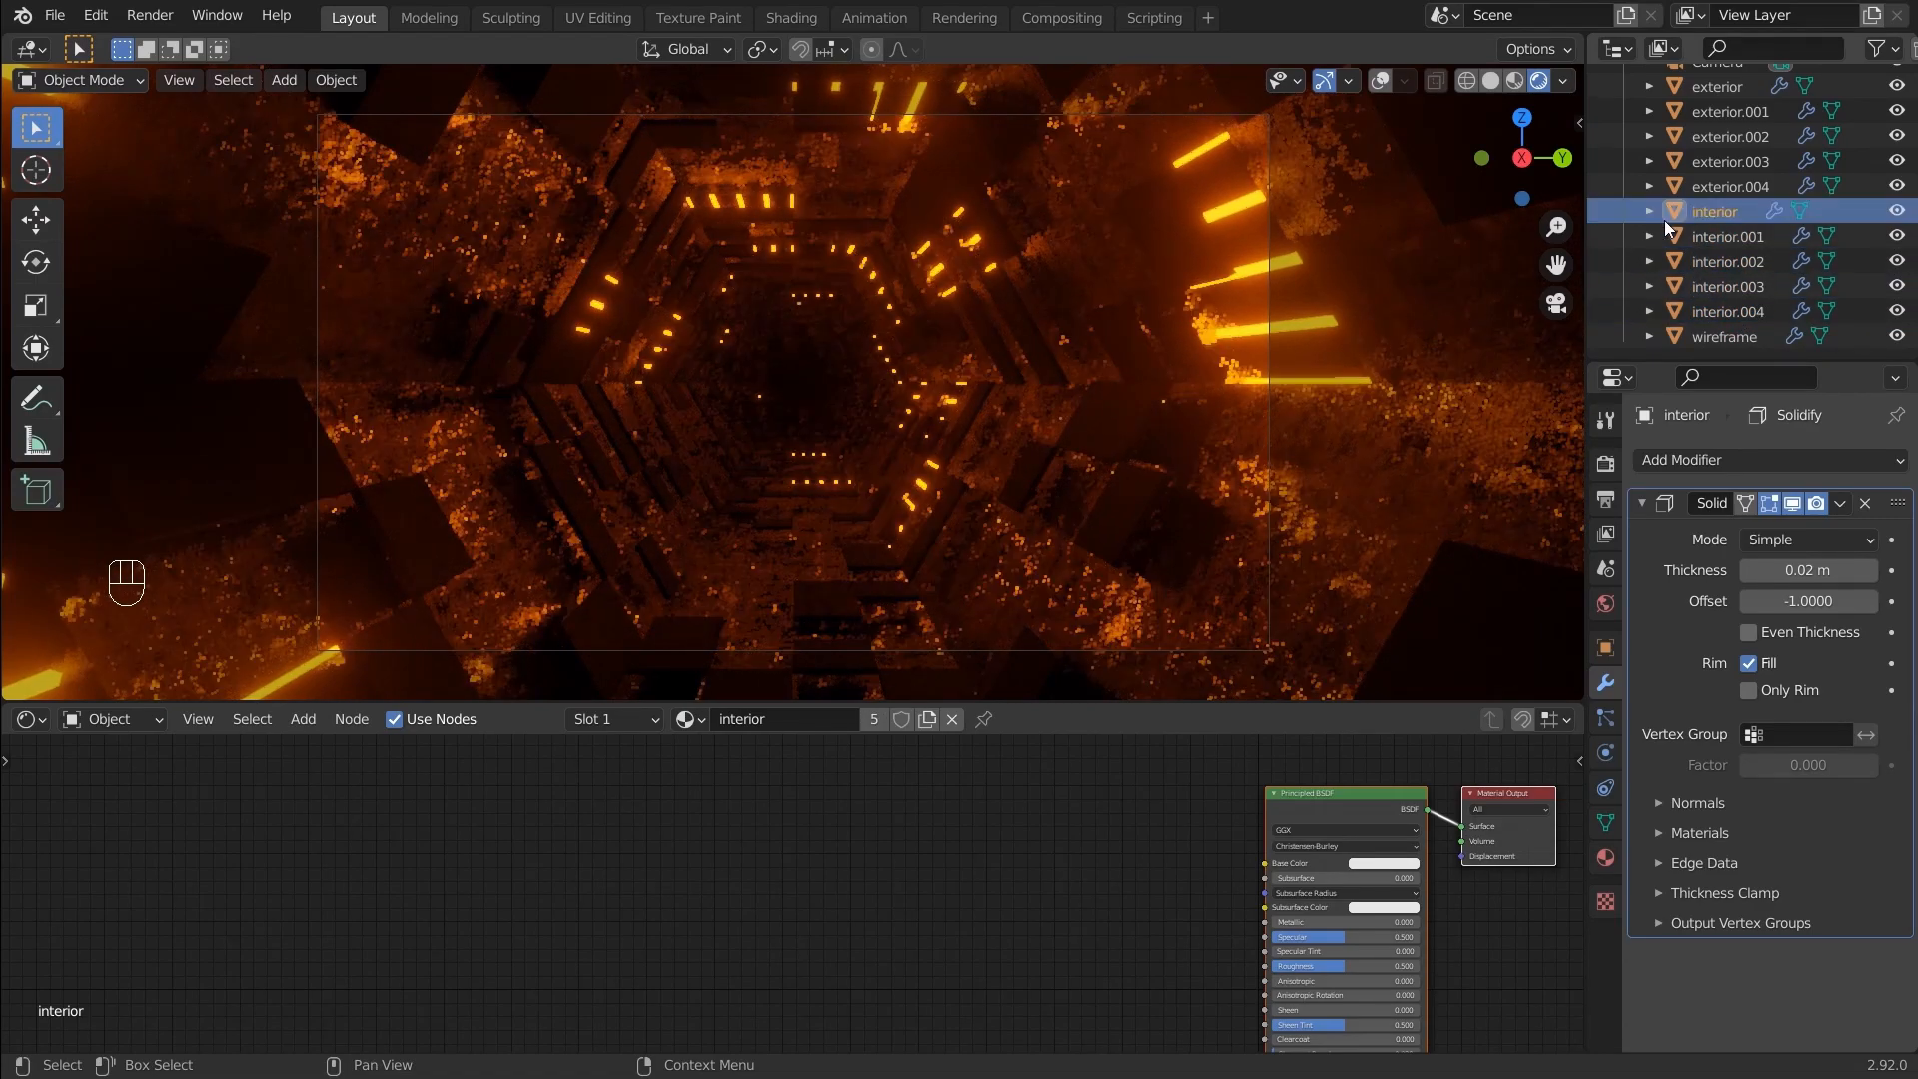
Copy the exterior material's Texture Coordinate, Mapping, Musgrave Texture and ColorRamp nodes into the interior material
click(1722, 90)
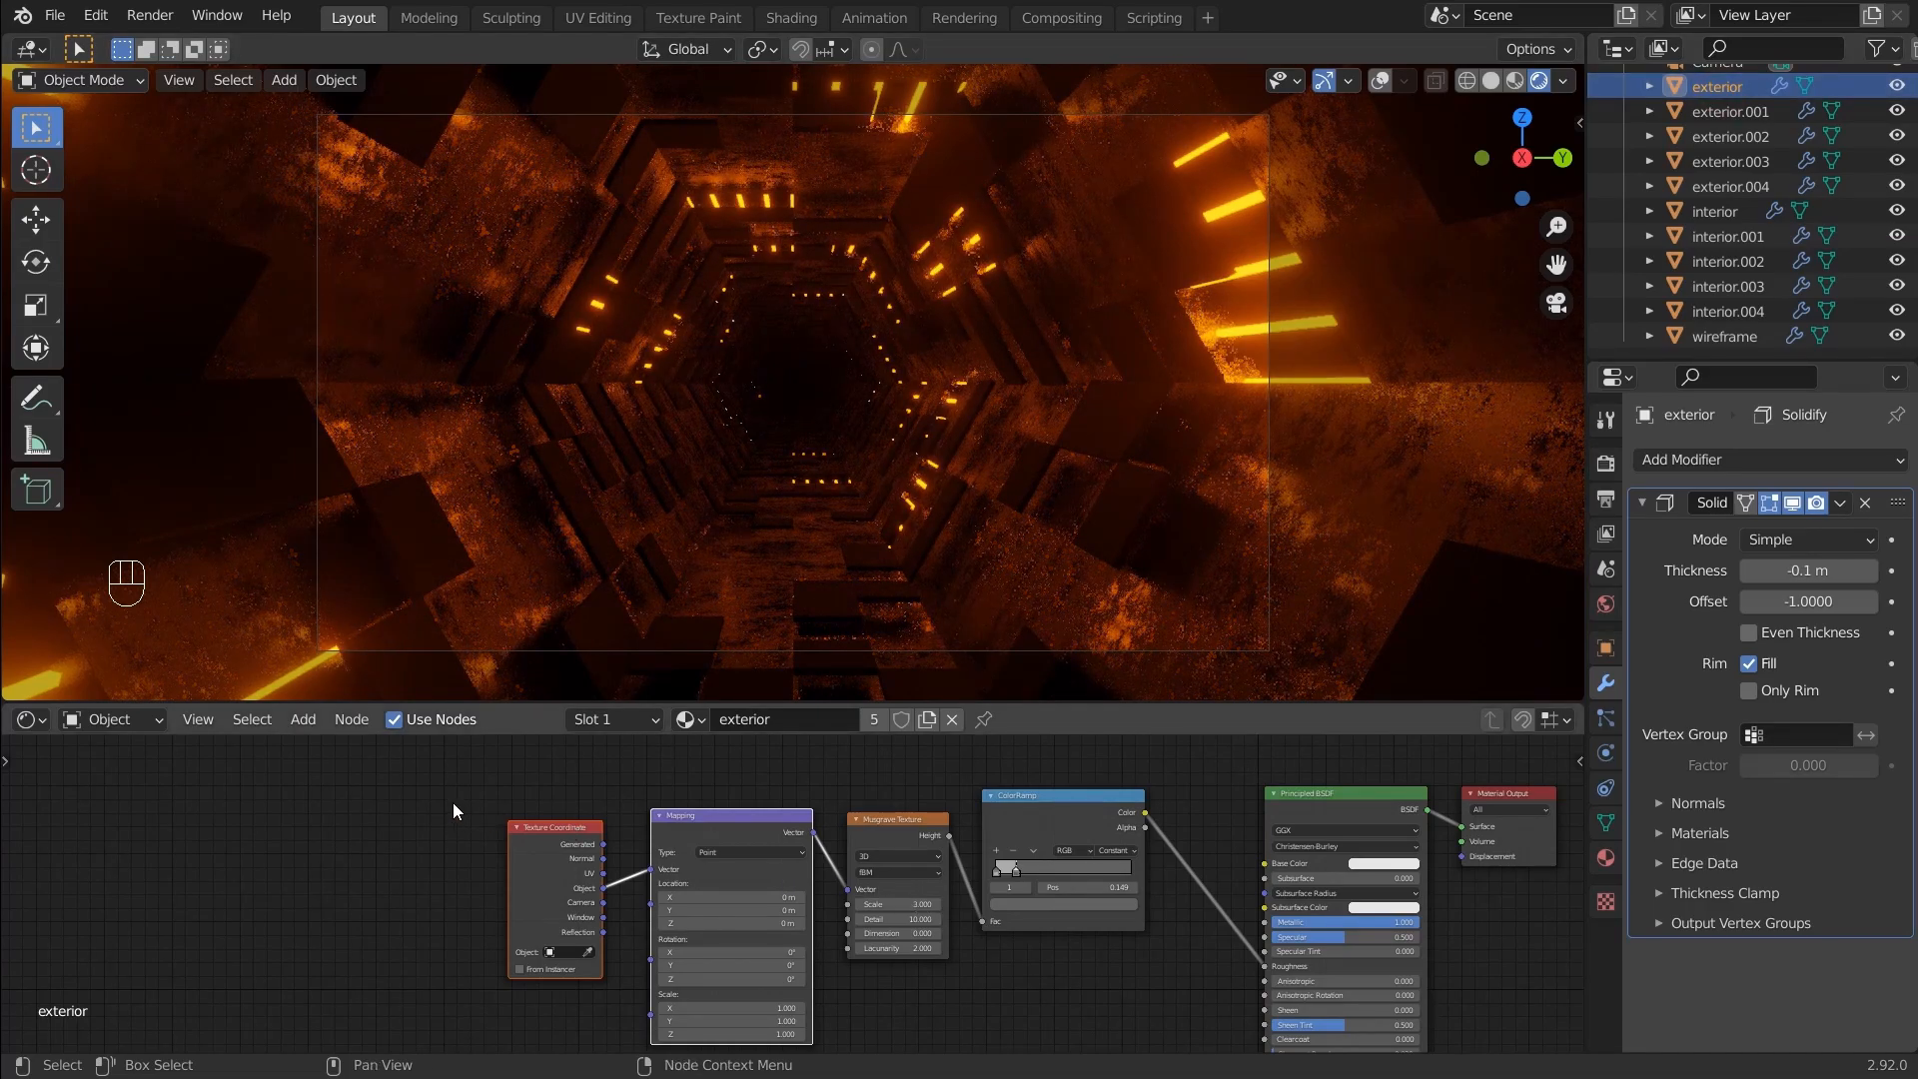
drag(553, 847, 1179, 961)
key(ctrl+c)
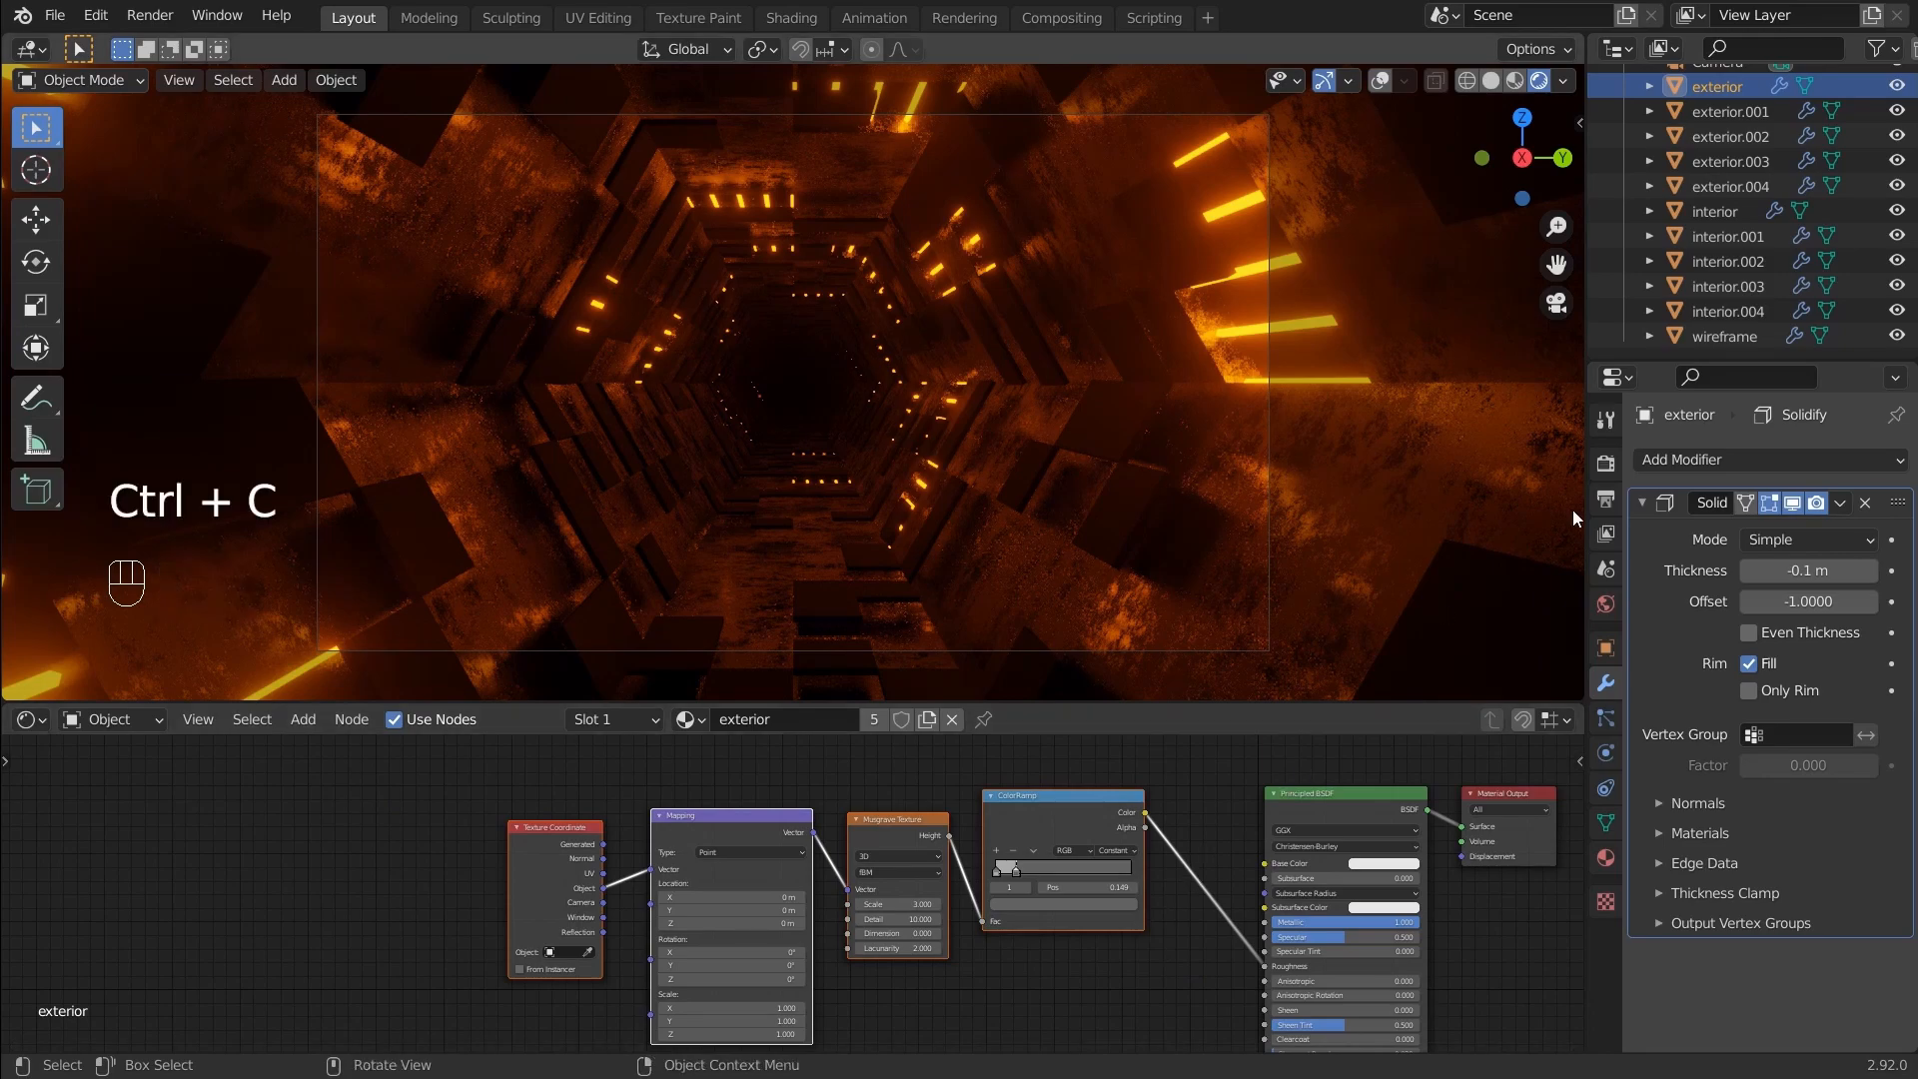
click(1715, 211)
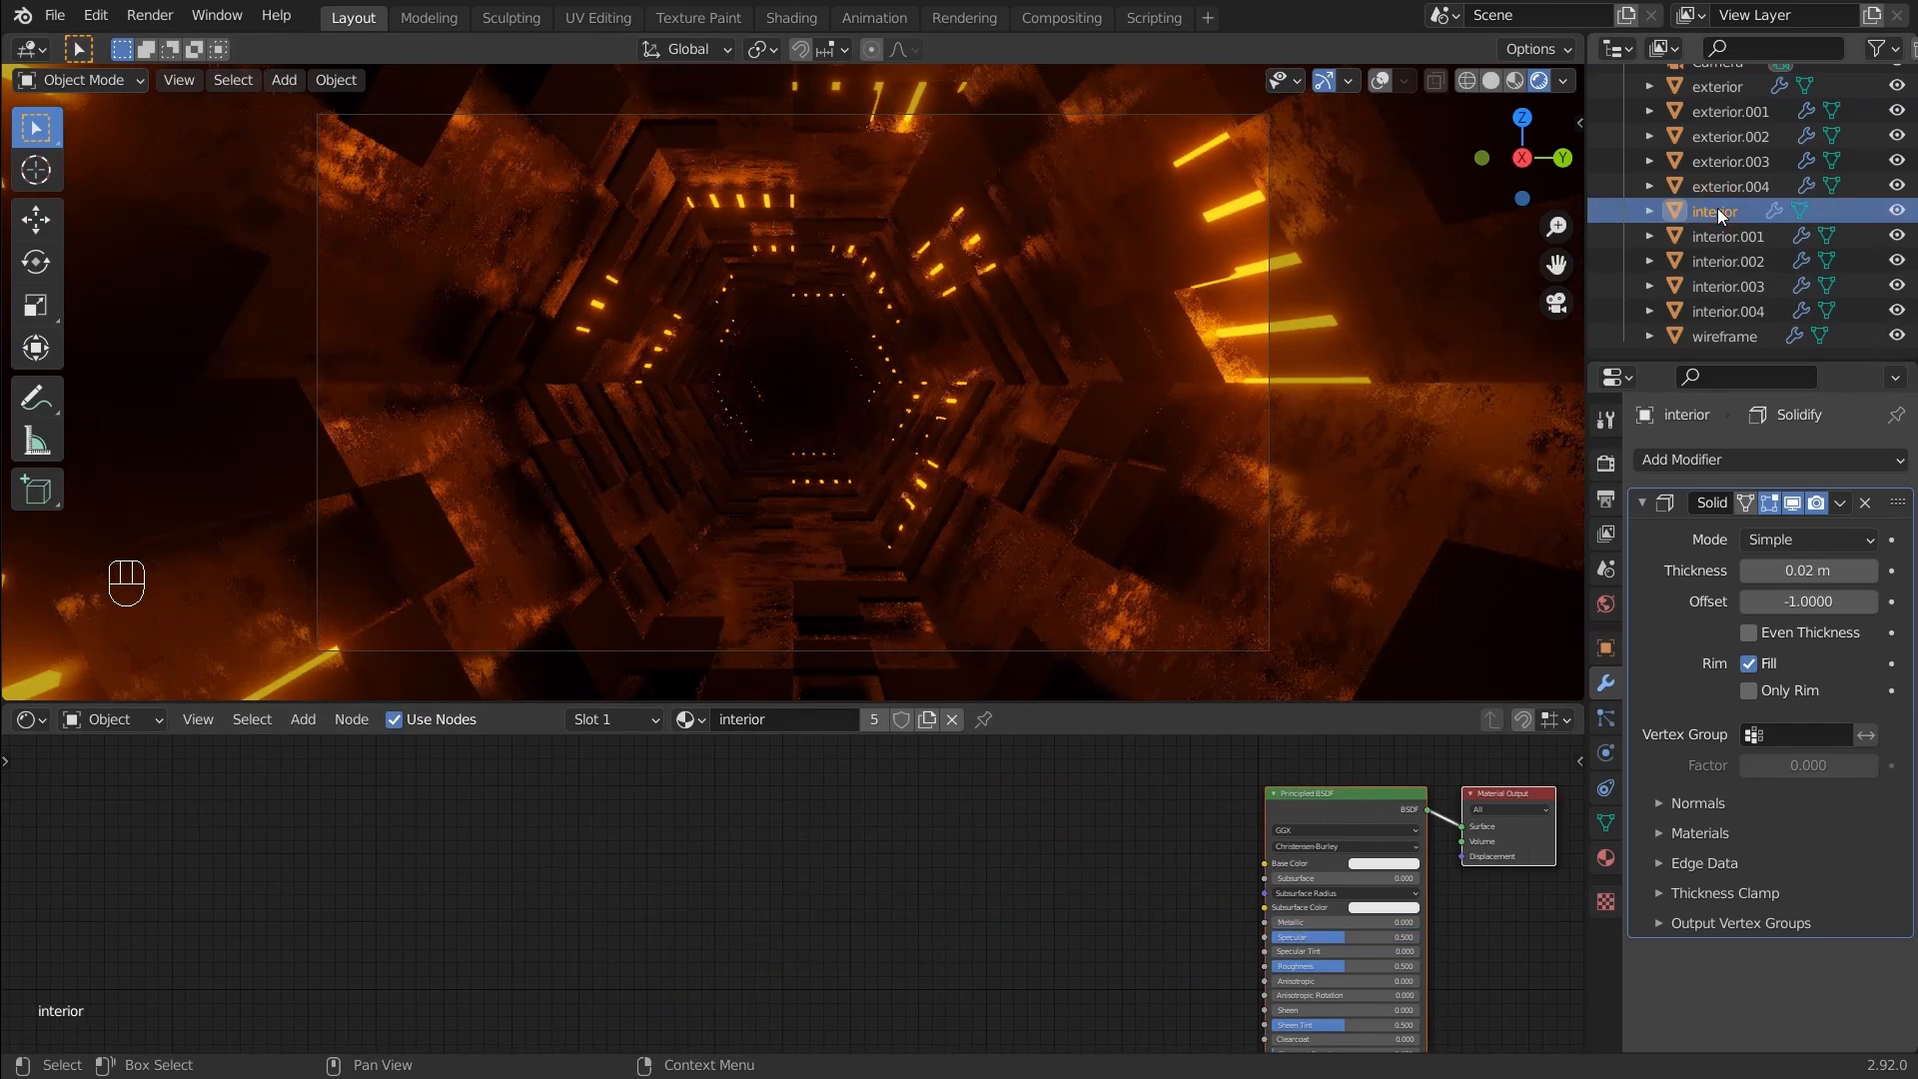
key(ctrl+v)
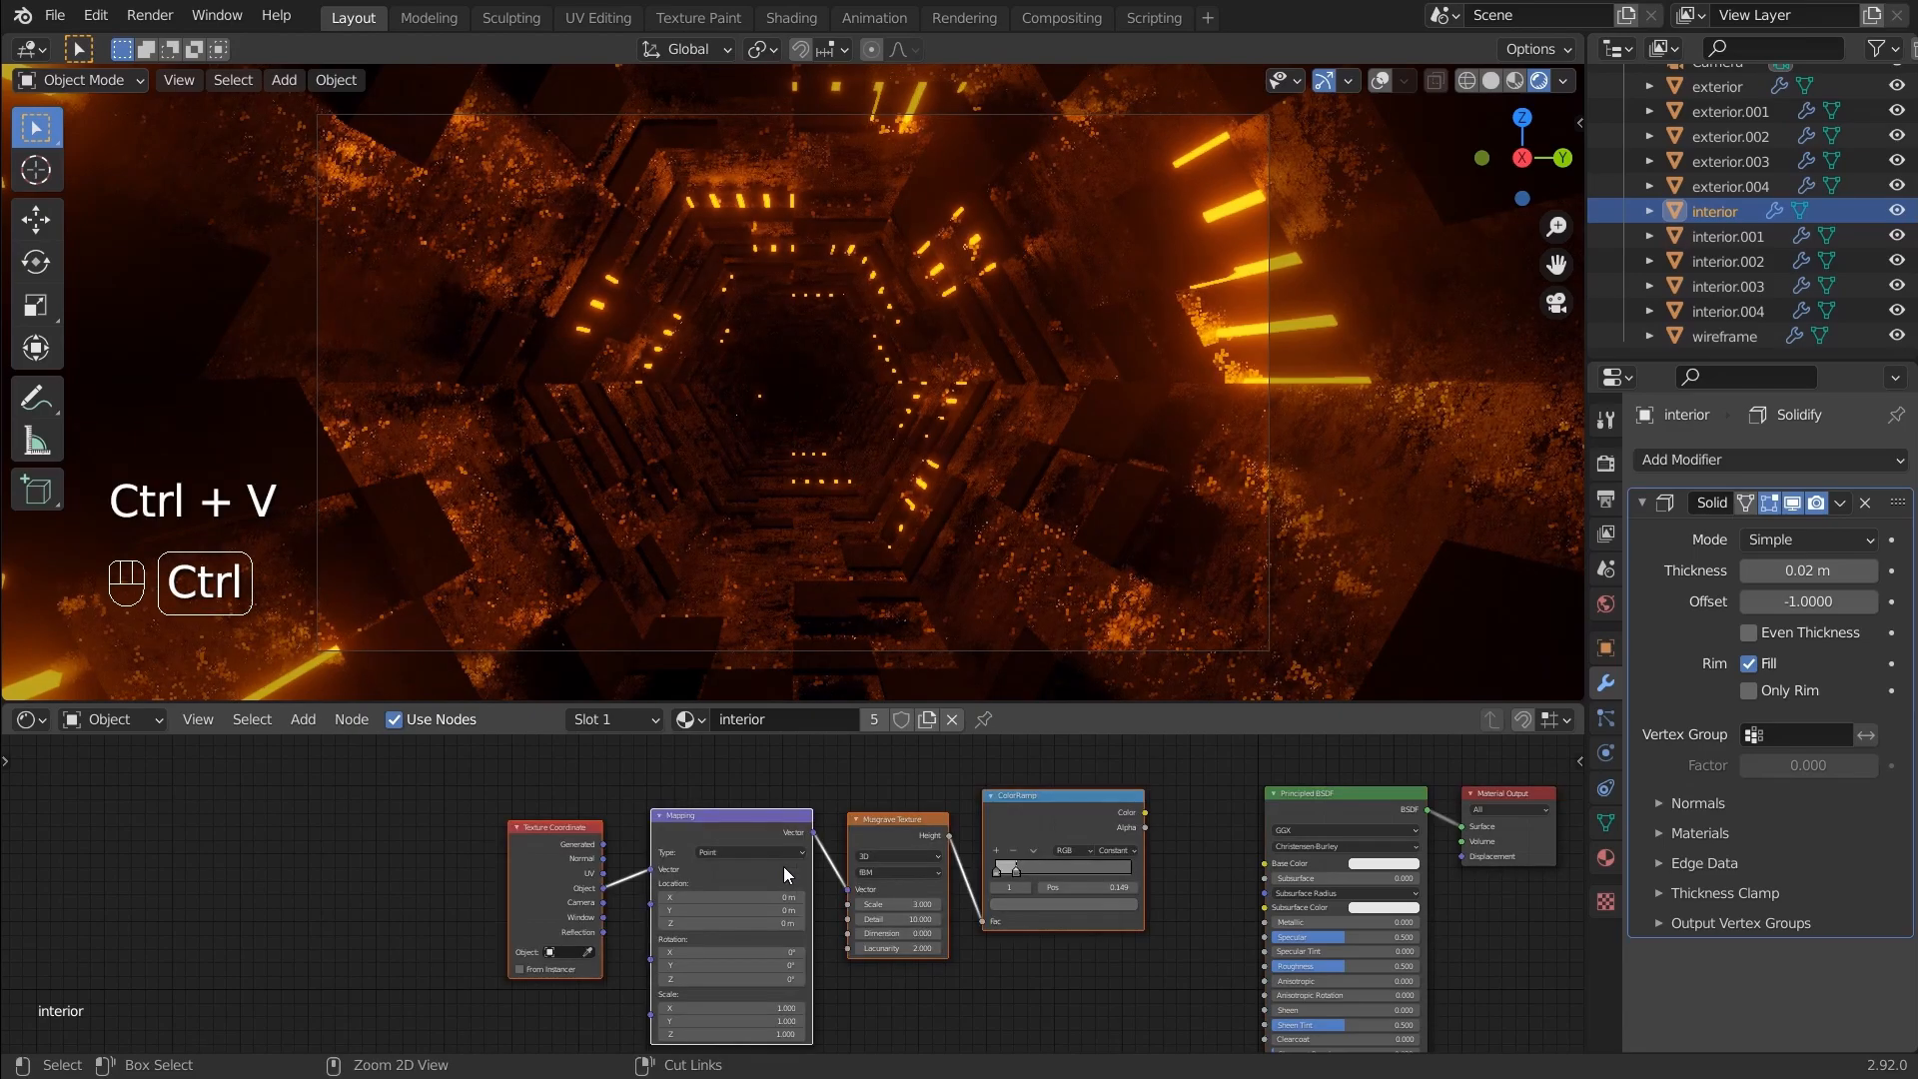
On the interior Principled BSDF, feed the ColorRamp Color into Roughness, with Metallic at 1 and a darker grey Base Color
drag(1145, 812, 1423, 929)
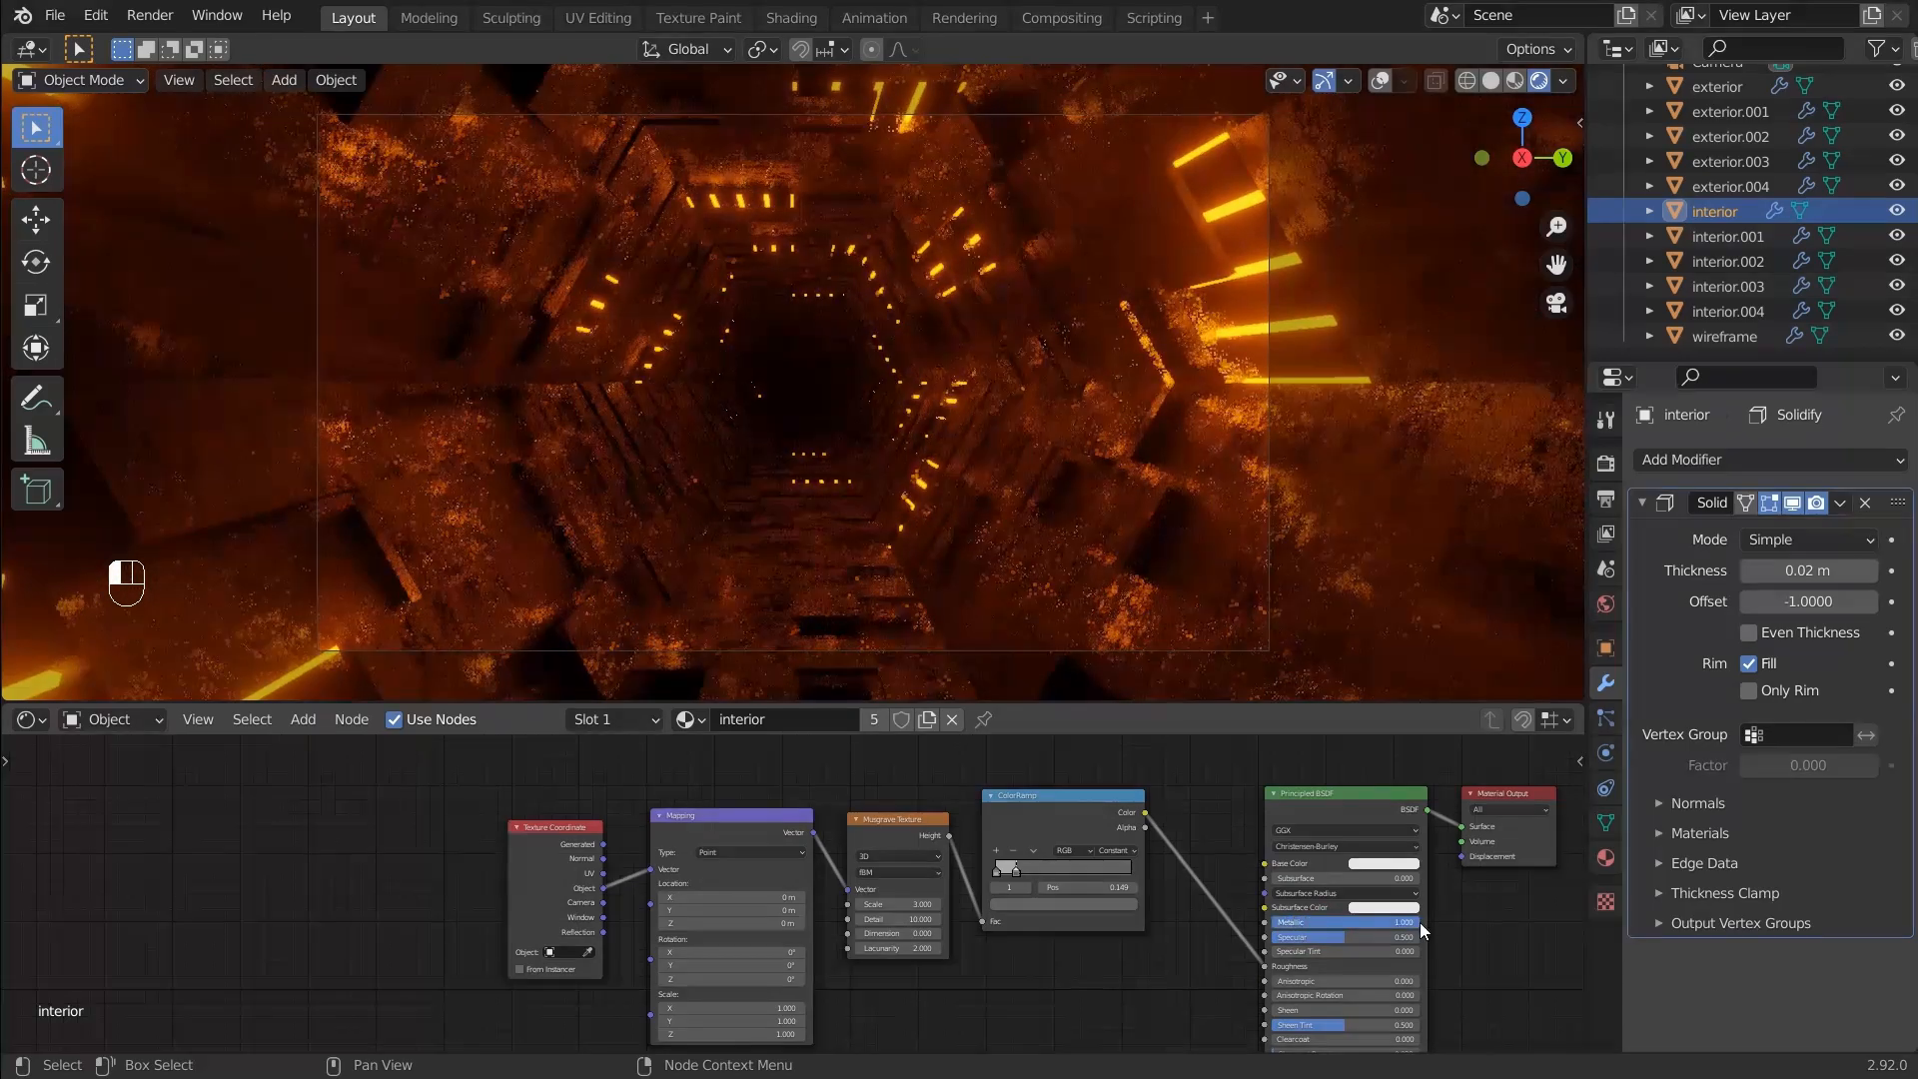
scroll(1261, 866, up, 3)
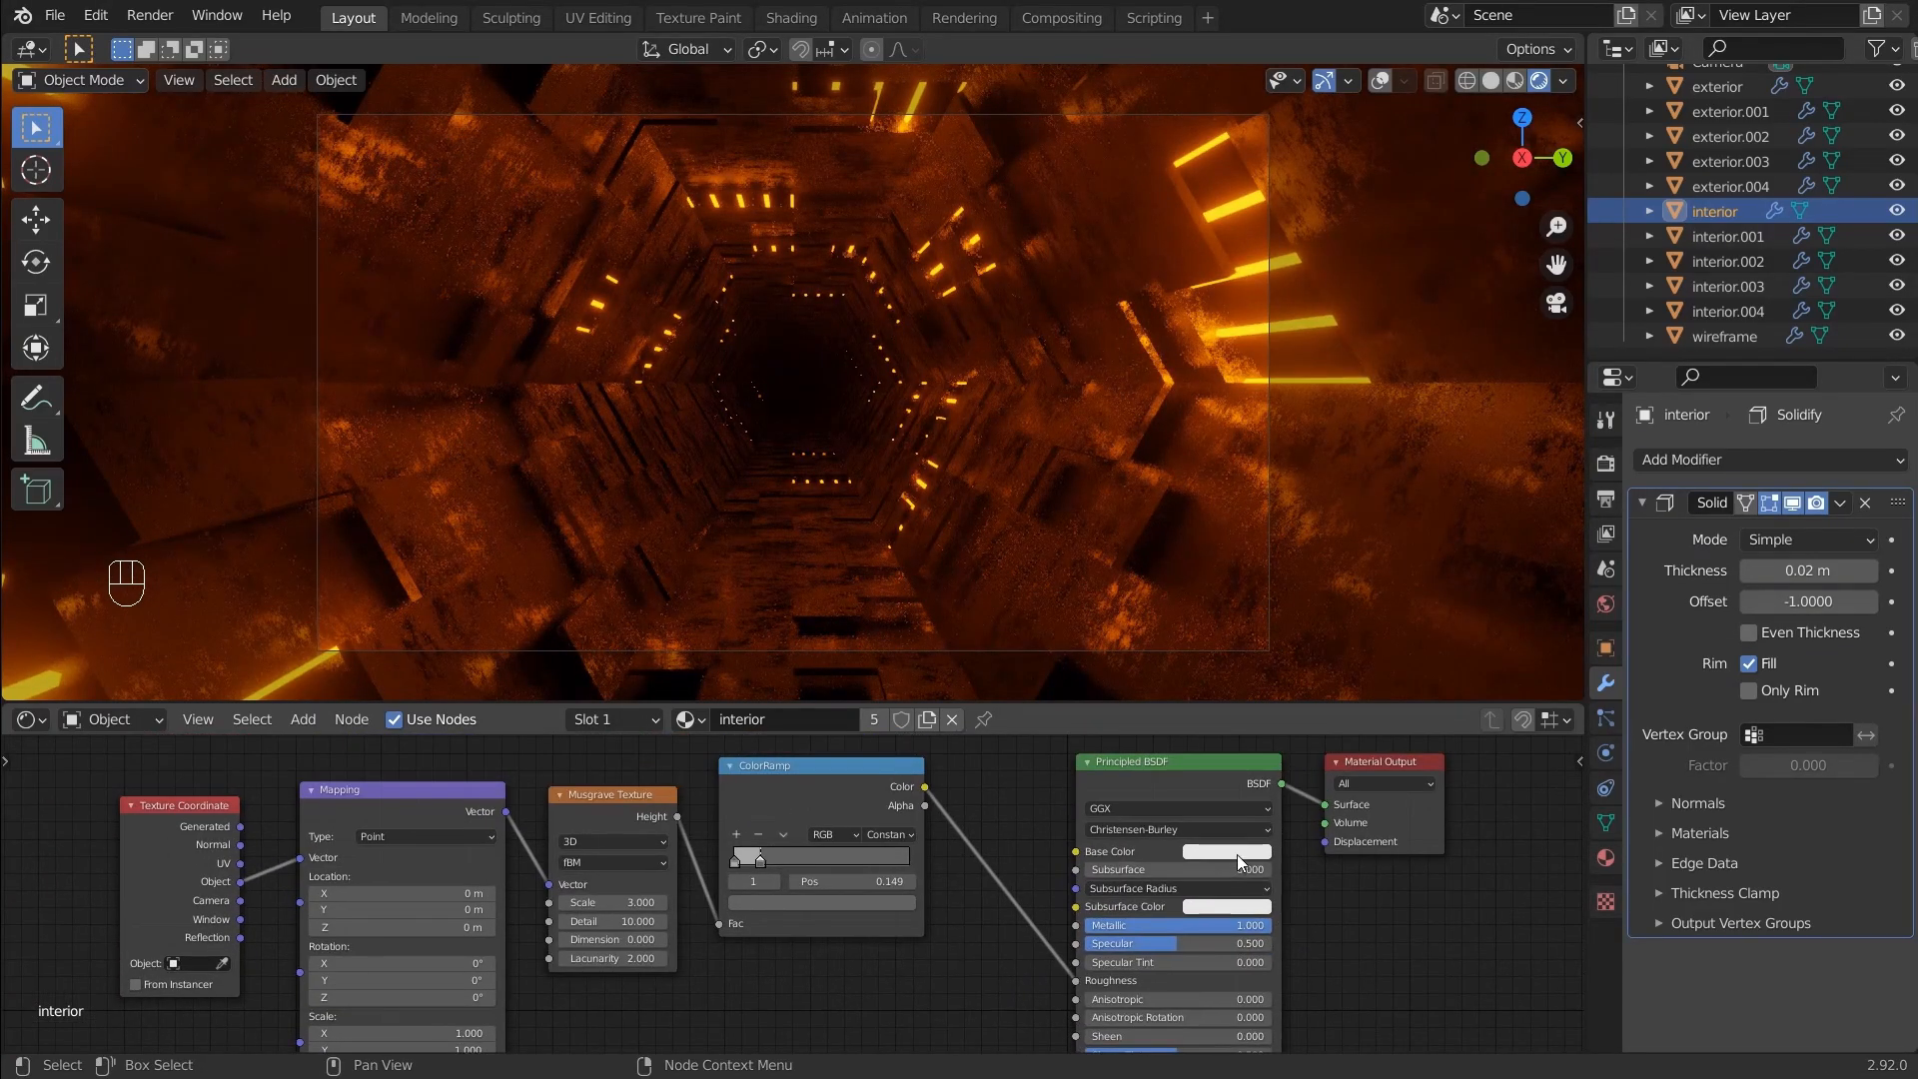
click(1237, 854)
drag(1331, 648, 1330, 673)
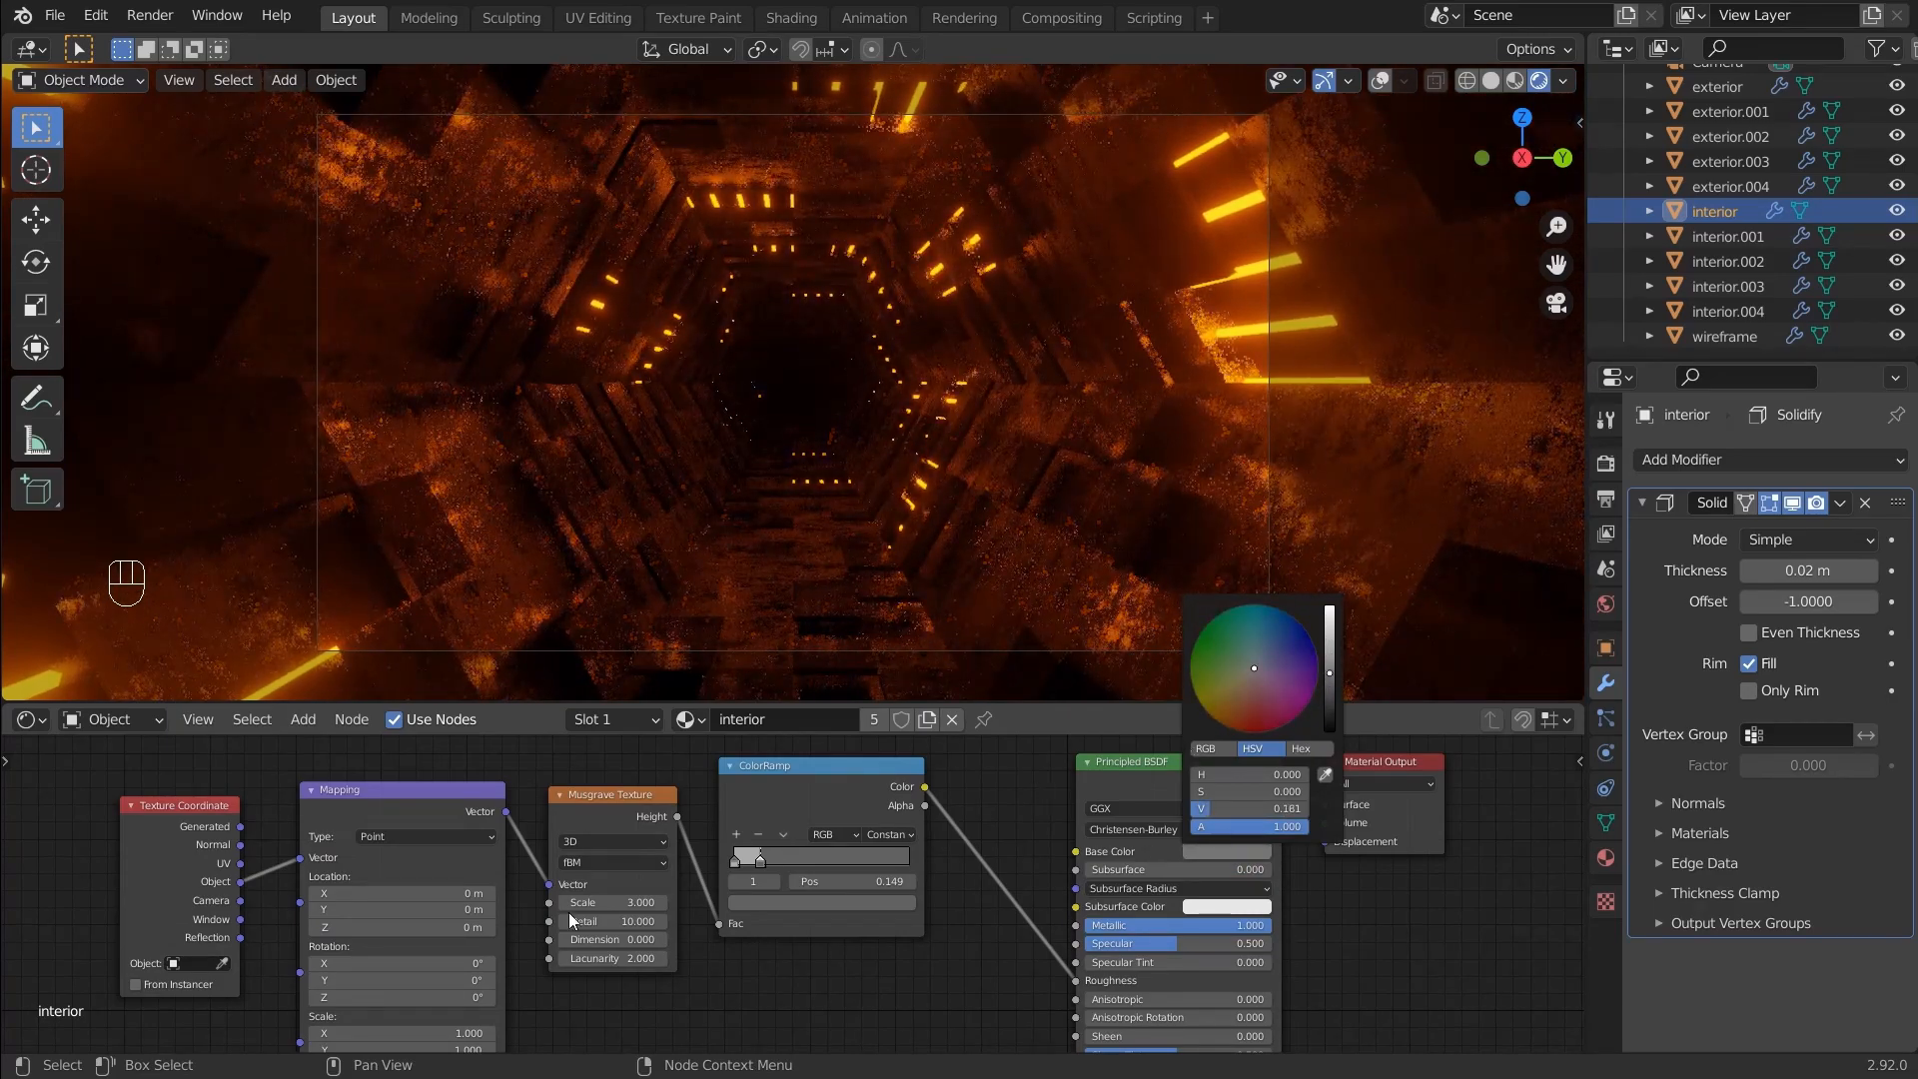
scroll(784, 979, up, 1)
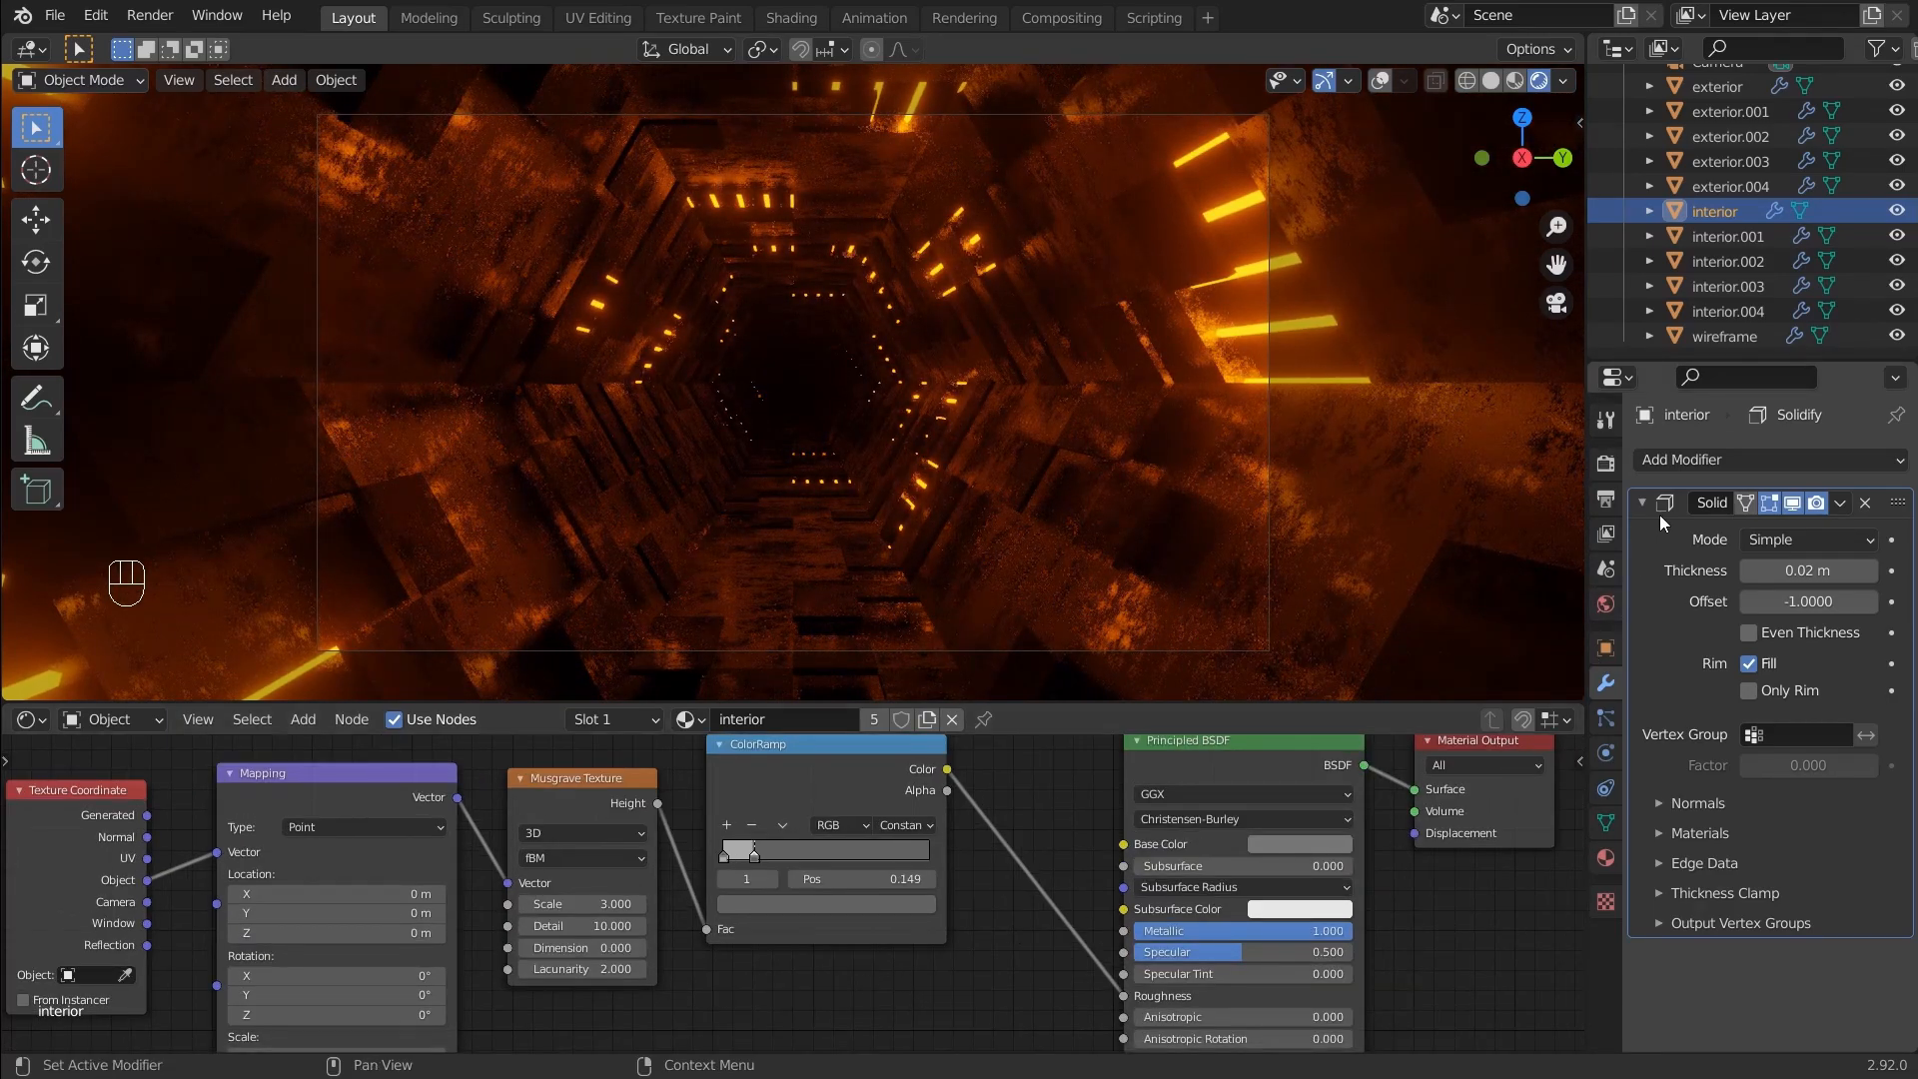
Add a Wireframe modifier to the interior object with Replace Original off and a thickness of 0.01 m
click(1687, 464)
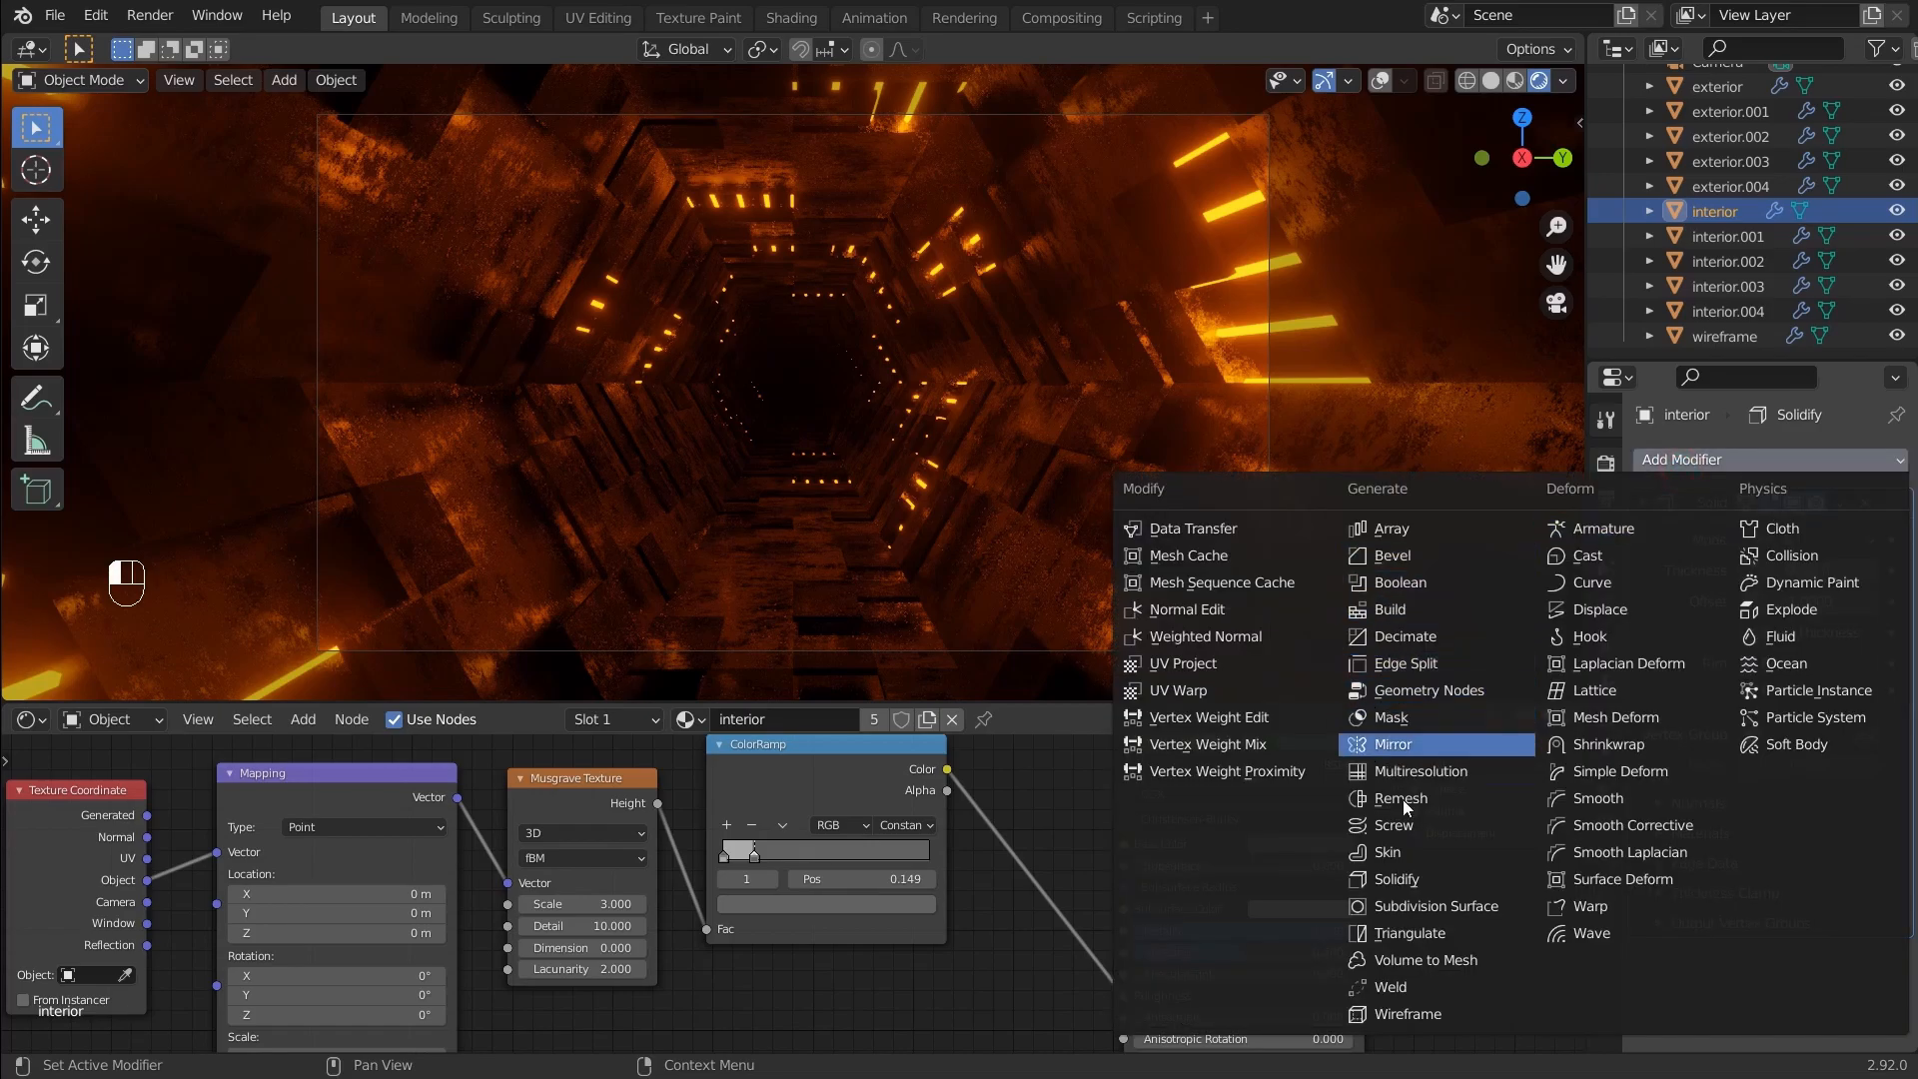
click(1370, 1014)
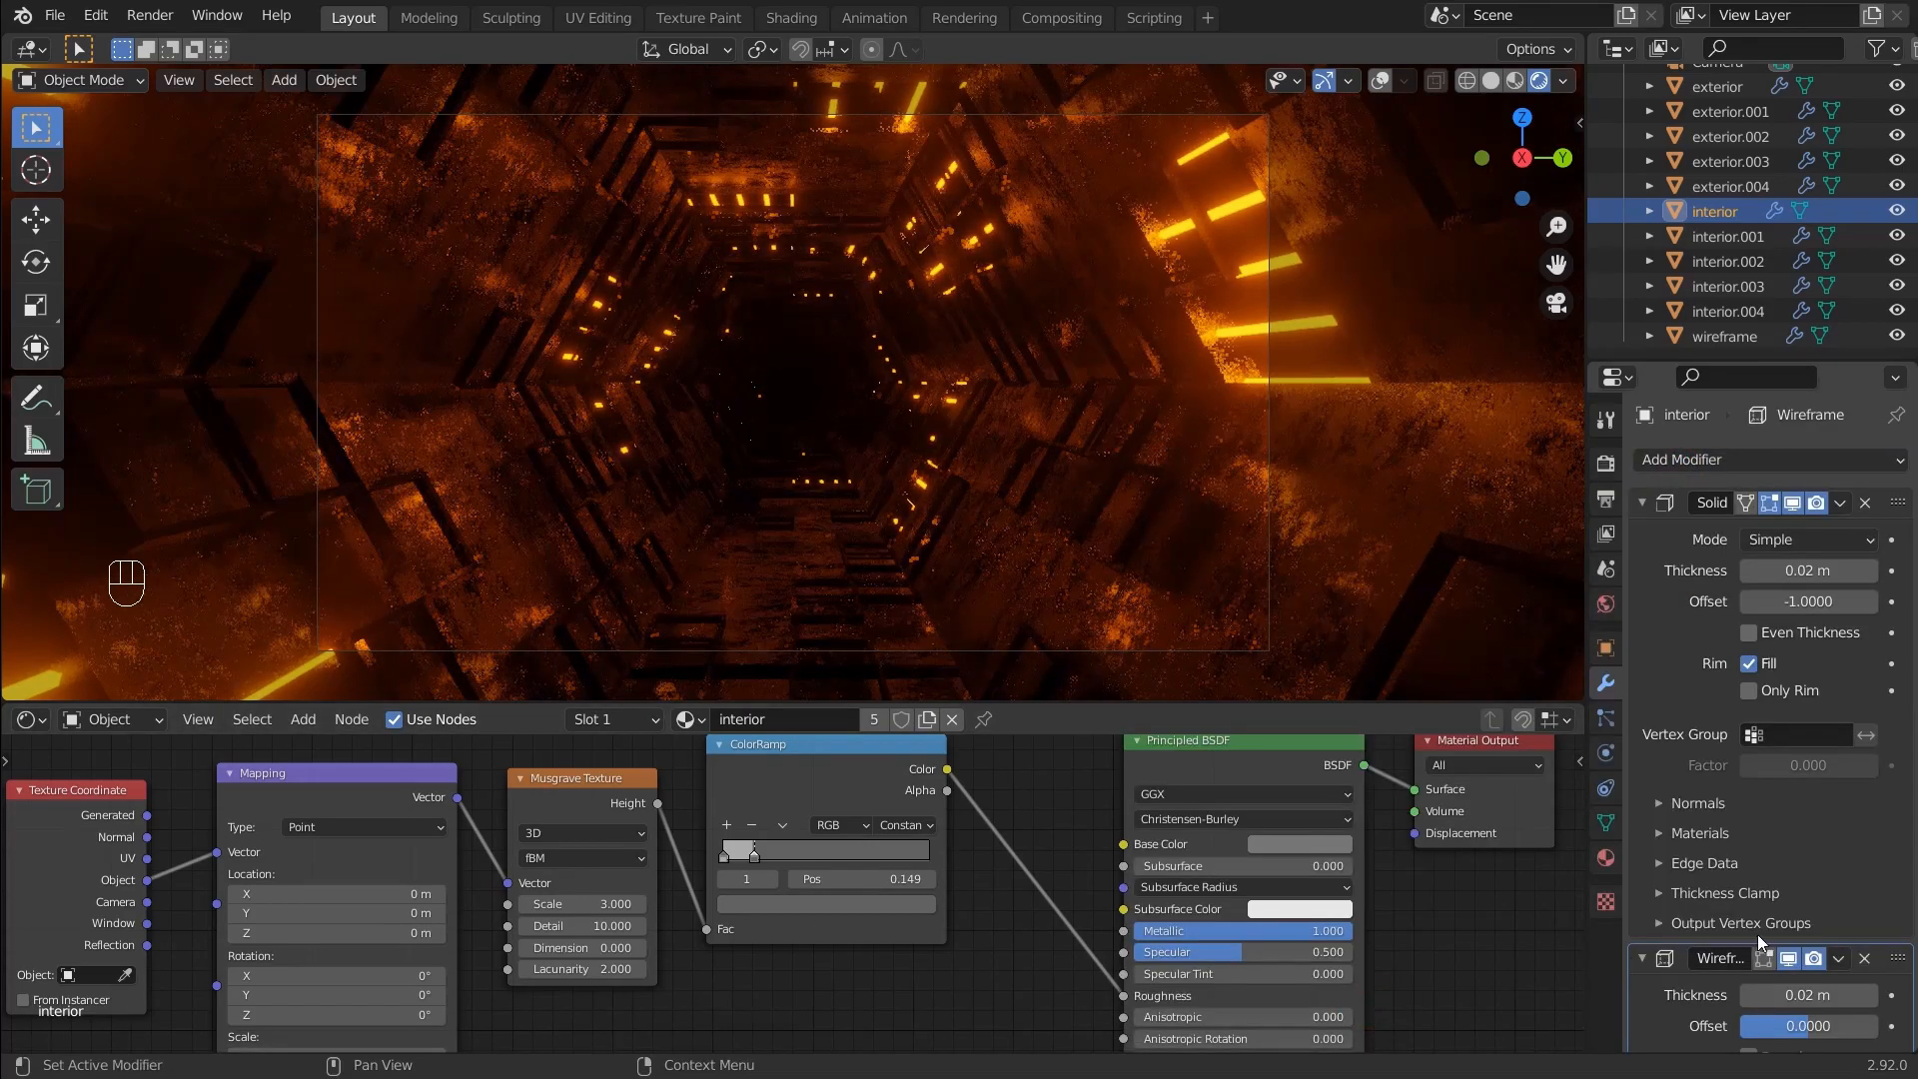
scroll(1758, 933, down, 5)
click(1748, 882)
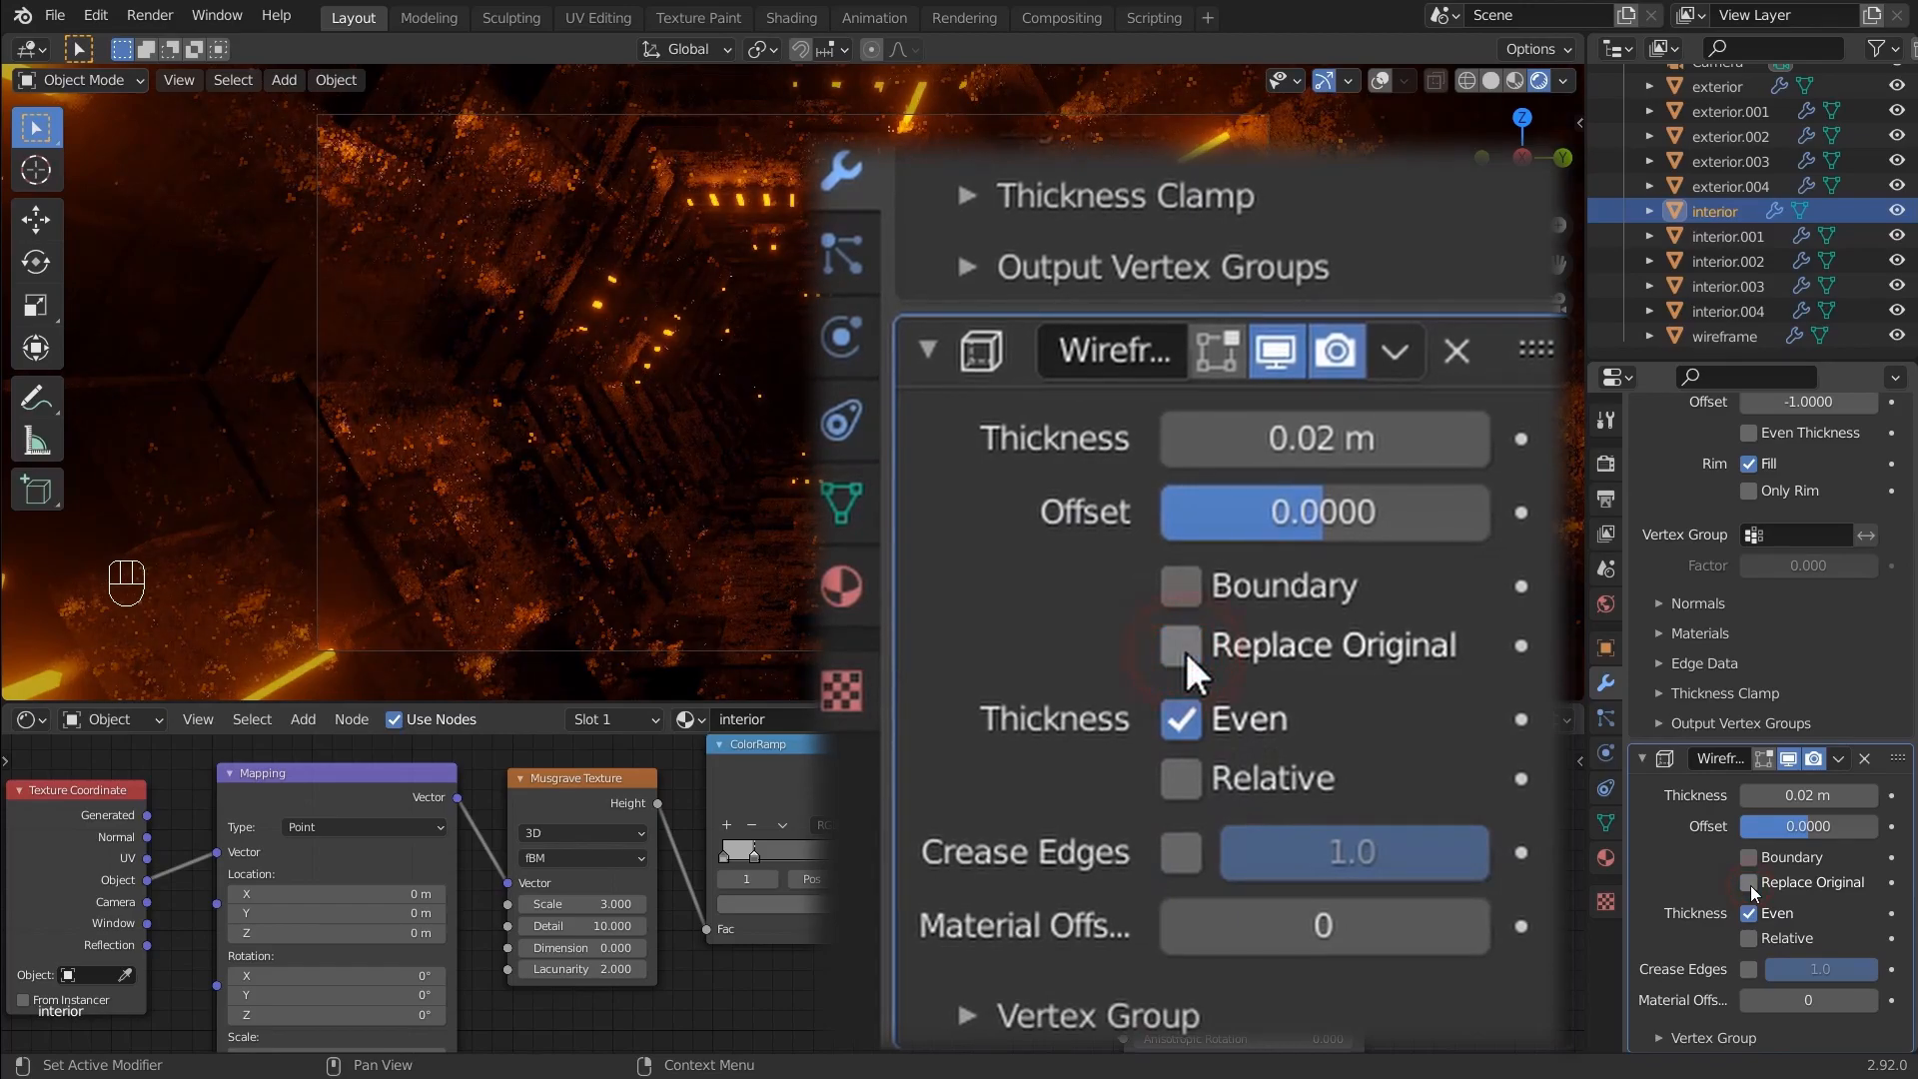
click(1802, 795)
text(.01)
key(Return)
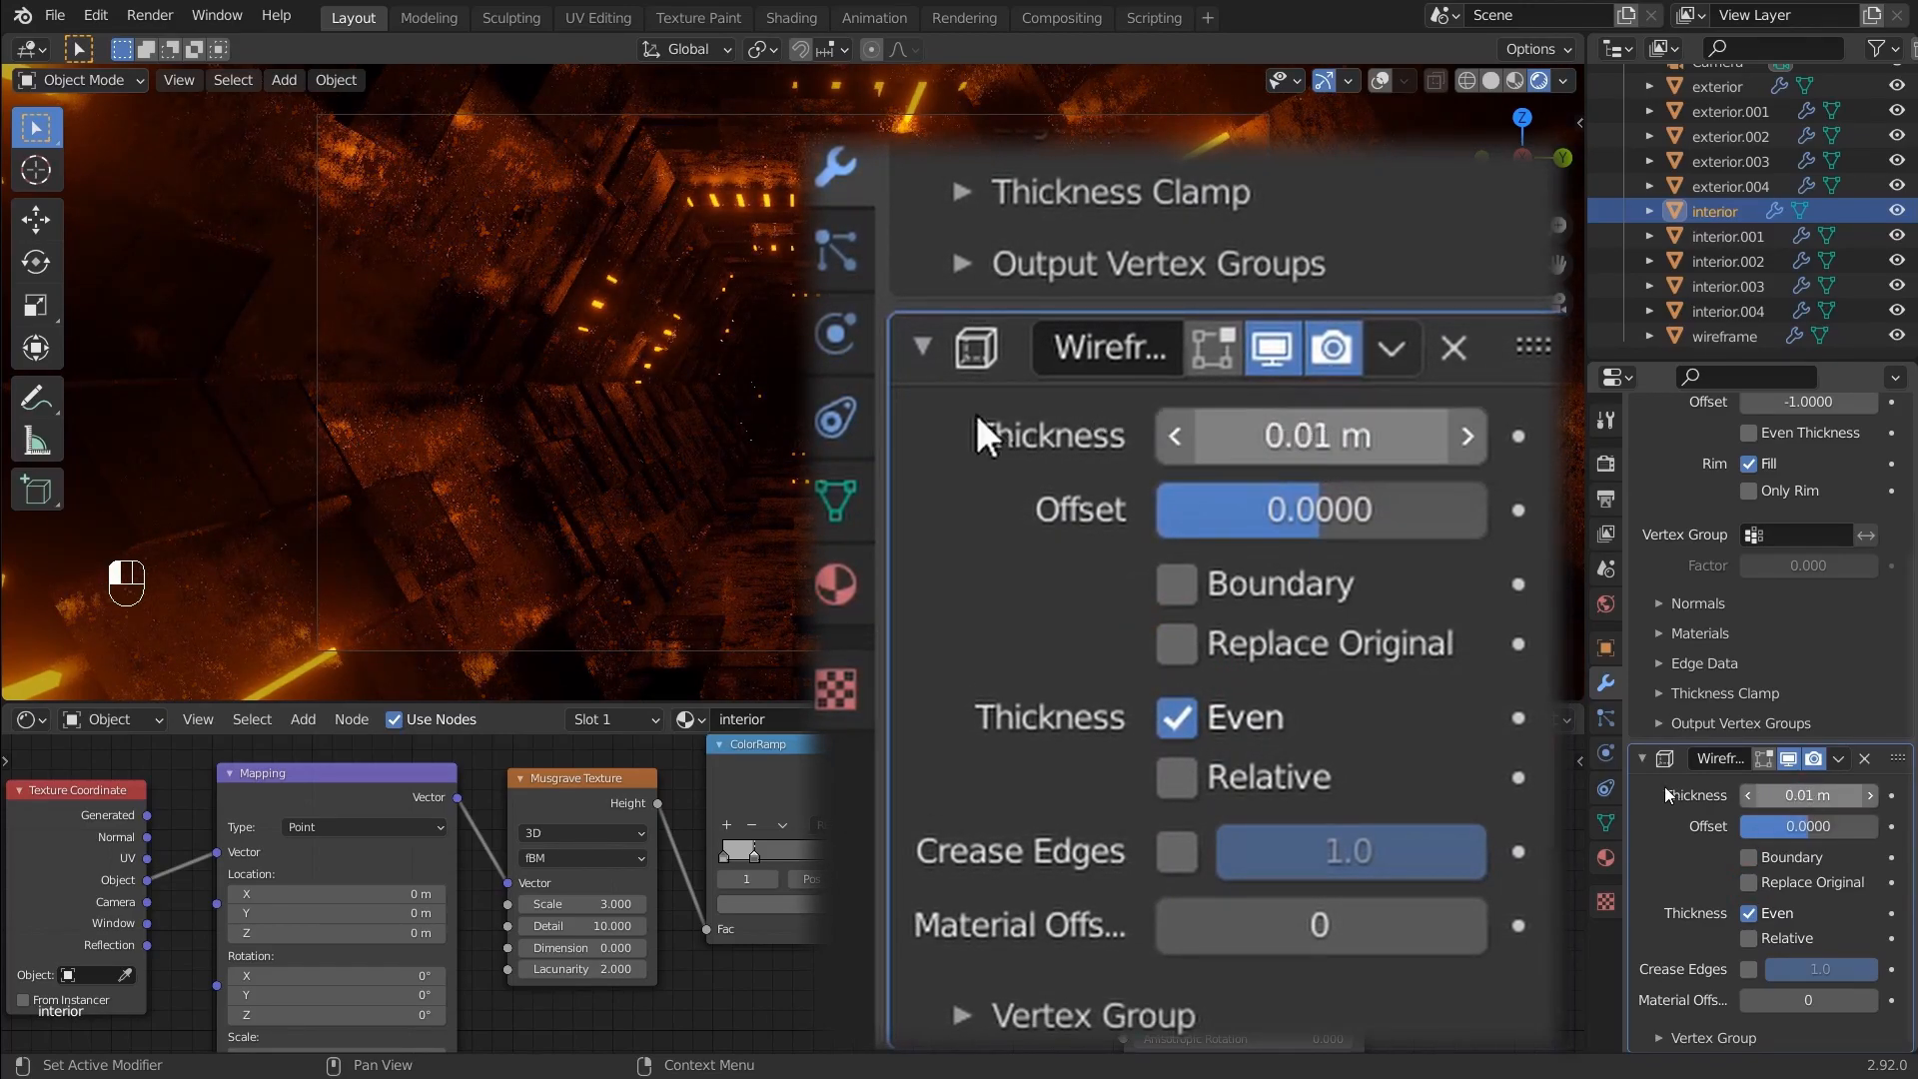
Set the interior material's Musgrave Texture Detail to 7
middle_drag(729, 956, 1094, 922)
click(939, 892)
text(7)
key(Return)
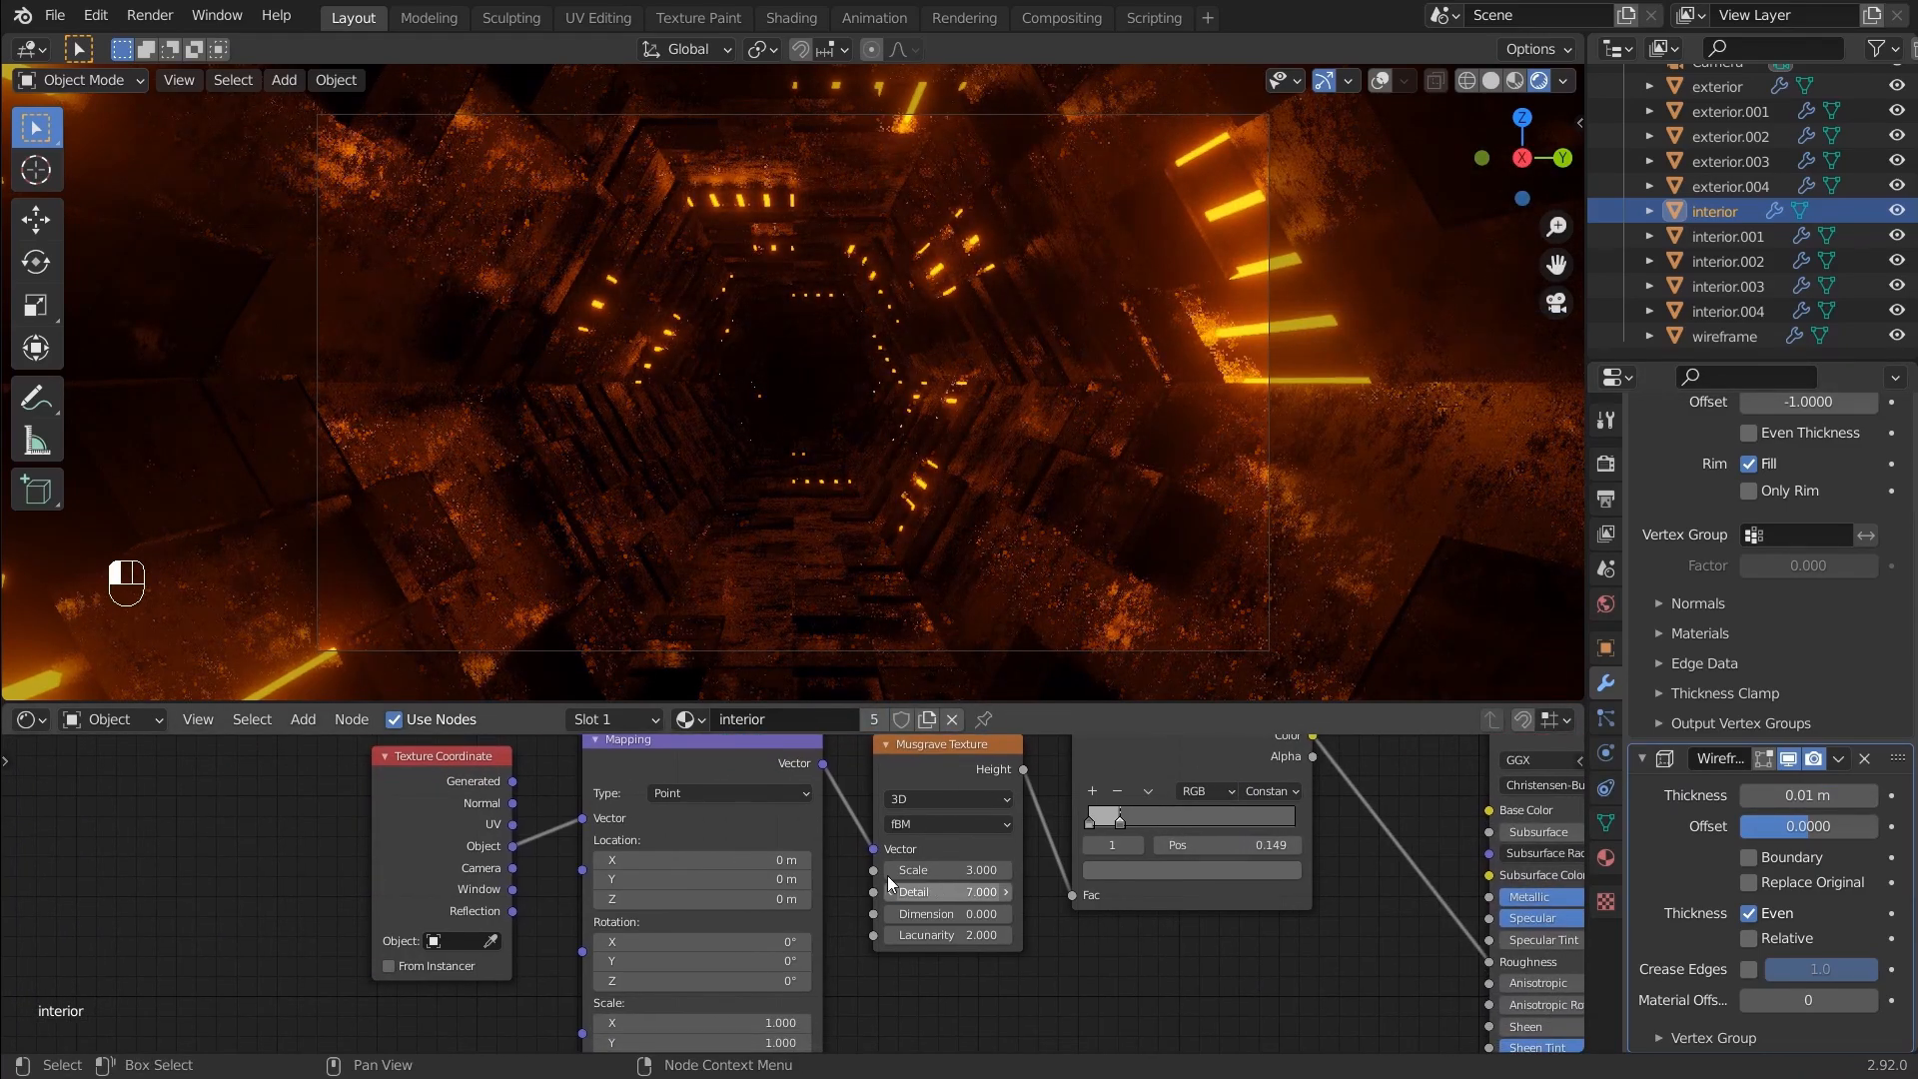
Set the Y scale of the interior material's Mapping node to 100
middle_drag(965, 927, 998, 802)
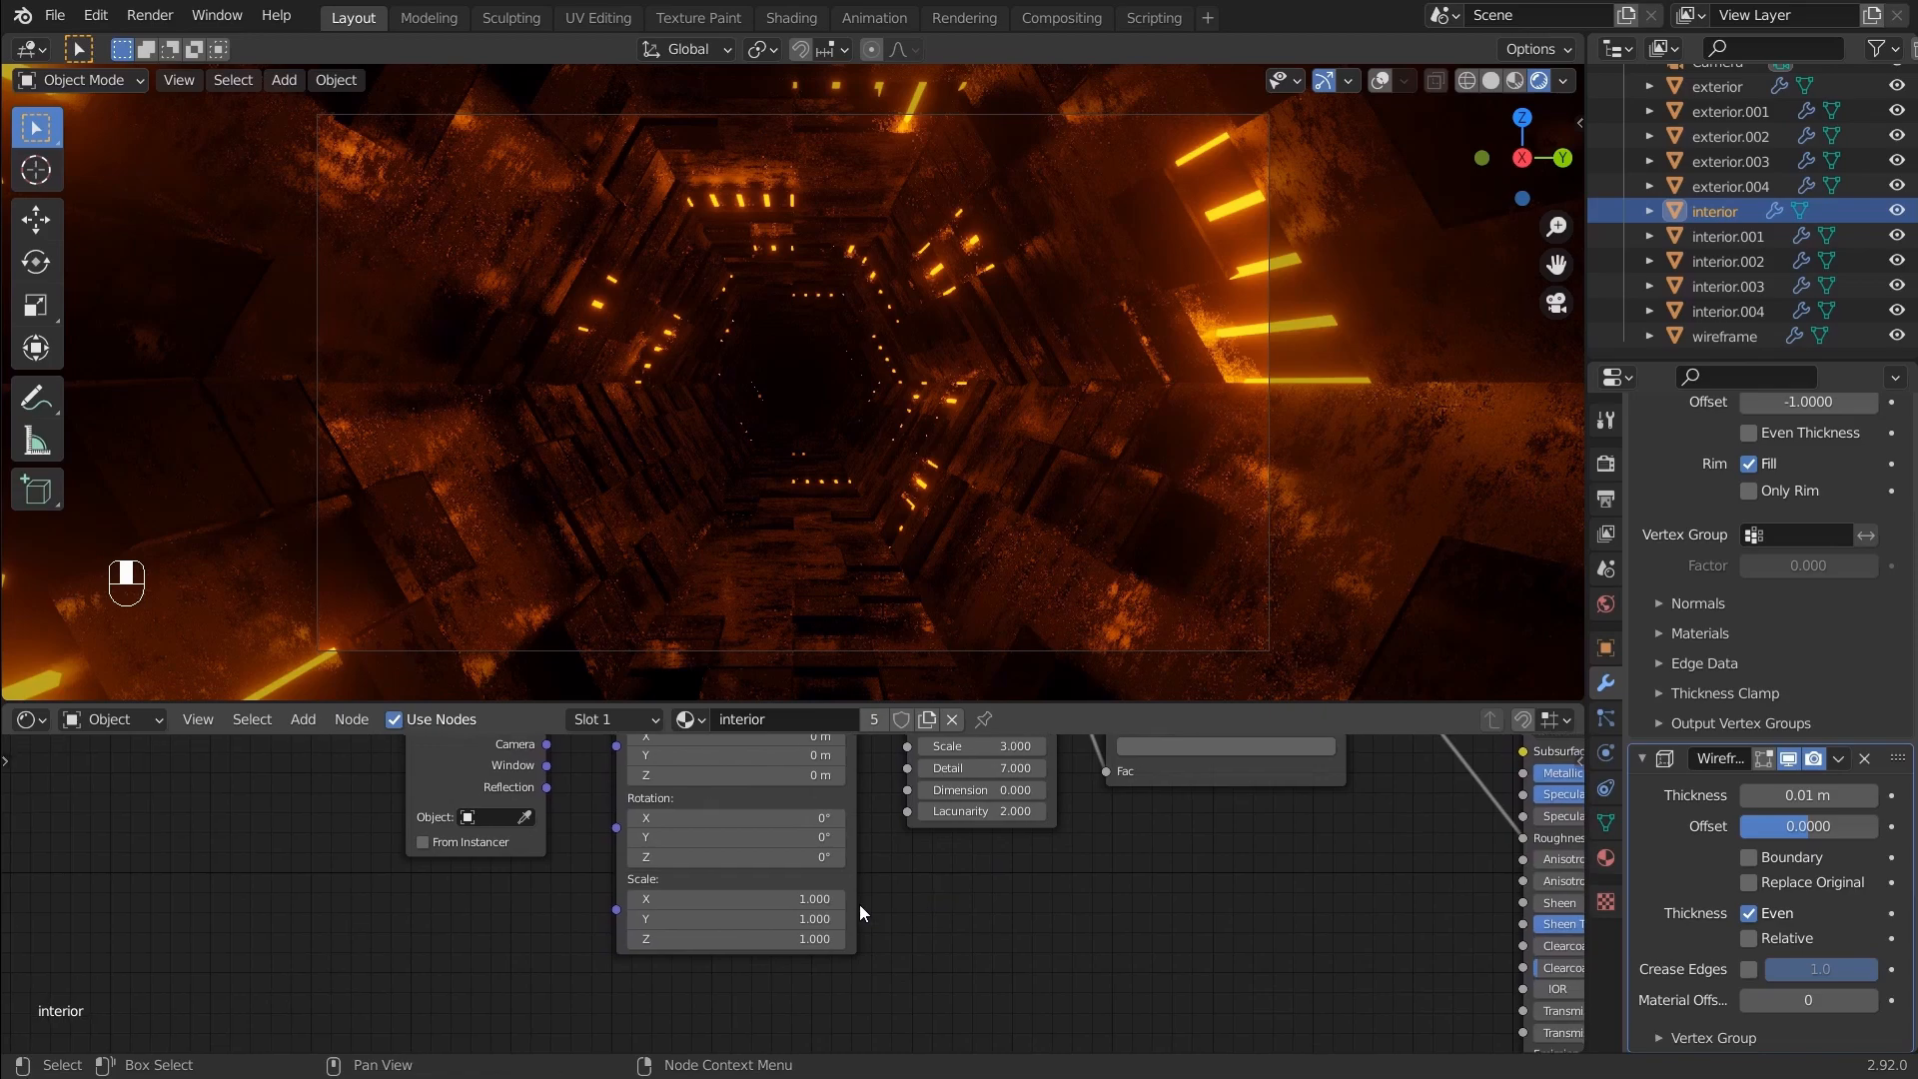
click(797, 921)
text(100)
key(Return)
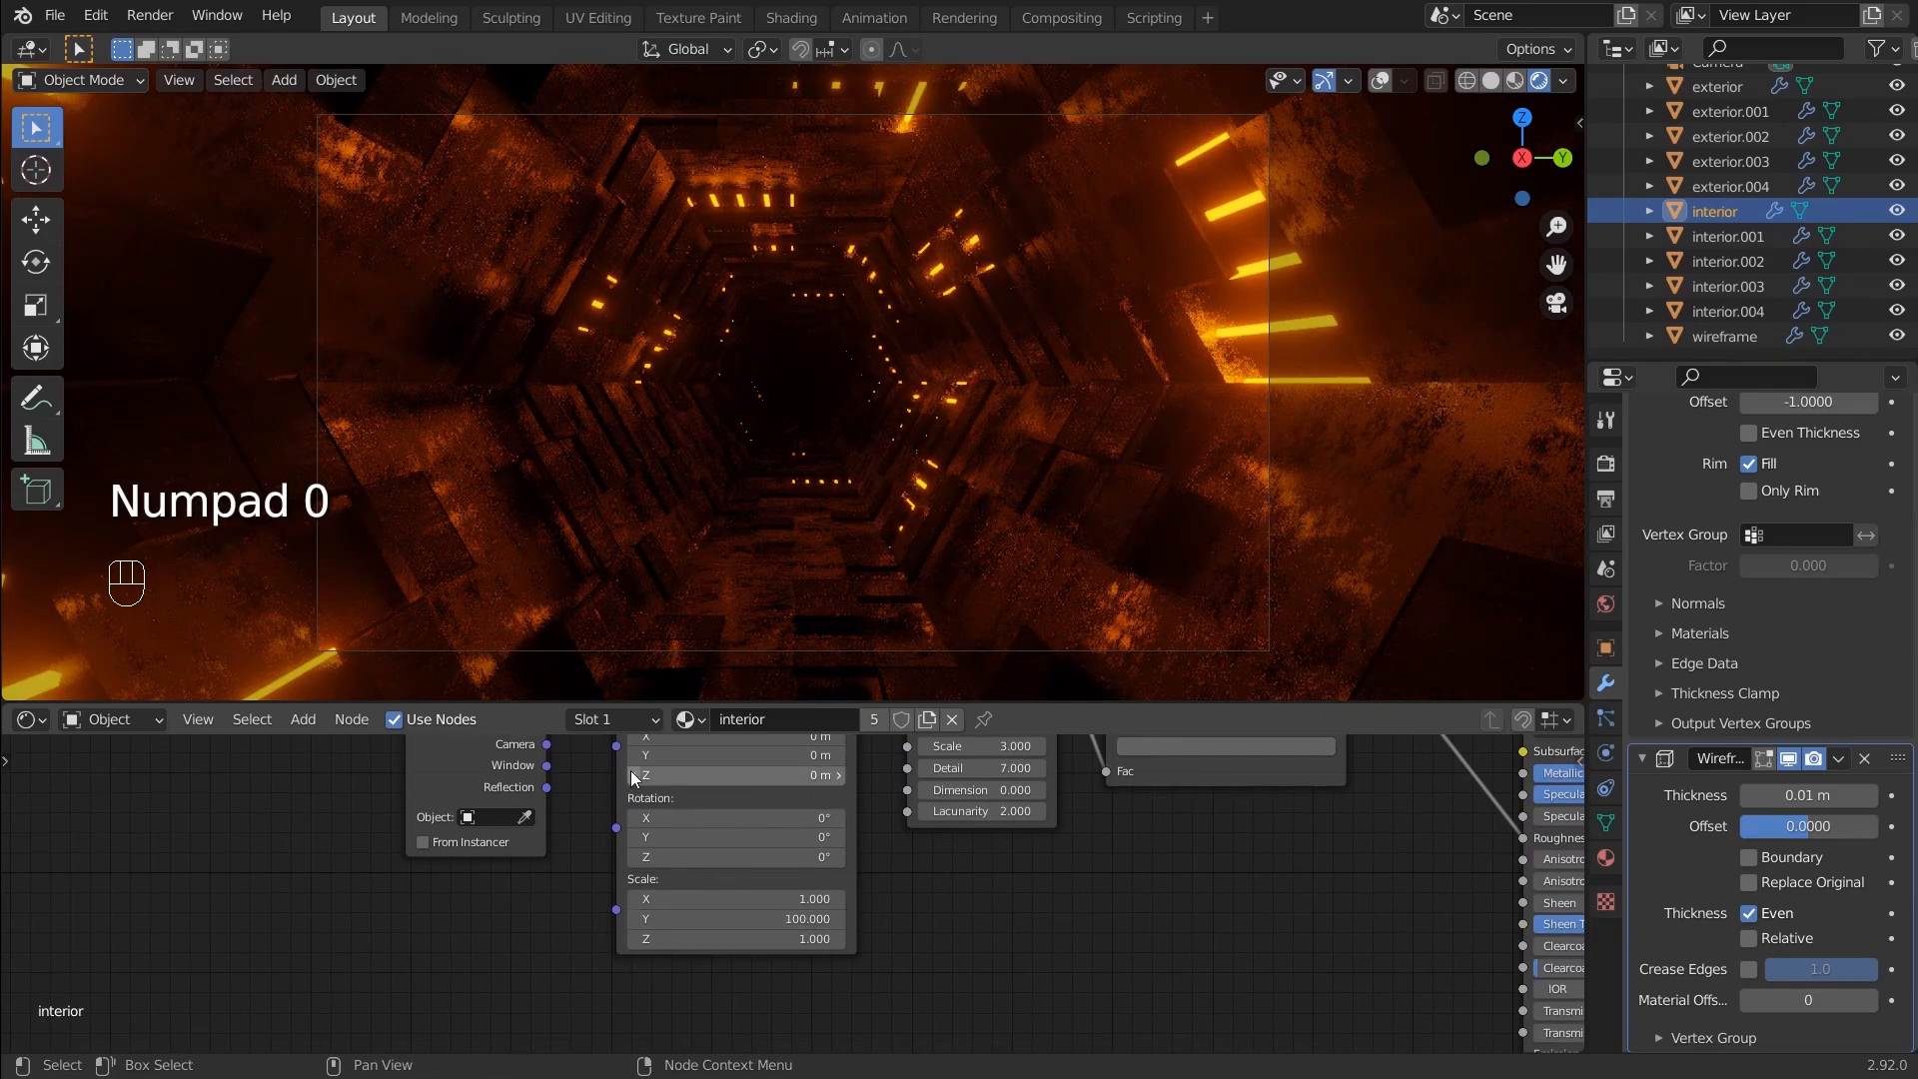
Save the file, and set the Musgrave Texture Detail in the exterior object's material to 12
click(1339, 524)
middle_drag(1033, 861, 964, 964)
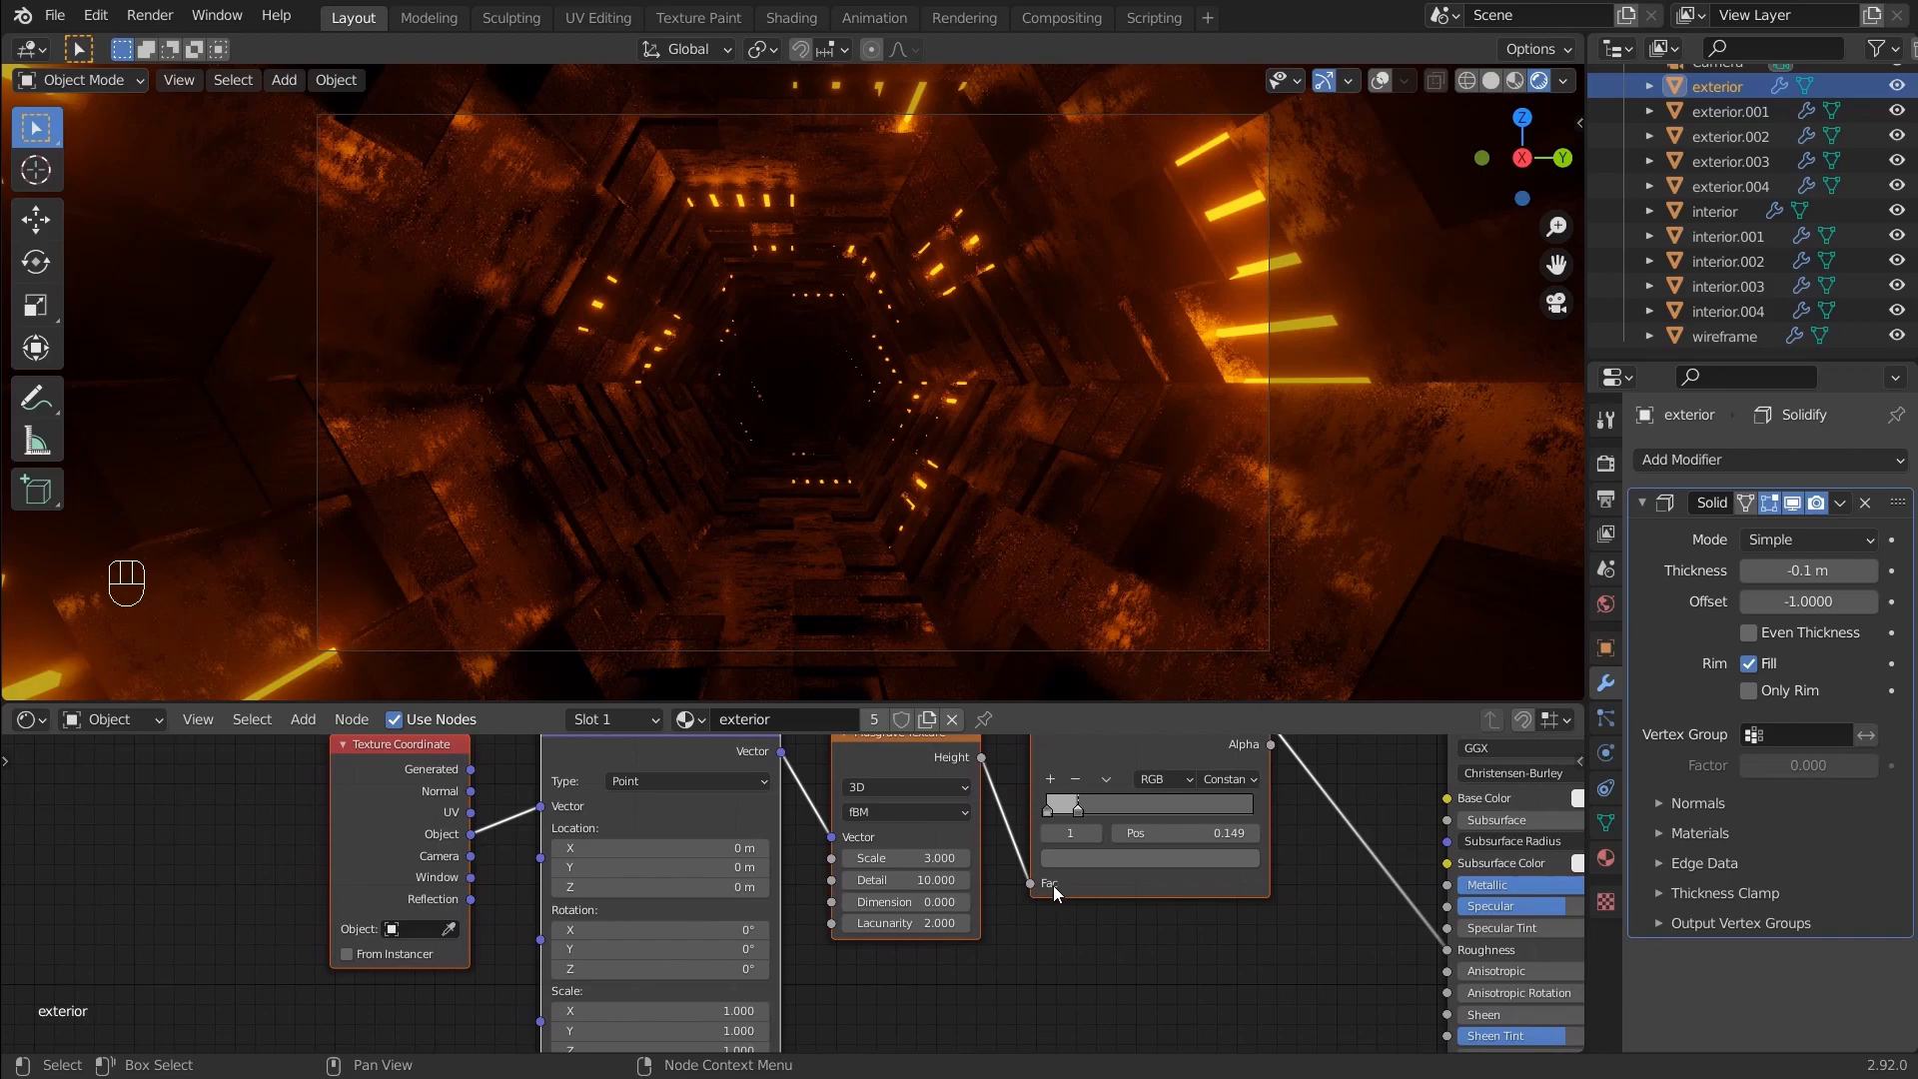
key(ctrl+s)
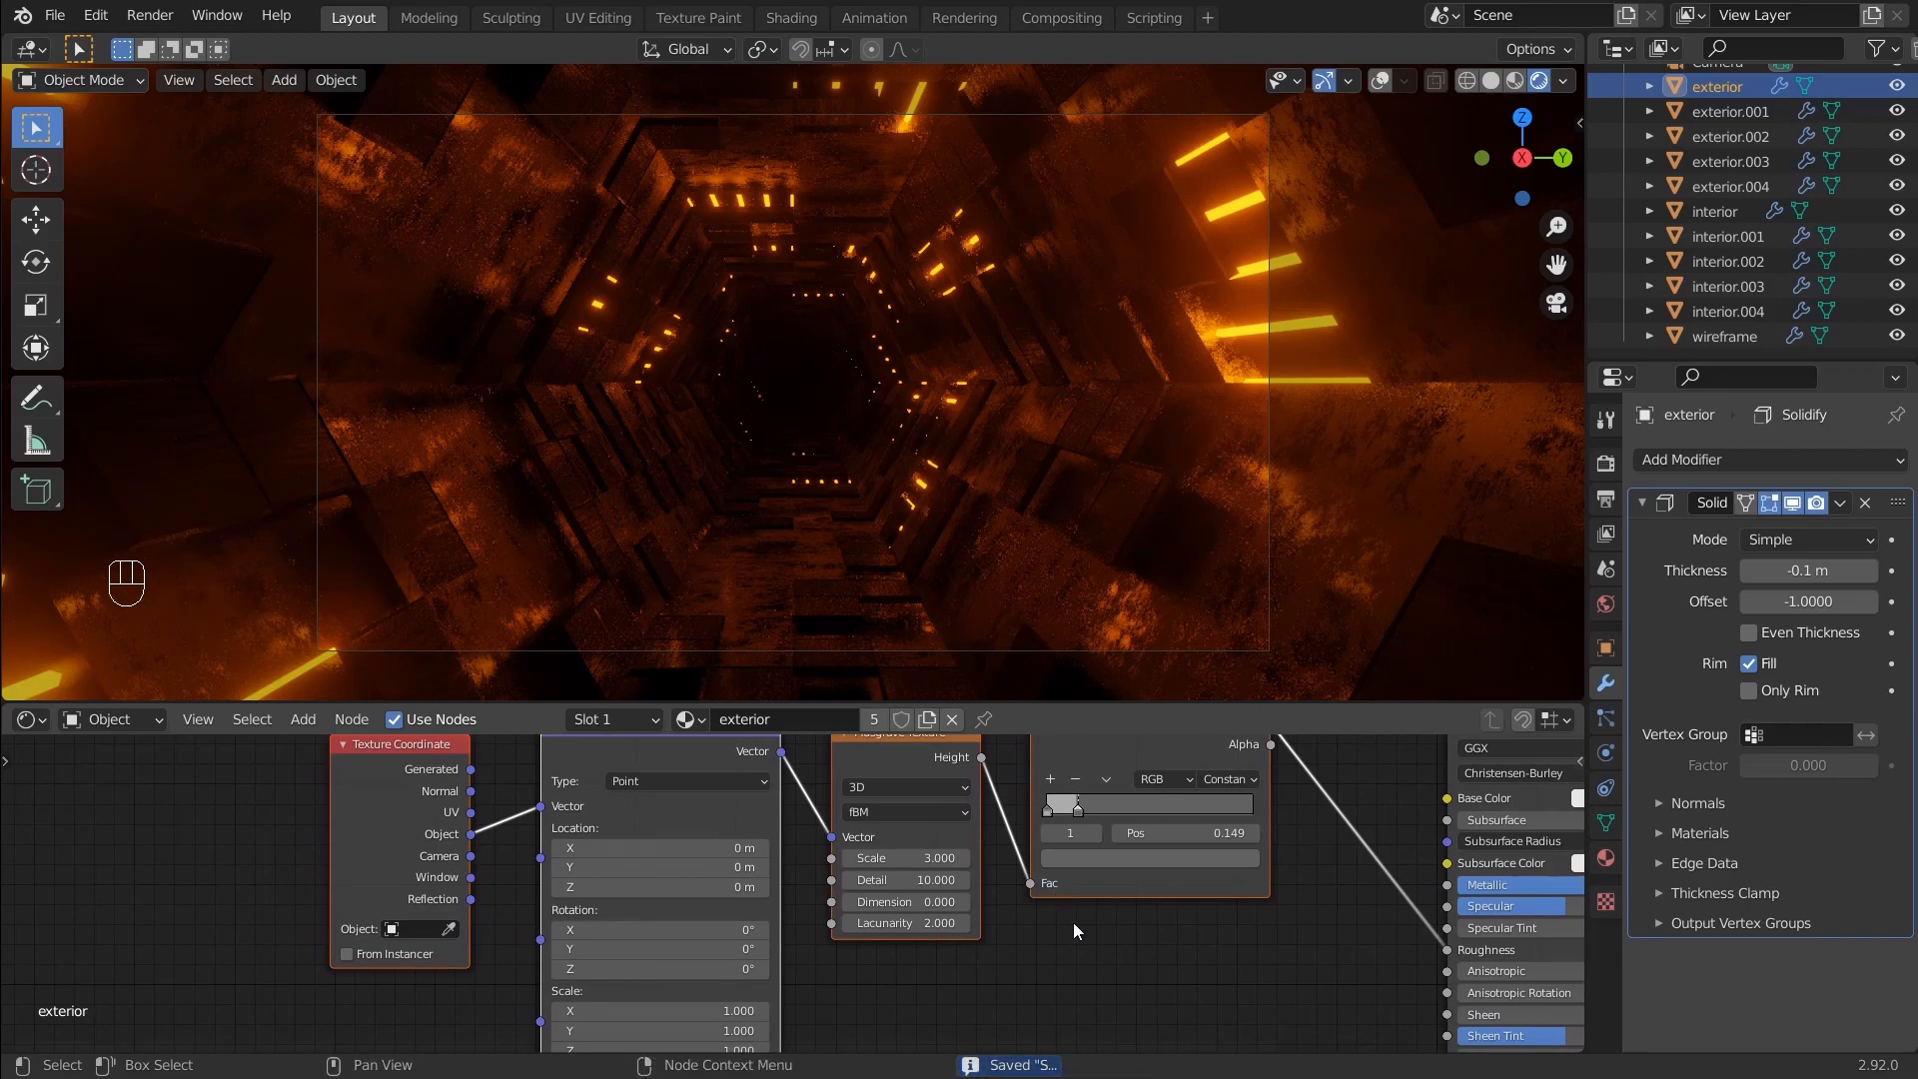
scroll(1155, 979, down, 2)
middle_drag(1209, 909, 1075, 932)
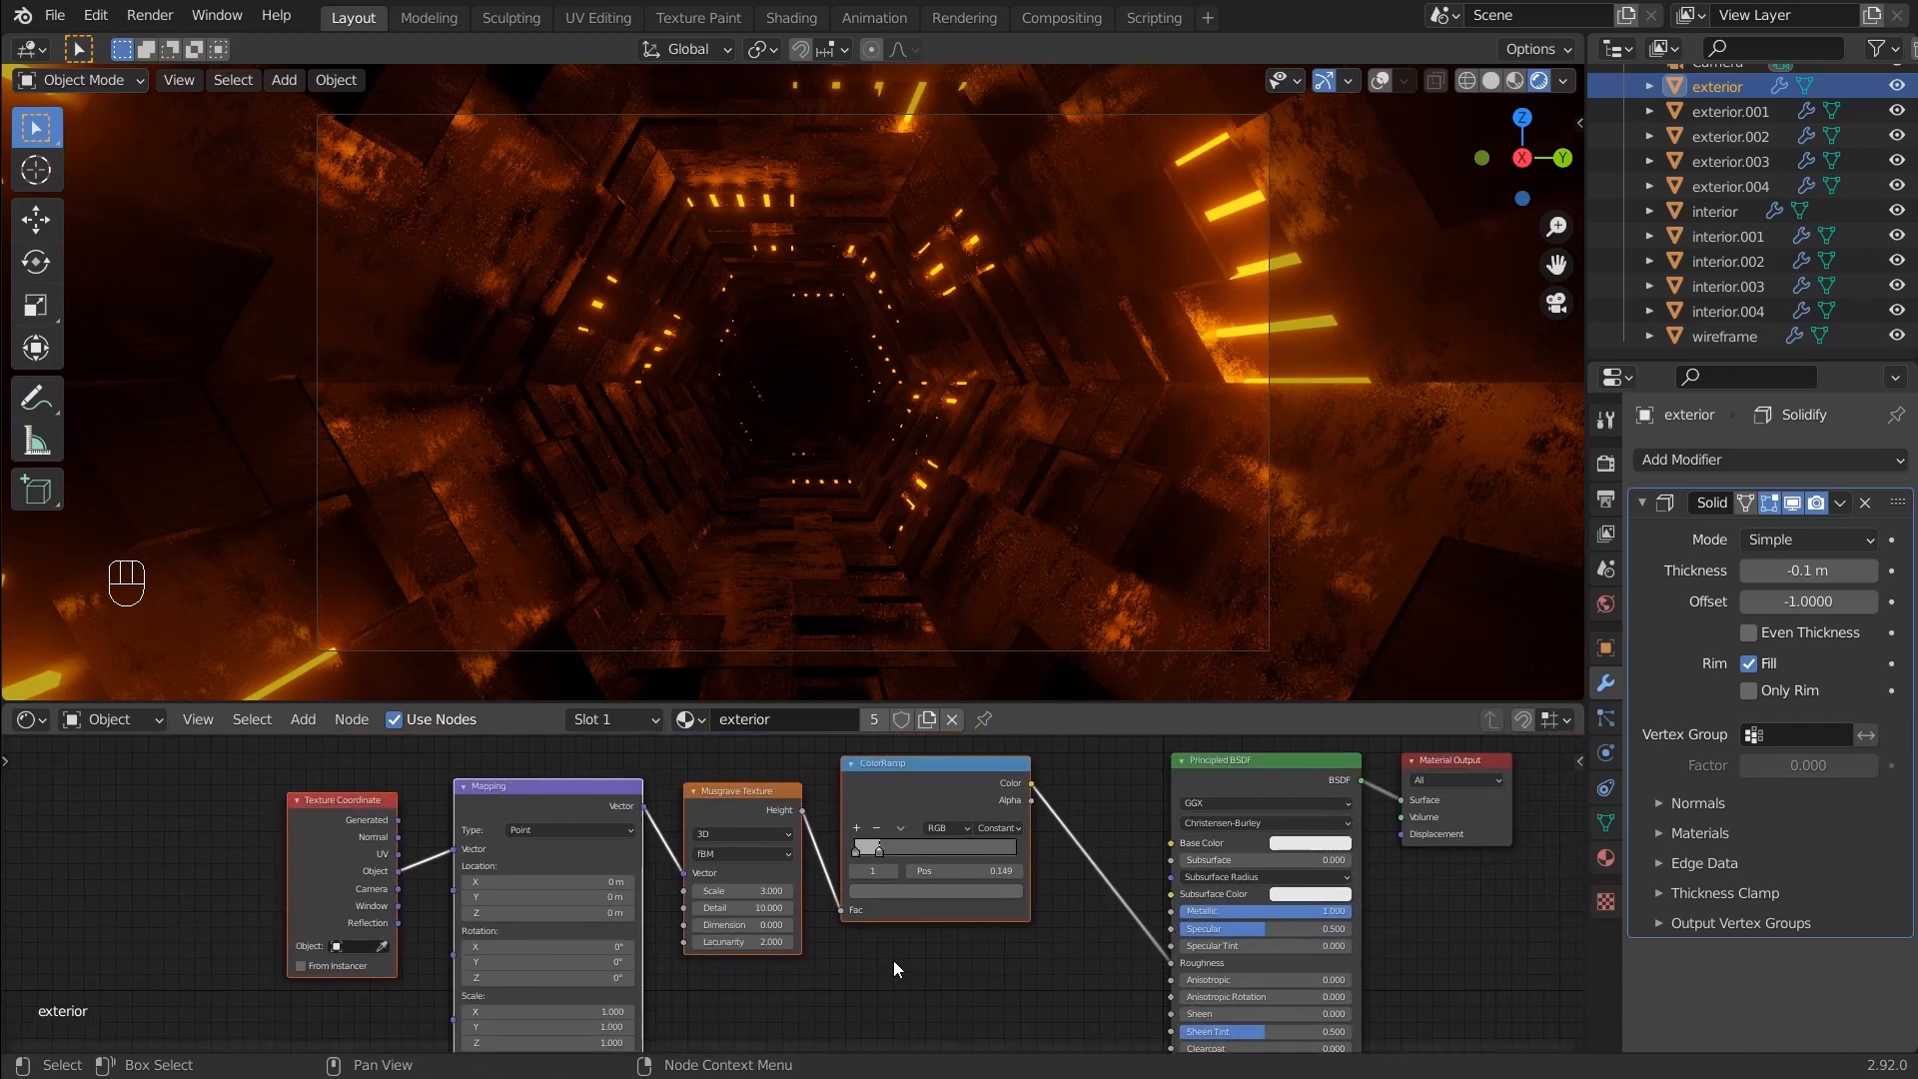
scroll(817, 944, up, 4)
click(774, 917)
text(12)
key(Return)
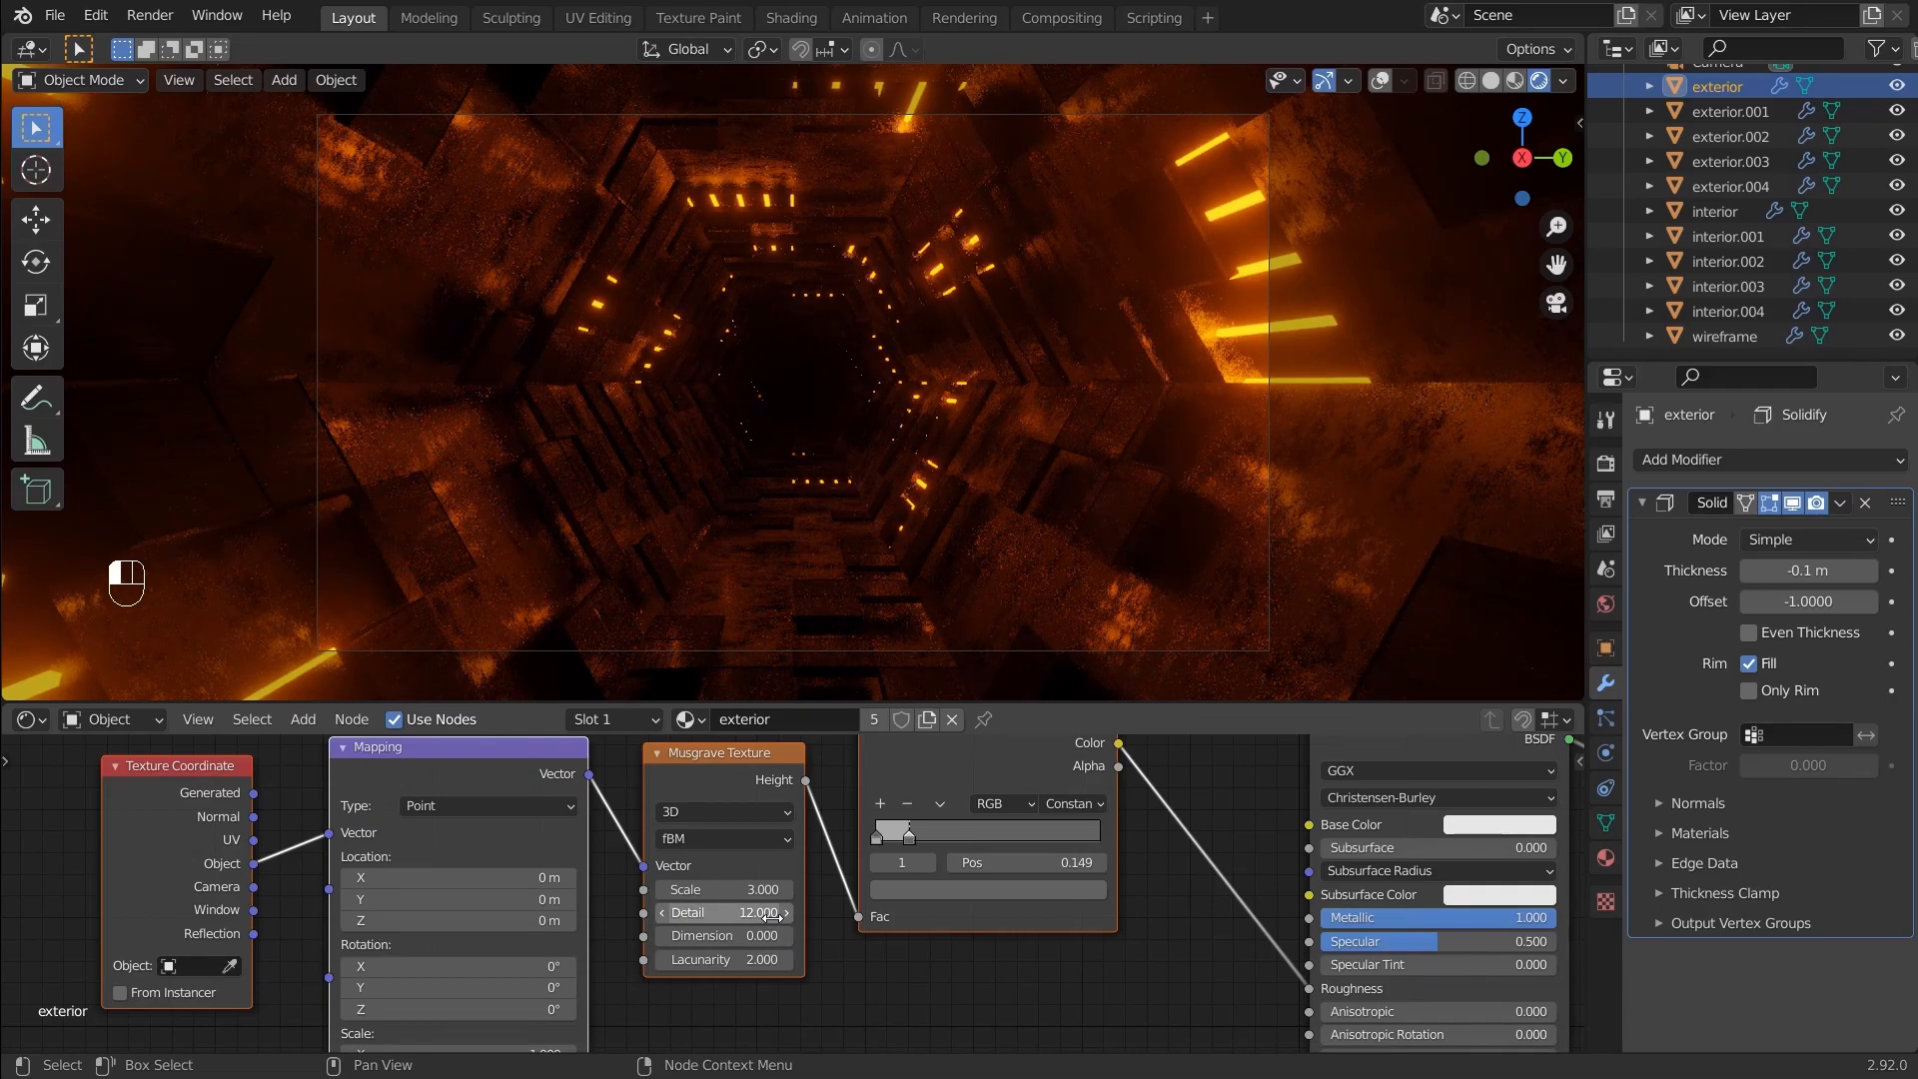
Enlarge the 3D viewport, select the Camera, and replace the Shader Editor with a Timeline set to frame 1
drag(1029, 705, 1032, 755)
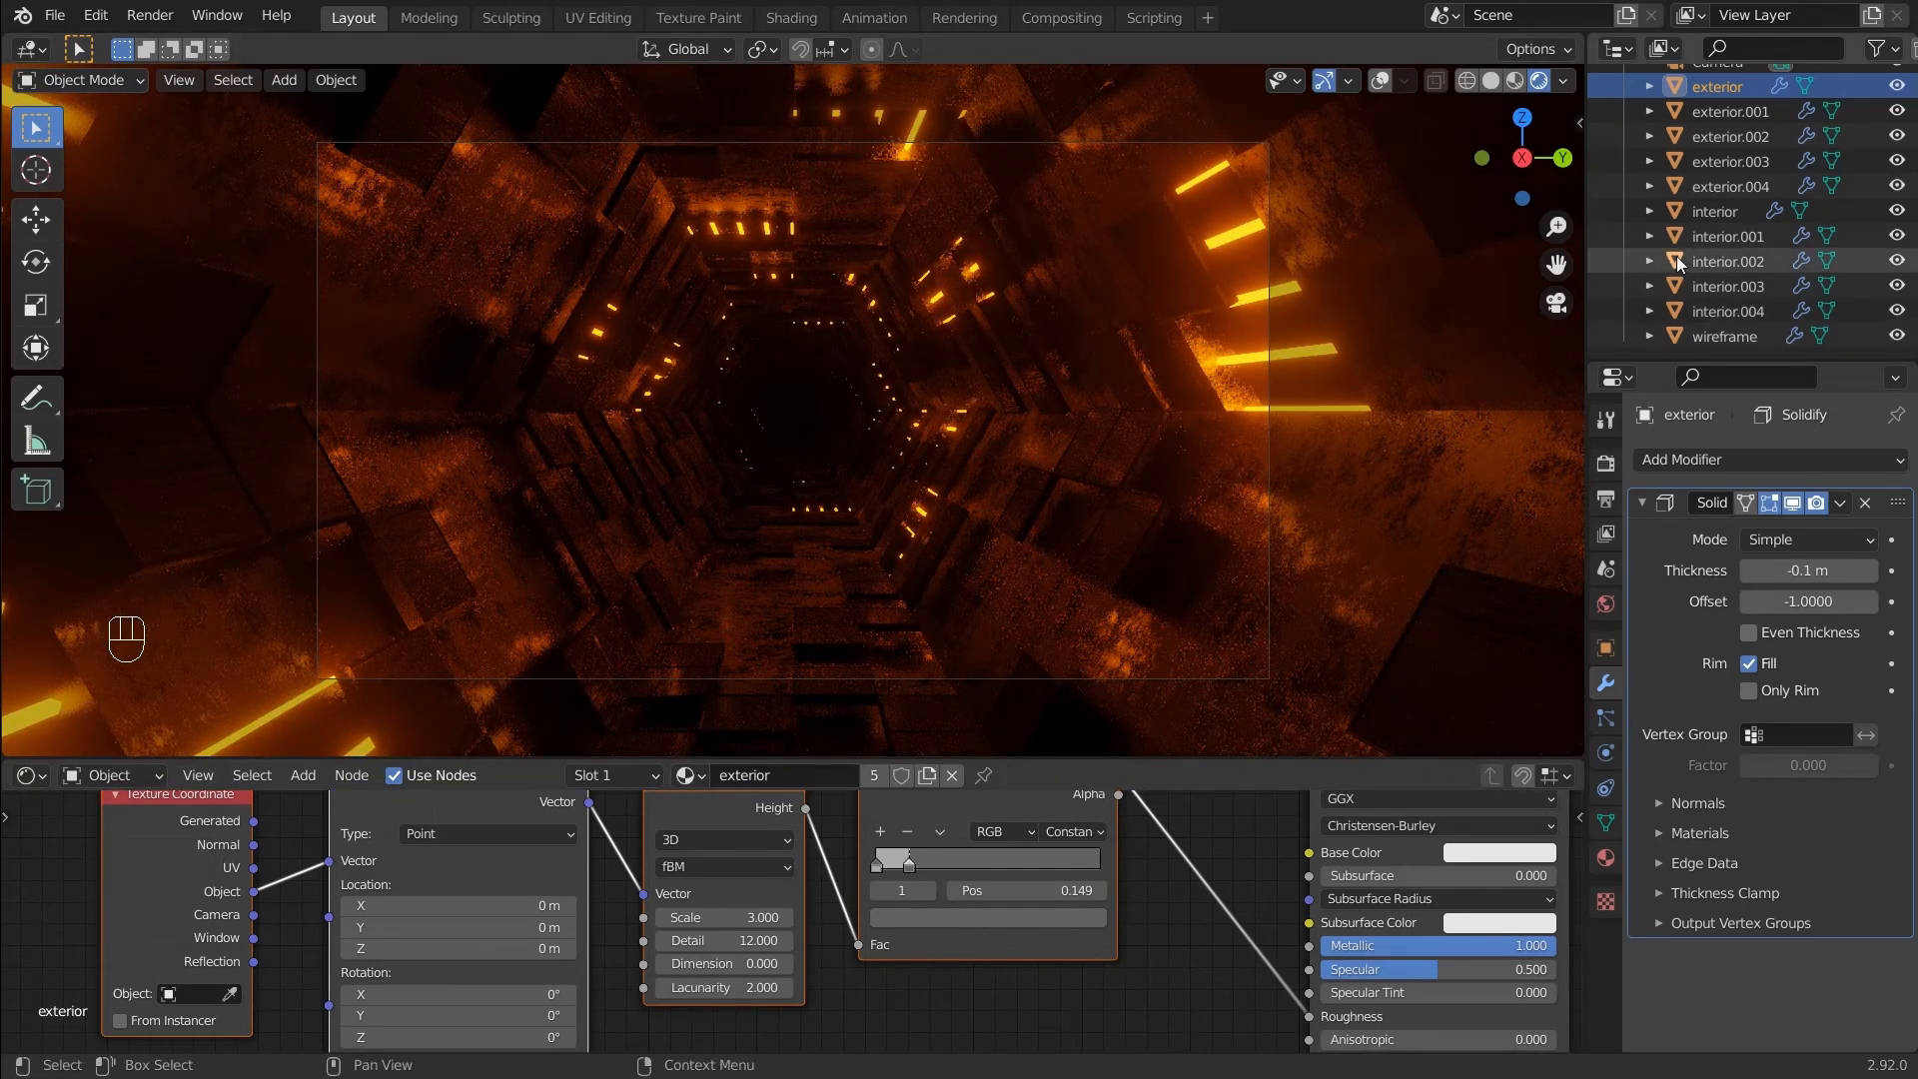
scroll(1676, 256, up, 3)
click(1708, 133)
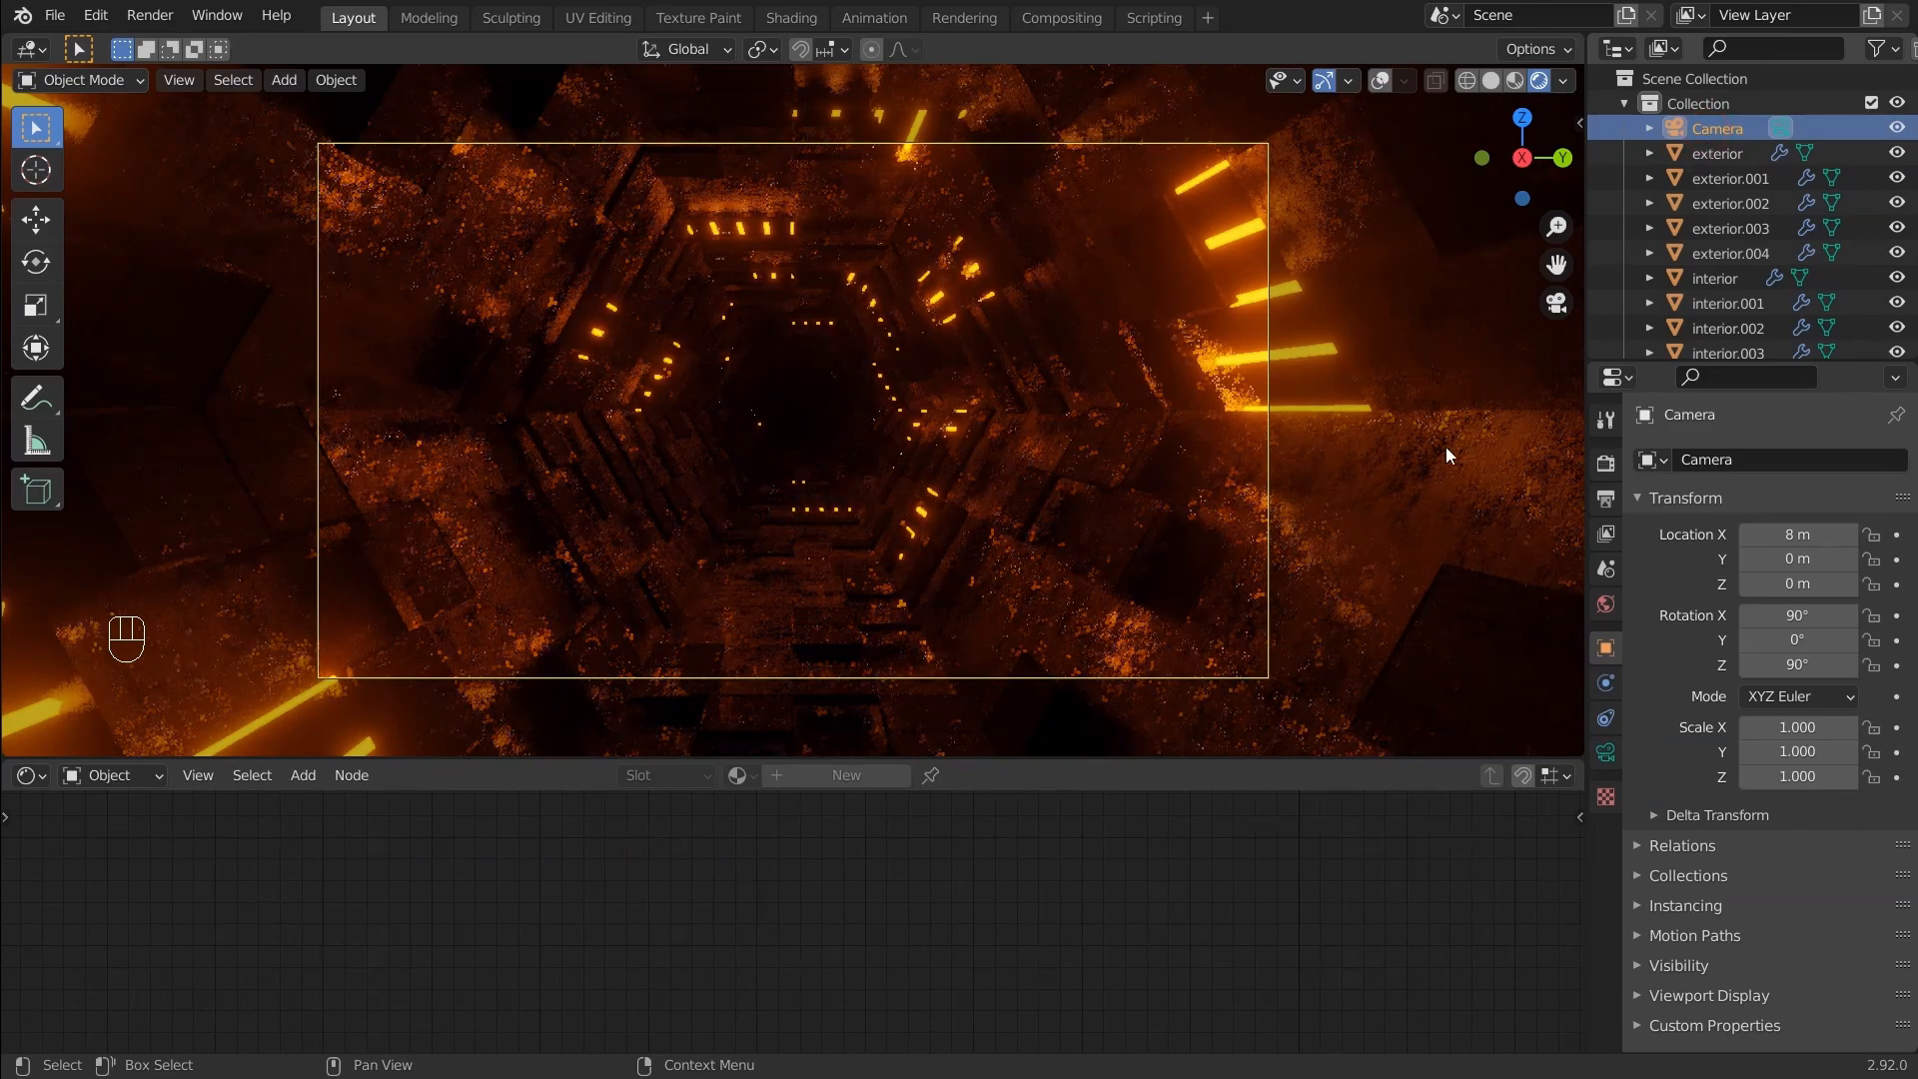
click(40, 775)
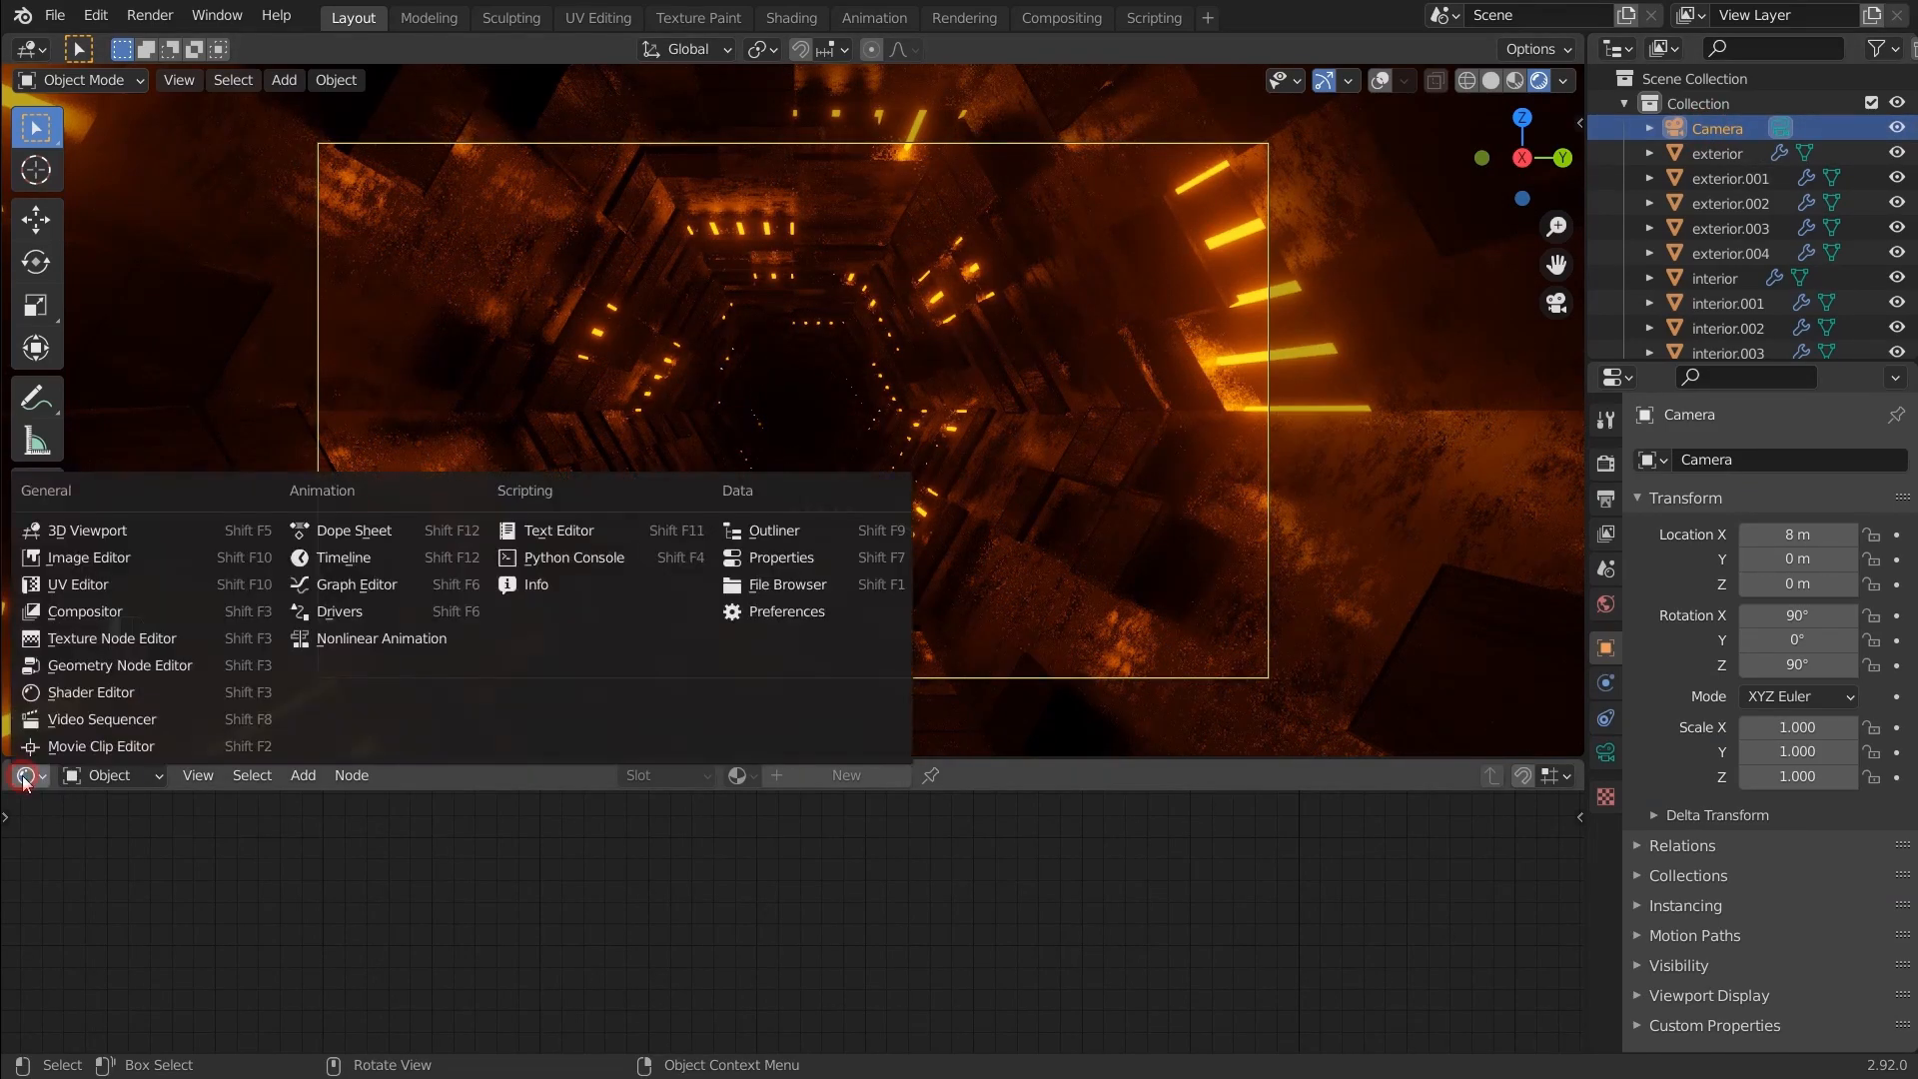
click(320, 557)
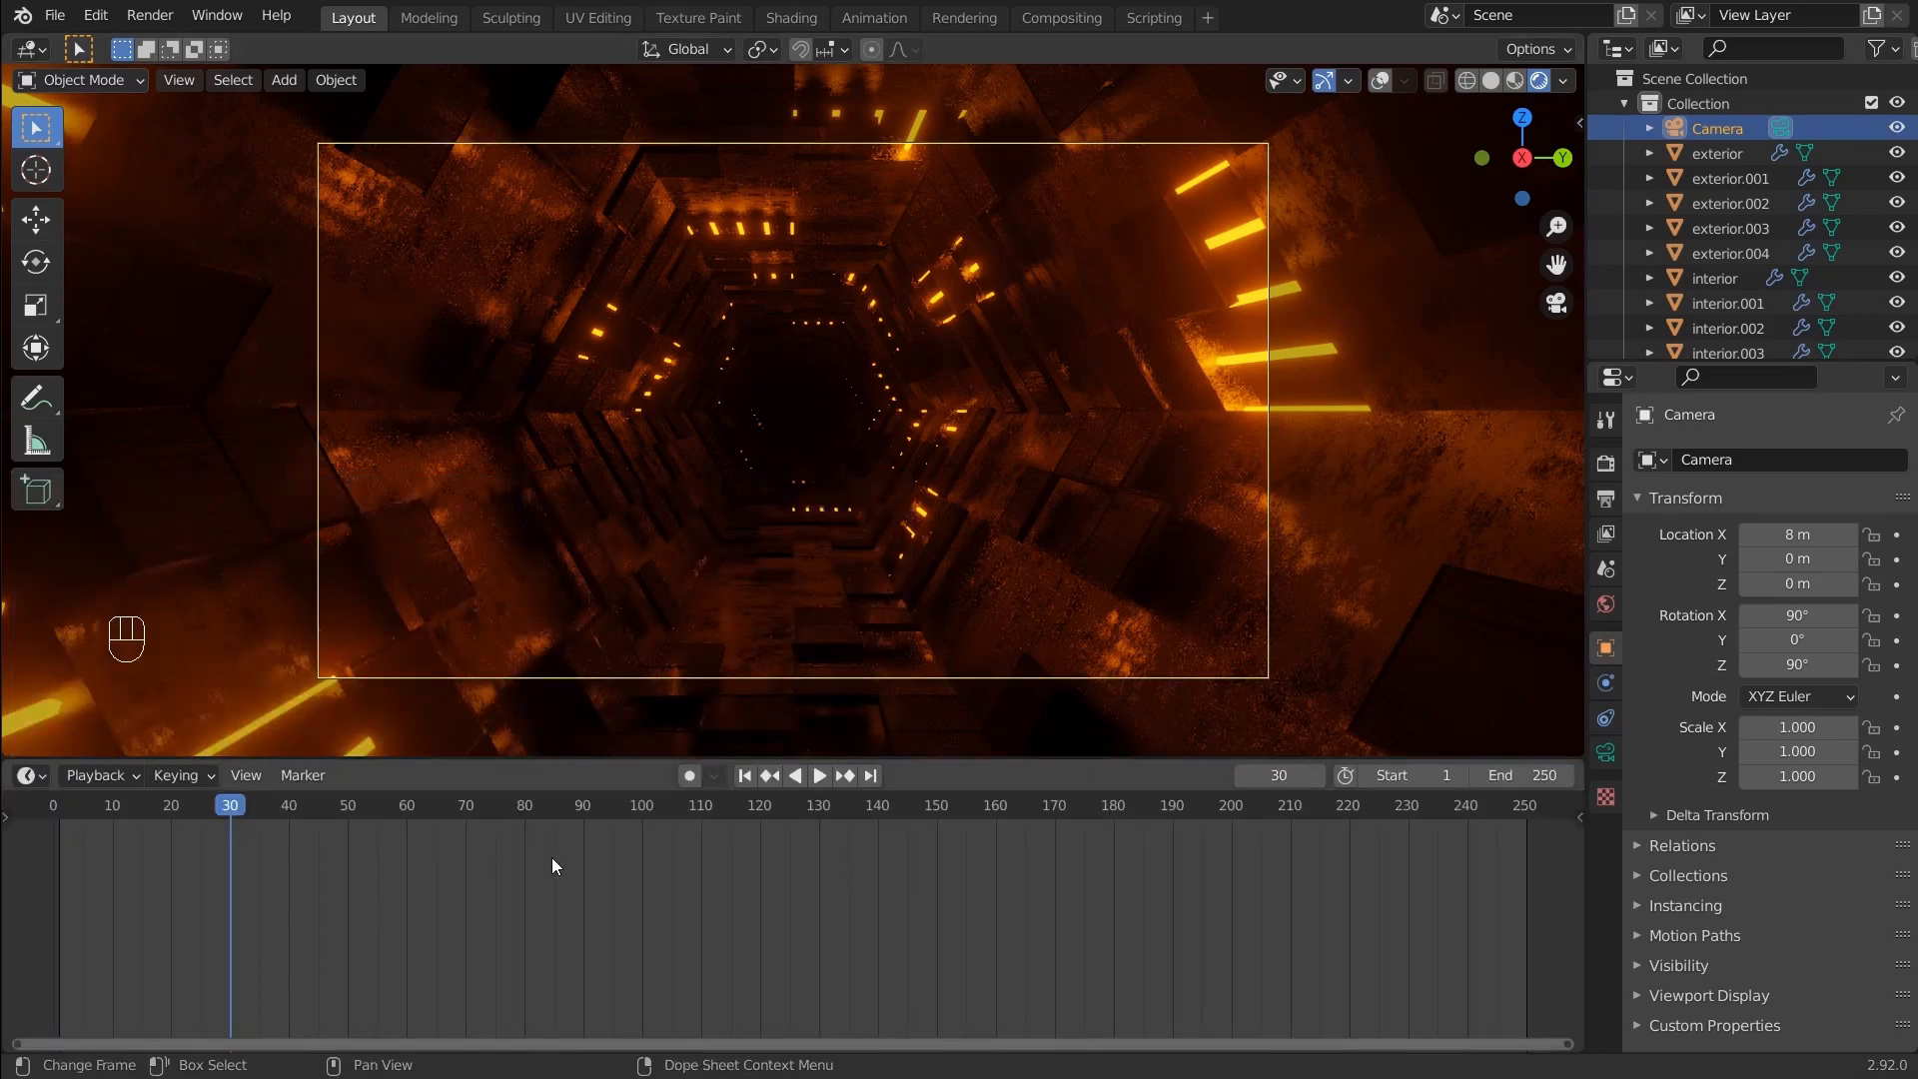
scroll(570, 860, down, 2)
key(shift+Left)
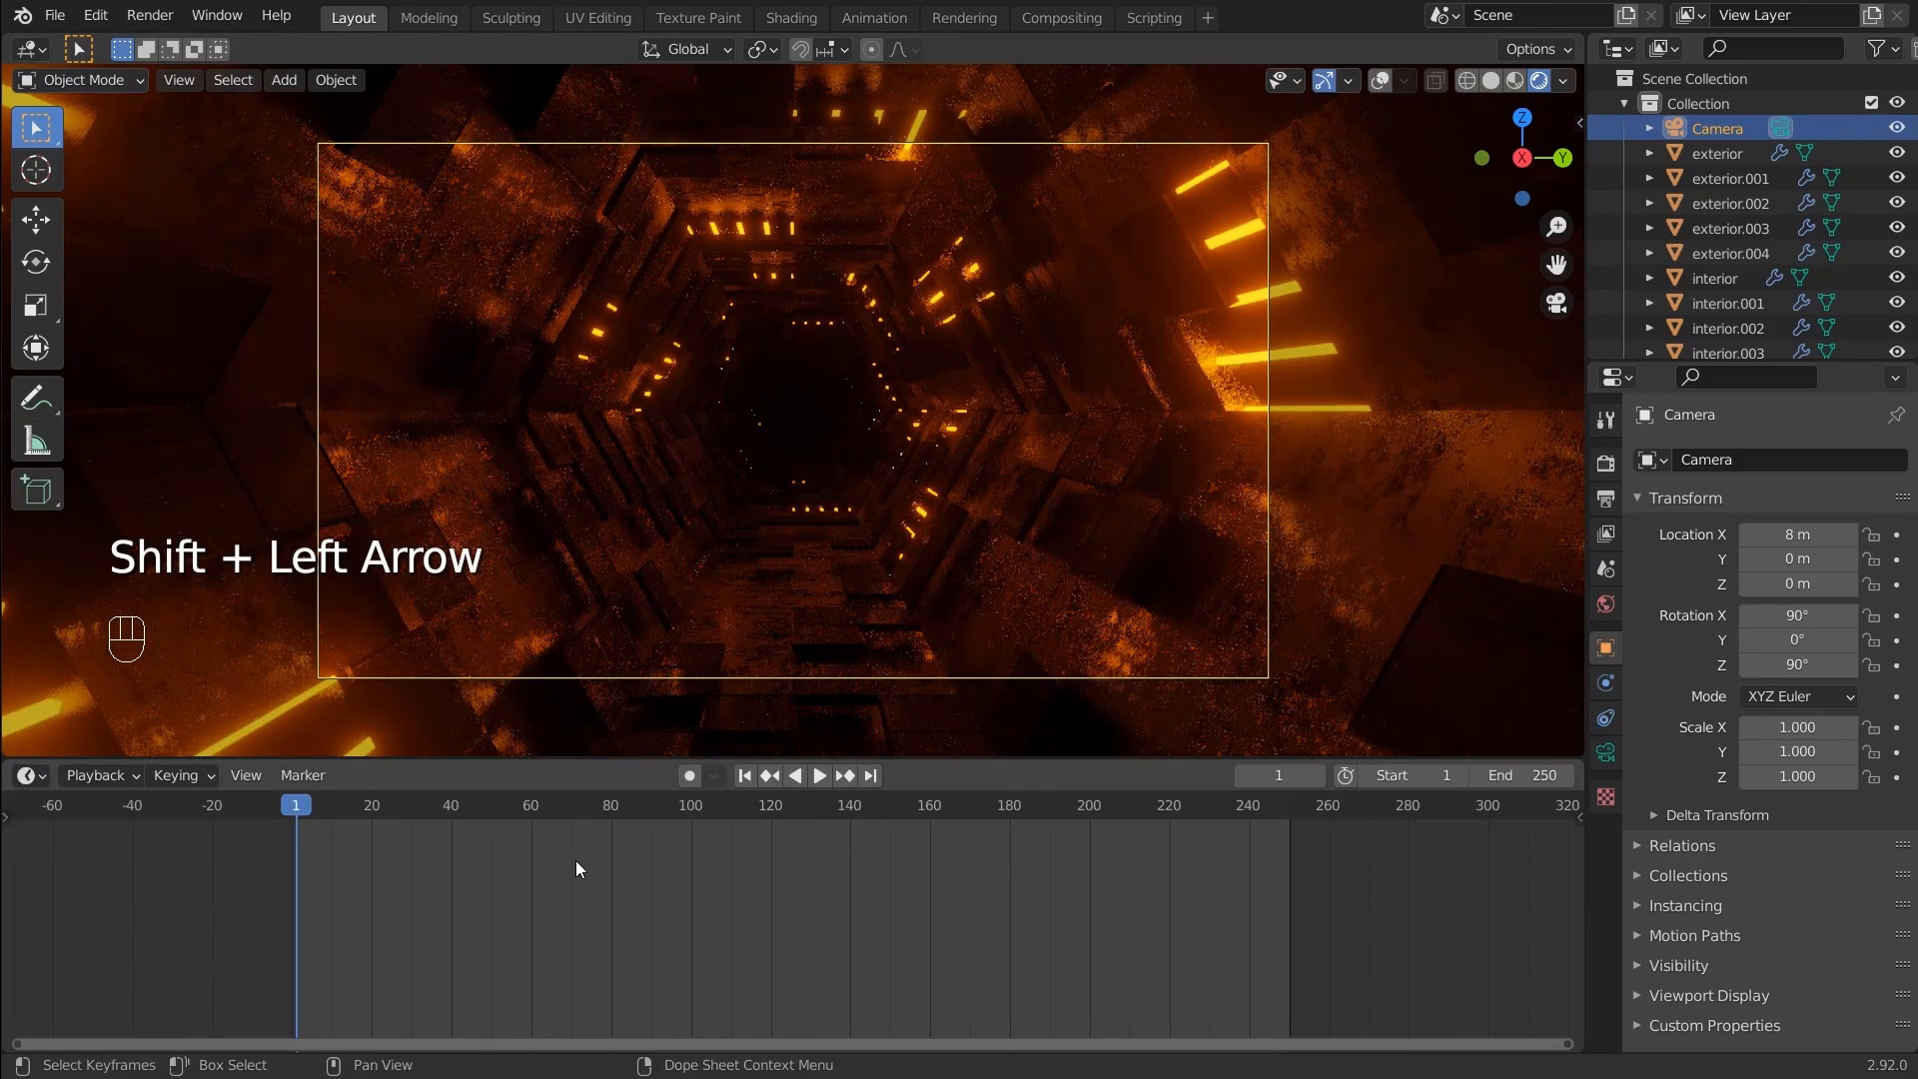
Set the scene's frame rate to 30 fps and the animation's end frame to 120
click(1604, 498)
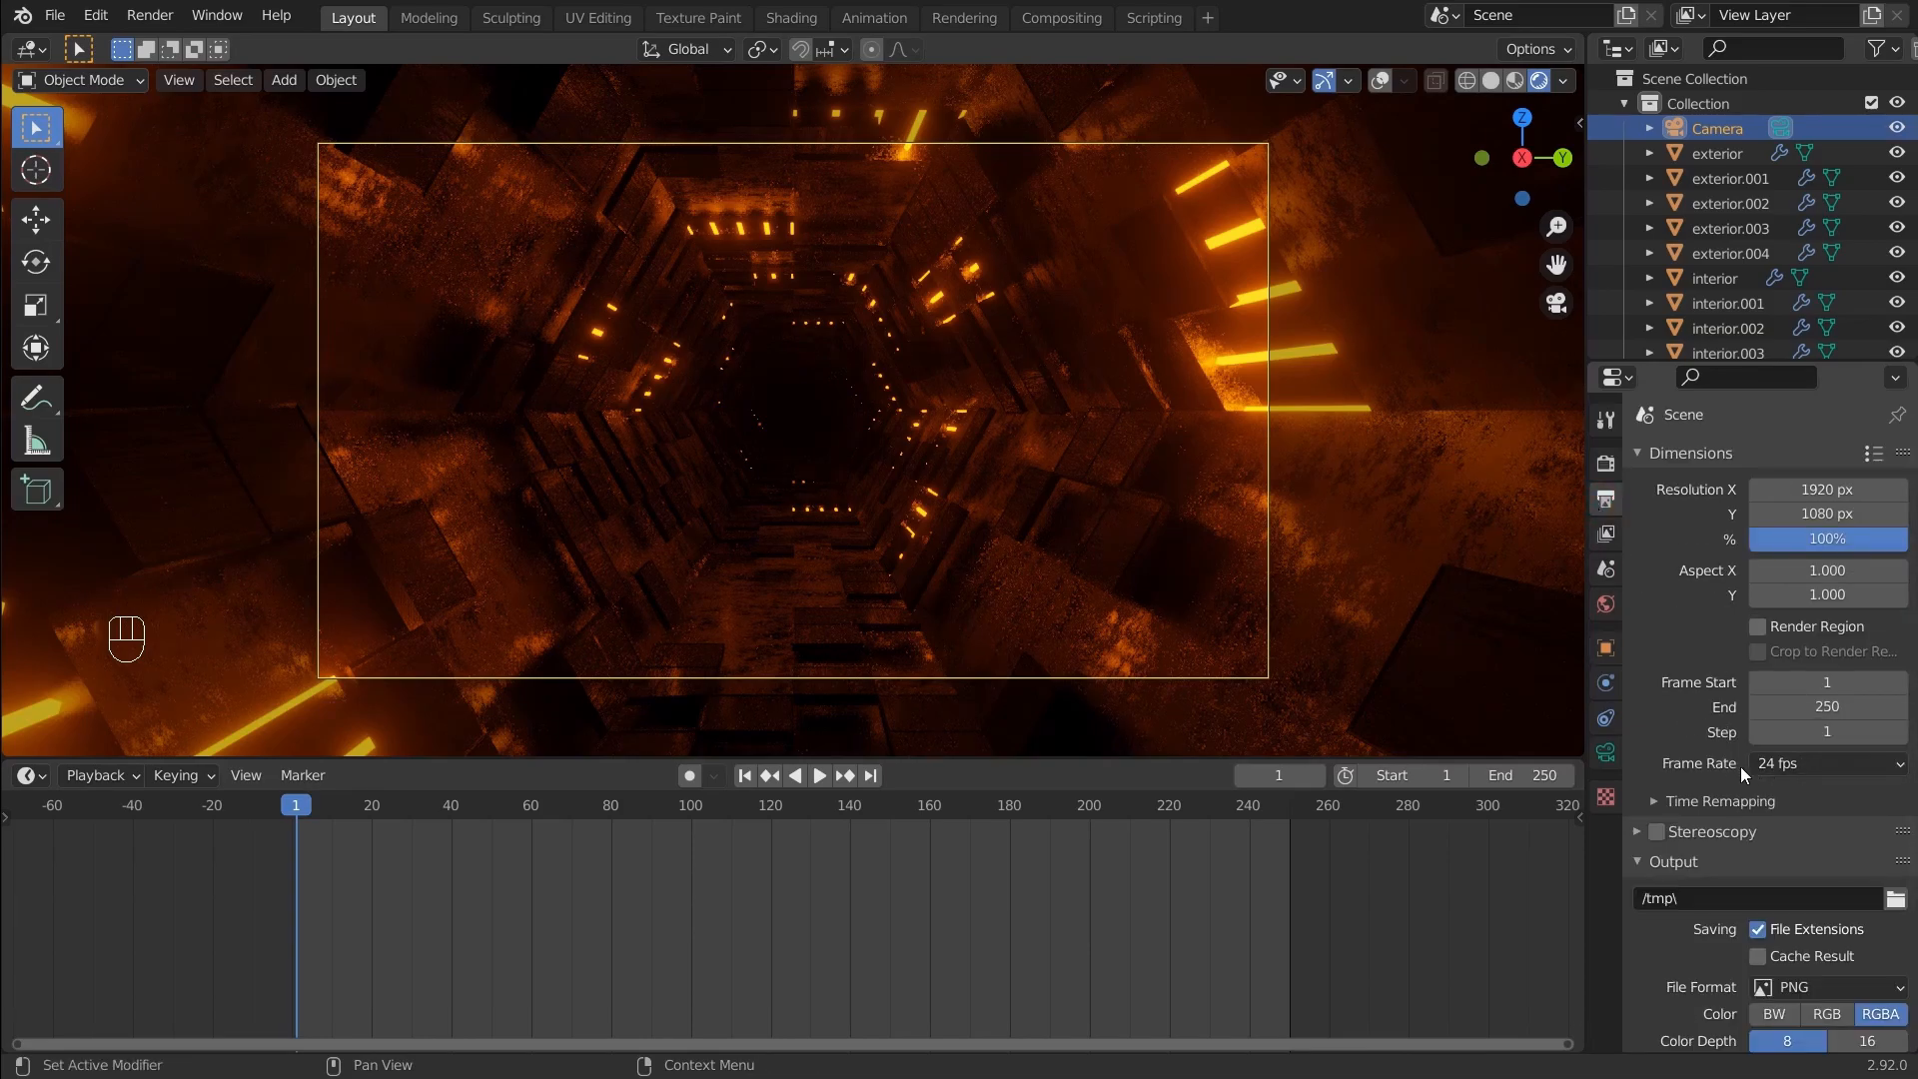
click(1786, 765)
click(1817, 892)
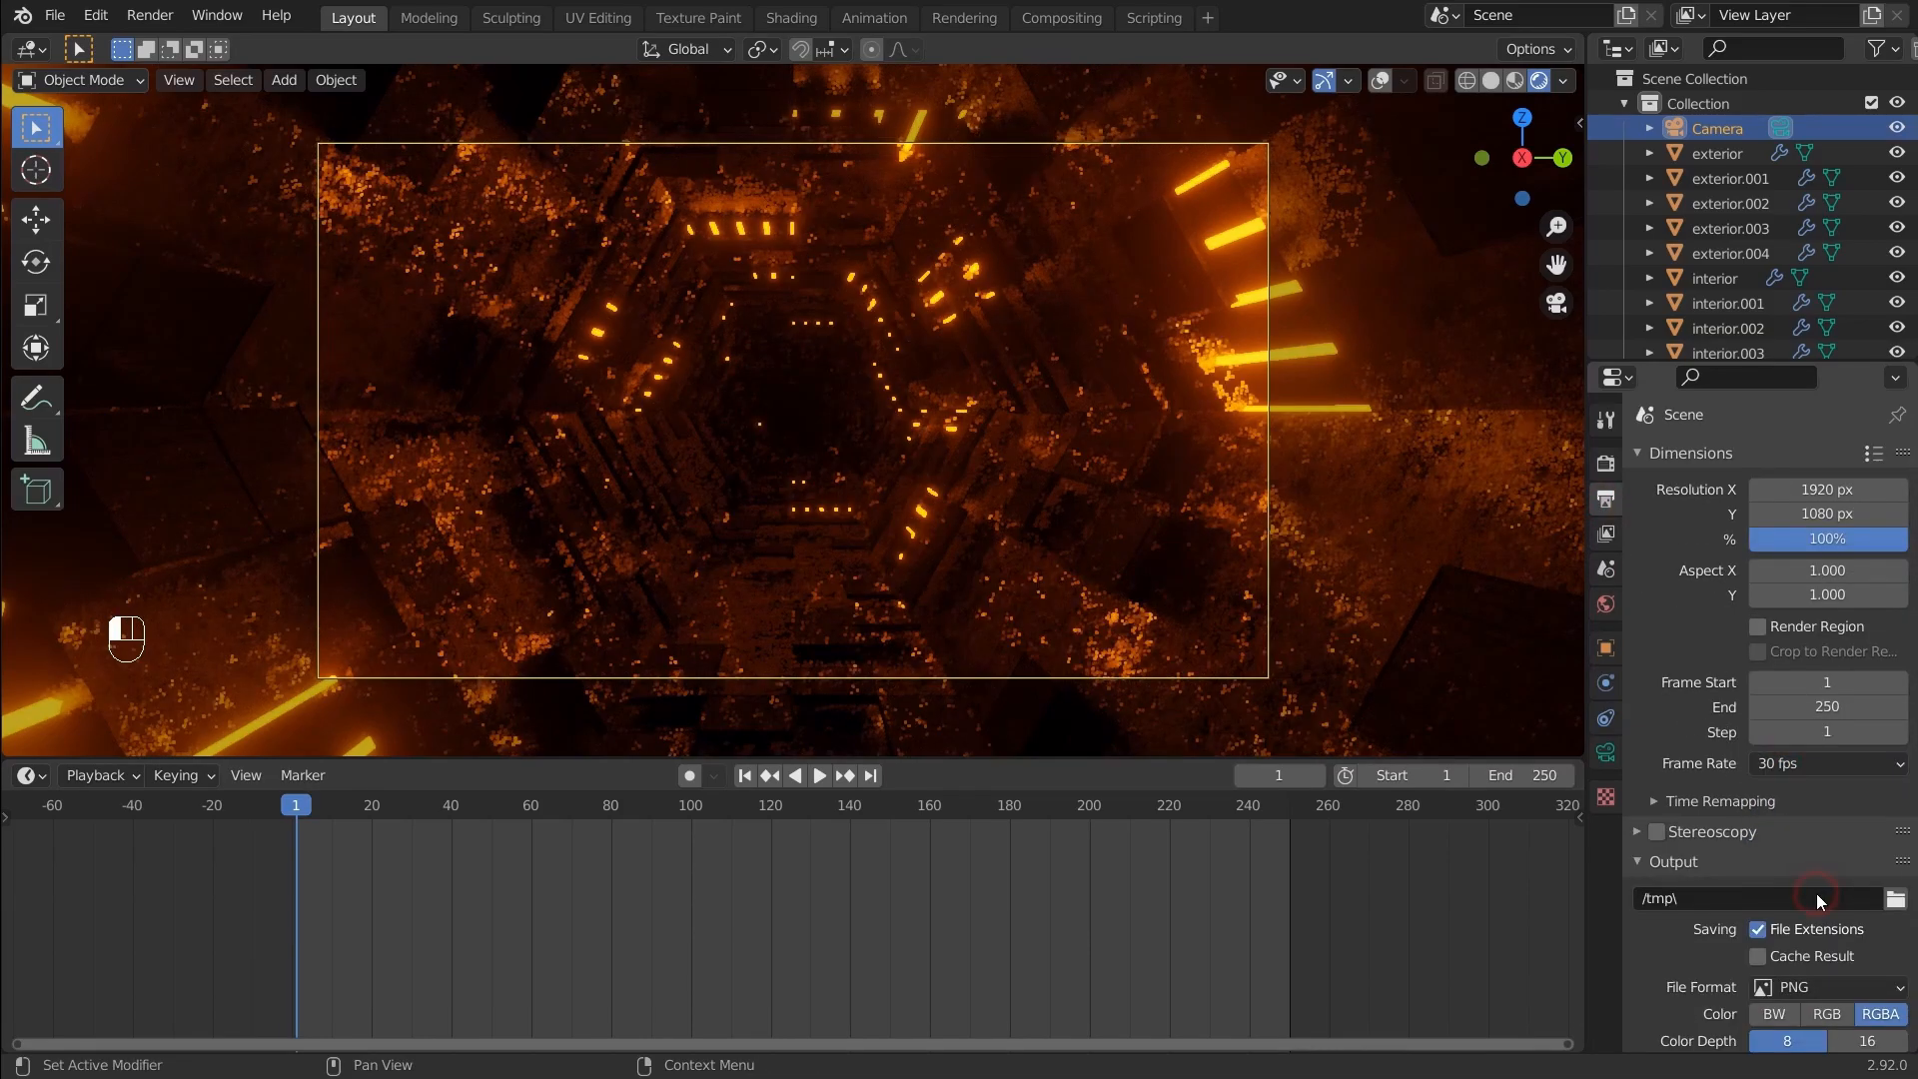
click(1512, 775)
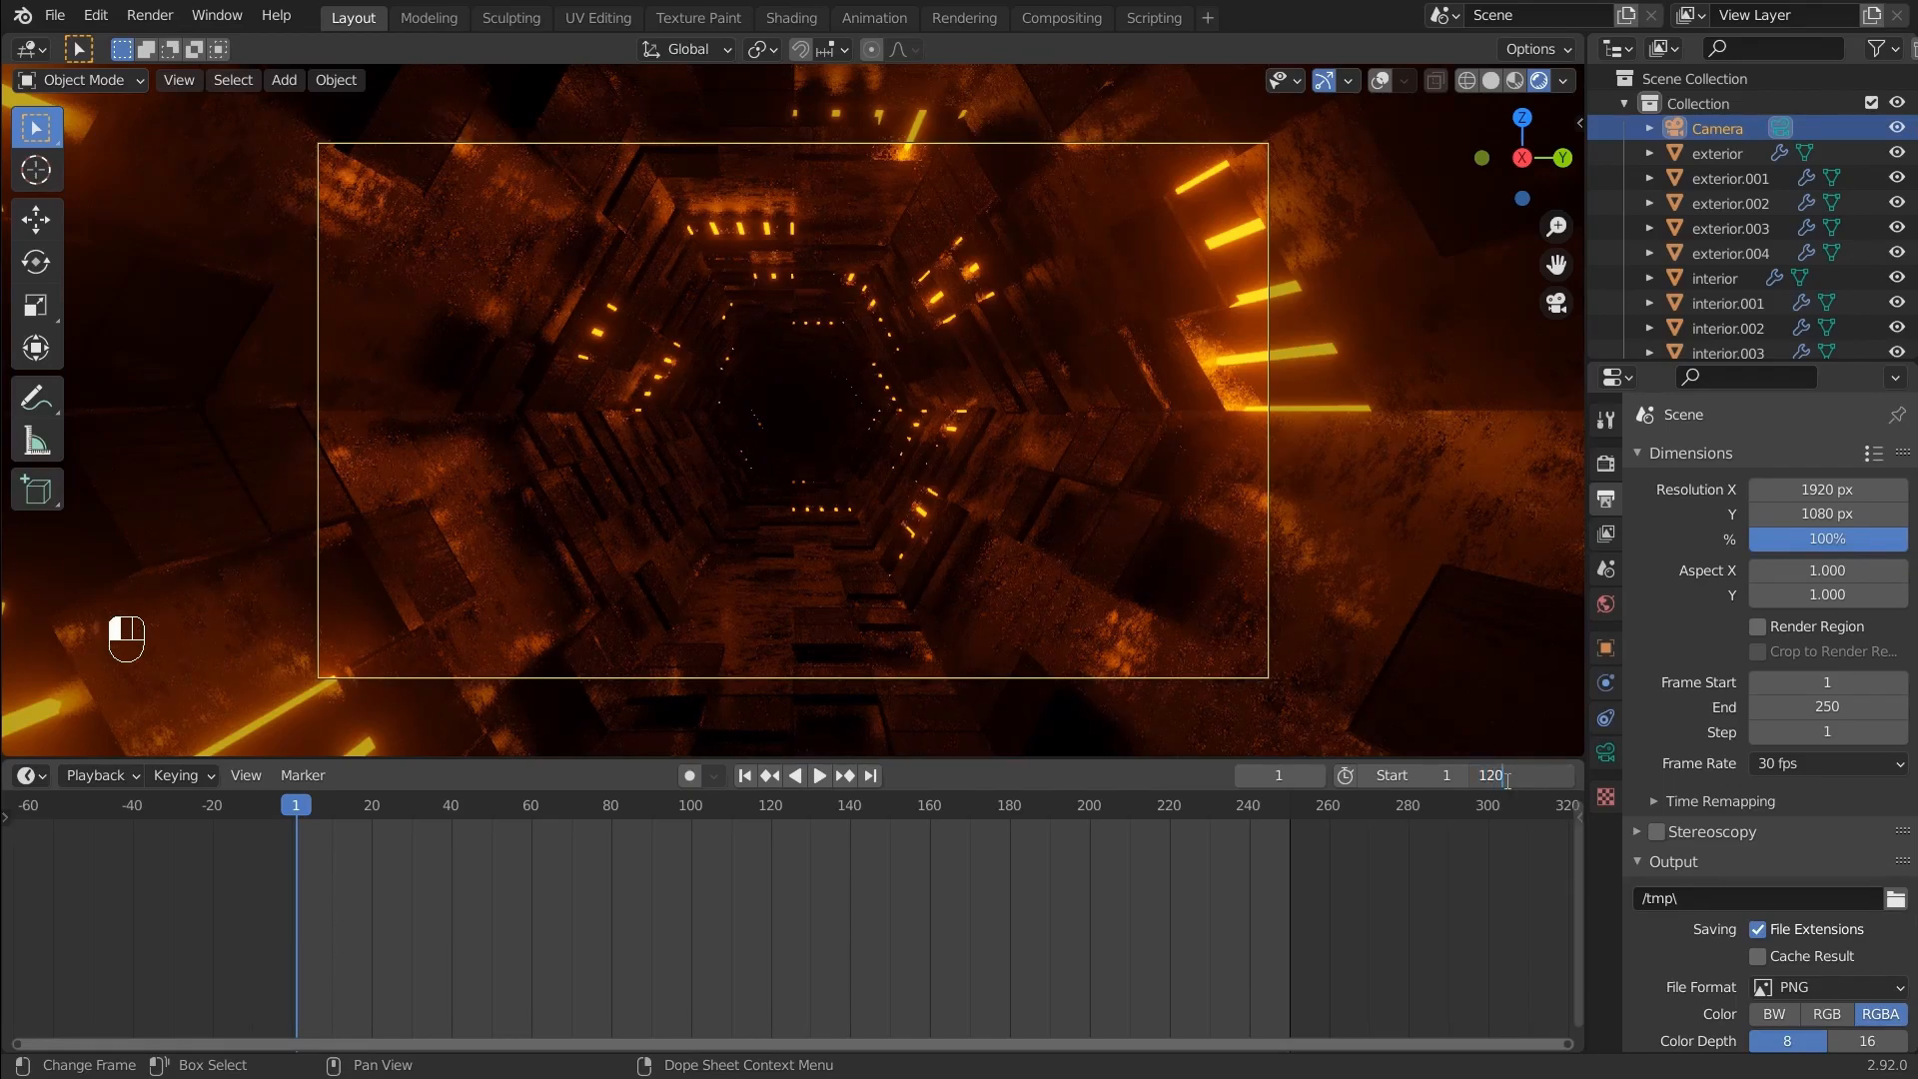
key(Return)
middle_drag(763, 924, 986, 897)
scroll(904, 939, down, 1)
scroll(880, 927, up, 3)
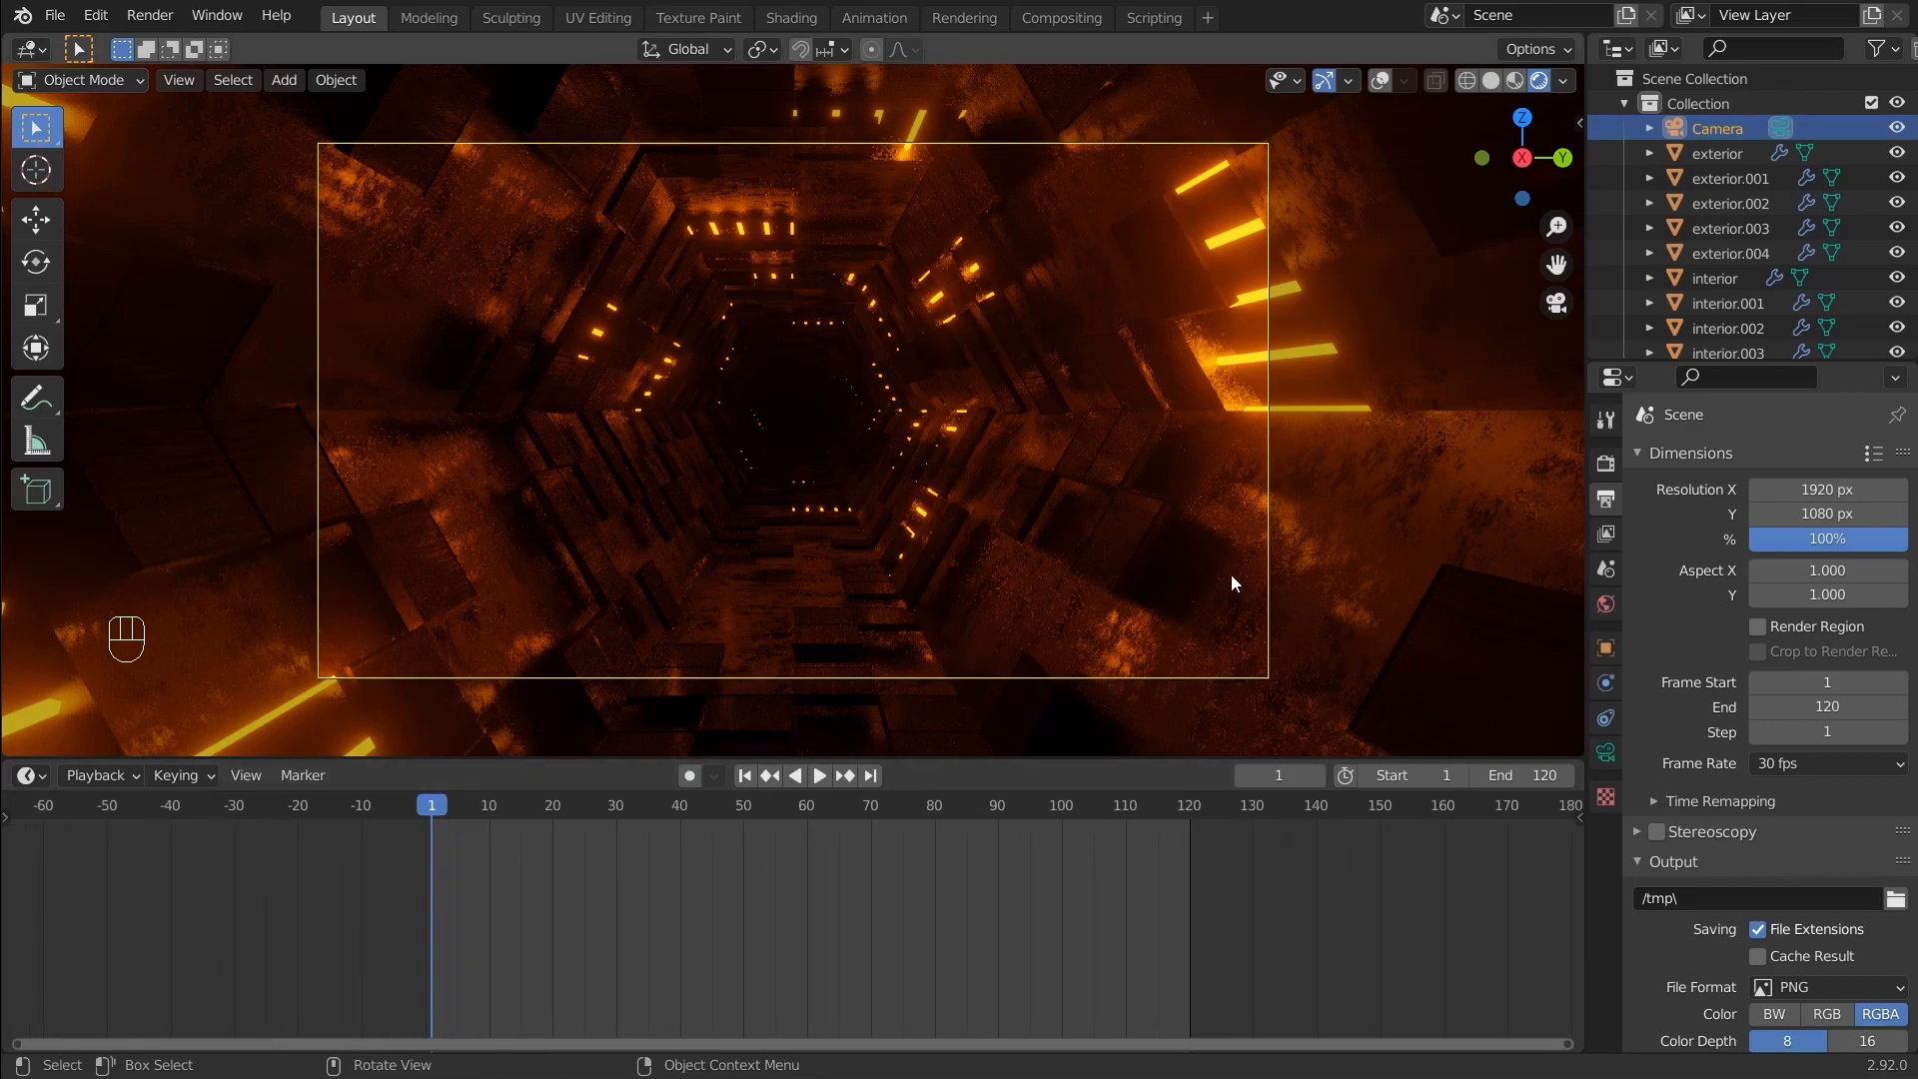
Keyframe the camera's location at frame 1, and again at frame 121 with Location X set to -8 m
click(1606, 647)
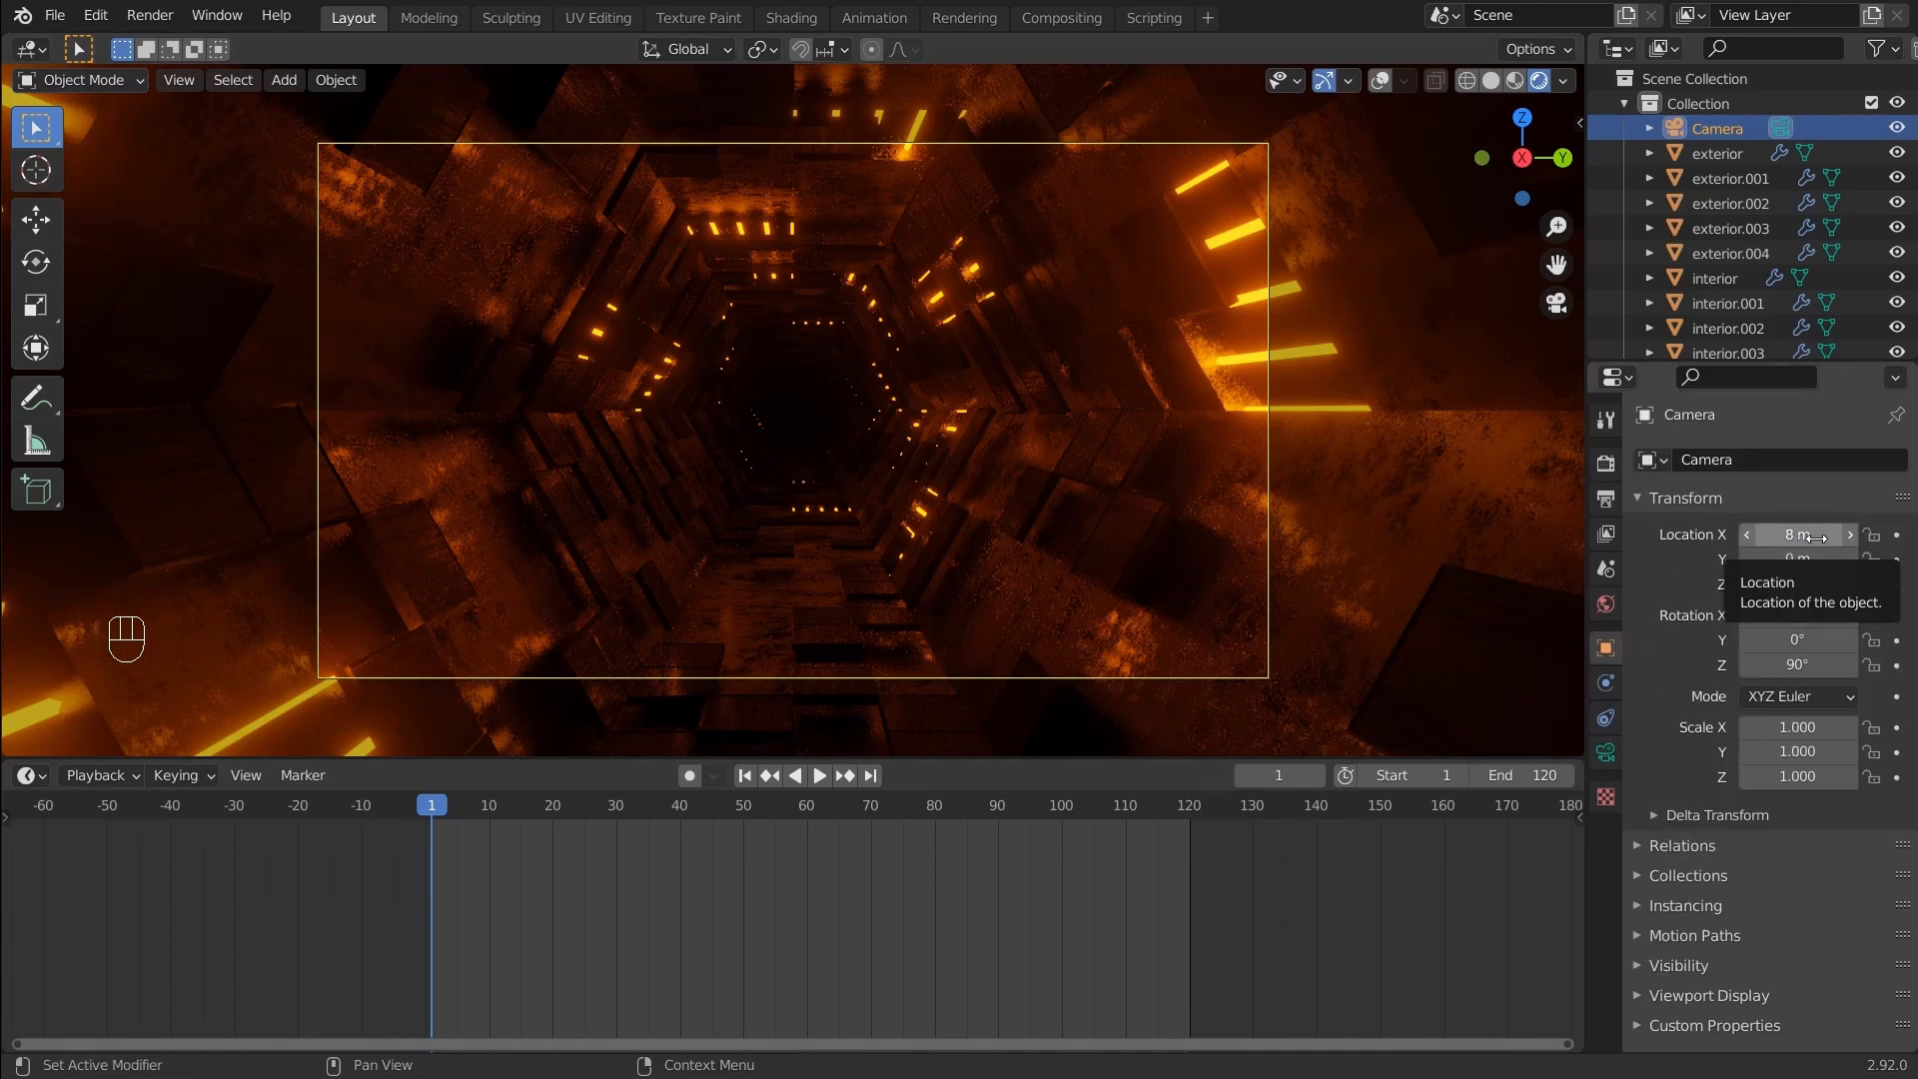
key(i)
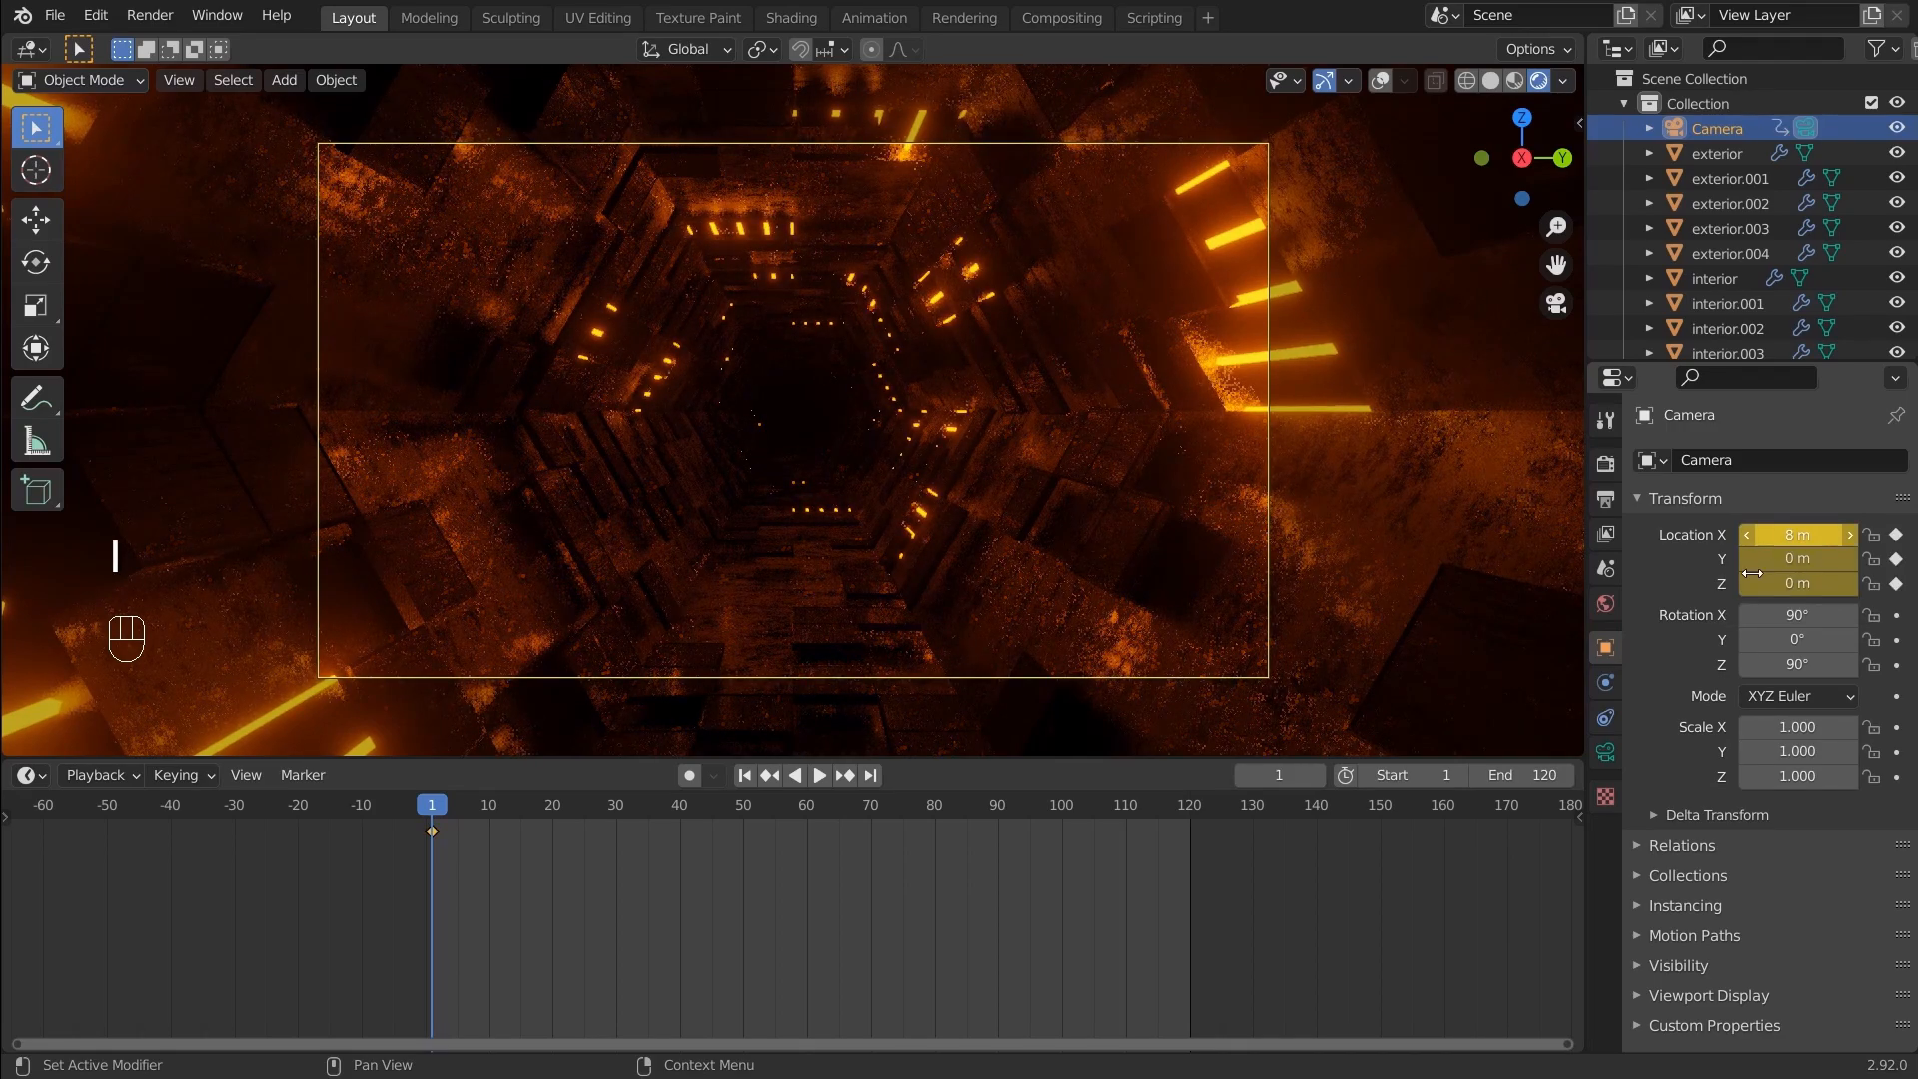
click(873, 776)
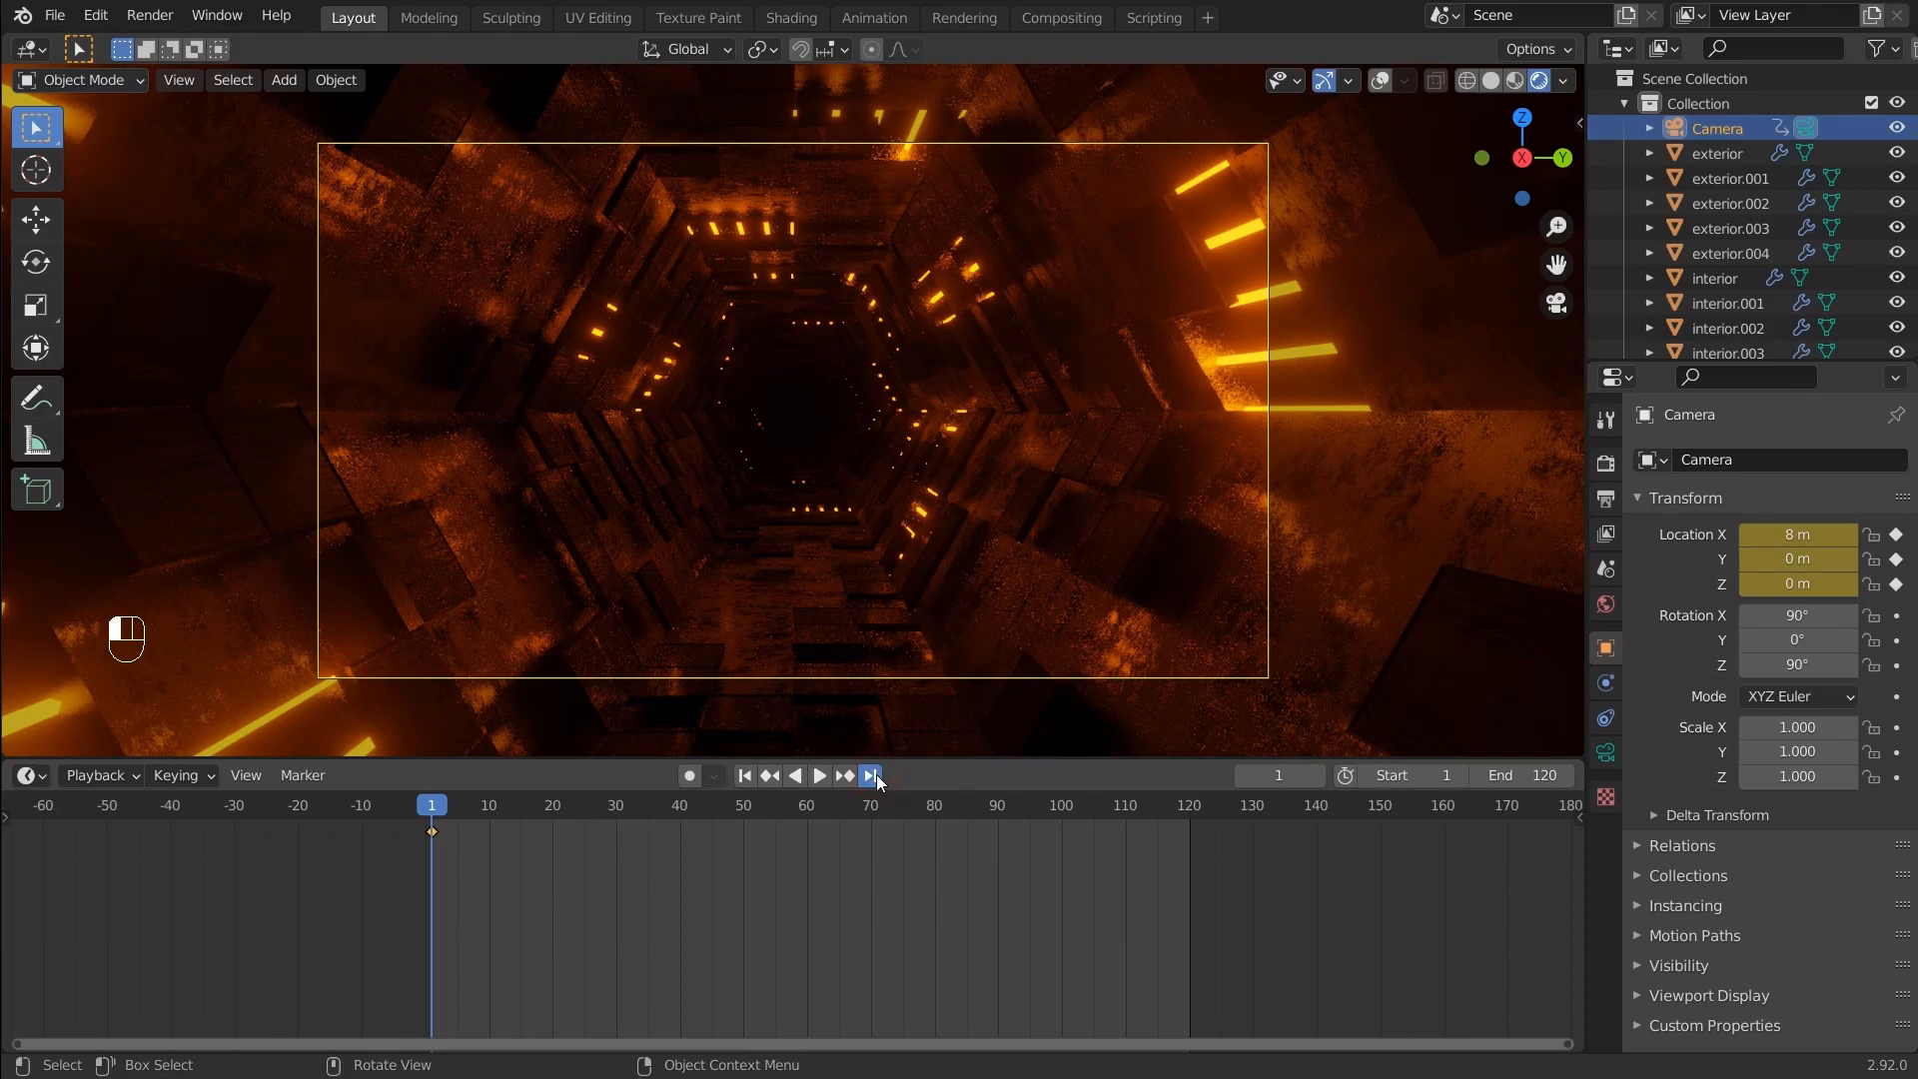
click(1316, 778)
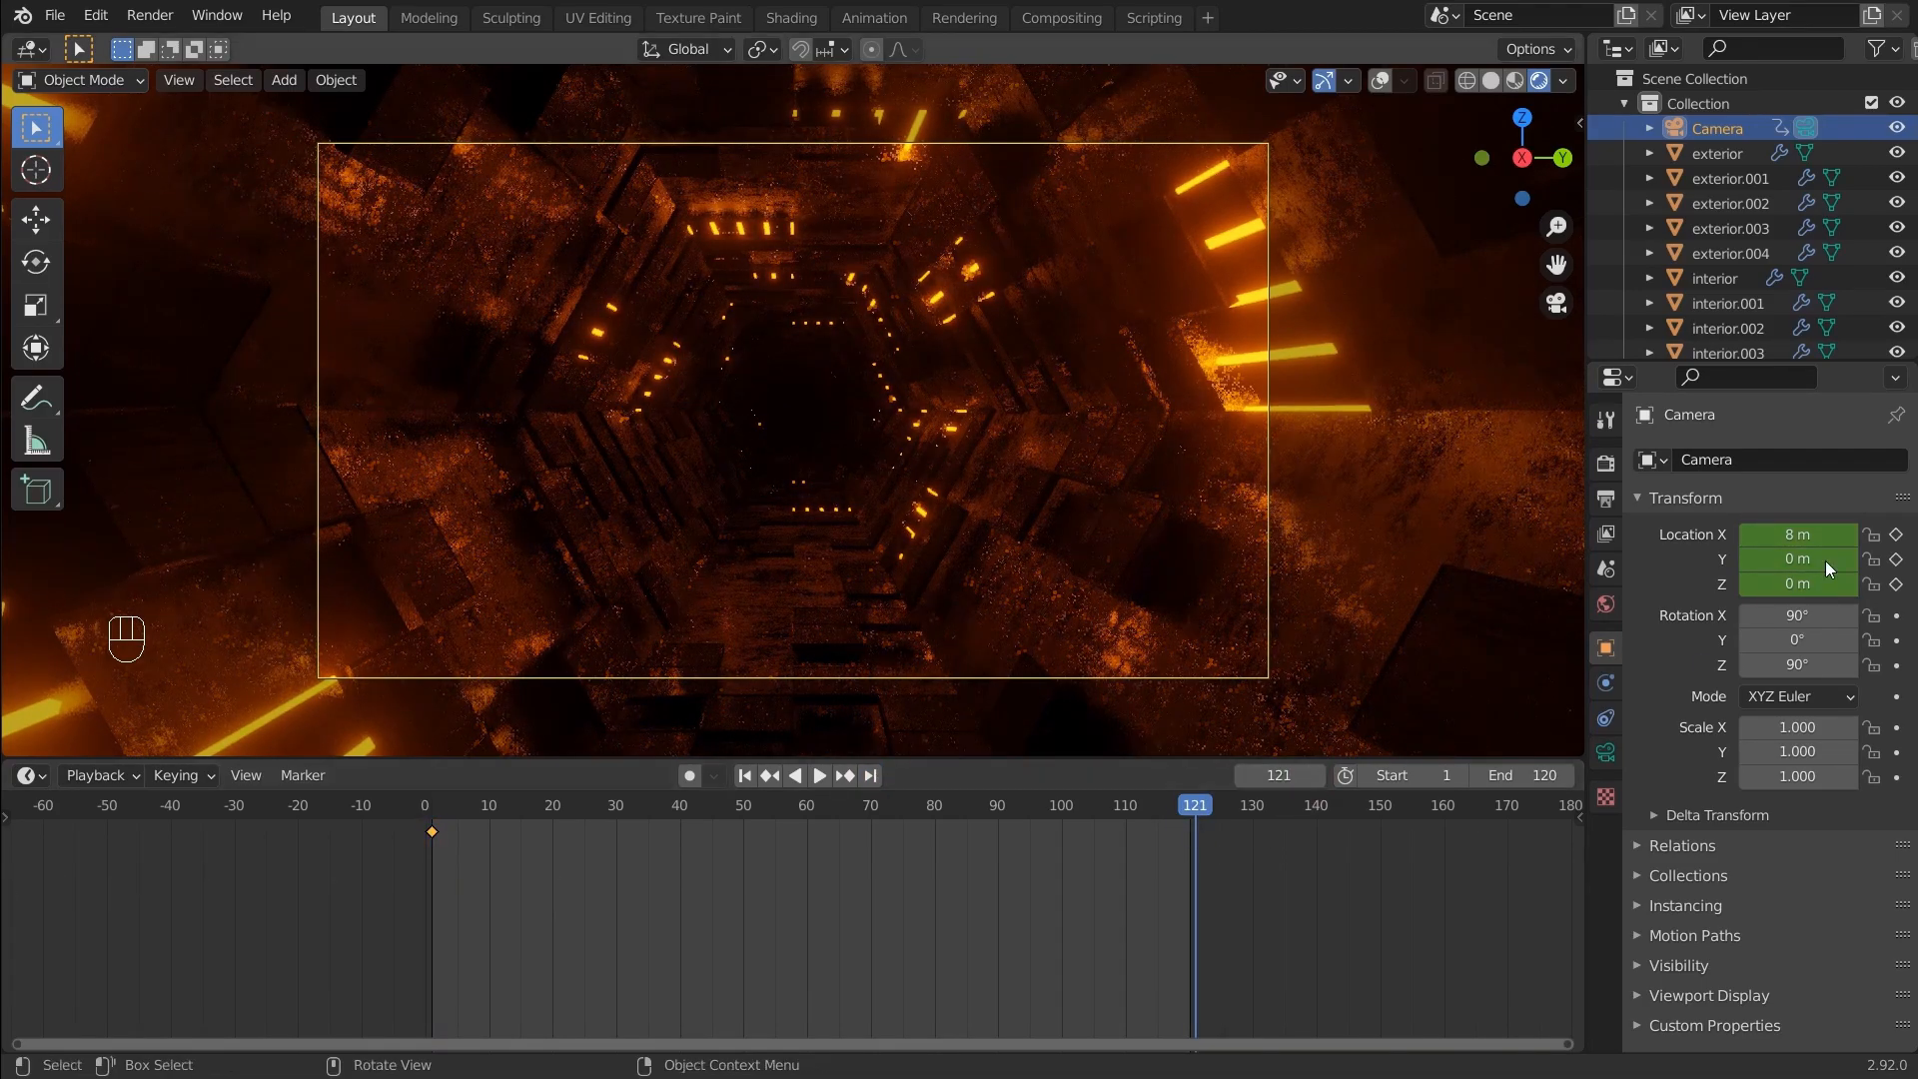
click(1796, 531)
text(-8)
key(Return)
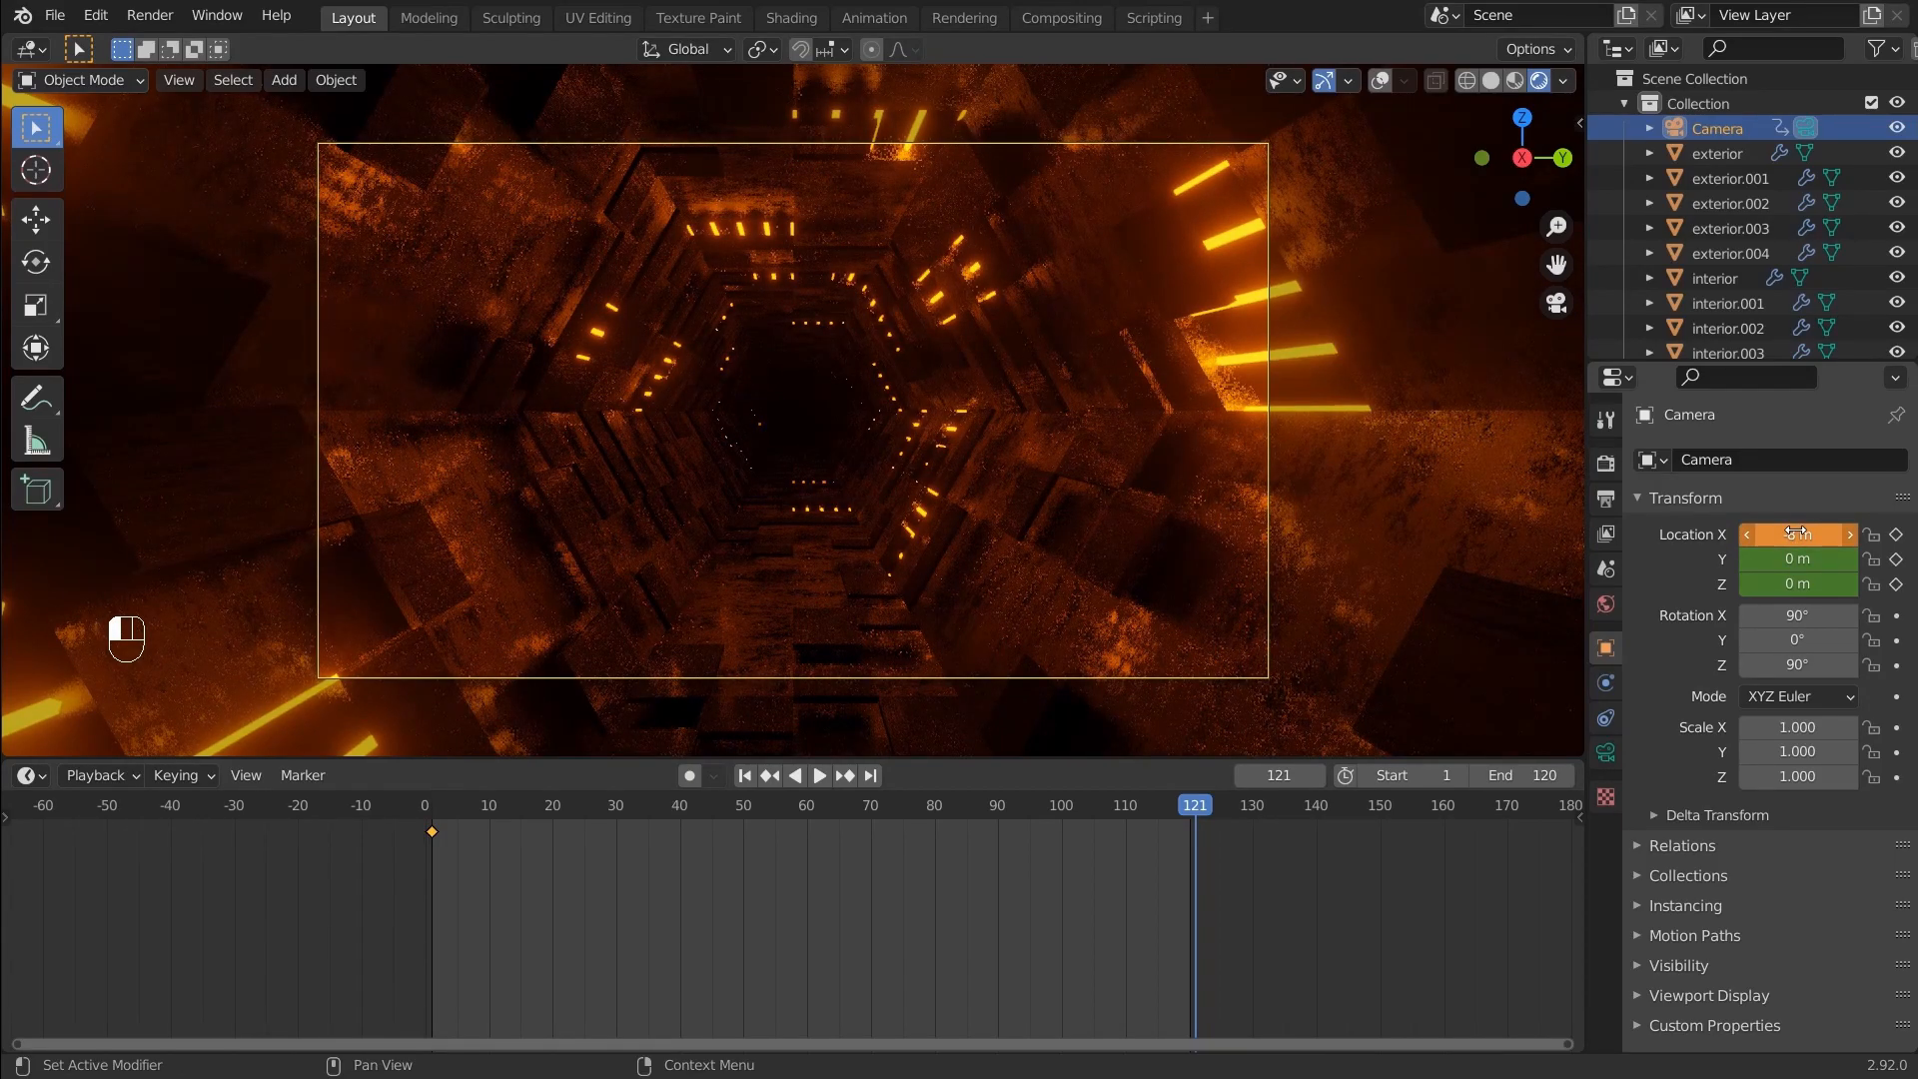
key(i)
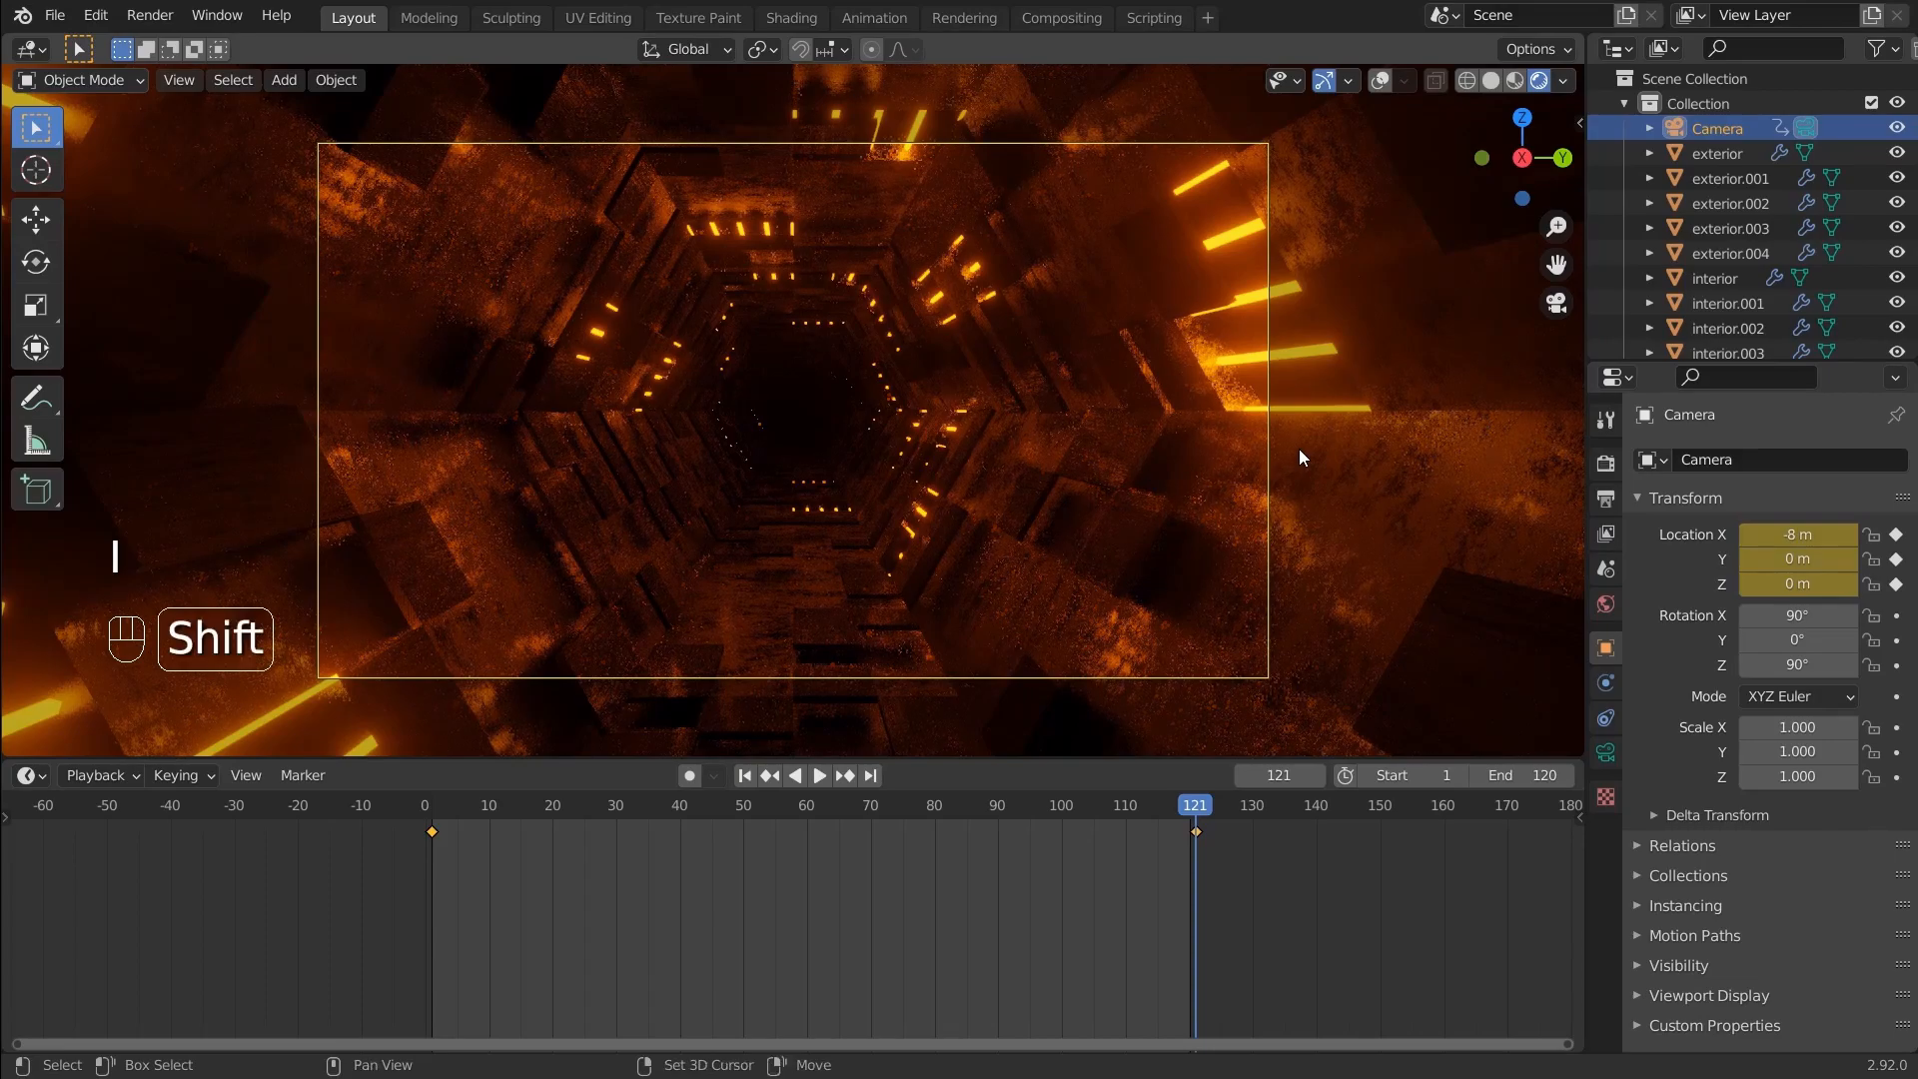
Preview the camera animation from the first frame and set the keyframe interpolation to Linear
key(shift+Left)
key(shift+space)
key(shift+space)
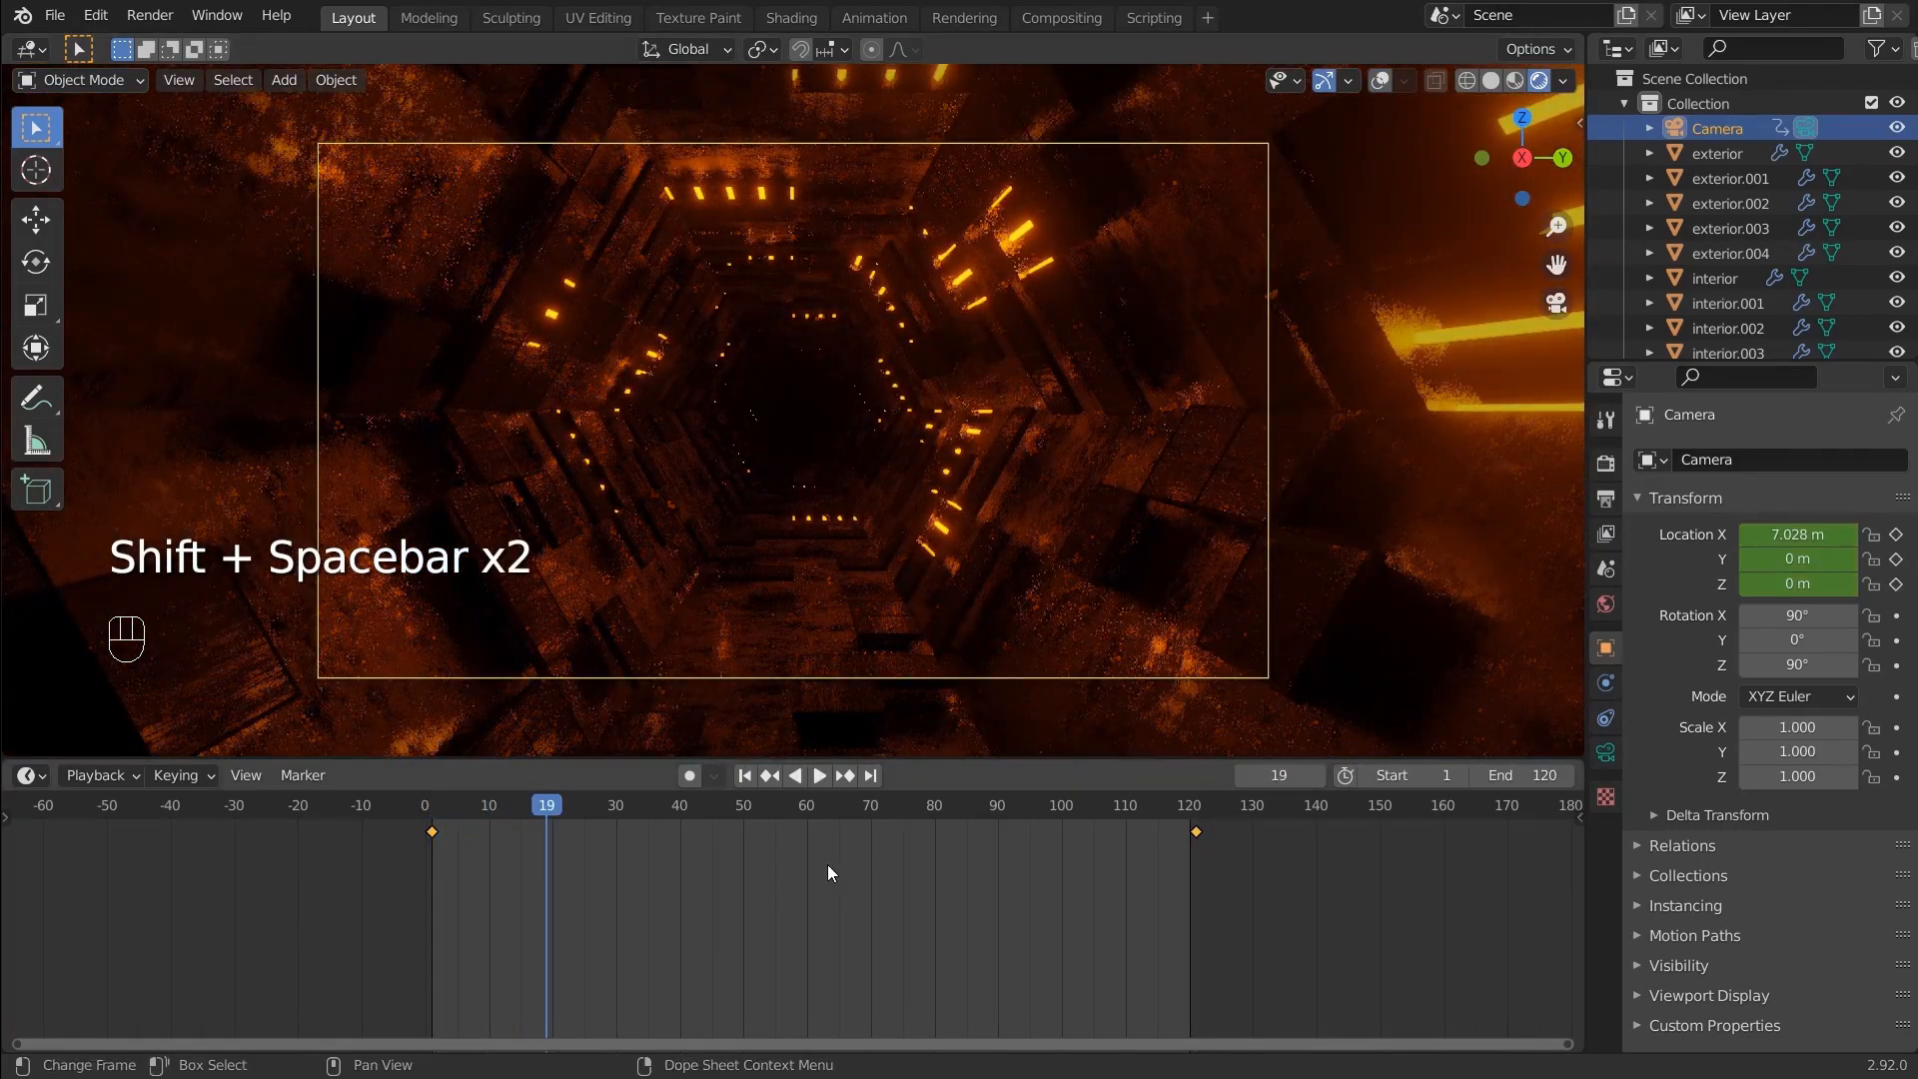
key(t)
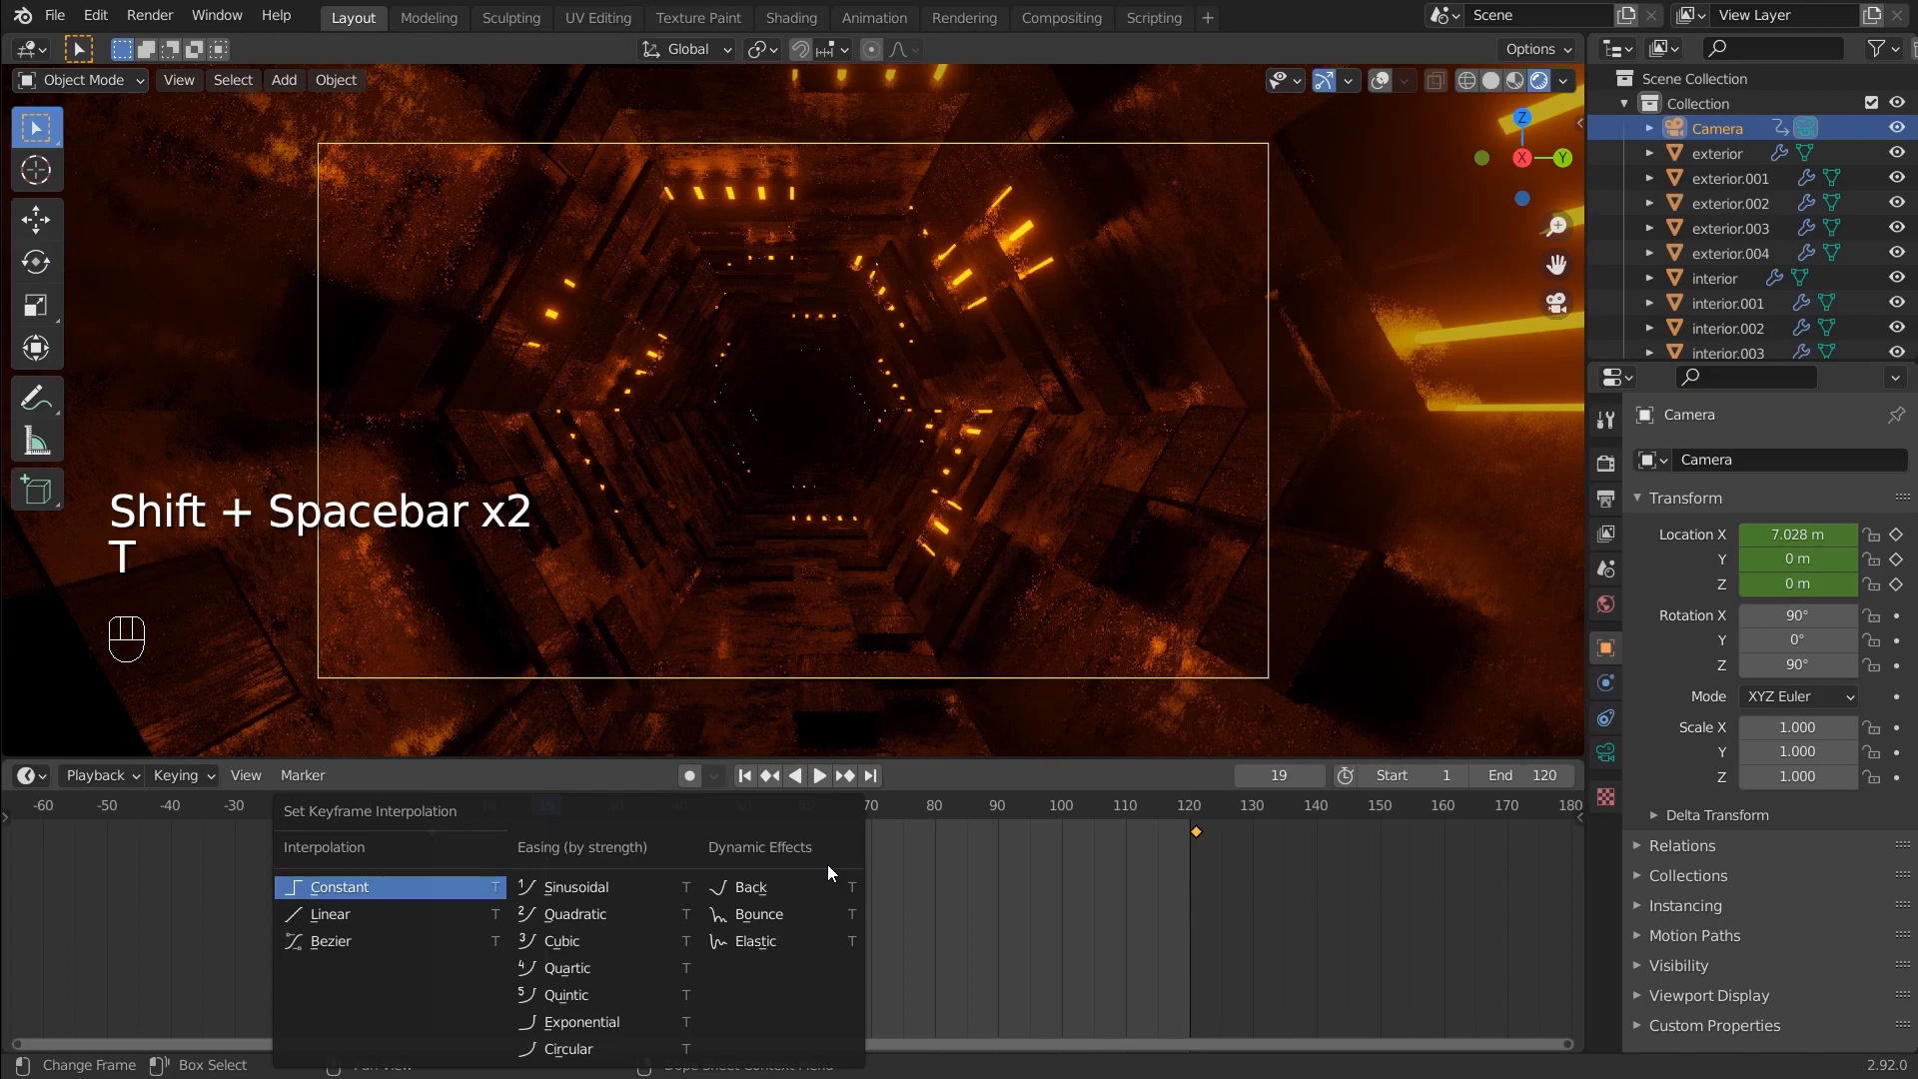
click(363, 914)
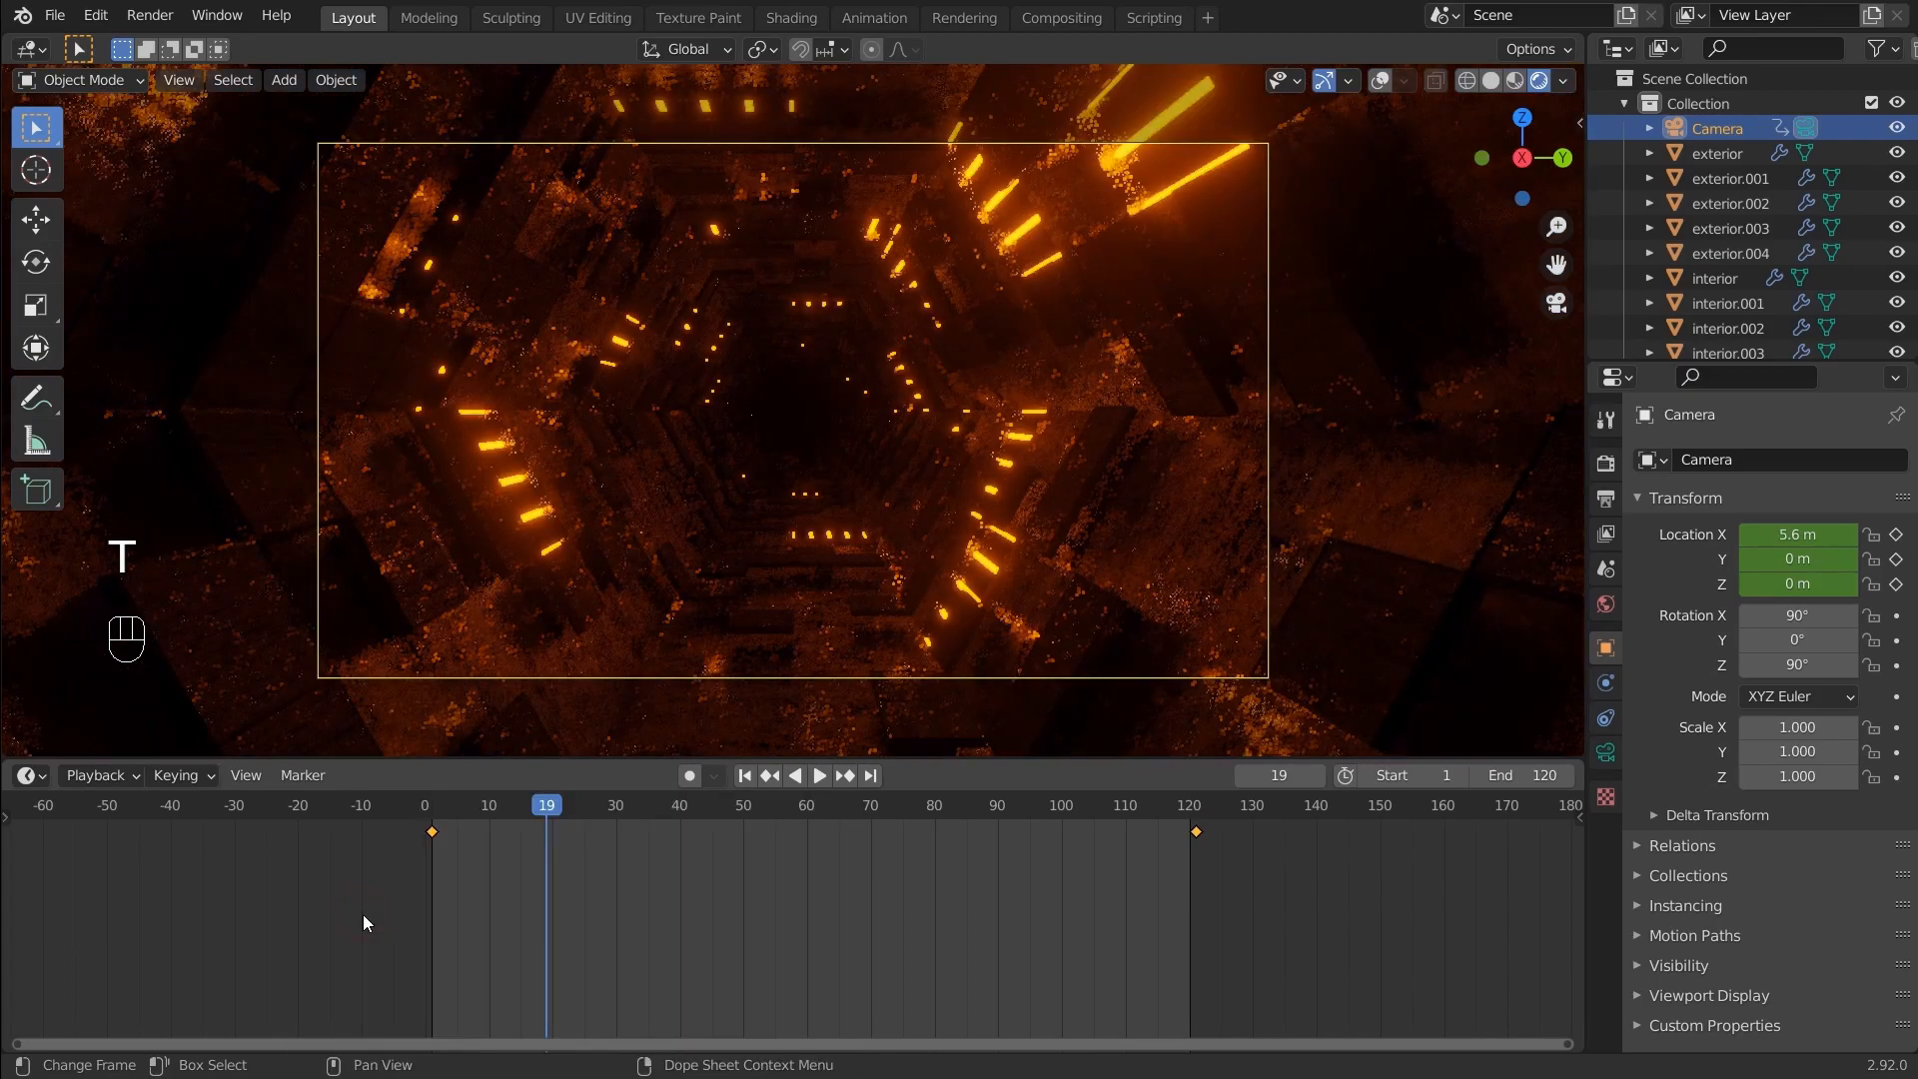
Play the camera animation from frame 1 in Solid shading, then rewind it and return to Rendered shading
click(744, 777)
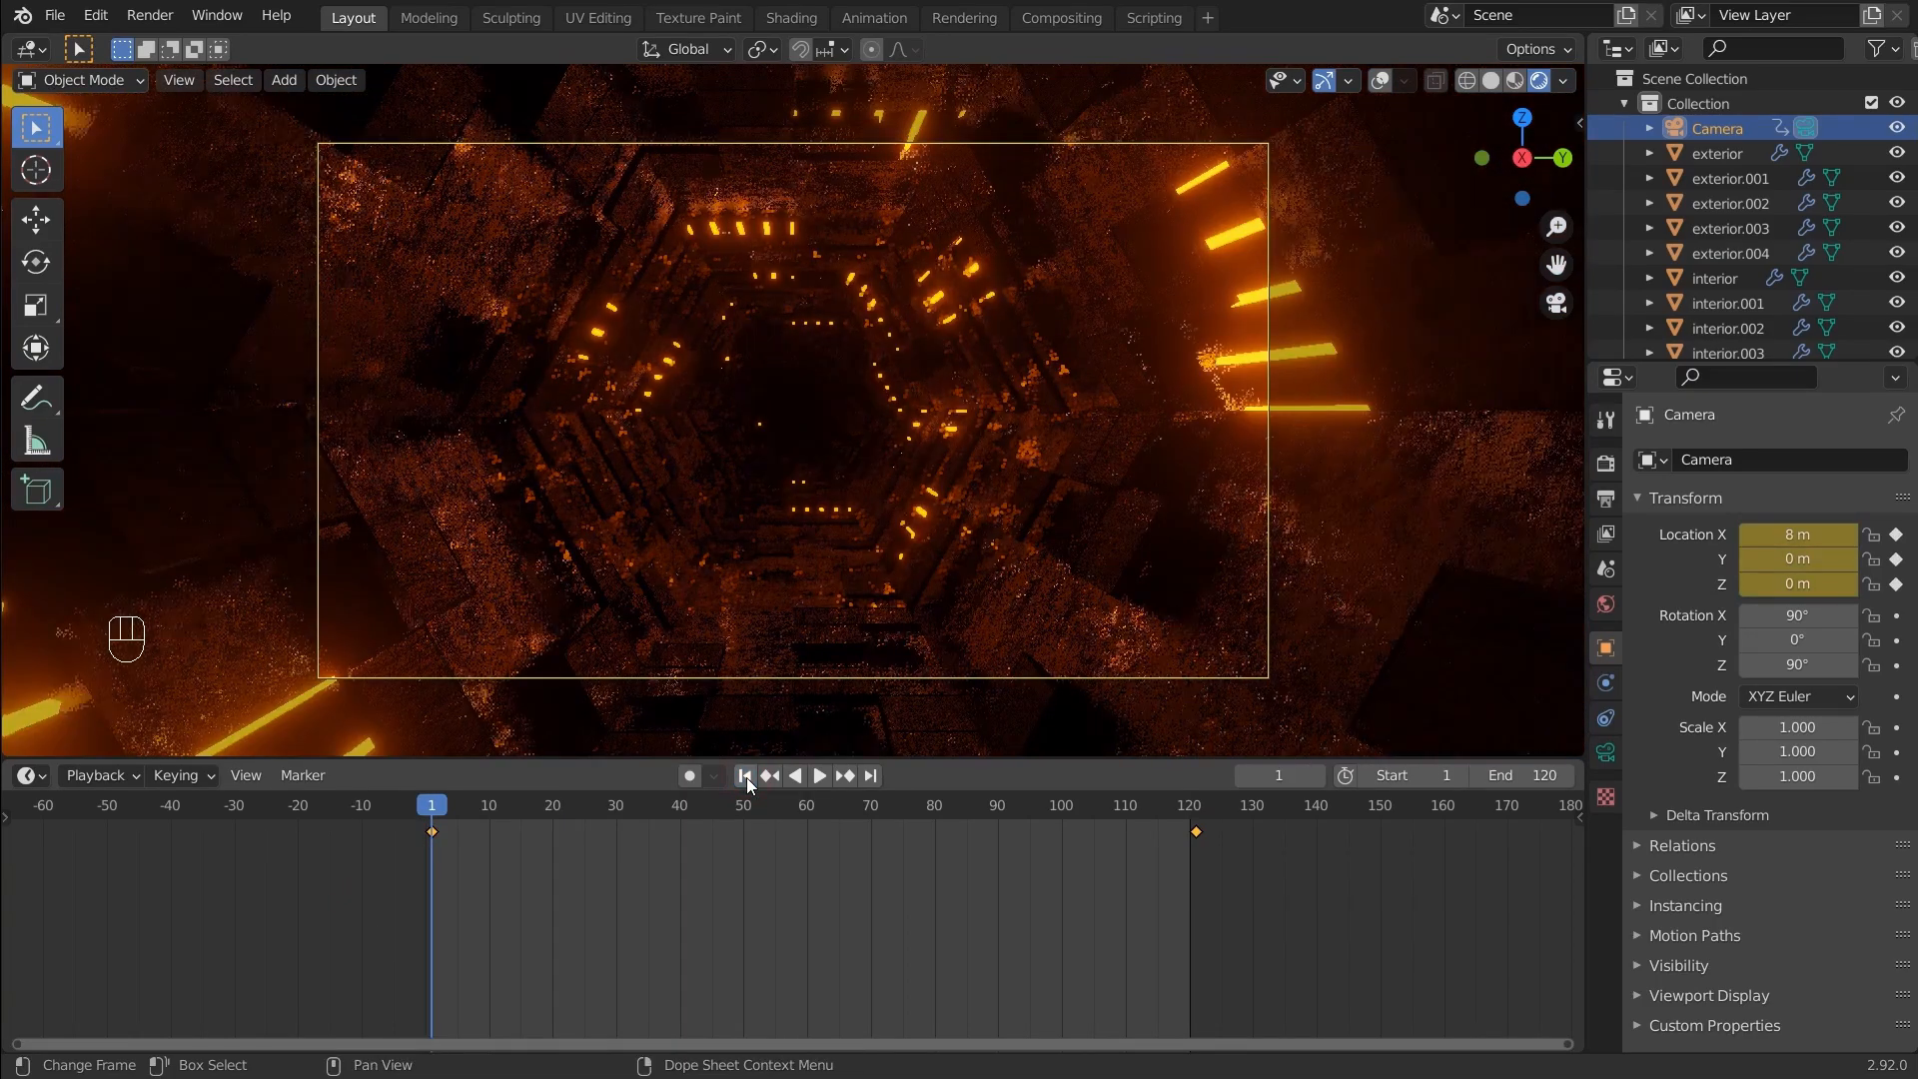
click(1491, 81)
key(shift+space)
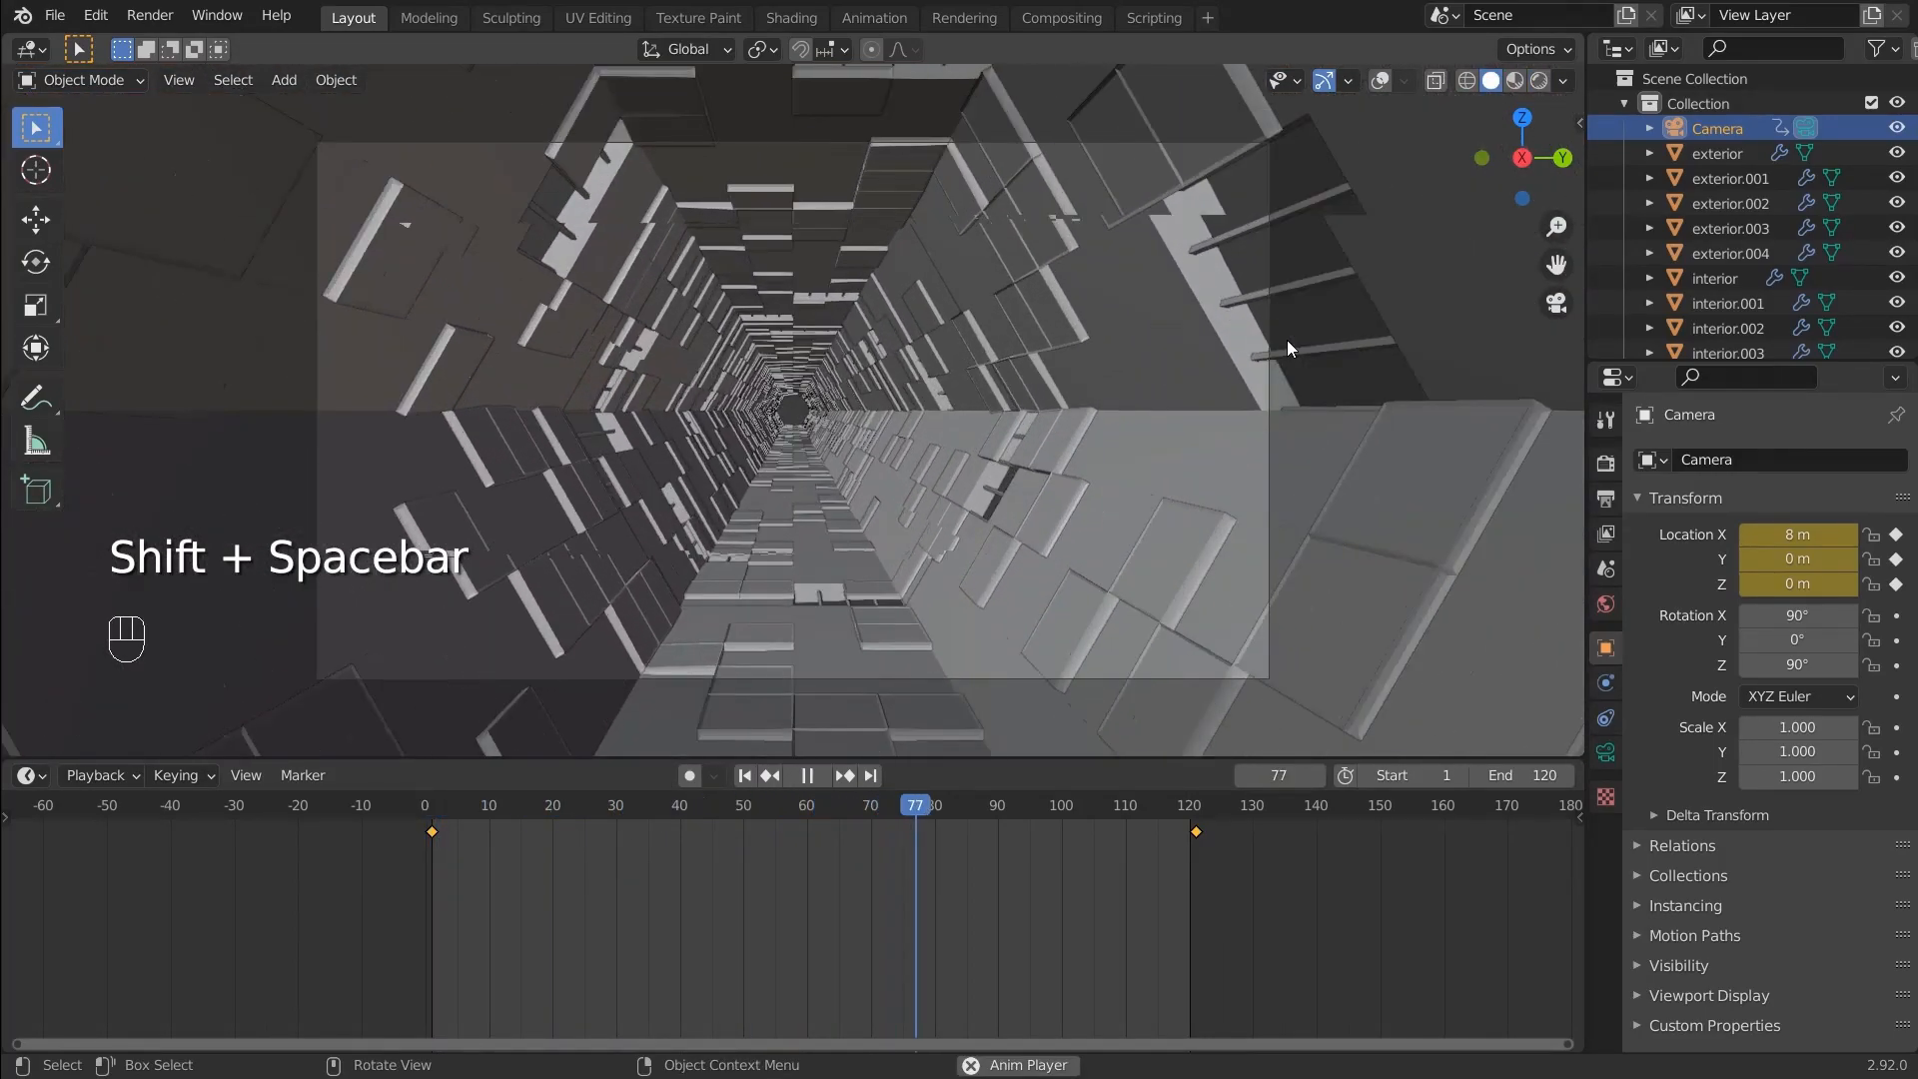
key(shift+space)
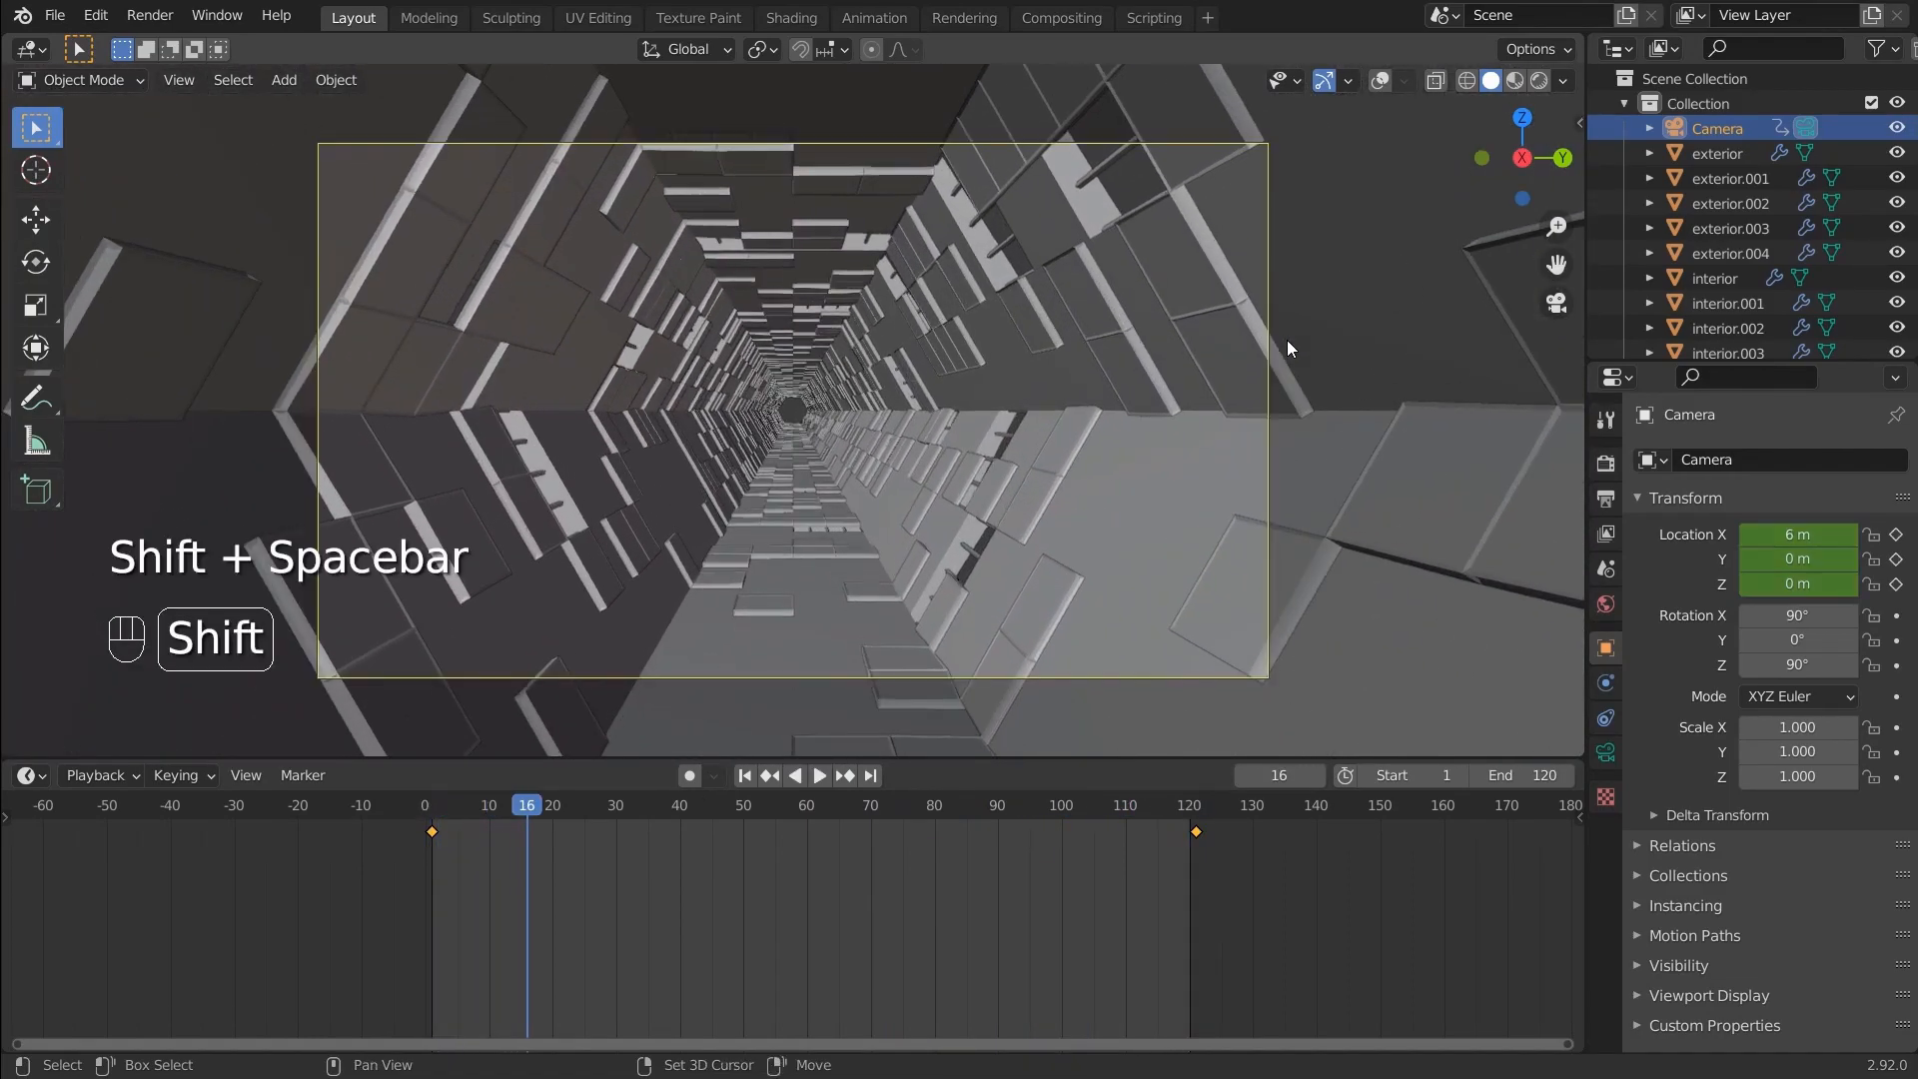
key(shift+Left)
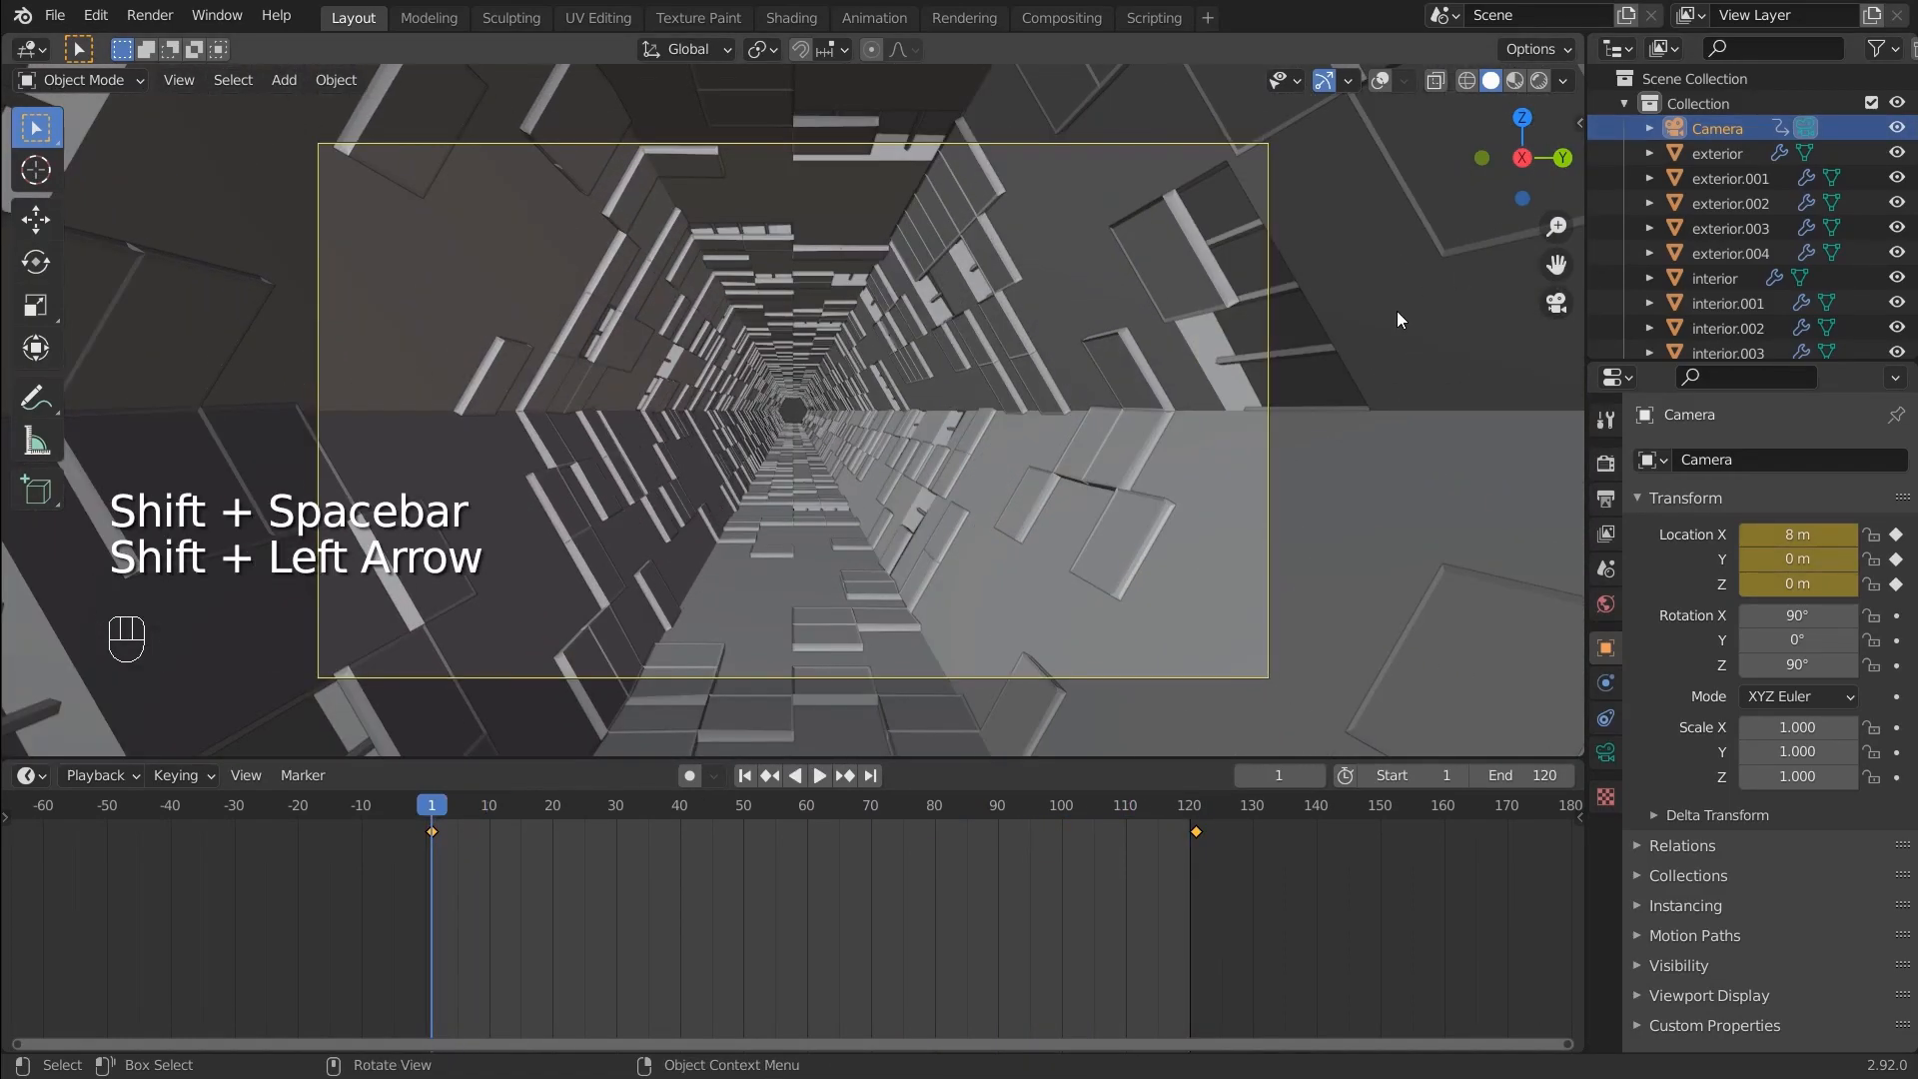
click(1538, 80)
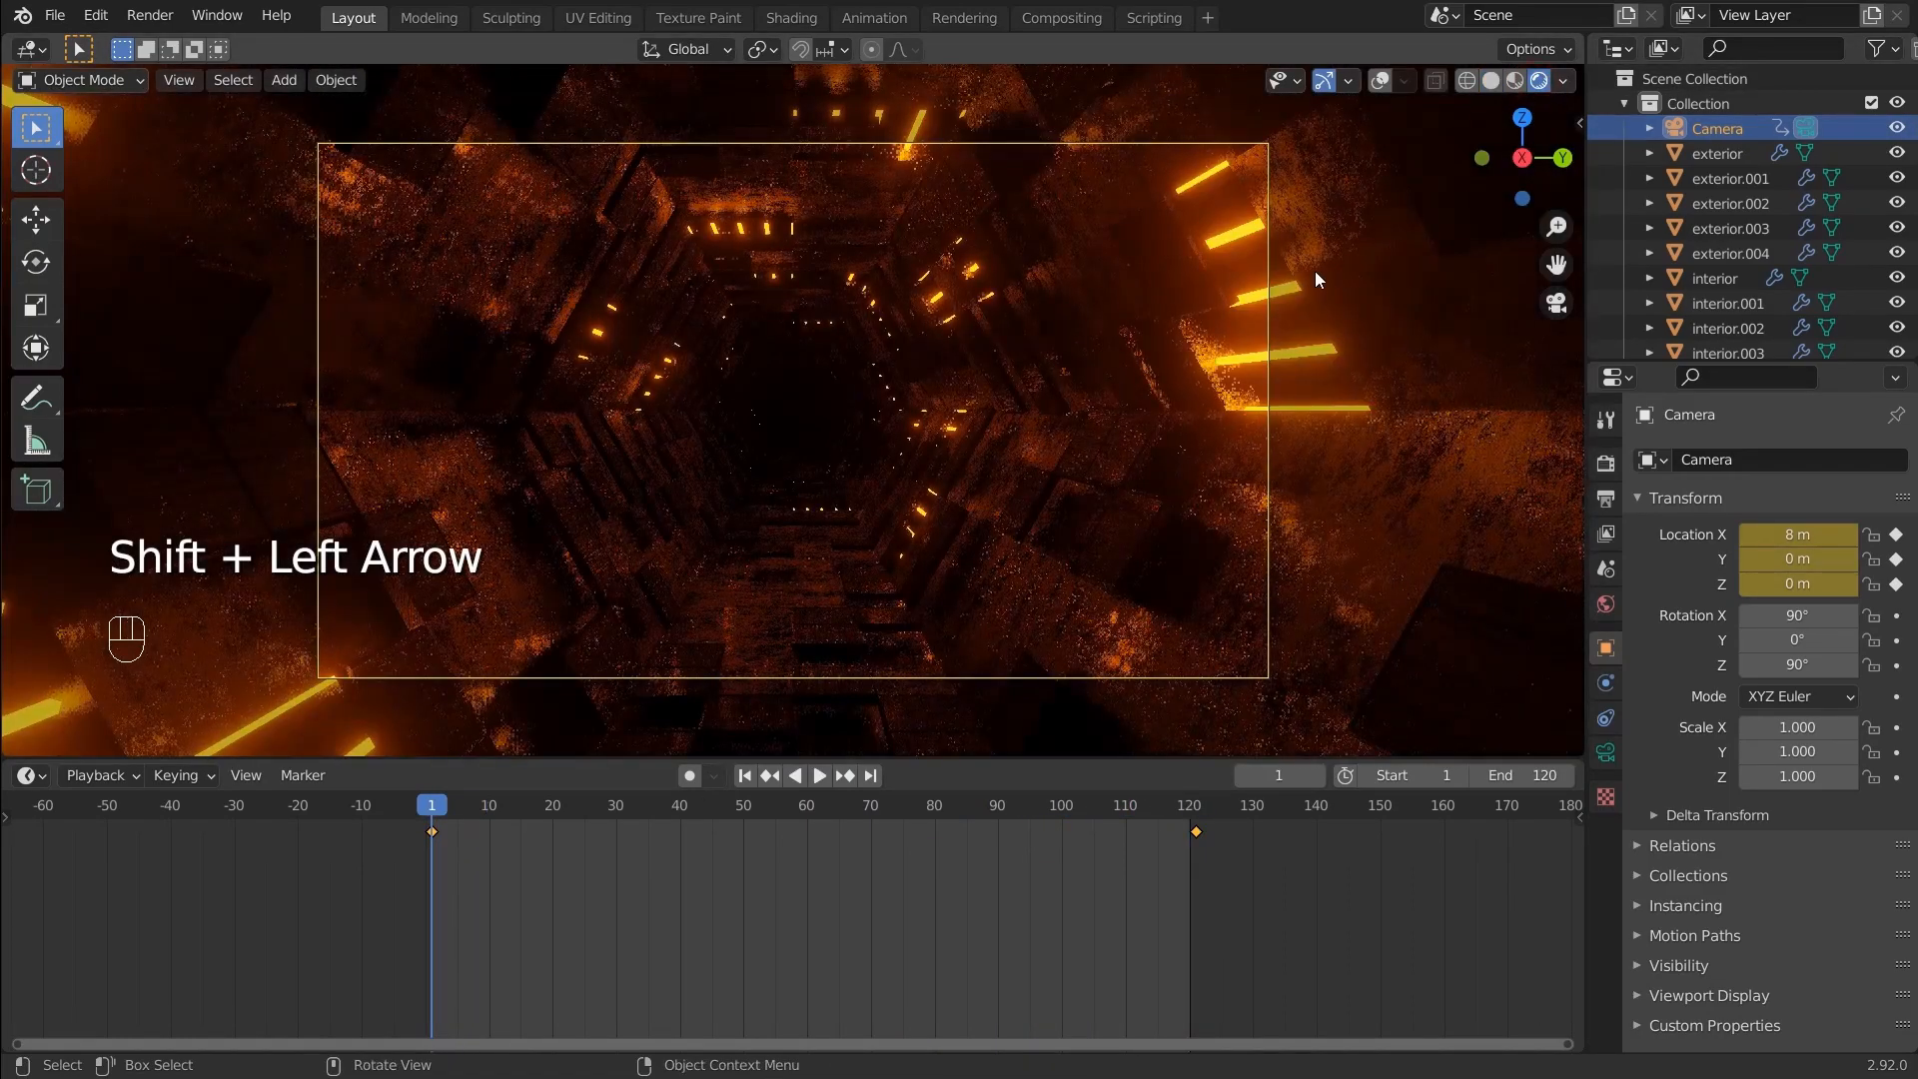
Check the loop between the last and first frames, finishing at frame 120, and save the file
click(869, 778)
key(Left)
key(Right)
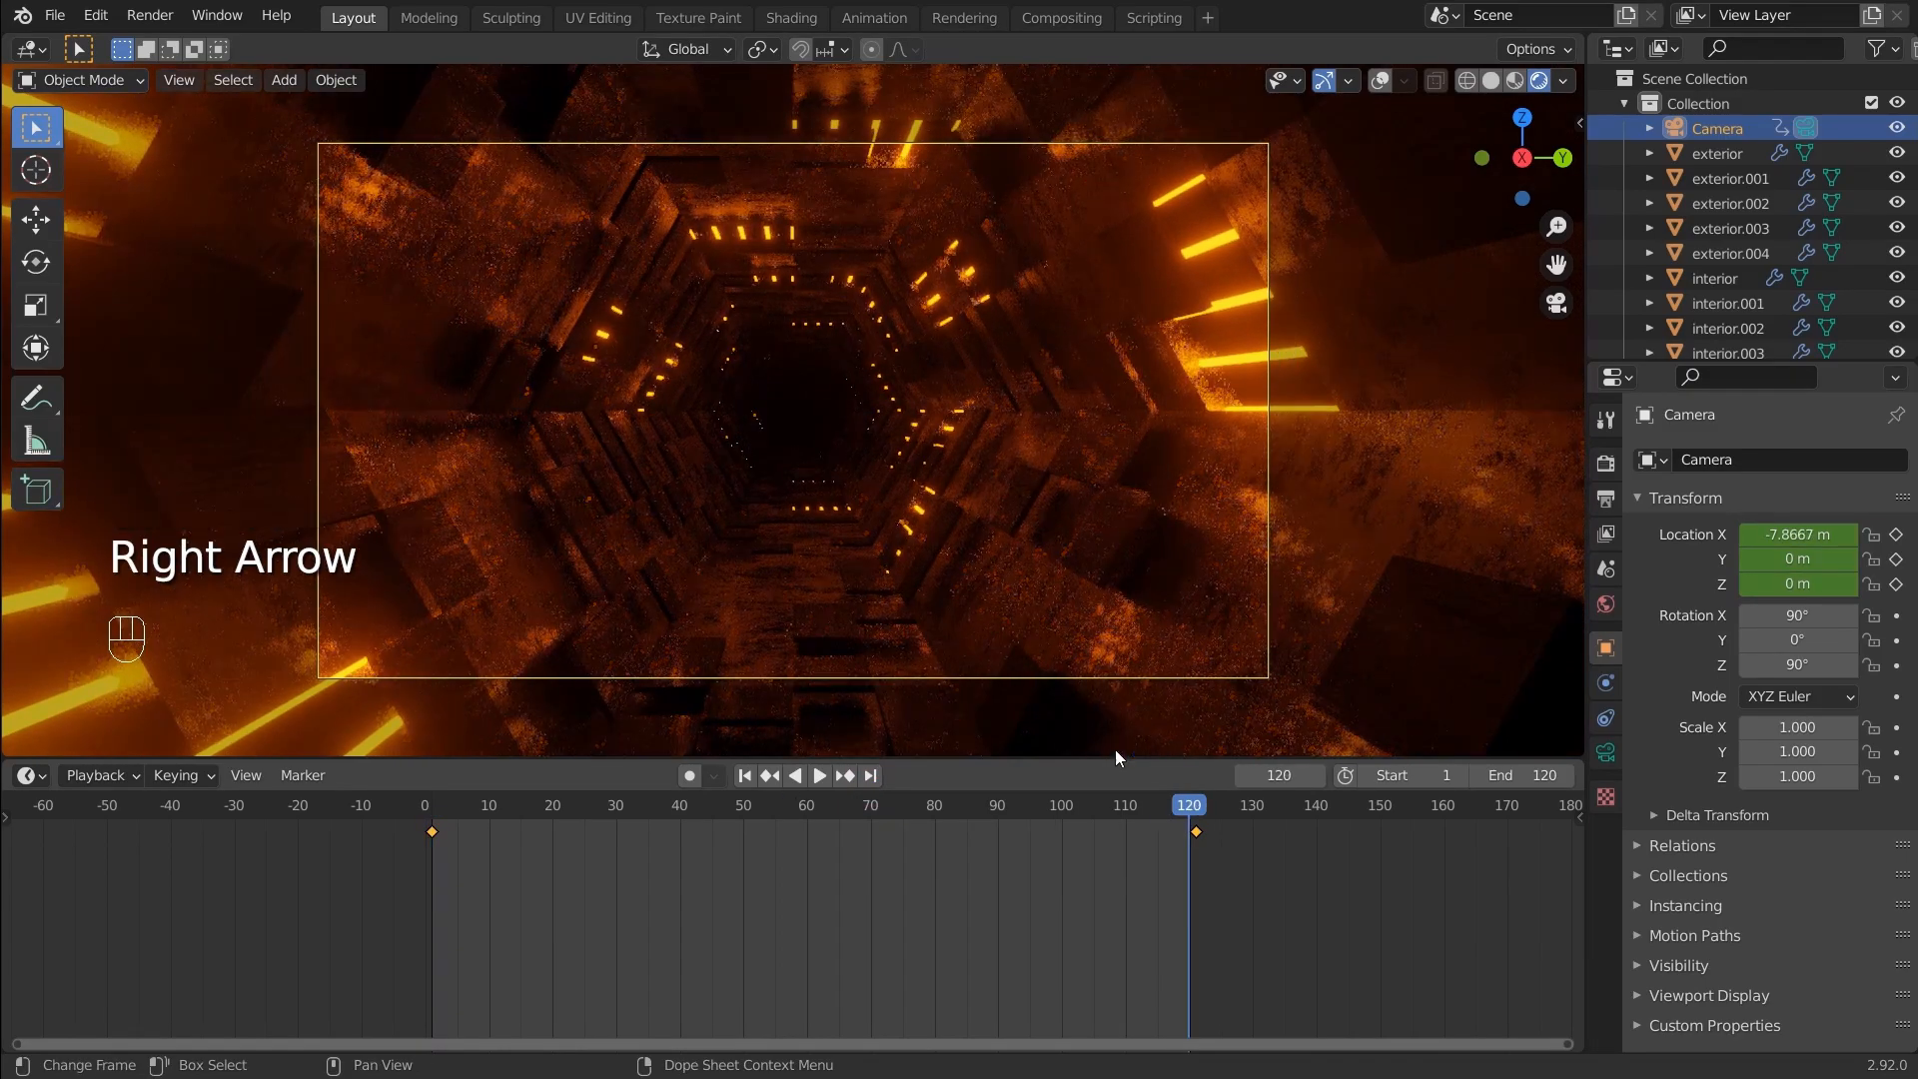
key(ctrl+s)
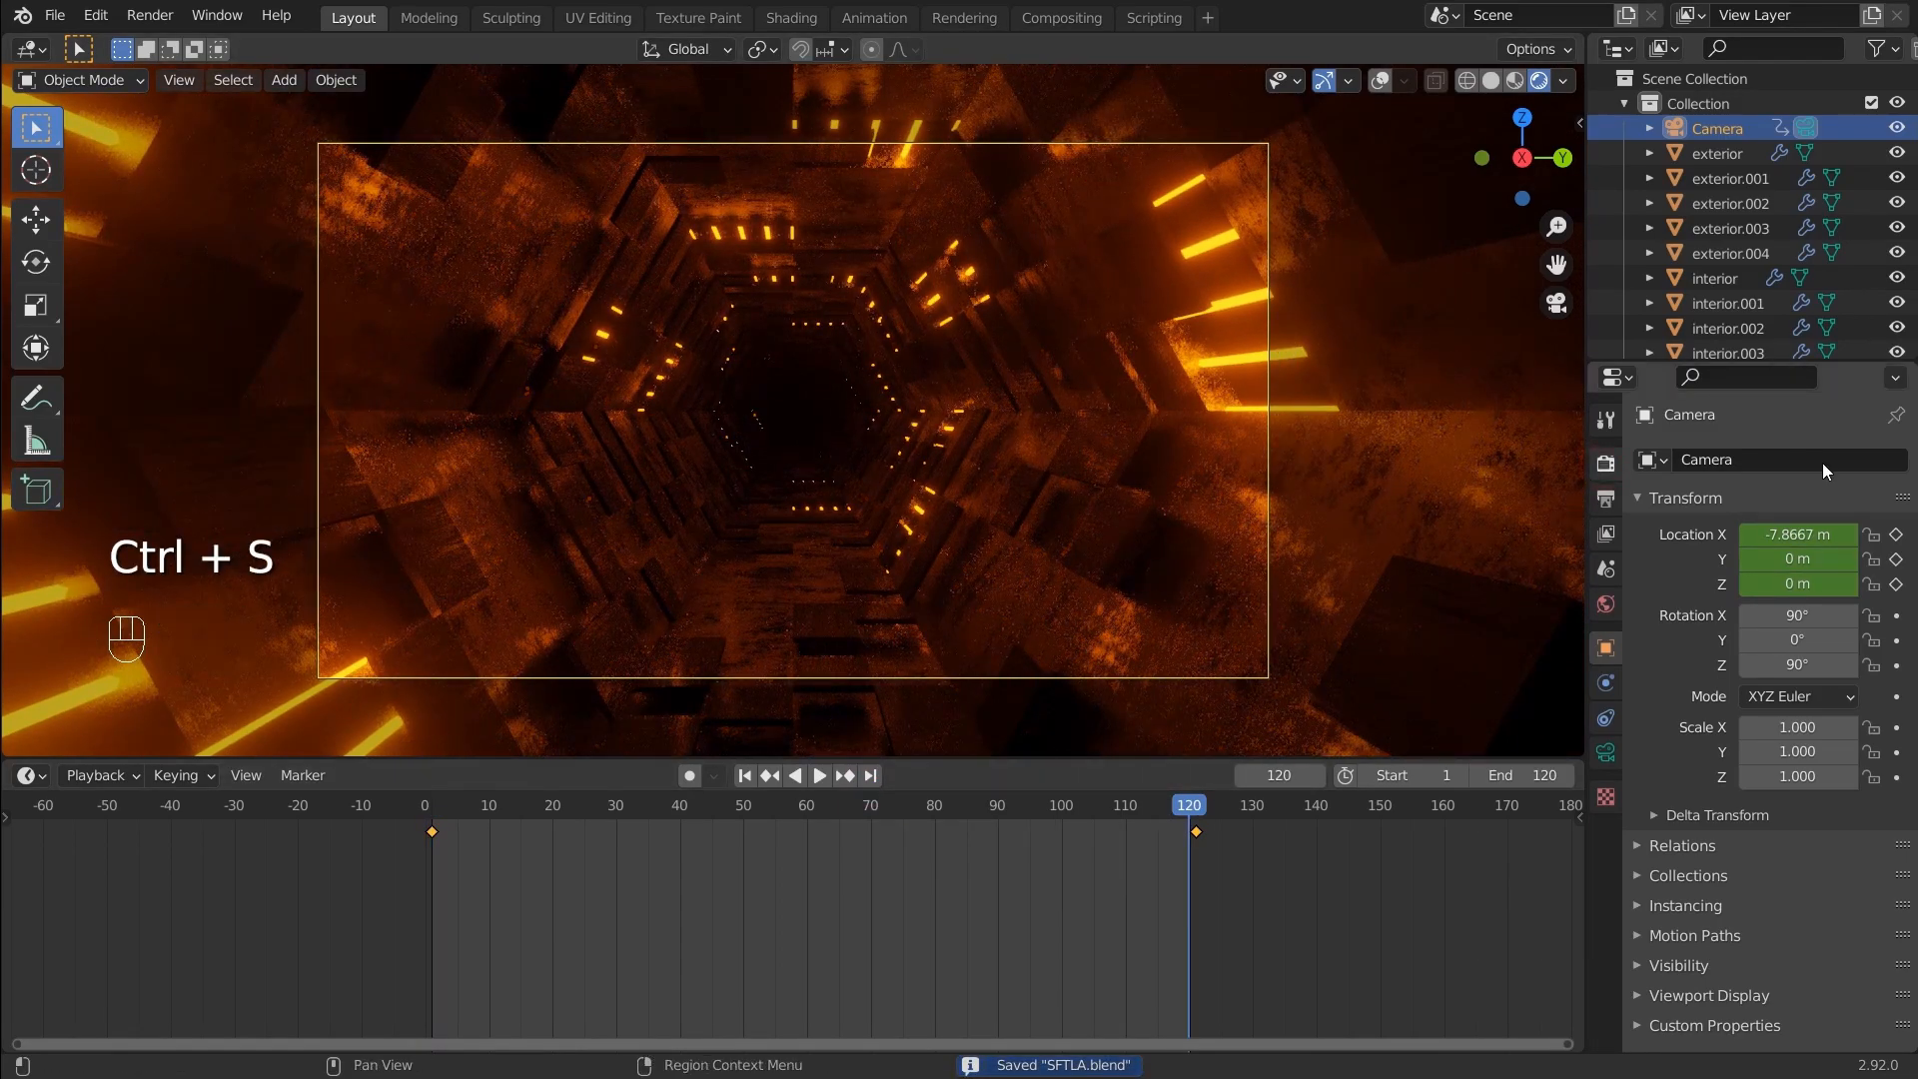
Set the render output path to a file named 1seg in the project folder
click(1605, 463)
click(1605, 498)
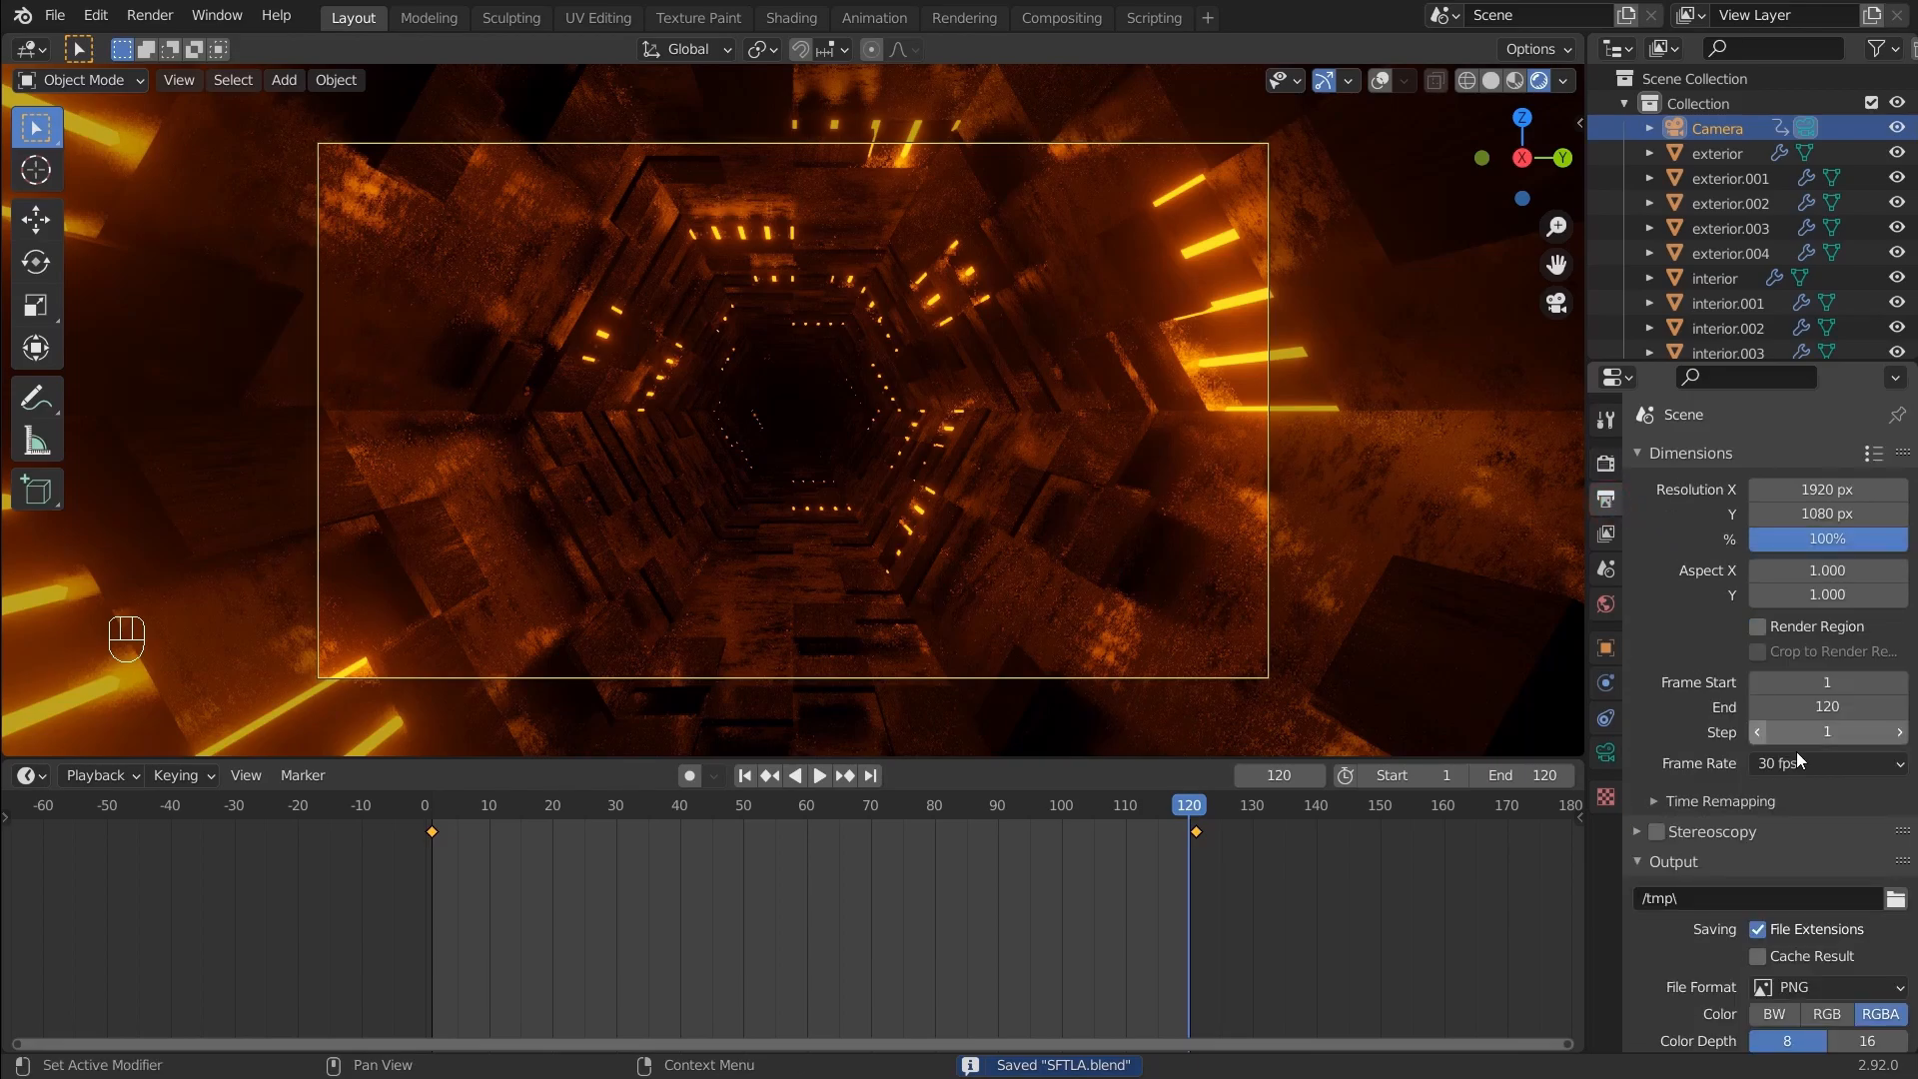
click(1896, 899)
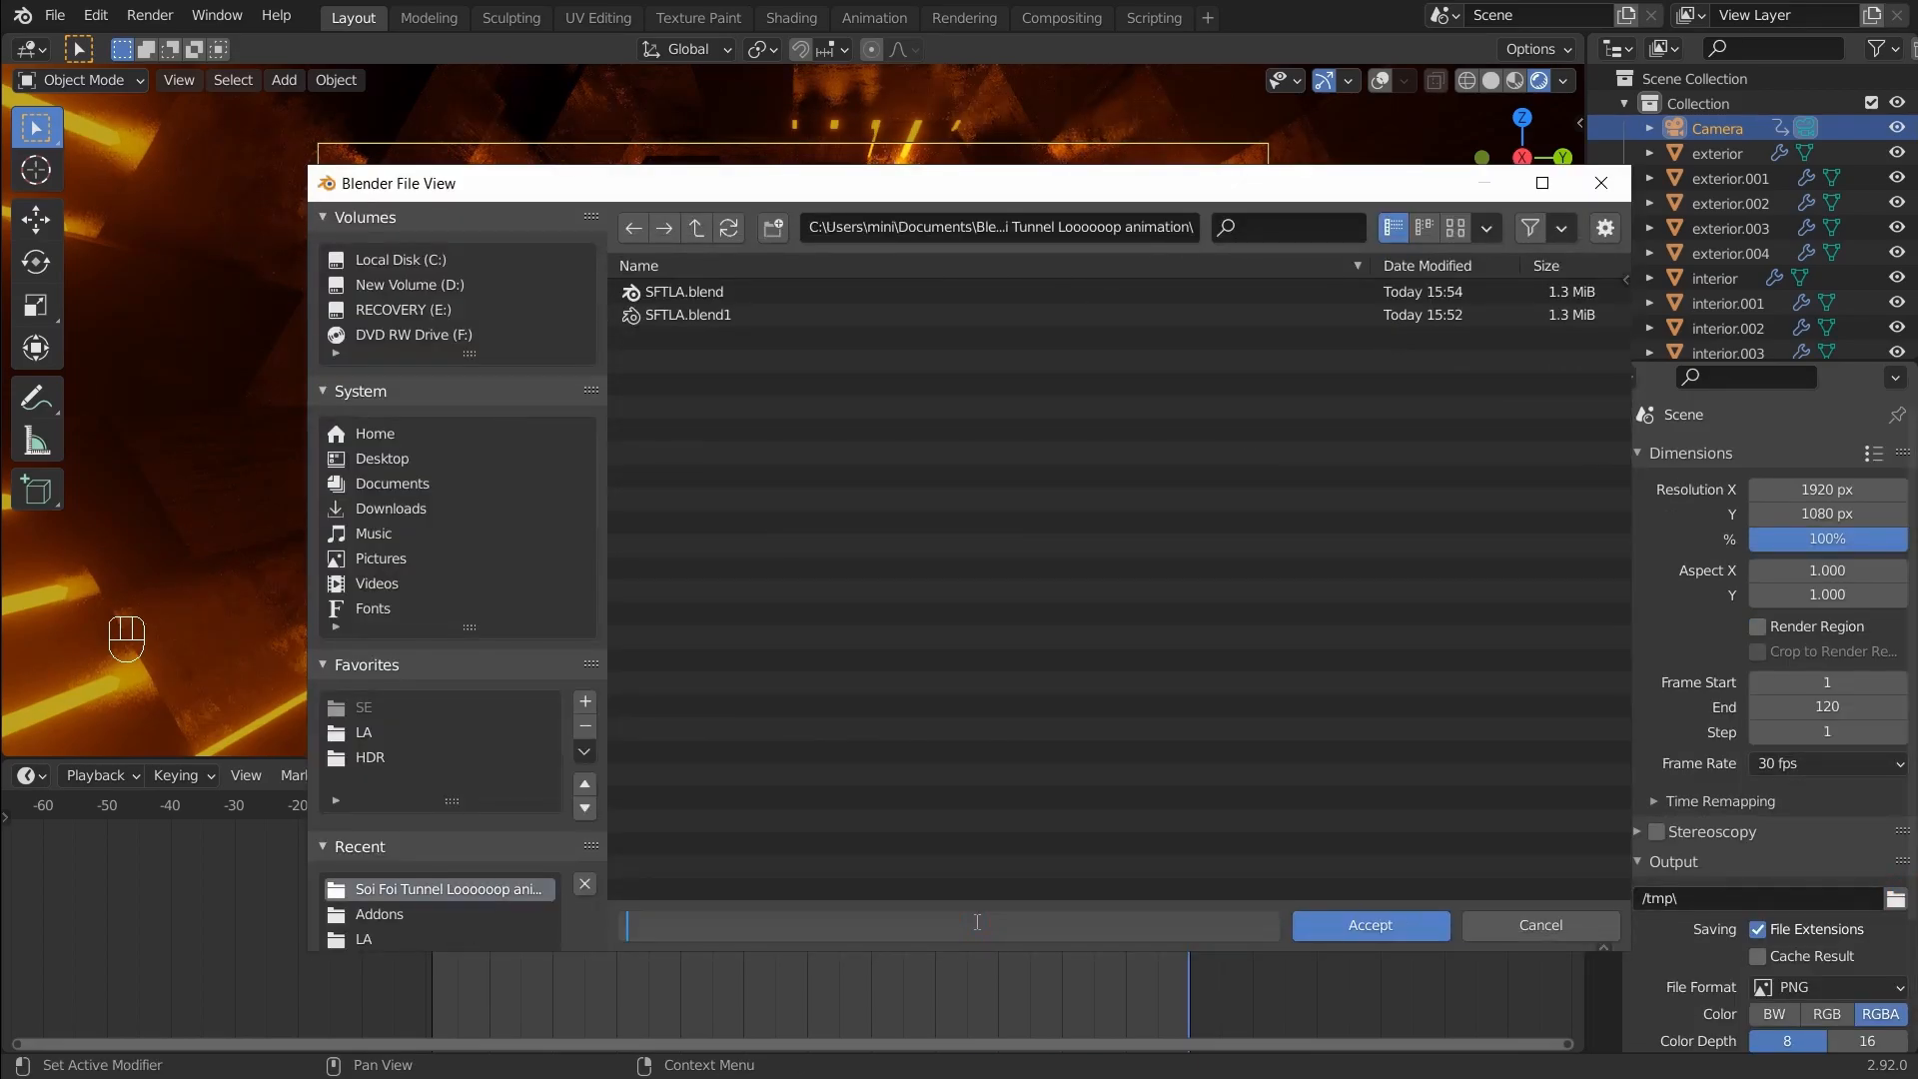
click(1340, 925)
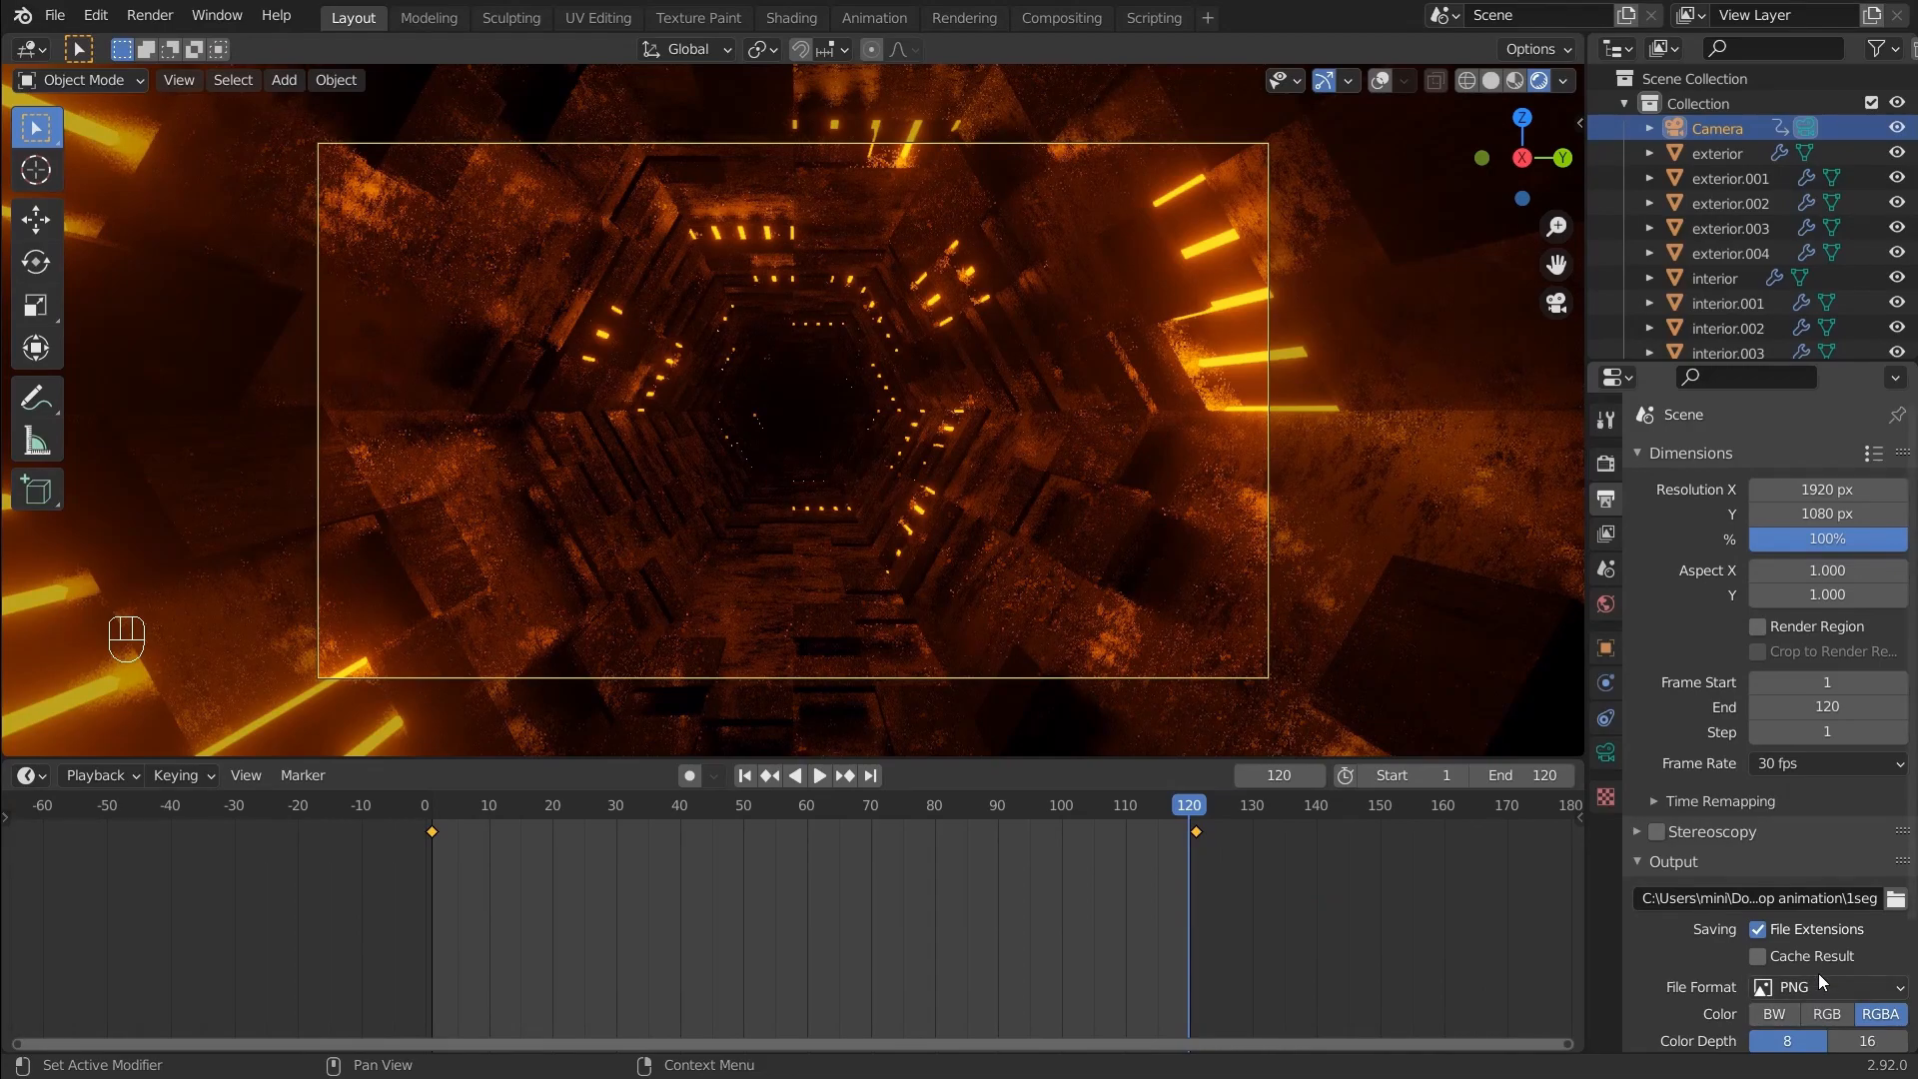
Change the render output's file format to FFmpeg Video
scroll(1818, 973, down, 3)
scroll(1829, 950, down, 1)
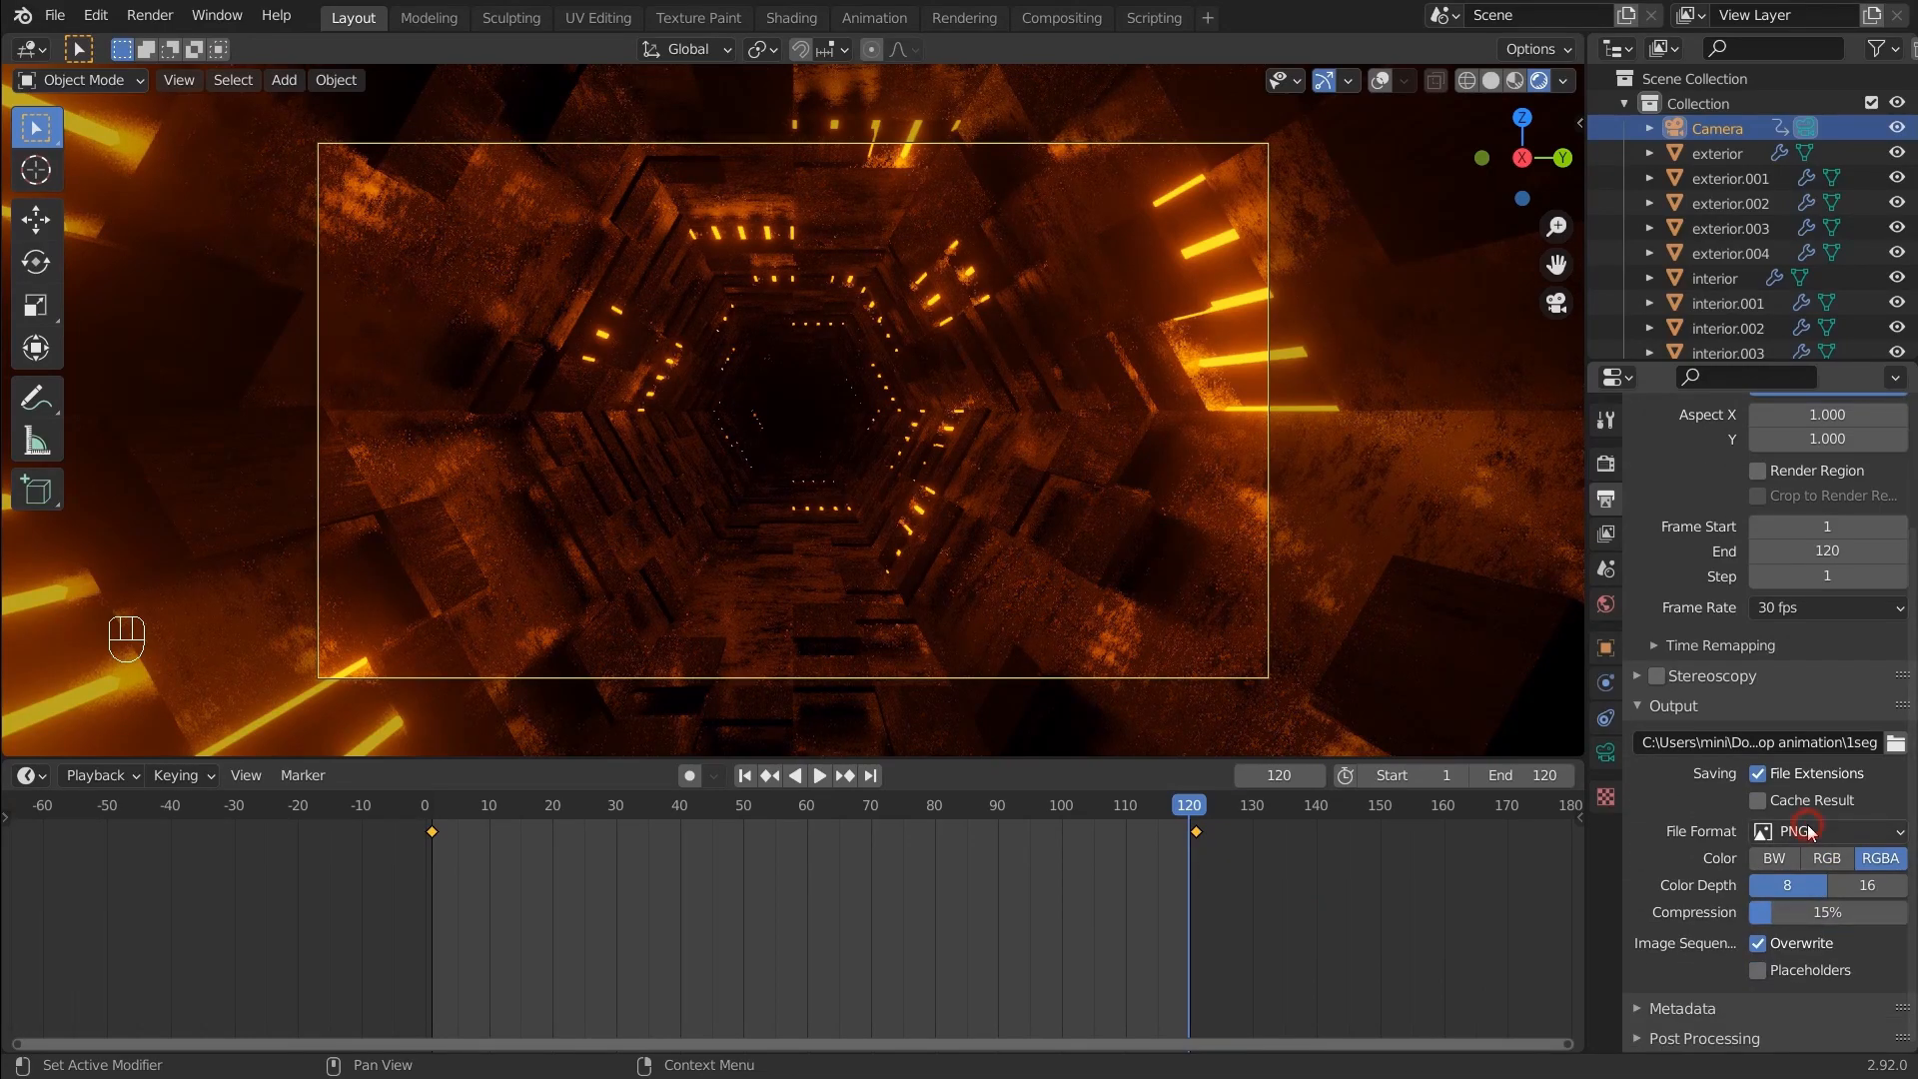
click(1808, 824)
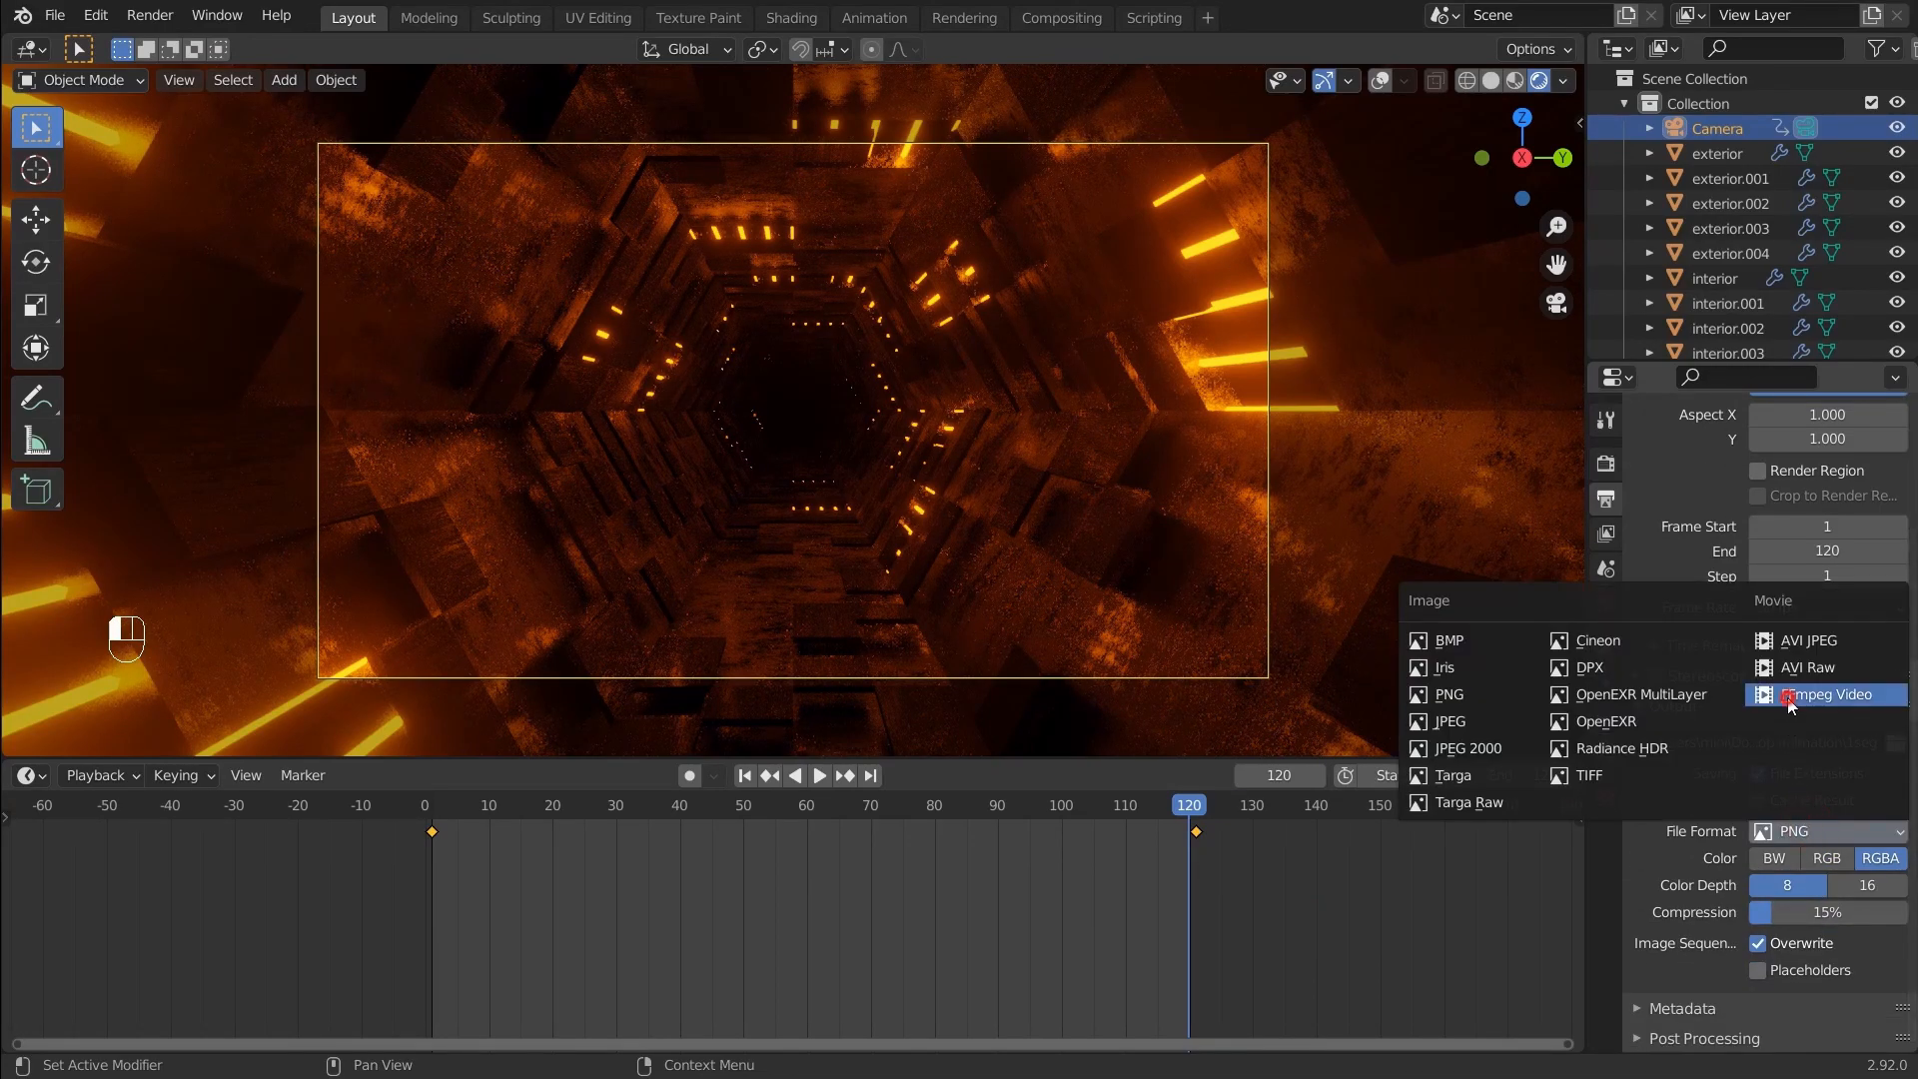
click(1776, 782)
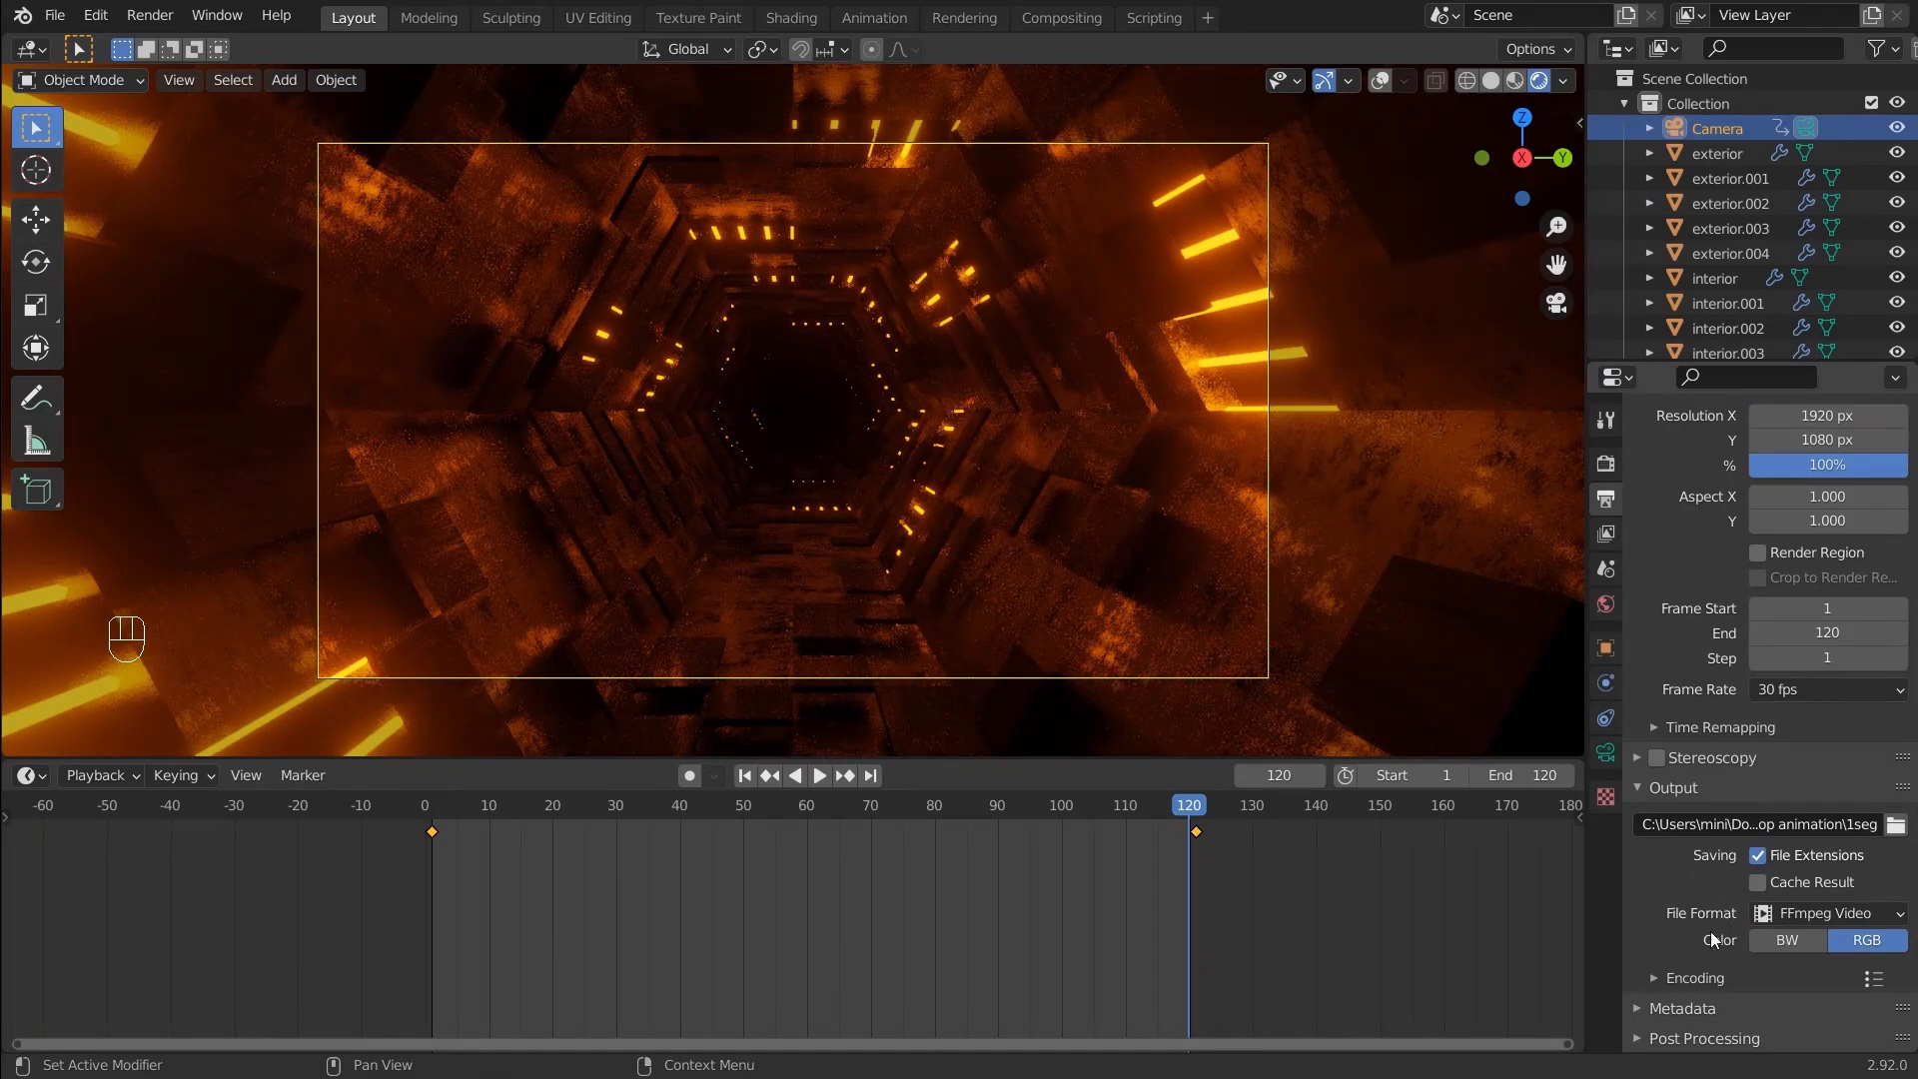
Set the video encoding to the MPEG-4 container with Perceptually Lossless output quality
click(1695, 979)
scroll(1711, 968, down, 3)
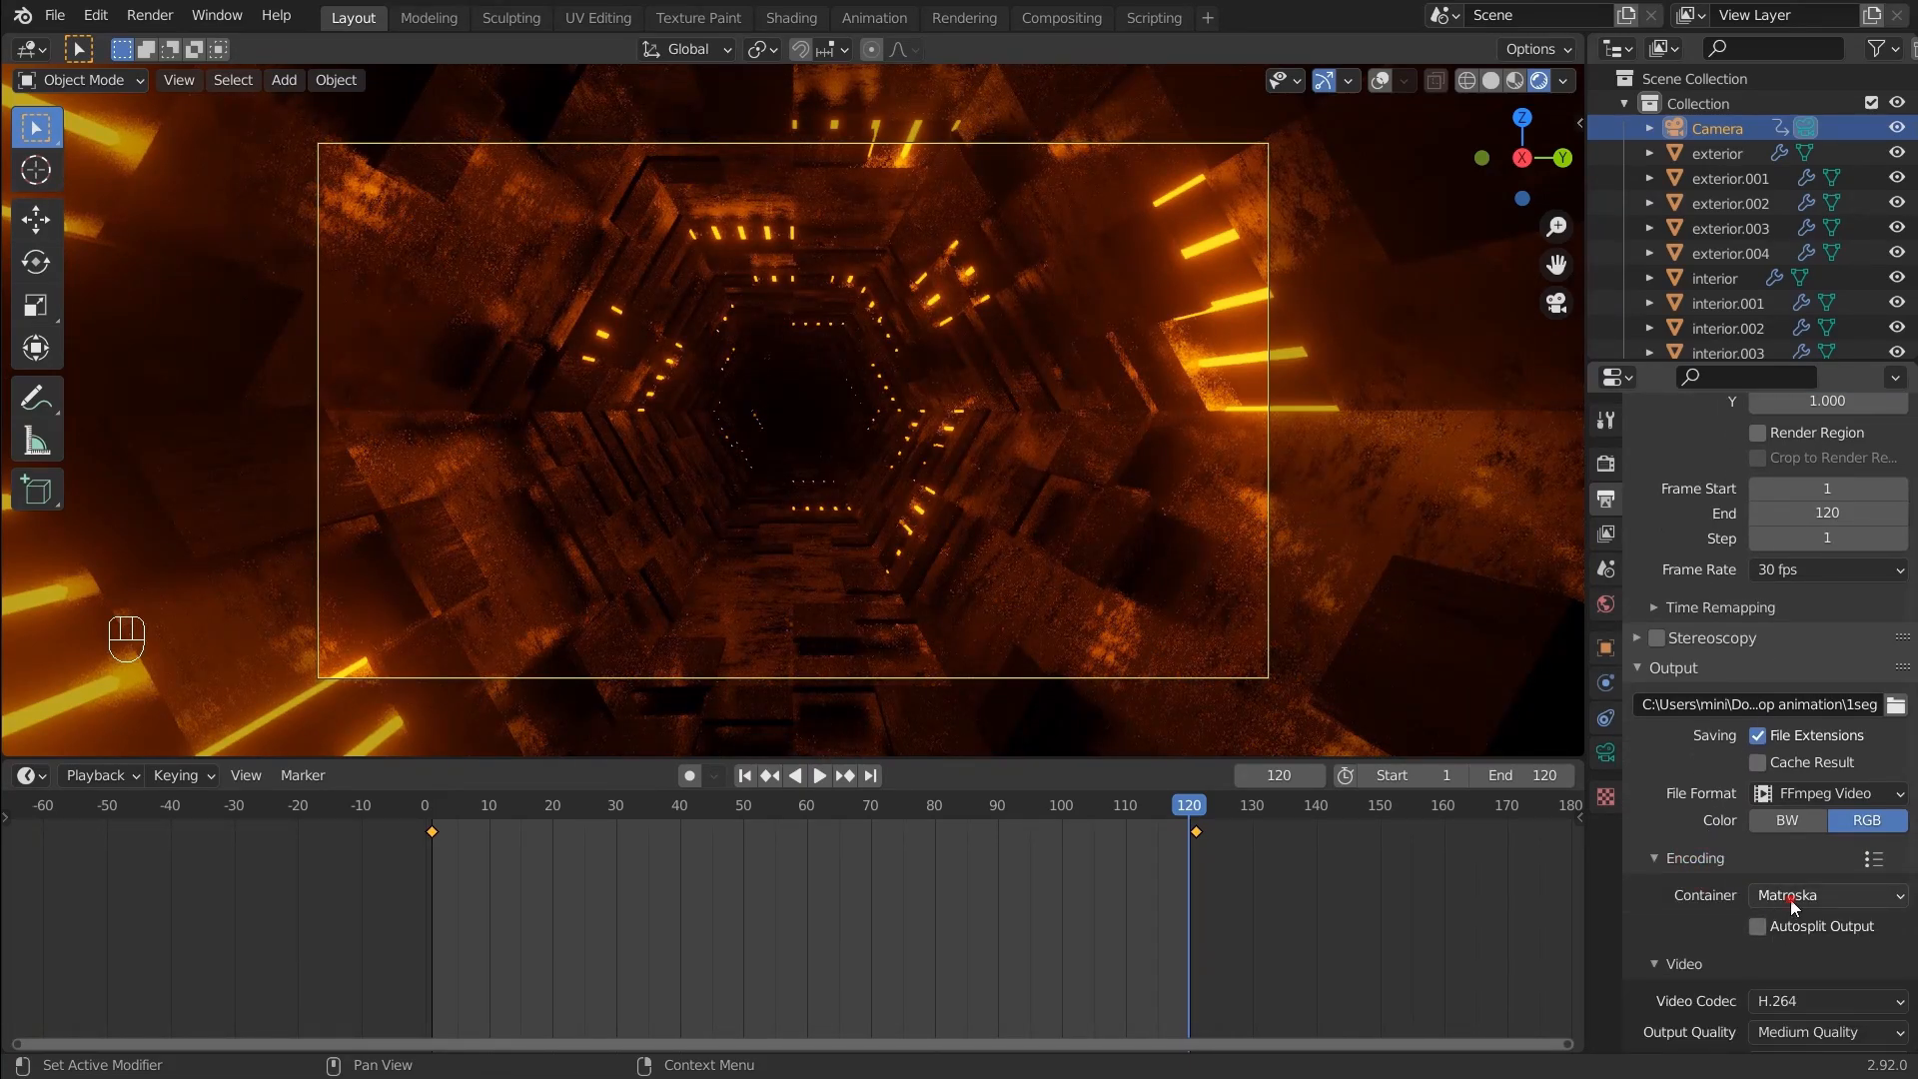
click(1790, 900)
click(1793, 814)
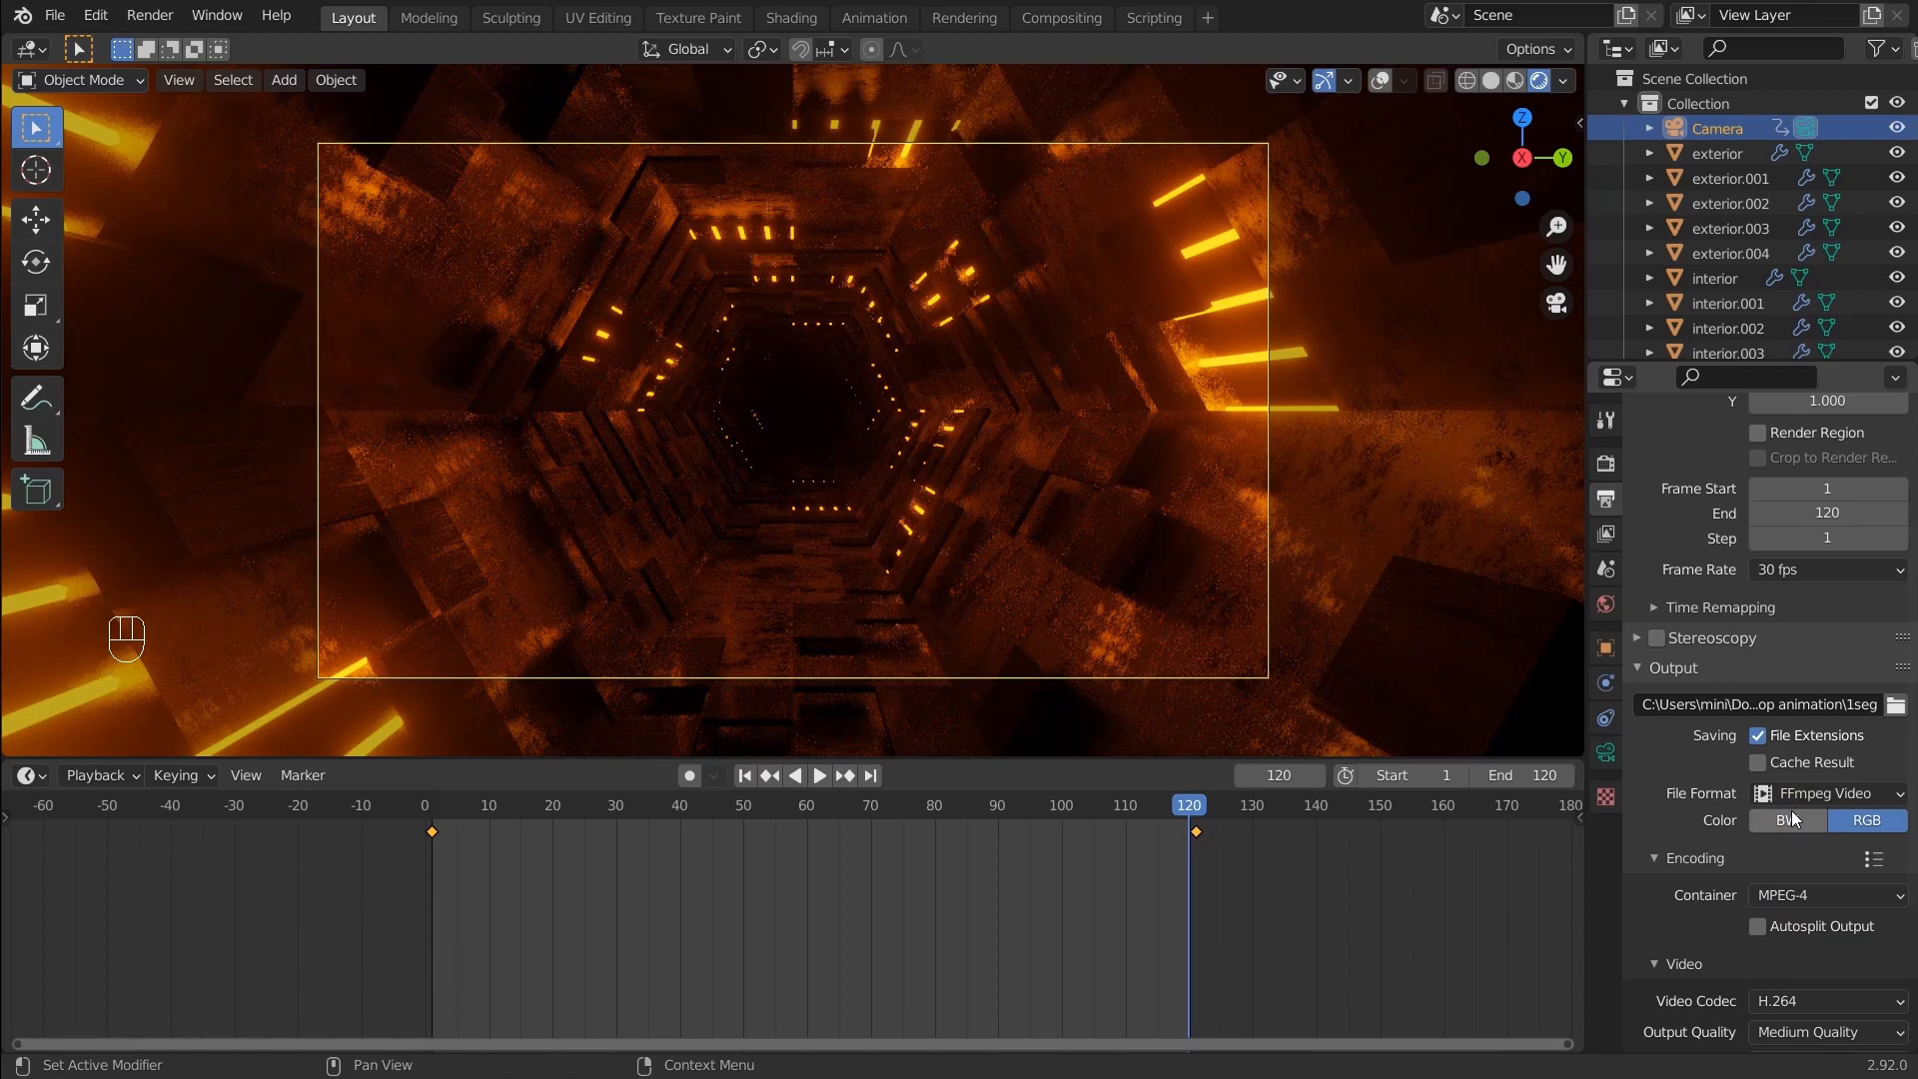
scroll(1788, 813, down, 4)
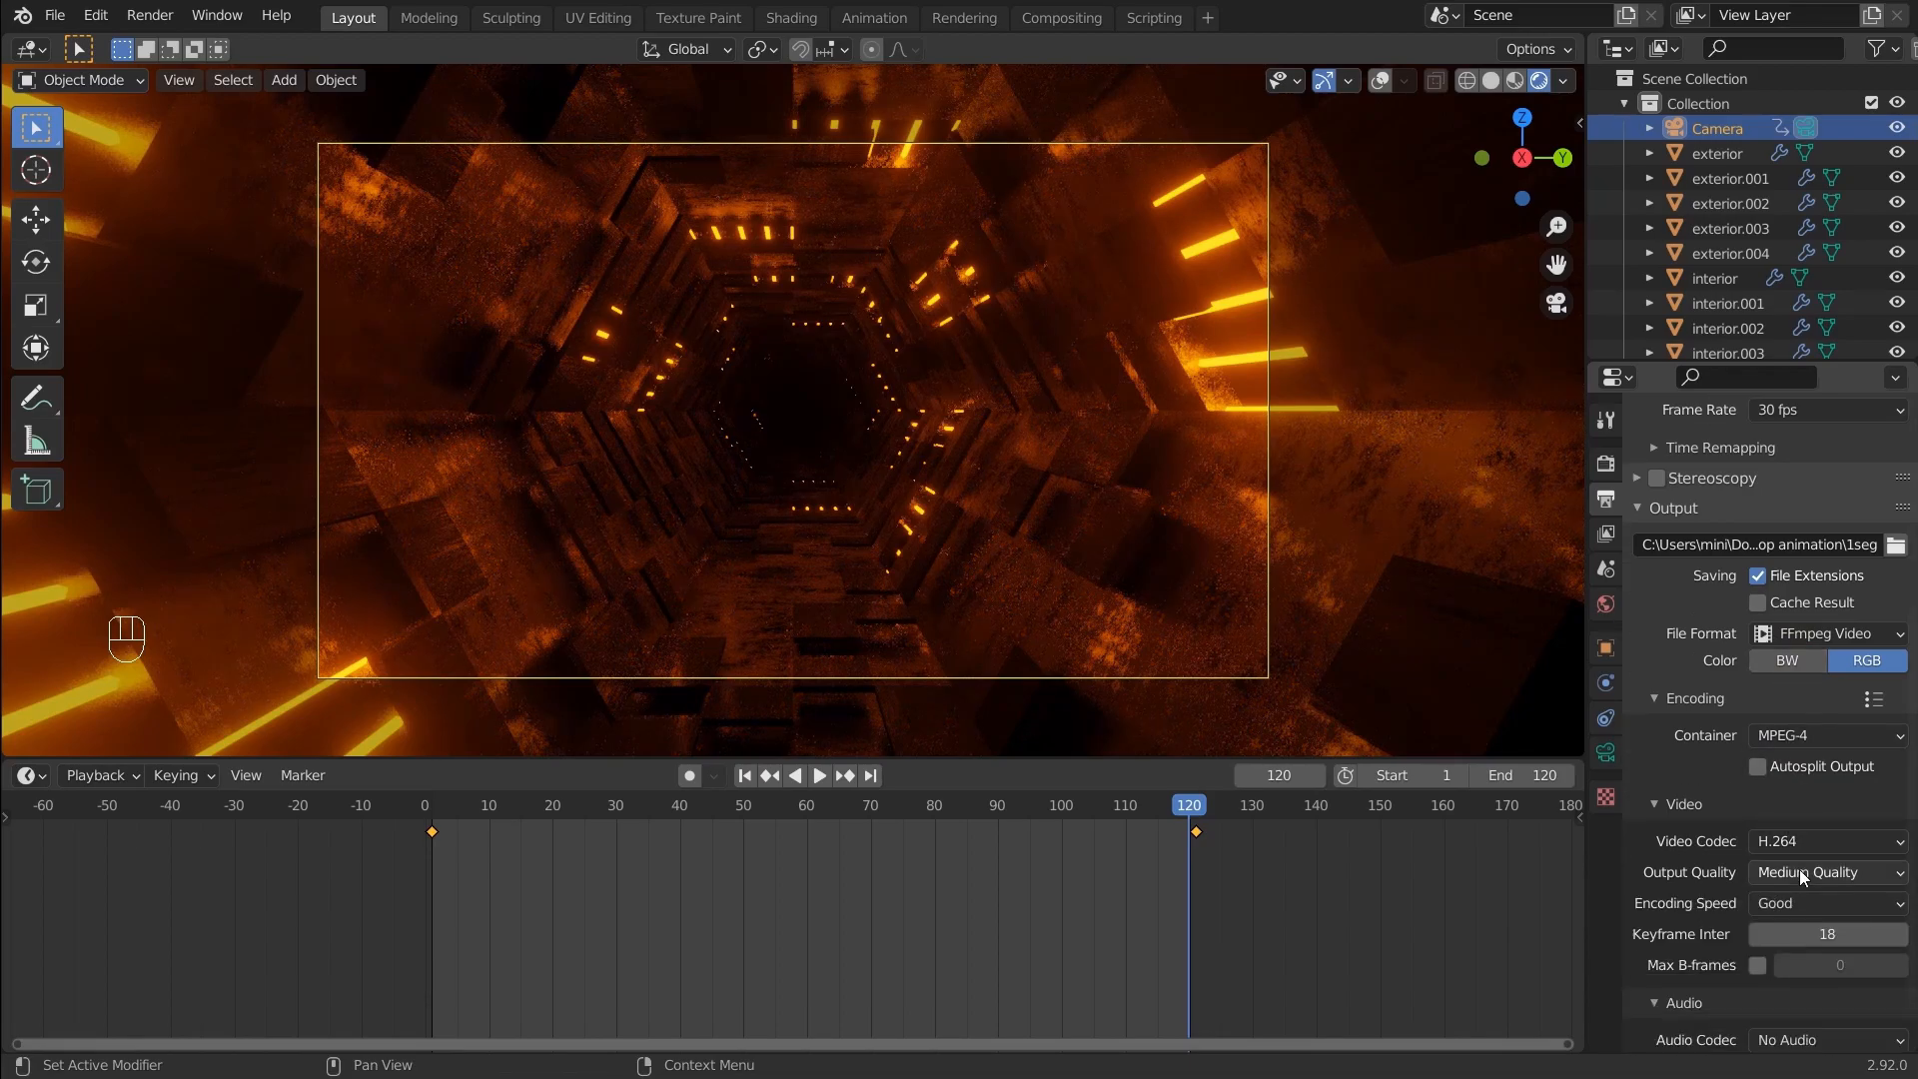
click(1805, 875)
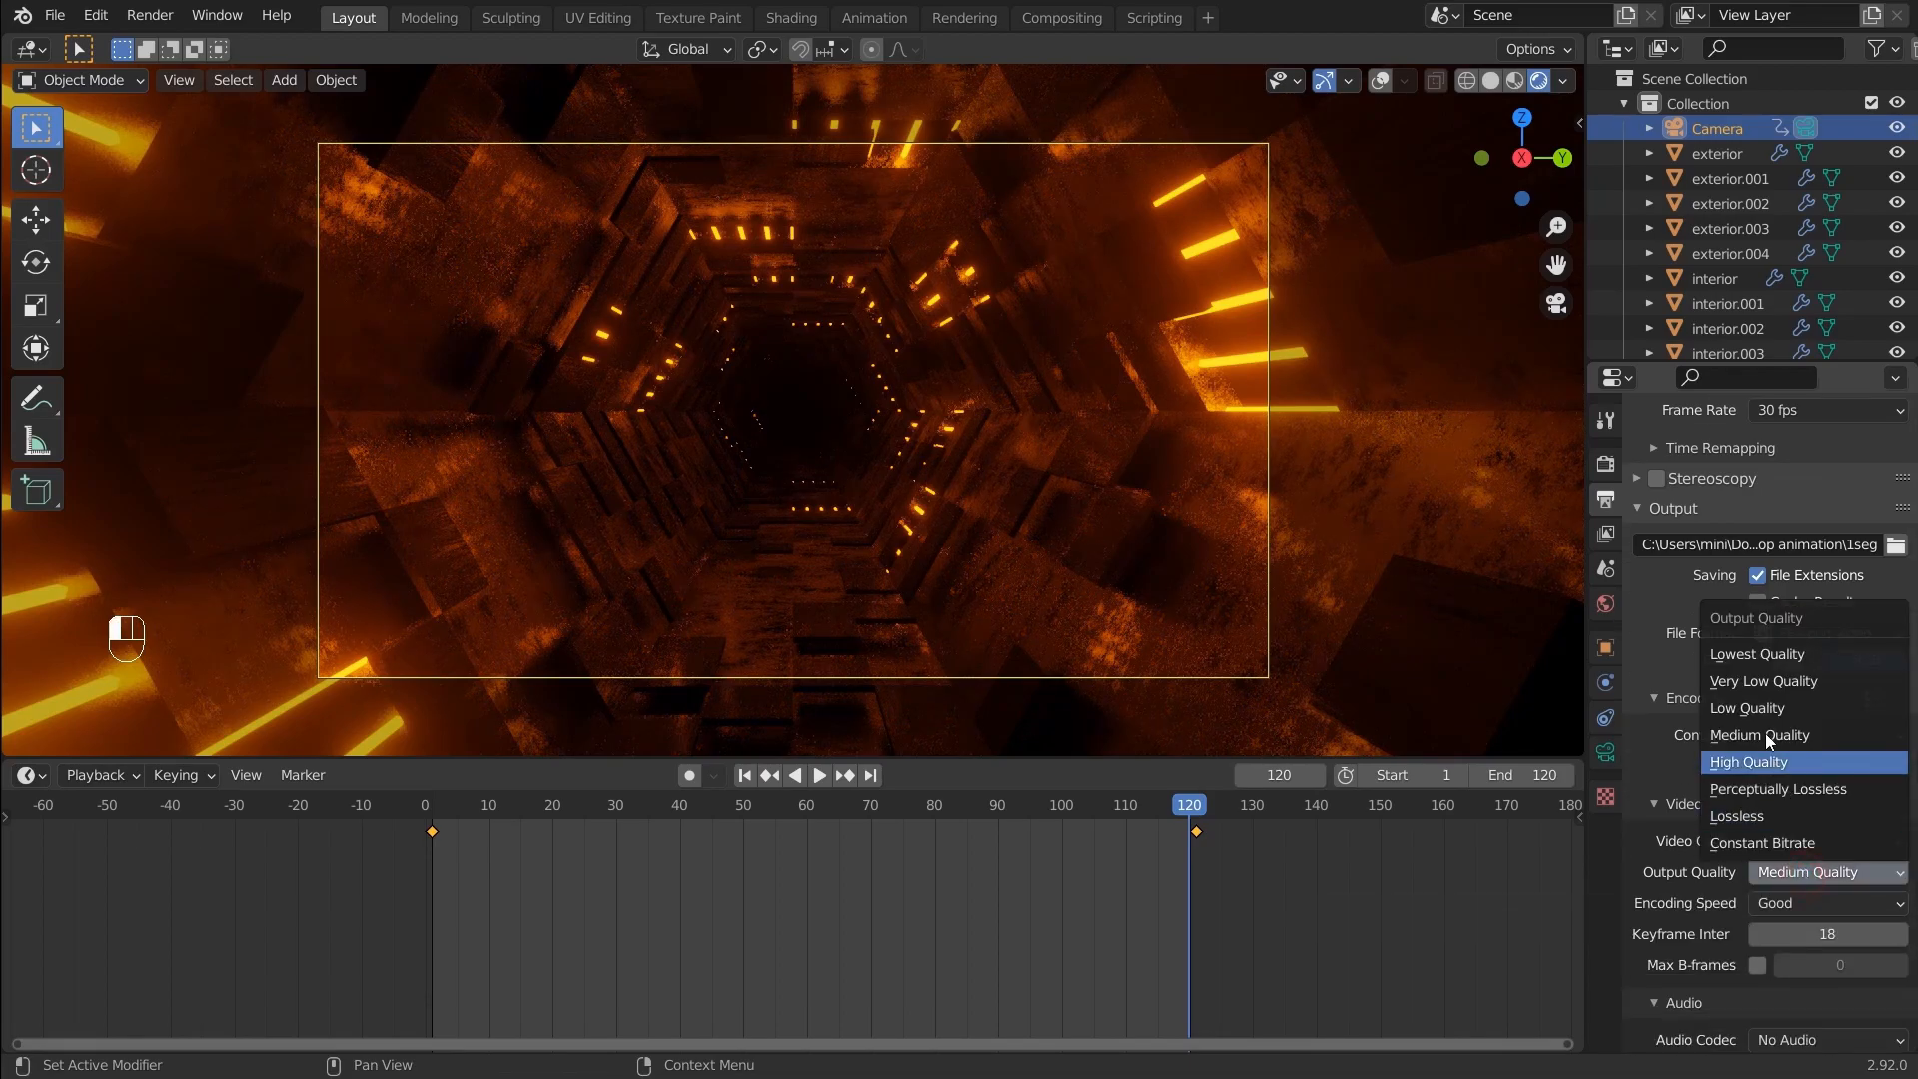
click(1789, 789)
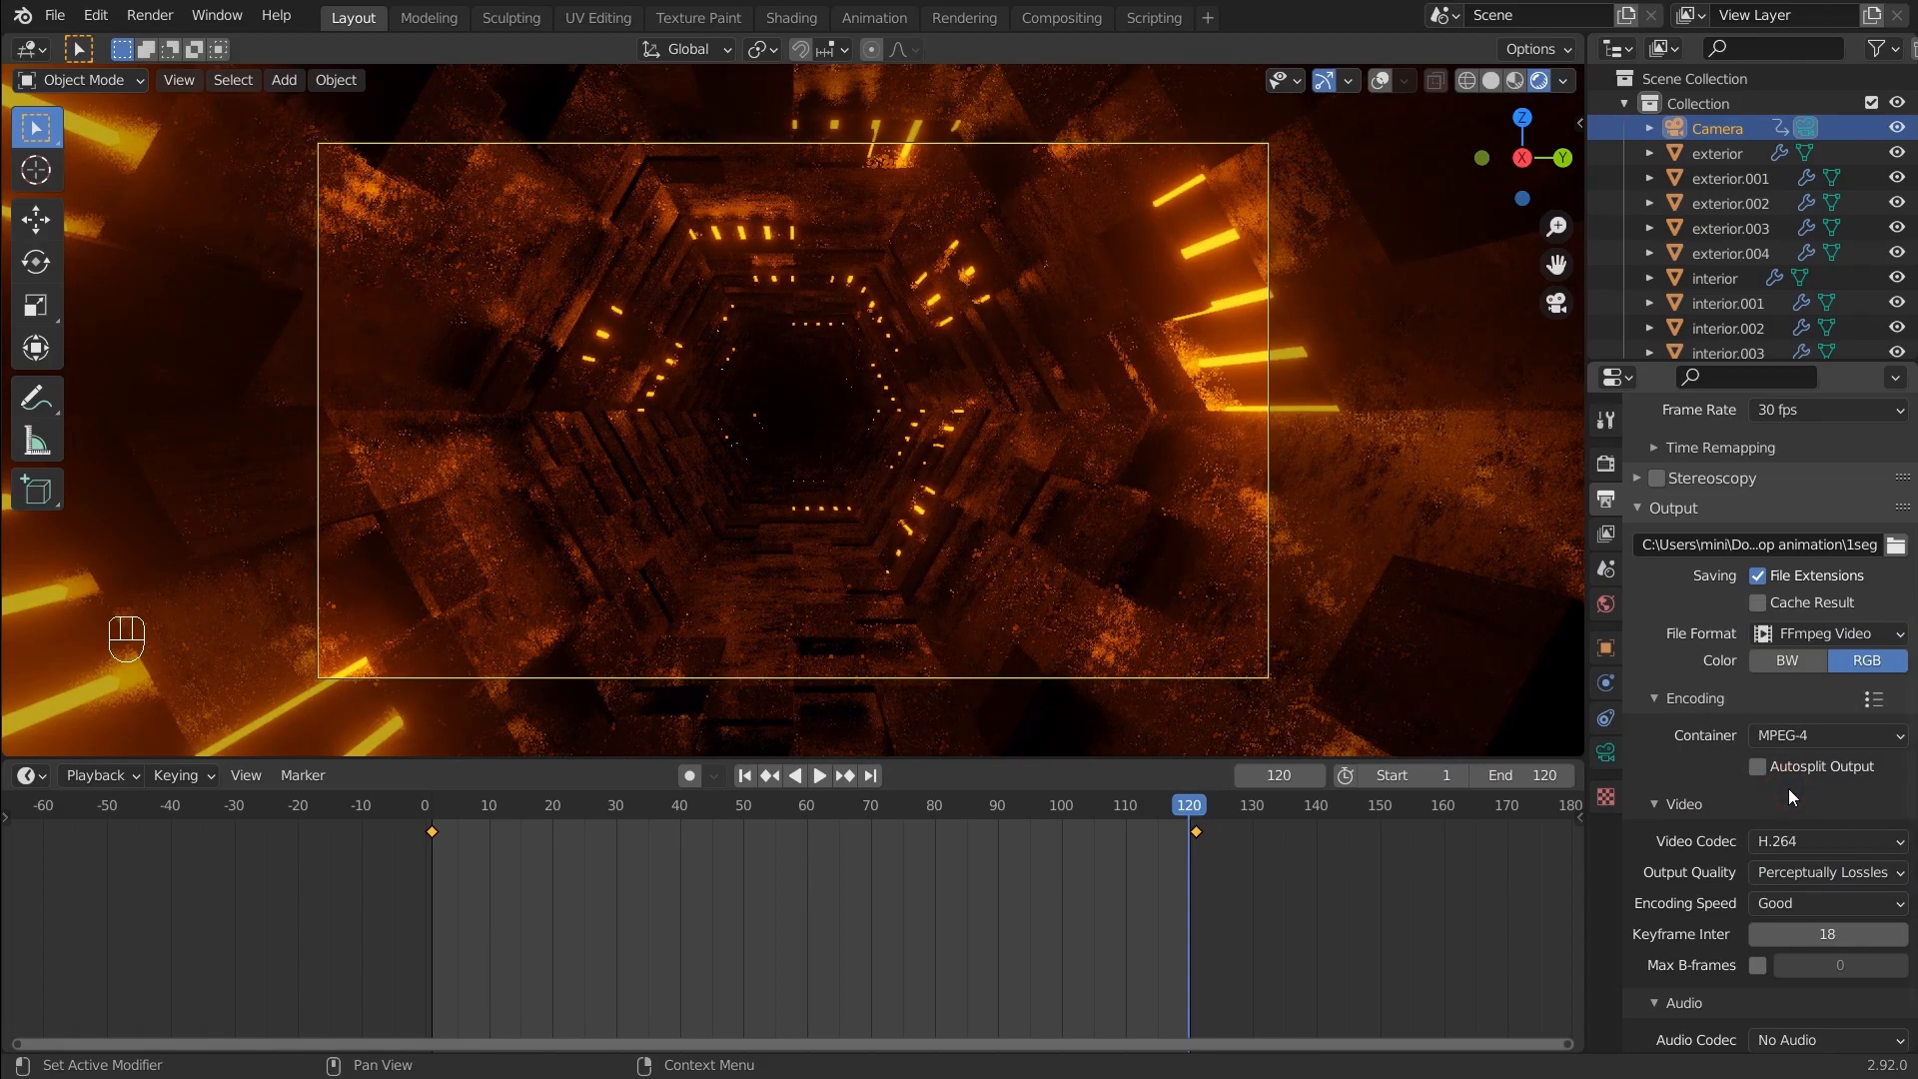
Return to frame 1 and select the interior object, temporarily showing the viewport overlays to check its outline
key(shift+Left)
click(1727, 303)
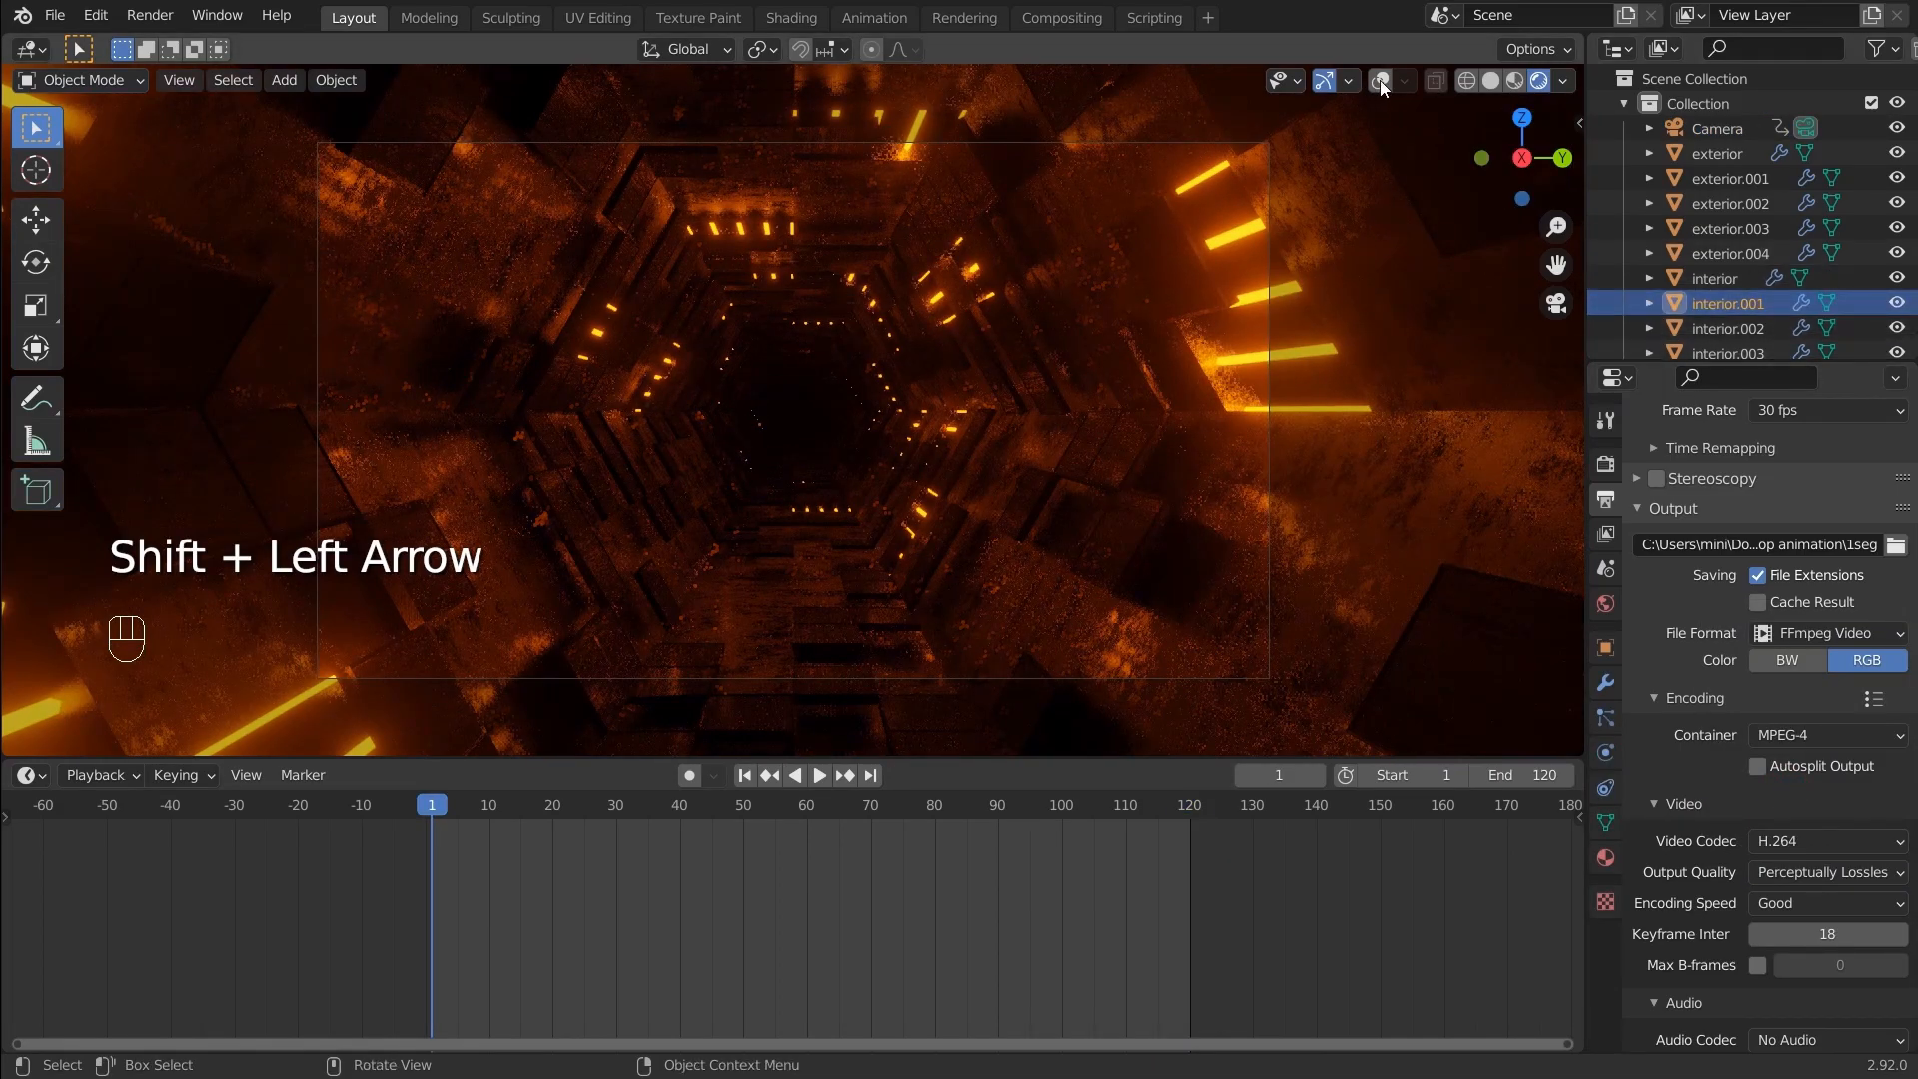
click(1380, 80)
click(1730, 278)
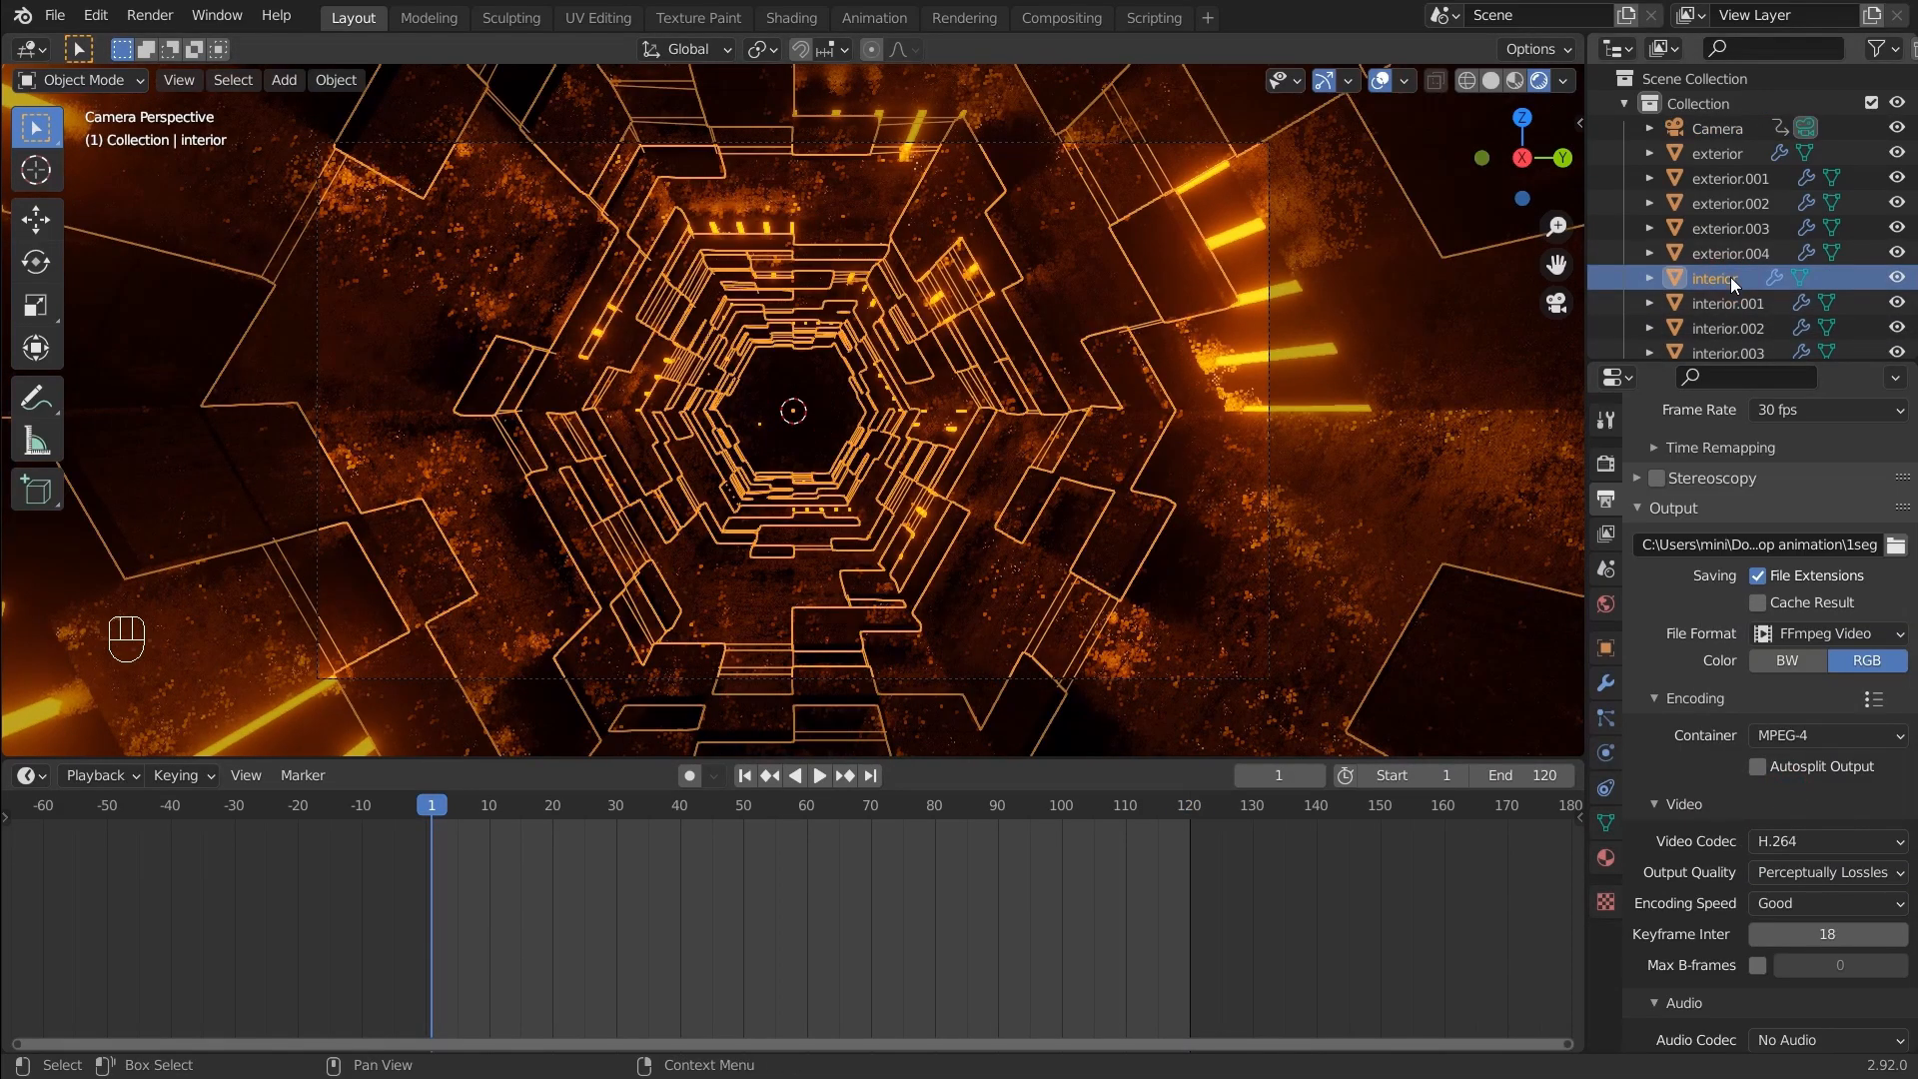
click(1381, 81)
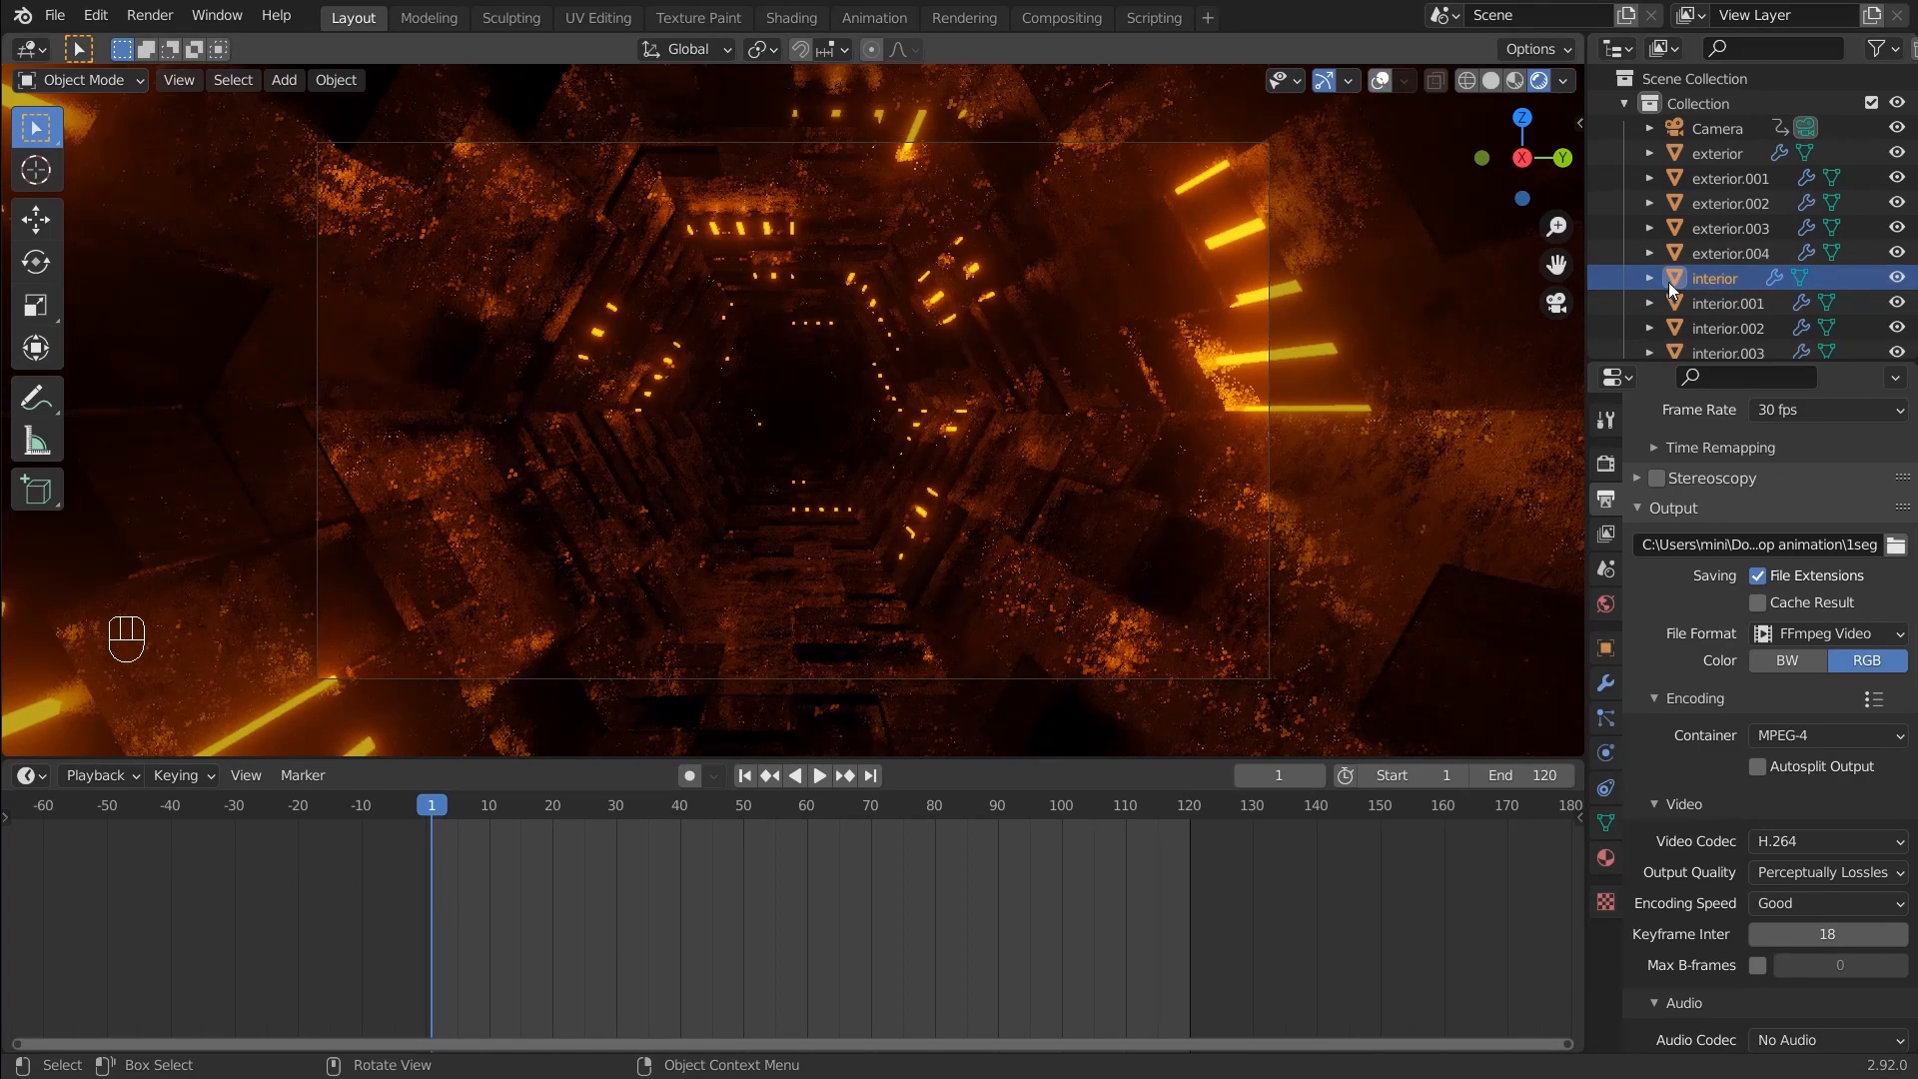
Add interior.001 through interior.004 to the selection and link the modifiers of the active interior object to them
scroll(1725, 276, down, 2)
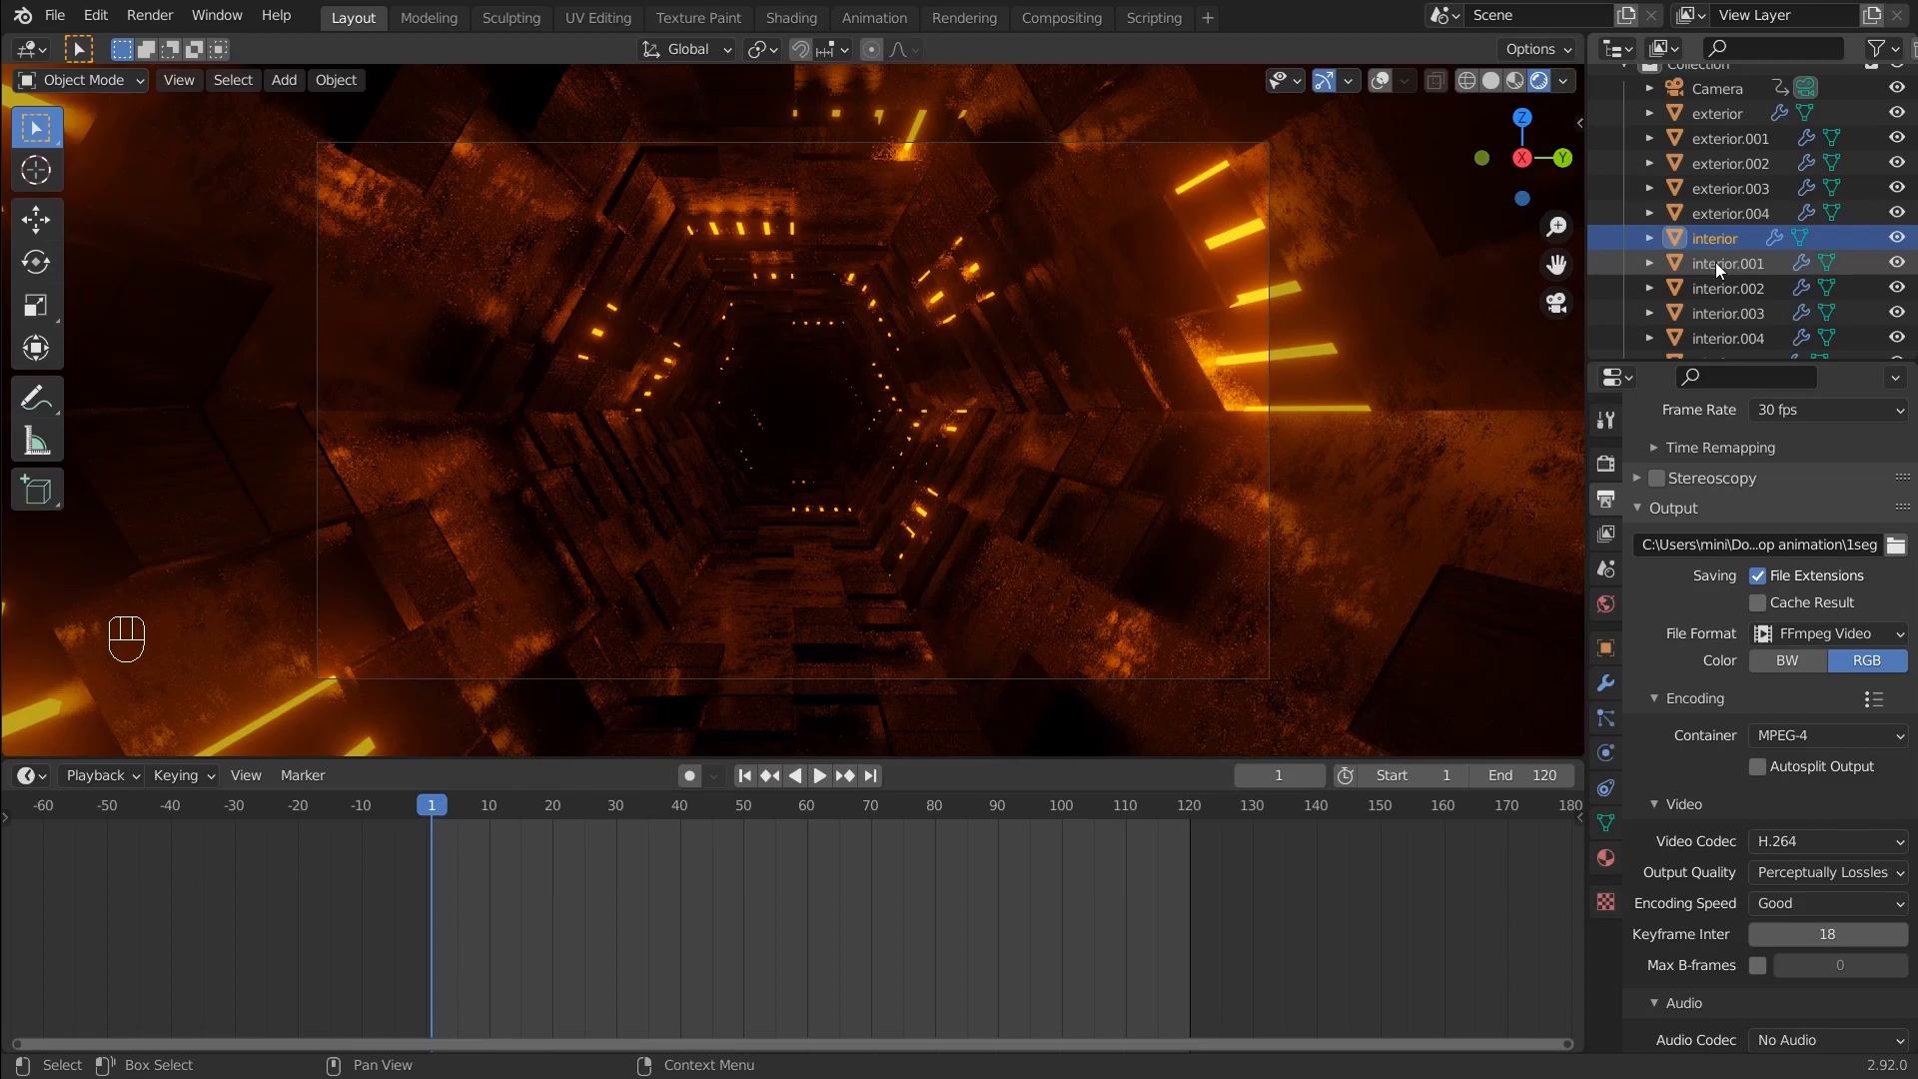
shift+click(1729, 288)
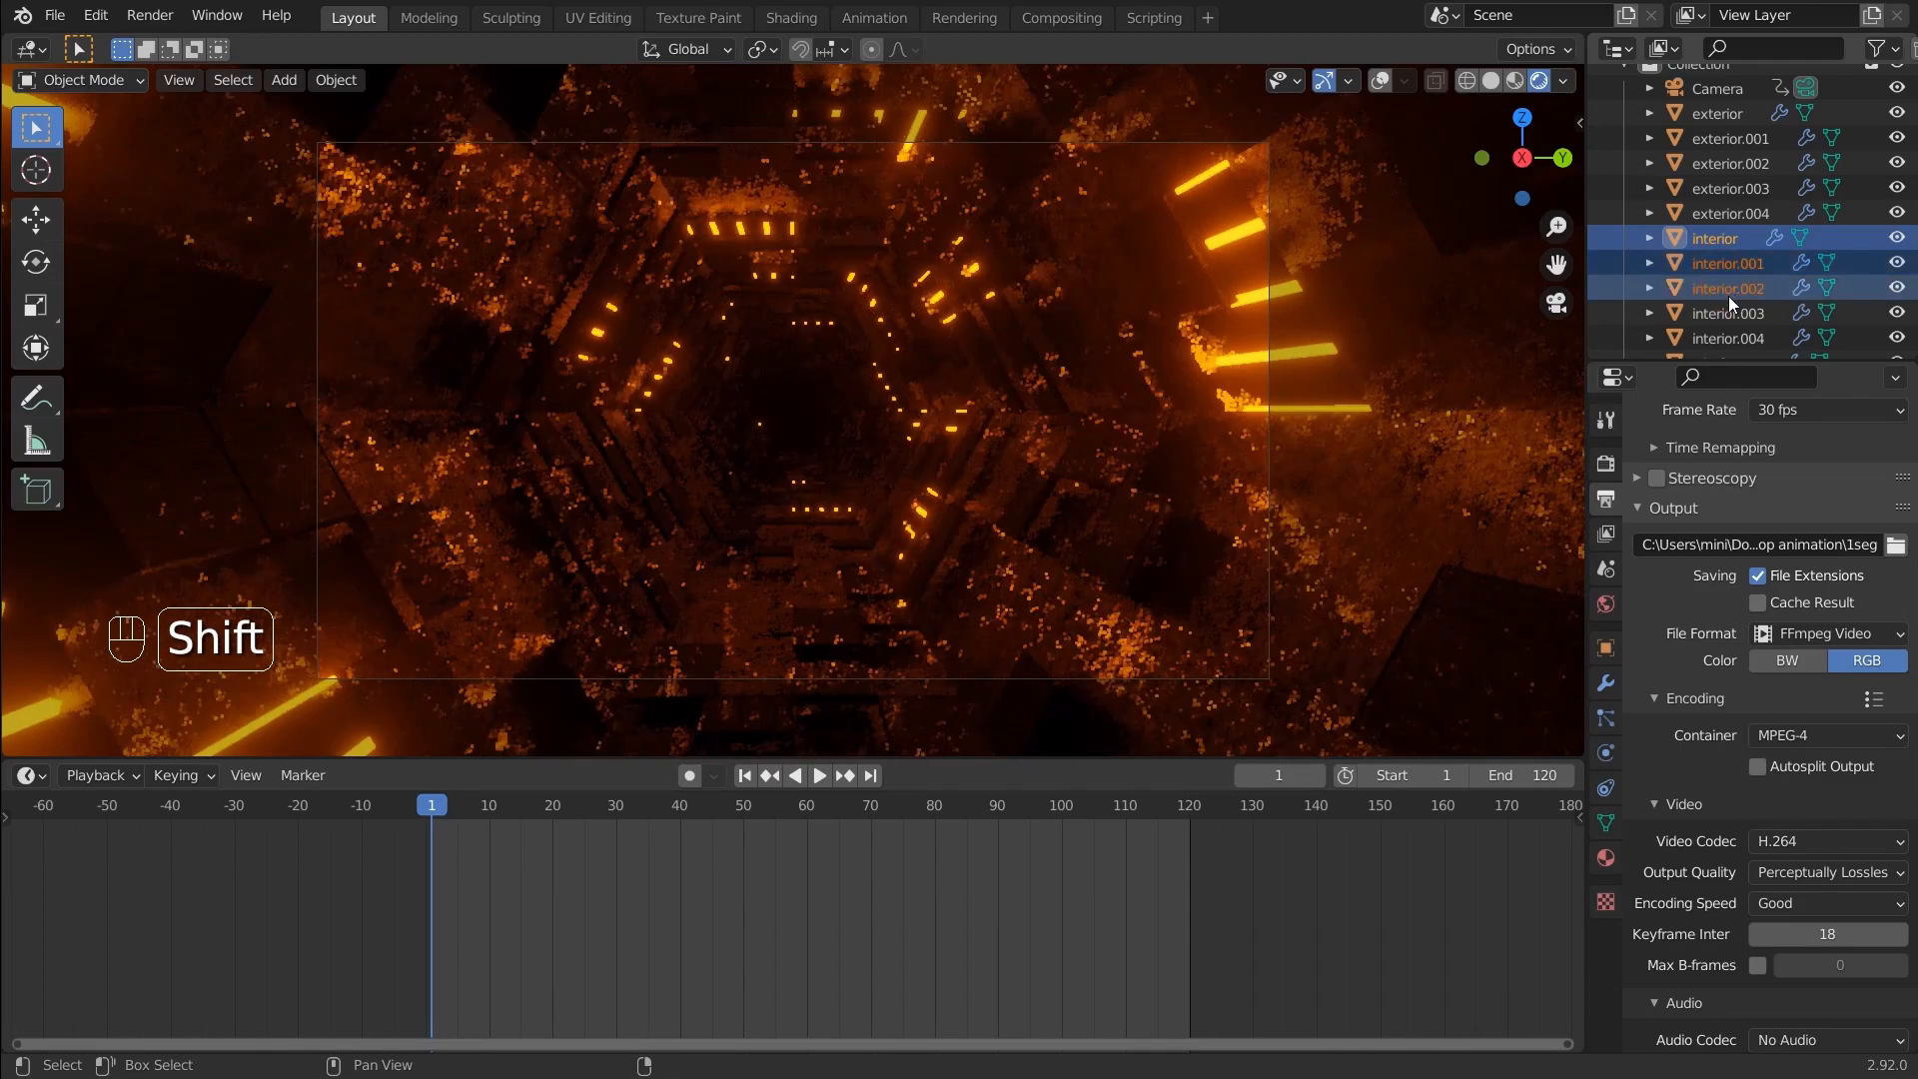
shift+click(1729, 314)
shift+click(1728, 337)
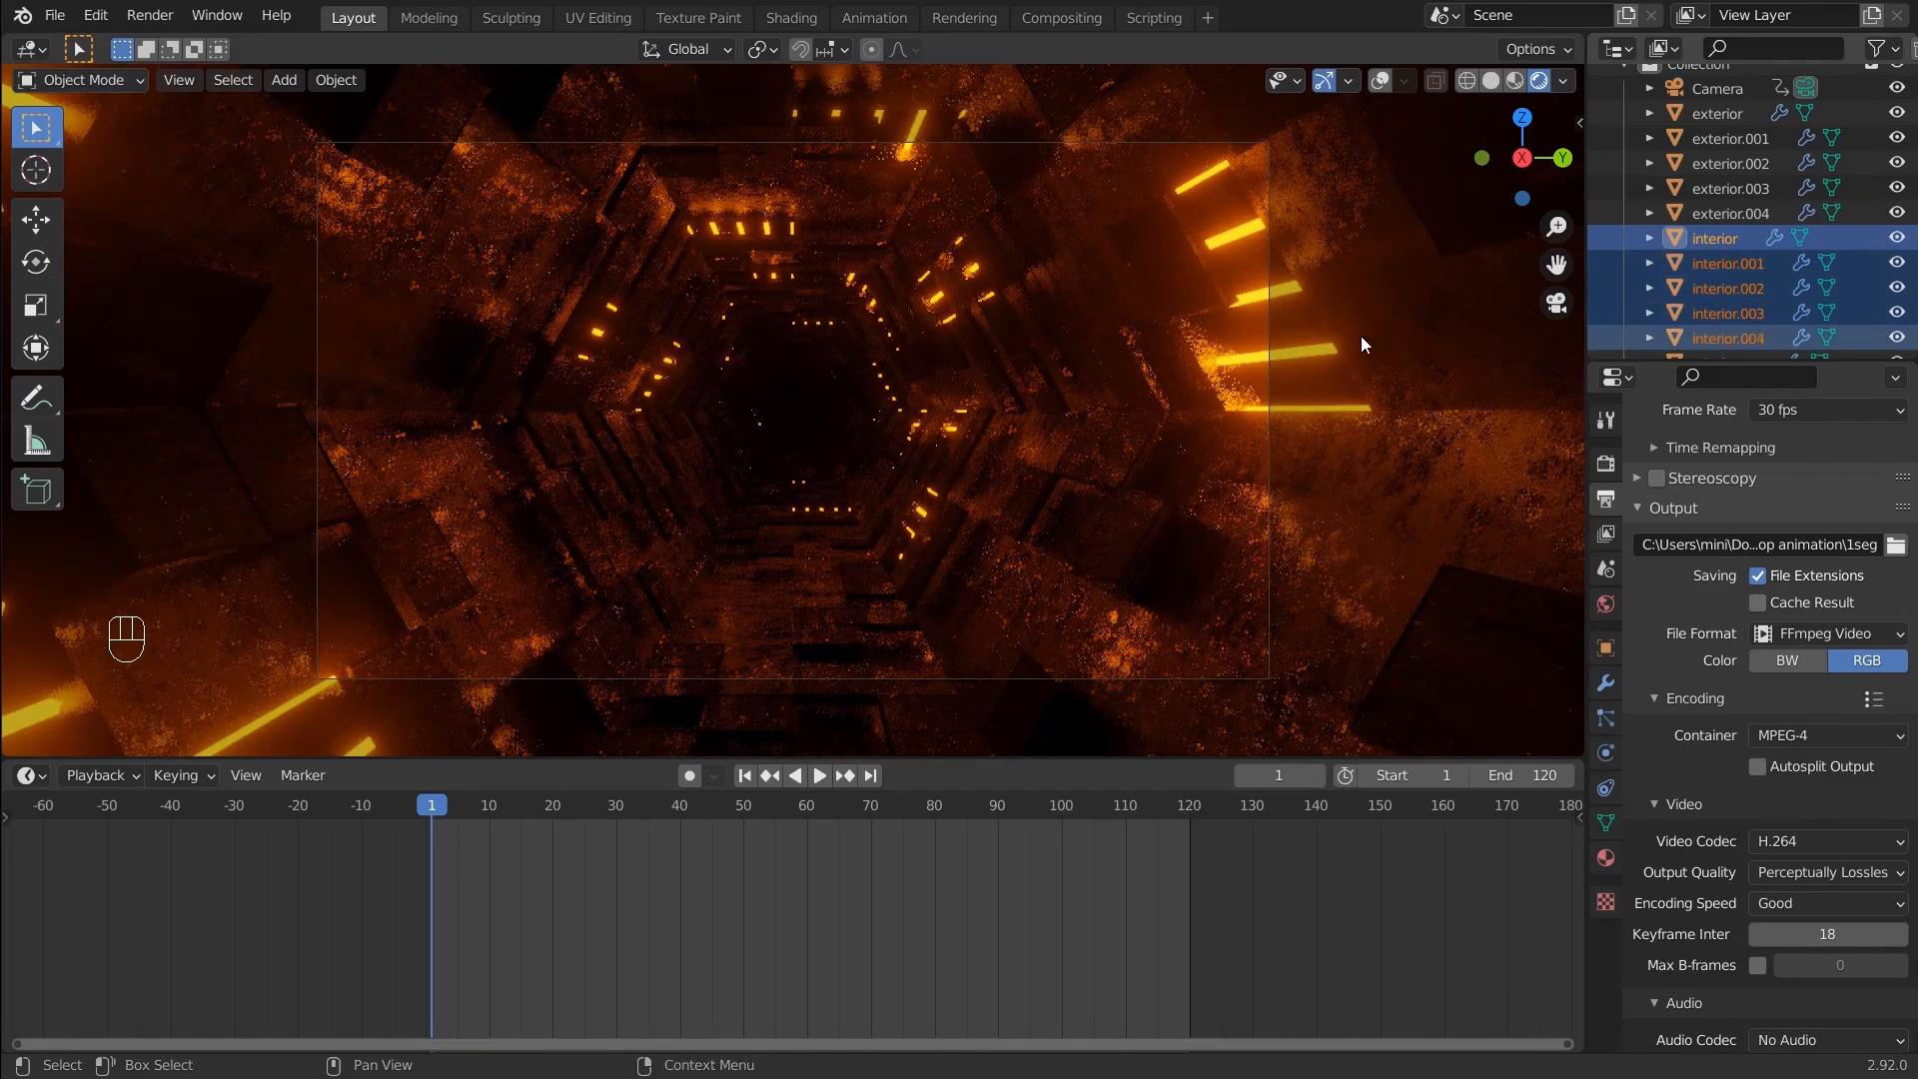
scroll(1289, 335, down, 2)
scroll(1794, 313, down, 1)
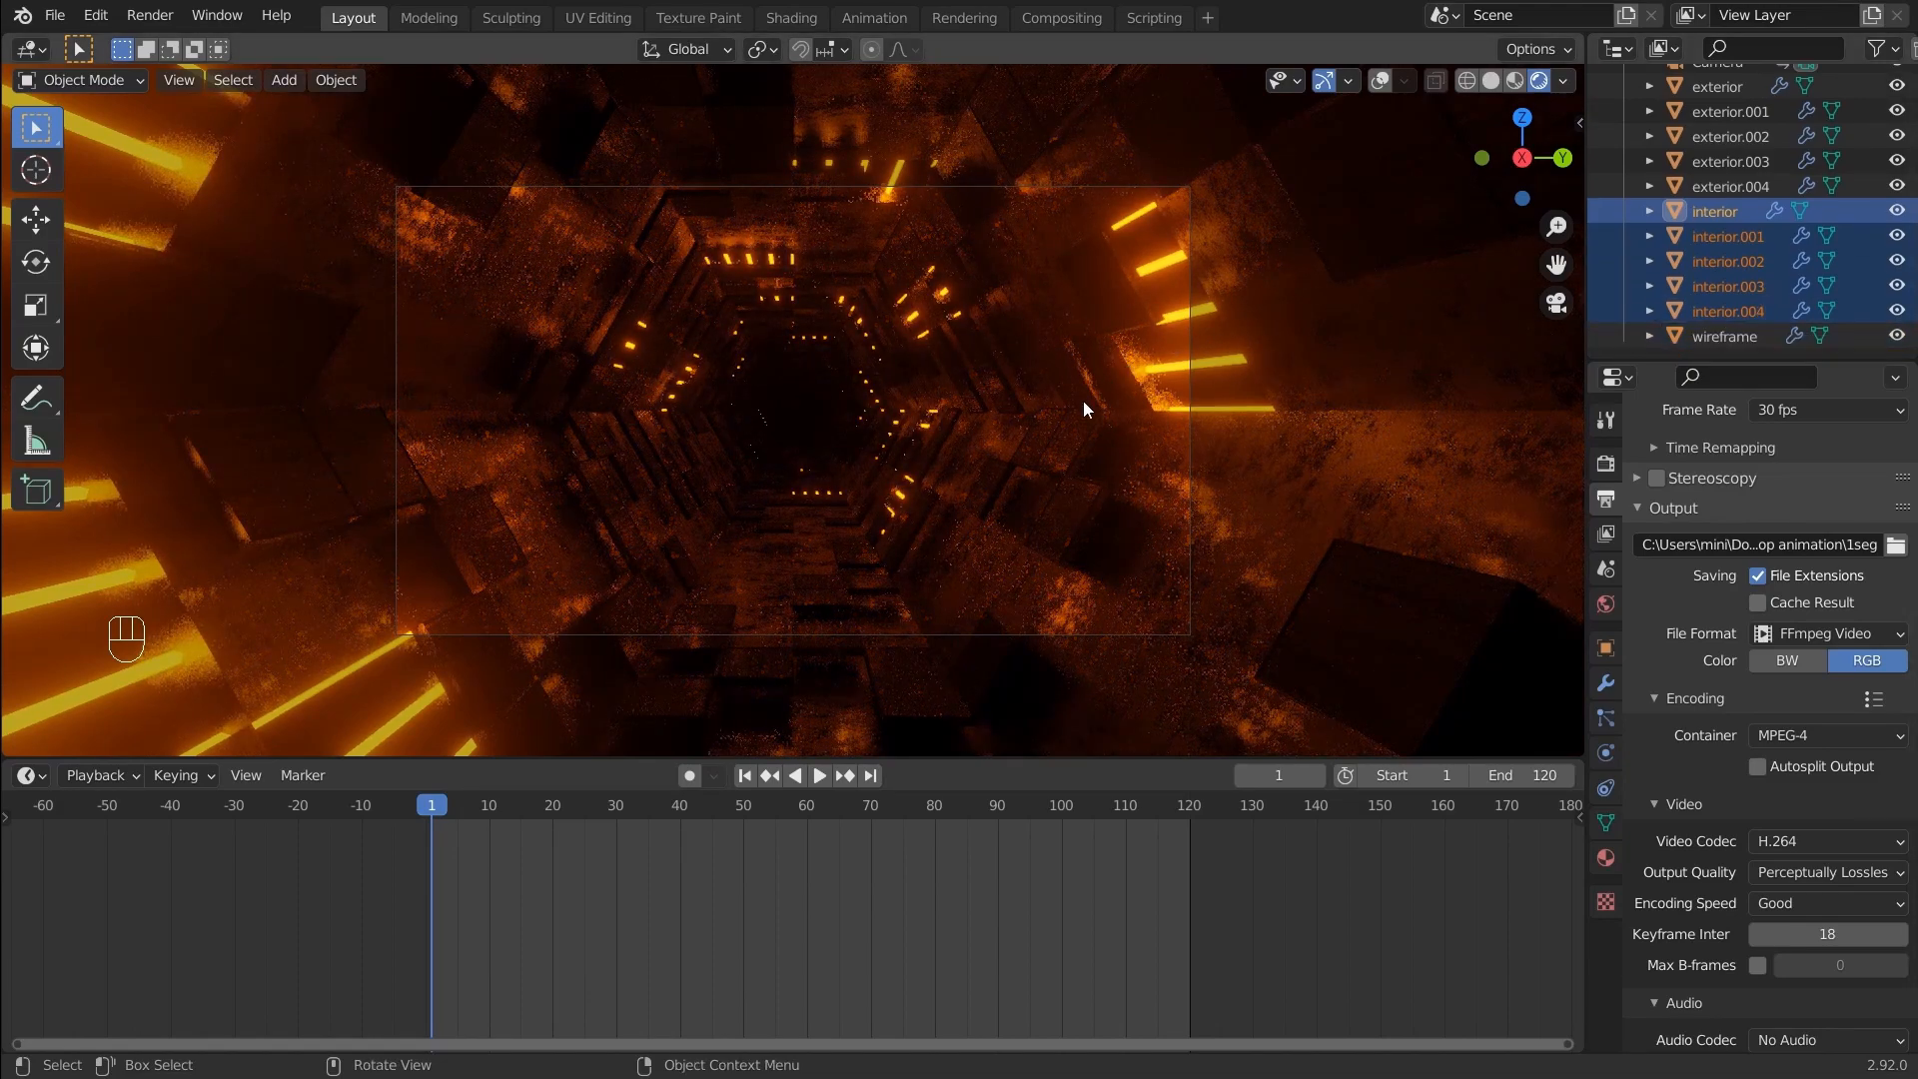
key(ctrl+l)
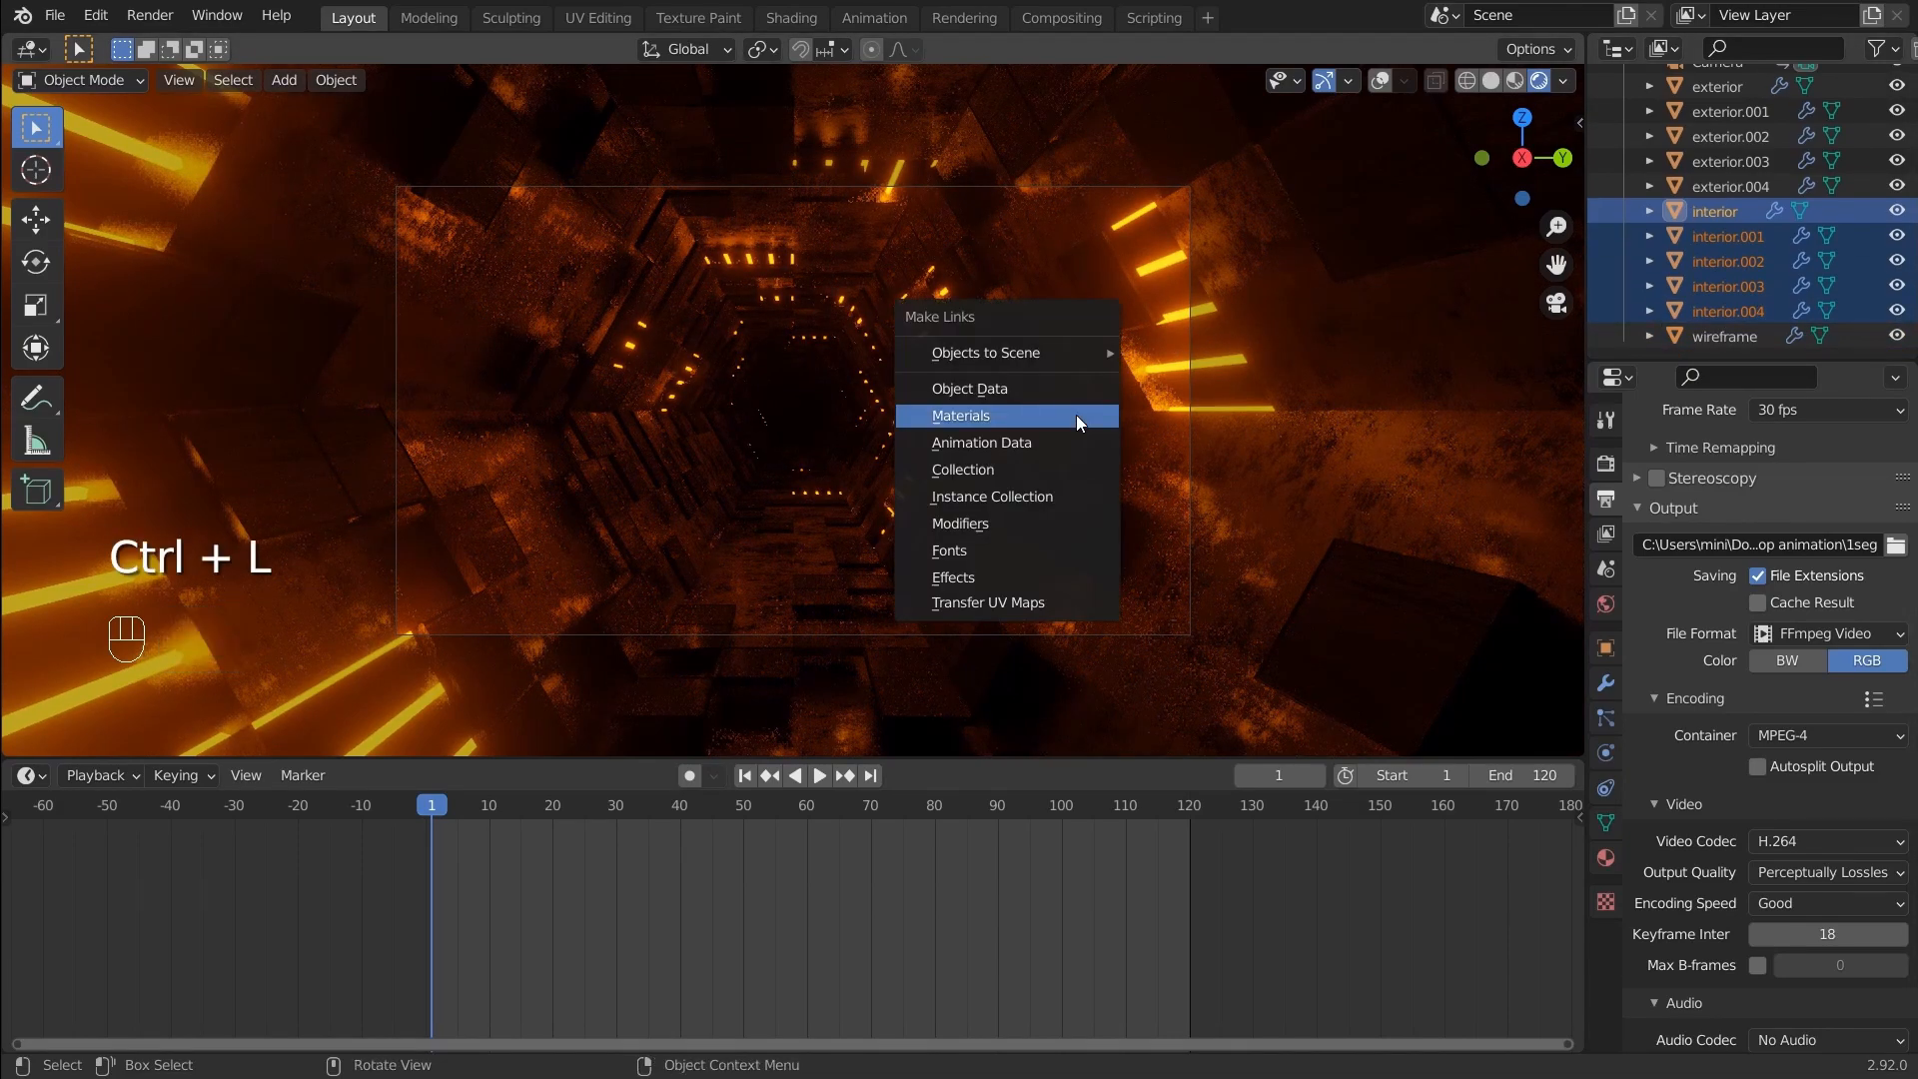
click(999, 524)
scroll(1045, 470, up, 3)
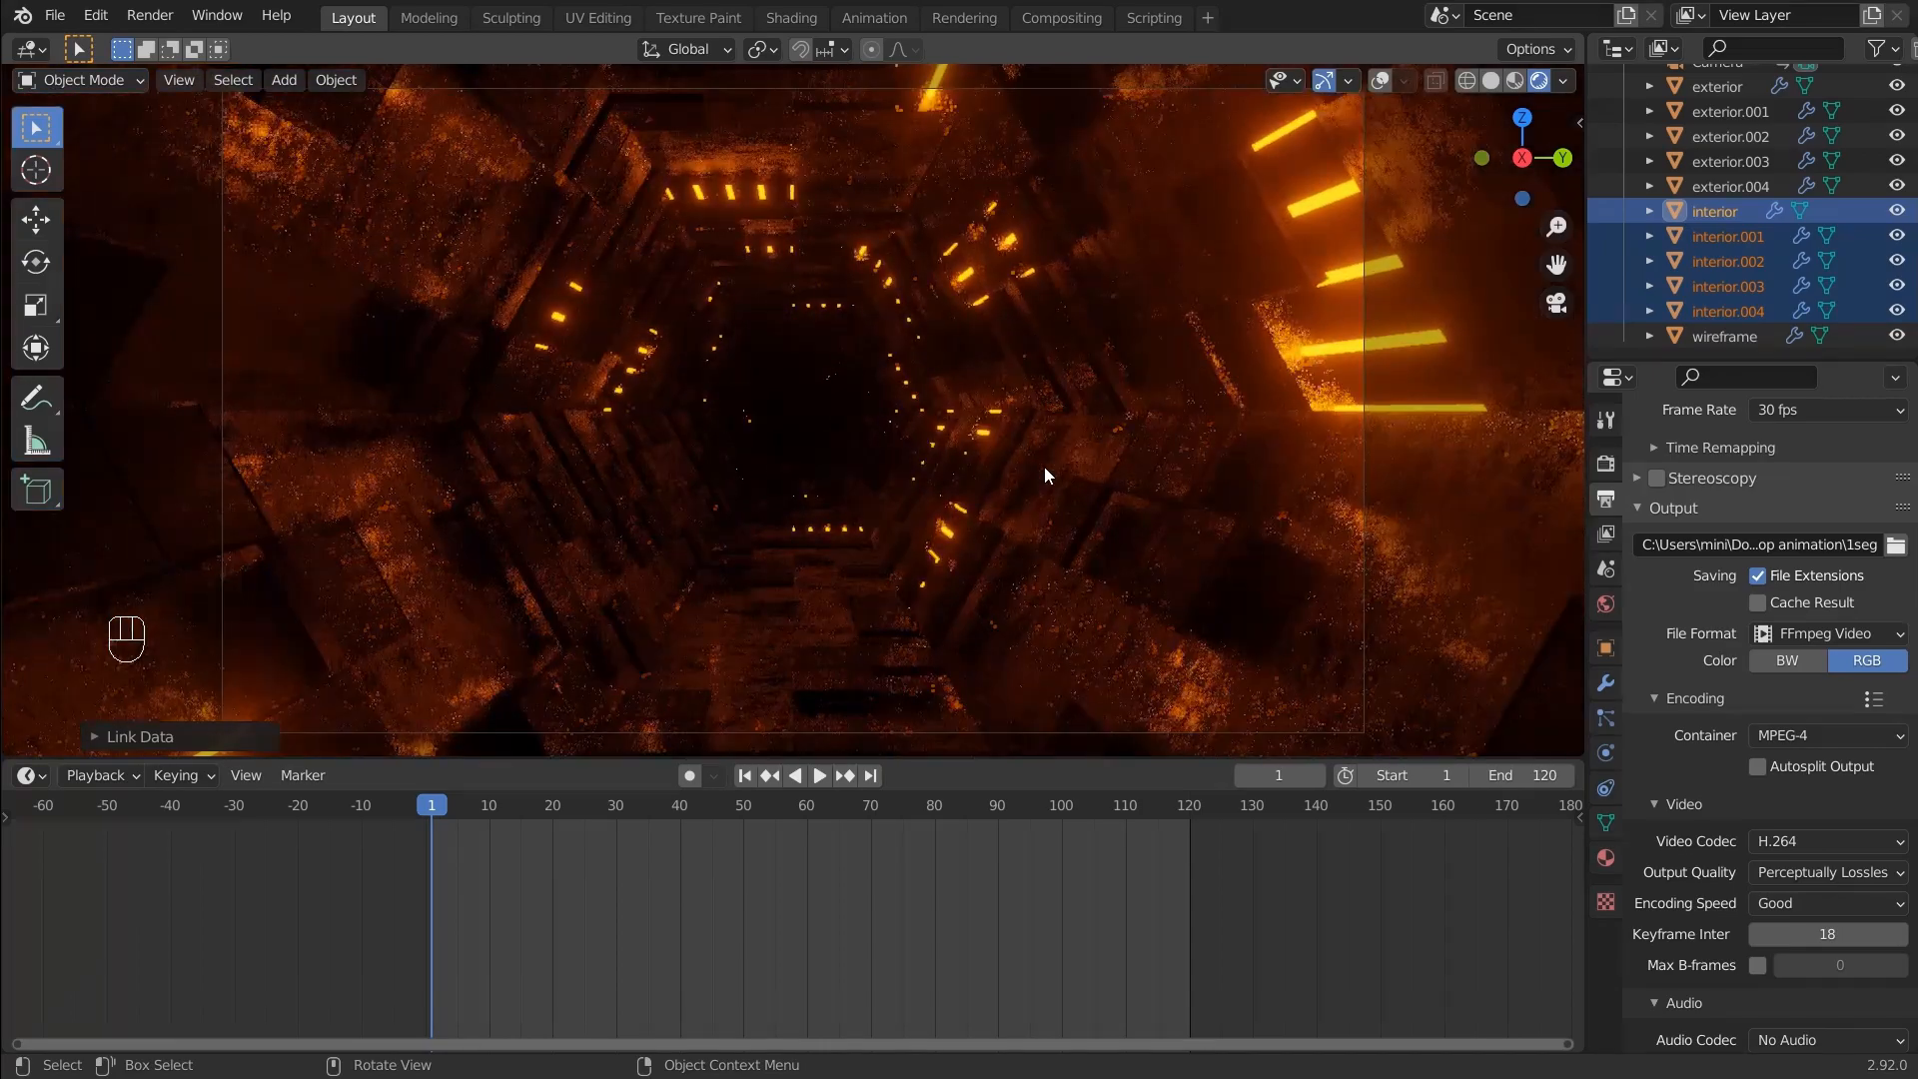
Check the tunnel at the last frame, save the file and rewind to frame 1
key(shift+Right)
key(ctrl+s)
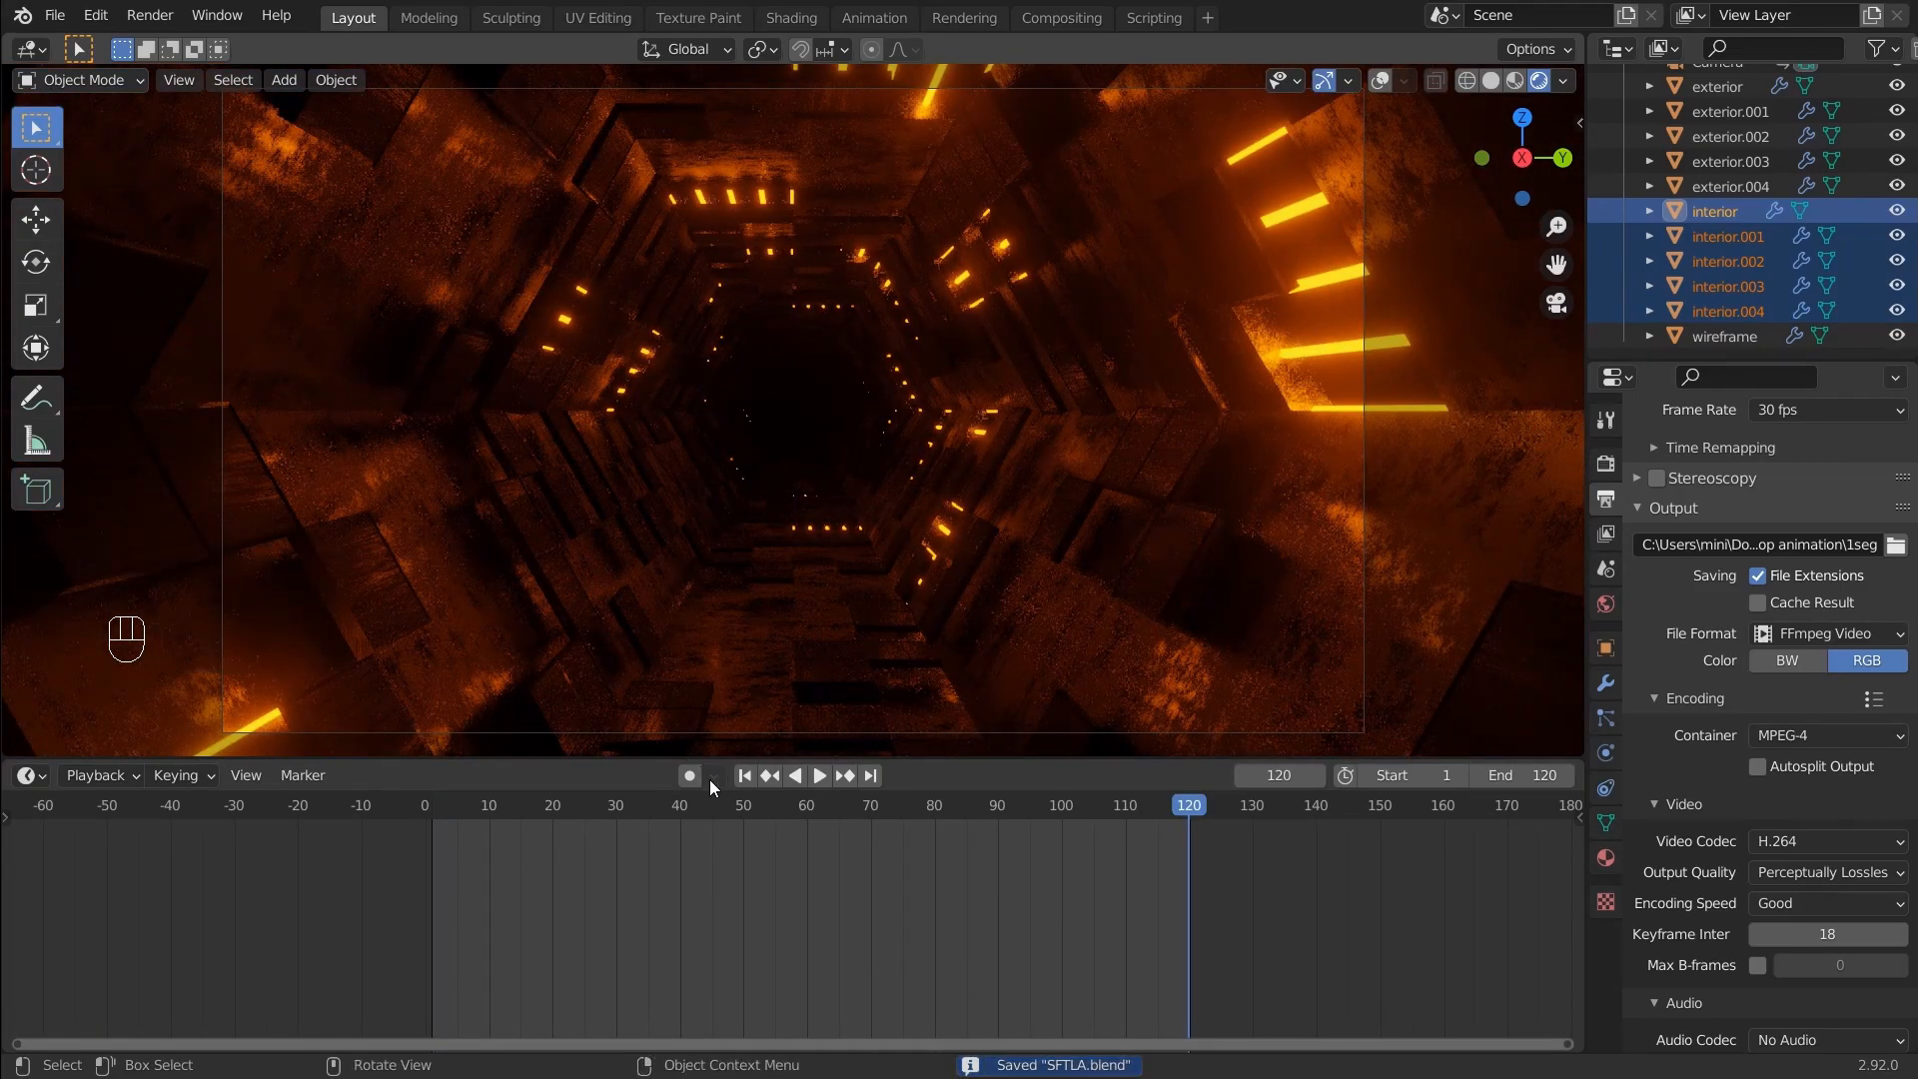
click(744, 775)
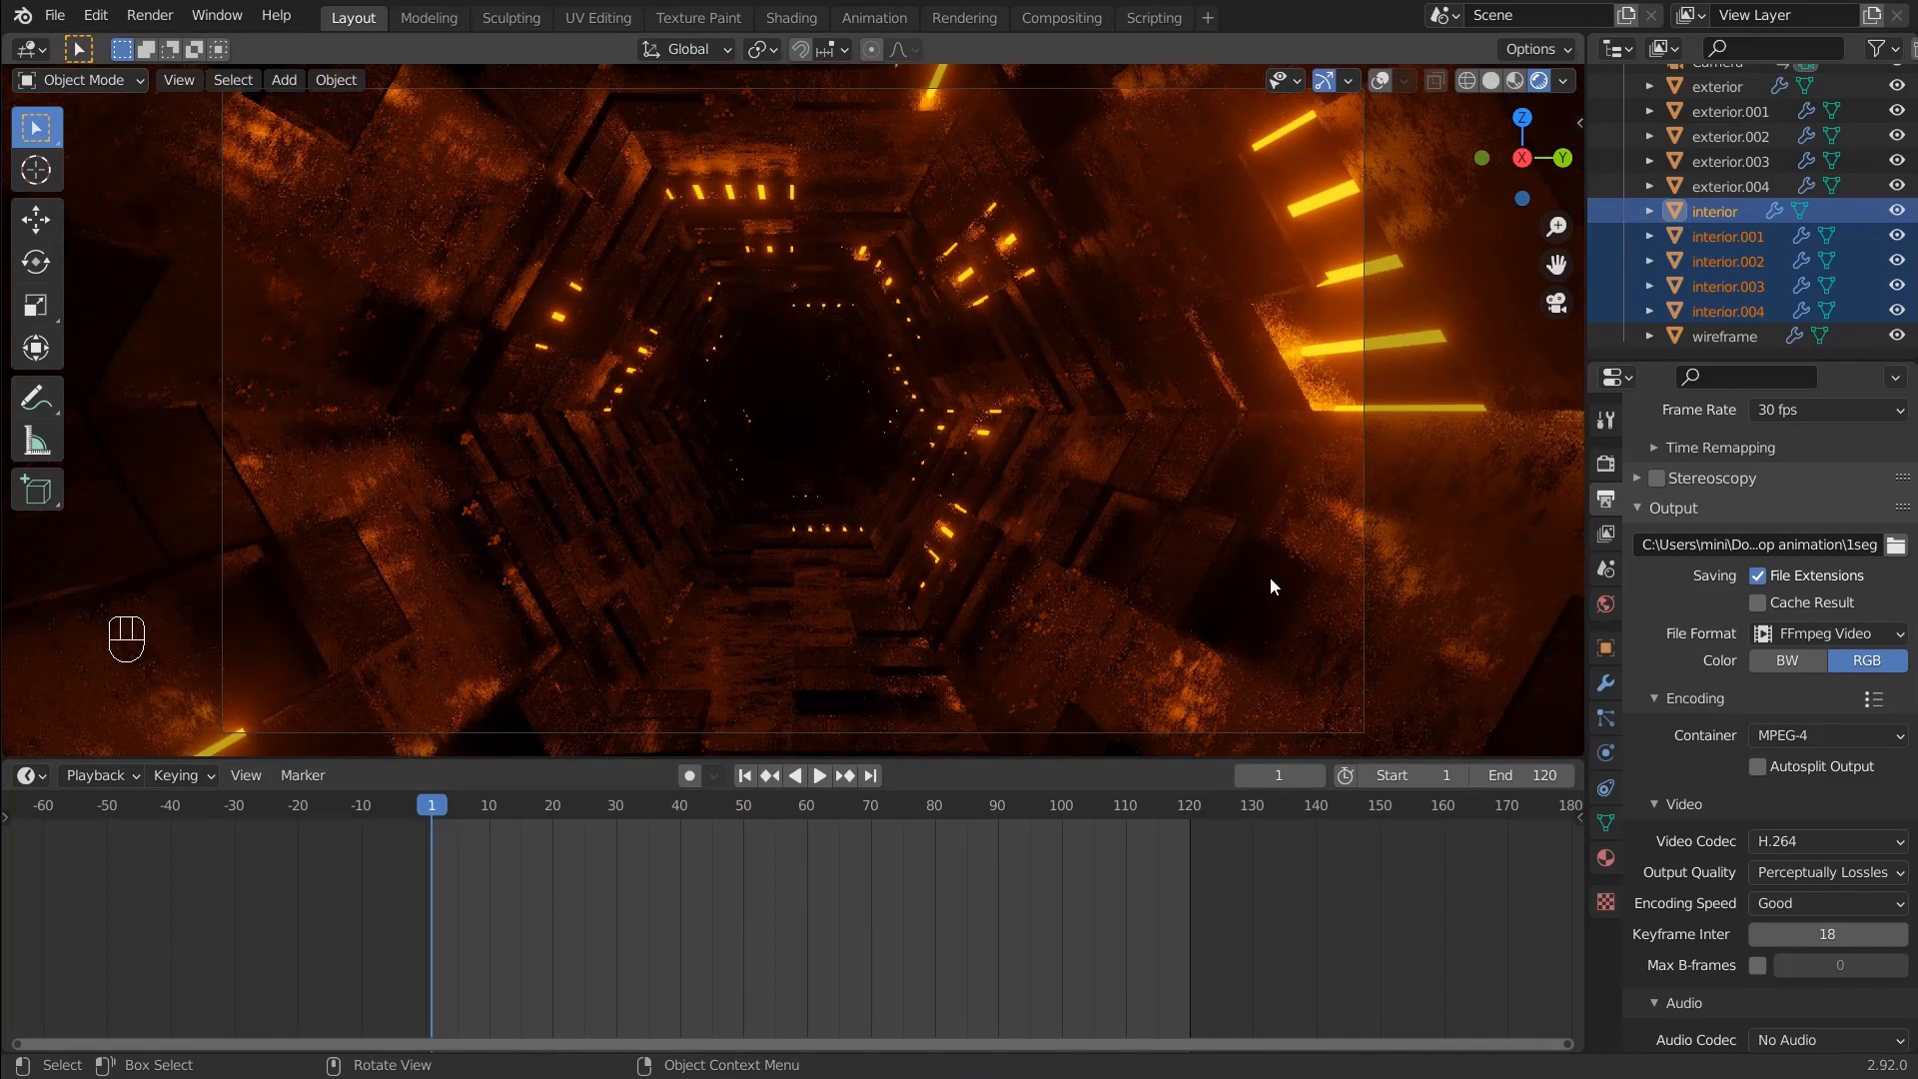
Set the Eevee render and viewport samples to 64 and render the animation
click(1605, 464)
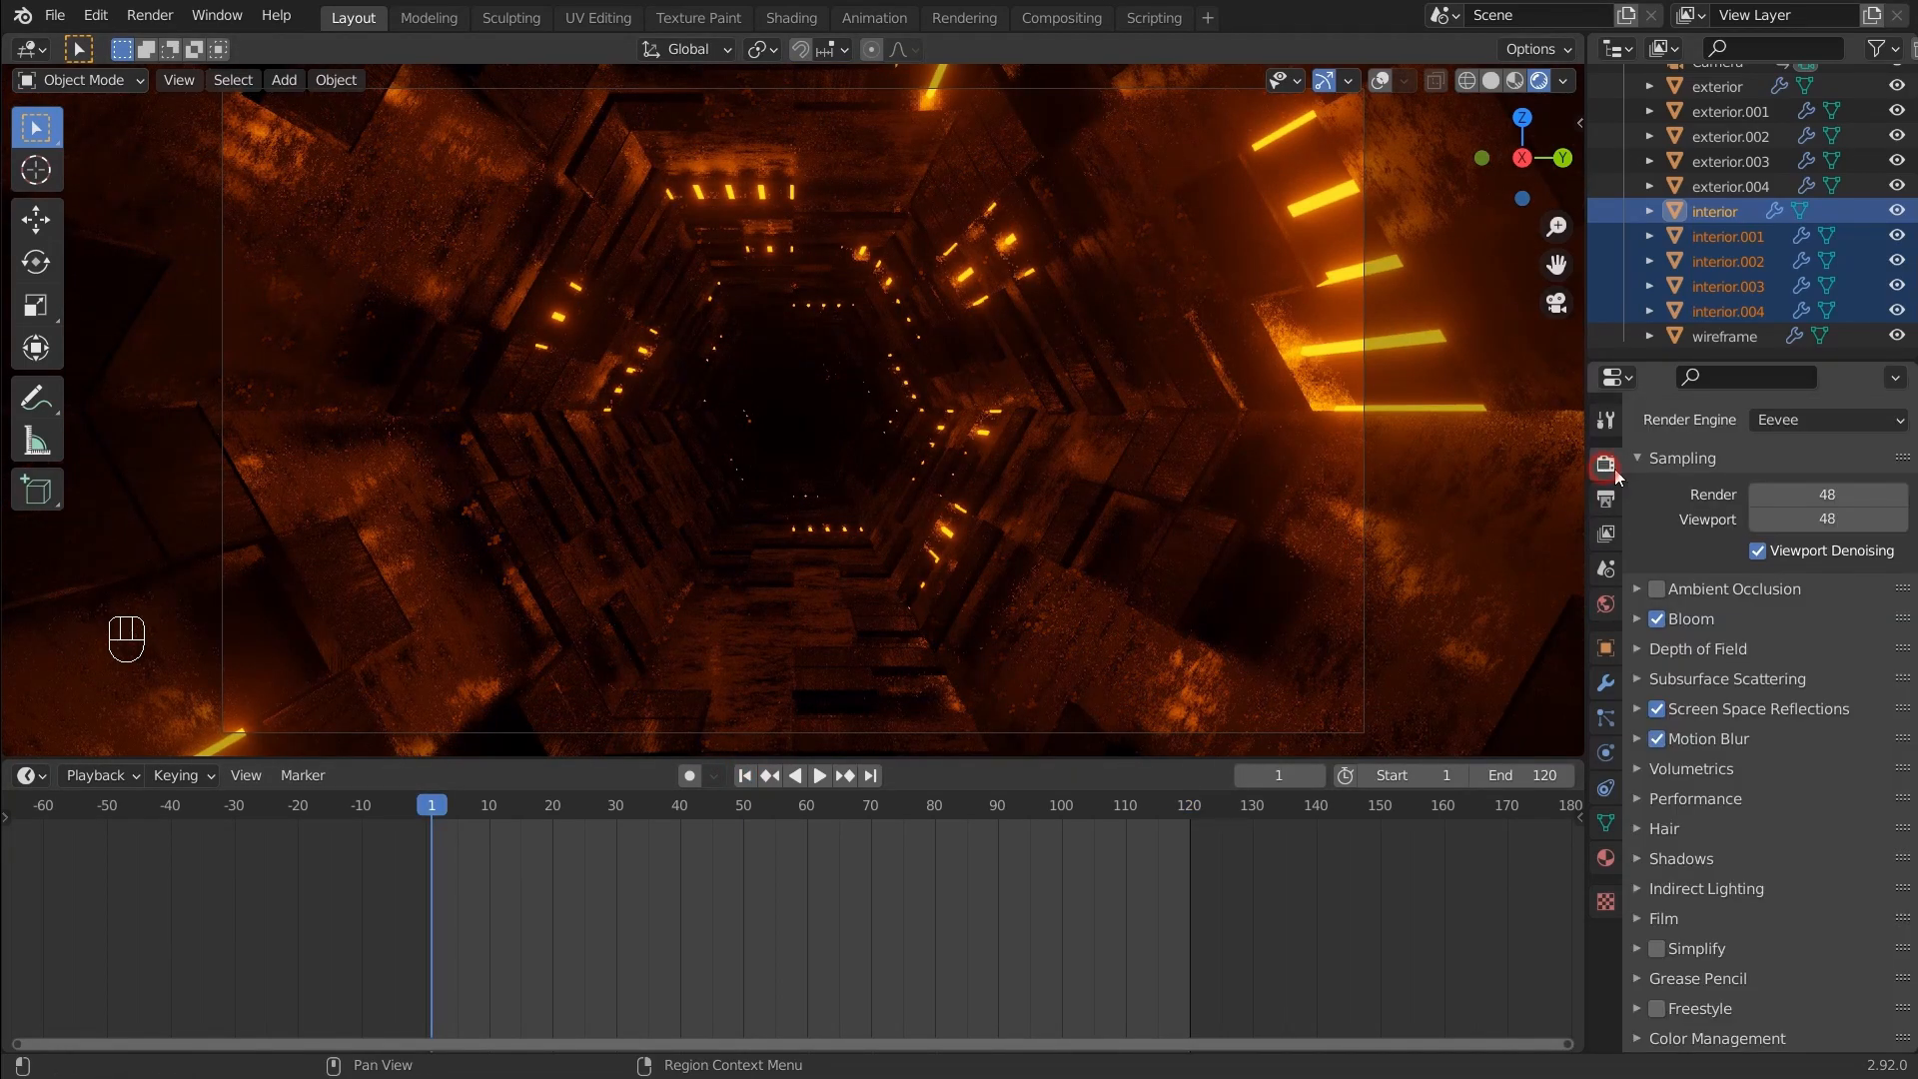
click(1824, 494)
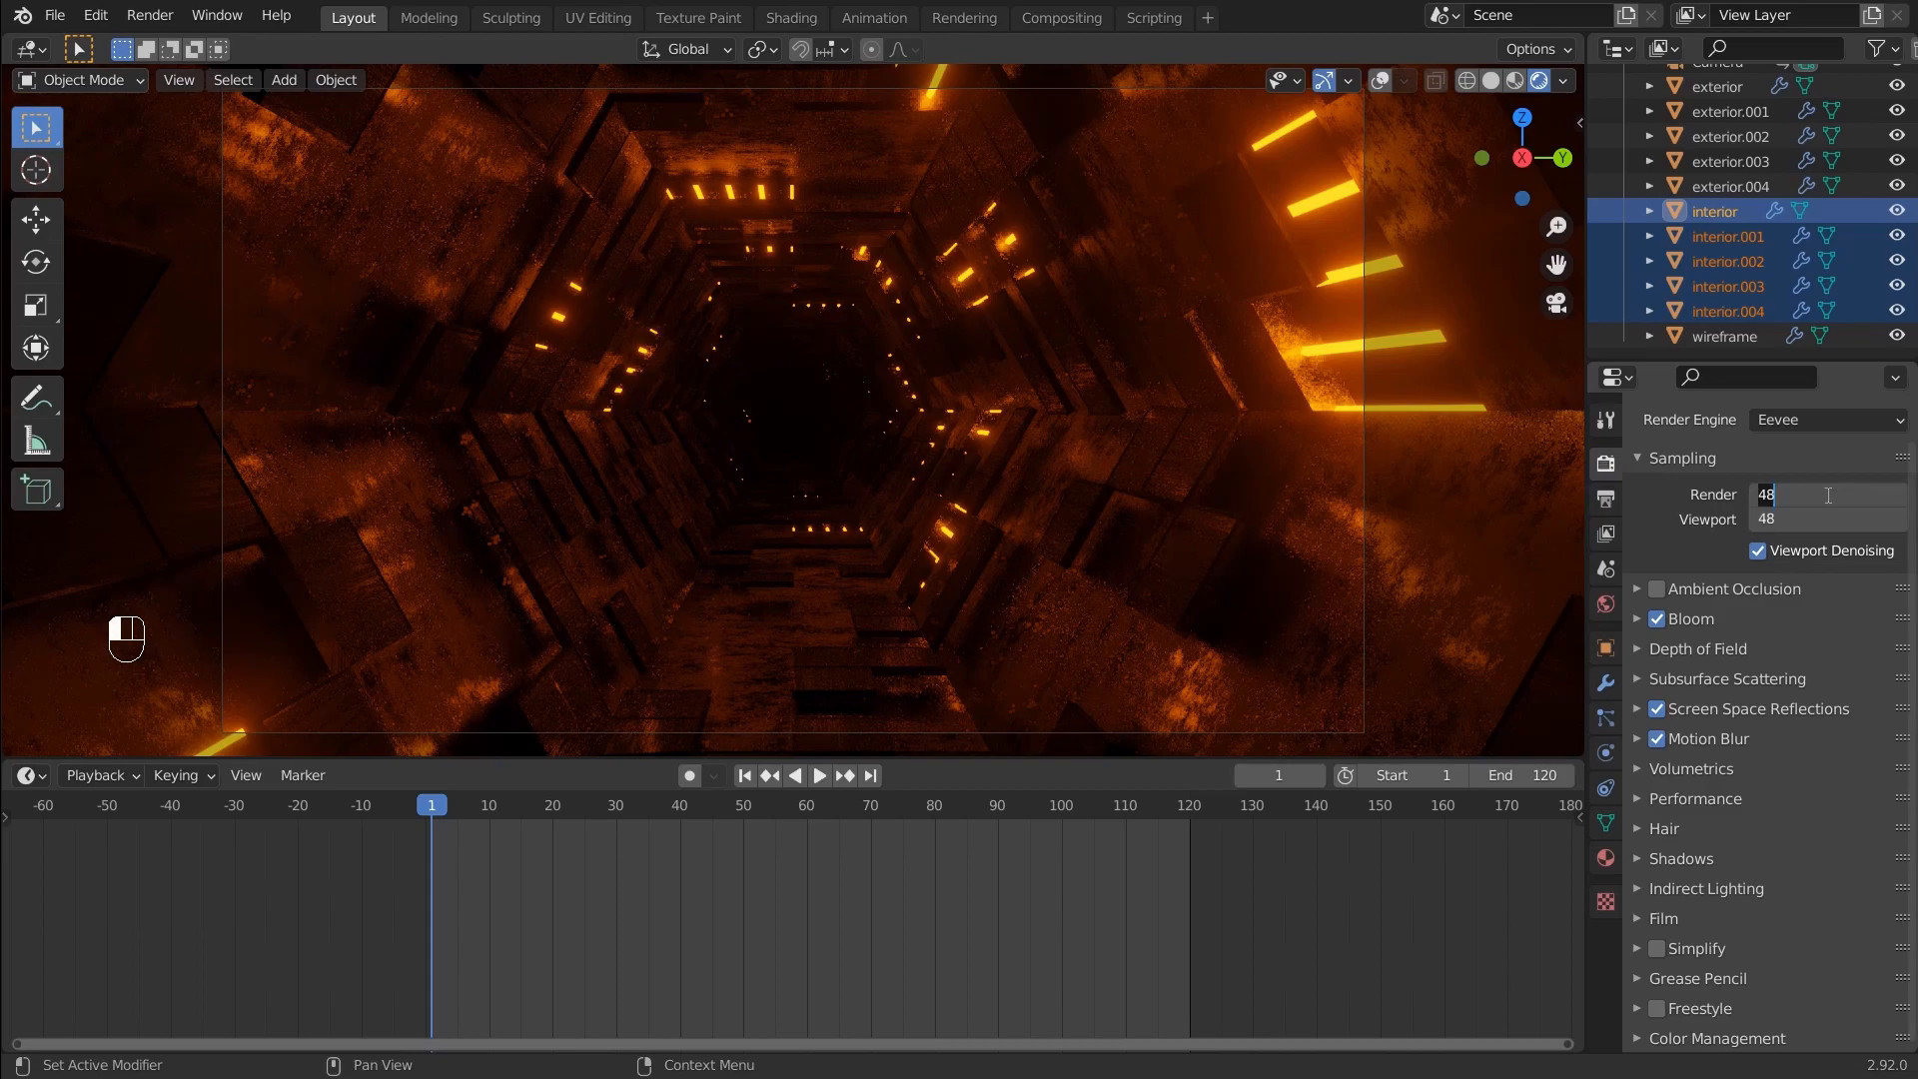
key(Return)
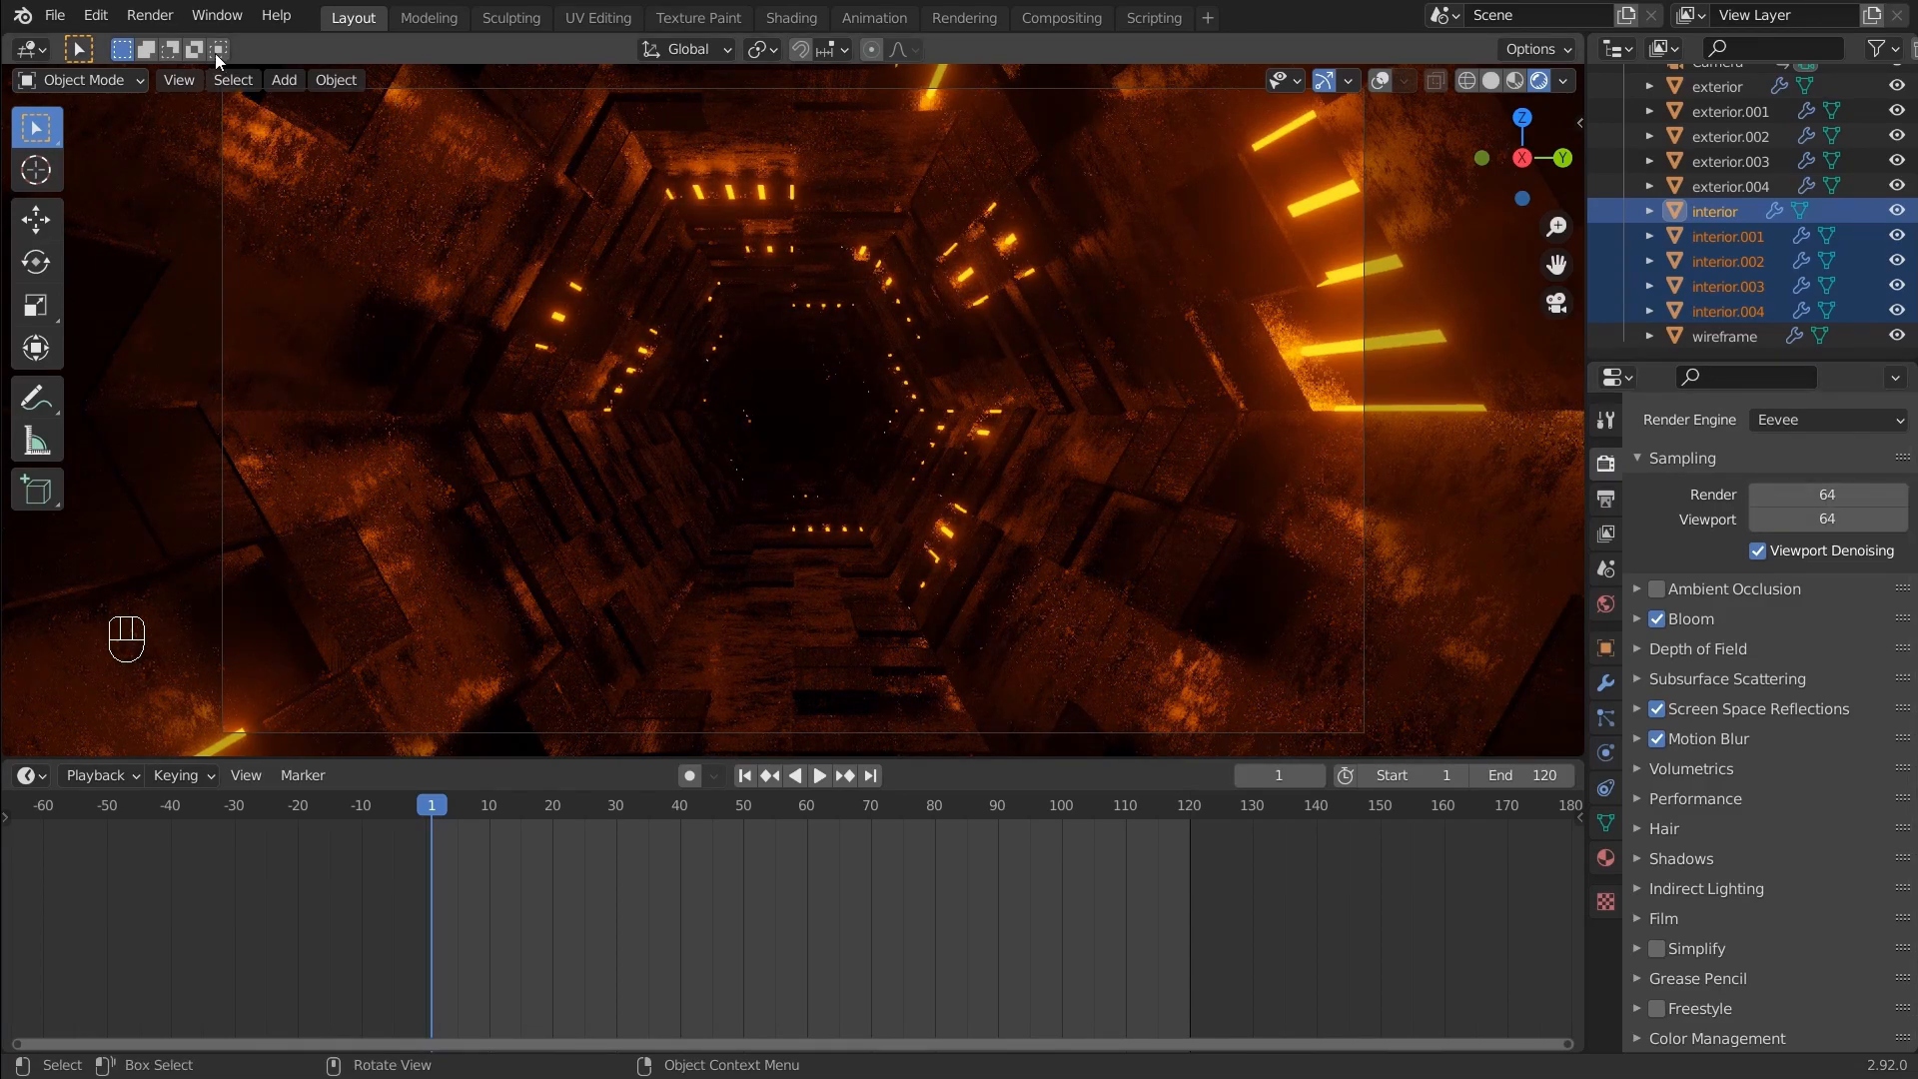
click(150, 15)
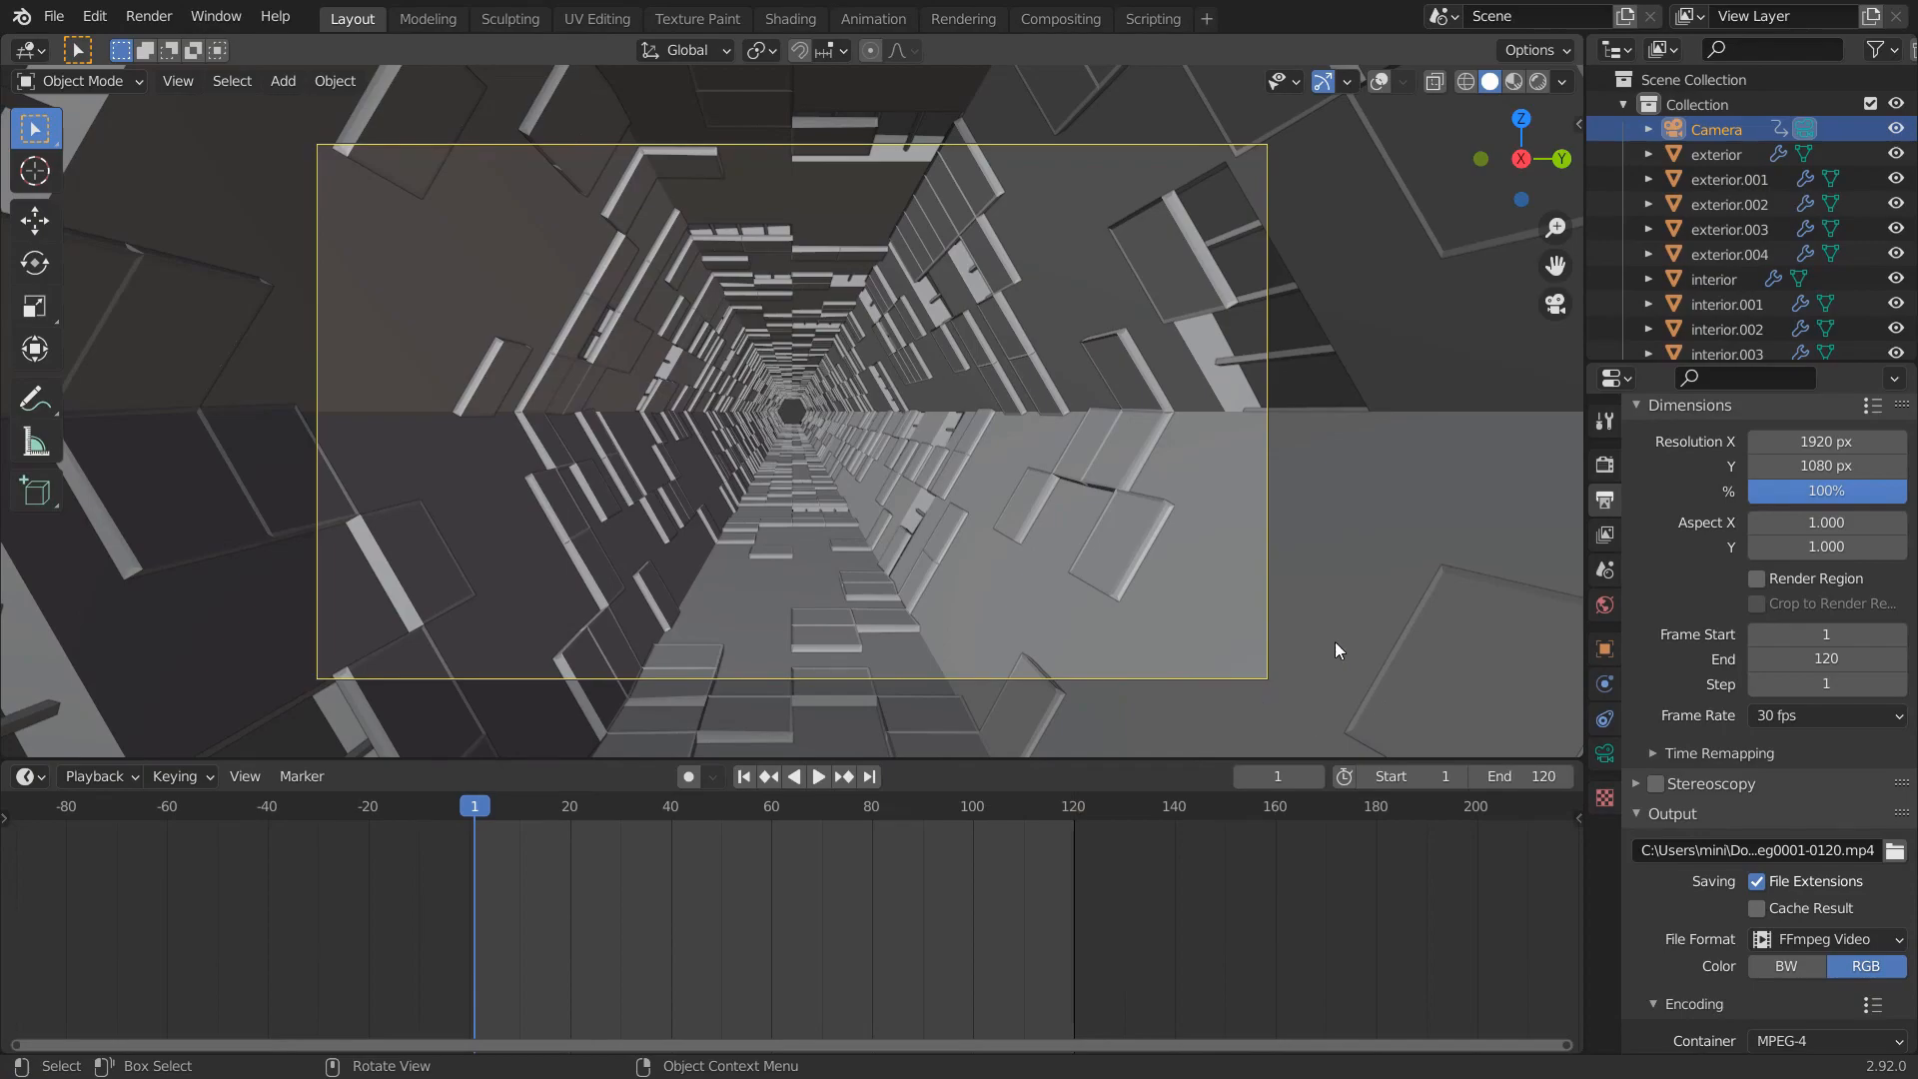
Add a Video Editing workspace and bring the start of the sequencer timeline into view
click(1206, 18)
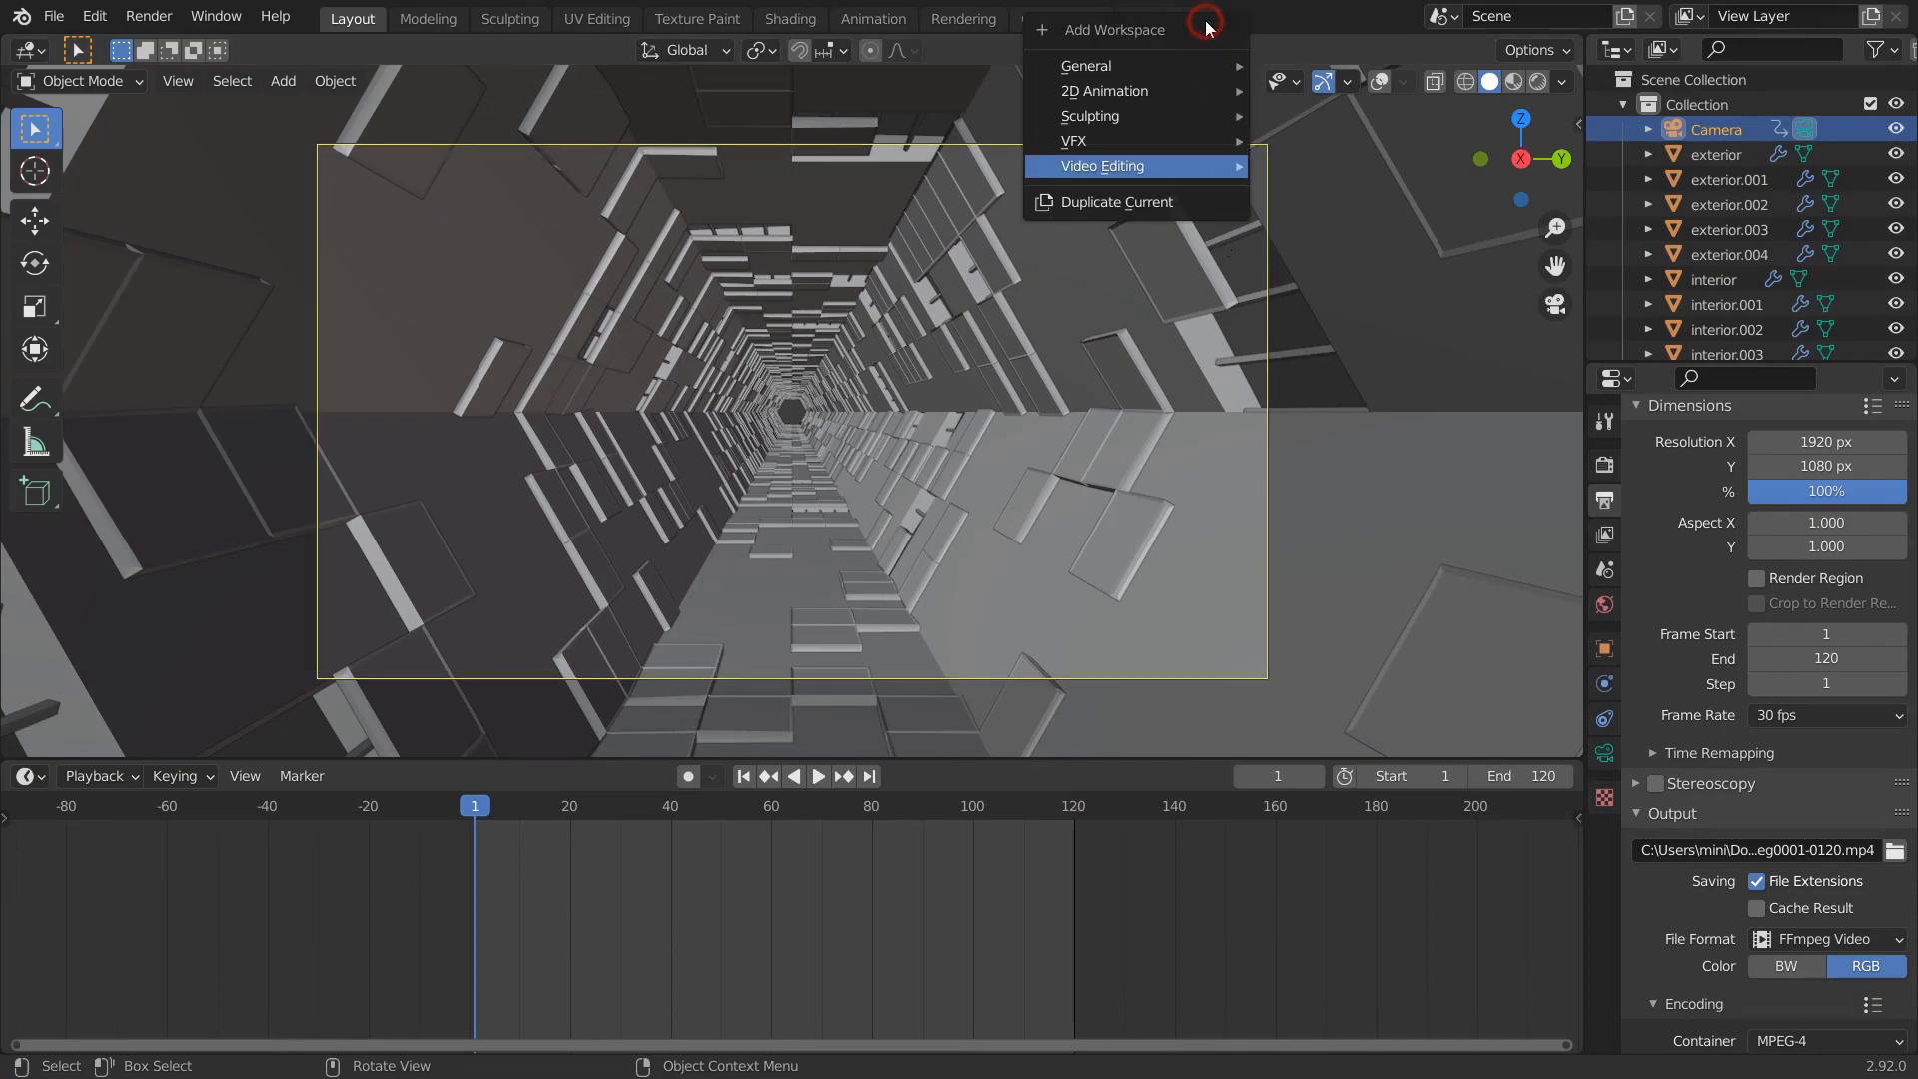
mouse_move(1193, 168)
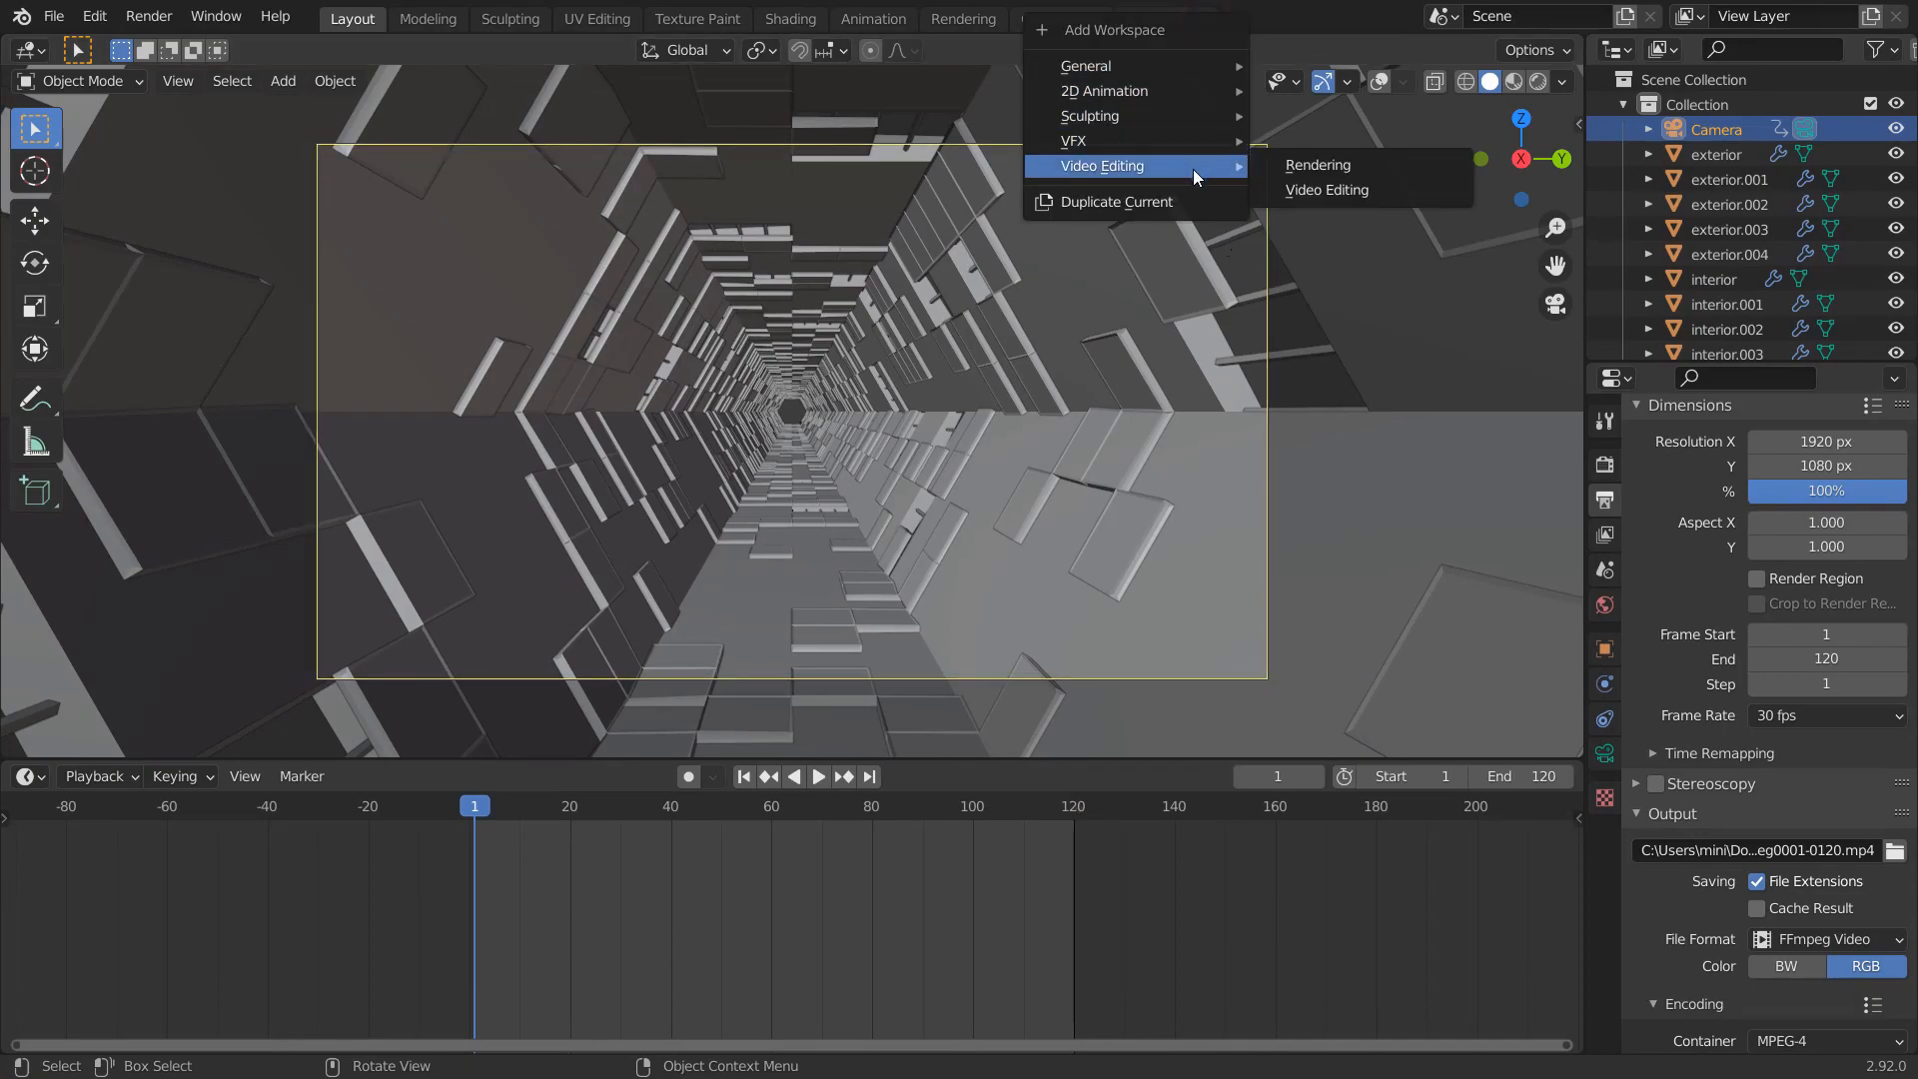
click(1339, 190)
middle_drag(371, 726, 838, 728)
Add the rendered 1seg0001-0120.mp4 as a movie strip starting at frame 1 in the sequencer
click(379, 568)
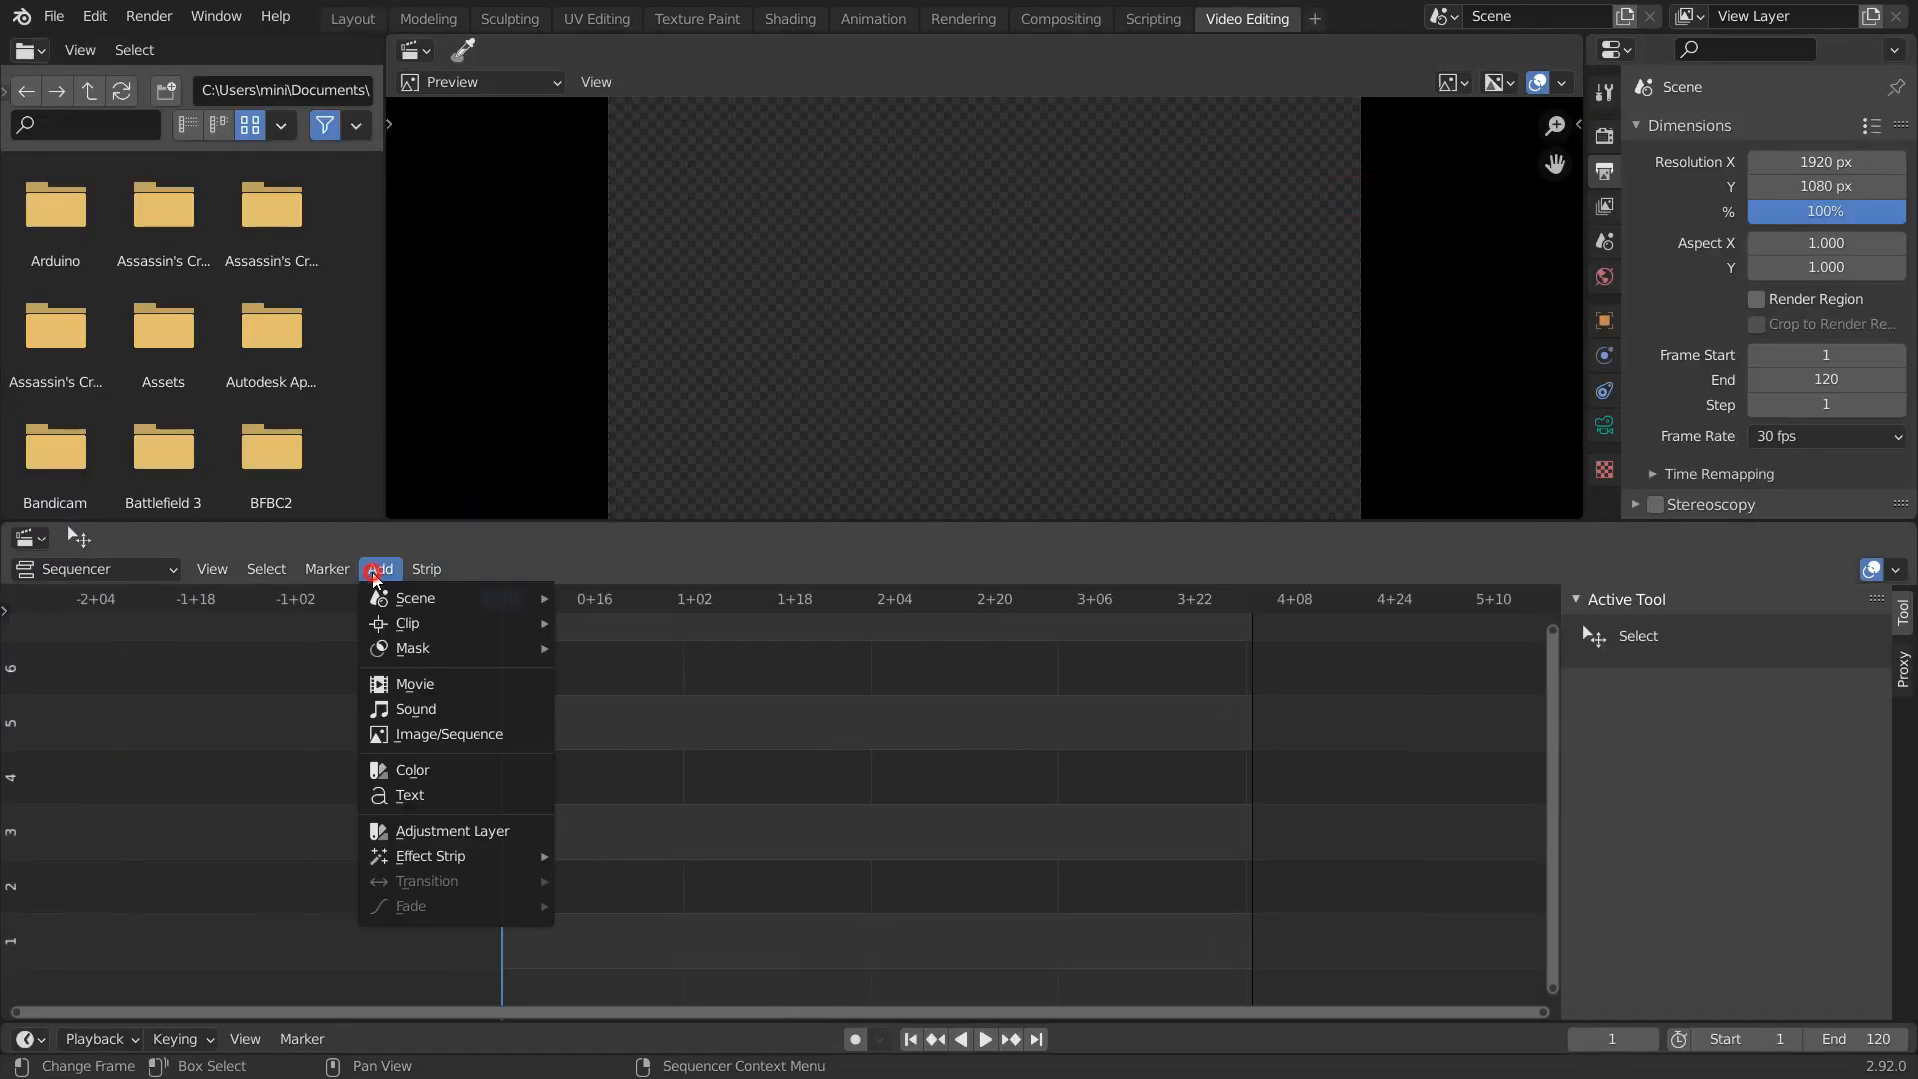
click(478, 687)
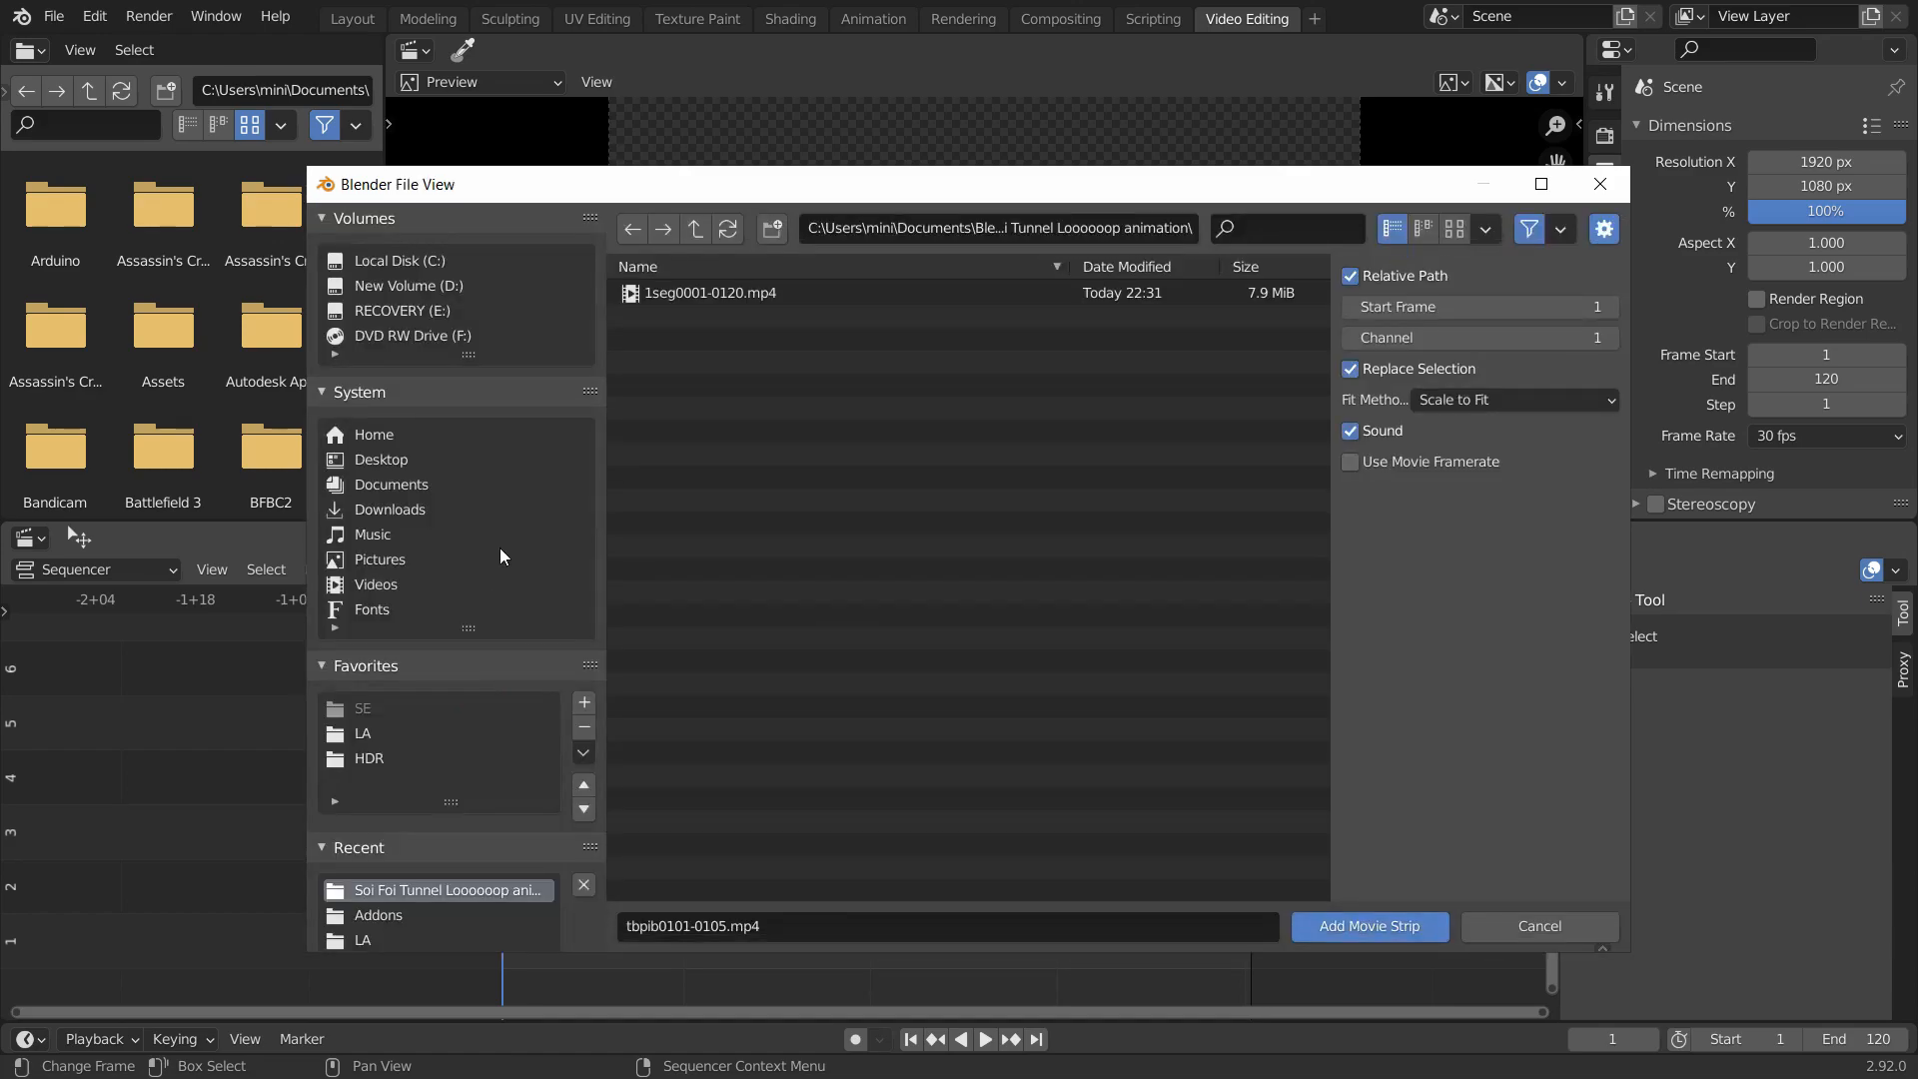
click(744, 296)
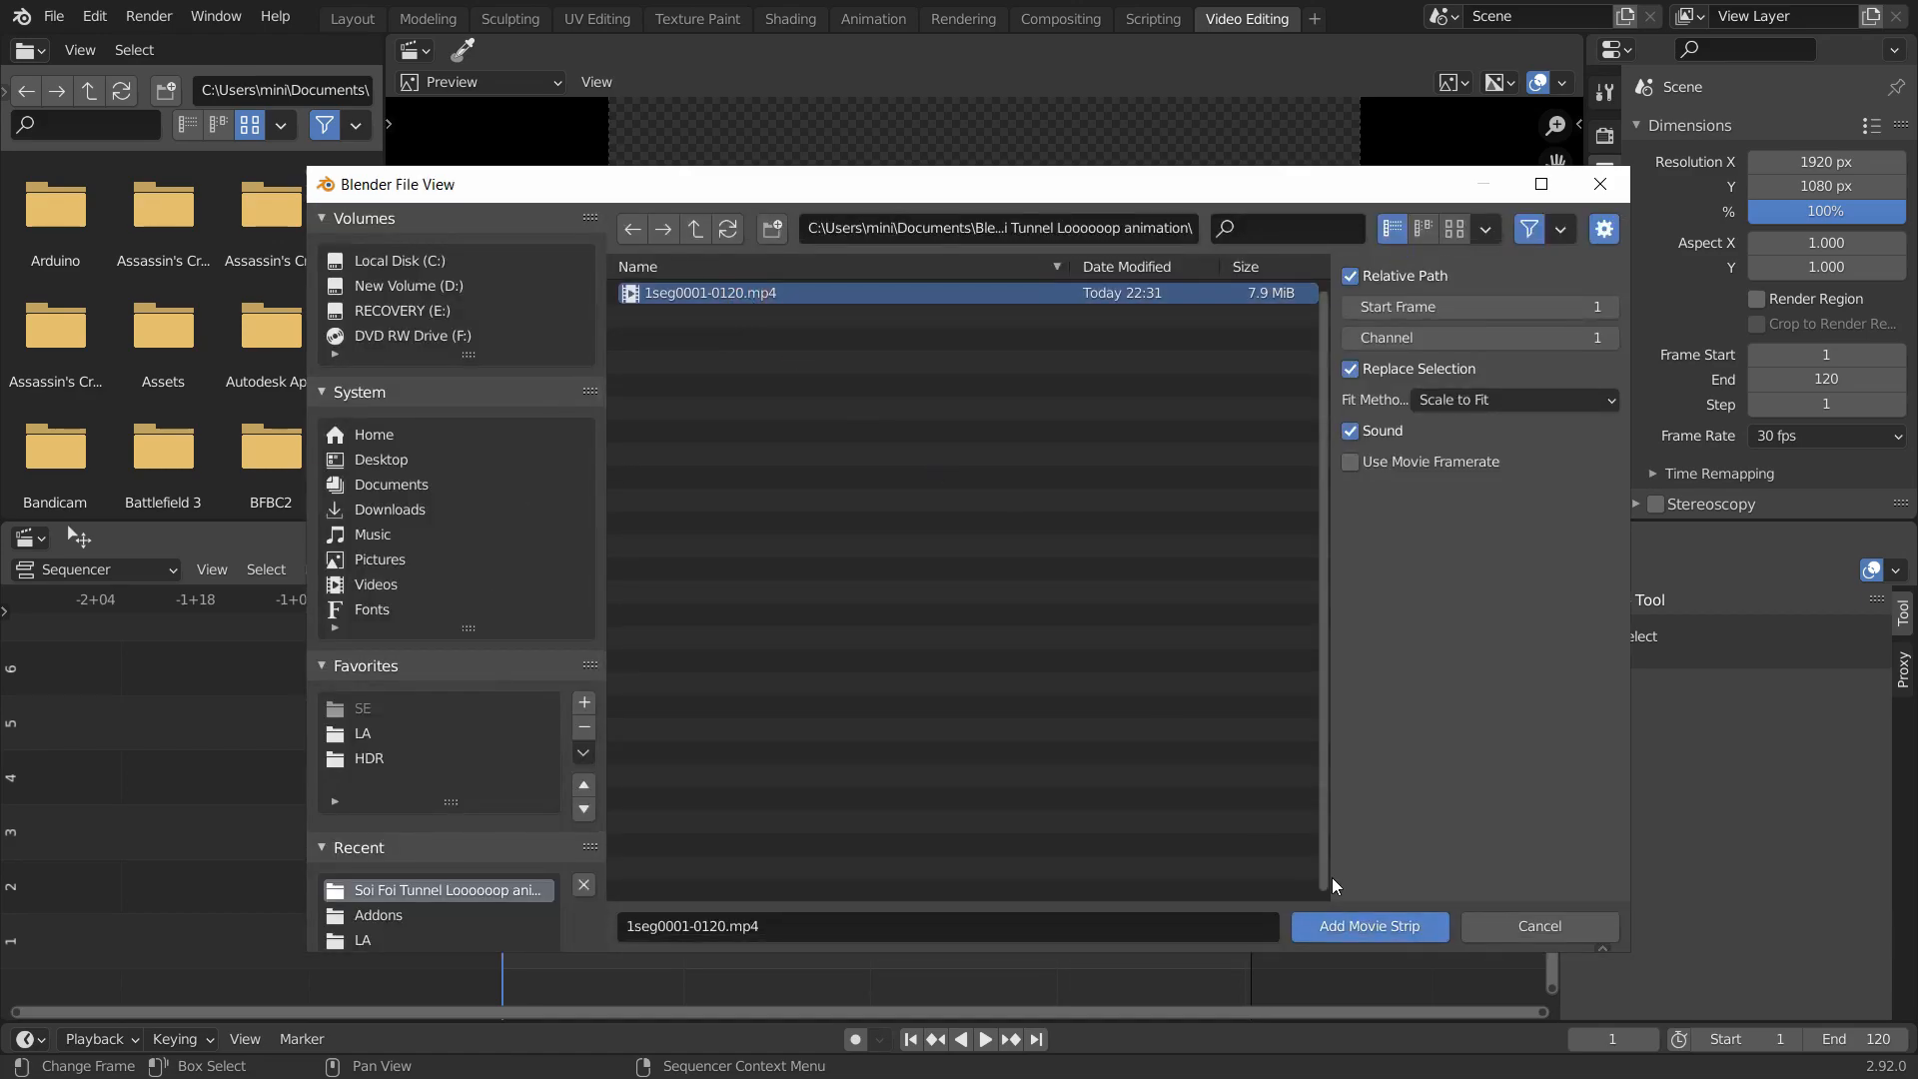
click(1375, 921)
scroll(1040, 854, down, 4)
scroll(1237, 805, down, 4)
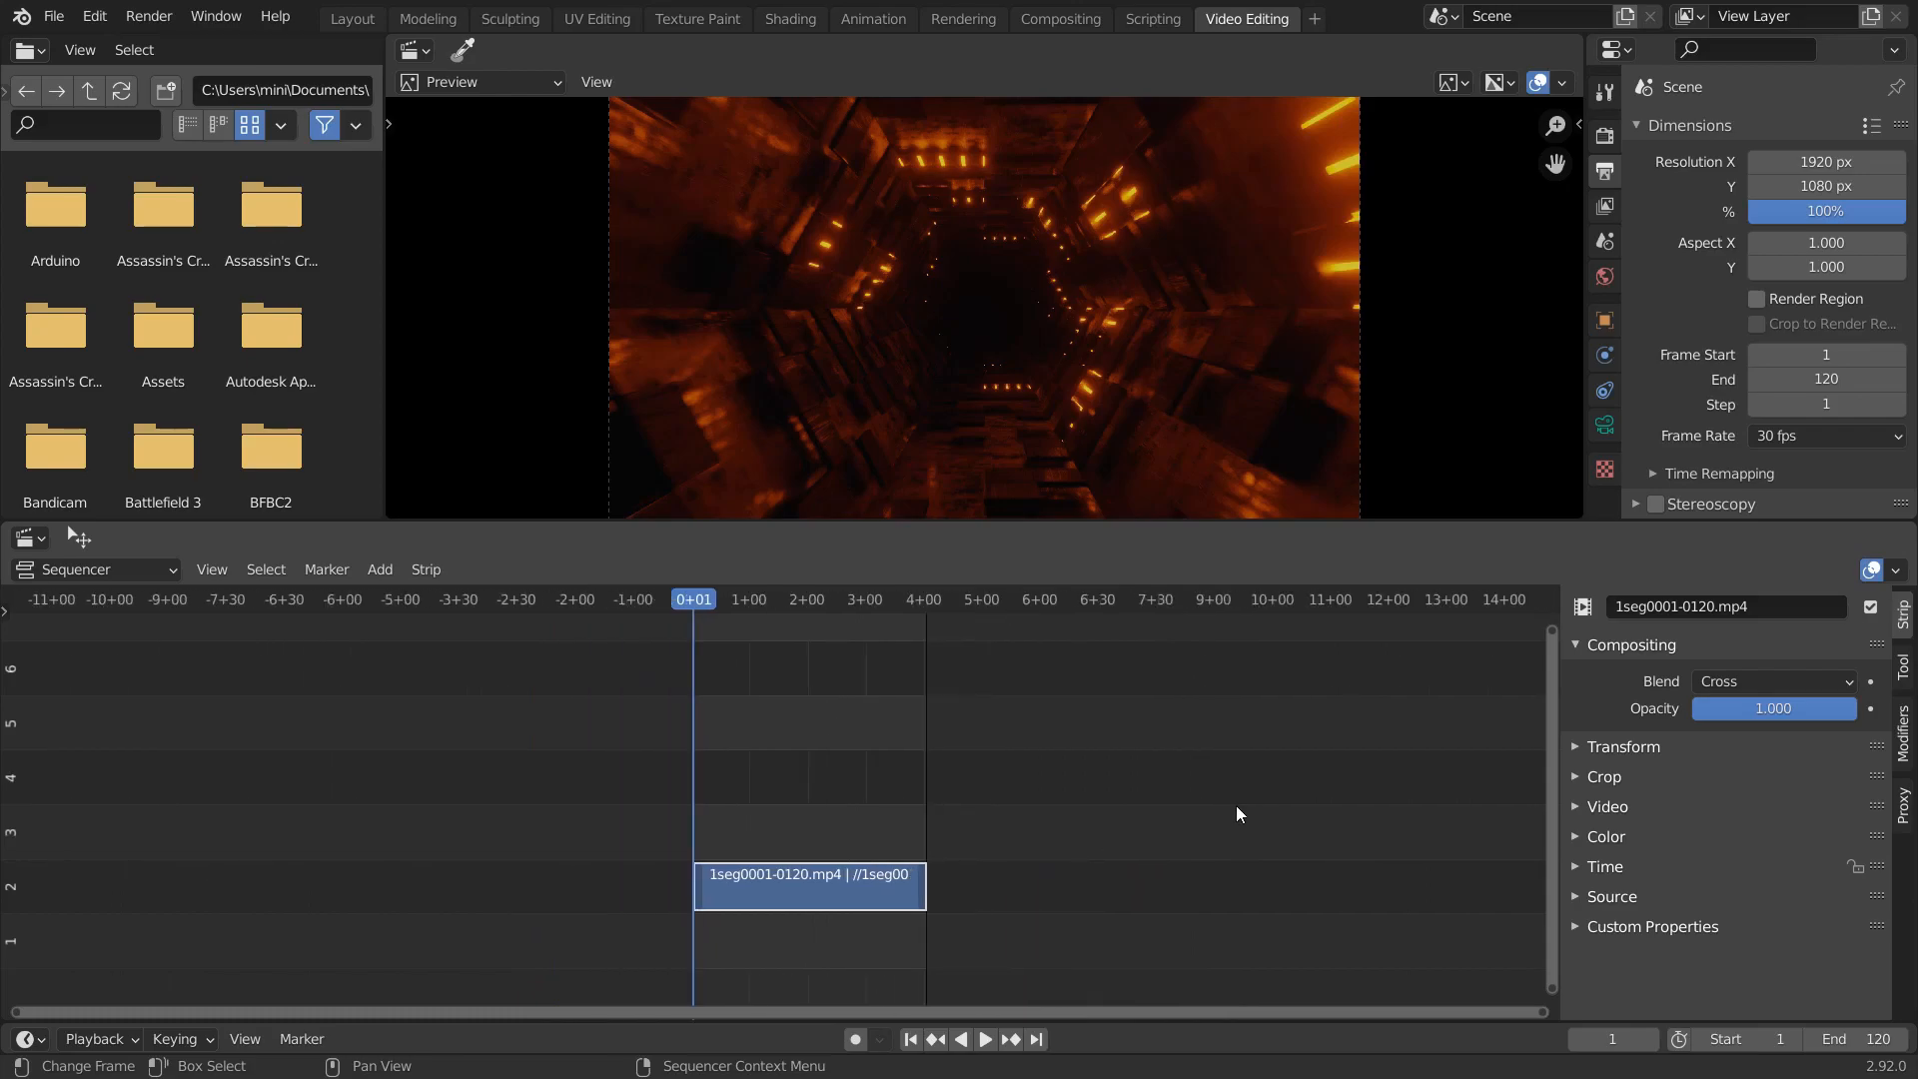
Duplicate the movie strip three times, placing the copies end to end on the same channel
key(shift+d)
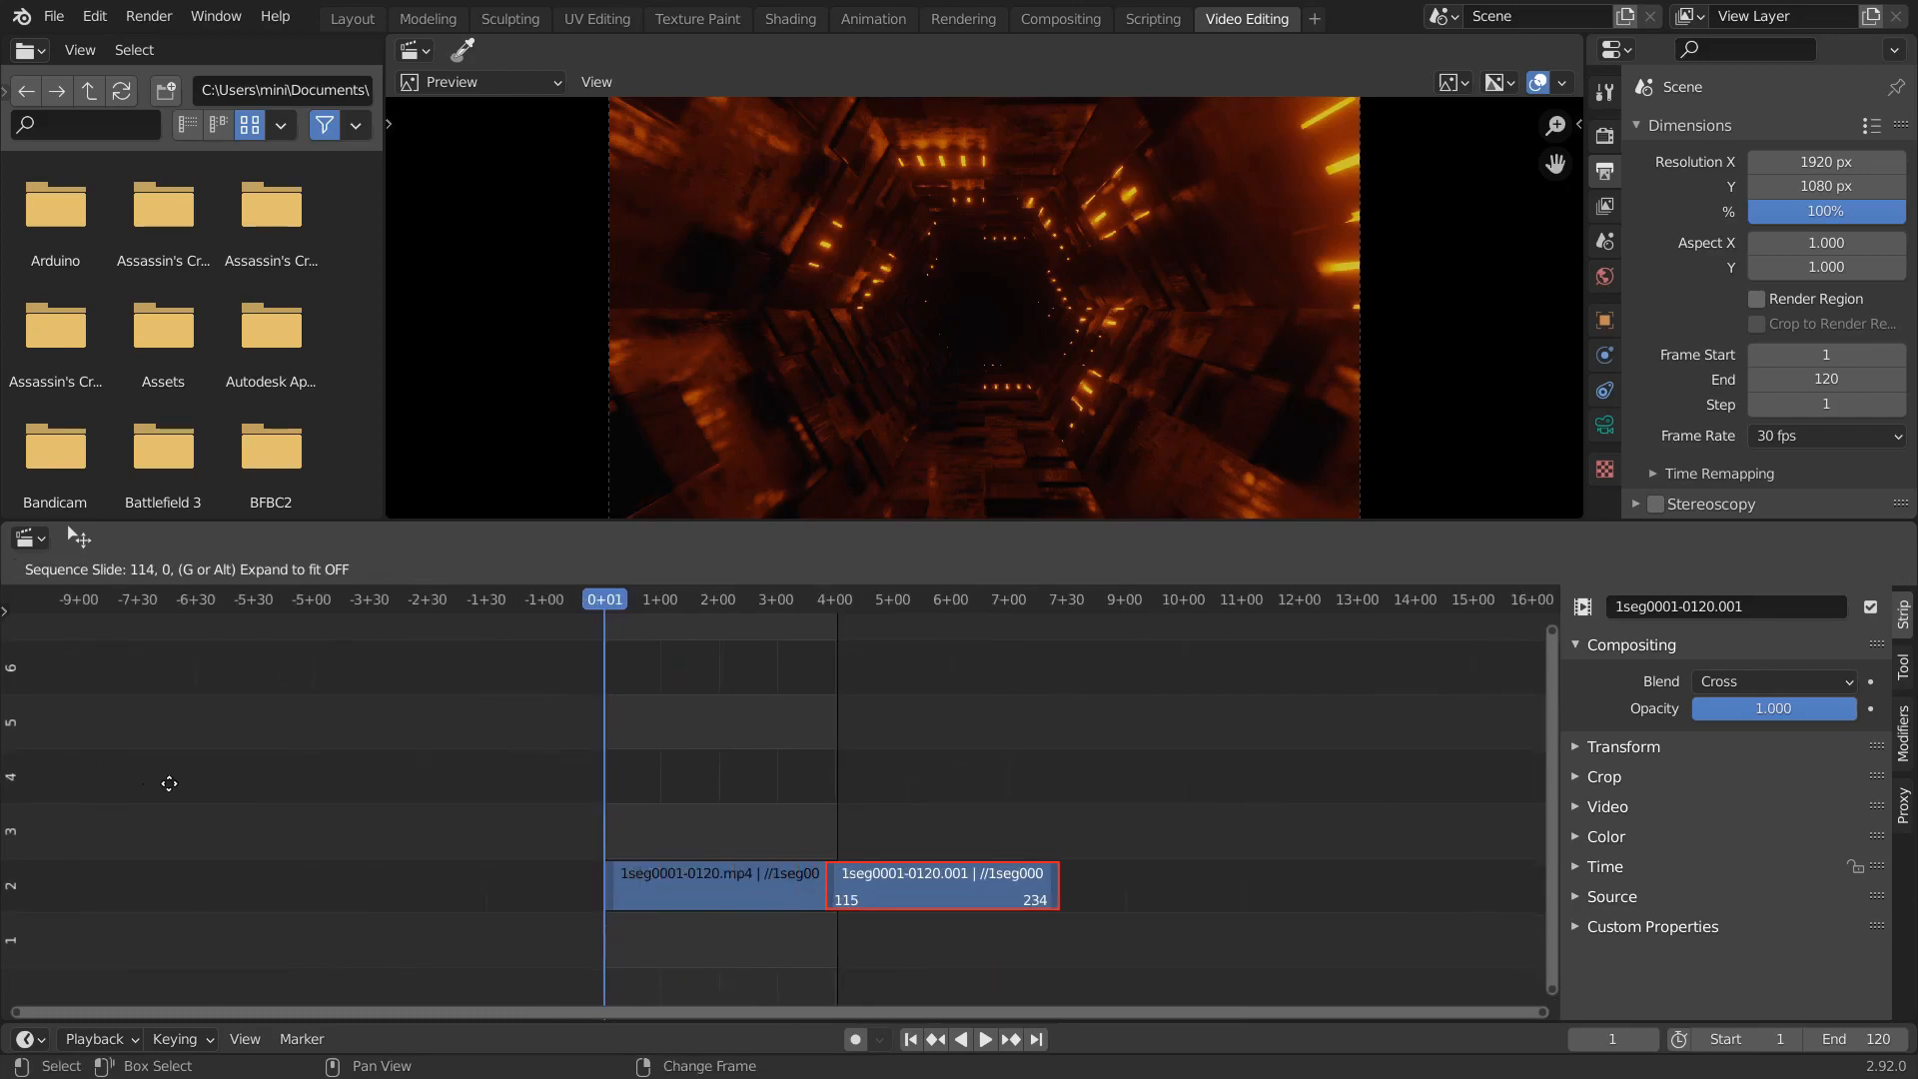
click(195, 785)
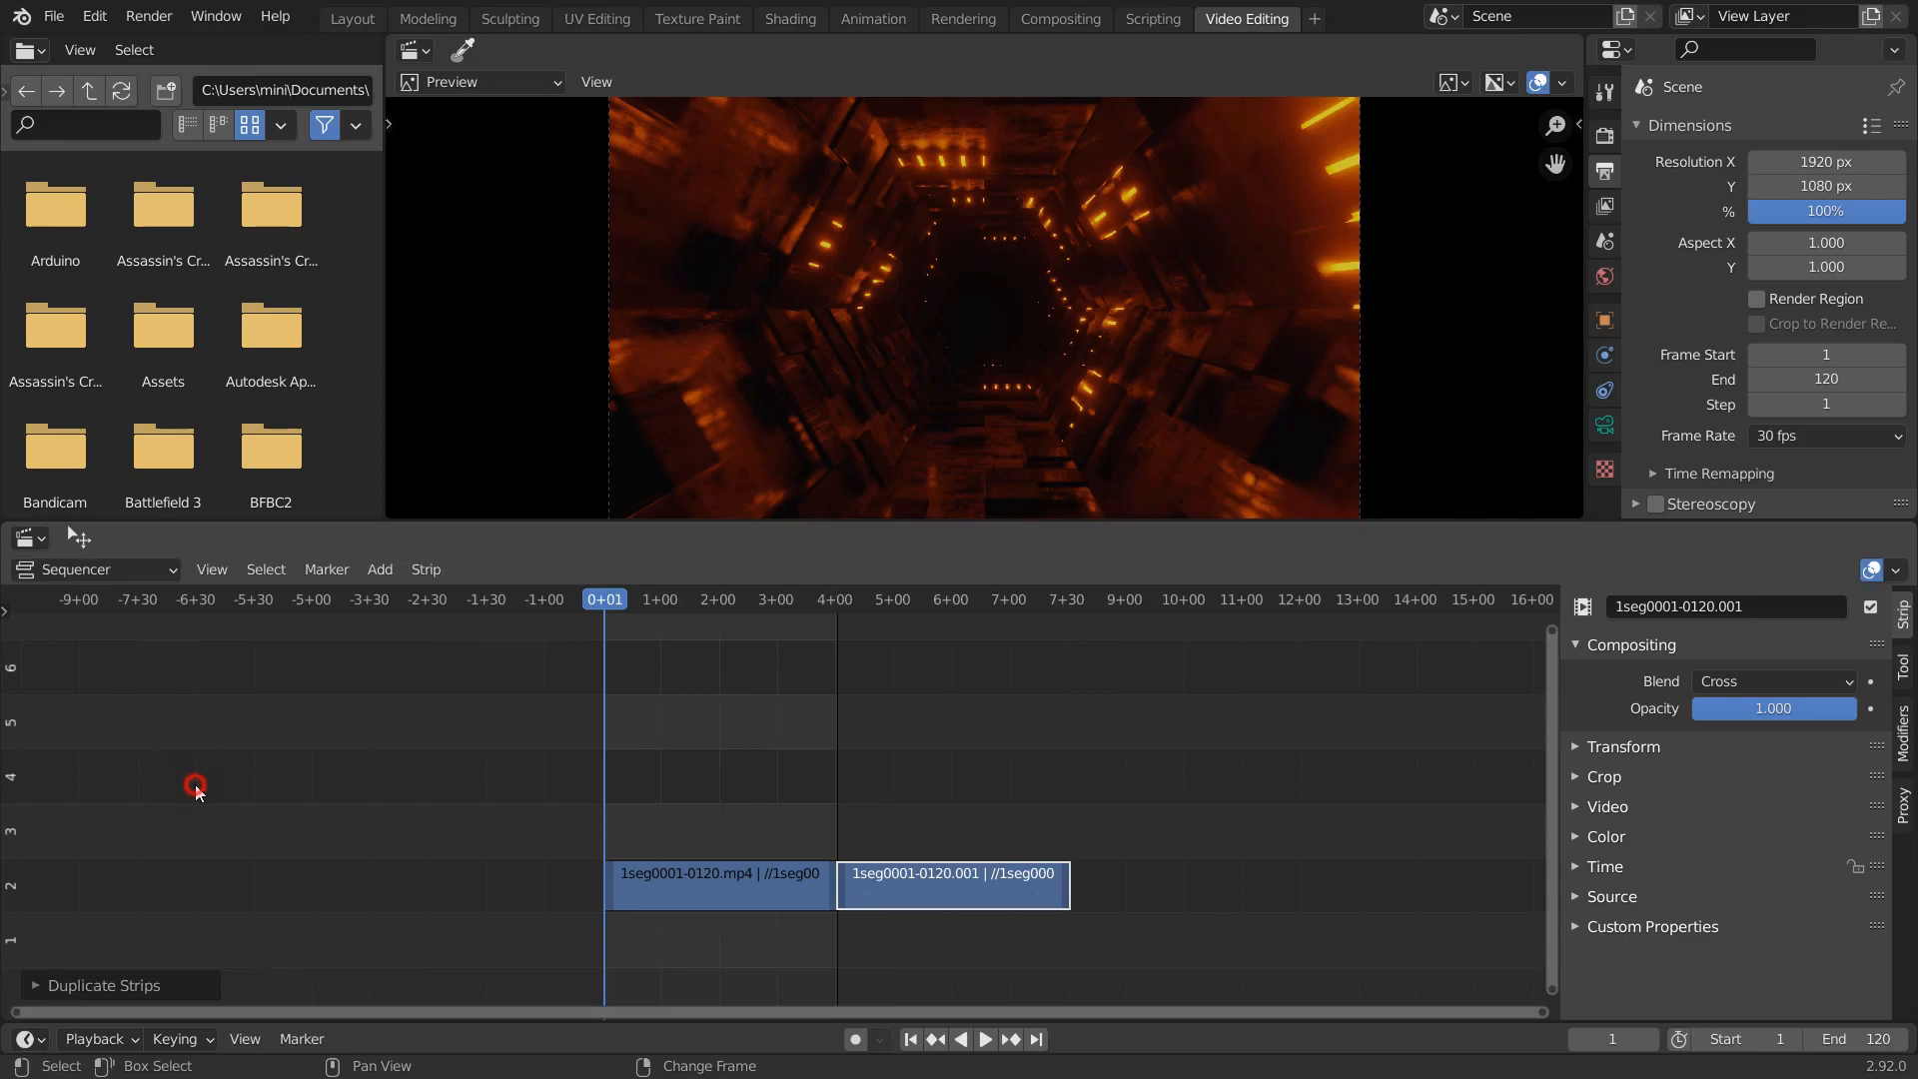
scroll(1061, 839, down, 1)
key(shift+r)
key(shift+r)
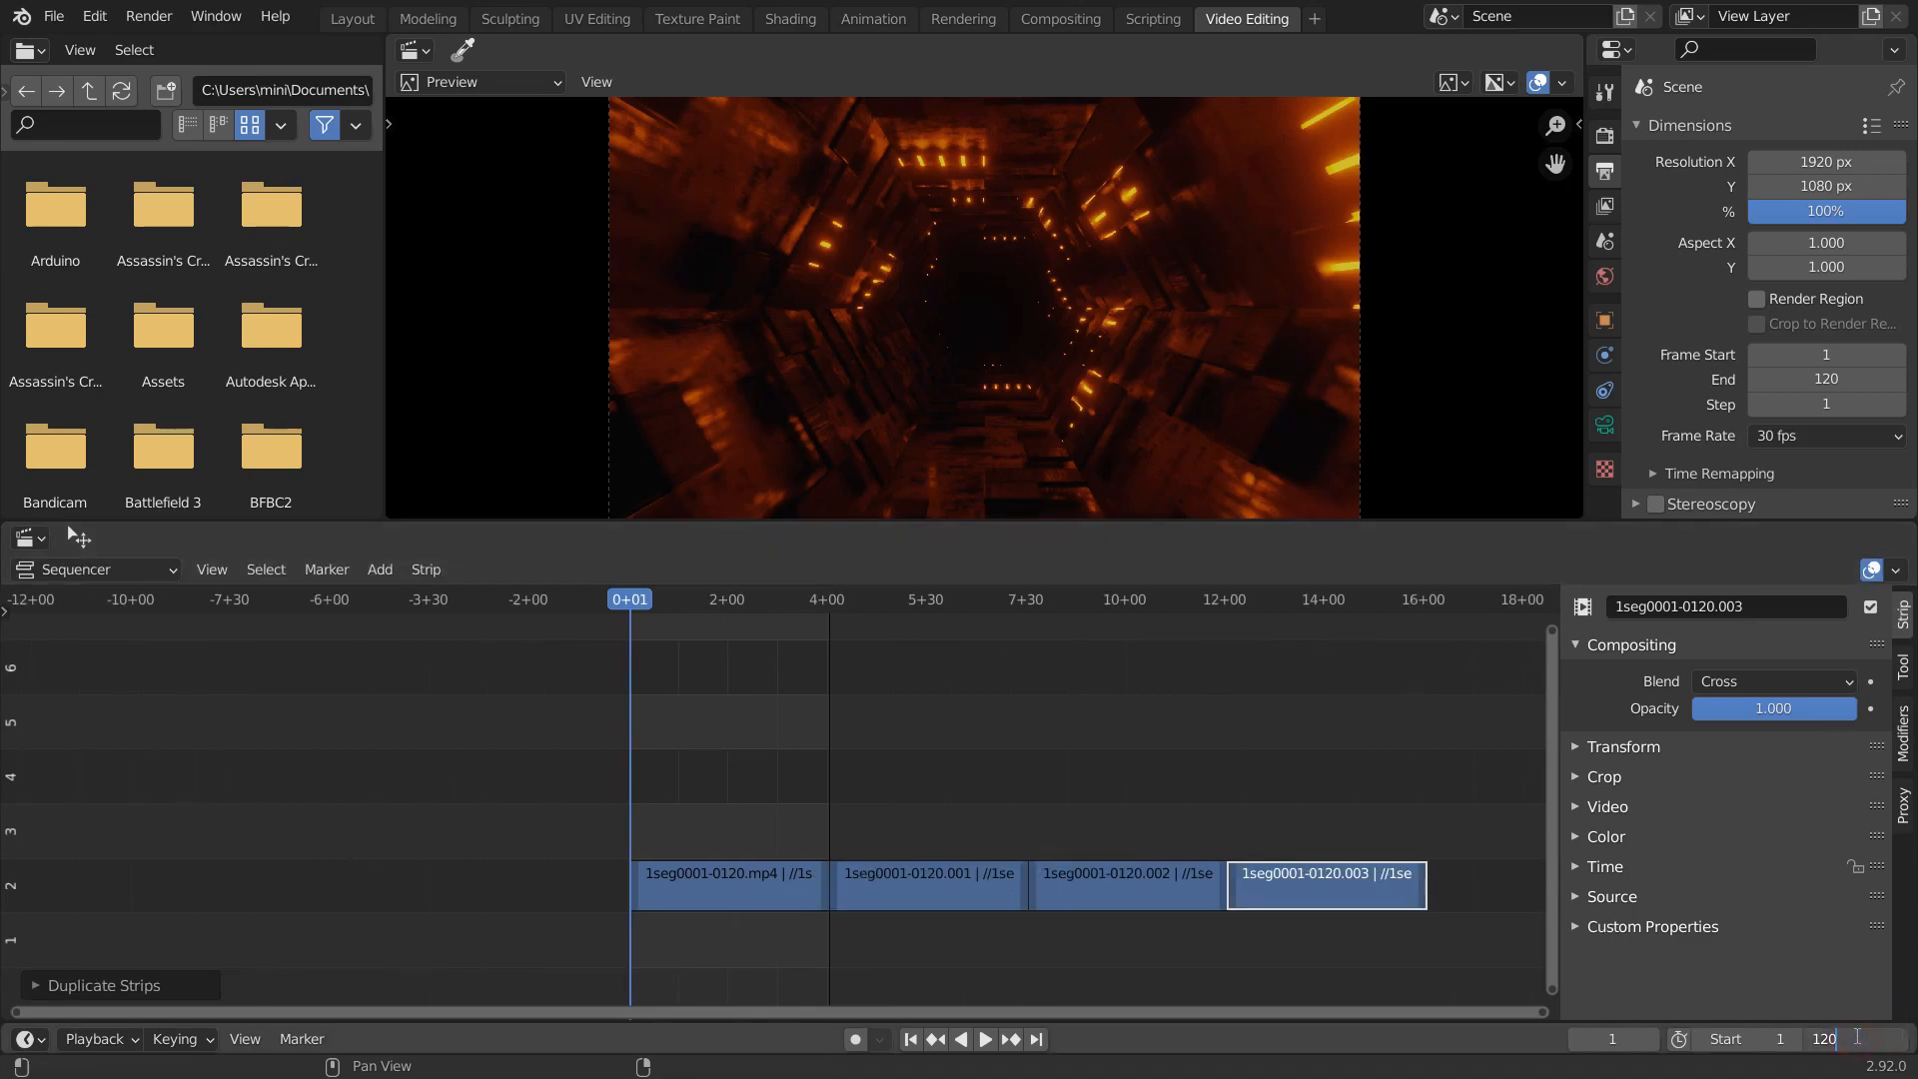
Set the scene's end frame to 480 so the range covers all four strips
text(4)
key(Return)
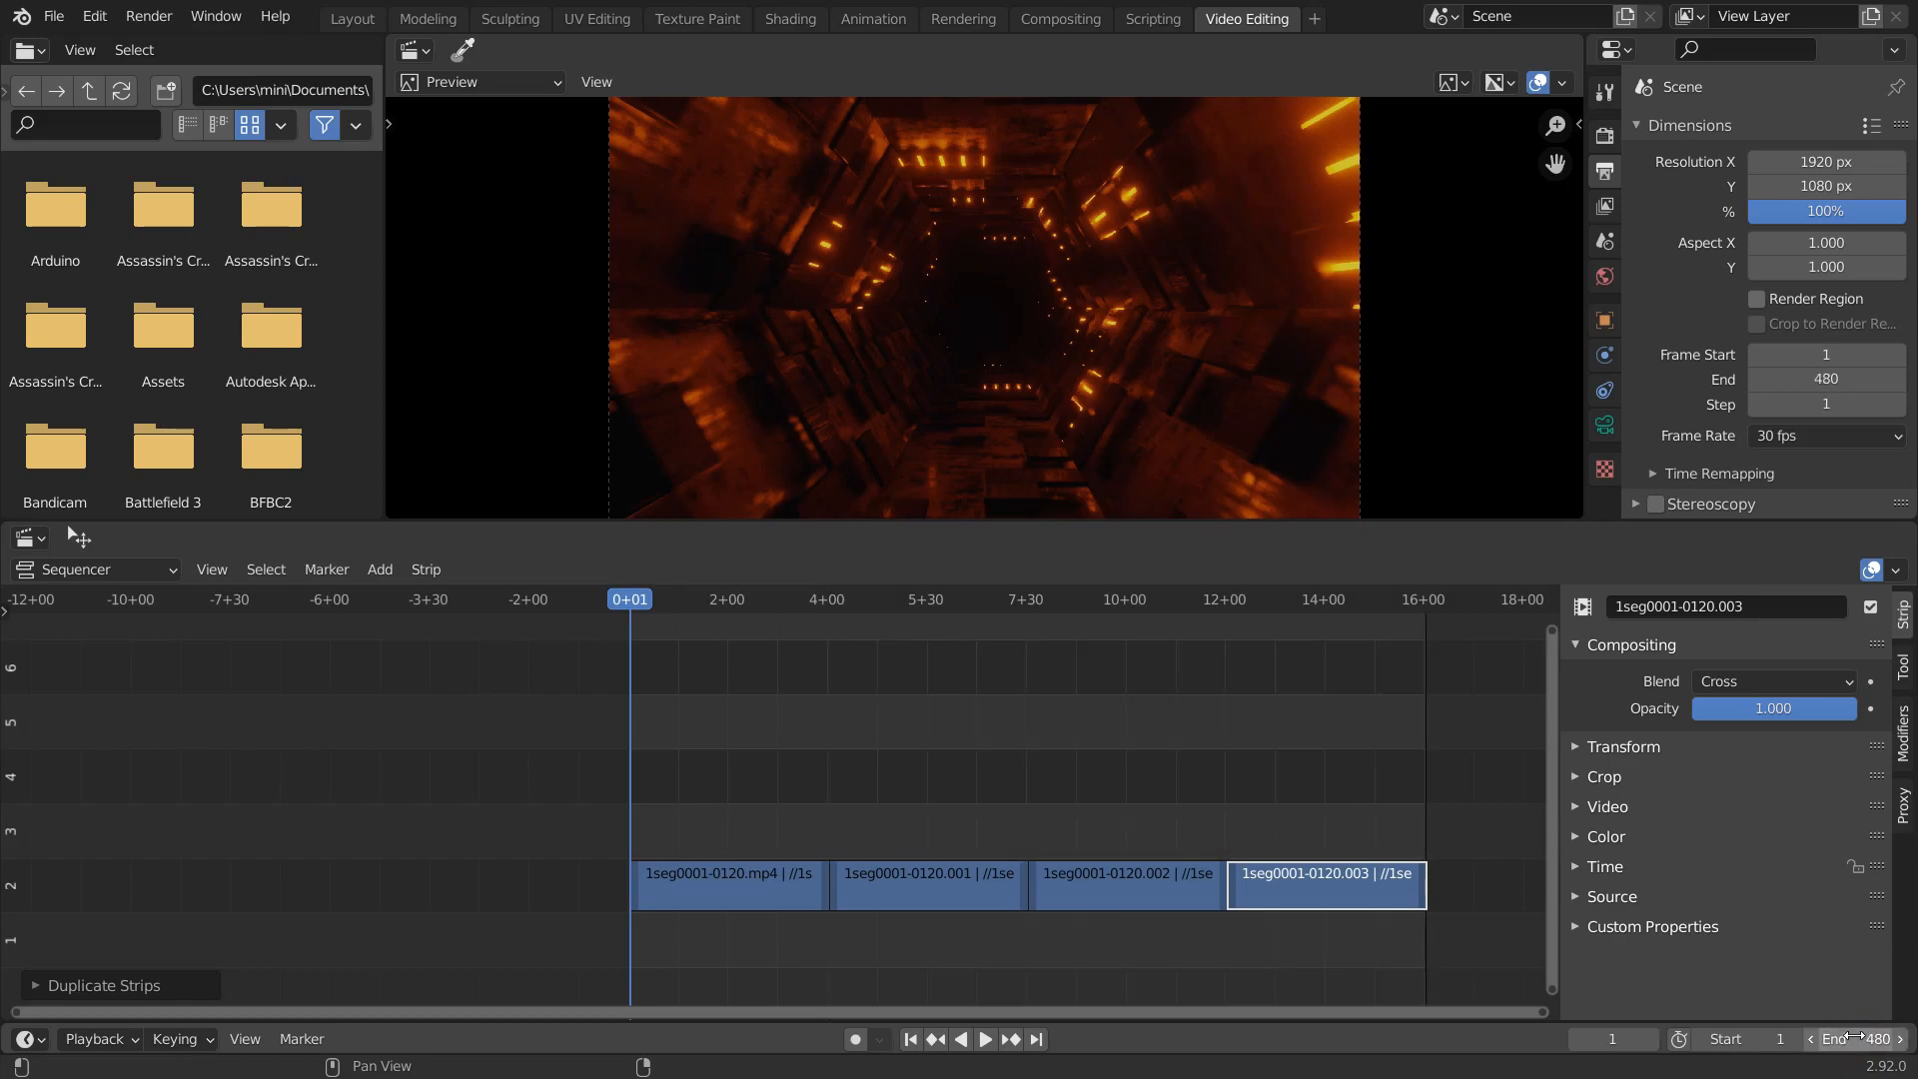
middle_drag(1339, 831, 1210, 841)
Change the color management view transform to Standard
scroll(1739, 347, down, 3)
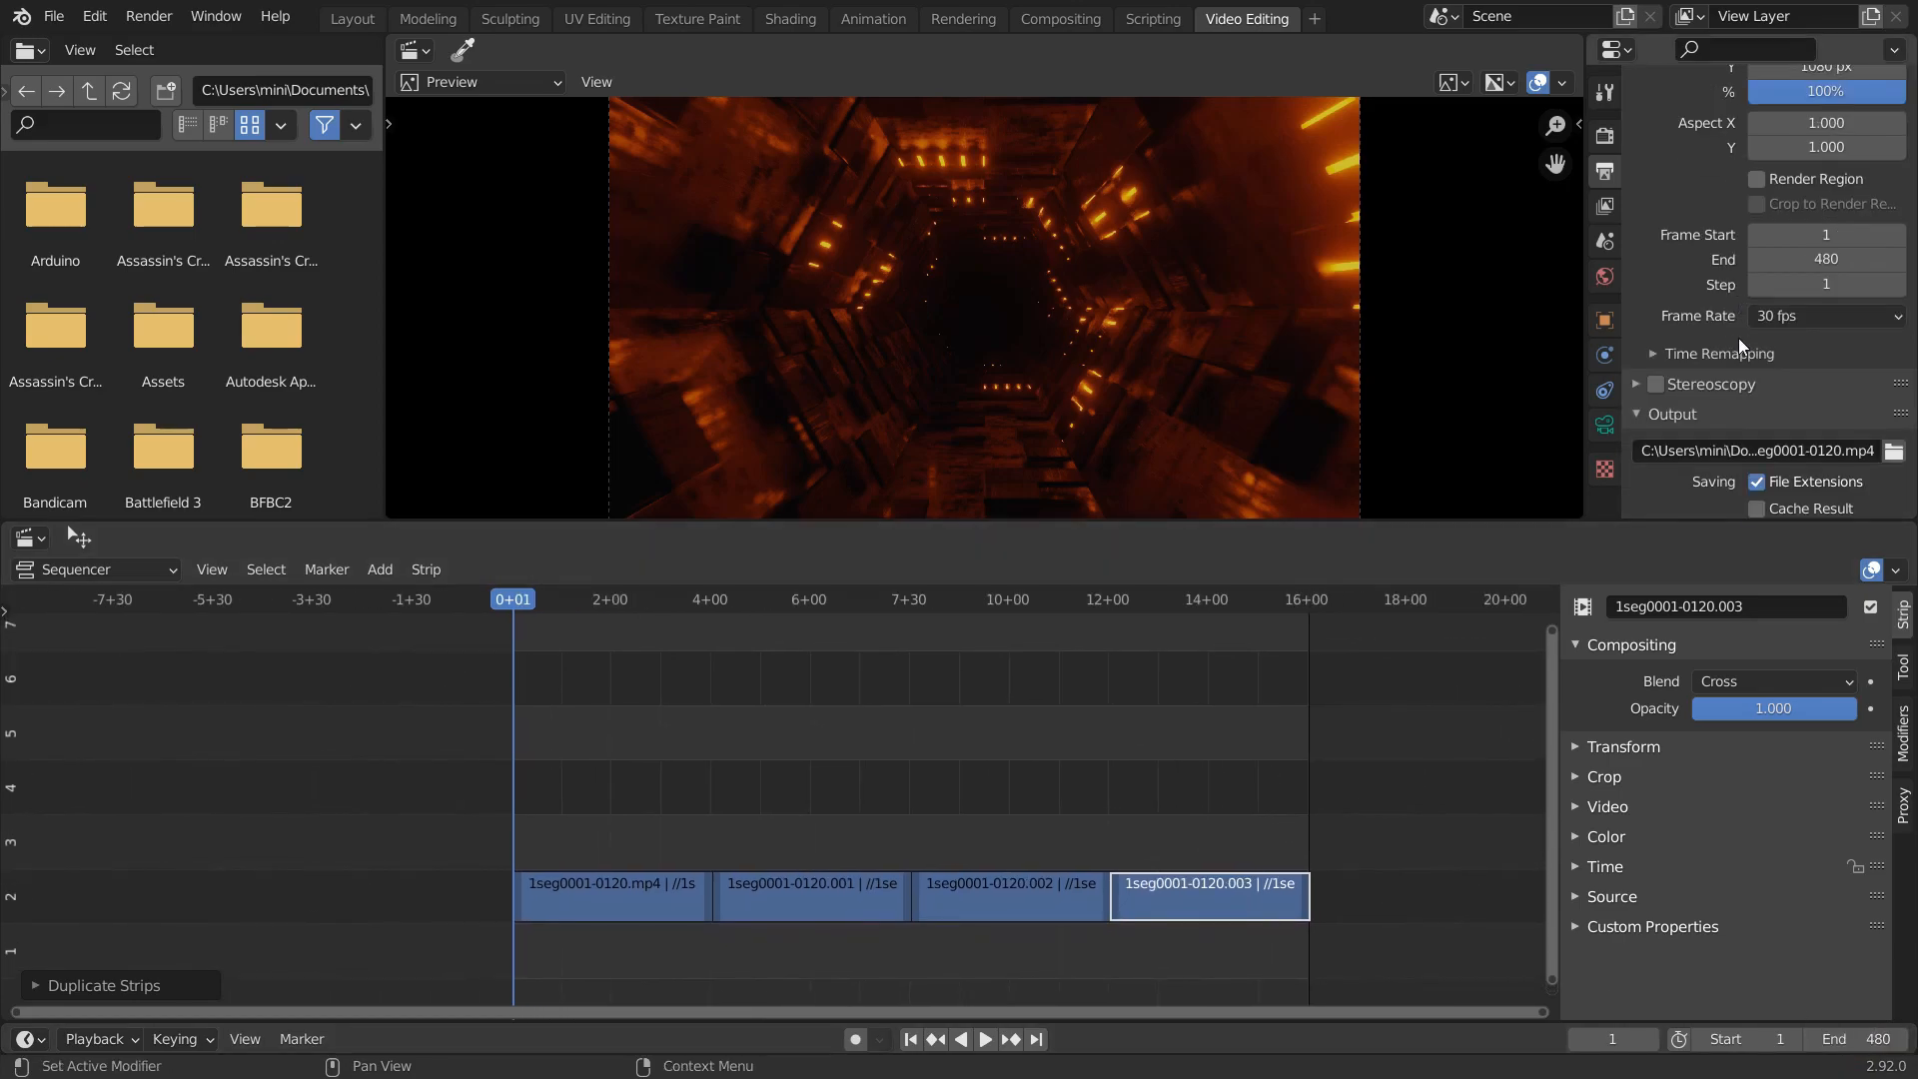
scroll(1739, 335, down, 4)
scroll(1736, 329, up, 7)
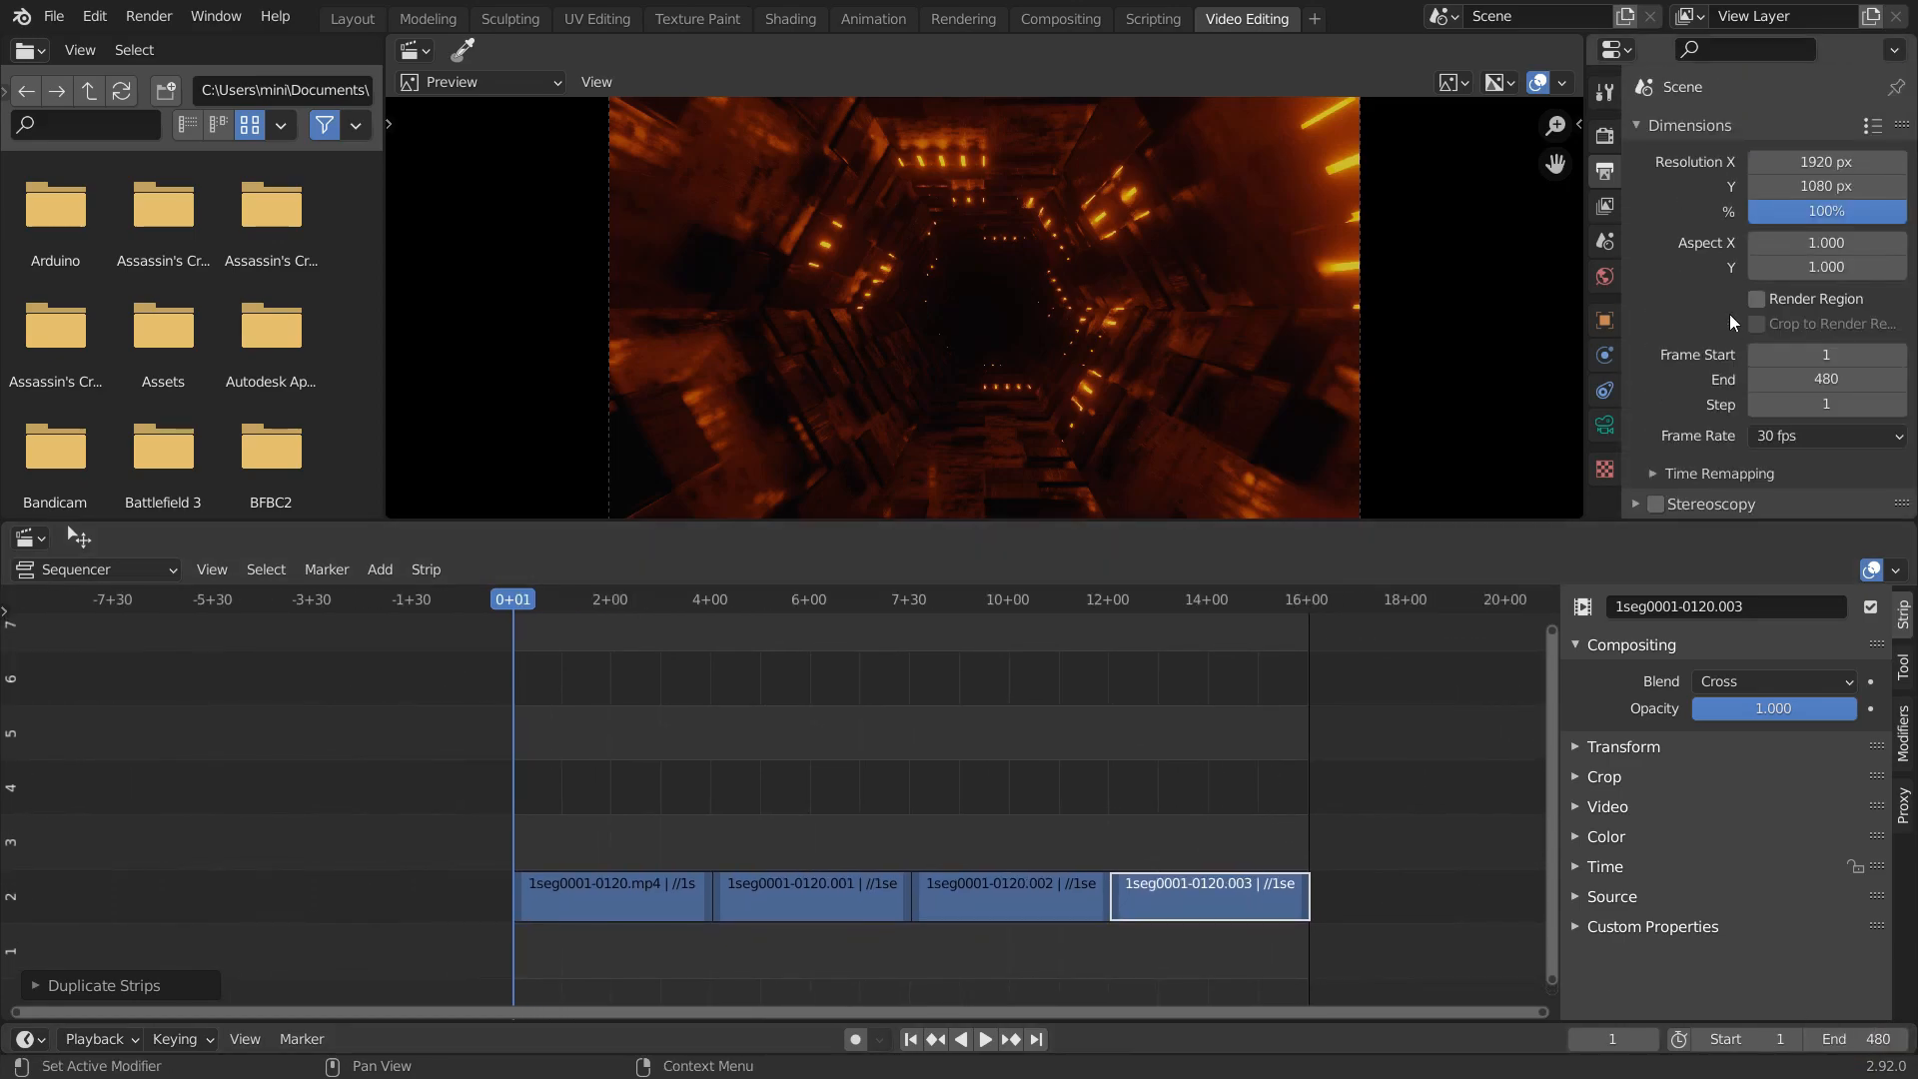
click(1599, 140)
scroll(1738, 300, down, 5)
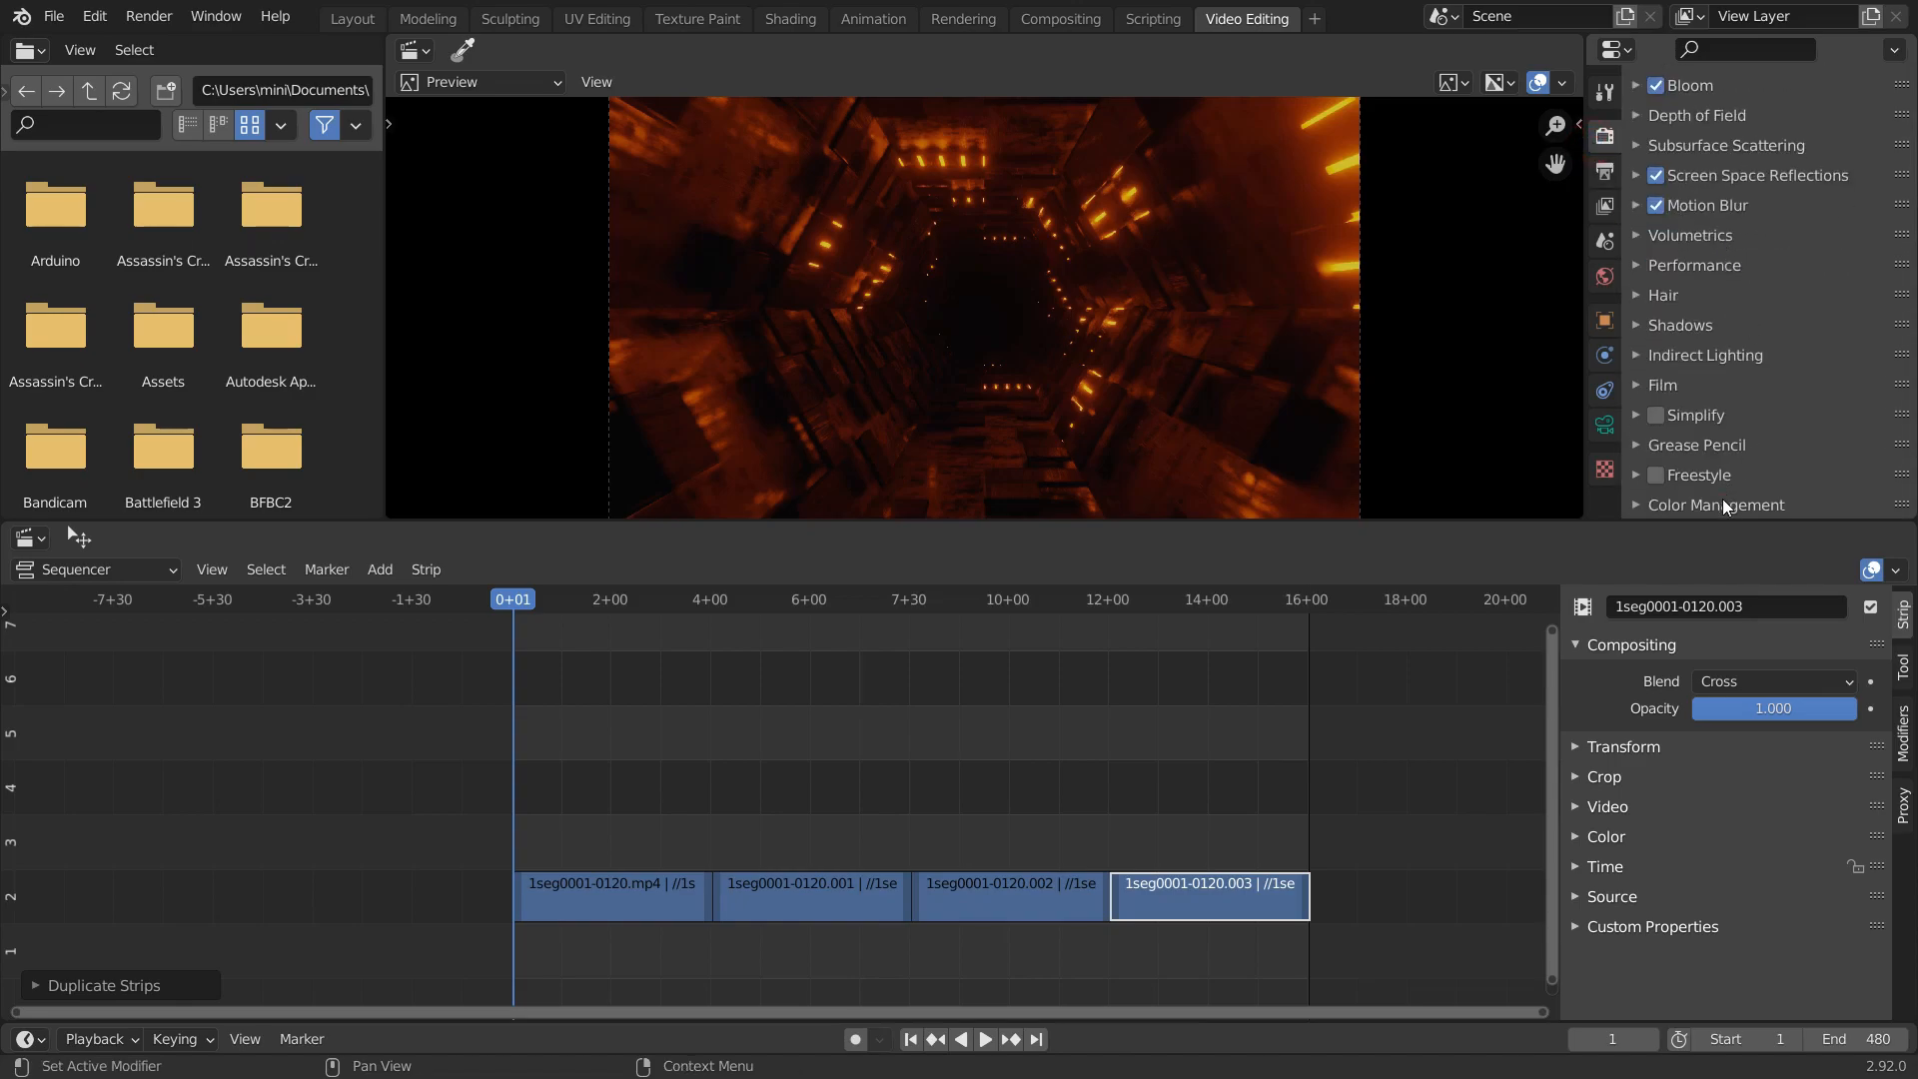
scroll(1748, 486, down, 5)
click(1778, 350)
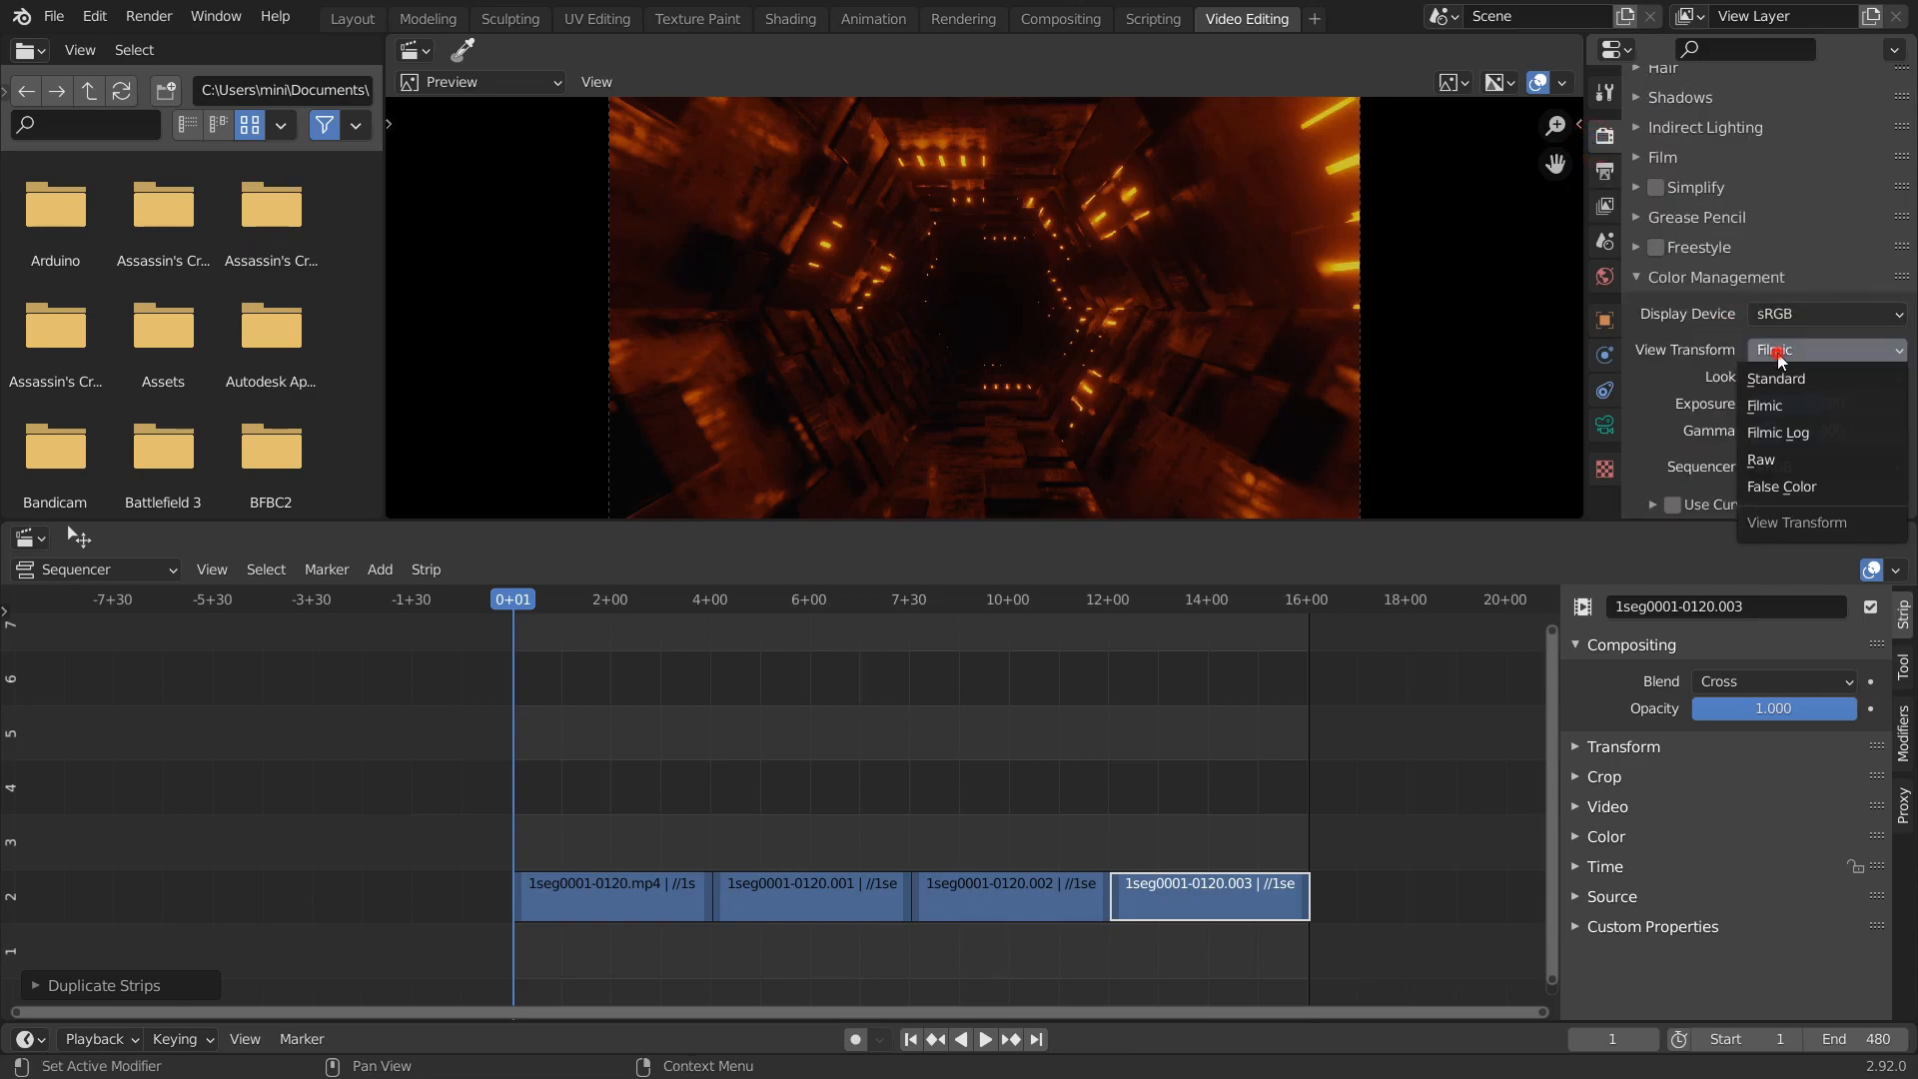
click(1777, 378)
scroll(1776, 375, up, 10)
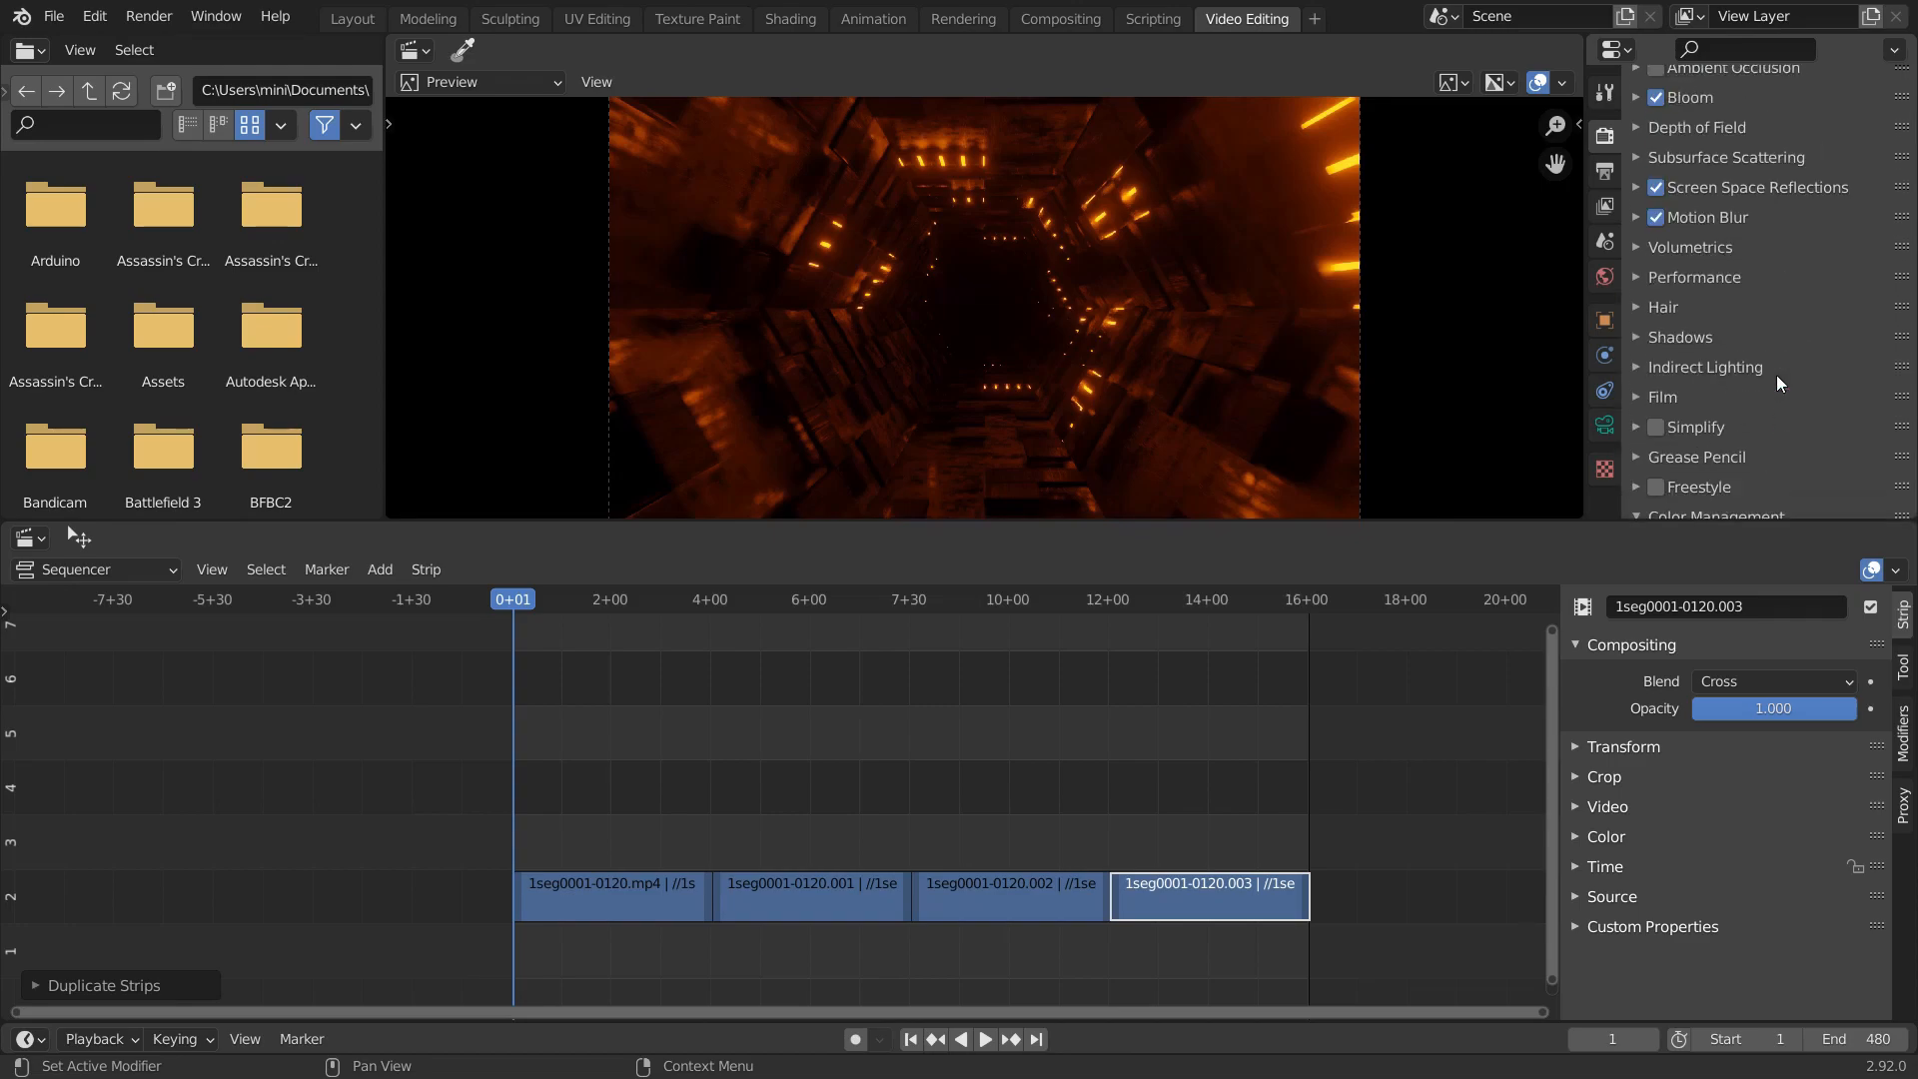
Name the output file looooooooooooooooooooooooop in the project folder and render the sequenced animation
click(1604, 173)
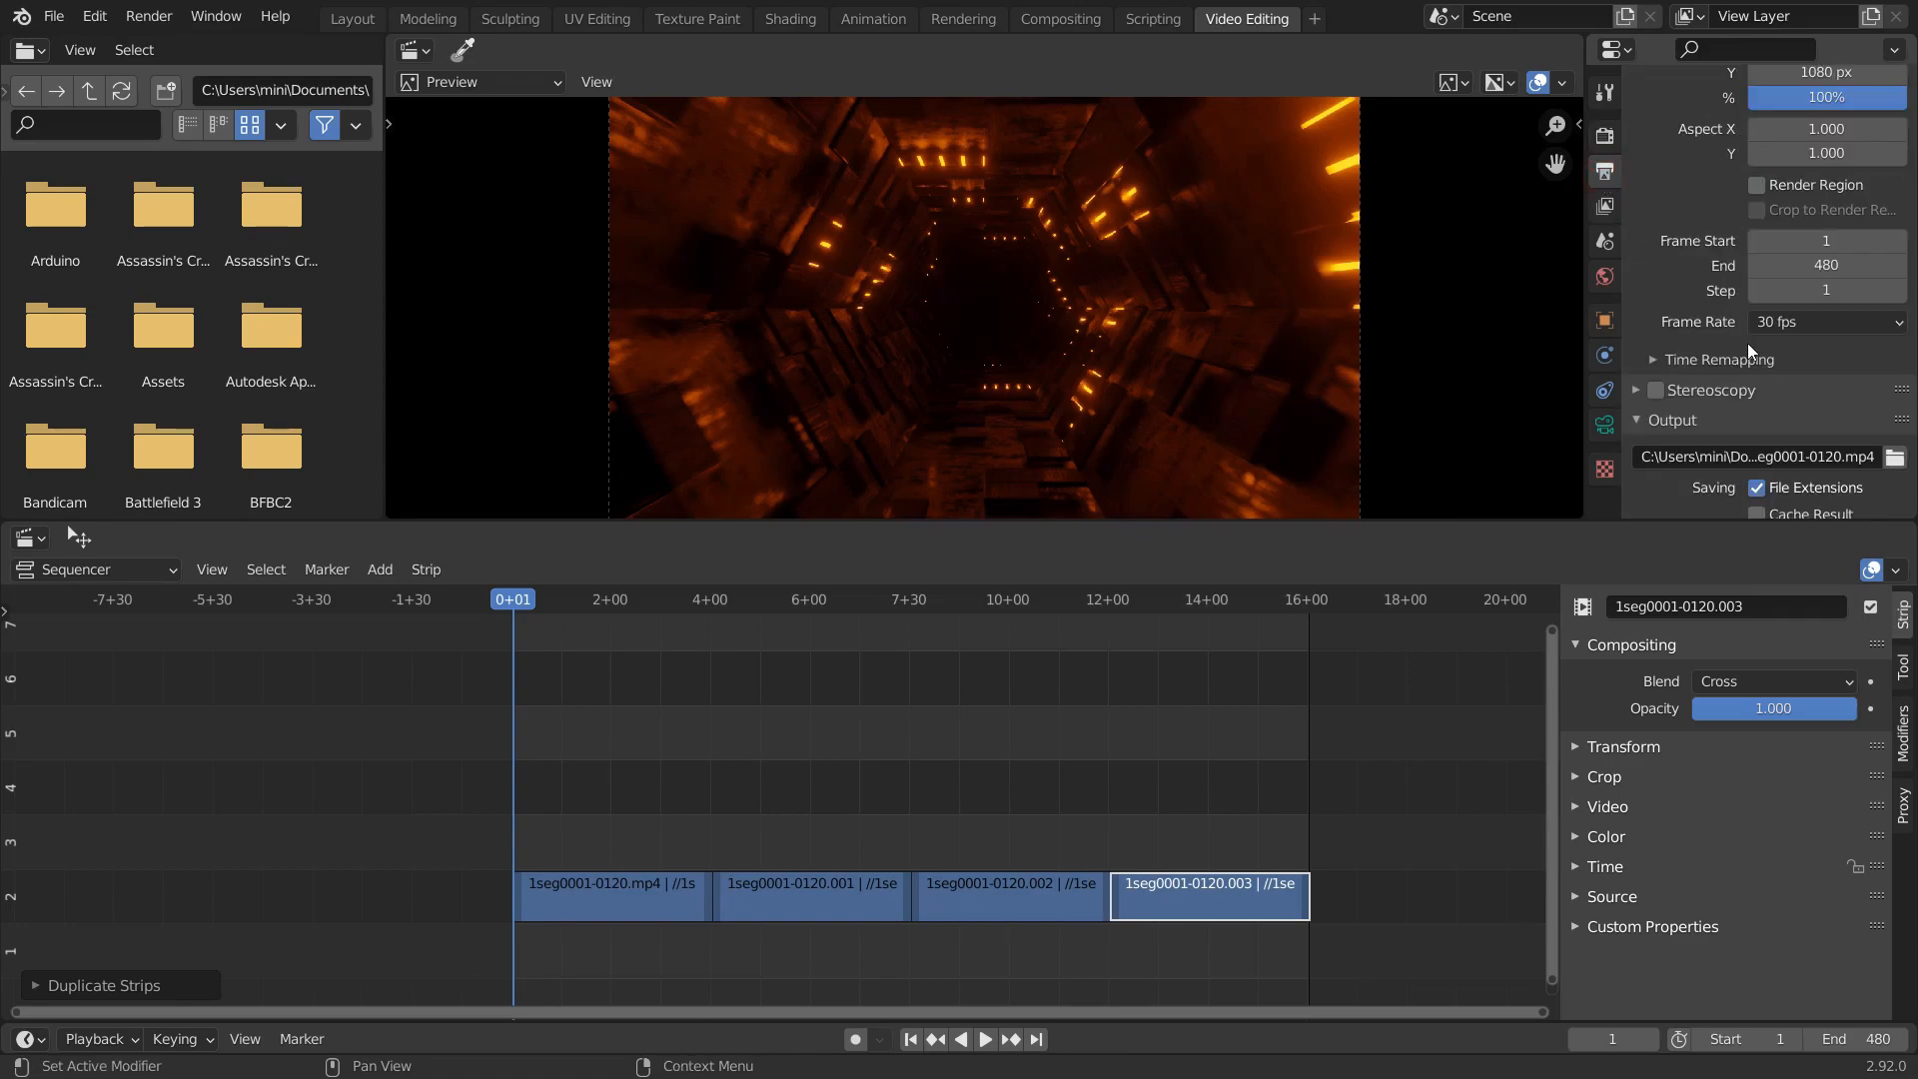
scroll(1754, 350, down, 4)
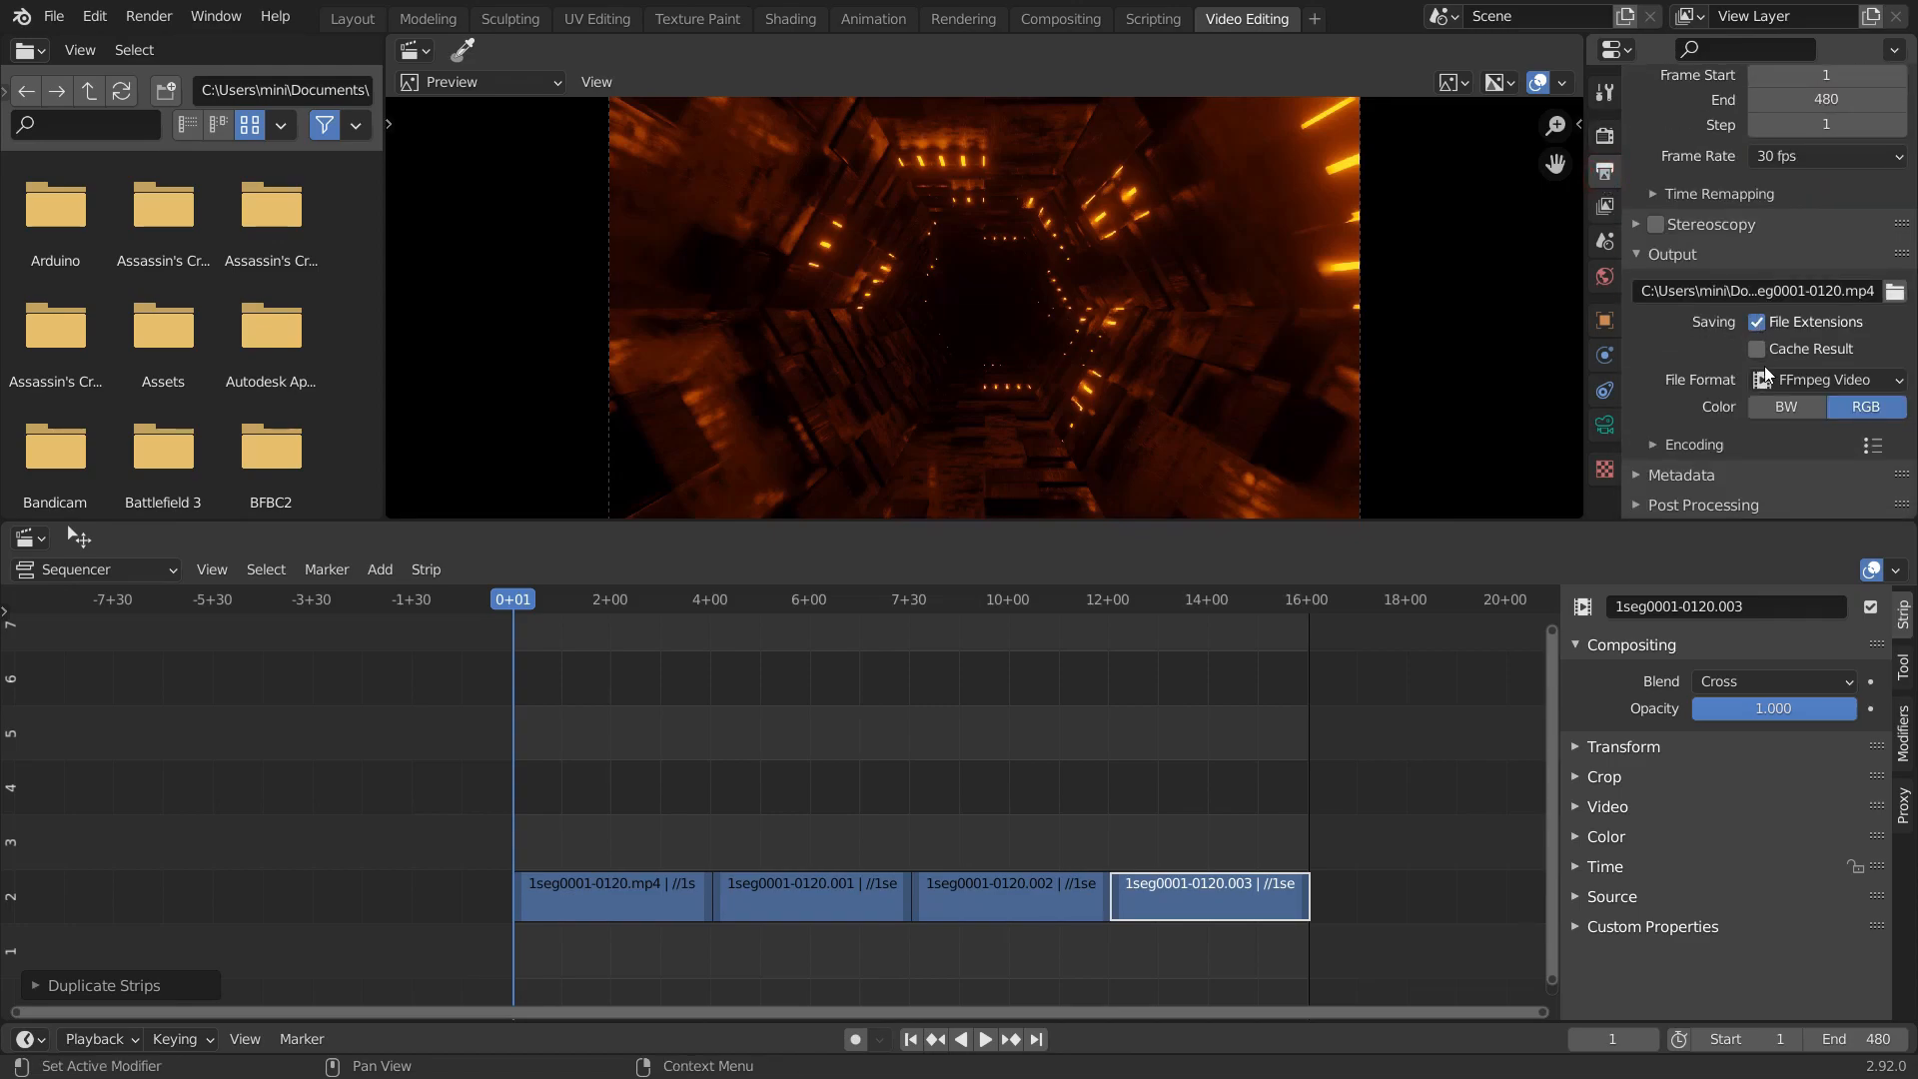
click(1896, 293)
click(703, 925)
text(looooooooooooooooooooooooop)
click(1399, 928)
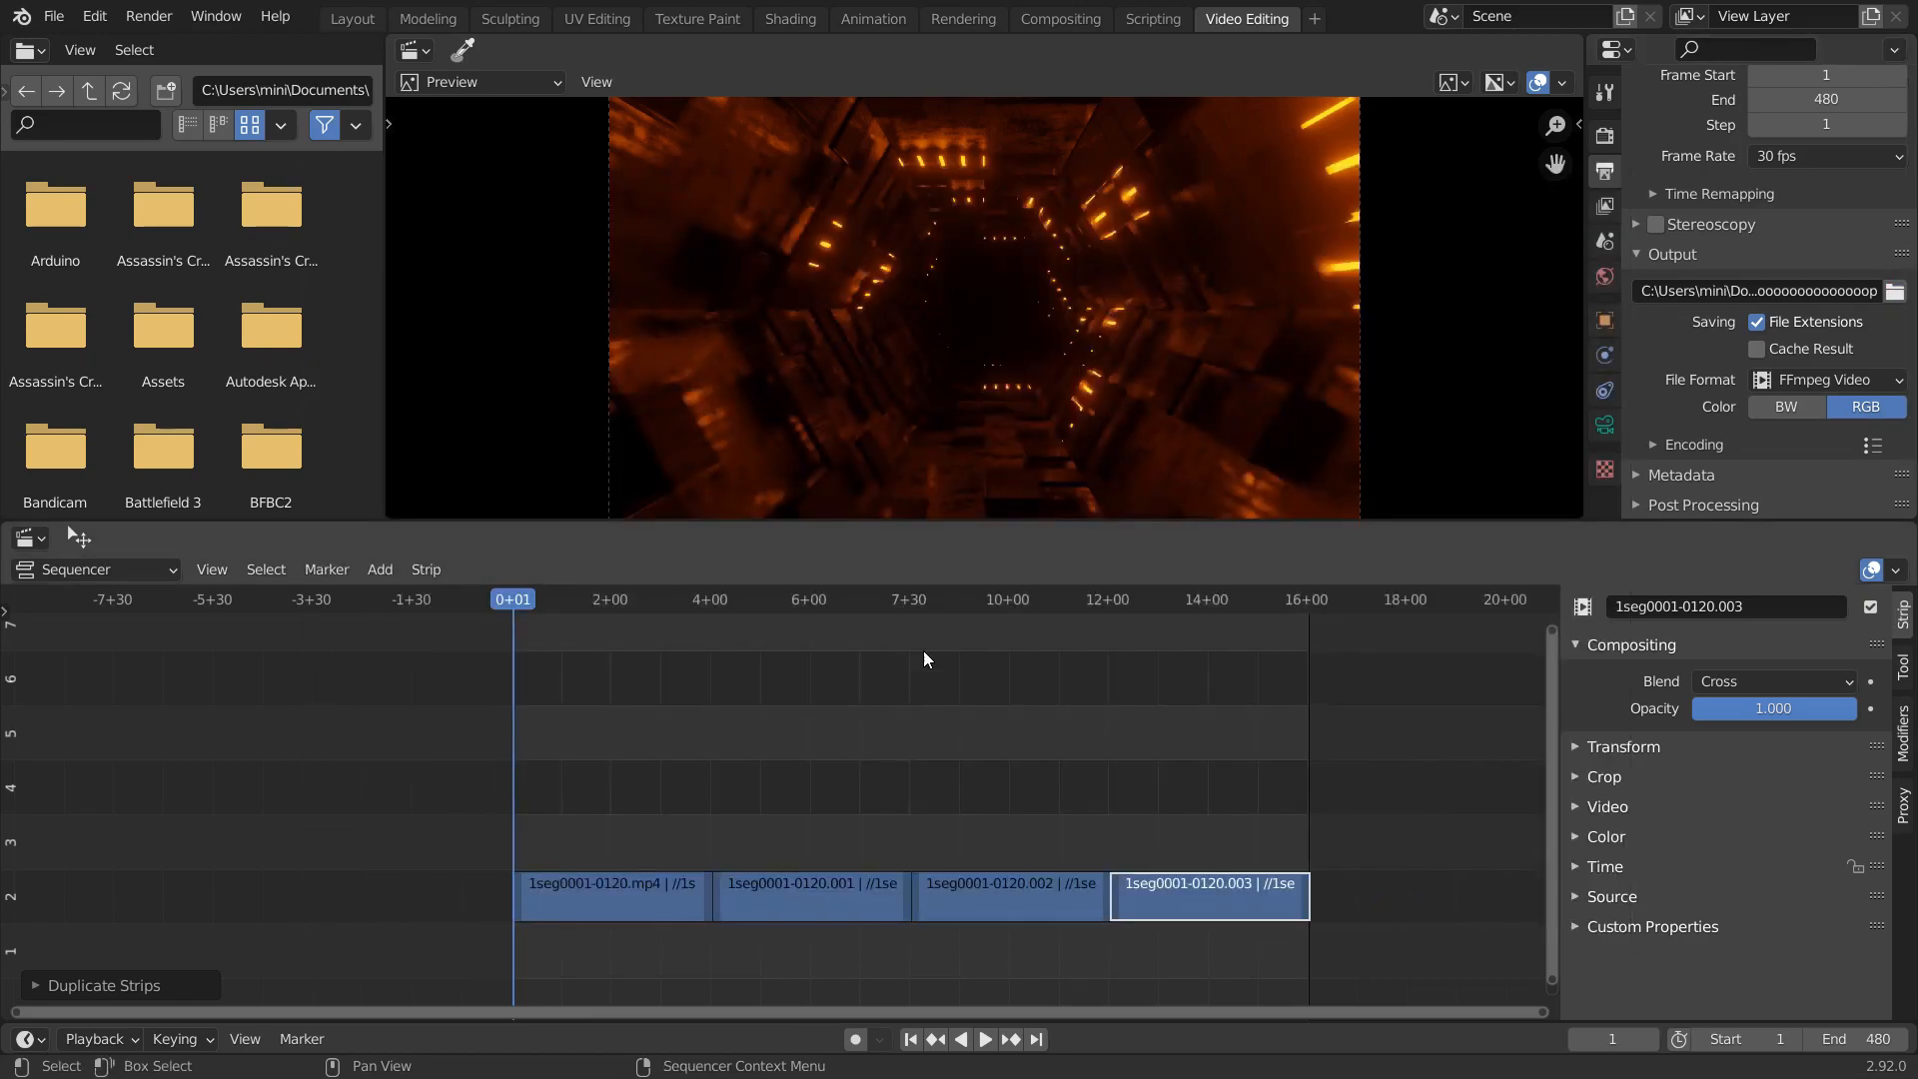
click(150, 17)
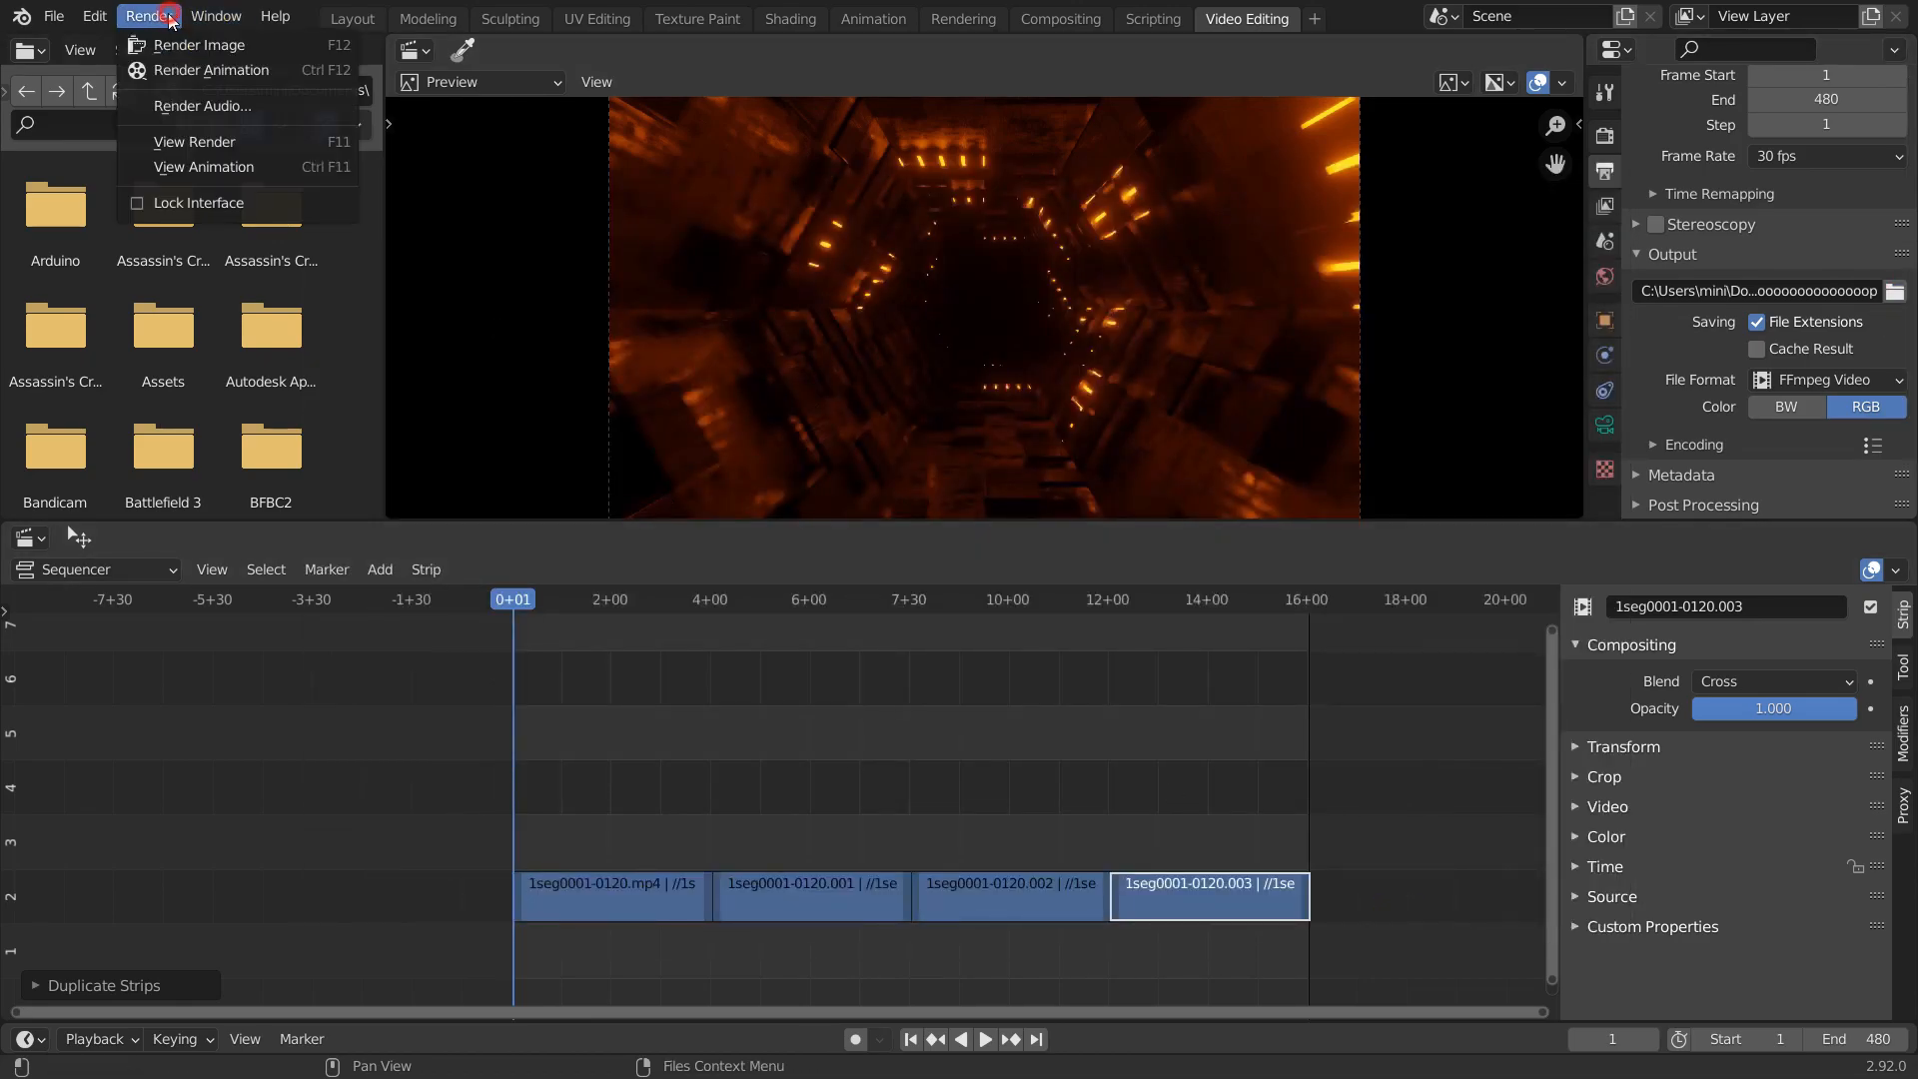
click(201, 70)
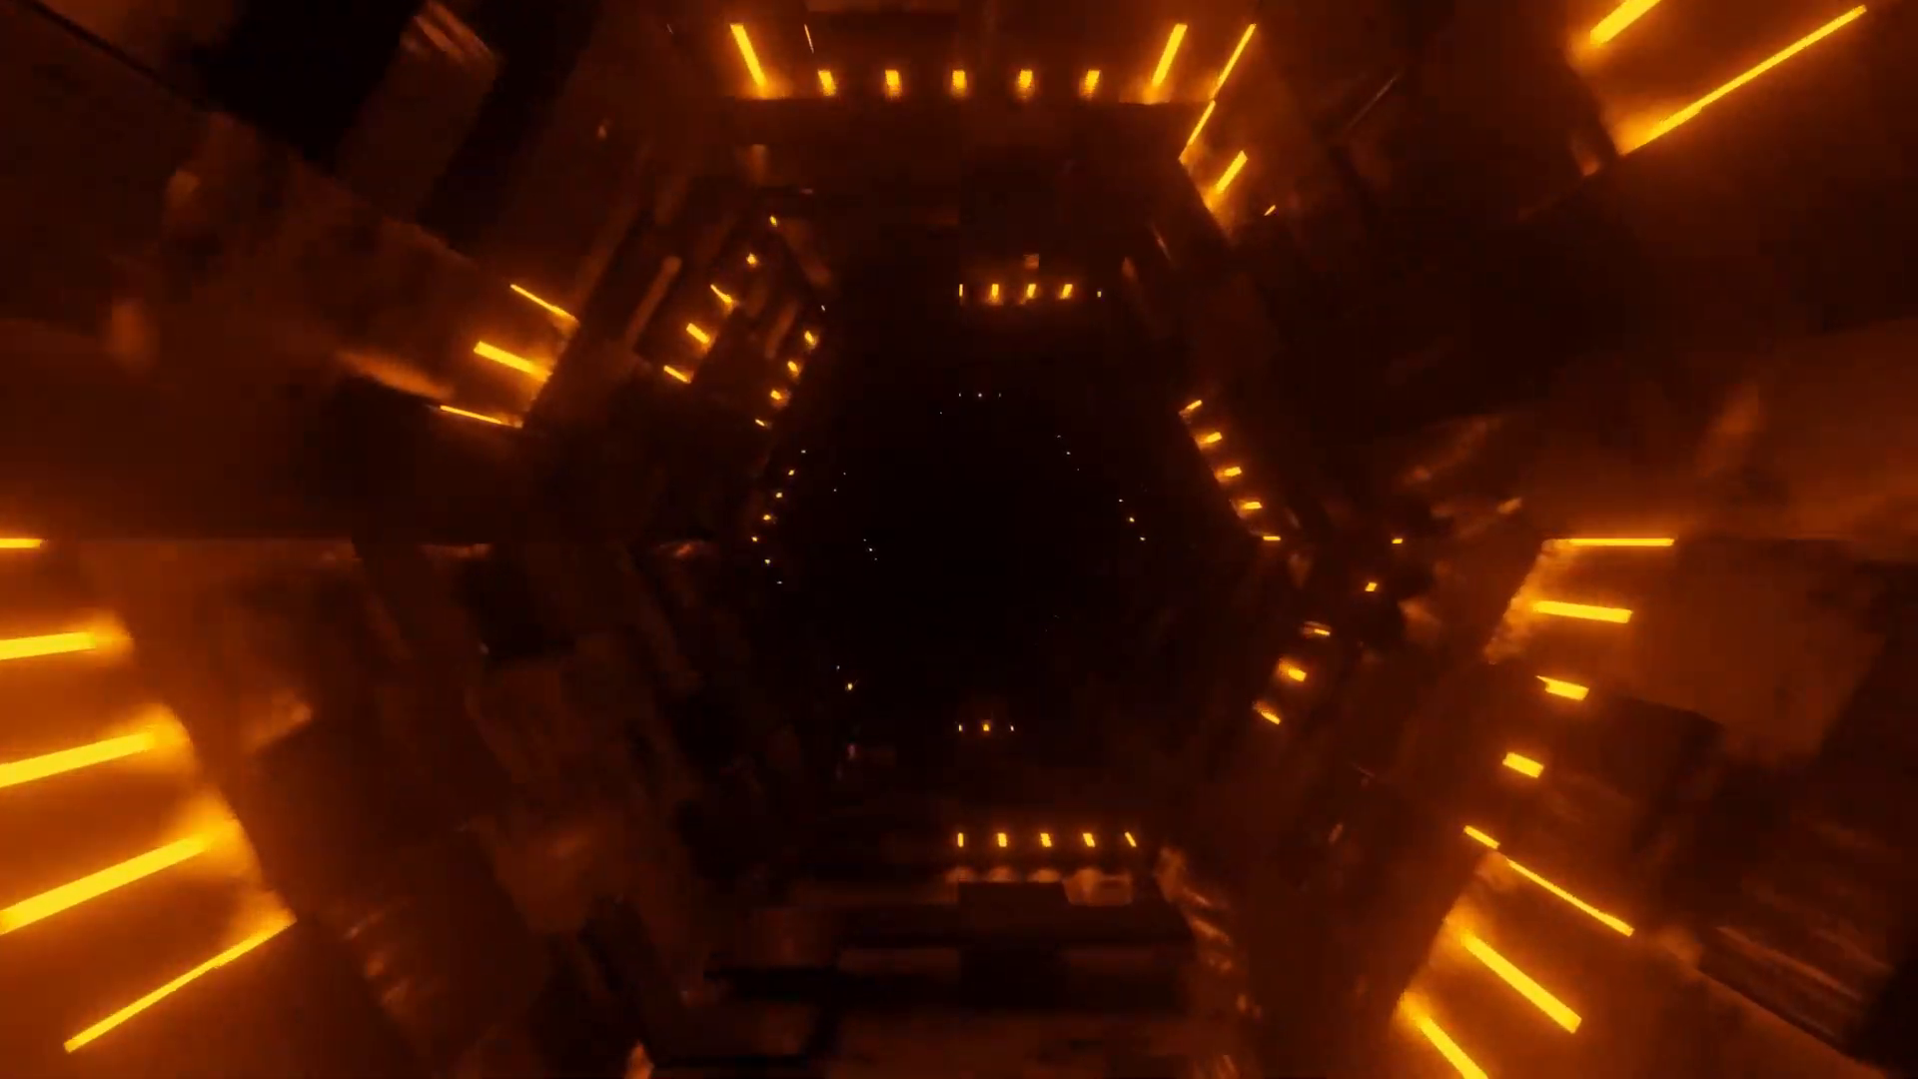